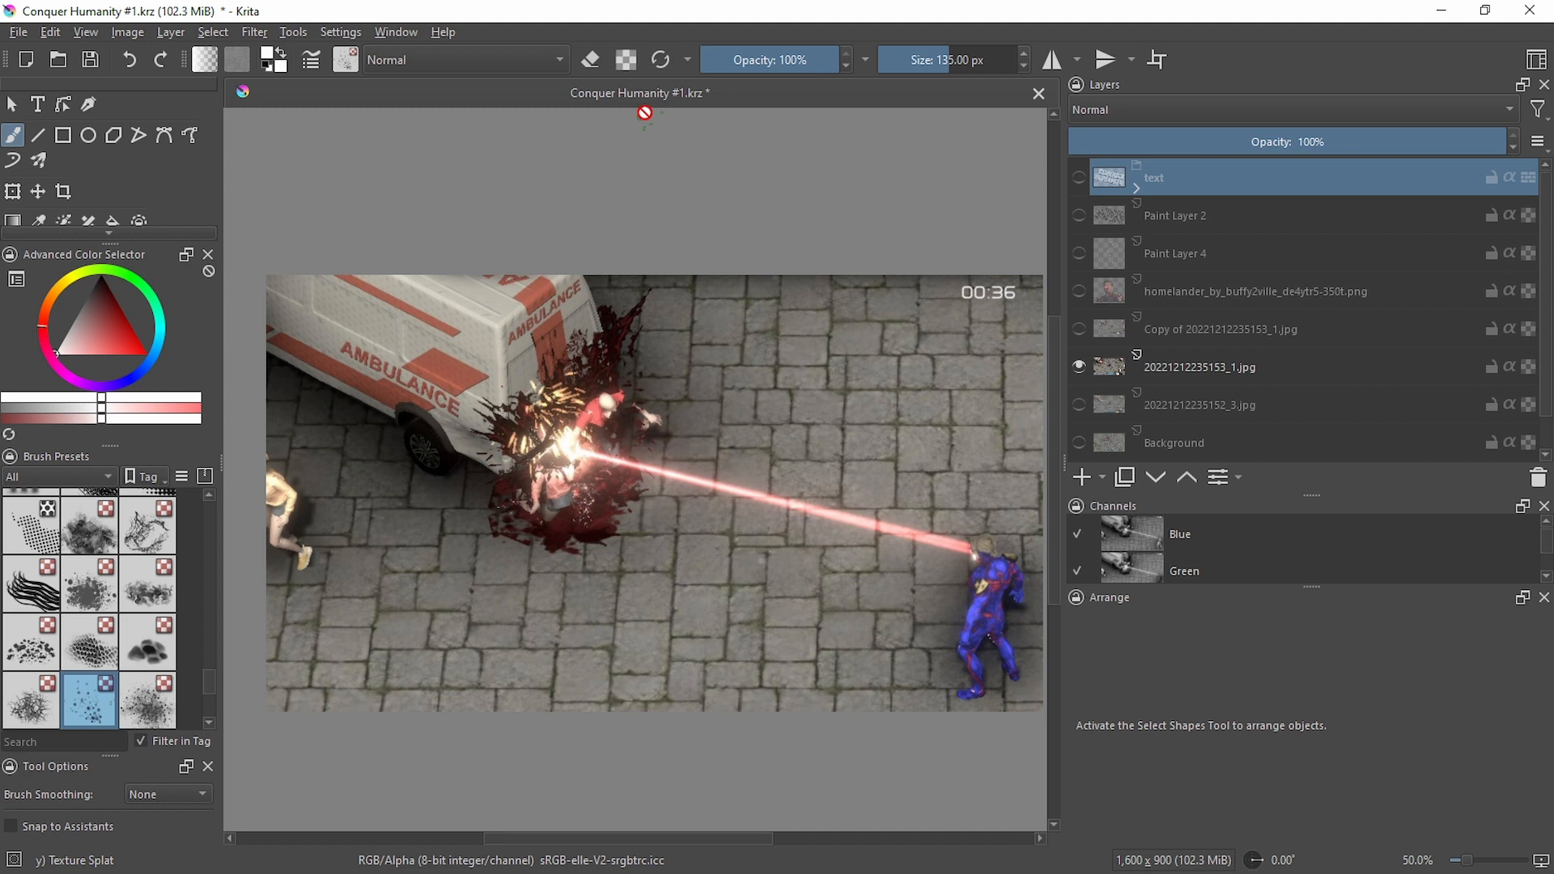
{"action": "left_click_drag", "start_coordinate": [718, 451], "coordinate": [712, 435]}
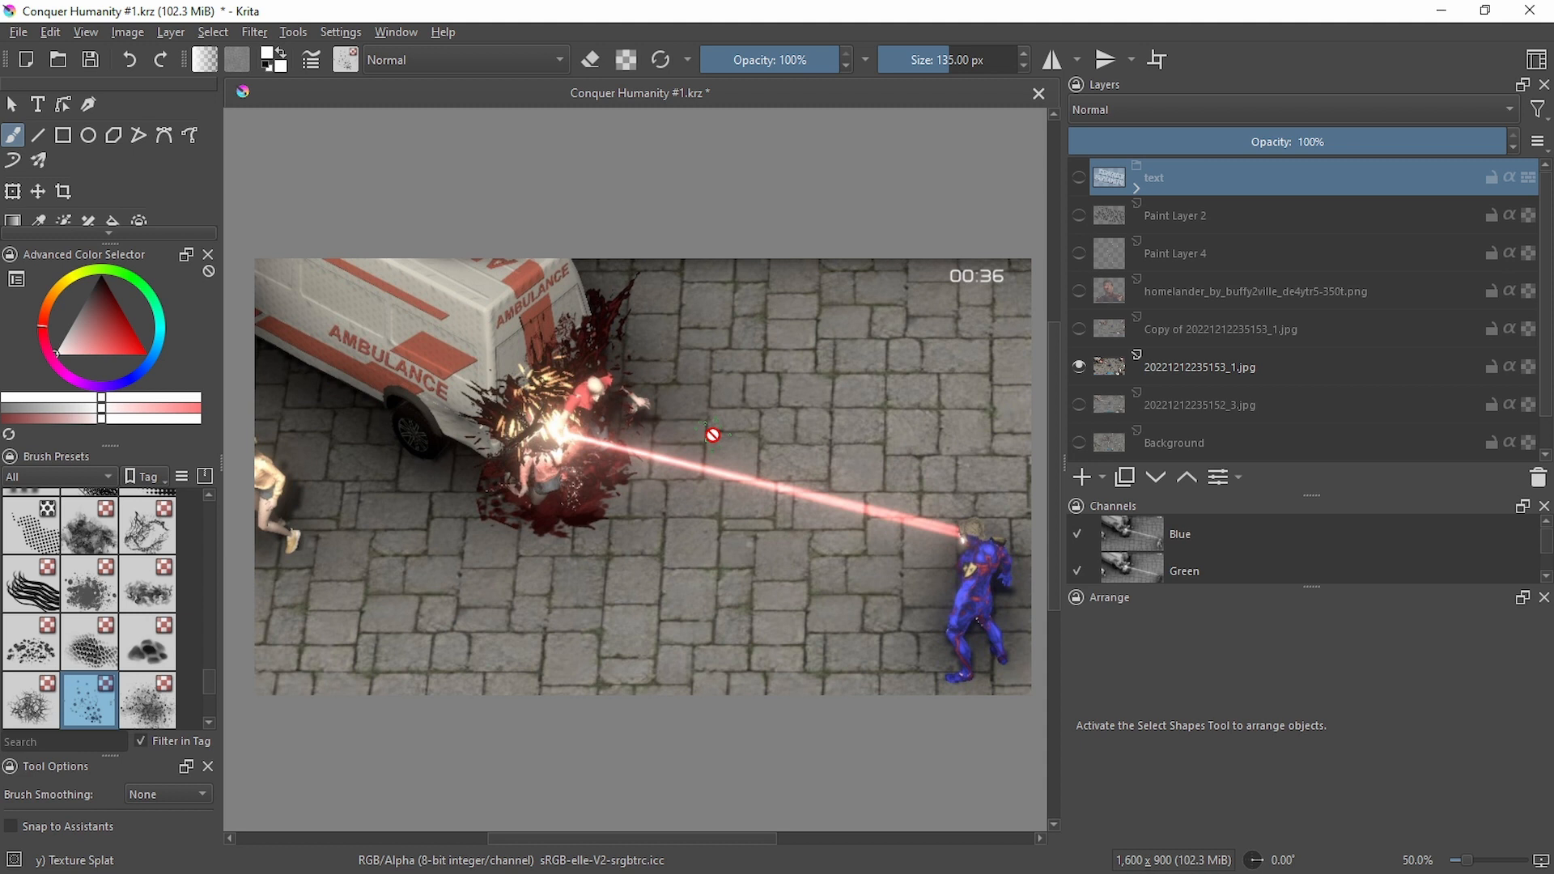
{"action": "left_click_drag", "start_coordinate": [711, 431], "coordinate": [700, 418]}
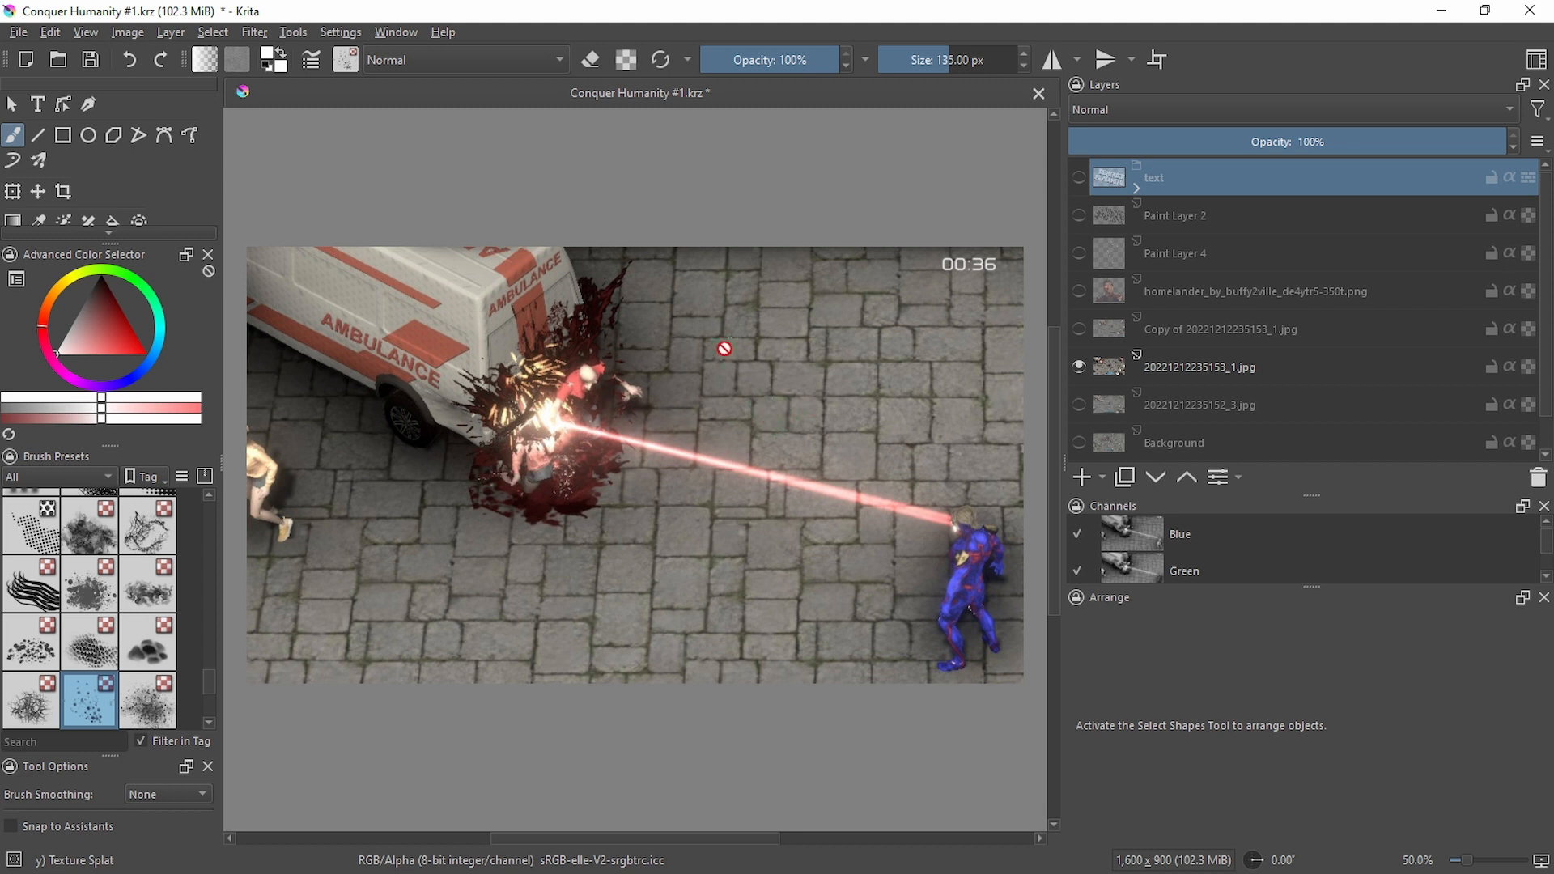
{"action": "mouse_move", "coordinate": [726, 348]}
{"action": "left_mouse_down"}
{"action": "mouse_move", "coordinate": [695, 329]}
{"action": "mouse_move", "coordinate": [650, 368]}
{"action": "left_mouse_up"}
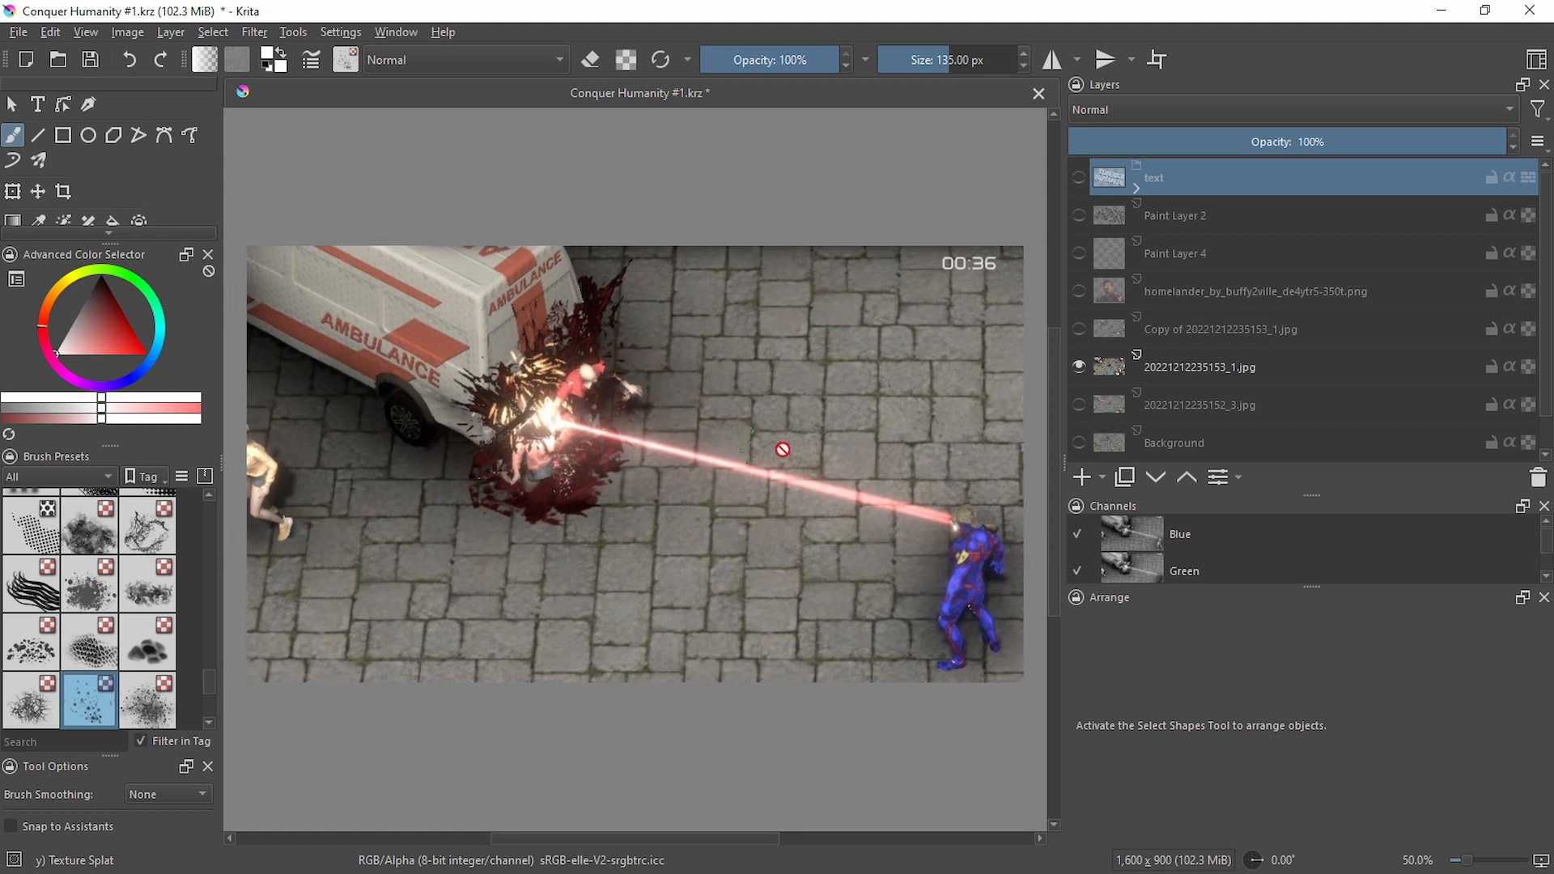
{"action": "left_click", "coordinate": [1184, 360]}
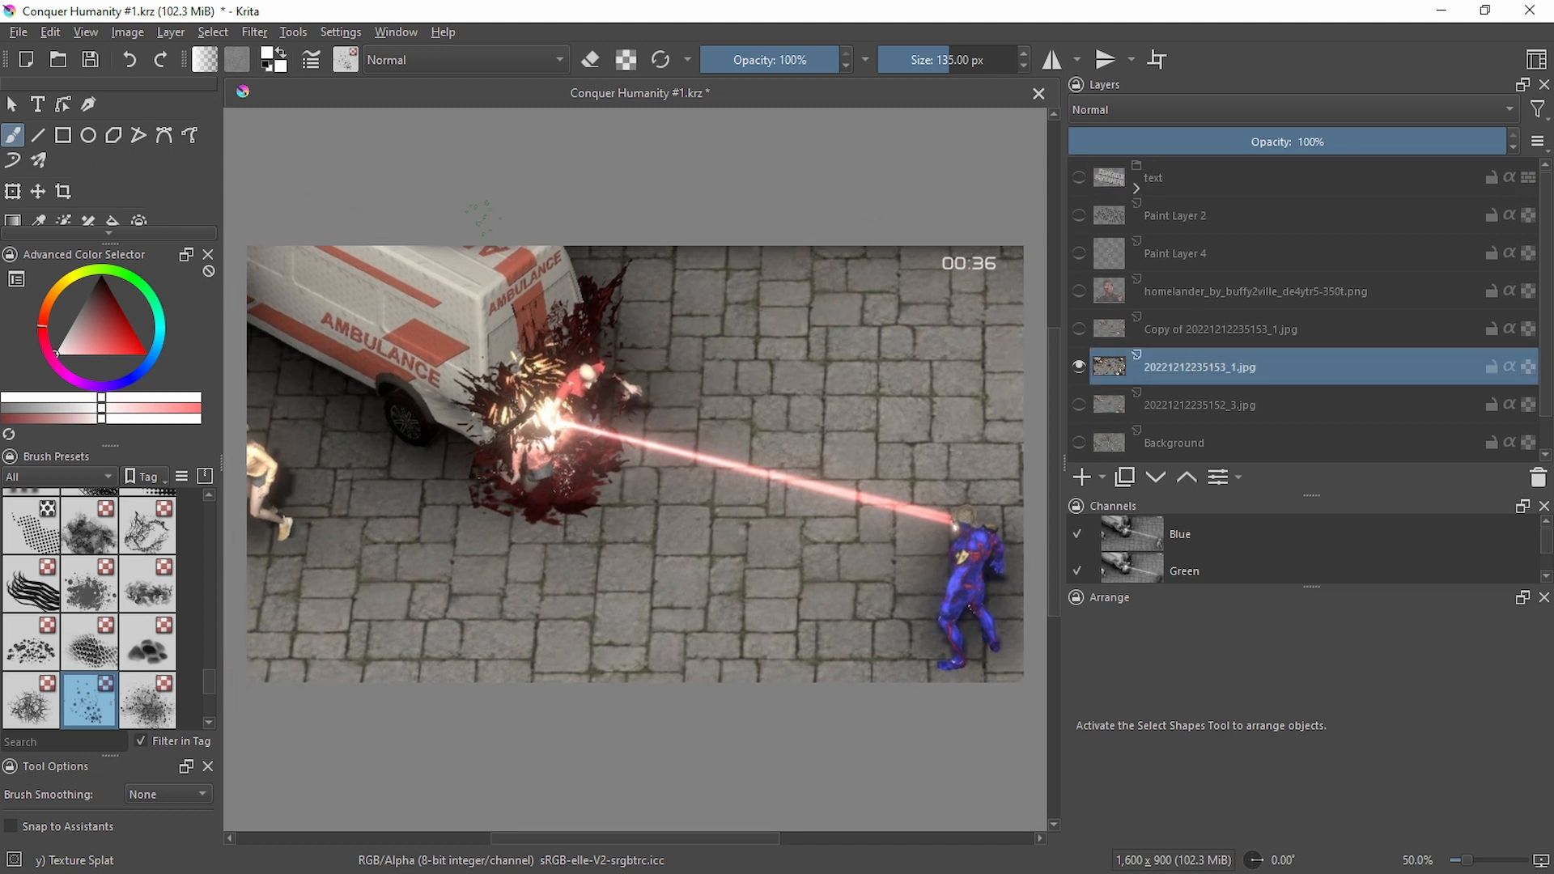
{"action": "left_click", "coordinate": [12, 191]}
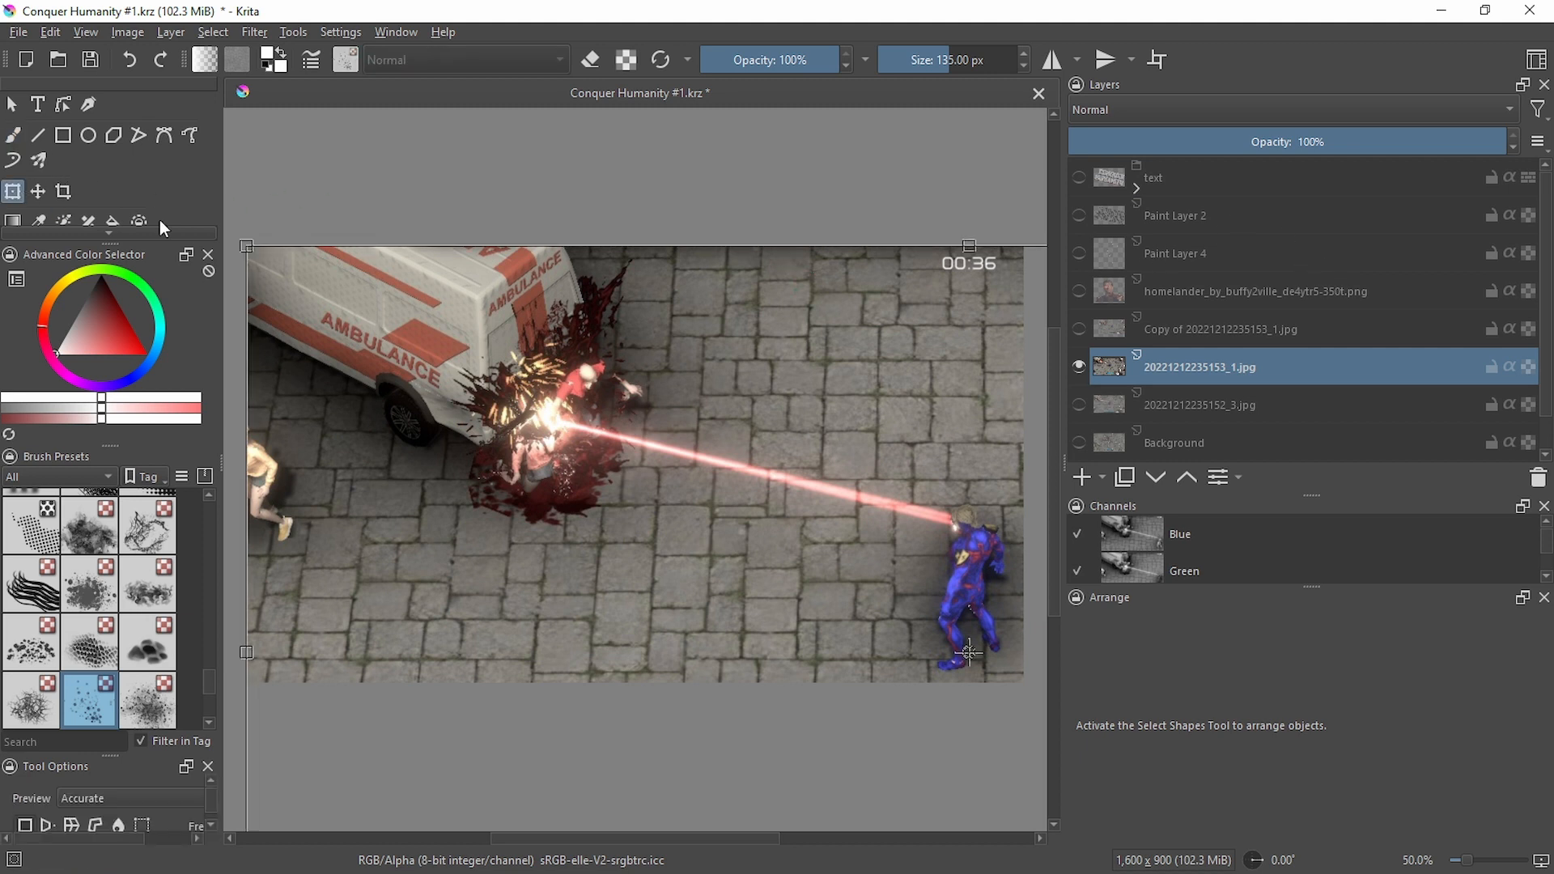
{"action": "left_click_drag", "start_coordinate": [707, 384], "coordinate": [692, 368]}
{"action": "scroll", "coordinate": [692, 368], "scroll_direction": "down", "scroll_amount": 3}
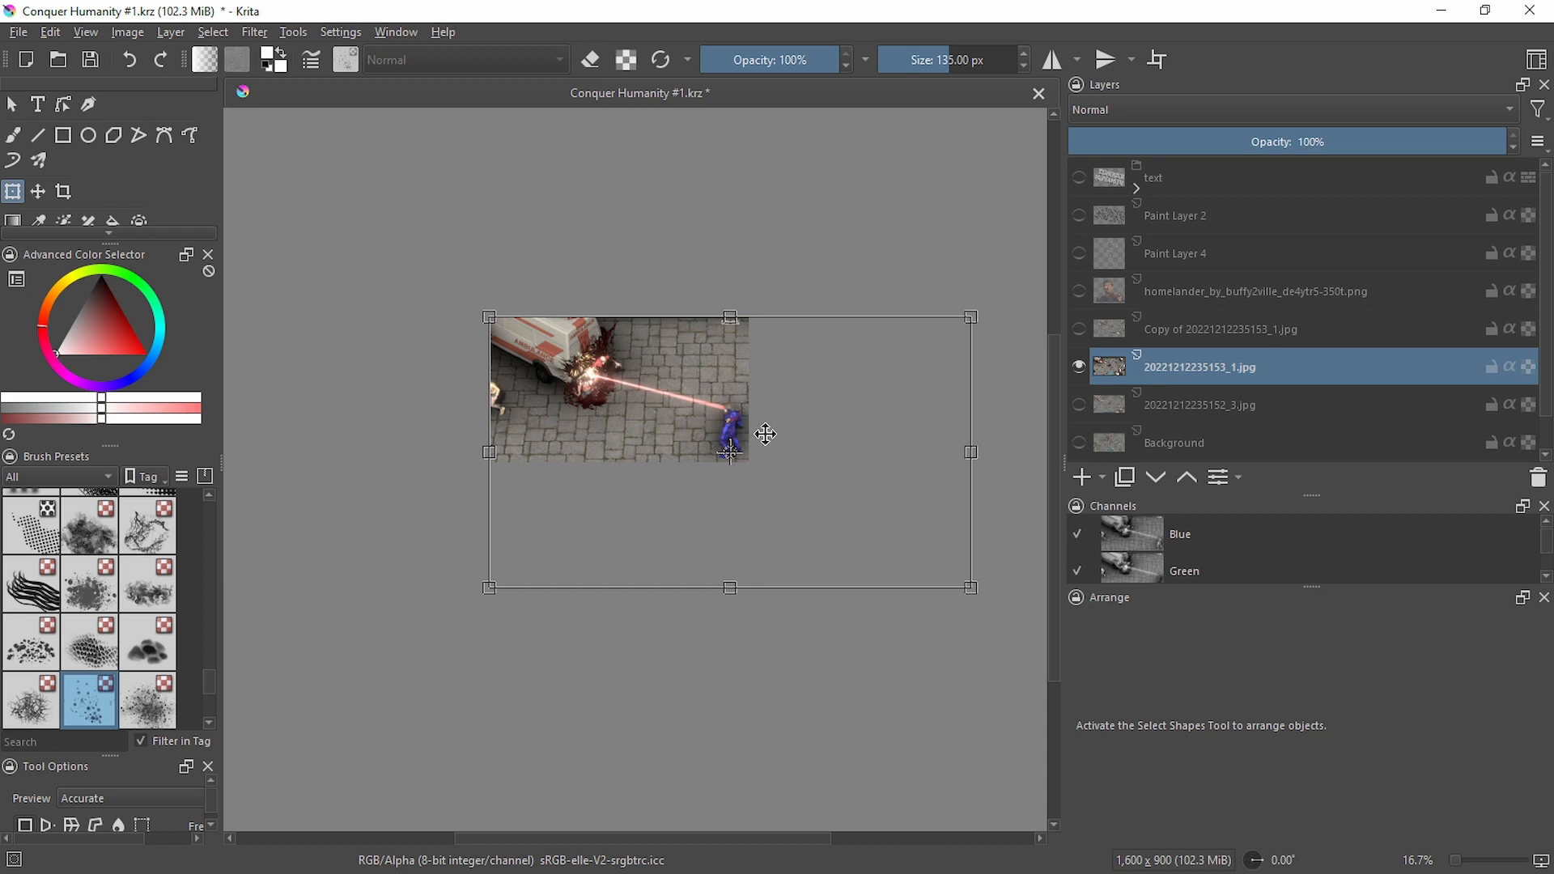
{"action": "left_click_drag", "start_coordinate": [972, 586], "coordinate": [751, 456]}
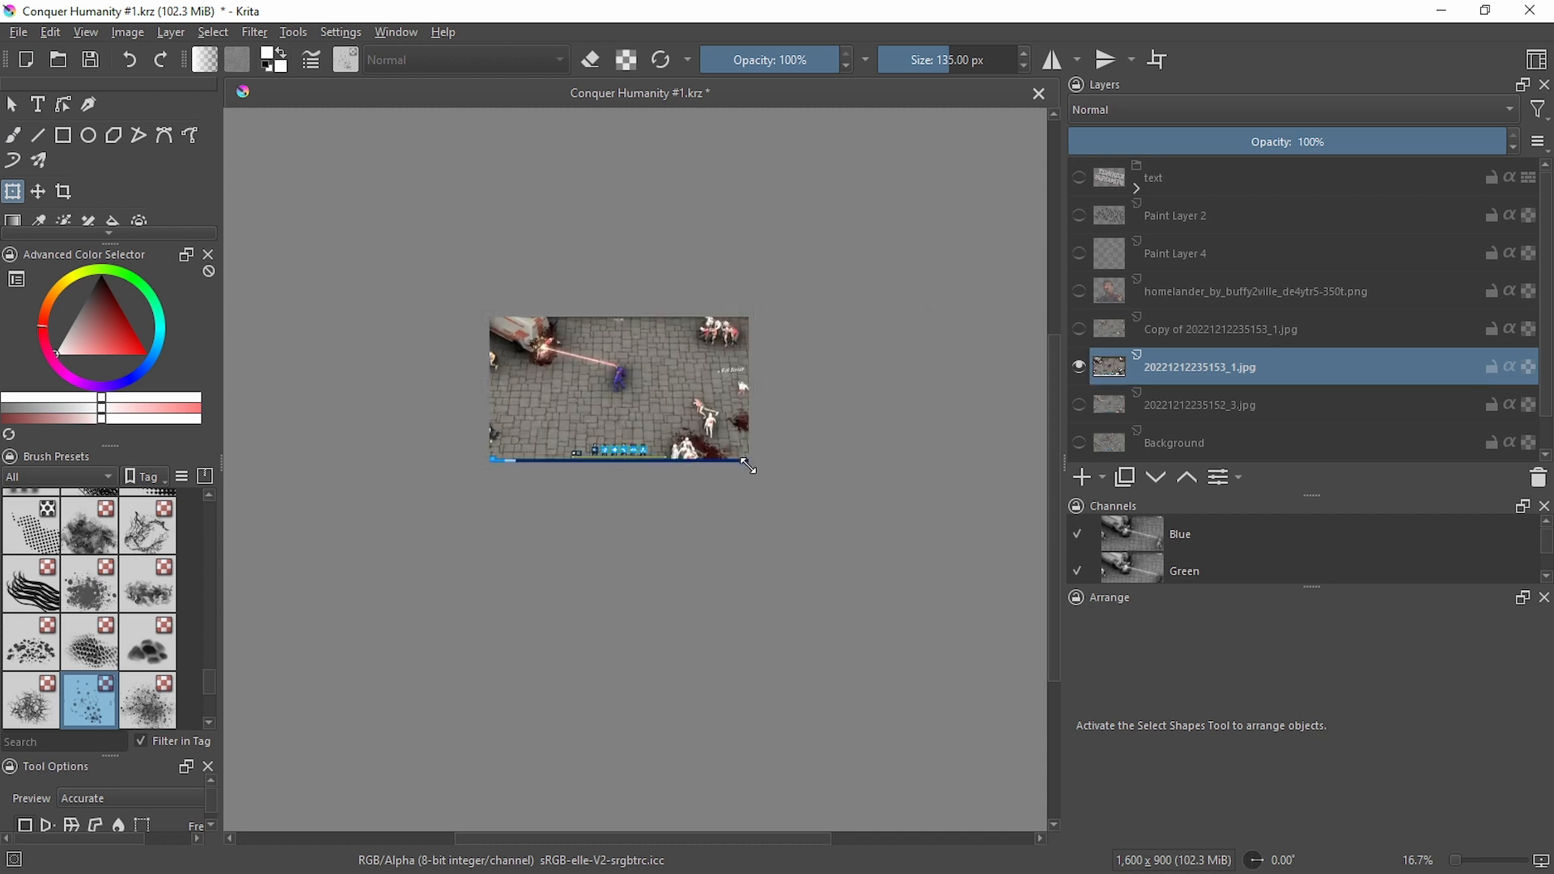
{"action": "scroll", "coordinate": [782, 371], "scroll_direction": "up", "scroll_amount": 2}
{"action": "key", "text": "ctrl+z"}
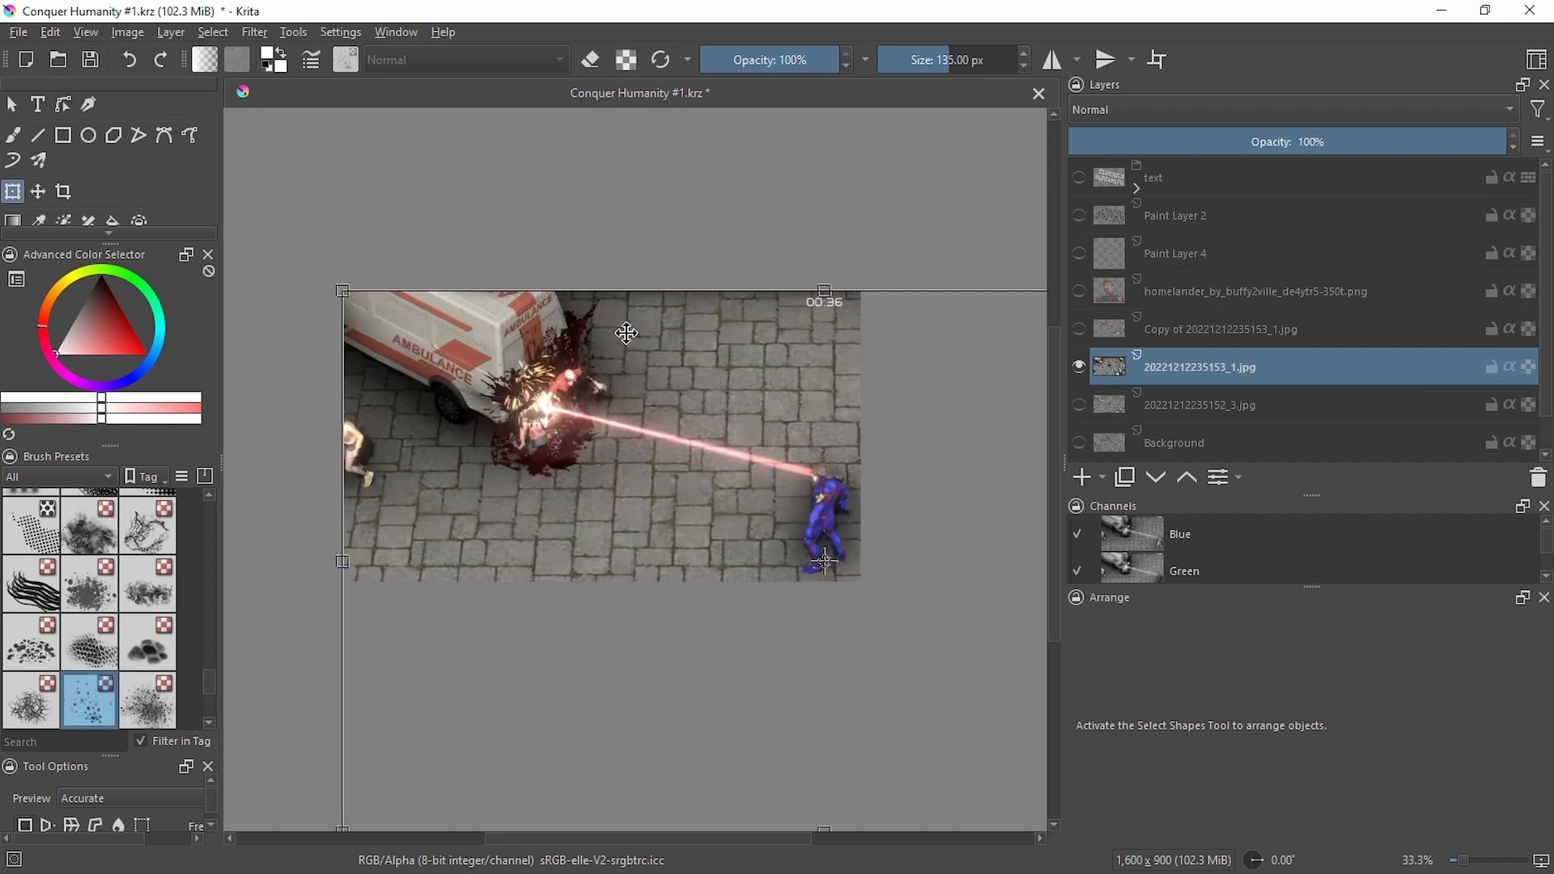
{"action": "scroll", "coordinate": [819, 515], "scroll_direction": "up", "scroll_amount": 2}
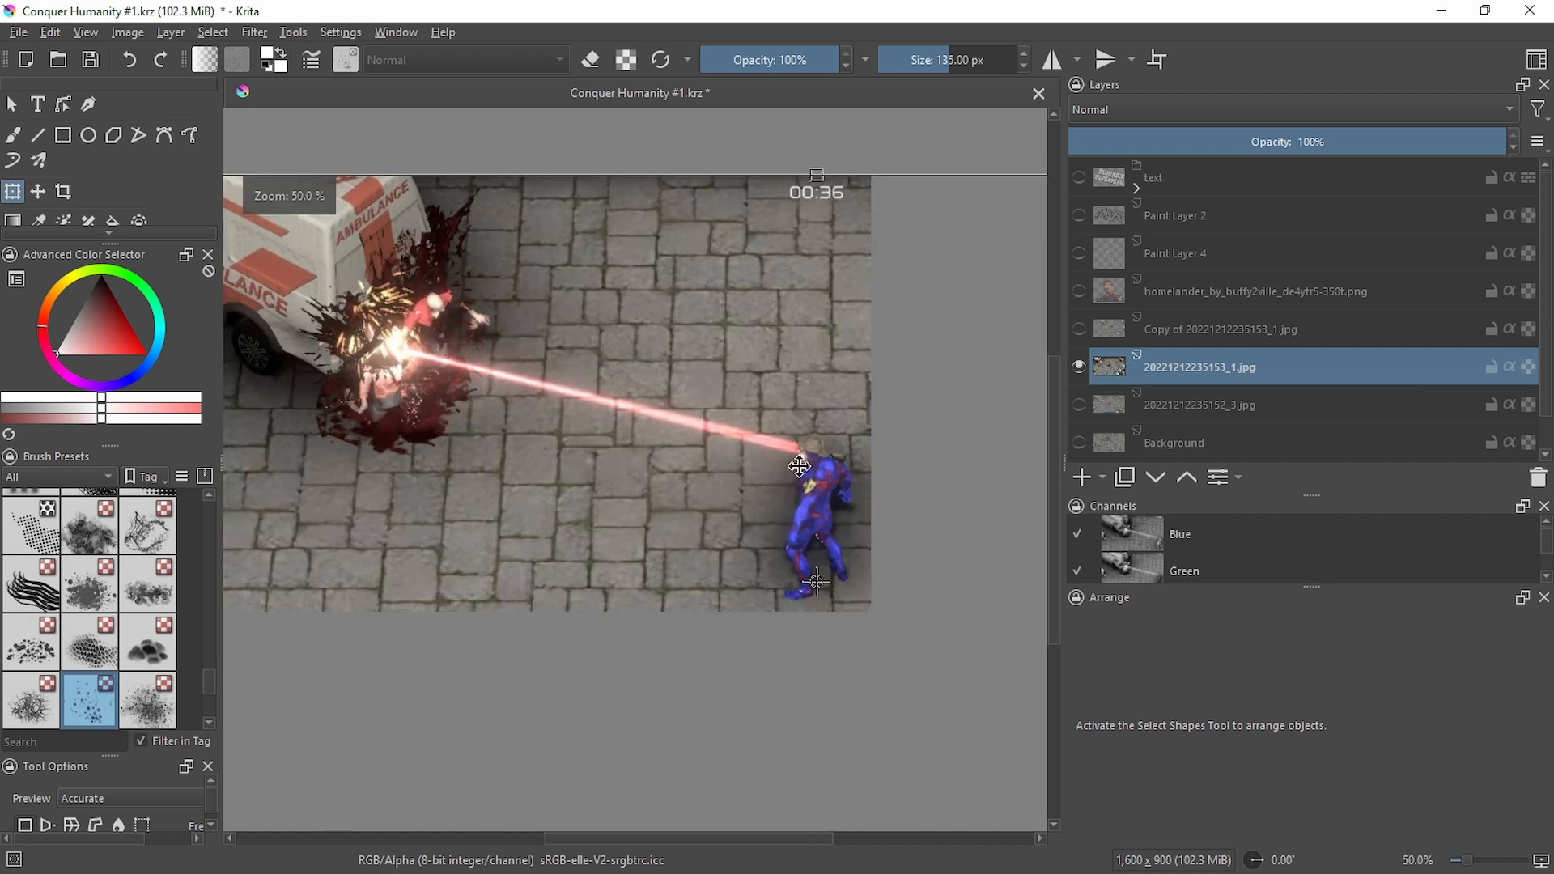
{"action": "scroll", "coordinate": [656, 443], "scroll_direction": "left", "scroll_amount": 4}
{"action": "scroll", "coordinate": [656, 443], "scroll_direction": "up", "scroll_amount": 1}
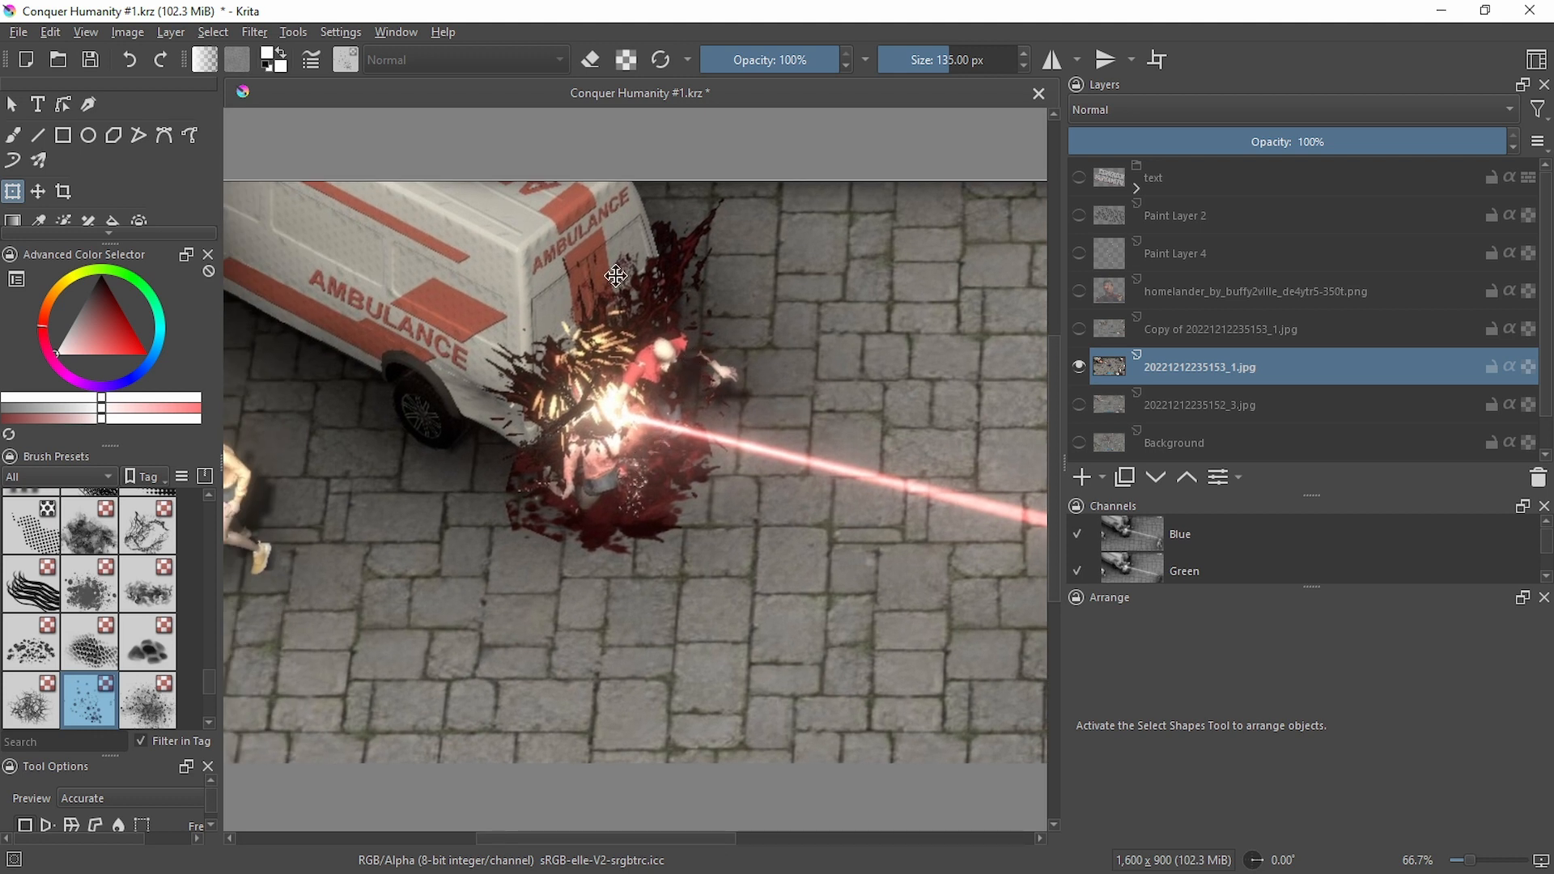
{"action": "scroll", "coordinate": [615, 277], "scroll_direction": "down", "scroll_amount": 2}
{"action": "left_click_drag", "start_coordinate": [711, 348], "coordinate": [656, 361]}
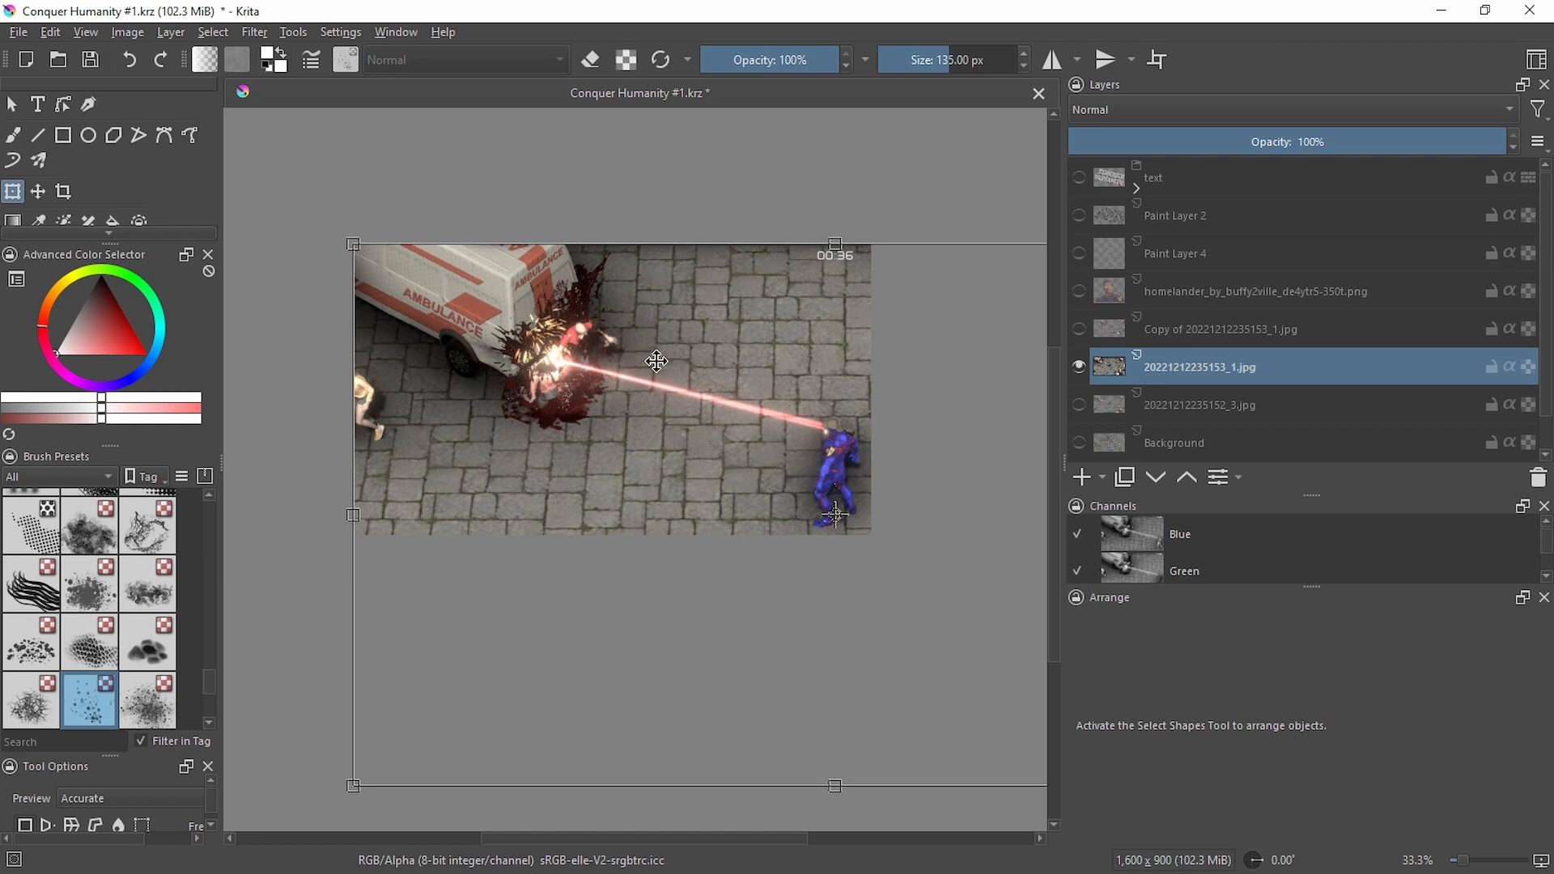
{"action": "left_click_drag", "start_coordinate": [654, 363], "coordinate": [656, 366]}
Switch to Steam and open its screenshot manager
{"action": "key", "text": "super"}
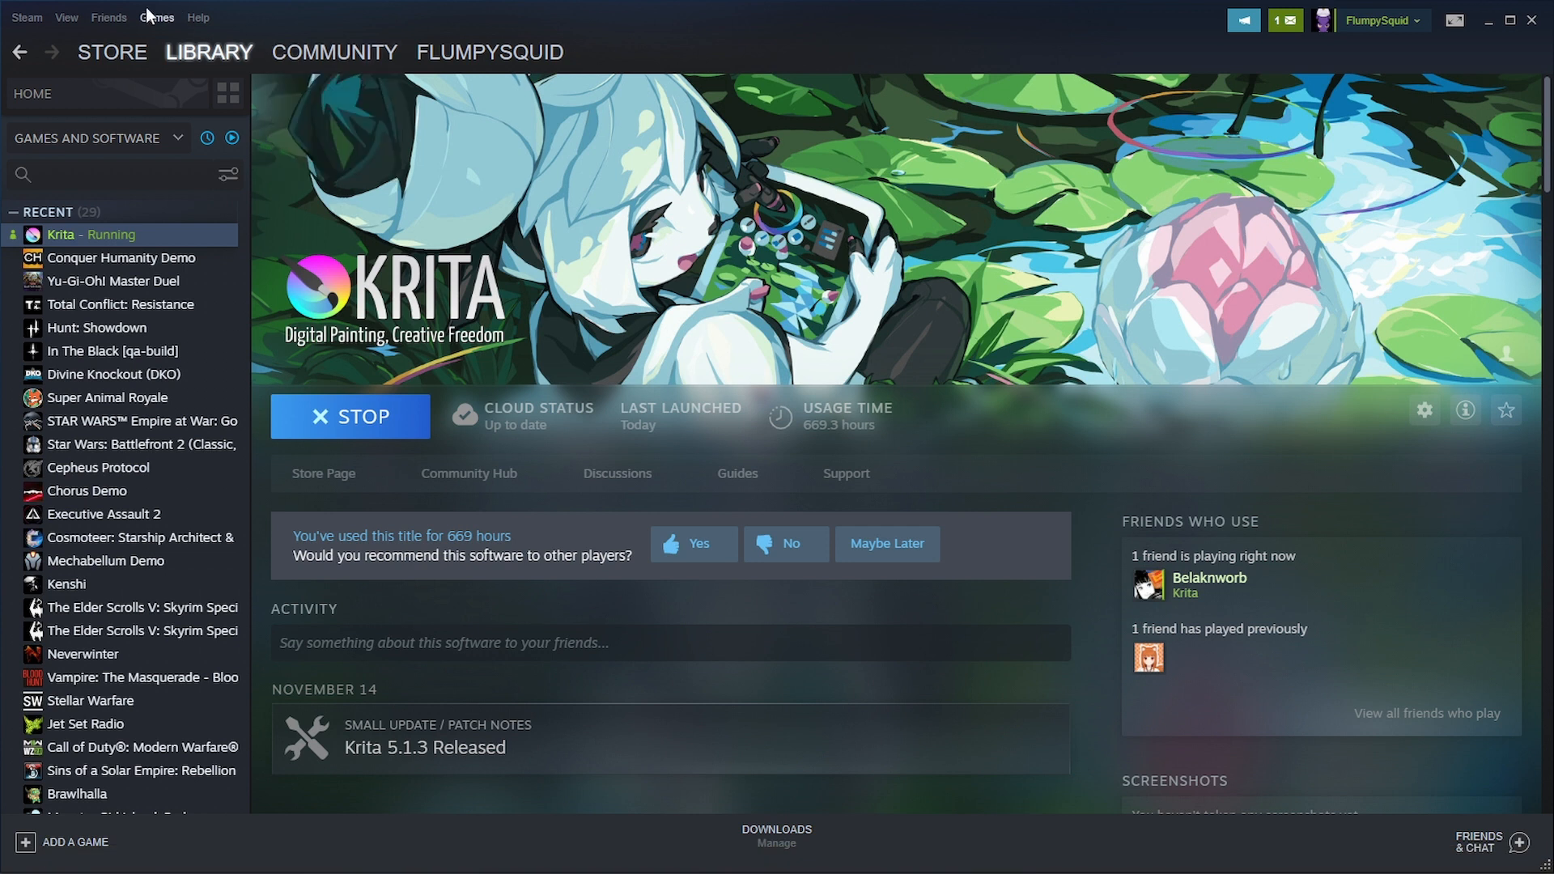
{"action": "left_click", "coordinate": [57, 16]}
{"action": "left_click", "coordinate": [84, 251]}
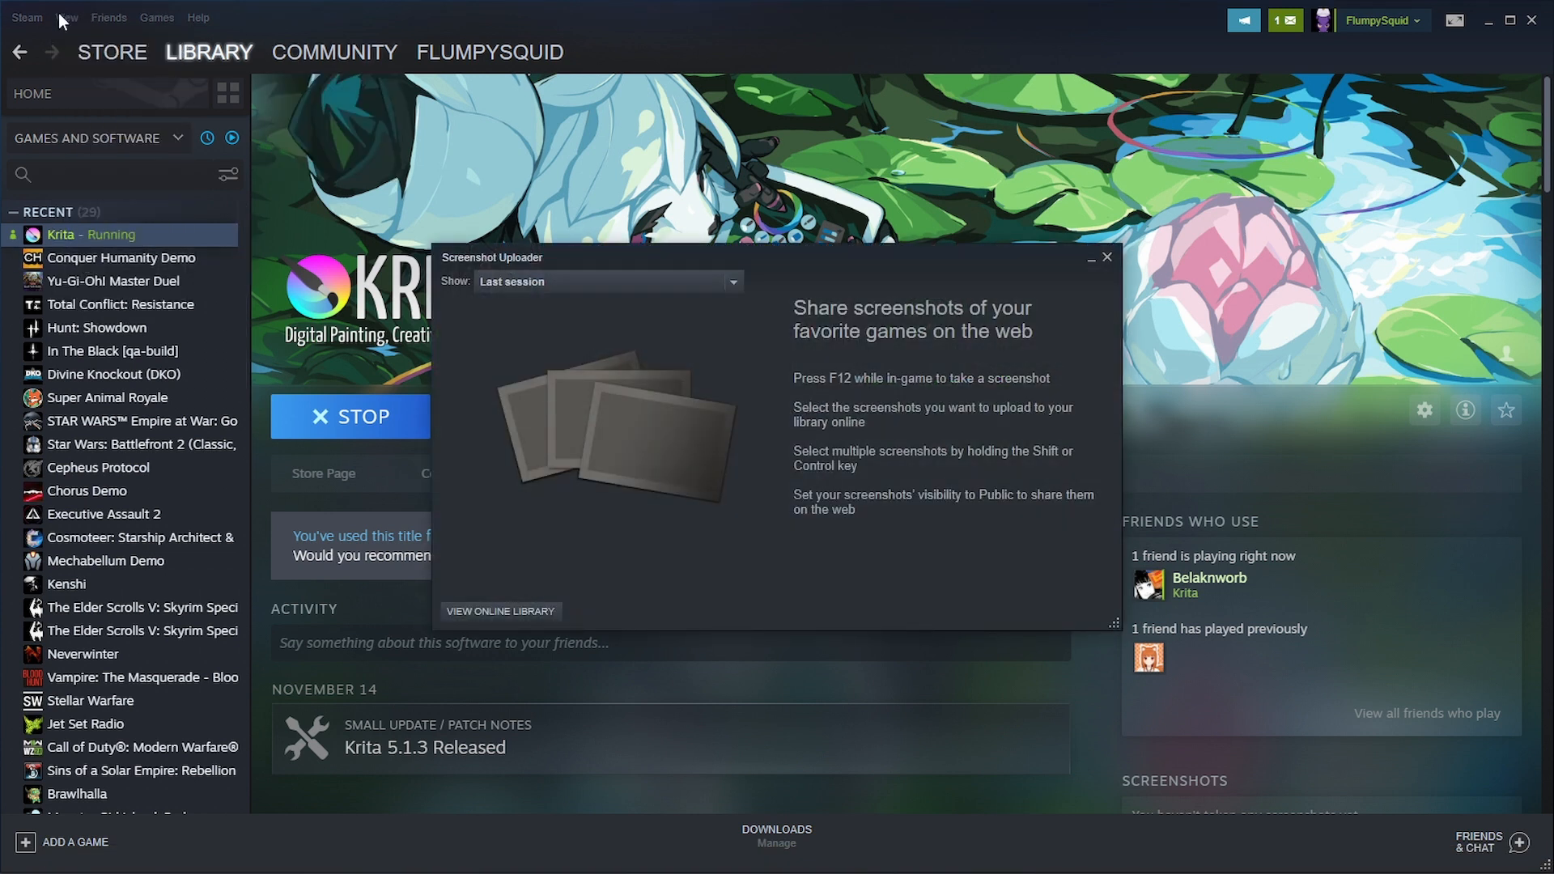
Filter the Screenshot Uploader to show only the Conquer Humanity Demo screenshots
{"action": "left_click", "coordinate": [510, 281]}
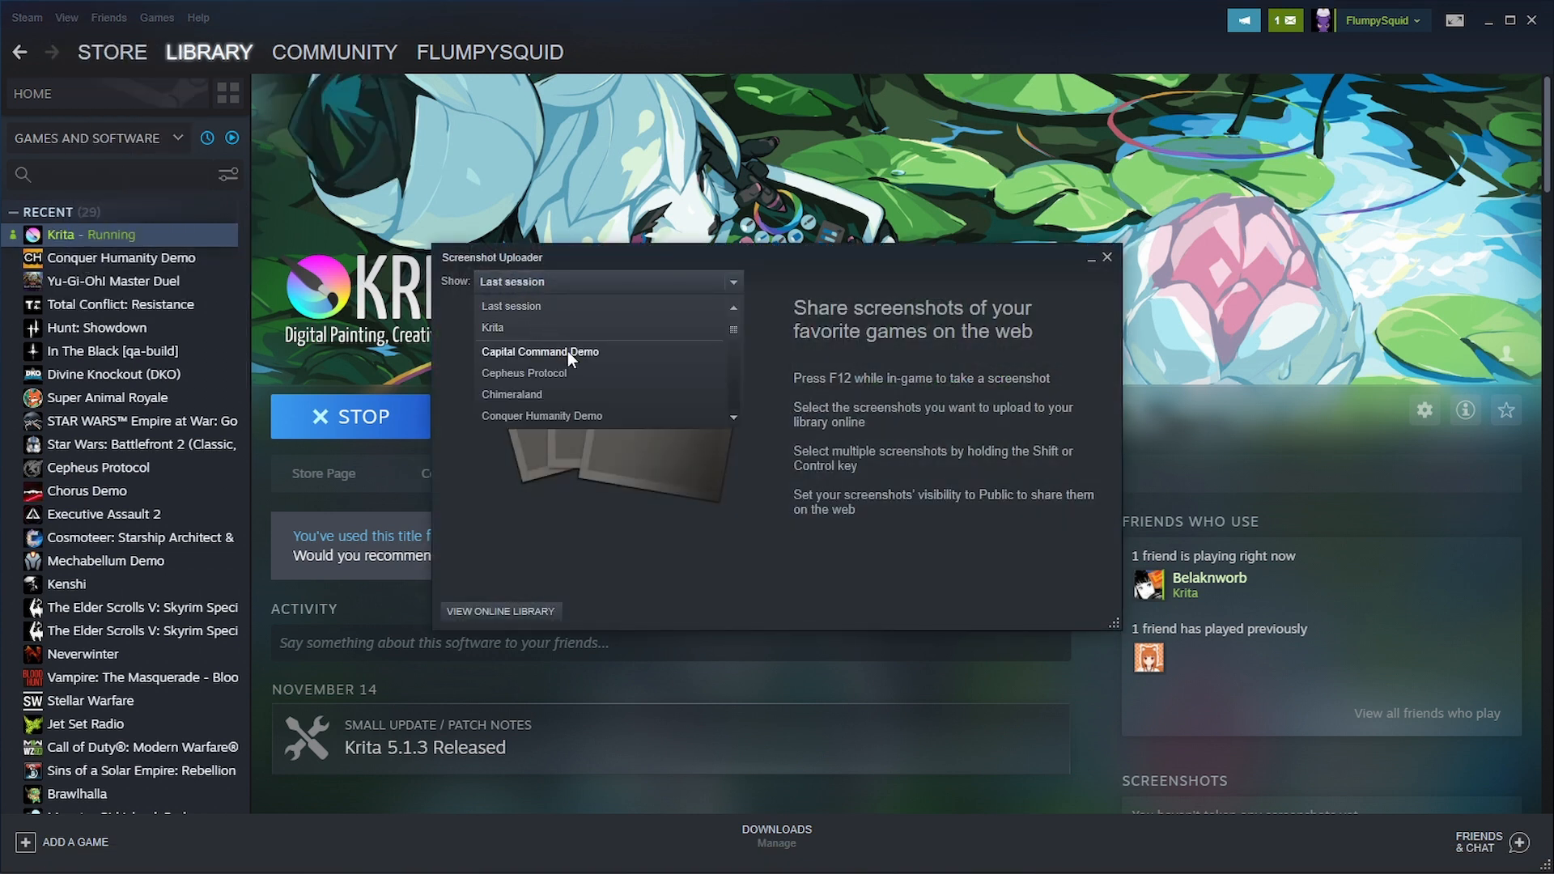
{"action": "scroll", "coordinate": [570, 340], "scroll_direction": "down", "scroll_amount": 2}
{"action": "scroll", "coordinate": [600, 332], "scroll_direction": "down", "scroll_amount": 5}
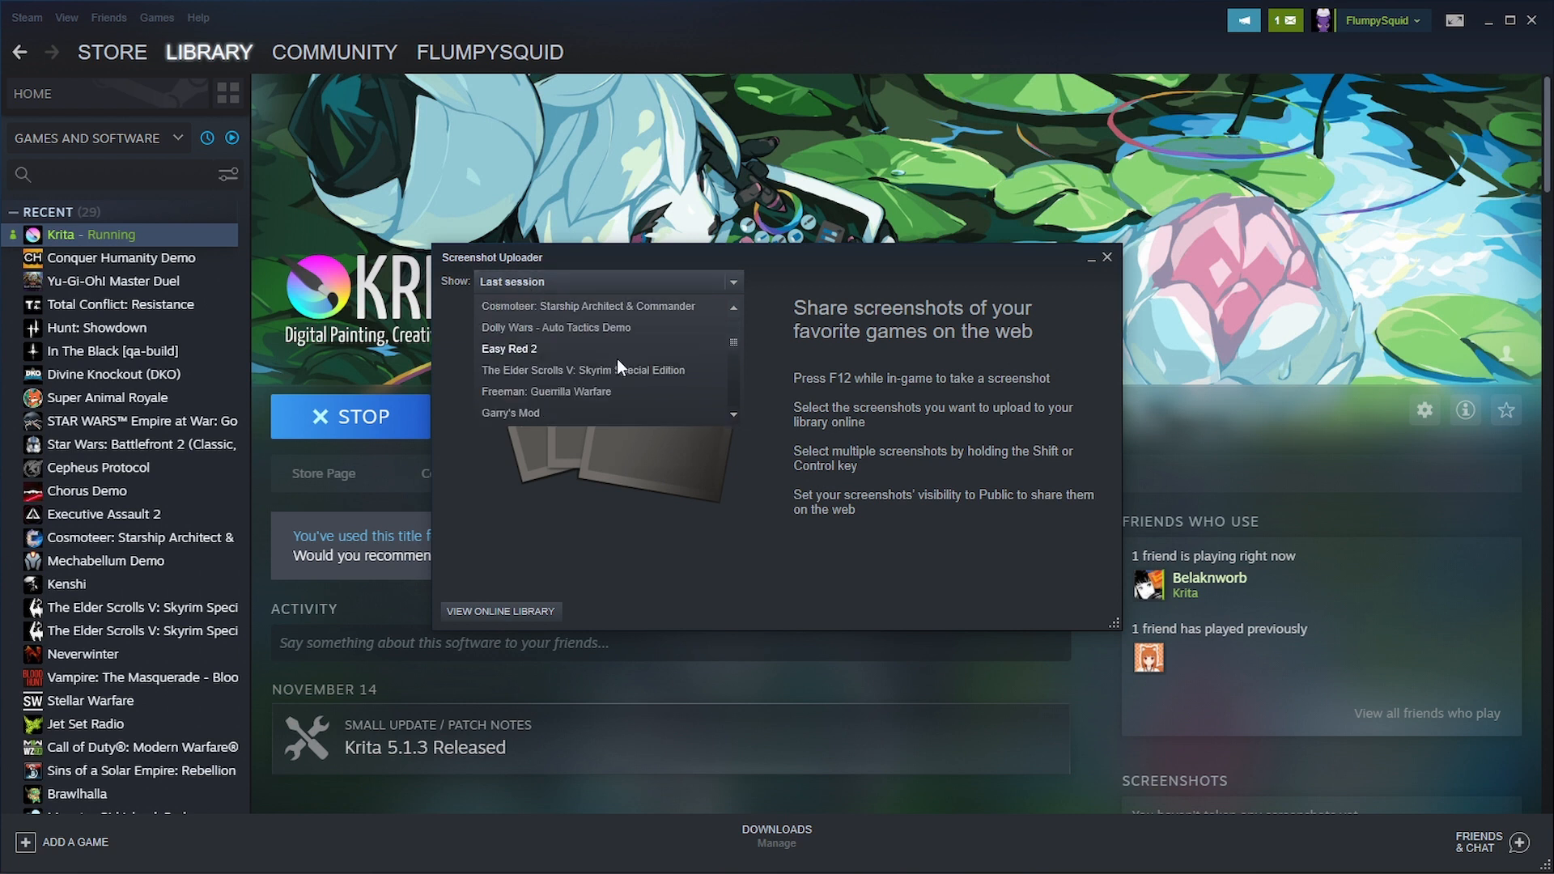
{"action": "scroll", "coordinate": [580, 367], "scroll_direction": "down", "scroll_amount": 4}
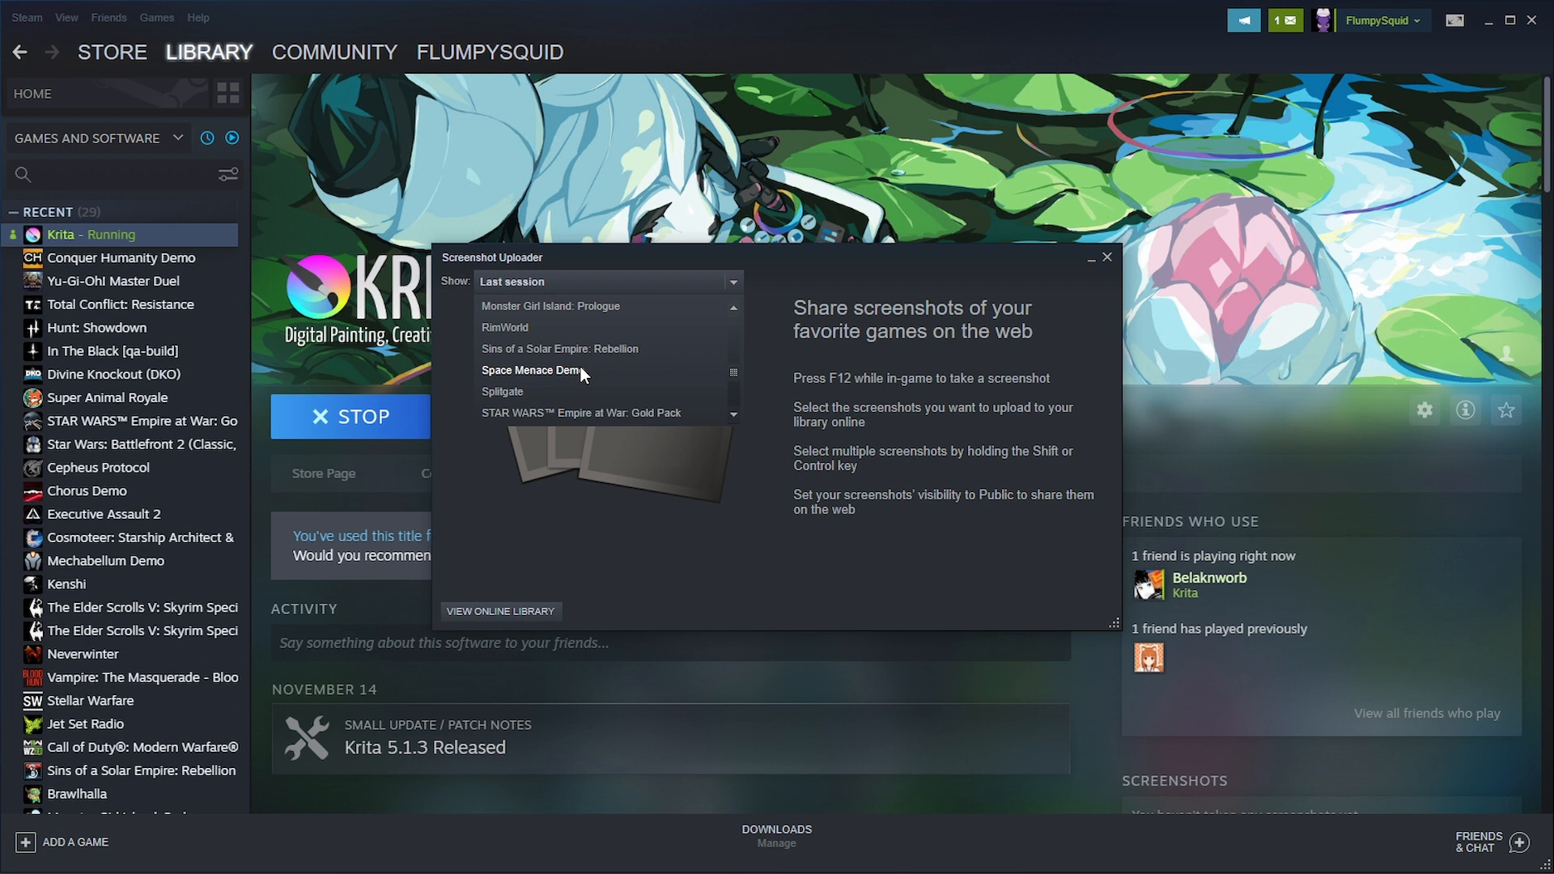
{"action": "scroll", "coordinate": [580, 367], "scroll_direction": "down", "scroll_amount": 3}
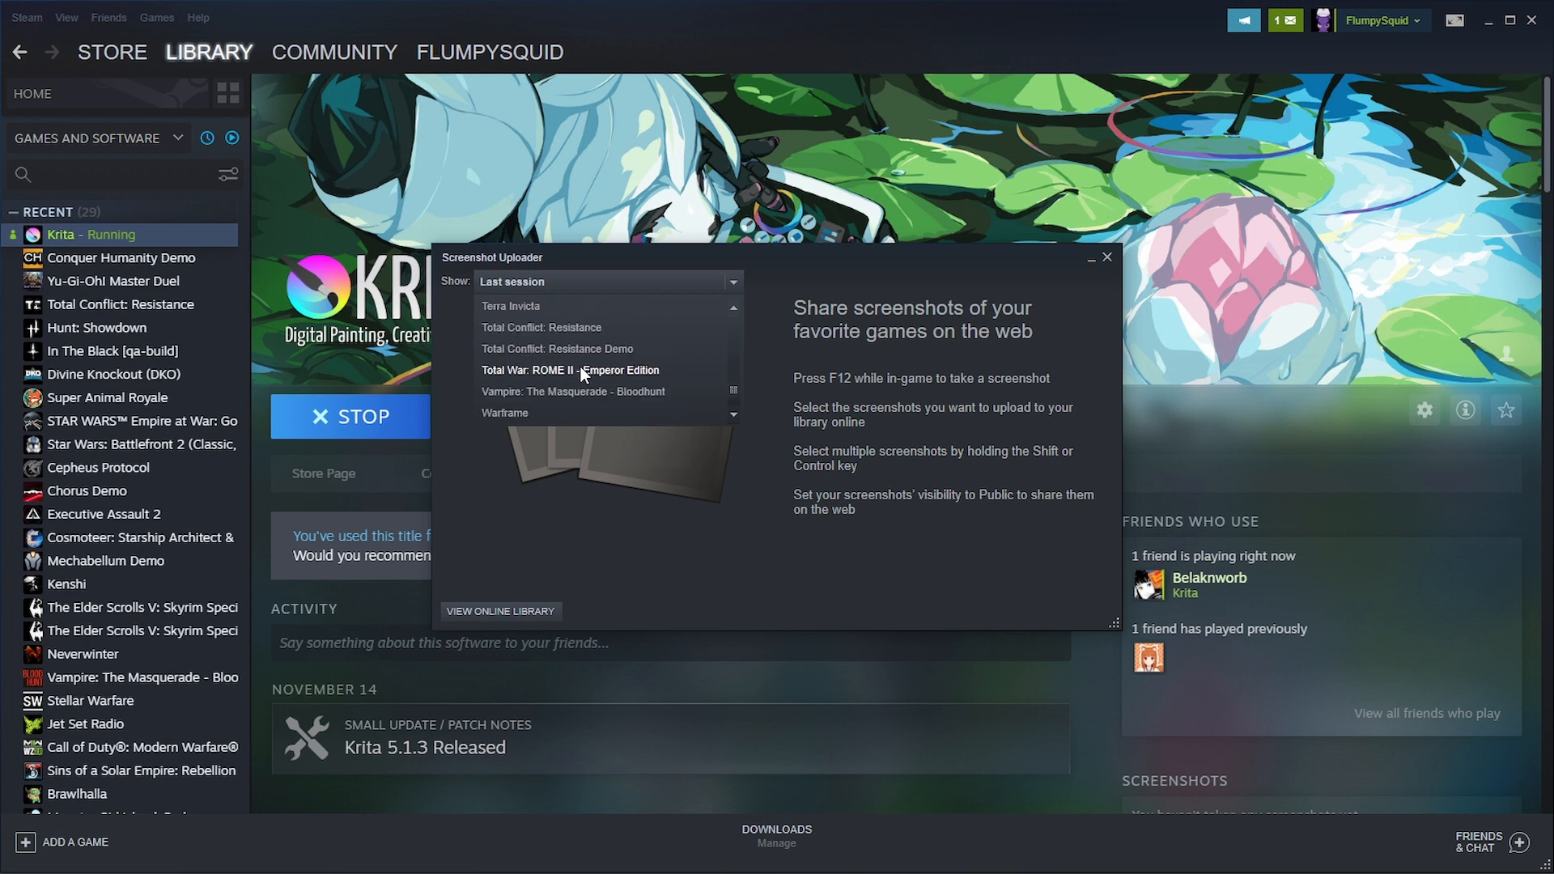
{"action": "scroll", "coordinate": [614, 353], "scroll_direction": "down", "scroll_amount": 1}
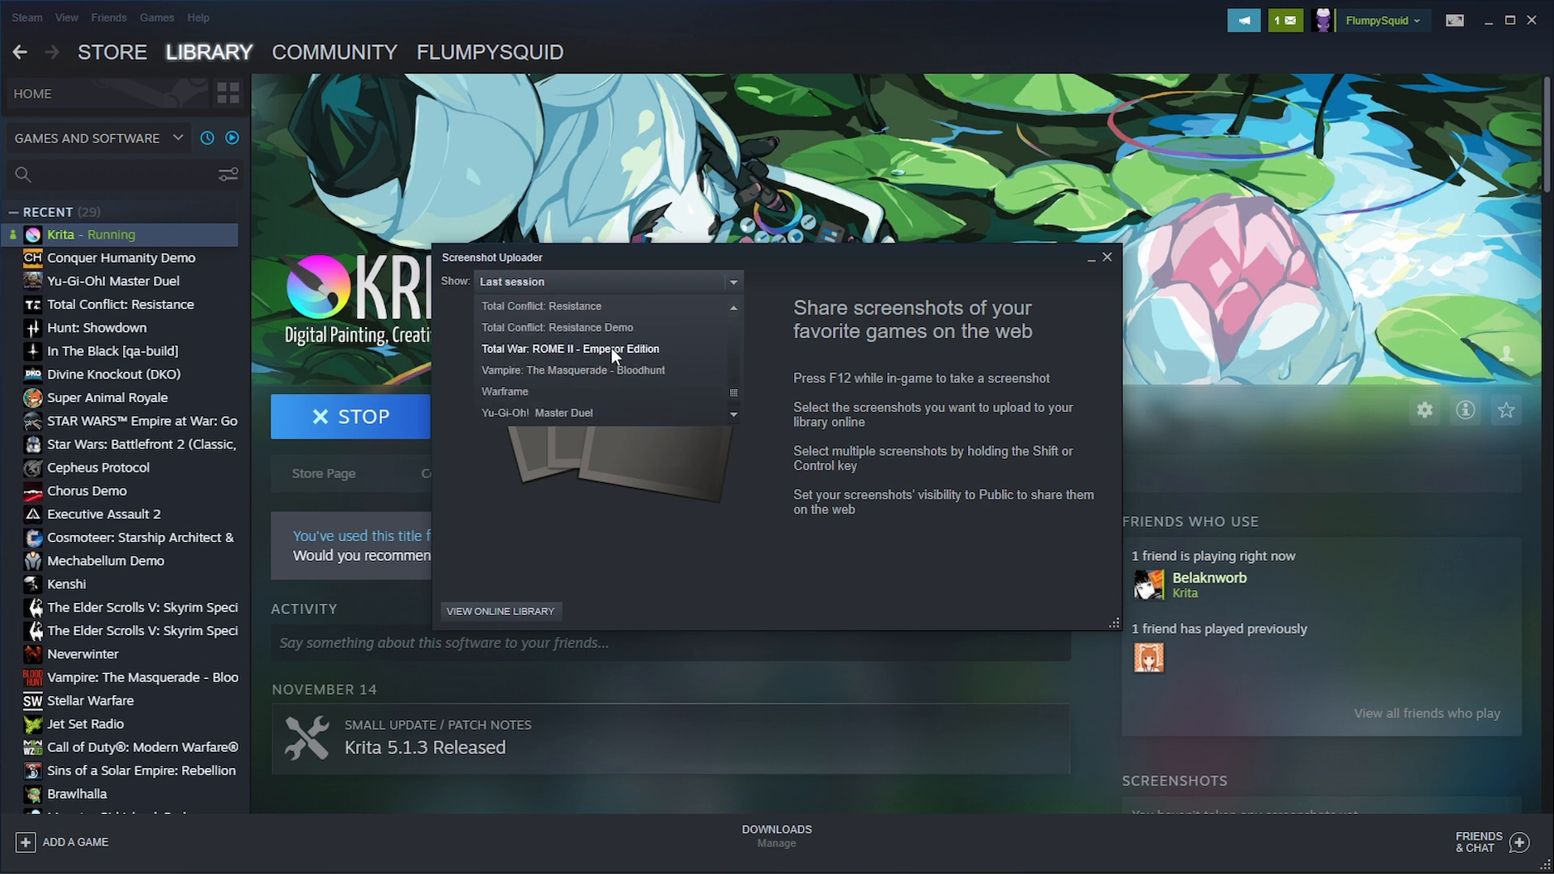
{"action": "scroll", "coordinate": [639, 384], "scroll_direction": "up", "scroll_amount": 4}
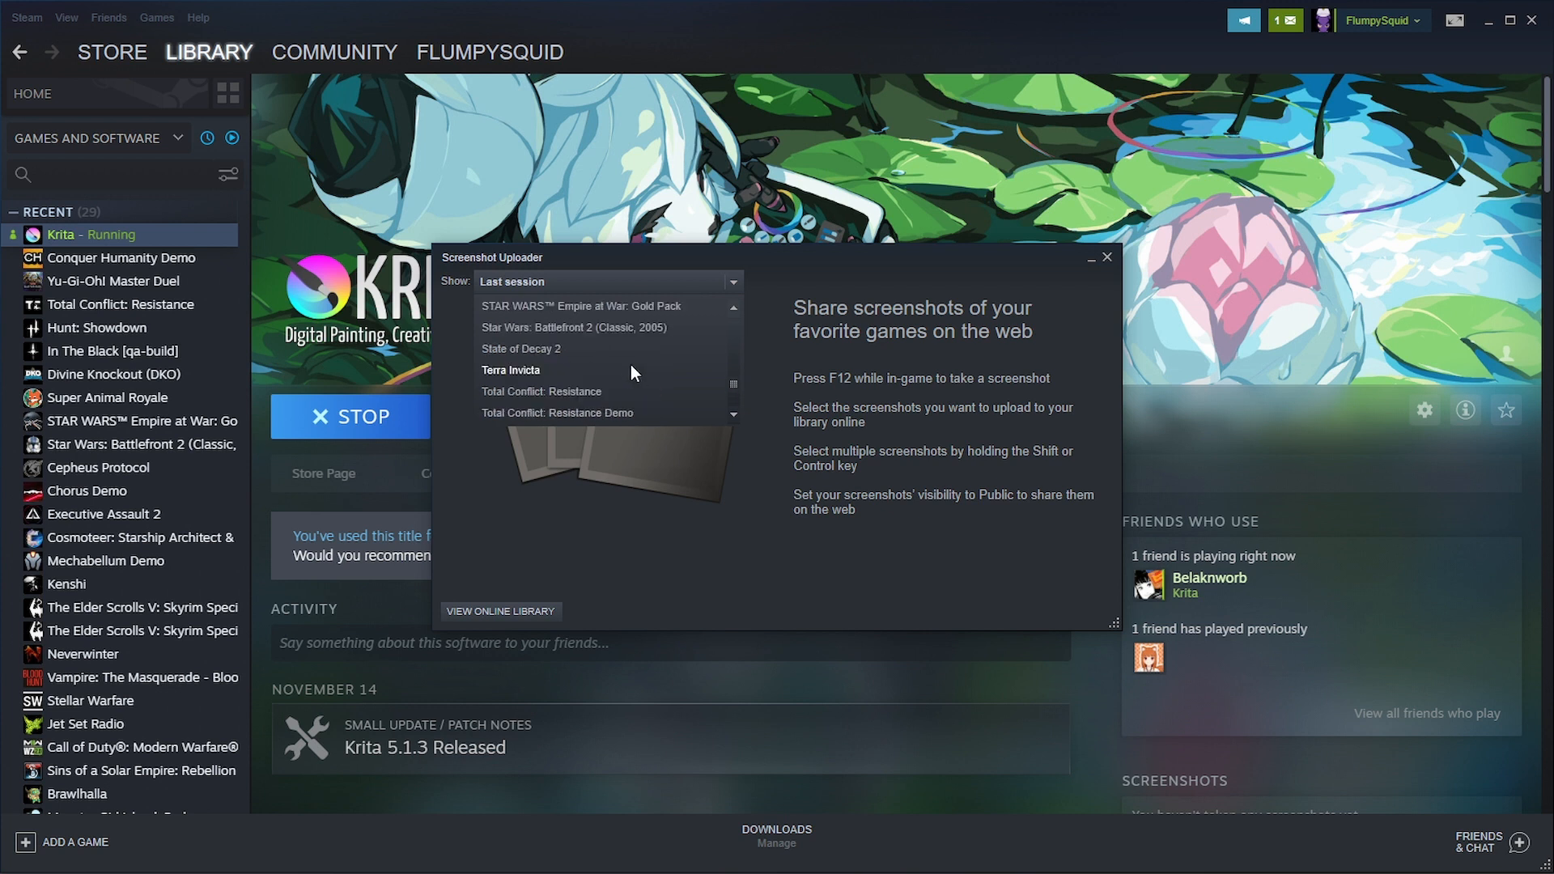
{"action": "scroll", "coordinate": [631, 368], "scroll_direction": "up", "scroll_amount": 4}
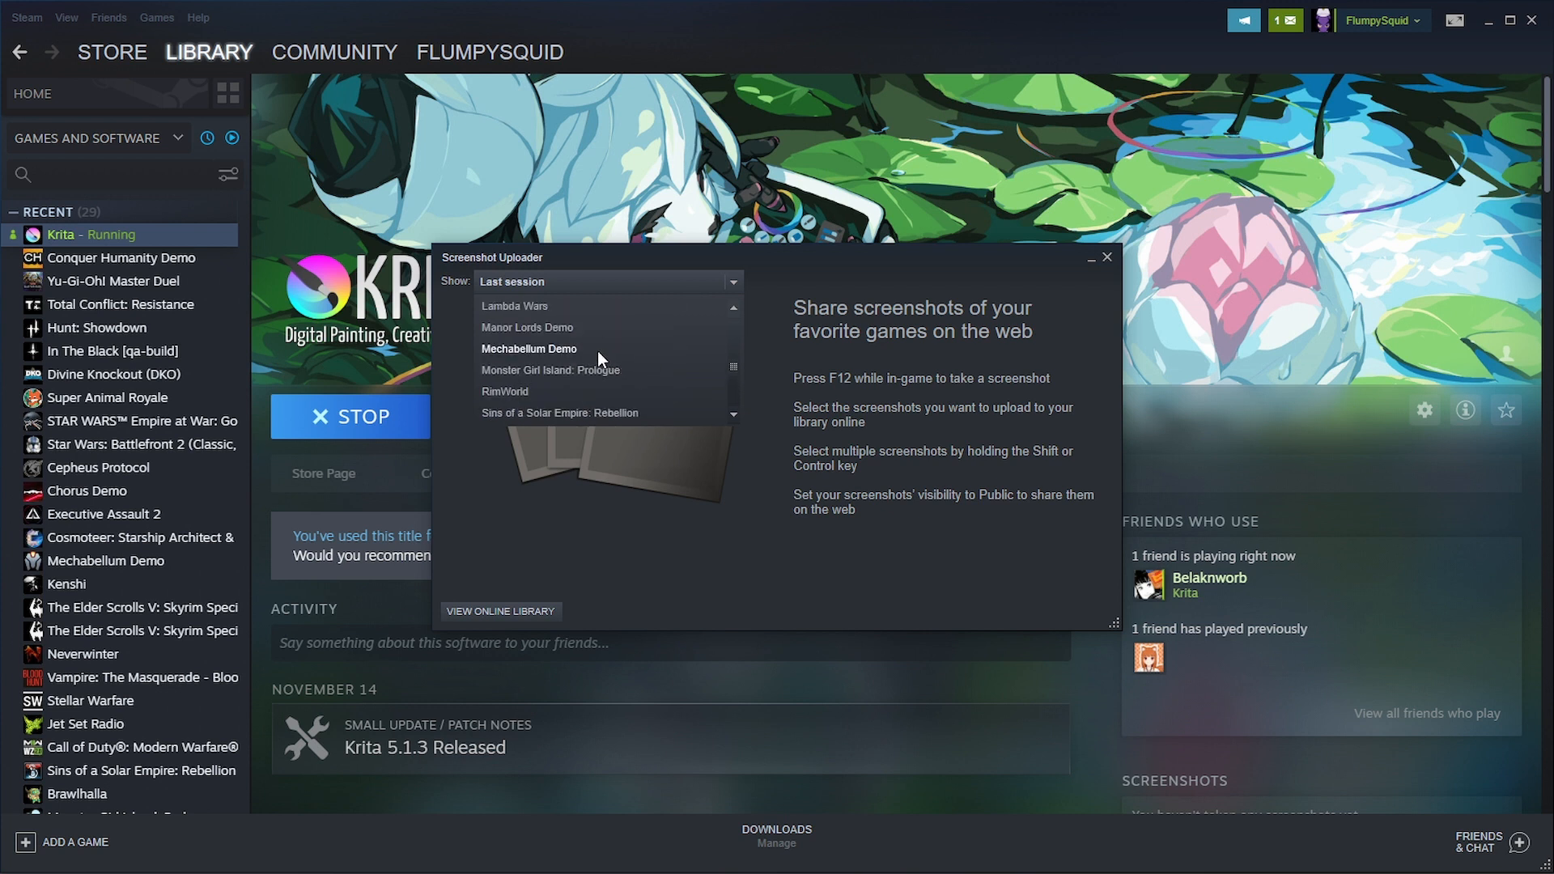
{"action": "scroll", "coordinate": [578, 364], "scroll_direction": "up", "scroll_amount": 2}
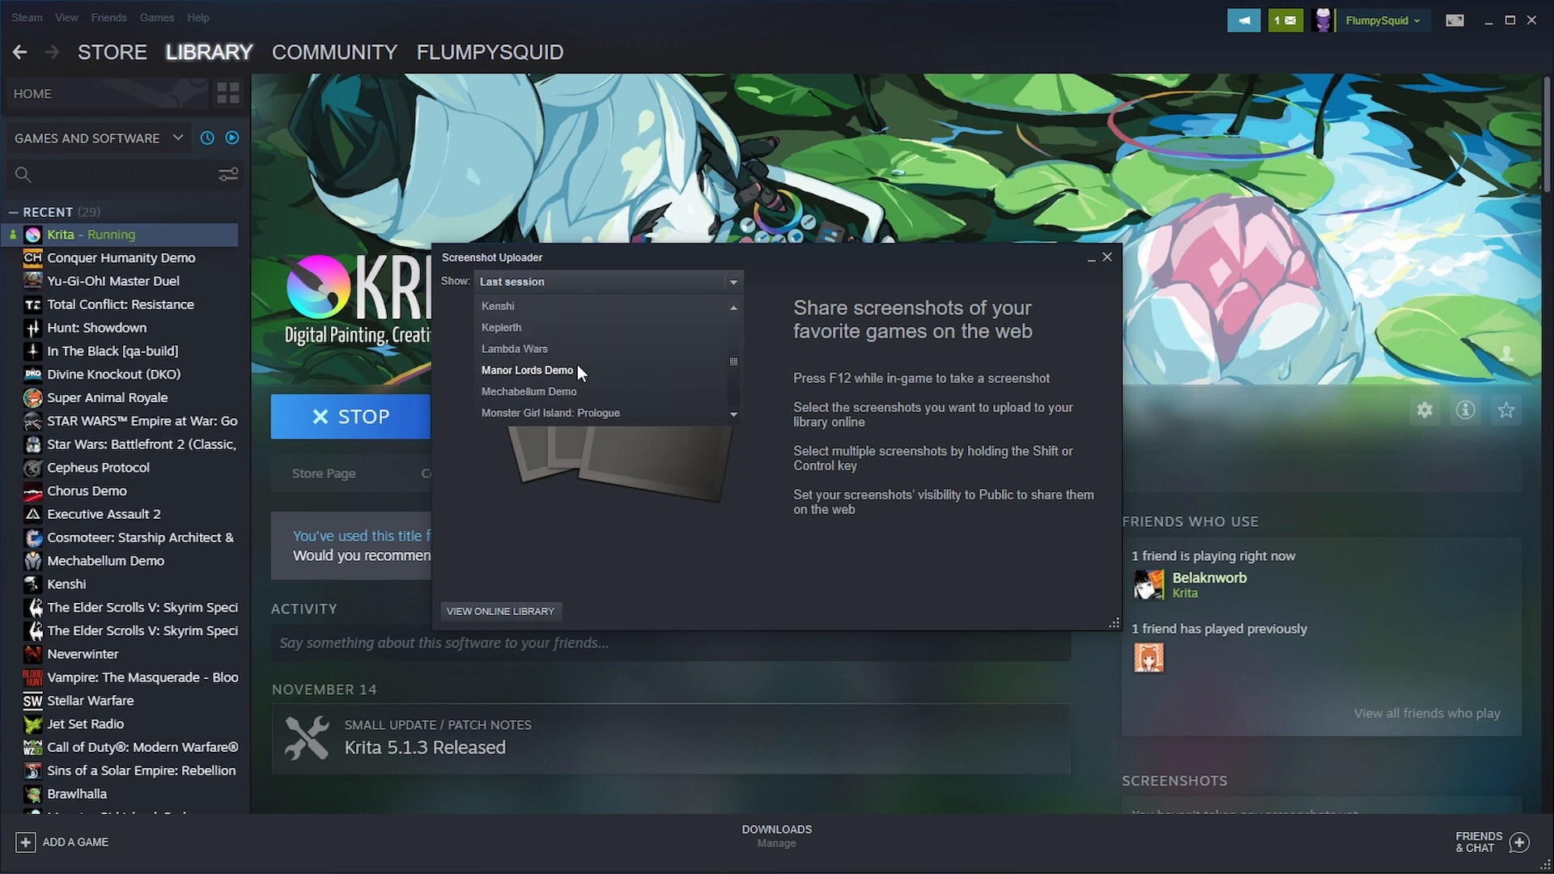
{"action": "scroll", "coordinate": [578, 365], "scroll_direction": "up", "scroll_amount": 10}
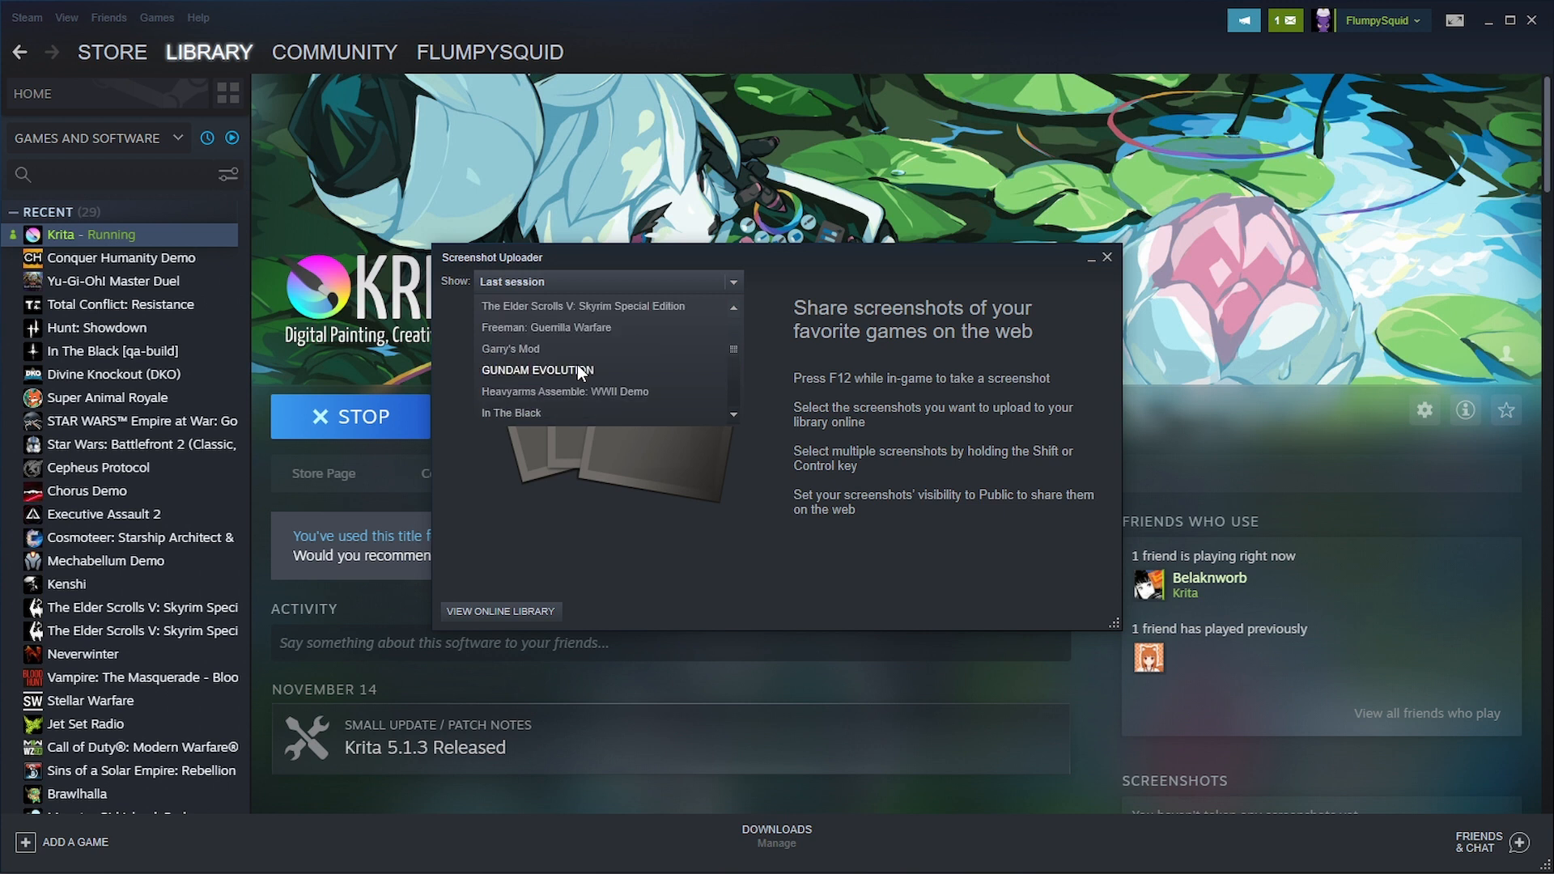
{"action": "scroll", "coordinate": [578, 370], "scroll_direction": "up", "scroll_amount": 3}
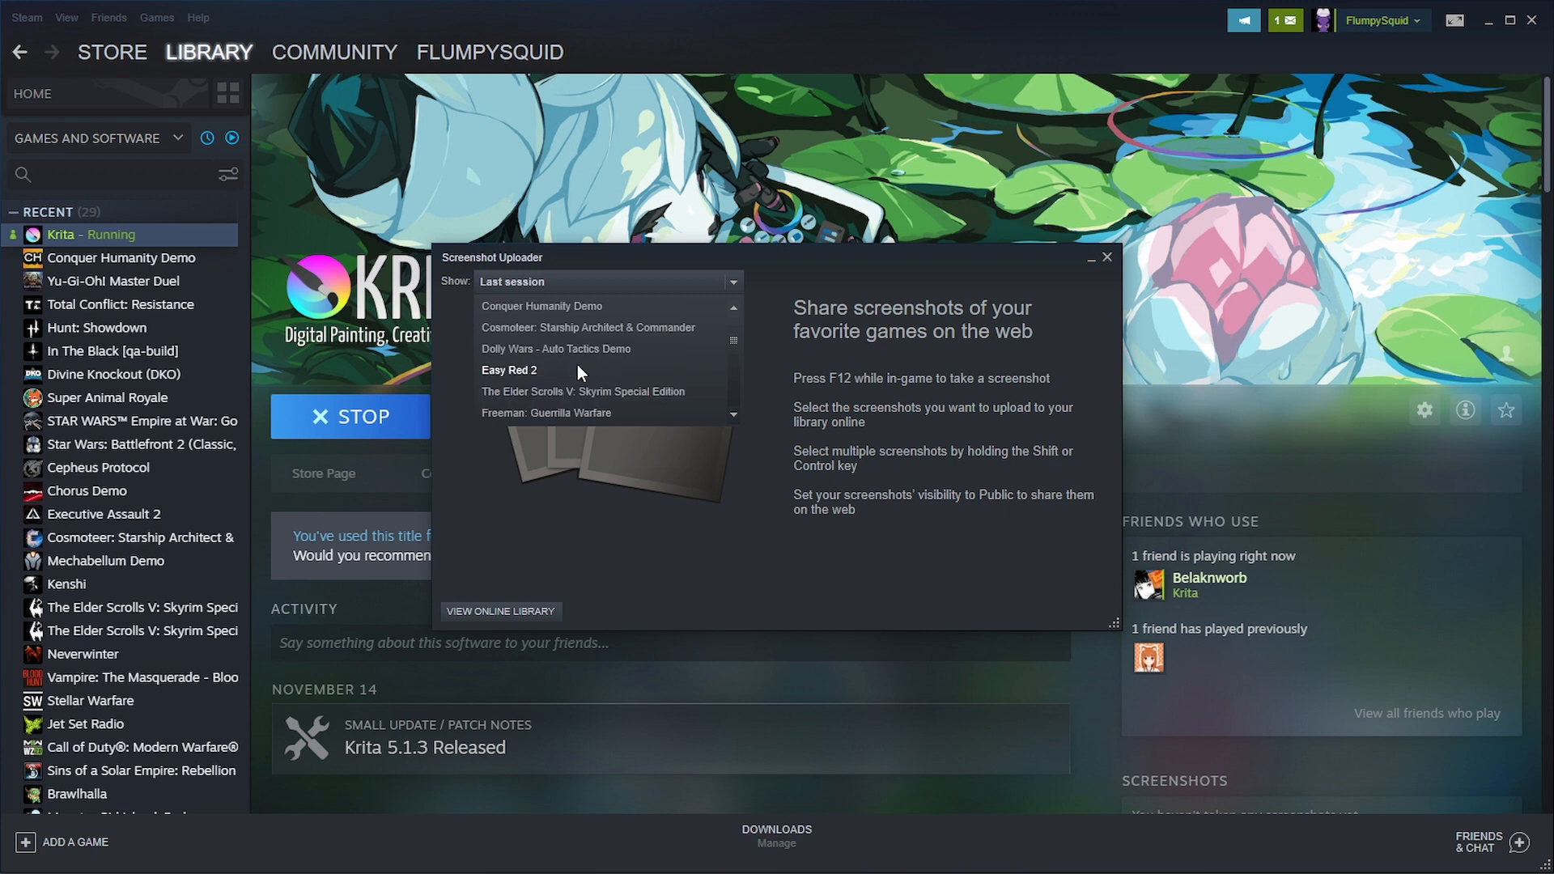
{"action": "scroll", "coordinate": [553, 327], "scroll_direction": "up", "scroll_amount": 2}
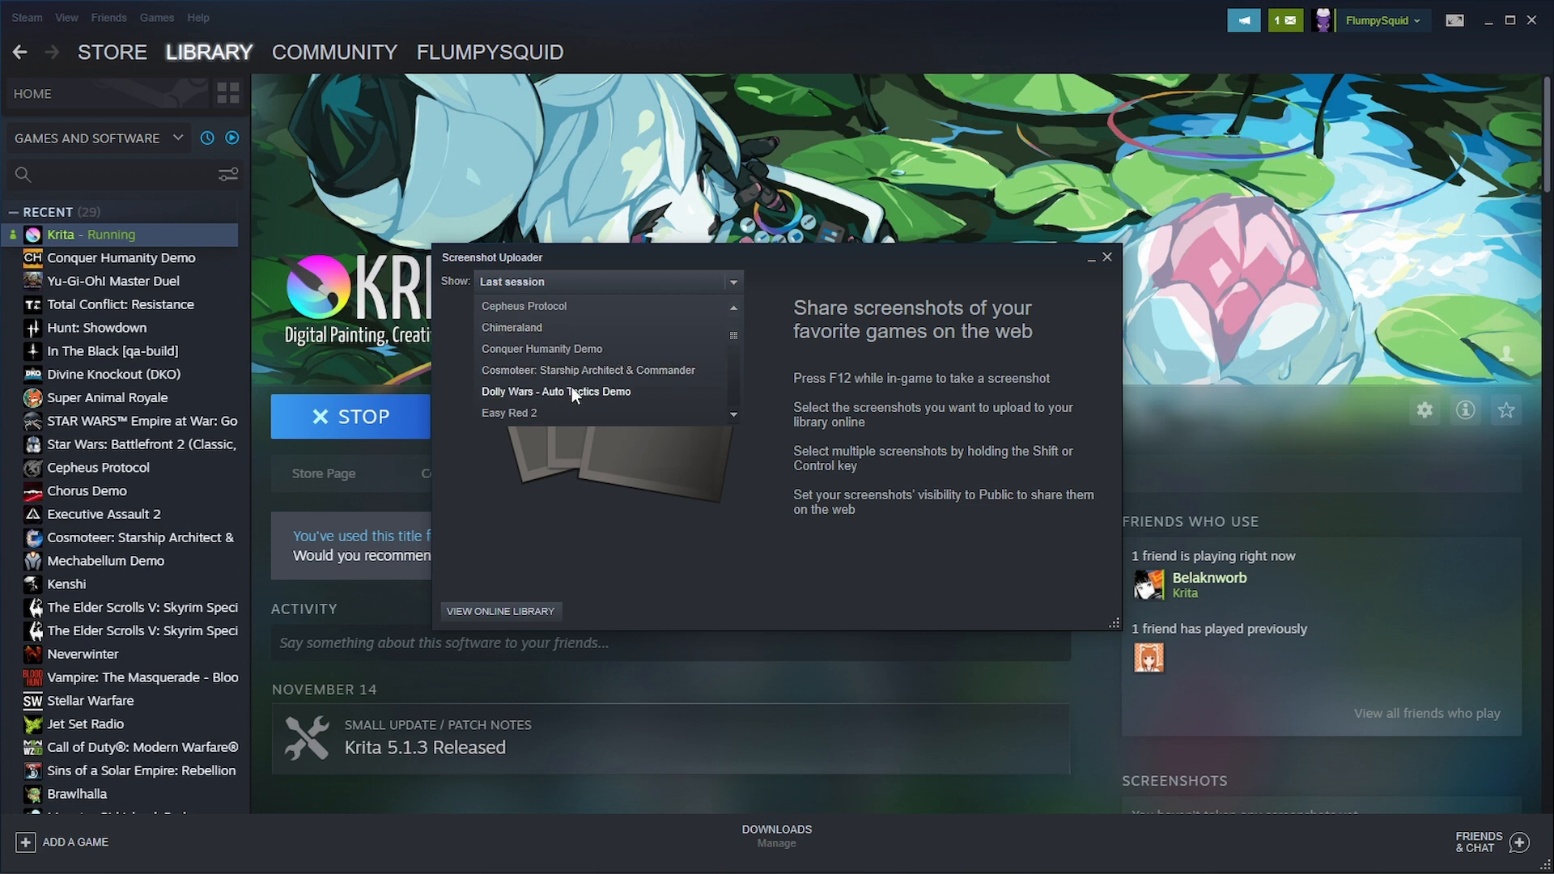
{"action": "scroll", "coordinate": [572, 387], "scroll_direction": "up", "scroll_amount": 3}
{"action": "scroll", "coordinate": [572, 392], "scroll_direction": "down", "scroll_amount": 2}
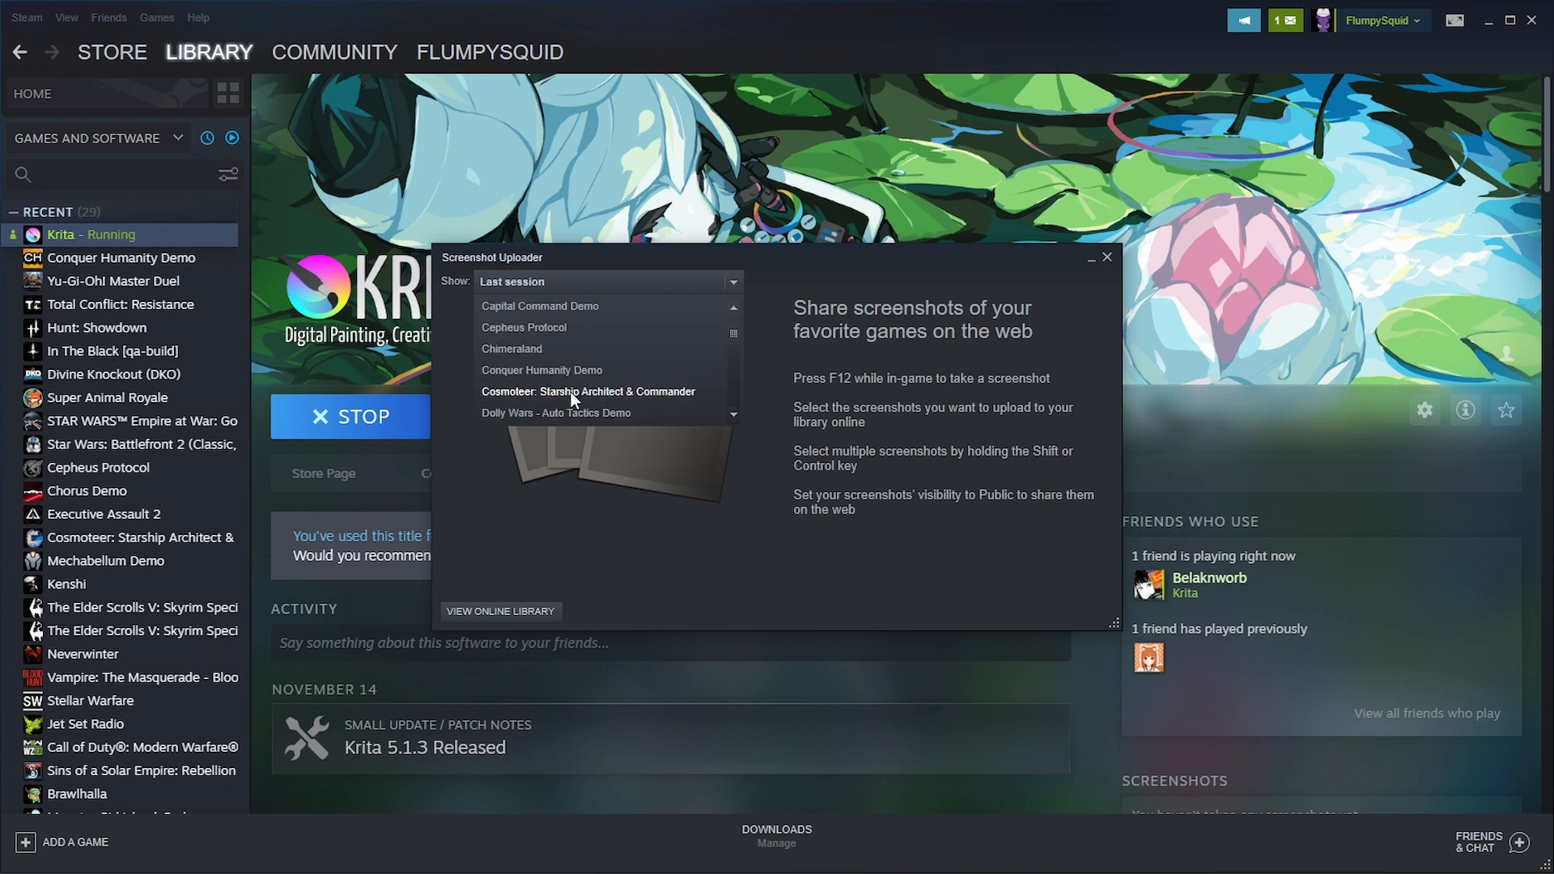
{"action": "left_click", "coordinate": [565, 374]}
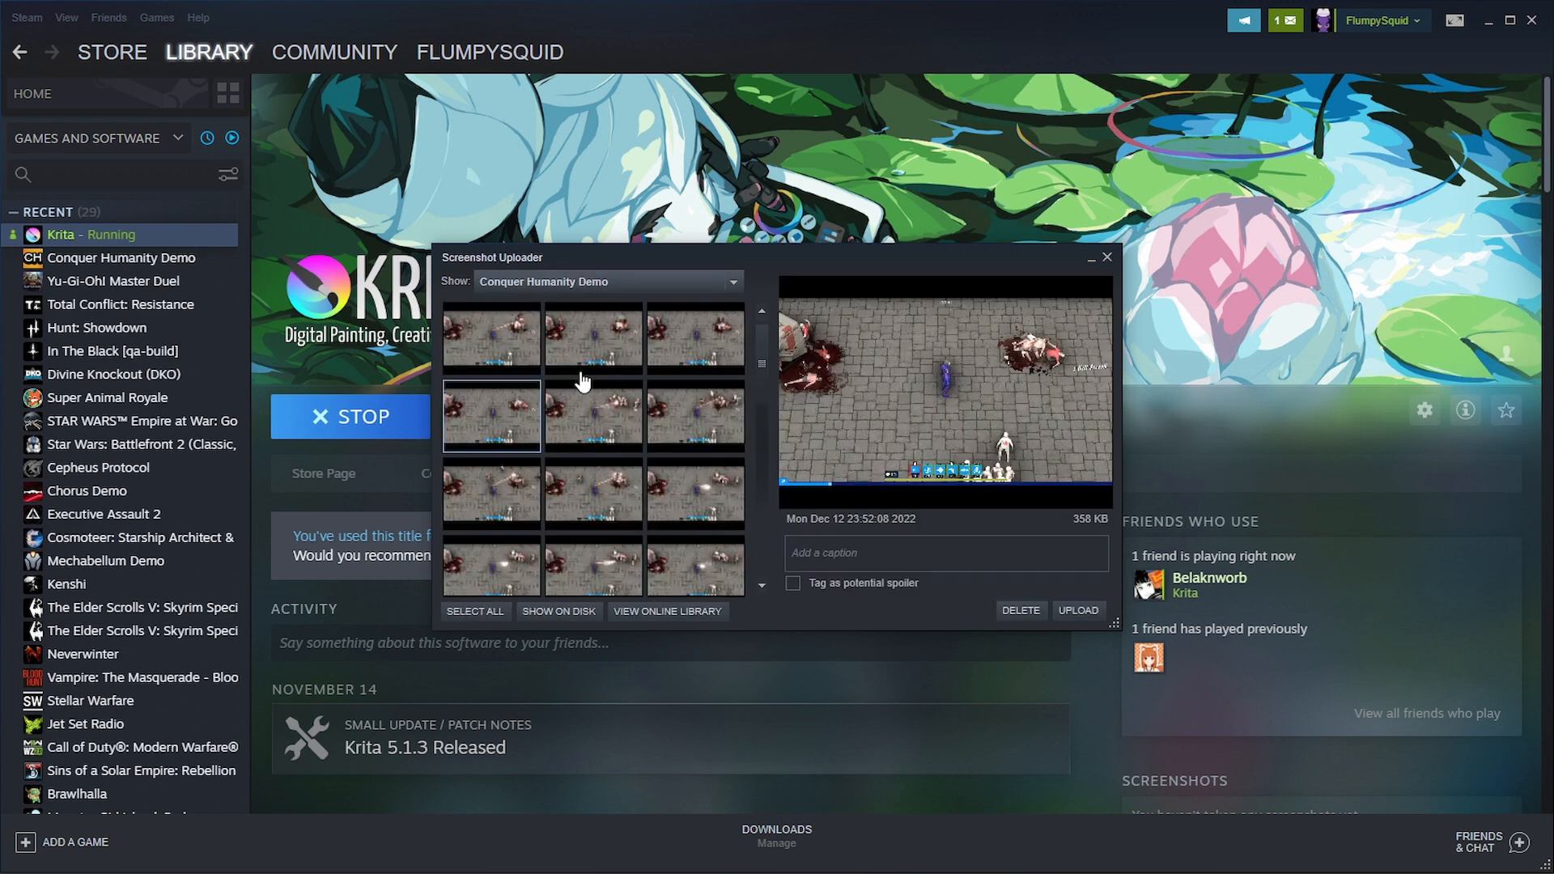
Preview the first few rows of Conquer Humanity Demo screenshots one by one to look for a suitable shot
{"action": "left_click", "coordinate": [589, 368]}
{"action": "left_click", "coordinate": [651, 366]}
{"action": "left_click", "coordinate": [683, 437]}
{"action": "left_click", "coordinate": [554, 437]}
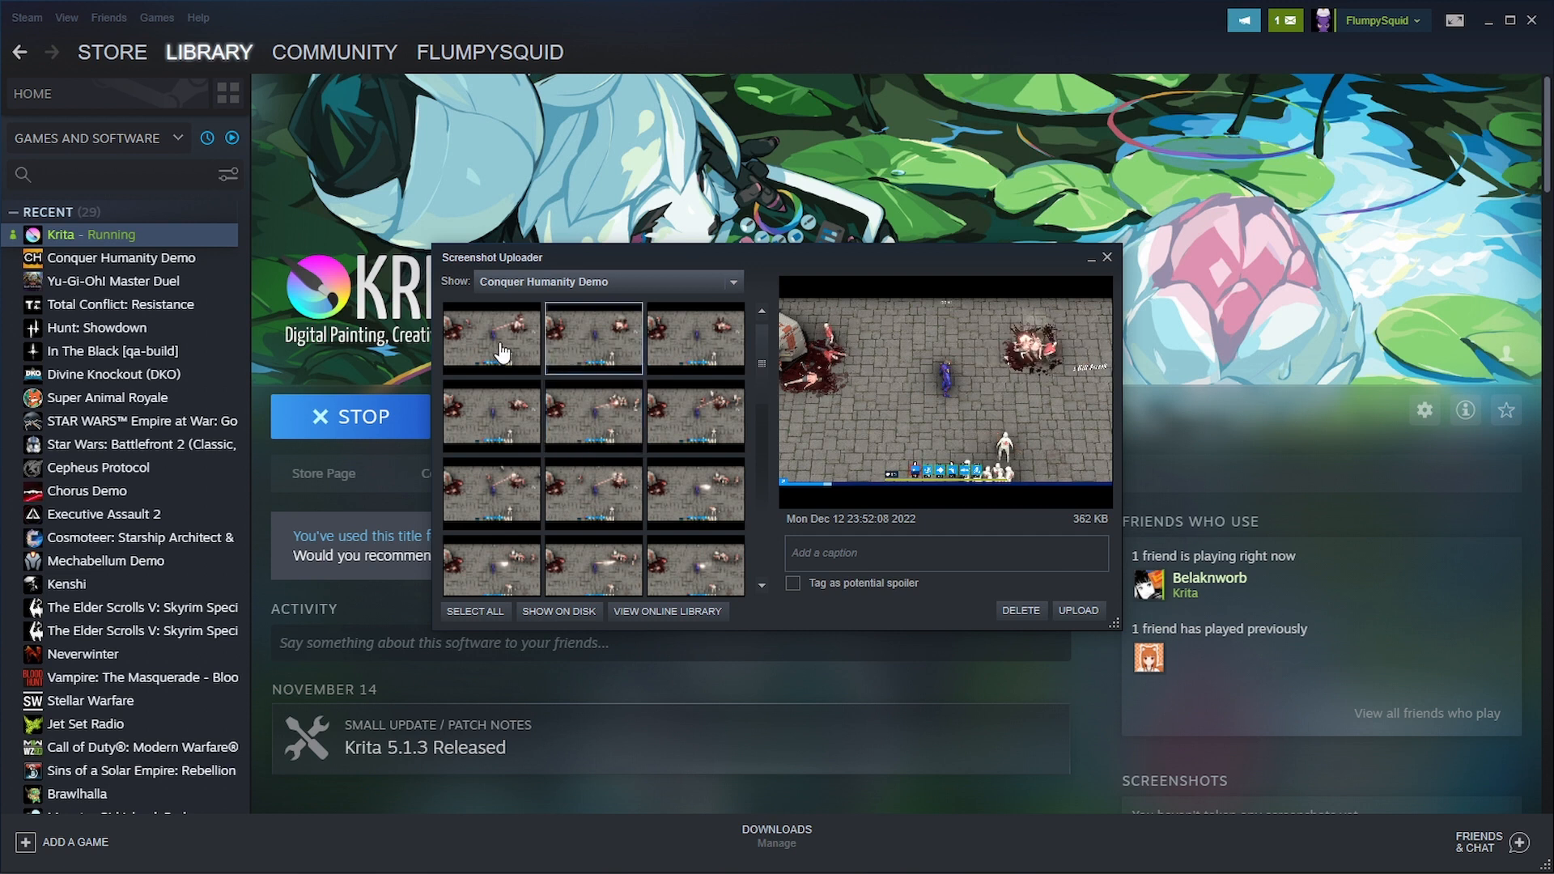
{"action": "left_click", "coordinate": [484, 492]}
{"action": "left_click", "coordinate": [599, 497]}
{"action": "left_click", "coordinate": [742, 506]}
{"action": "left_click", "coordinate": [696, 567]}
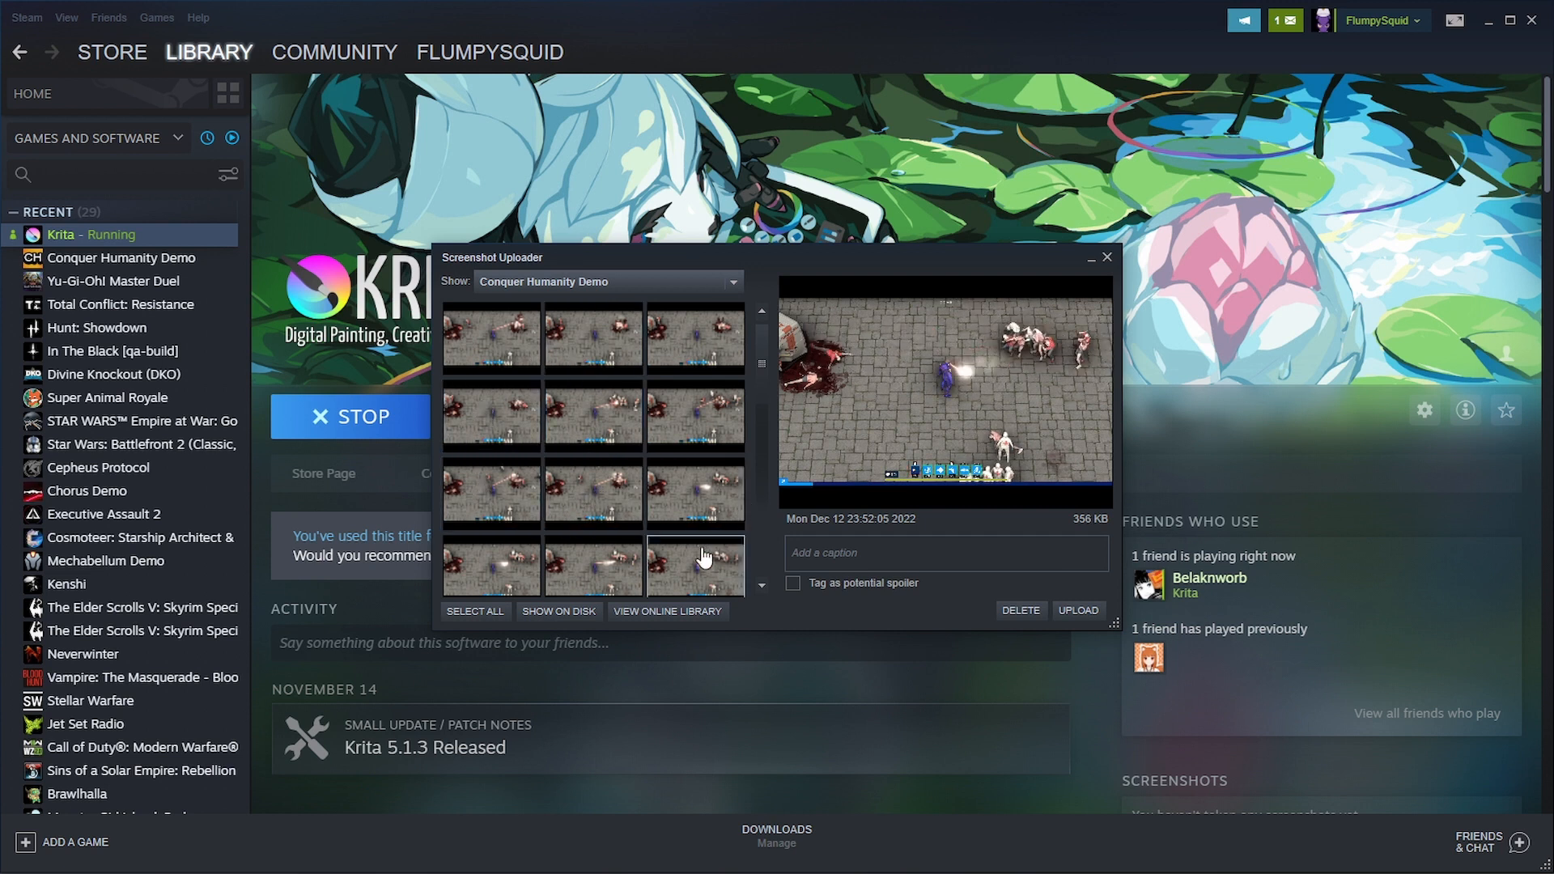
{"action": "left_click", "coordinate": [593, 557]}
{"action": "left_click", "coordinate": [482, 571]}
{"action": "scroll", "coordinate": [615, 471], "scroll_direction": "down", "scroll_amount": 3}
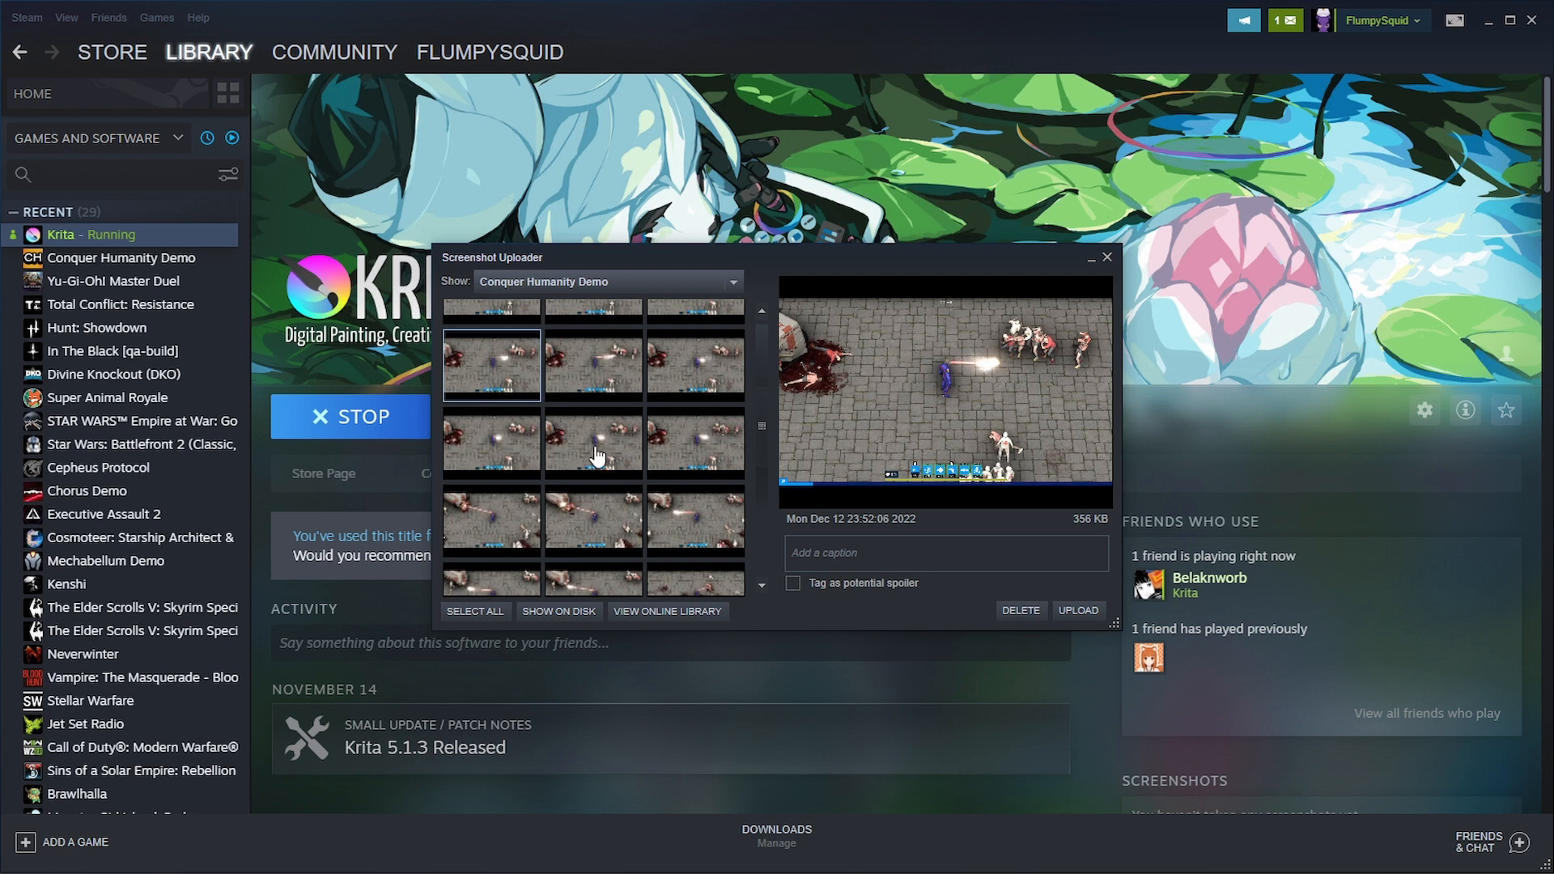
Compare the neighbouring screenshots of the laser being fired at the ambulance
{"action": "left_click", "coordinate": [595, 441]}
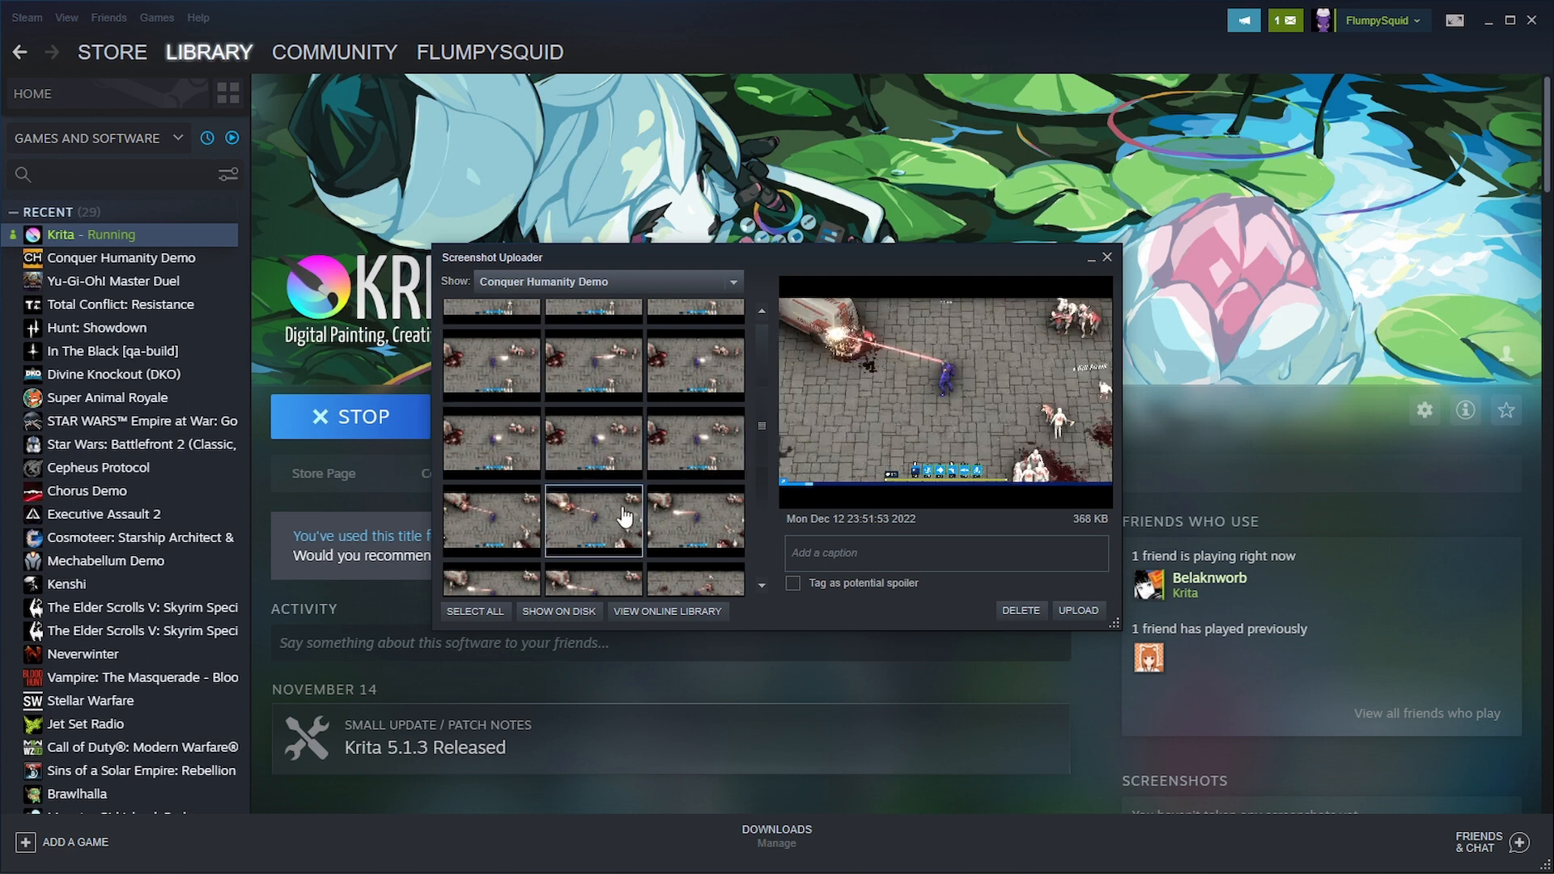
{"action": "left_click", "coordinate": [700, 508]}
{"action": "left_click", "coordinate": [609, 518]}
{"action": "left_click", "coordinate": [496, 522]}
{"action": "left_click", "coordinate": [590, 534]}
{"action": "left_click", "coordinate": [498, 534]}
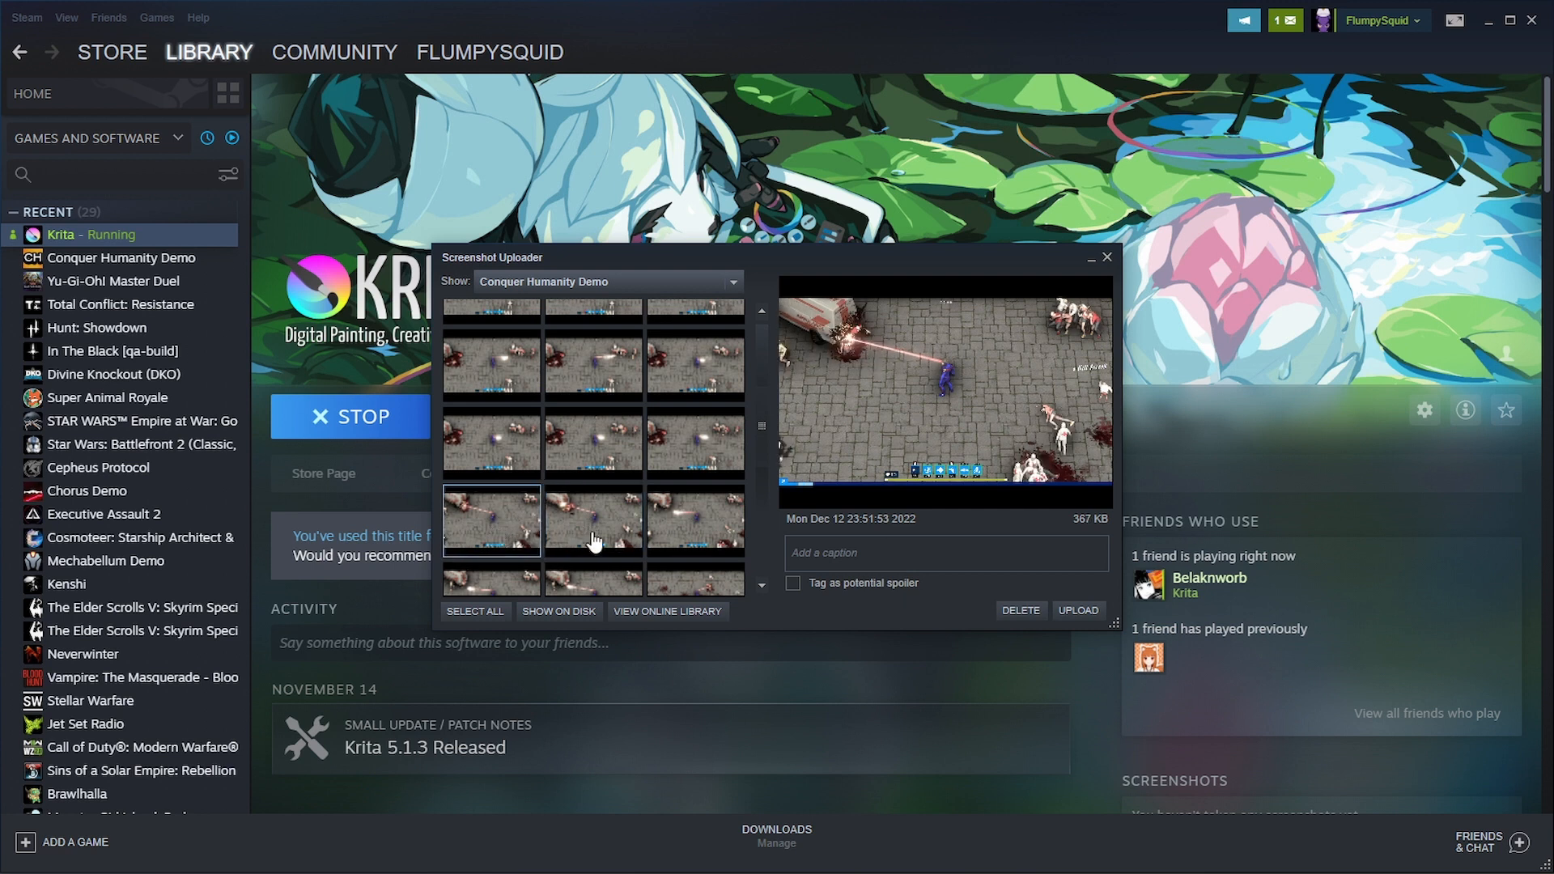
{"action": "left_click", "coordinate": [720, 443]}
{"action": "left_click", "coordinate": [680, 506]}
{"action": "left_click", "coordinate": [577, 528]}
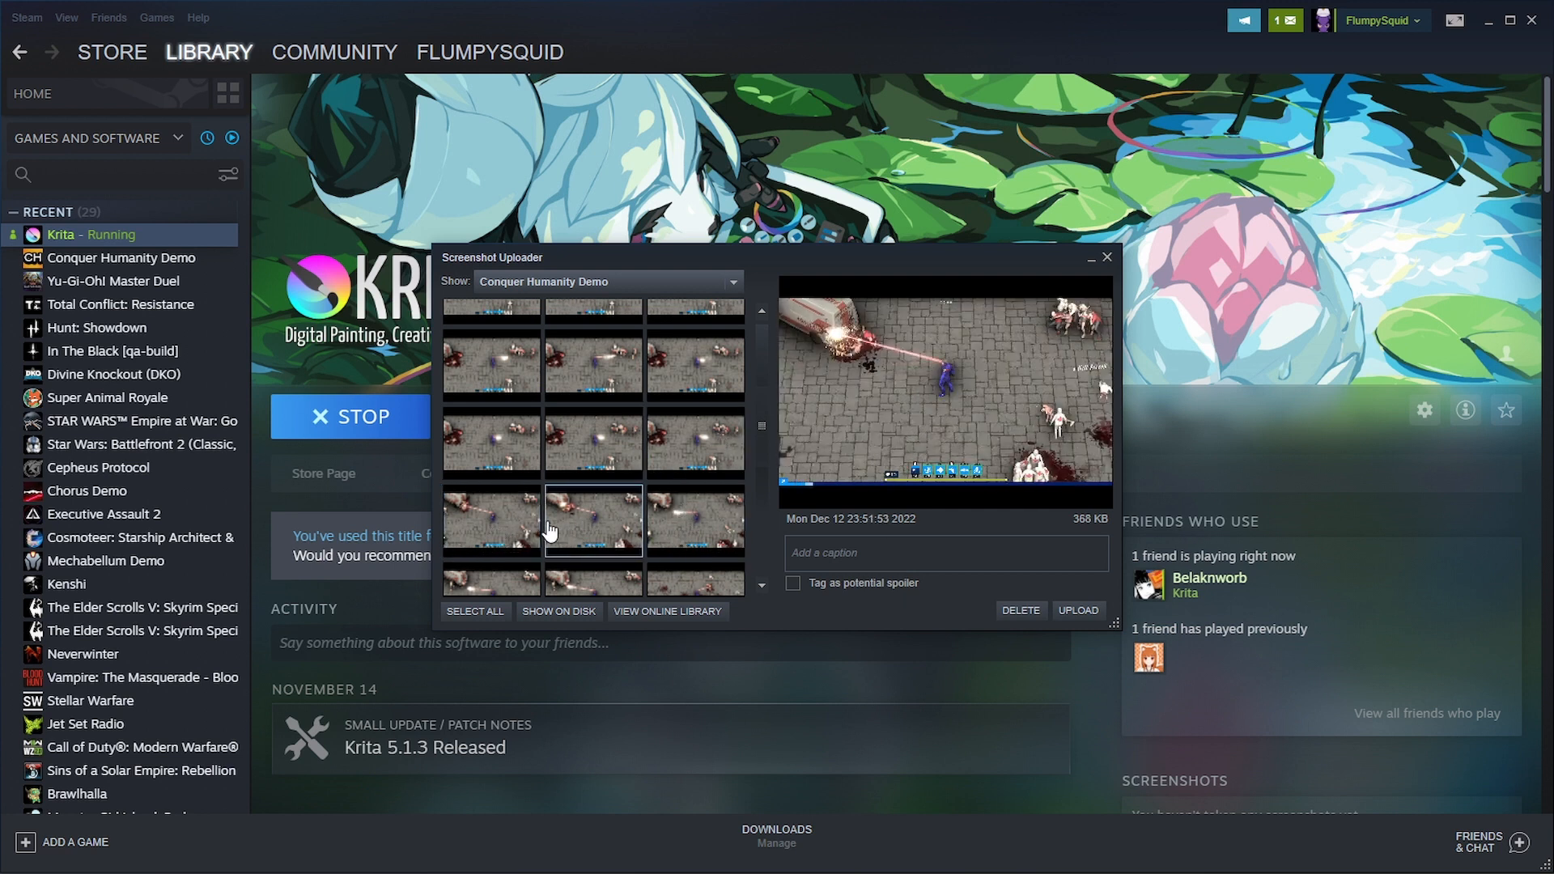
{"action": "left_click", "coordinate": [493, 527]}
{"action": "left_click", "coordinate": [576, 526]}
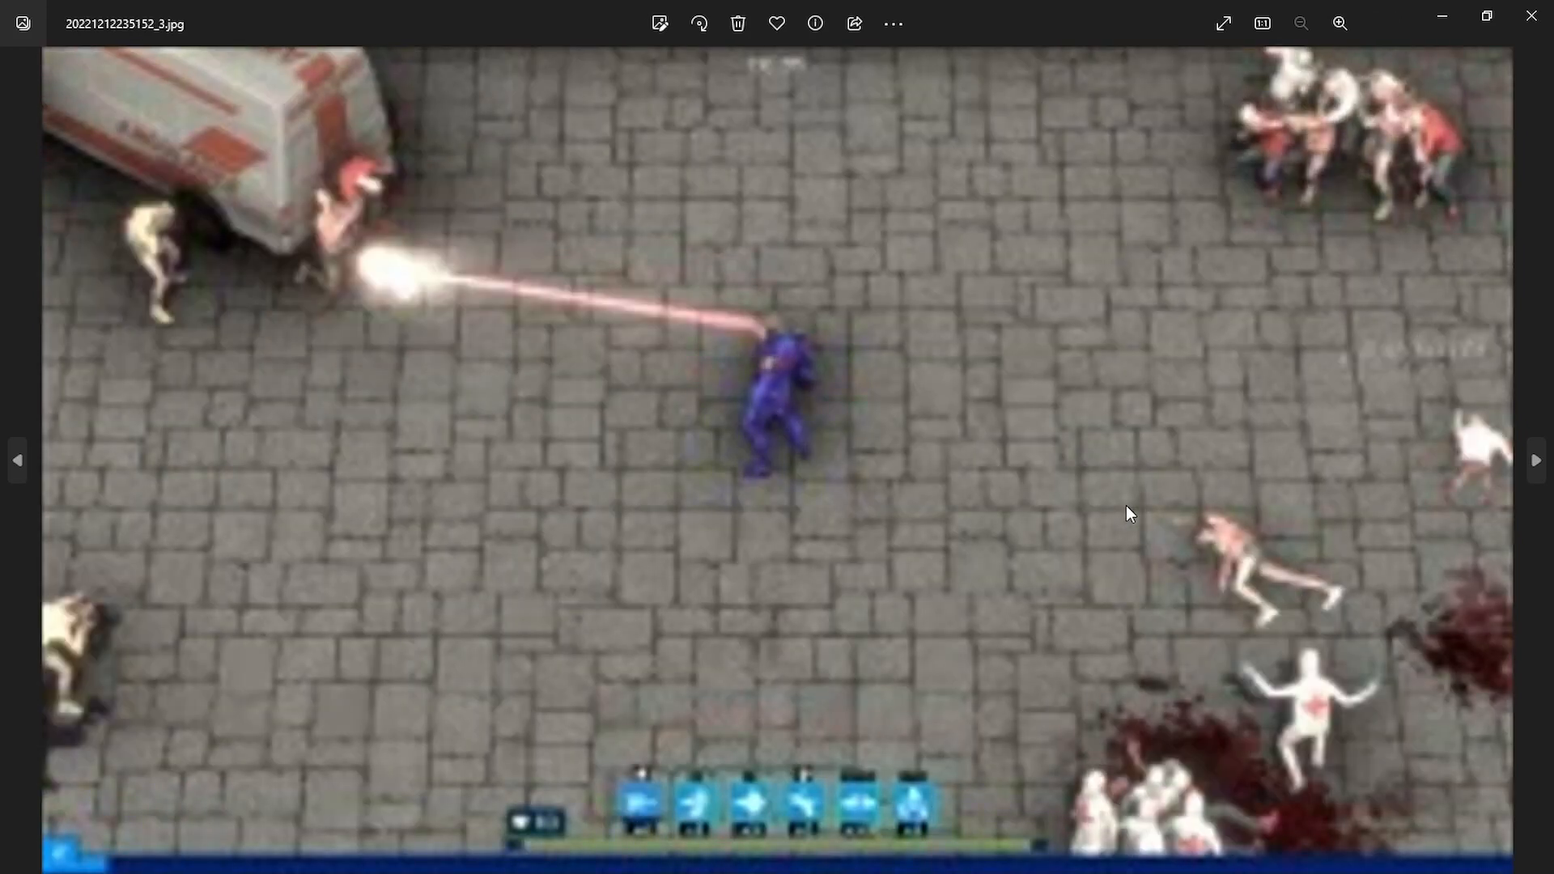
{"action": "key", "text": "Right"}
{"action": "key", "text": "Right"}
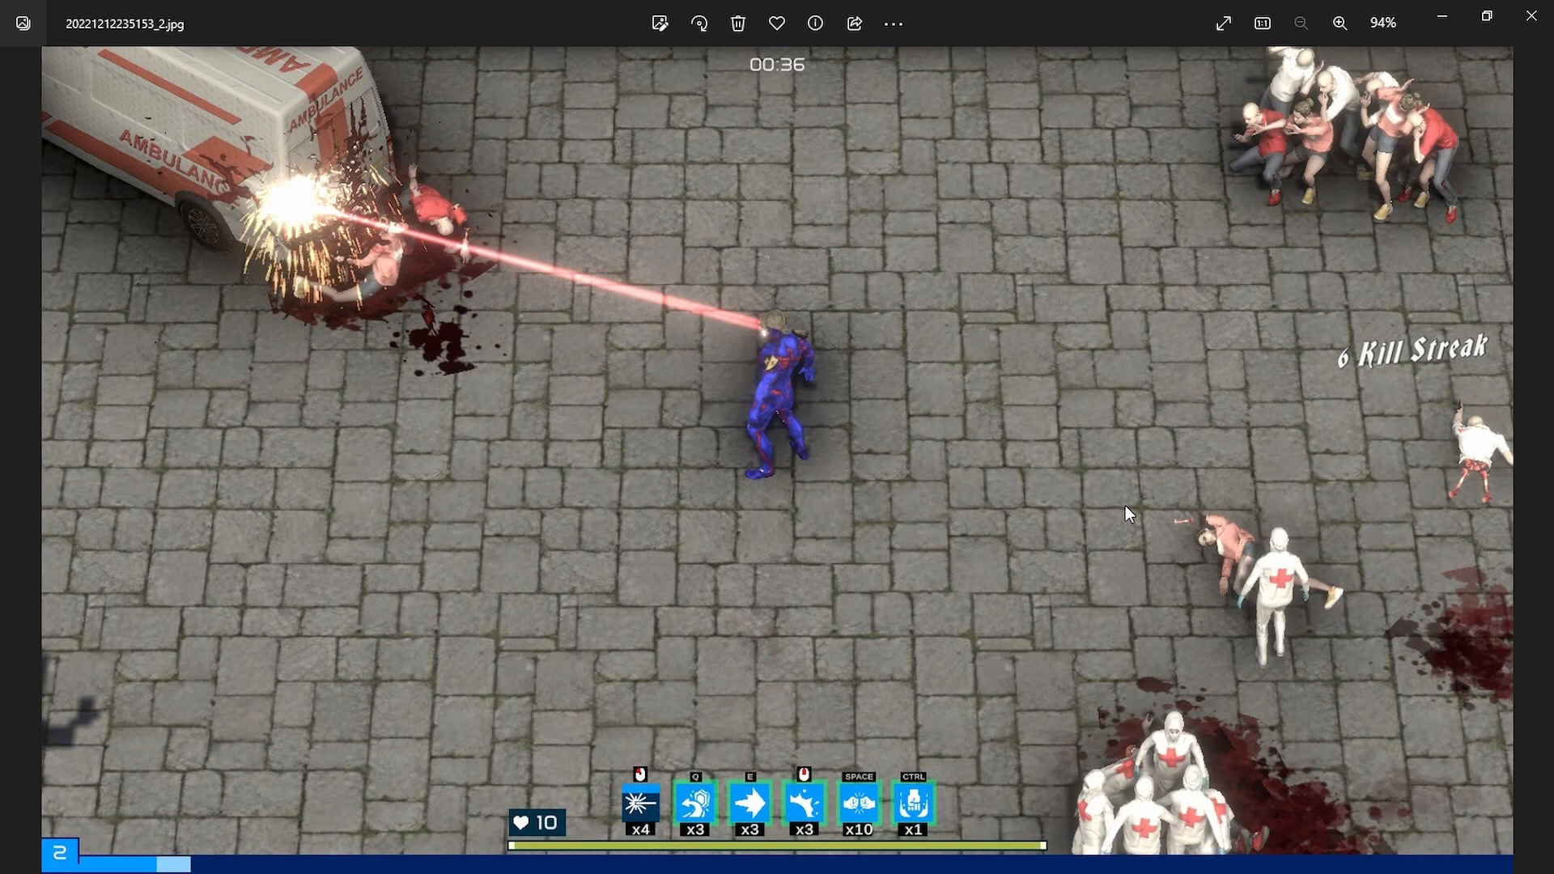
{"action": "key", "text": "Right"}
{"action": "key", "text": "Left"}
{"action": "key", "text": "Left"}
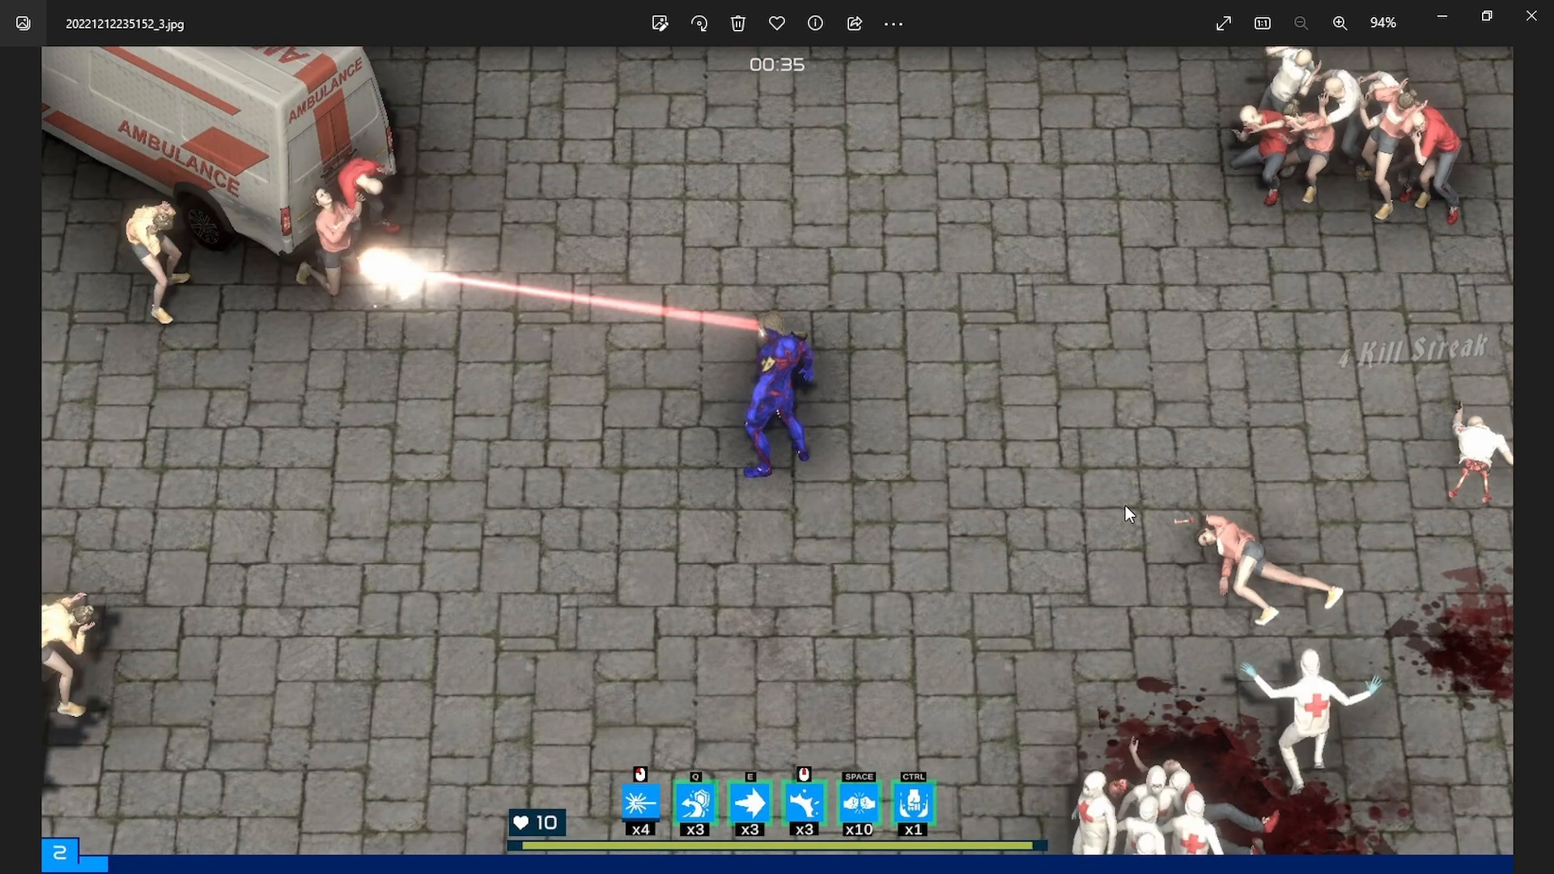
{"action": "key", "text": "Right"}
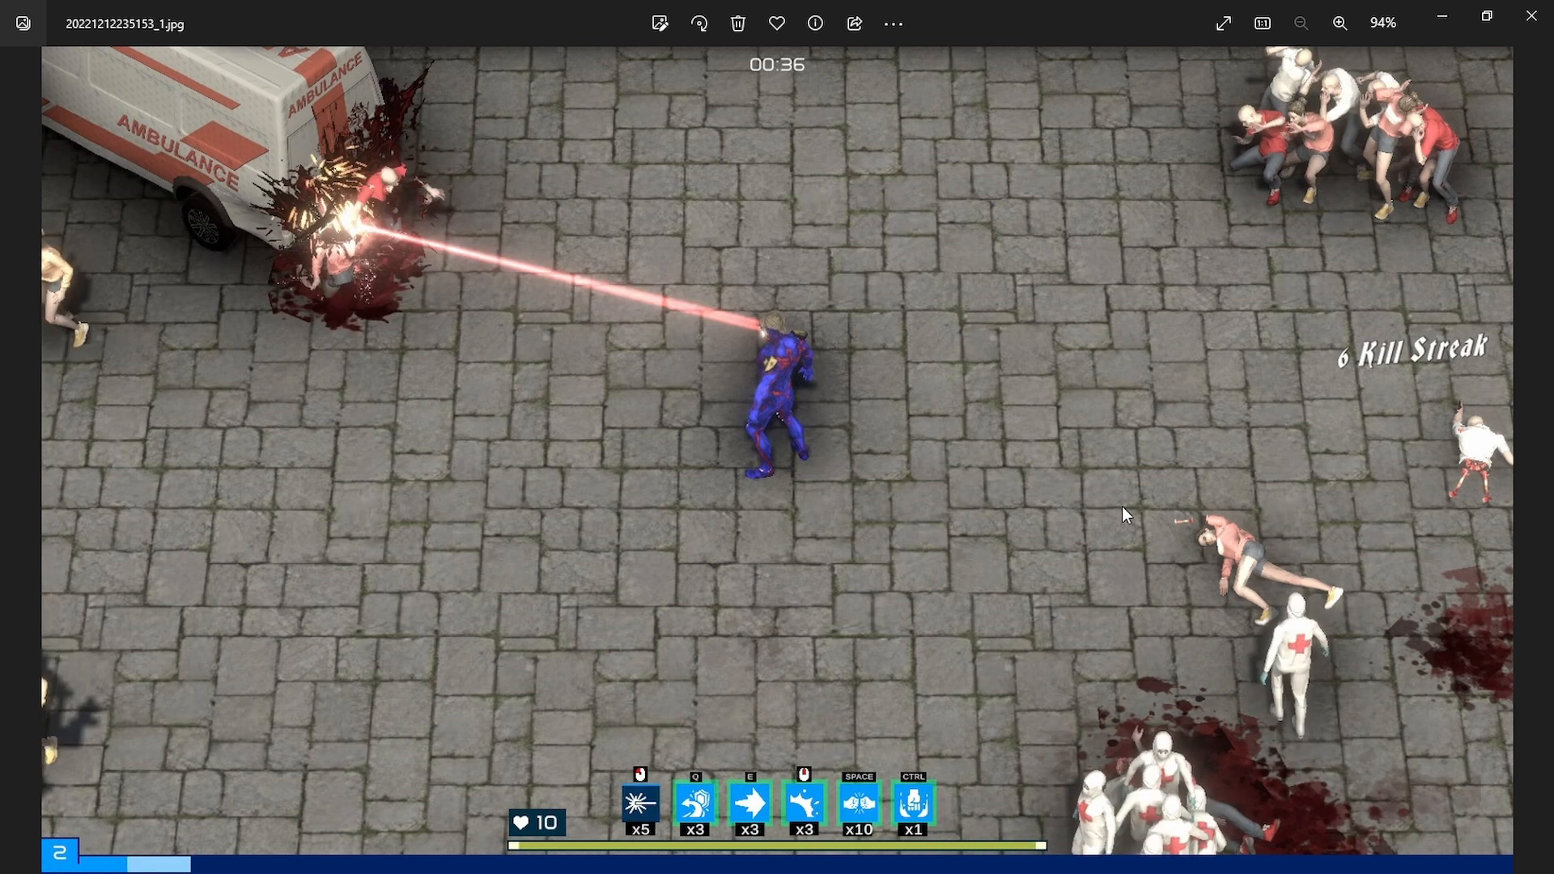
{"action": "key", "text": "Left"}
{"action": "key", "text": "Right"}
{"action": "key", "text": "Right"}
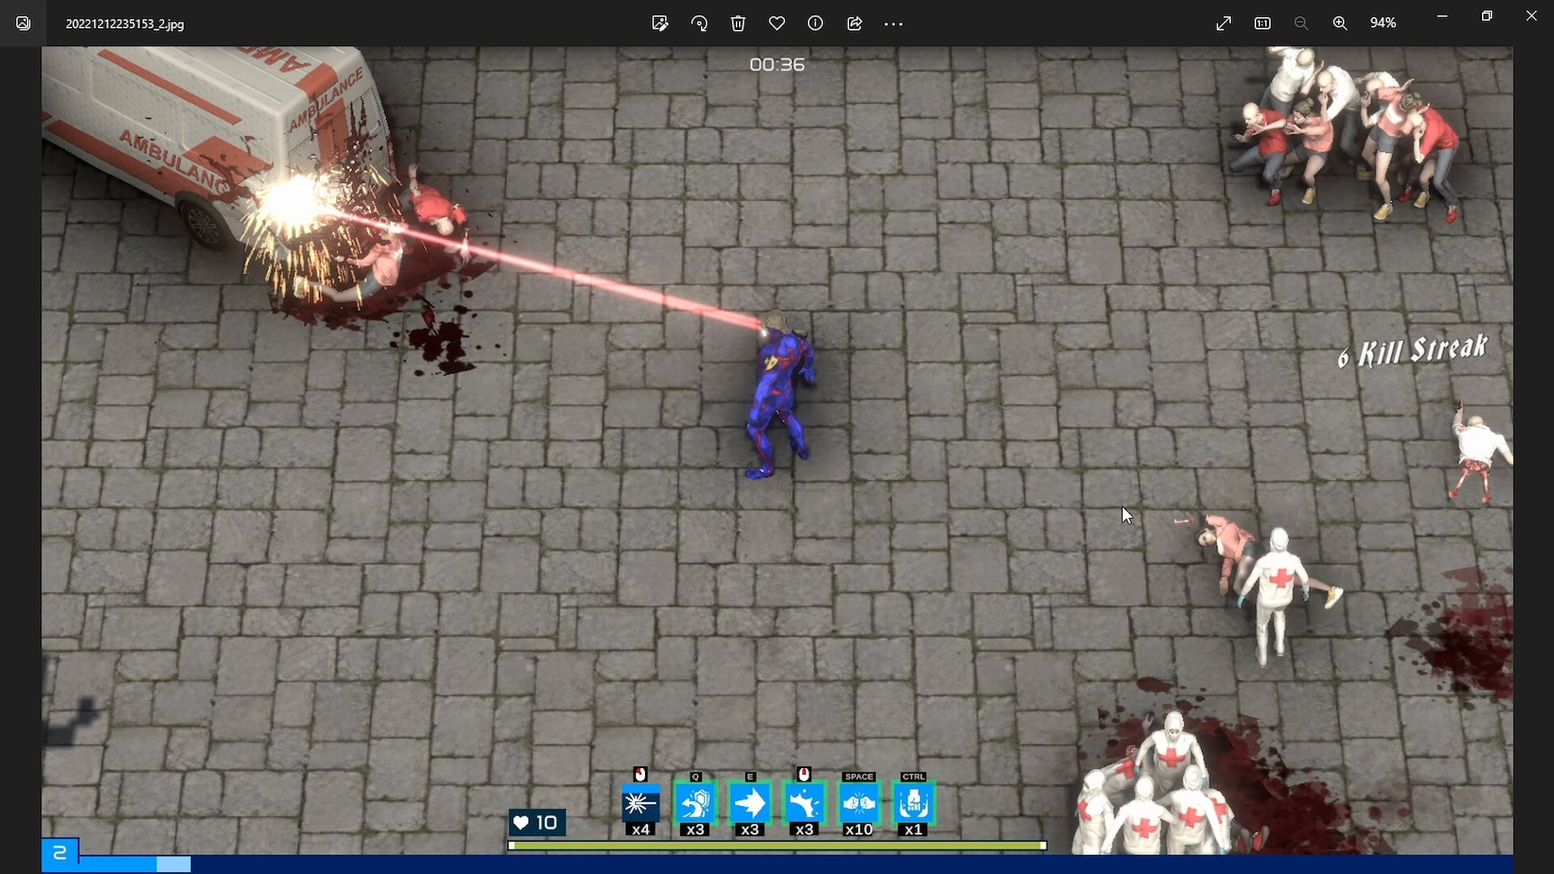
{"action": "key", "text": "Left"}
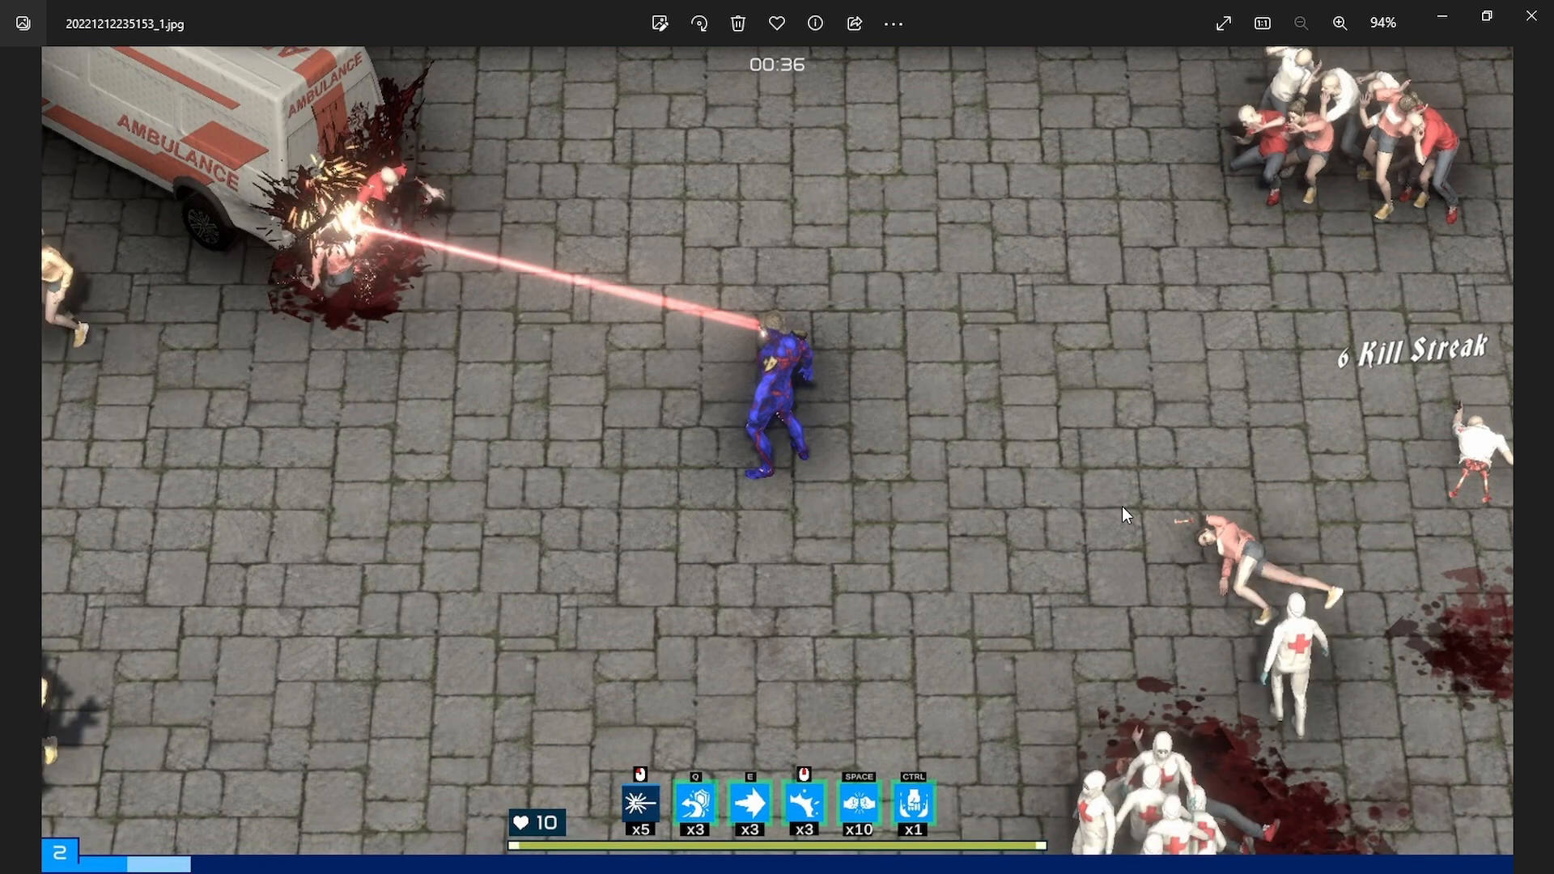
{"action": "key", "text": "Left"}
{"action": "key", "text": "Right"}
{"action": "key", "text": "Right"}
{"action": "key", "text": "Left"}
{"action": "left_click", "coordinate": [1532, 16]}
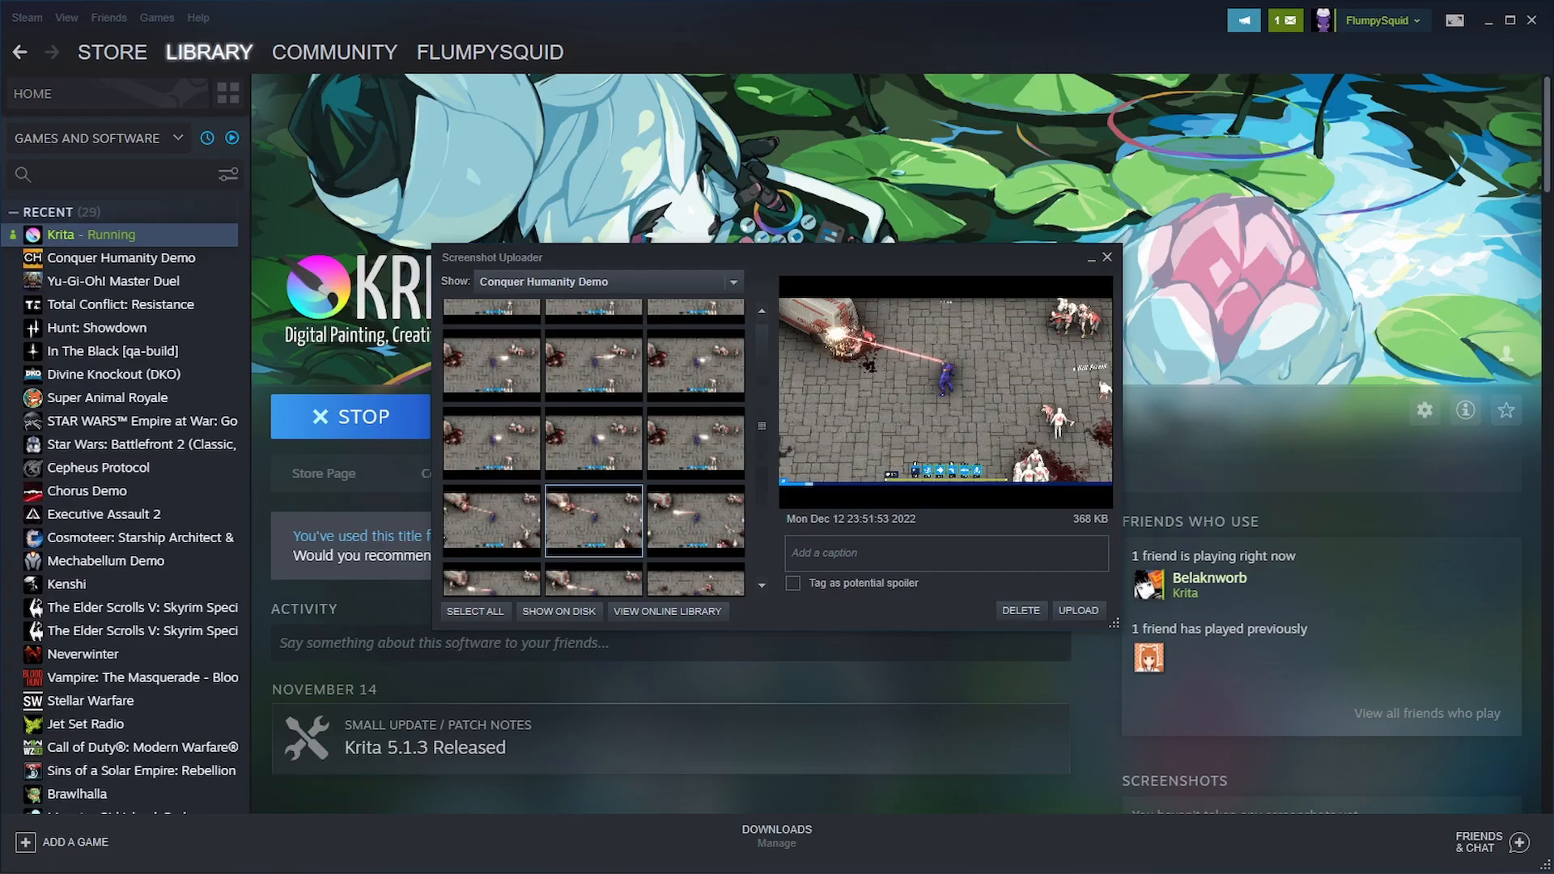
{"action": "left_click", "coordinate": [558, 610]}
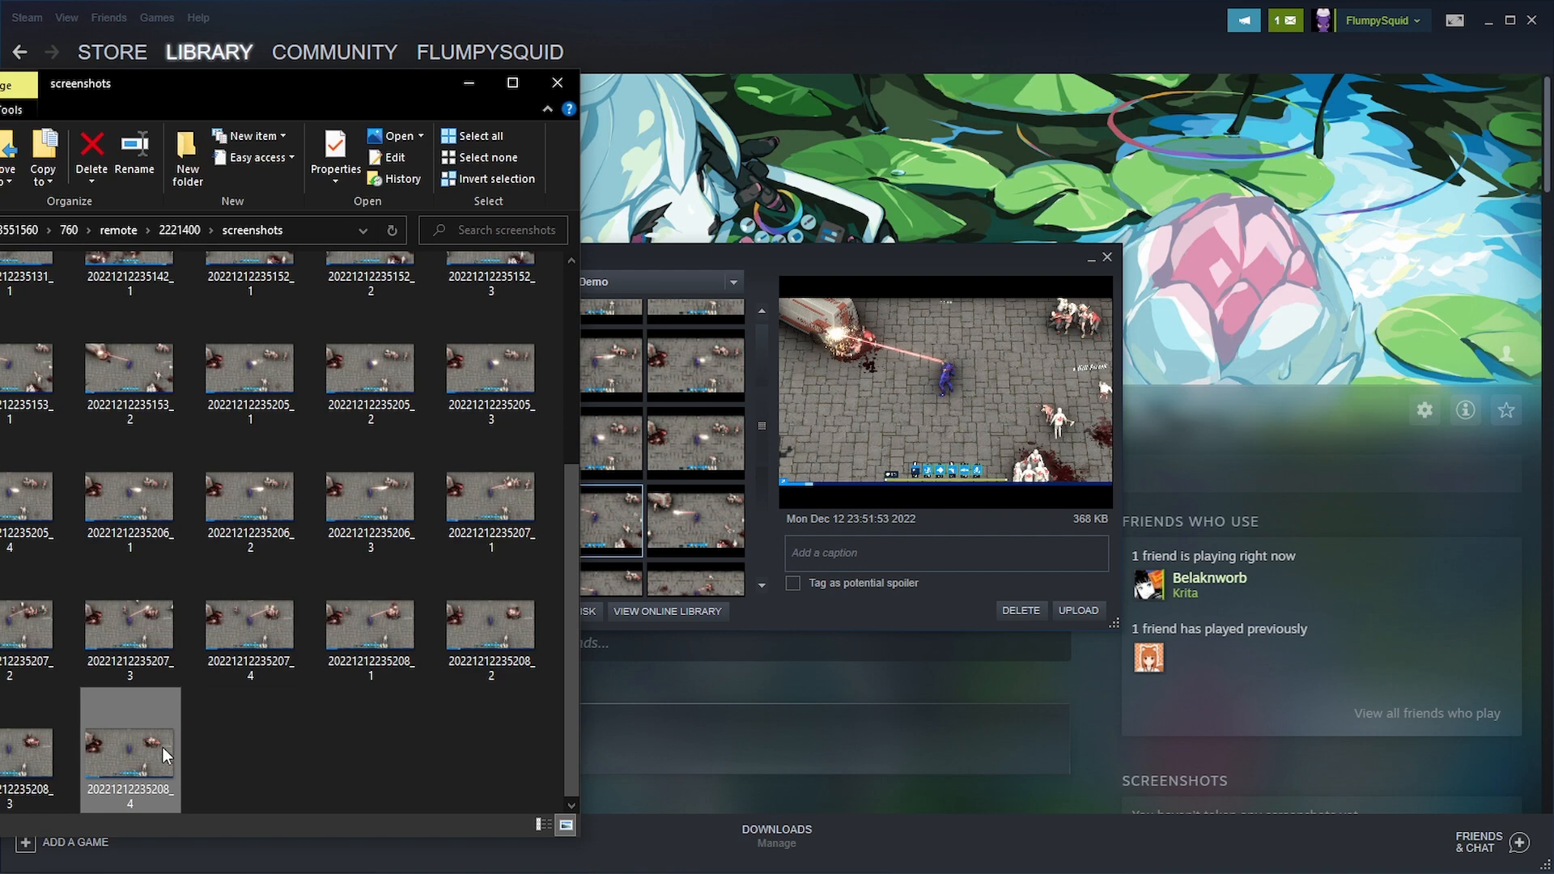
{"action": "key", "text": "super"}
{"action": "left_click", "coordinate": [1309, 855]}
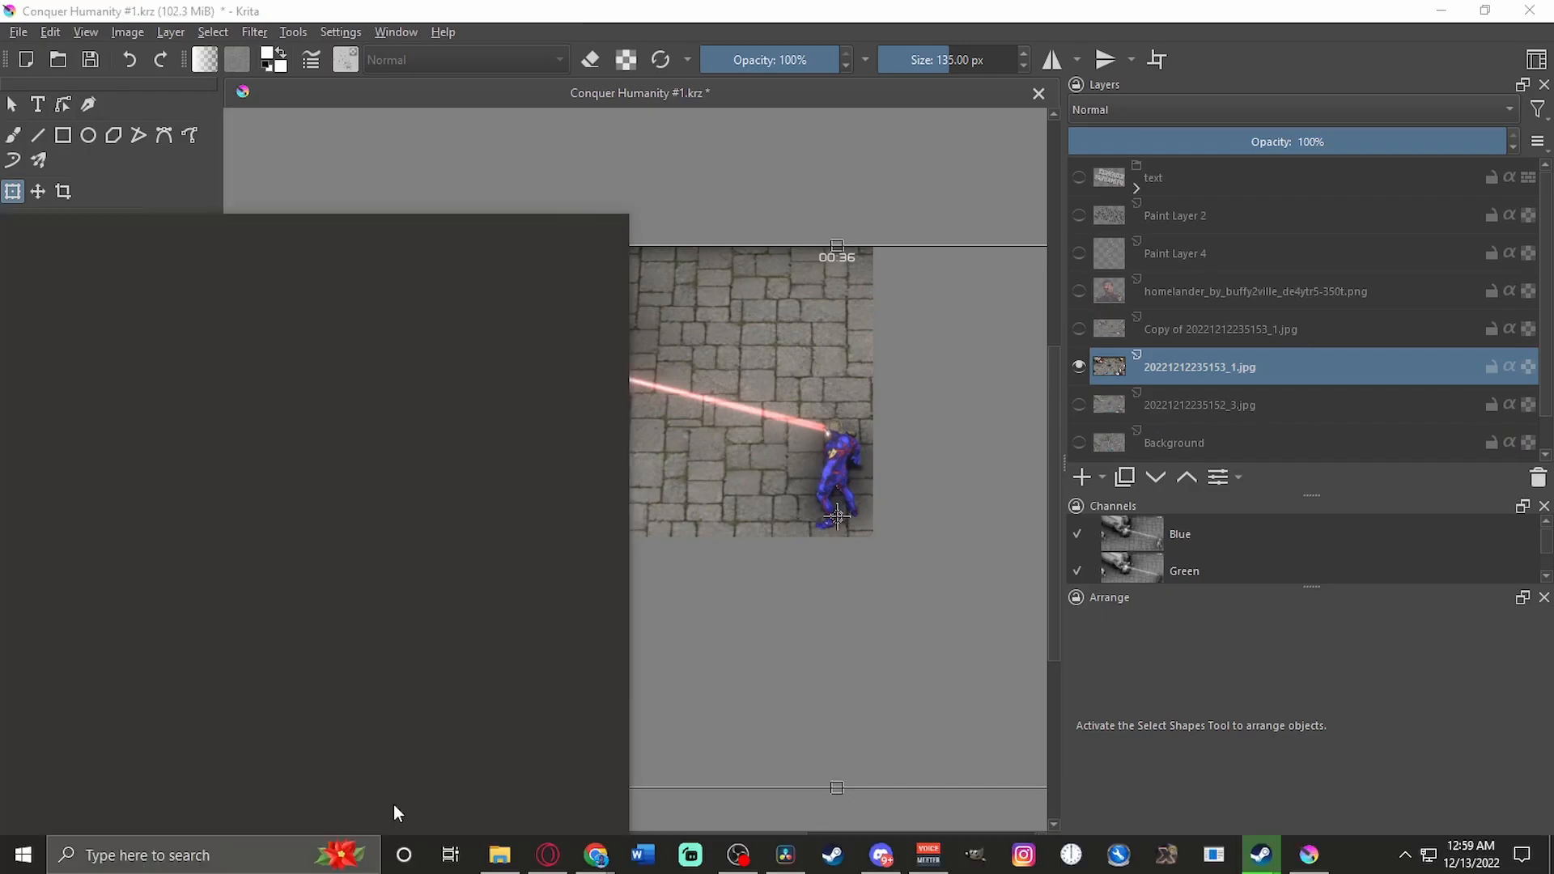
{"action": "left_click", "coordinate": [499, 855]}
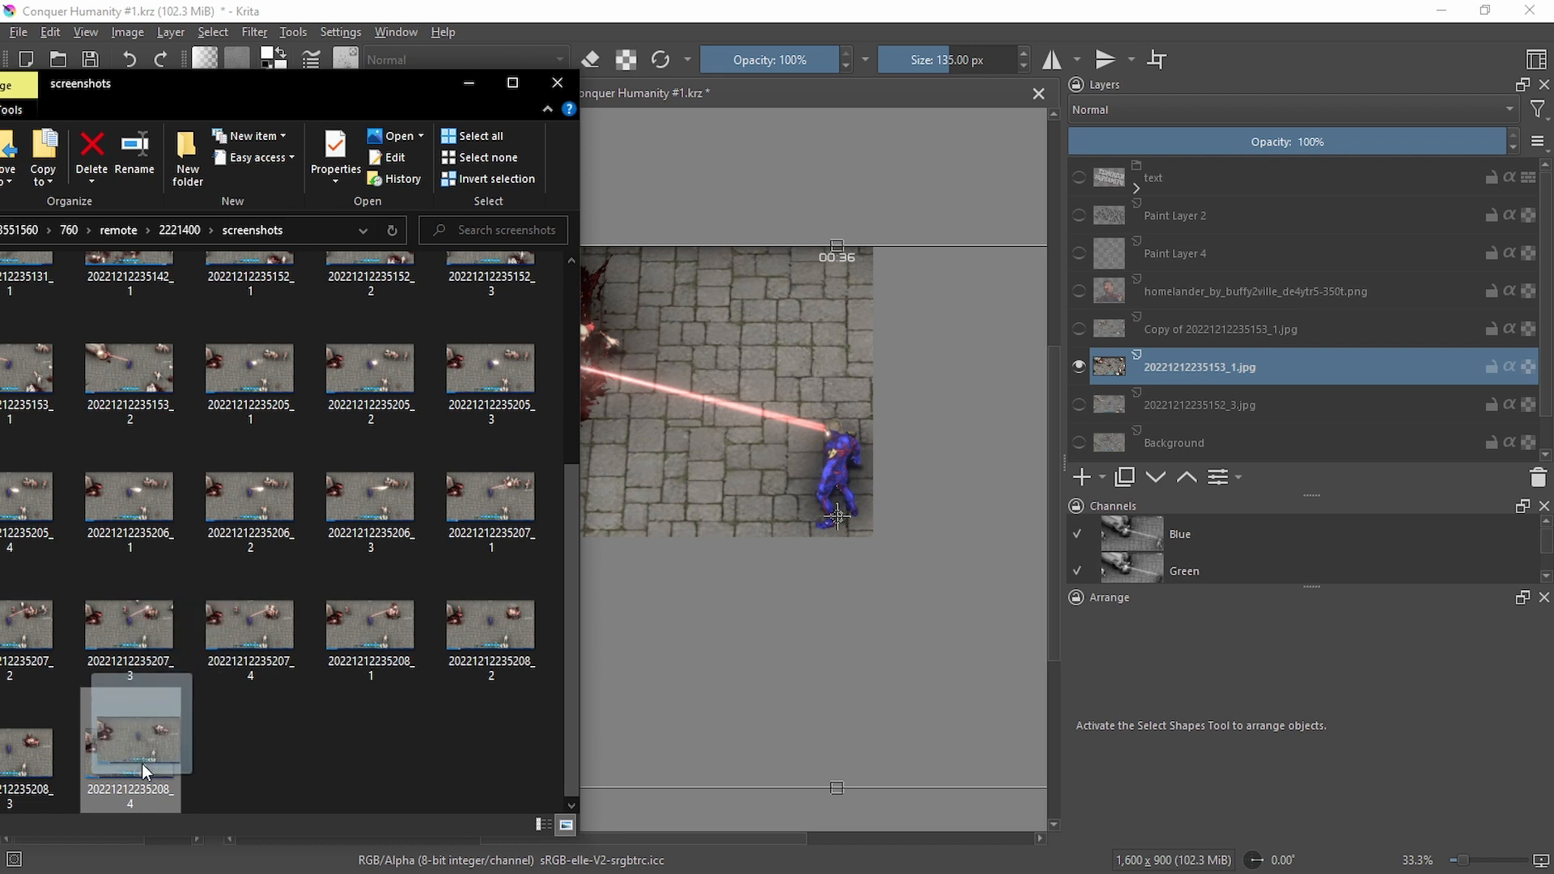
{"action": "scroll", "coordinate": [340, 583], "scroll_direction": "up", "scroll_amount": 3}
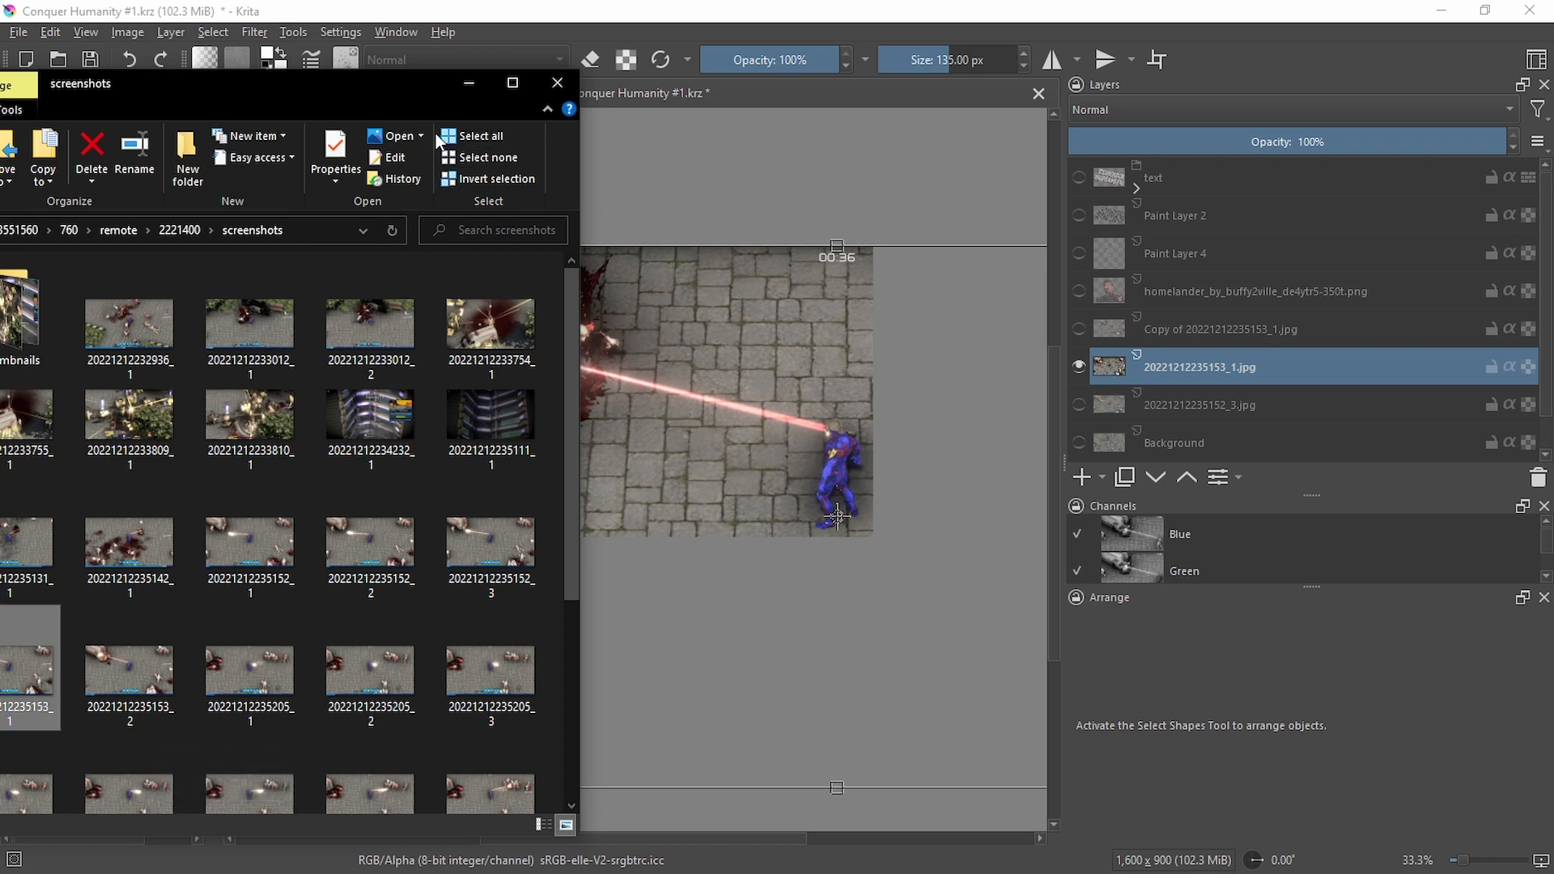
{"action": "left_click_drag", "start_coordinate": [372, 93], "coordinate": [464, 103]}
{"action": "left_click_drag", "start_coordinate": [109, 687], "coordinate": [751, 419]}
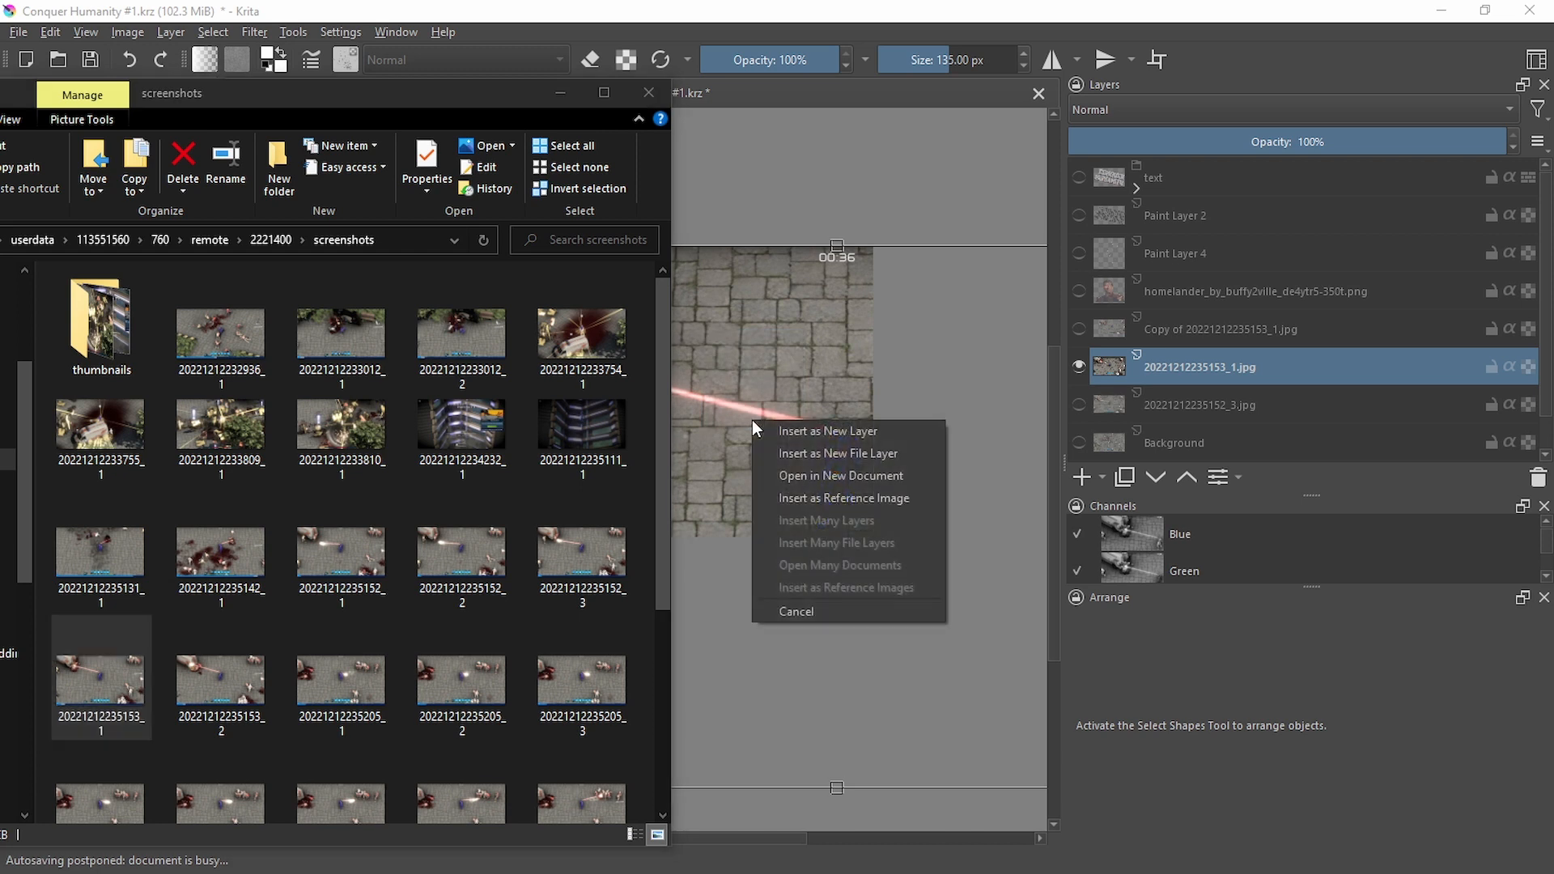
{"action": "left_click", "coordinate": [816, 439]}
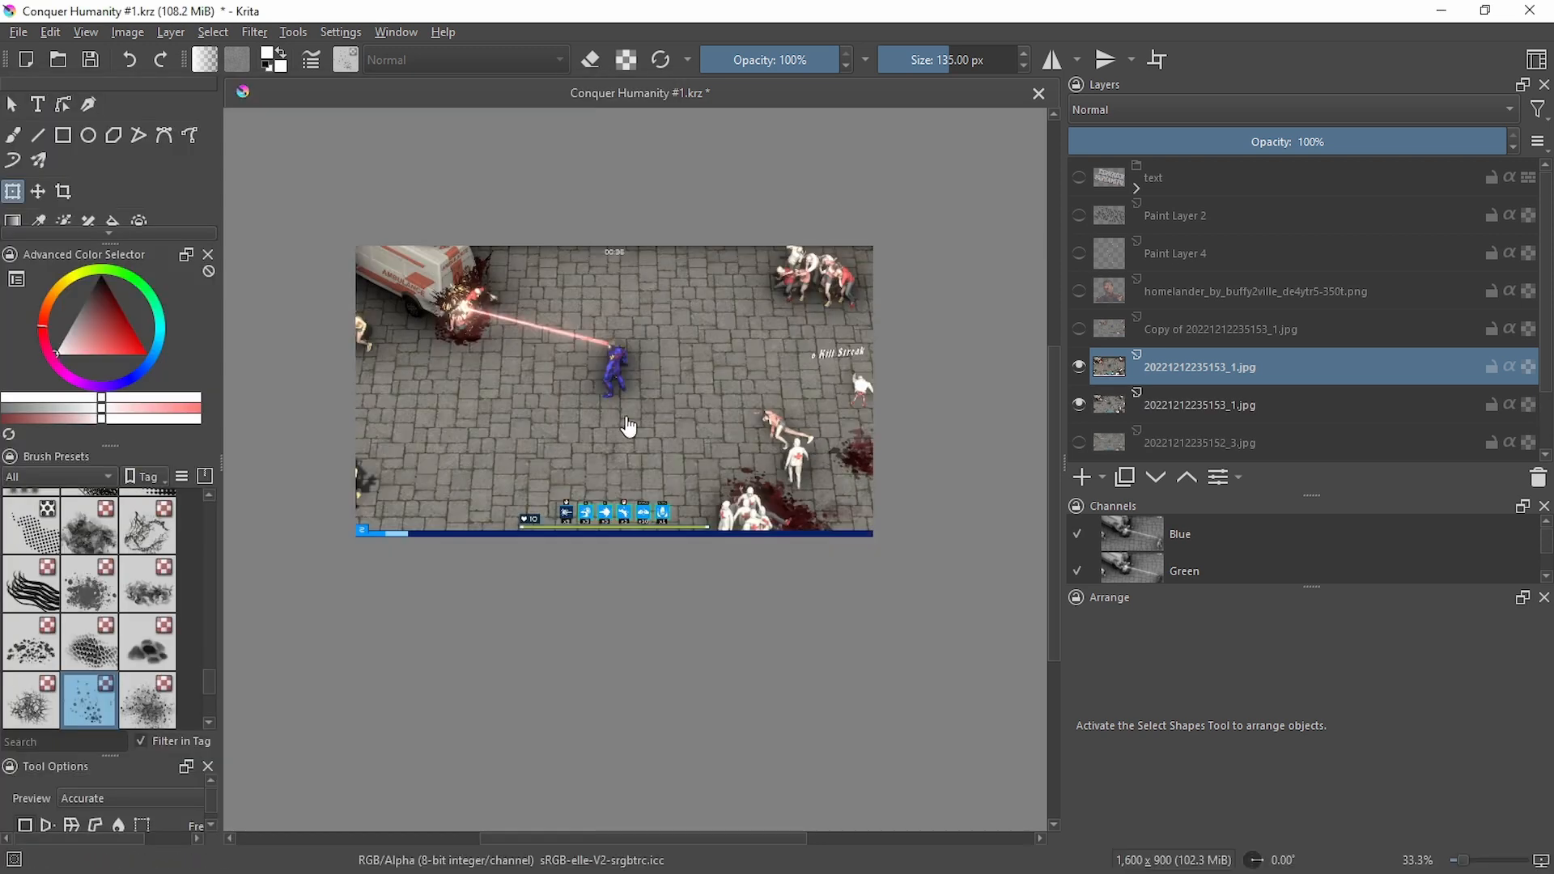
{"action": "right_click", "coordinate": [1089, 372]}
{"action": "left_click", "coordinate": [1274, 518]}
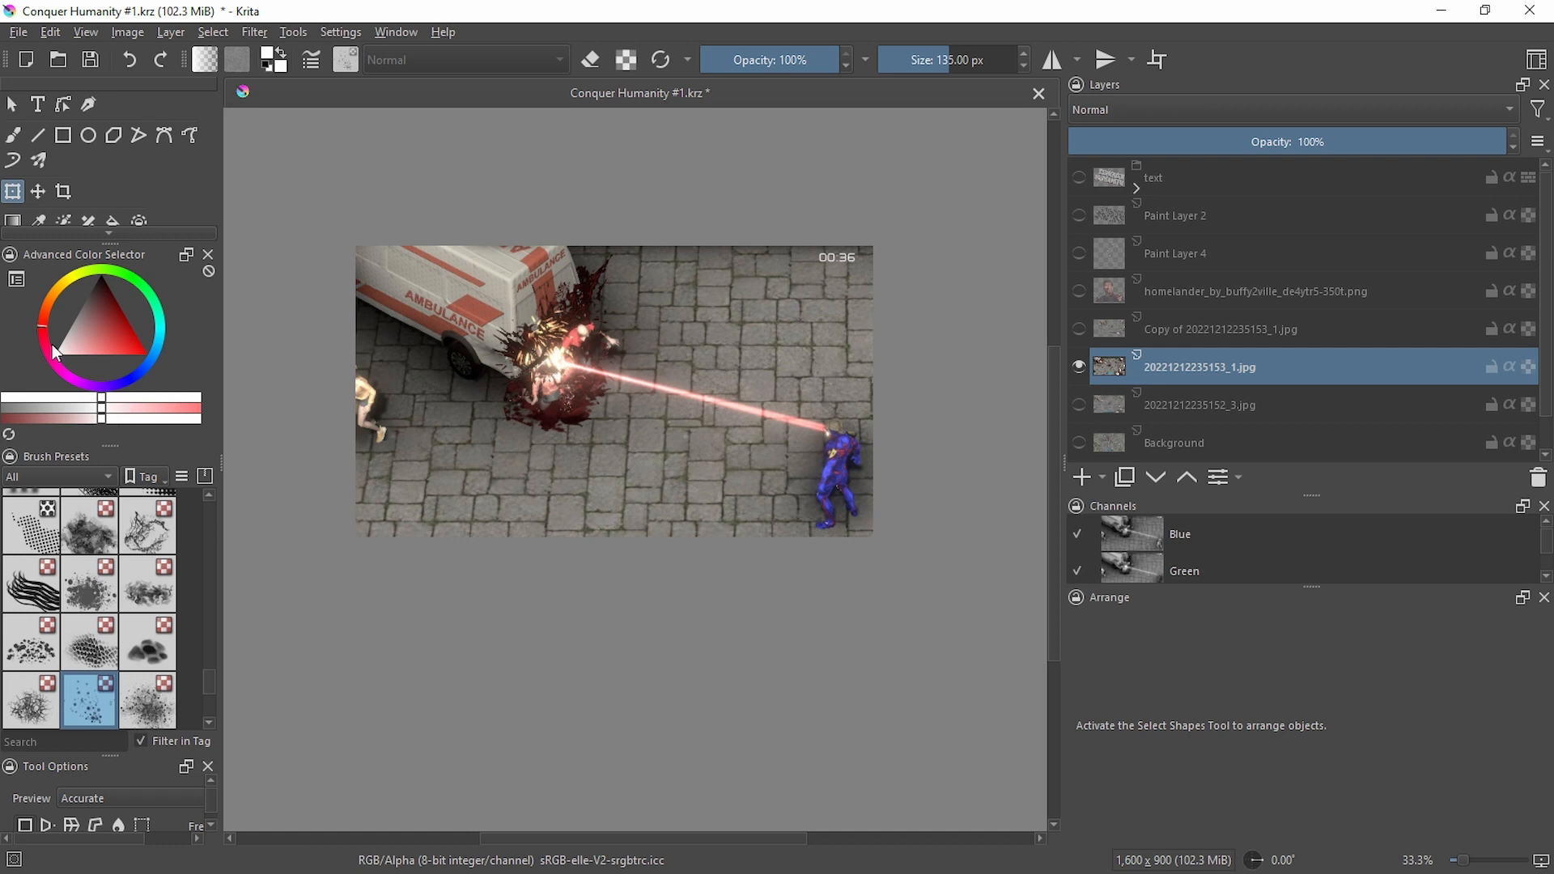
{"action": "key", "text": "alt+Tab"}
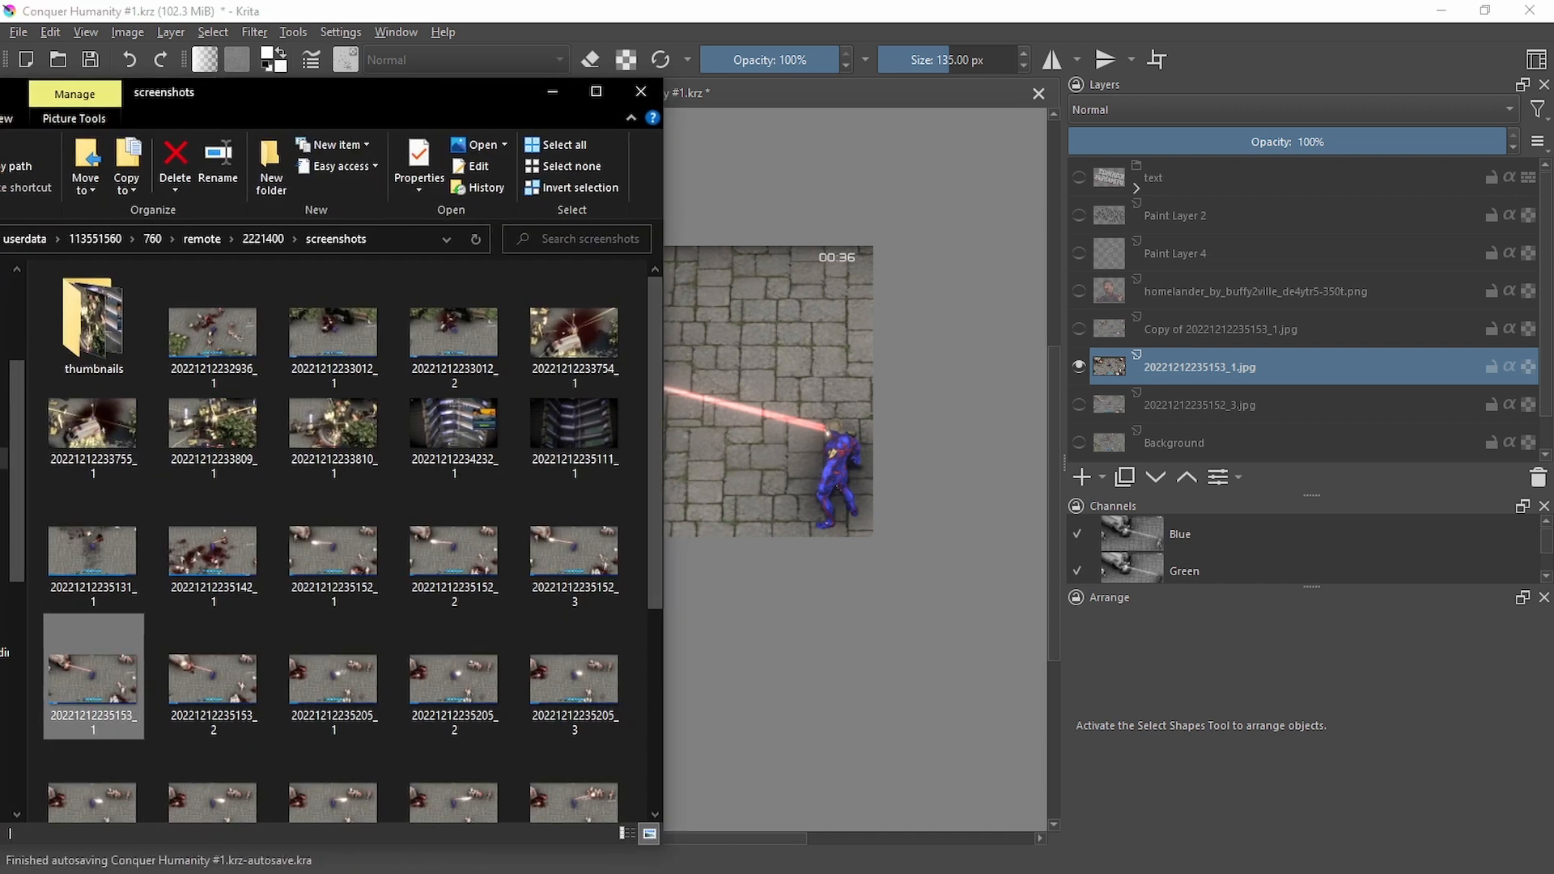
{"action": "left_click_drag", "start_coordinate": [324, 91], "coordinate": [327, 47]}
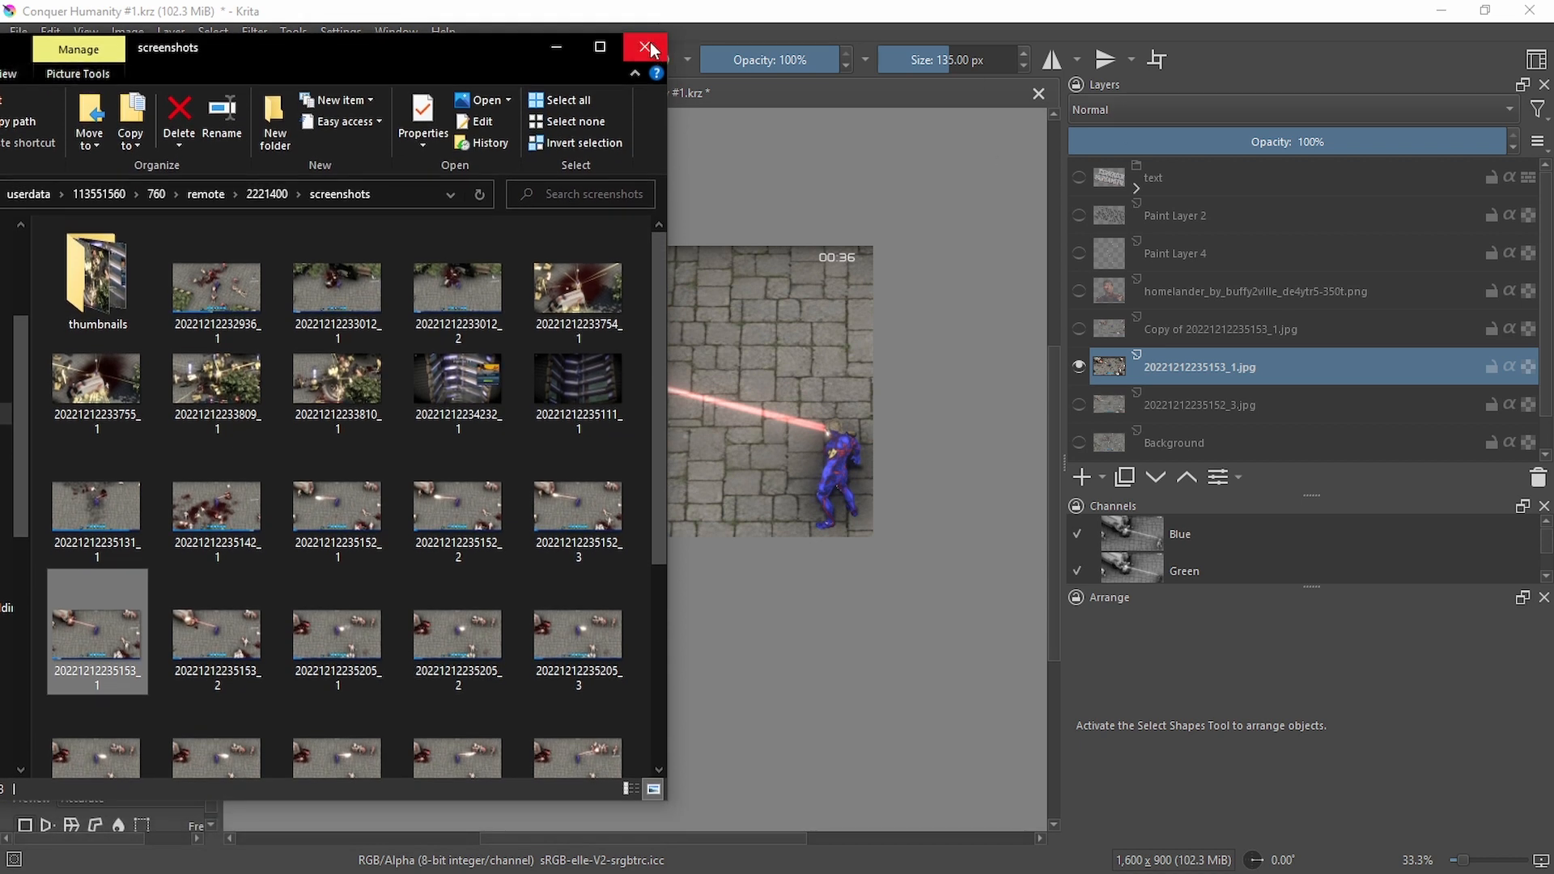
{"action": "mouse_move", "coordinate": [97, 629]}
{"action": "left_mouse_down"}
{"action": "mouse_move", "coordinate": [754, 473]}
{"action": "mouse_move", "coordinate": [223, 586]}
{"action": "mouse_move", "coordinate": [114, 636]}
{"action": "left_mouse_up"}
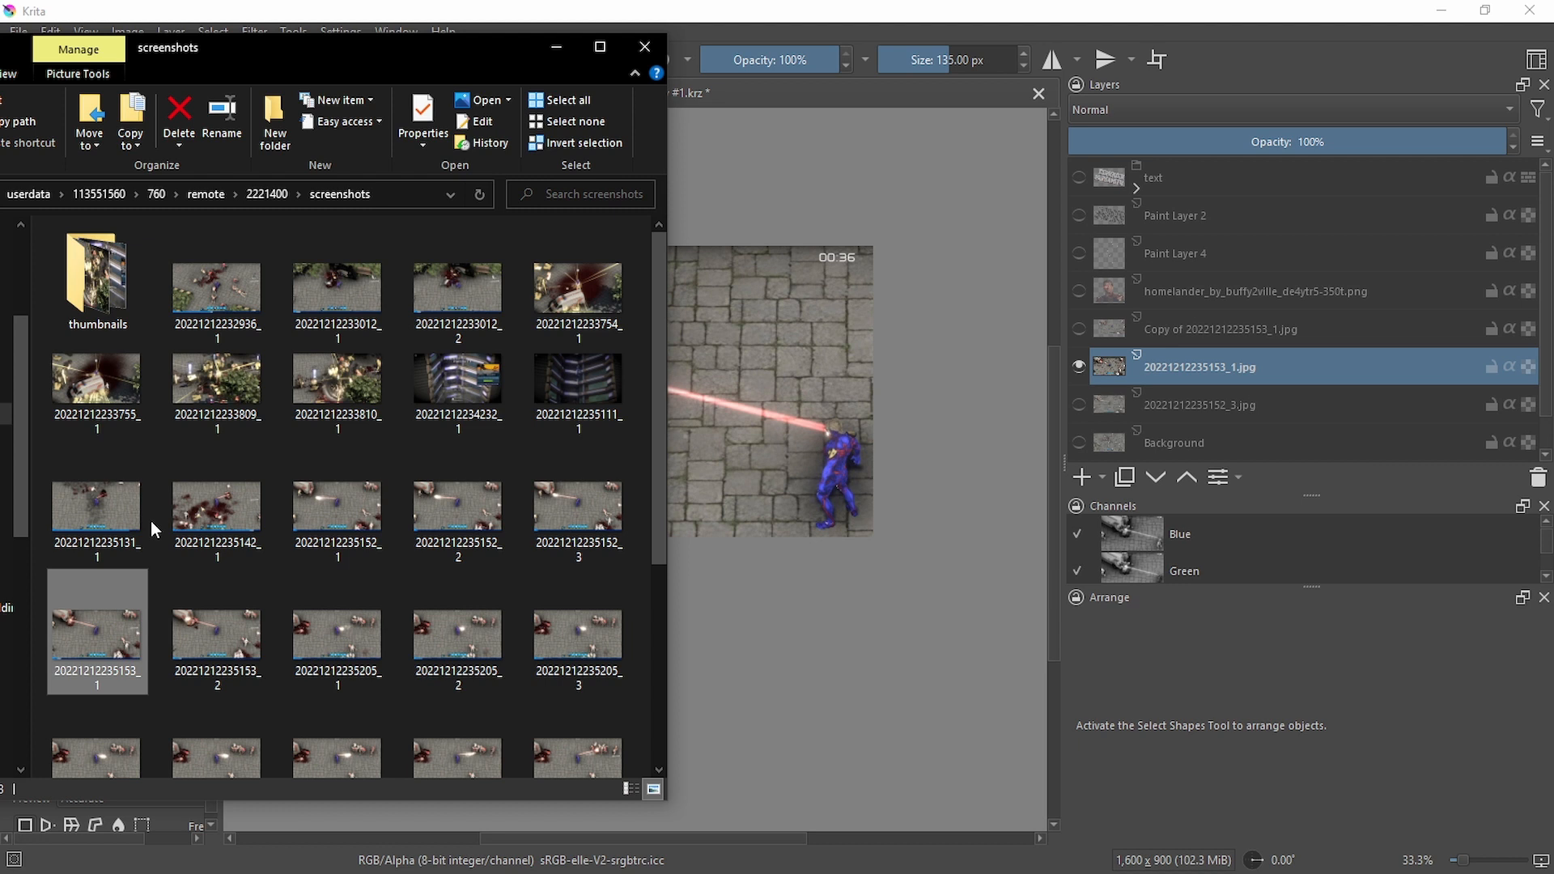
{"action": "left_click_drag", "start_coordinate": [121, 648], "coordinate": [840, 439]}
{"action": "left_click", "coordinate": [651, 47]}
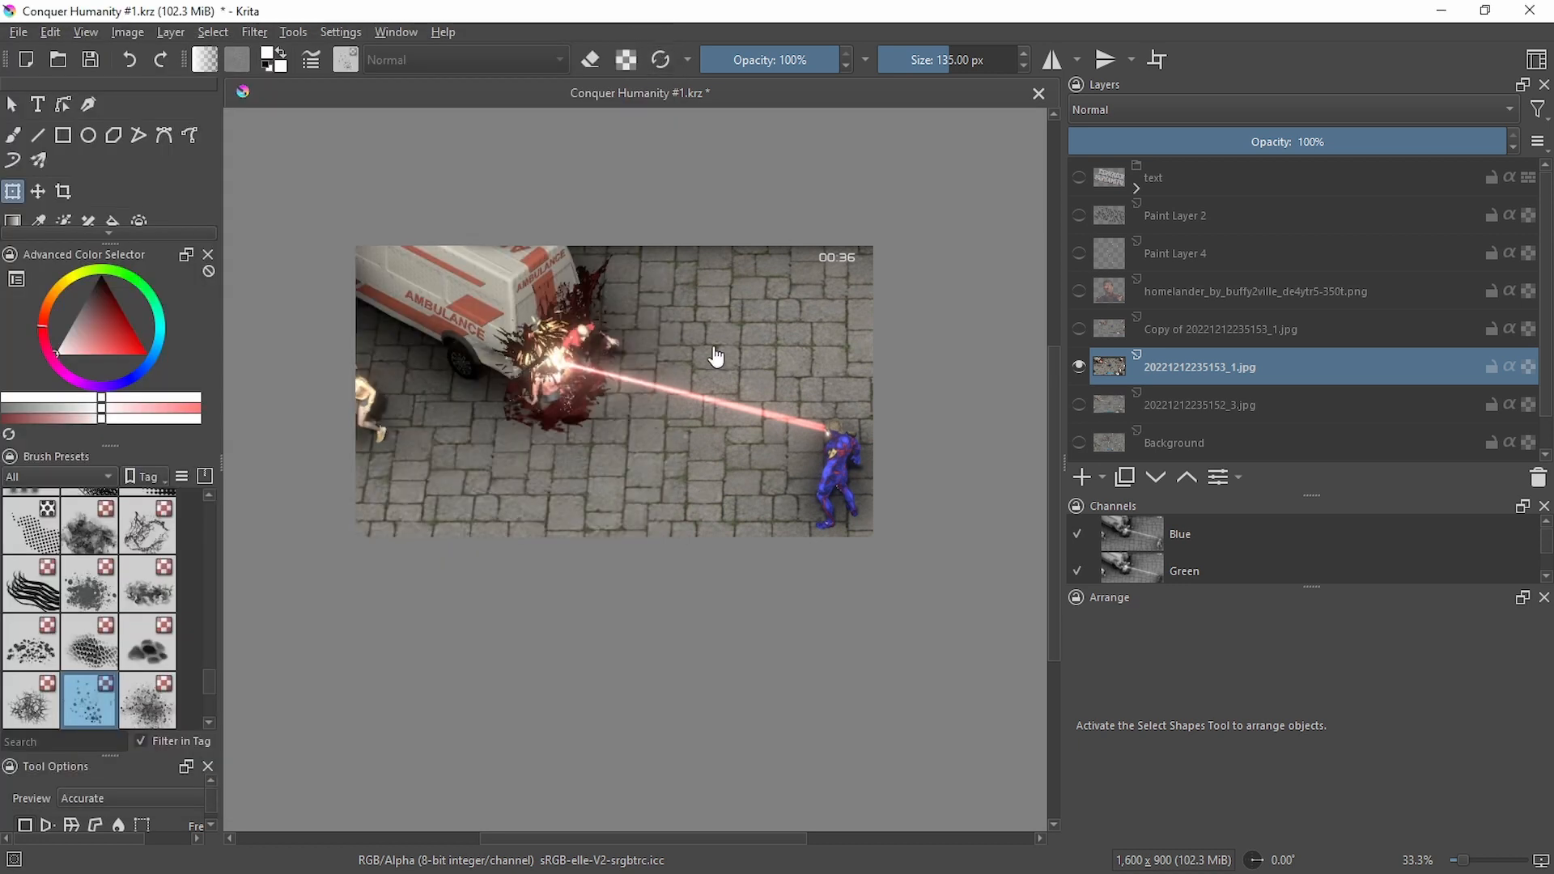
{"action": "scroll", "coordinate": [634, 354], "scroll_direction": "up", "scroll_amount": 2}
{"action": "scroll", "coordinate": [607, 356], "scroll_direction": "down", "scroll_amount": 1}
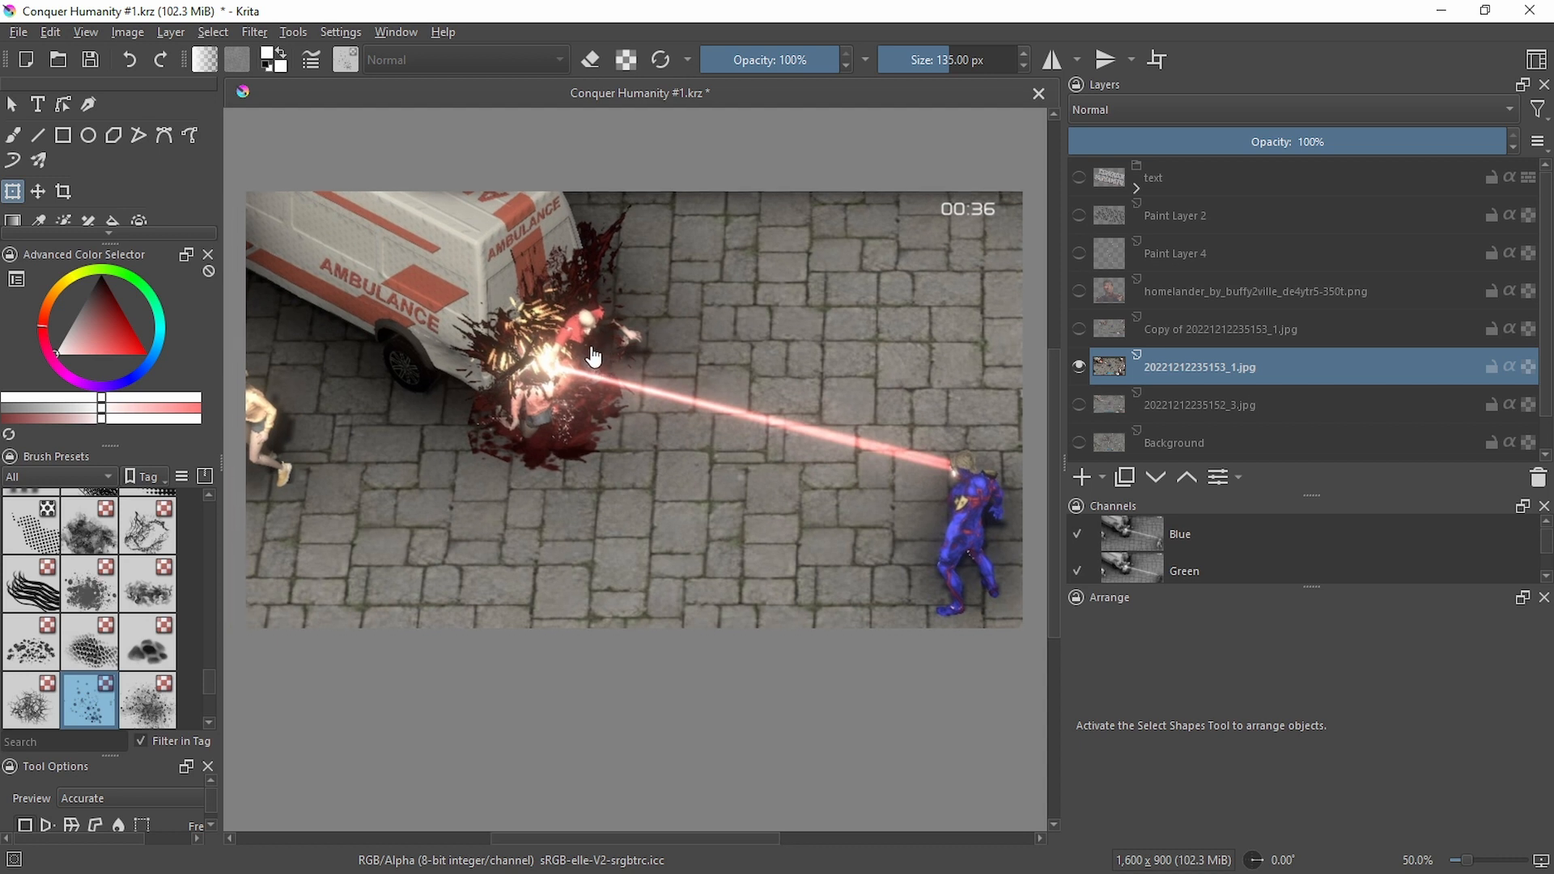
{"action": "scroll", "coordinate": [579, 349], "scroll_direction": "down", "scroll_amount": 1}
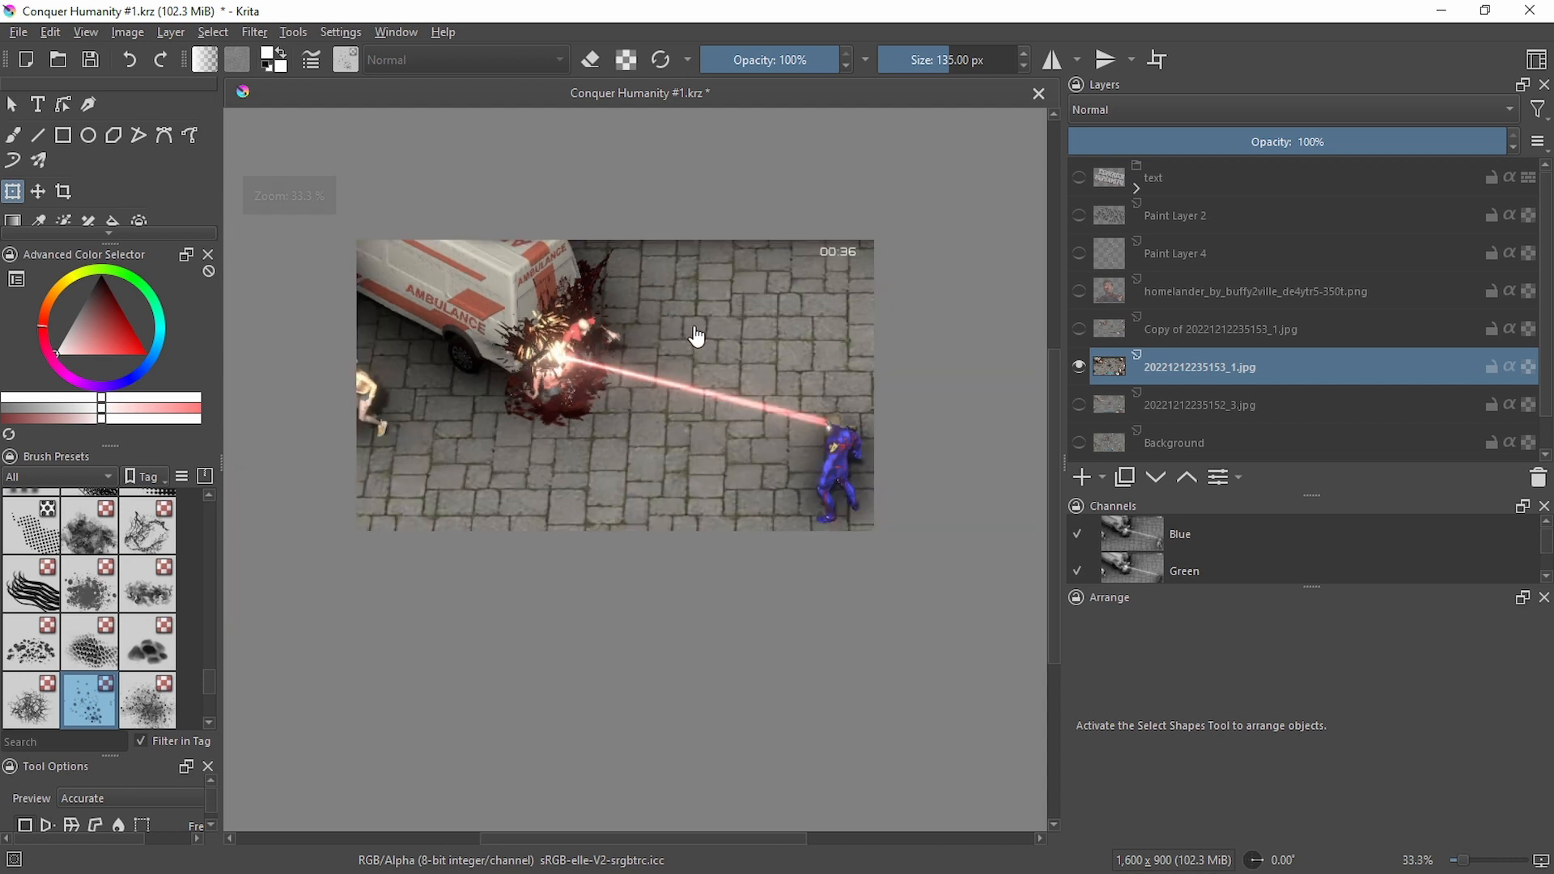
{"action": "scroll", "coordinate": [689, 336], "scroll_direction": "down", "scroll_amount": 1}
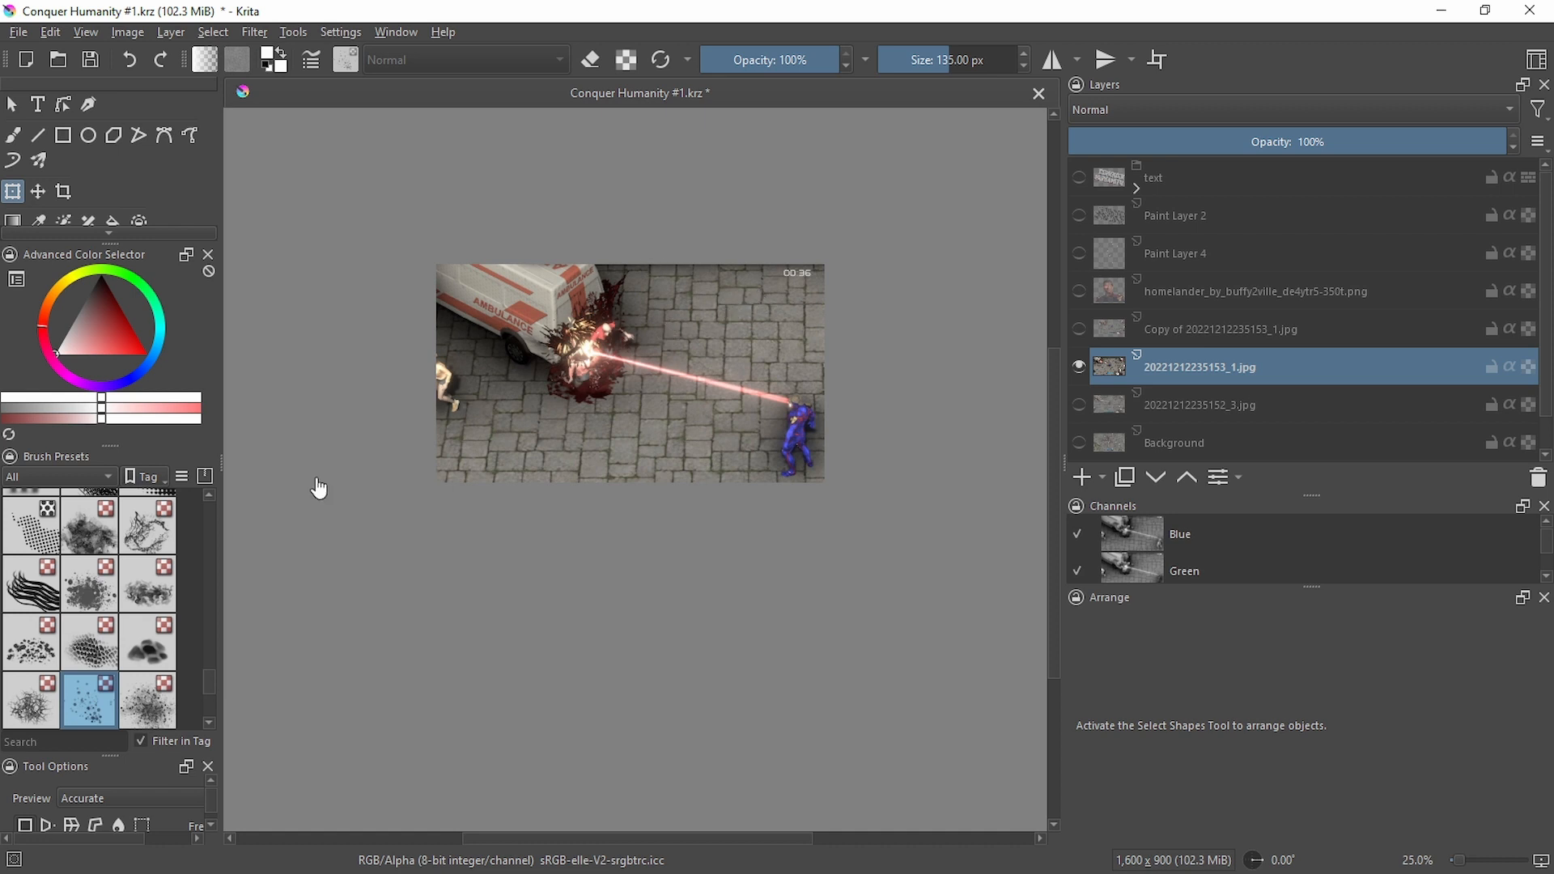
{"action": "scroll", "coordinate": [161, 578], "scroll_direction": "up", "scroll_amount": 3}
{"action": "scroll", "coordinate": [162, 578], "scroll_direction": "up", "scroll_amount": 5}
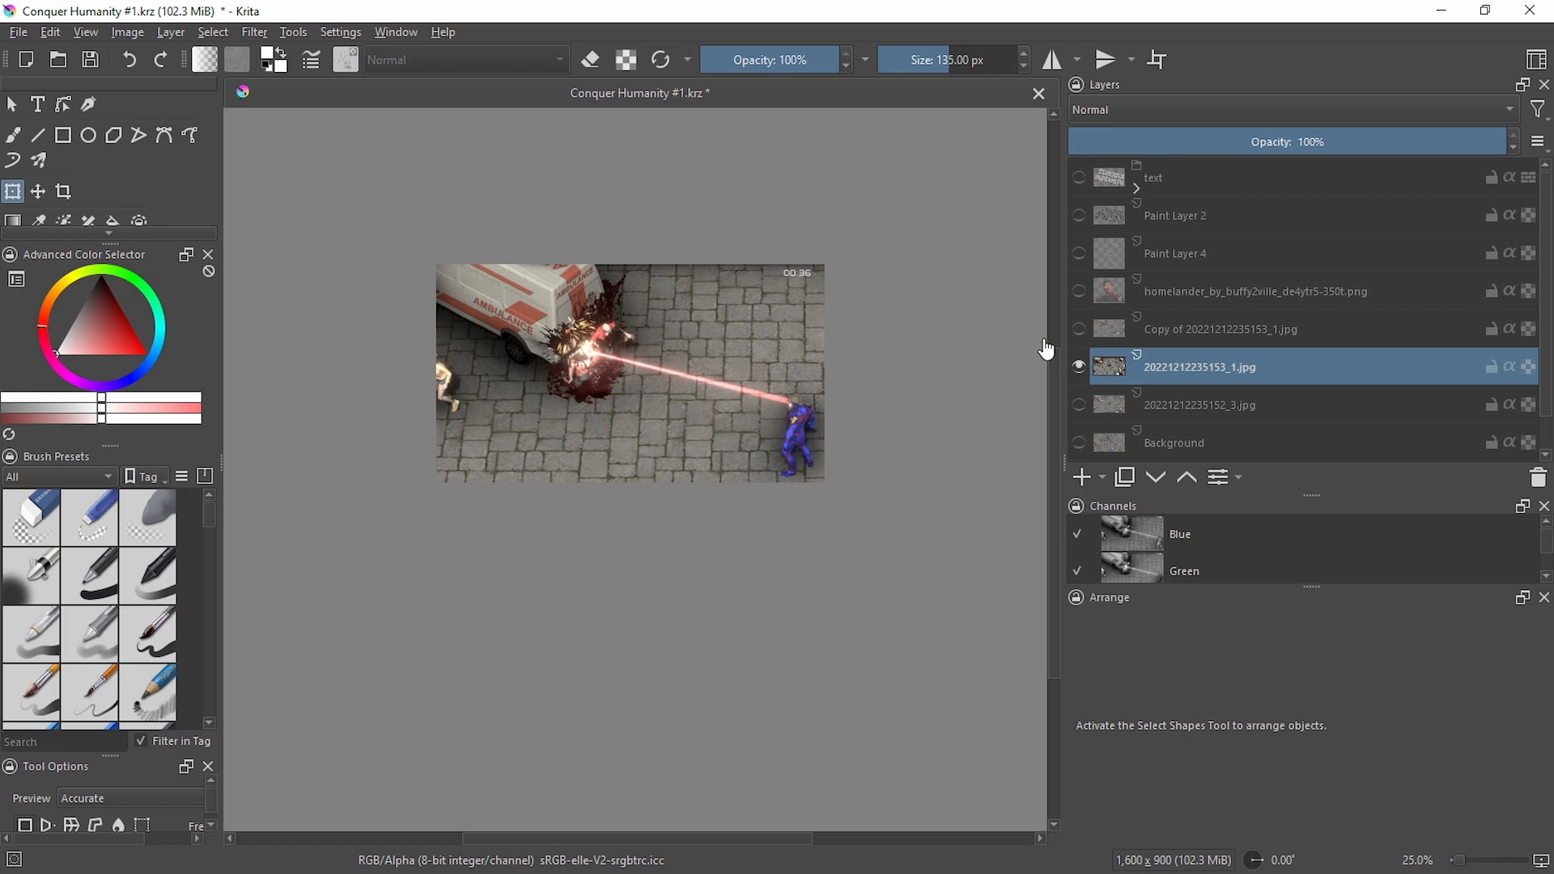
{"action": "left_click", "coordinate": [630, 363]}
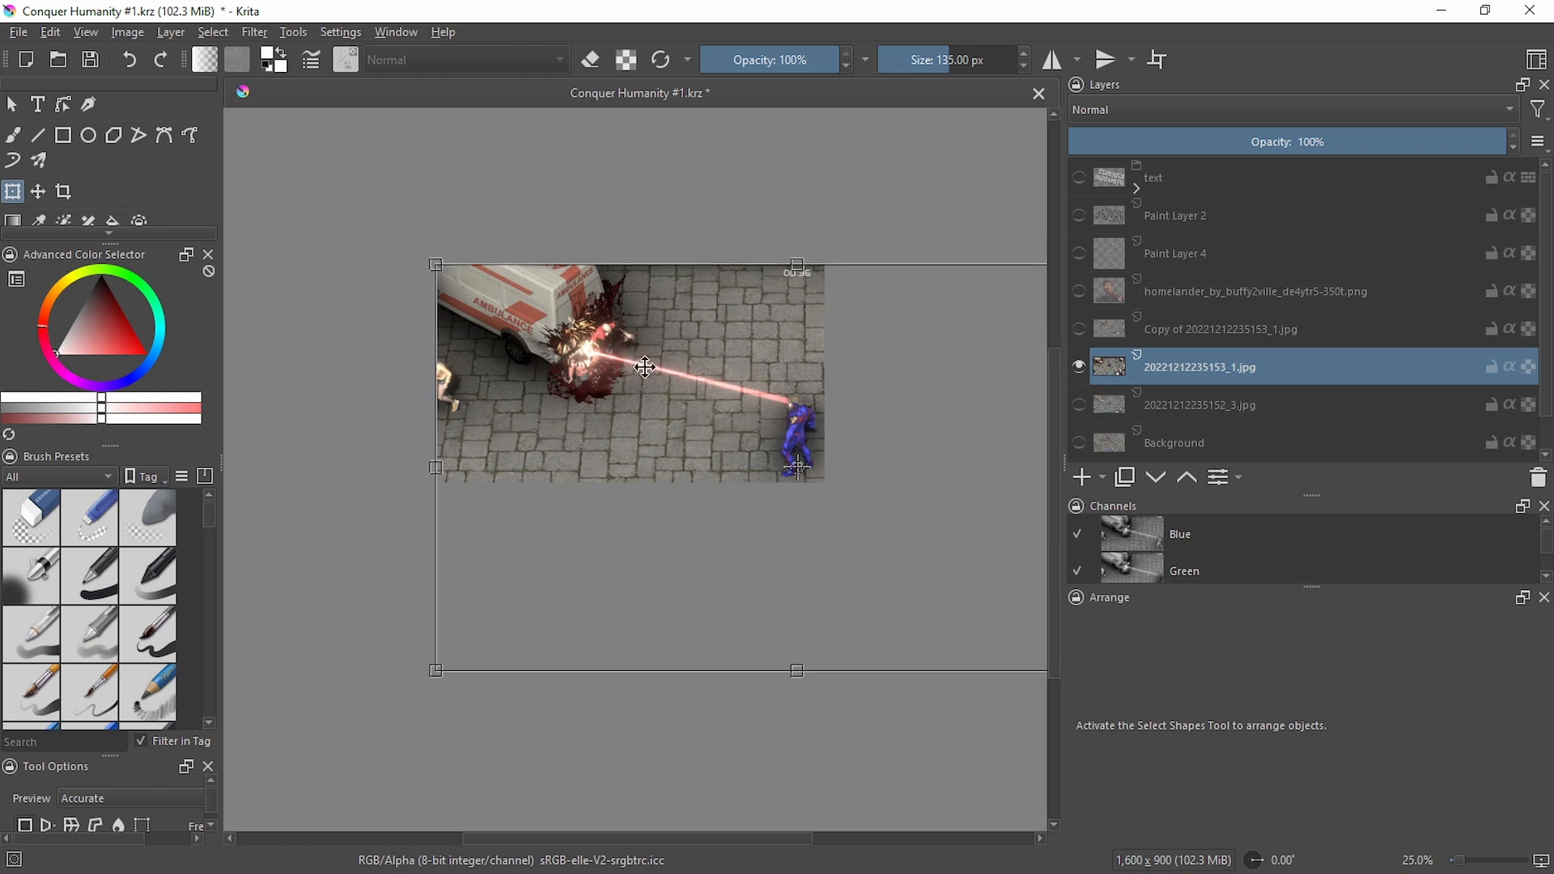
{"action": "left_click_drag", "start_coordinate": [709, 424], "coordinate": [659, 427]}
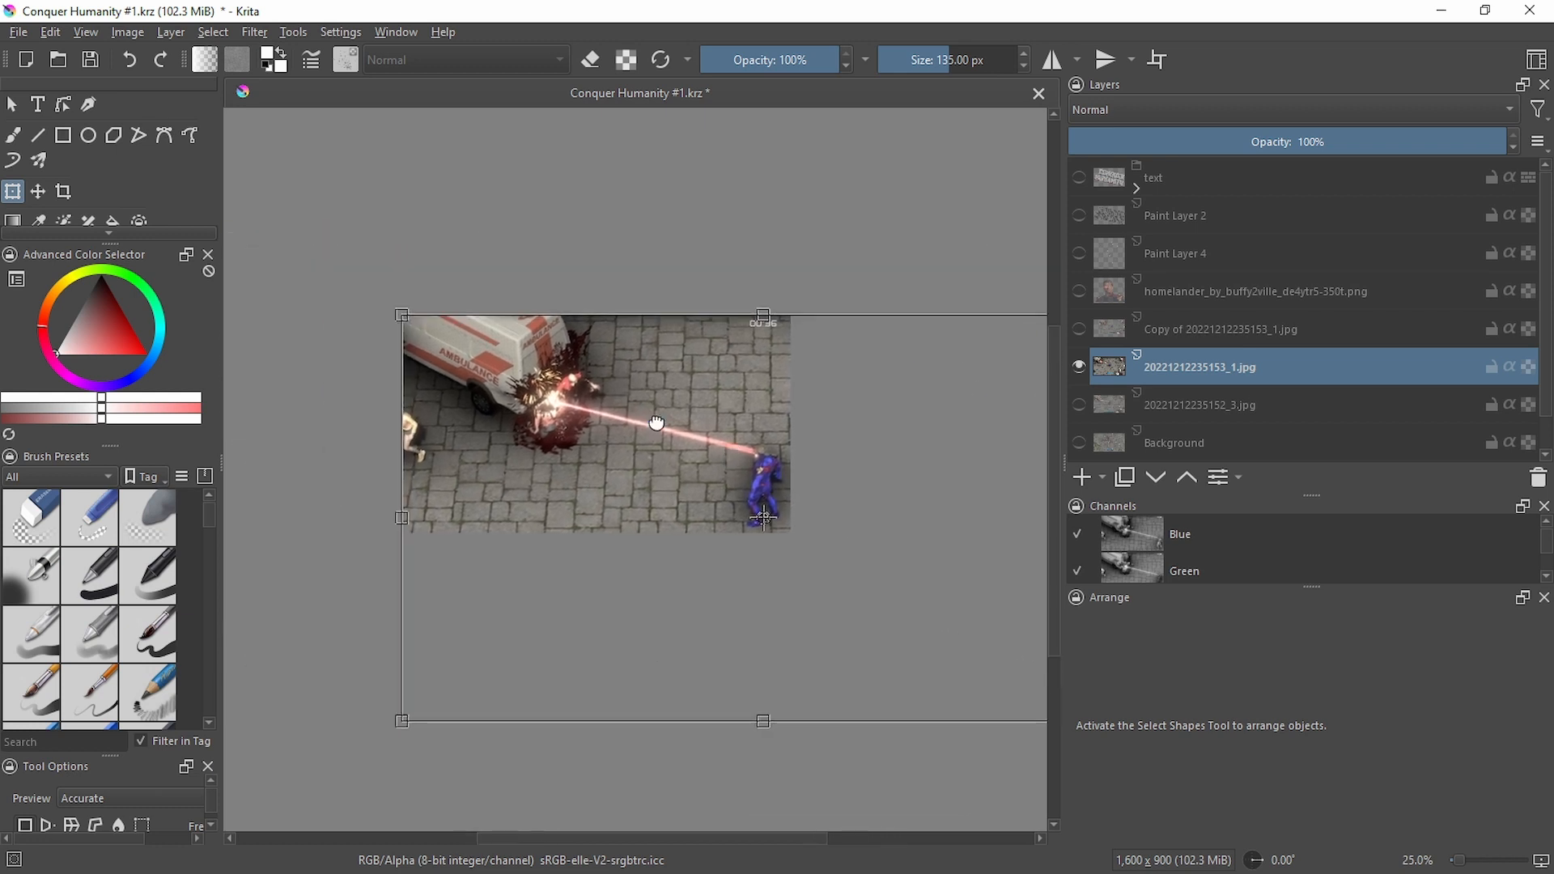
{"action": "scroll", "coordinate": [572, 425], "scroll_direction": "up", "scroll_amount": 1}
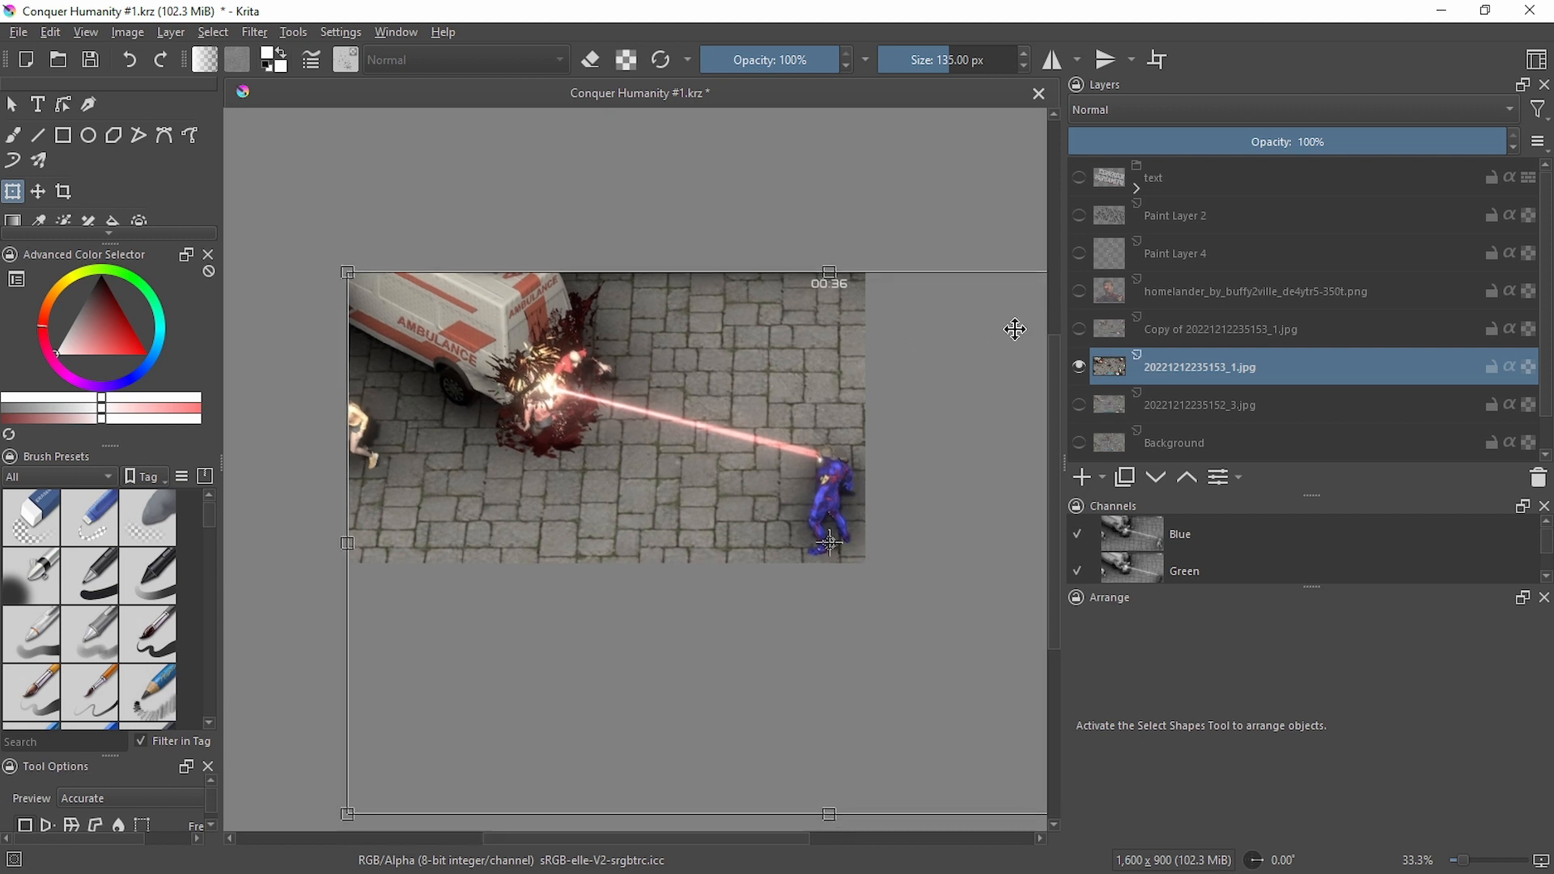
{"action": "scroll", "coordinate": [813, 292], "scroll_direction": "up", "scroll_amount": 2}
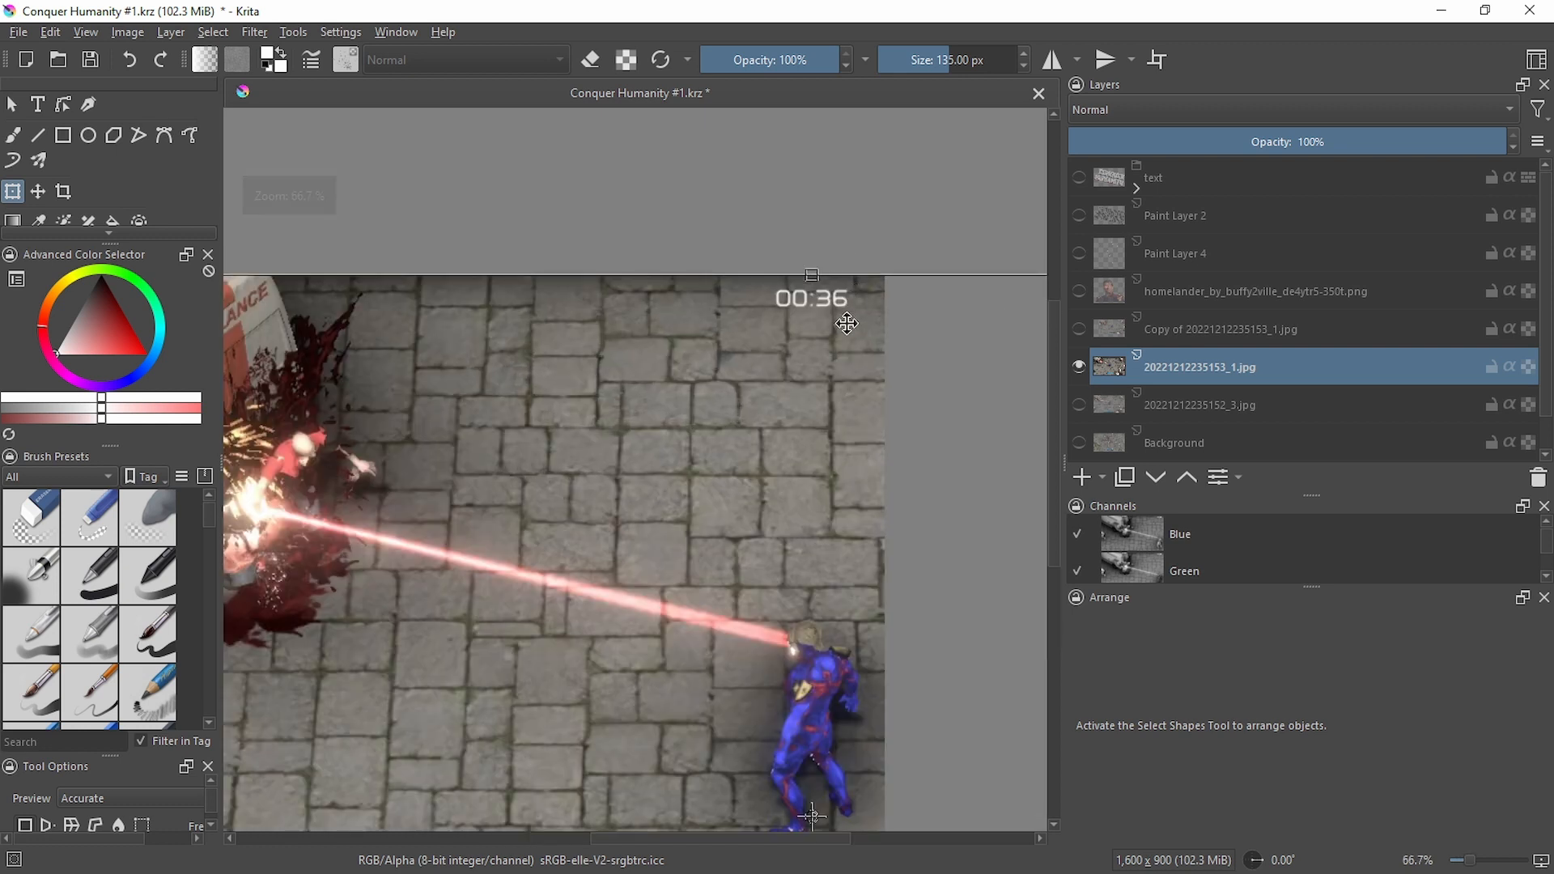
{"action": "scroll", "coordinate": [801, 307], "scroll_direction": "down", "scroll_amount": 1}
{"action": "scroll", "coordinate": [765, 332], "scroll_direction": "up", "scroll_amount": 4}
{"action": "scroll", "coordinate": [769, 337], "scroll_direction": "down", "scroll_amount": 4}
{"action": "scroll", "coordinate": [763, 342], "scroll_direction": "down", "scroll_amount": 2}
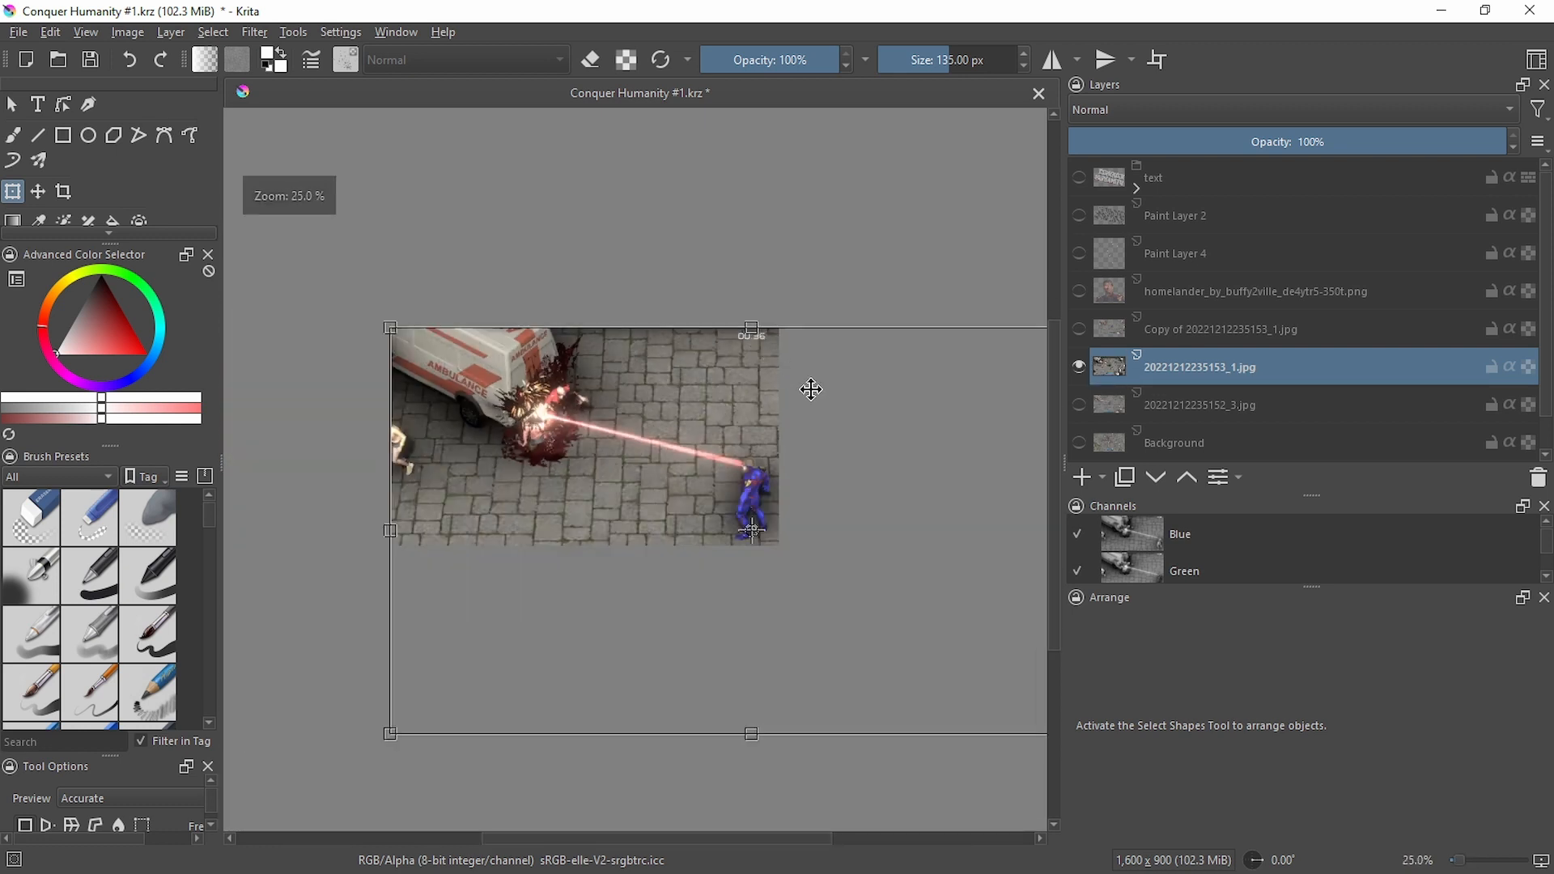
{"action": "mouse_move", "coordinate": [556, 434]}
{"action": "left_mouse_down"}
{"action": "mouse_move", "coordinate": [557, 413]}
{"action": "mouse_move", "coordinate": [558, 435]}
{"action": "left_mouse_up"}
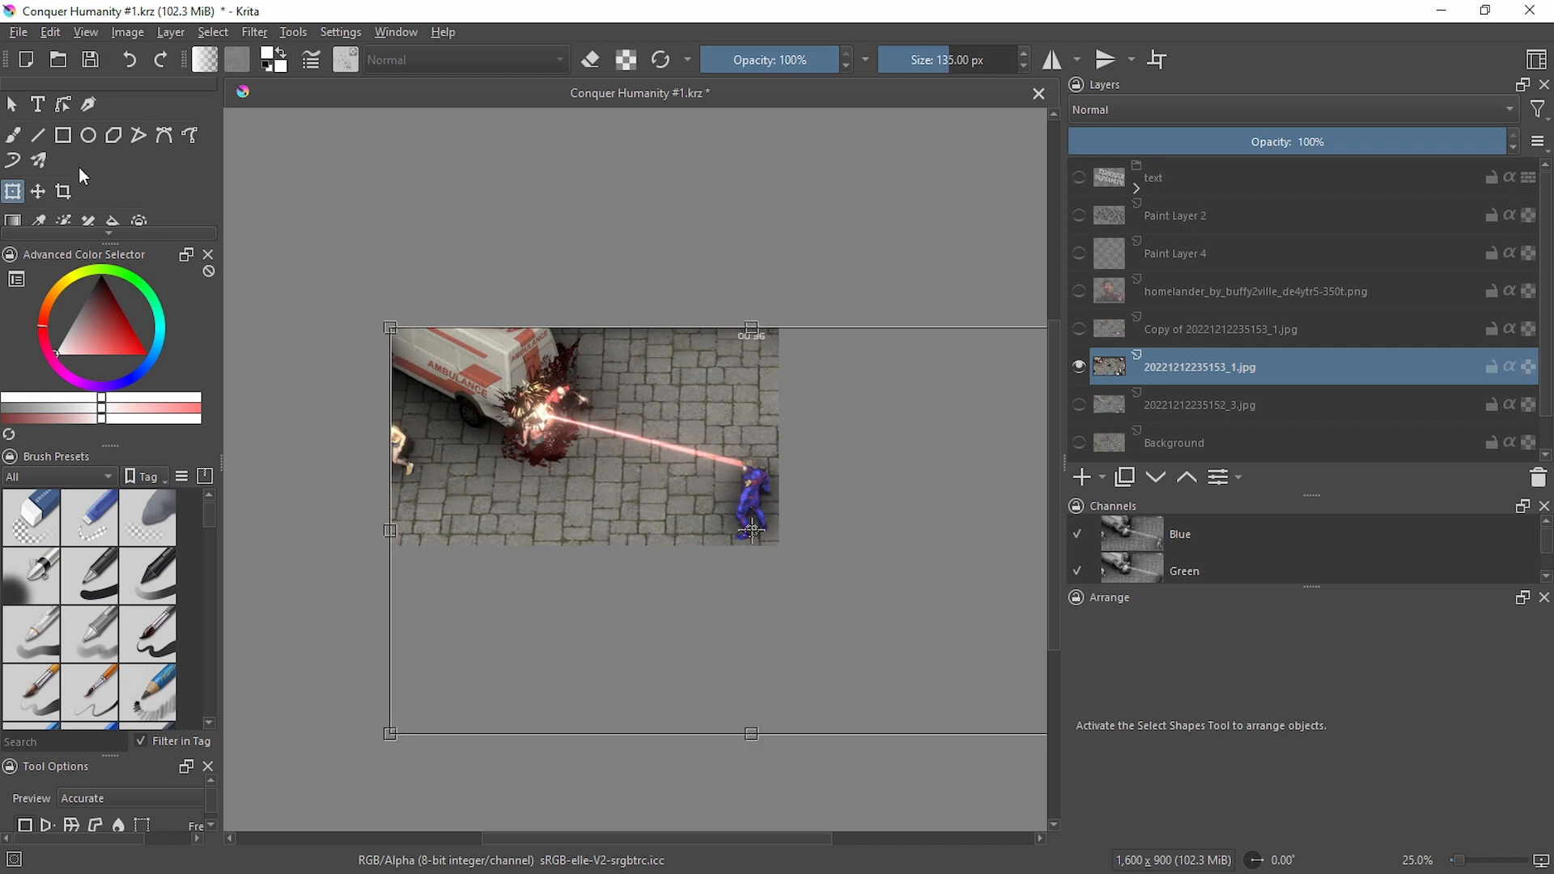
{"action": "left_click", "coordinate": [12, 108]}
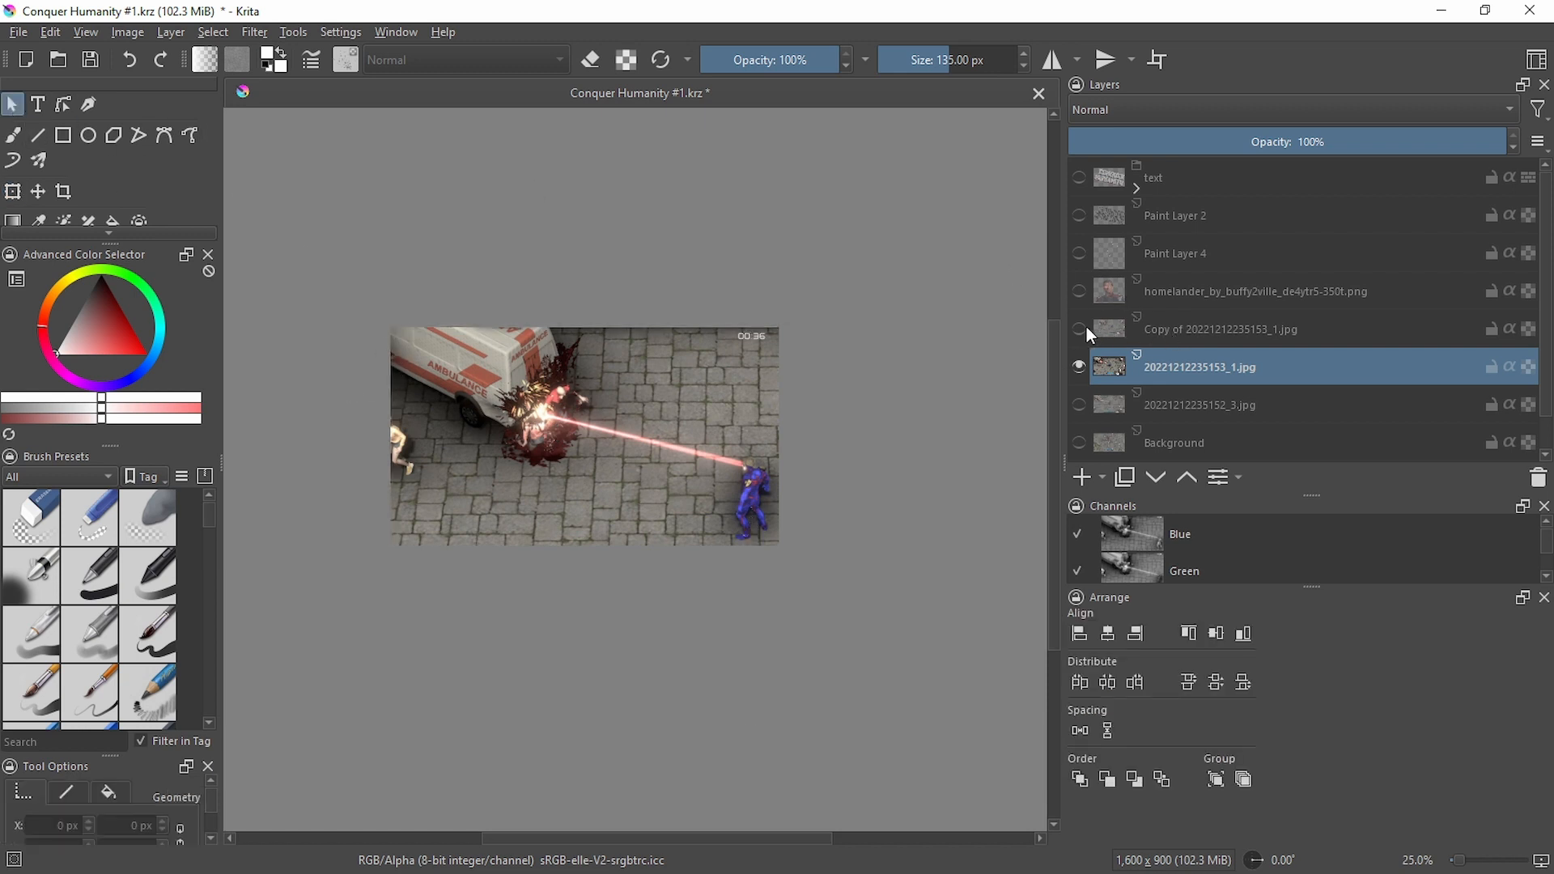
{"action": "left_click", "coordinate": [1080, 329]}
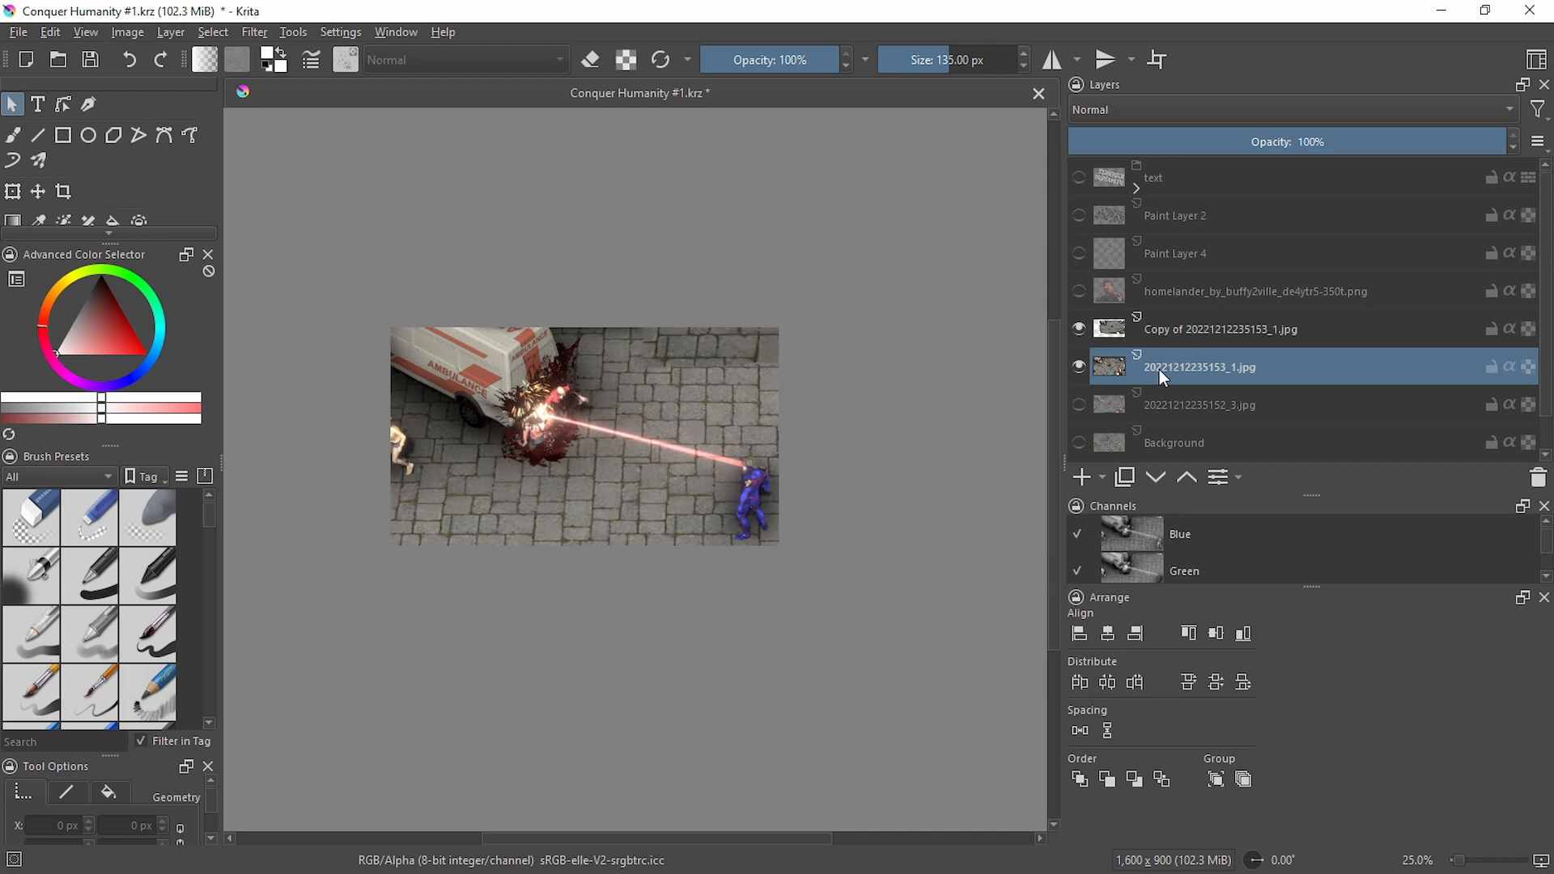
{"action": "left_click", "coordinate": [1080, 329]}
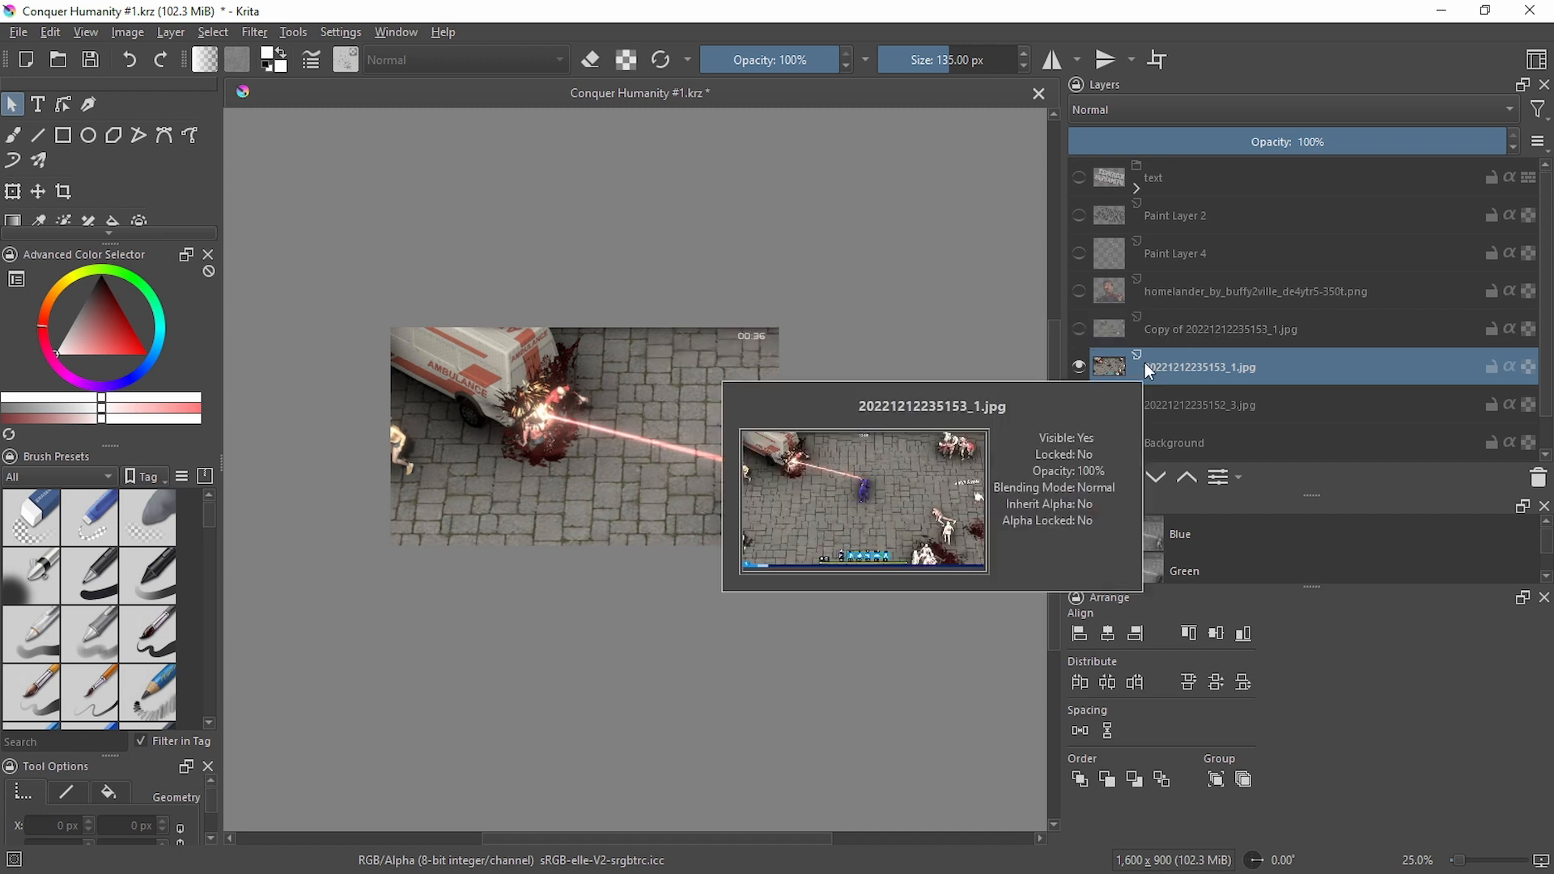
{"action": "right_click", "coordinate": [1165, 374]}
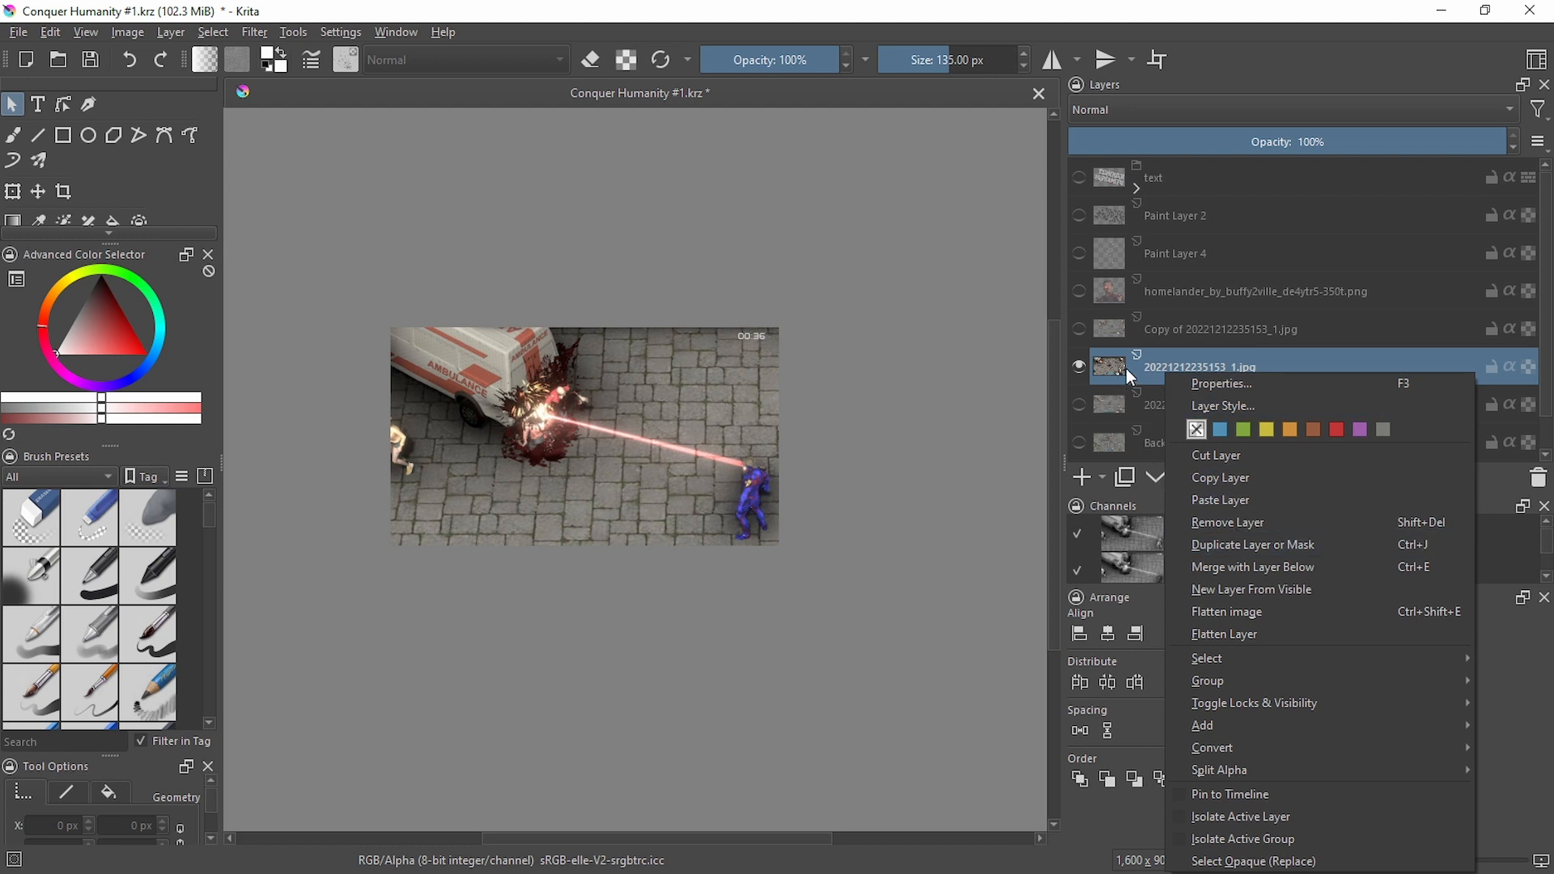
{"action": "left_click", "coordinate": [1251, 537]}
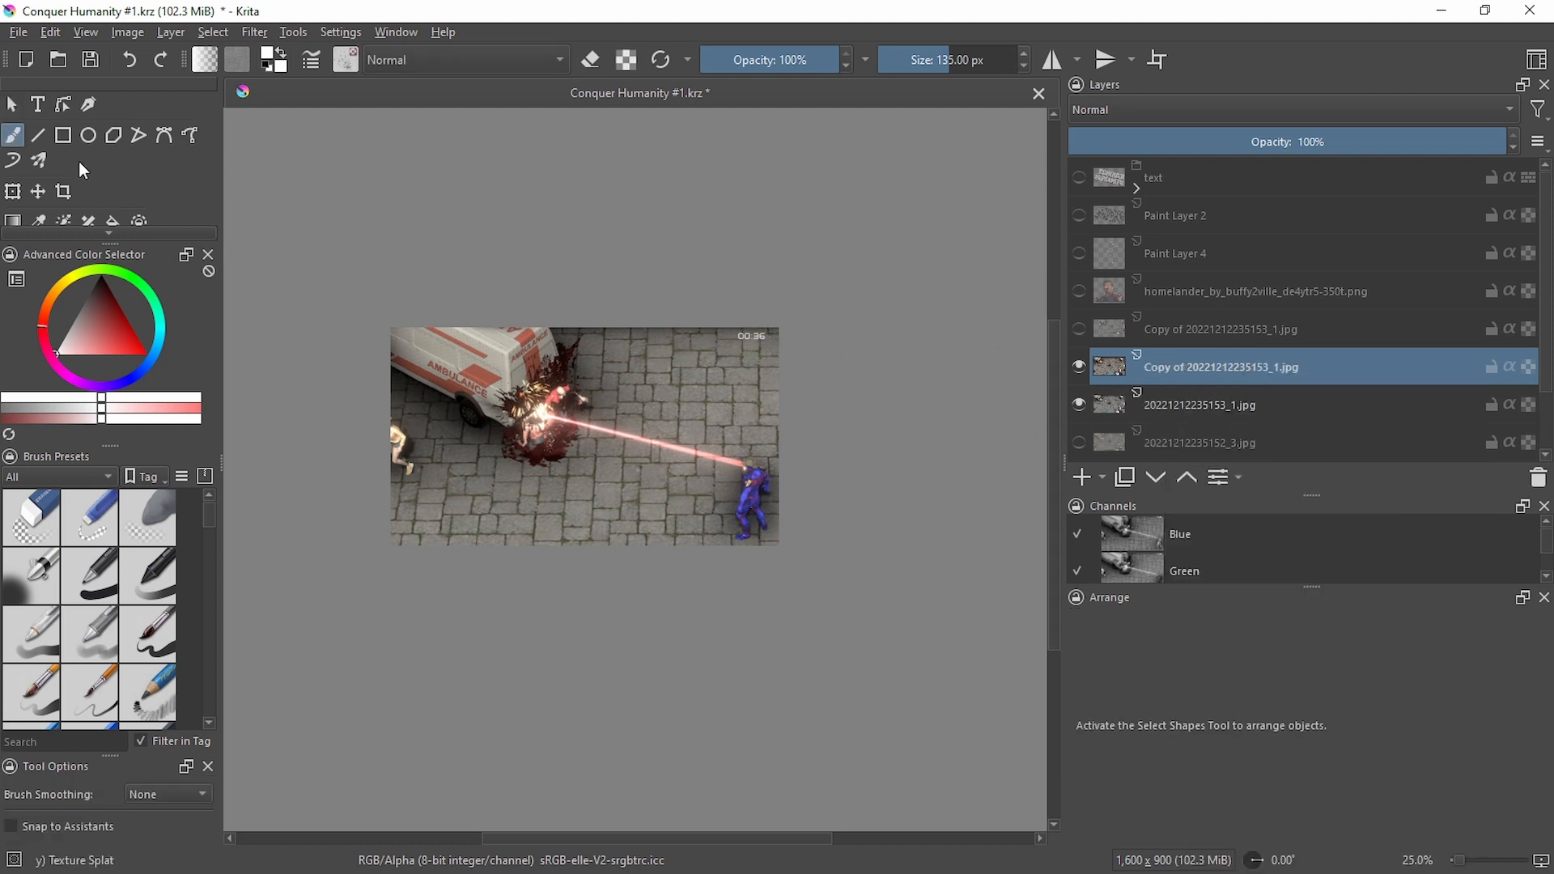
{"action": "left_click", "coordinate": [13, 192]}
{"action": "left_click_drag", "start_coordinate": [706, 467], "coordinate": [804, 291]}
{"action": "mouse_move", "coordinate": [861, 350]}
{"action": "left_mouse_down"}
{"action": "mouse_move", "coordinate": [782, 388]}
{"action": "mouse_move", "coordinate": [776, 360]}
{"action": "mouse_move", "coordinate": [793, 363]}
{"action": "left_mouse_up"}
{"action": "scroll", "coordinate": [793, 362], "scroll_direction": "up", "scroll_amount": 8}
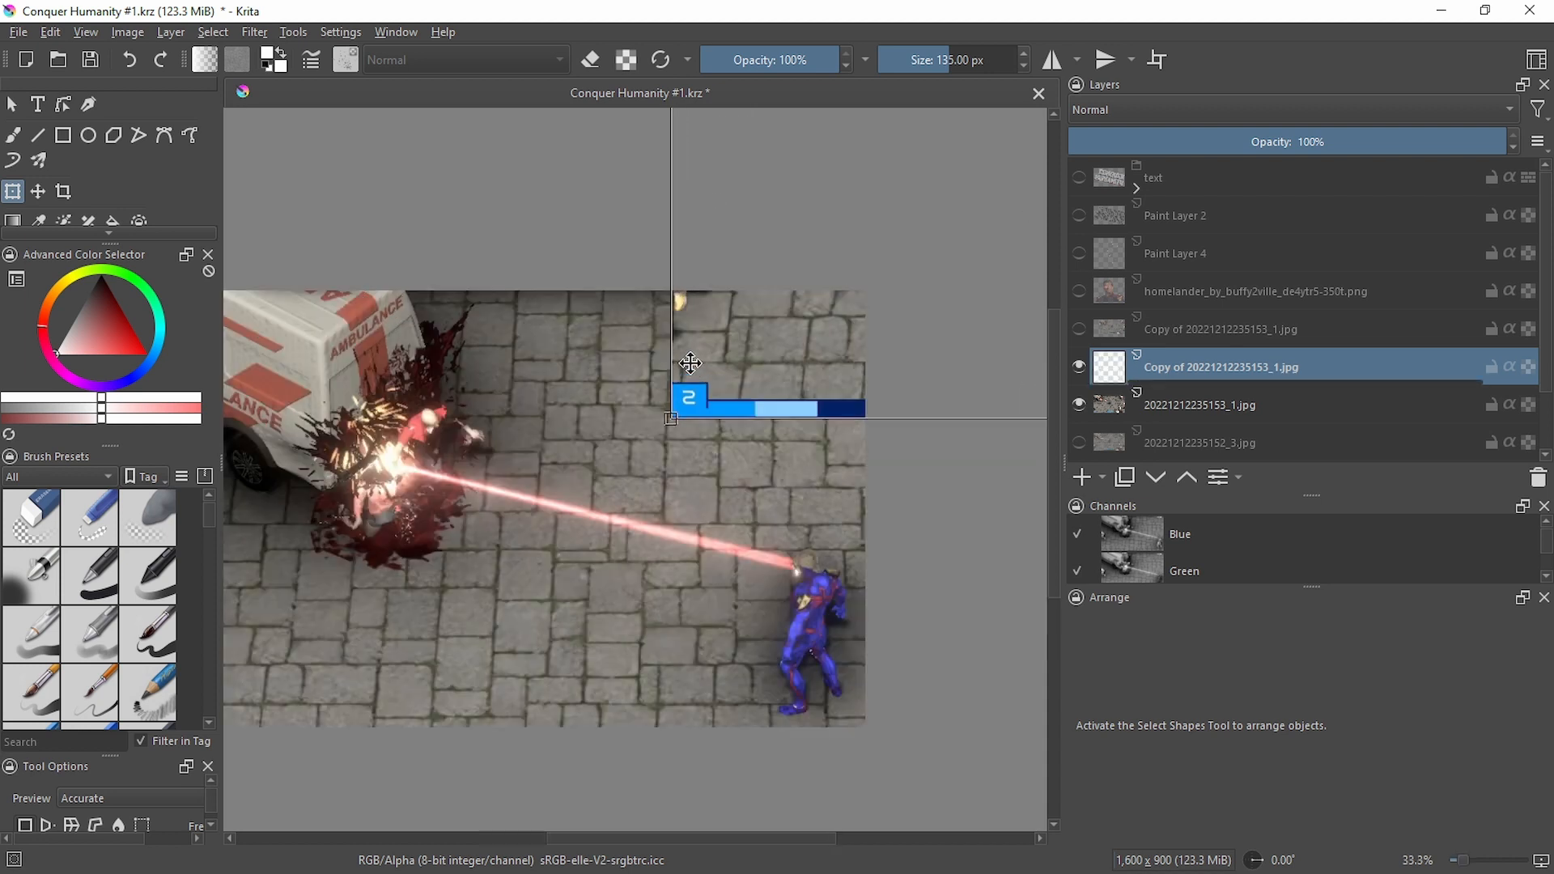
{"action": "left_click_drag", "start_coordinate": [704, 337], "coordinate": [524, 264]}
{"action": "scroll", "coordinate": [486, 332], "scroll_direction": "down", "scroll_amount": 4}
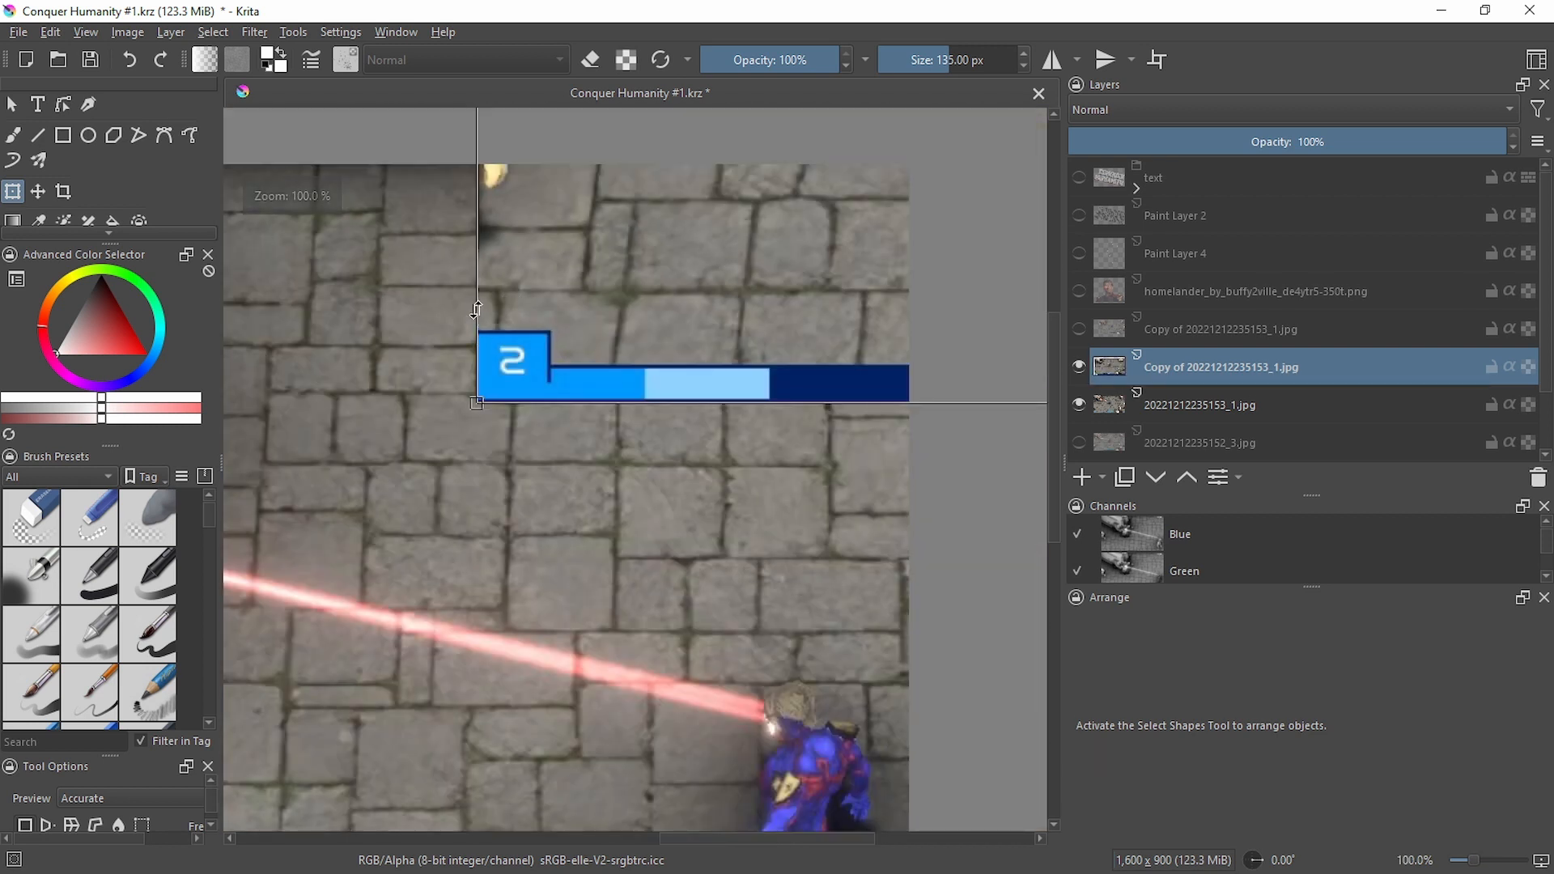
{"action": "scroll", "coordinate": [489, 333], "scroll_direction": "down", "scroll_amount": 3}
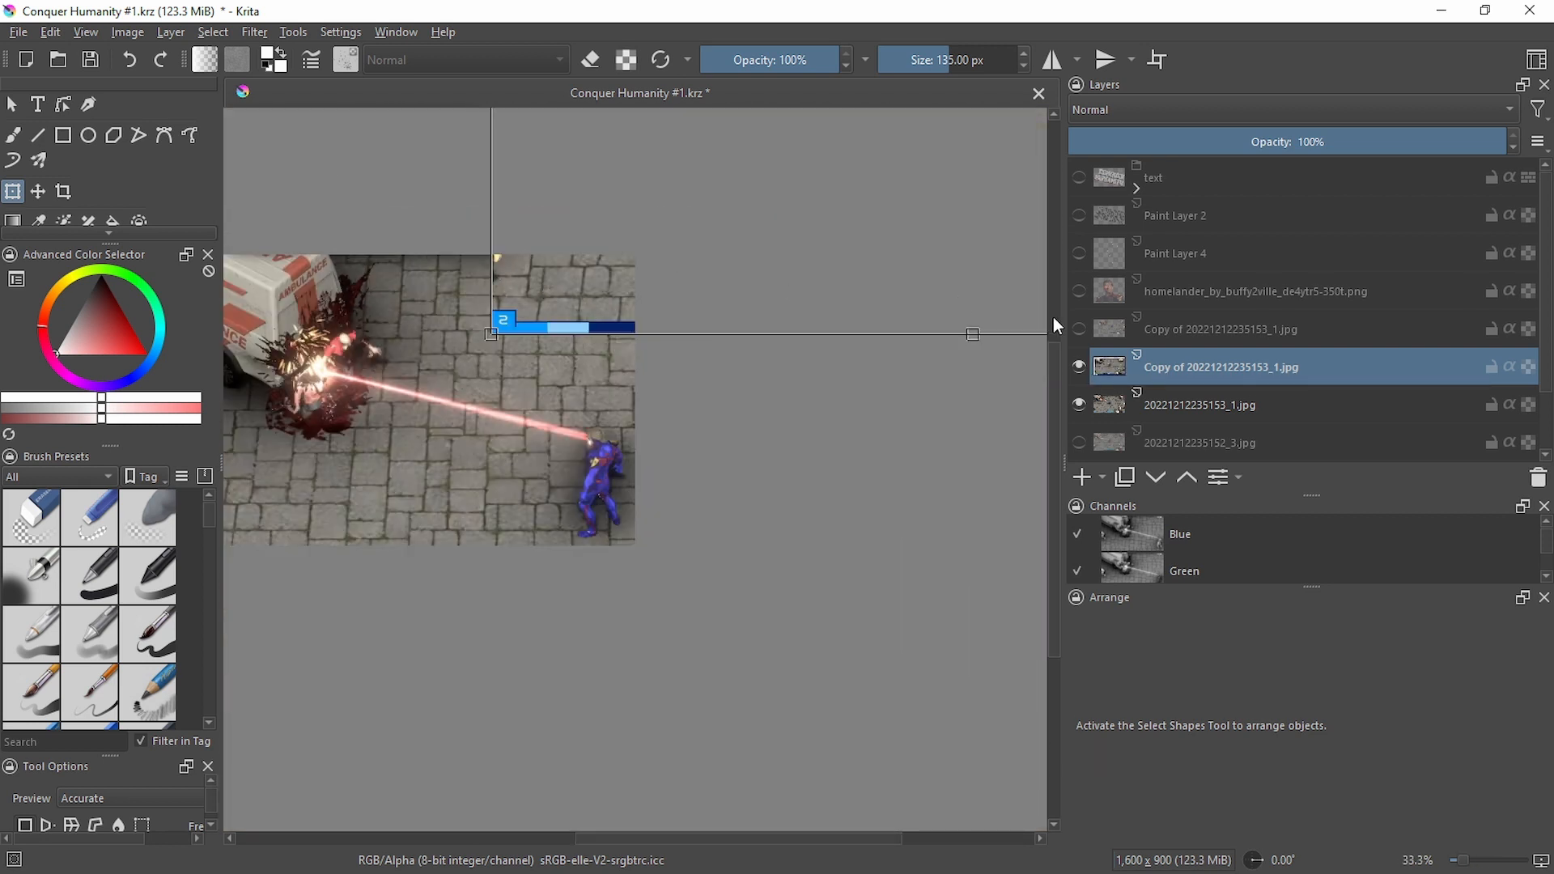
{"action": "left_click", "coordinate": [1079, 367]}
{"action": "left_click", "coordinate": [1078, 329]}
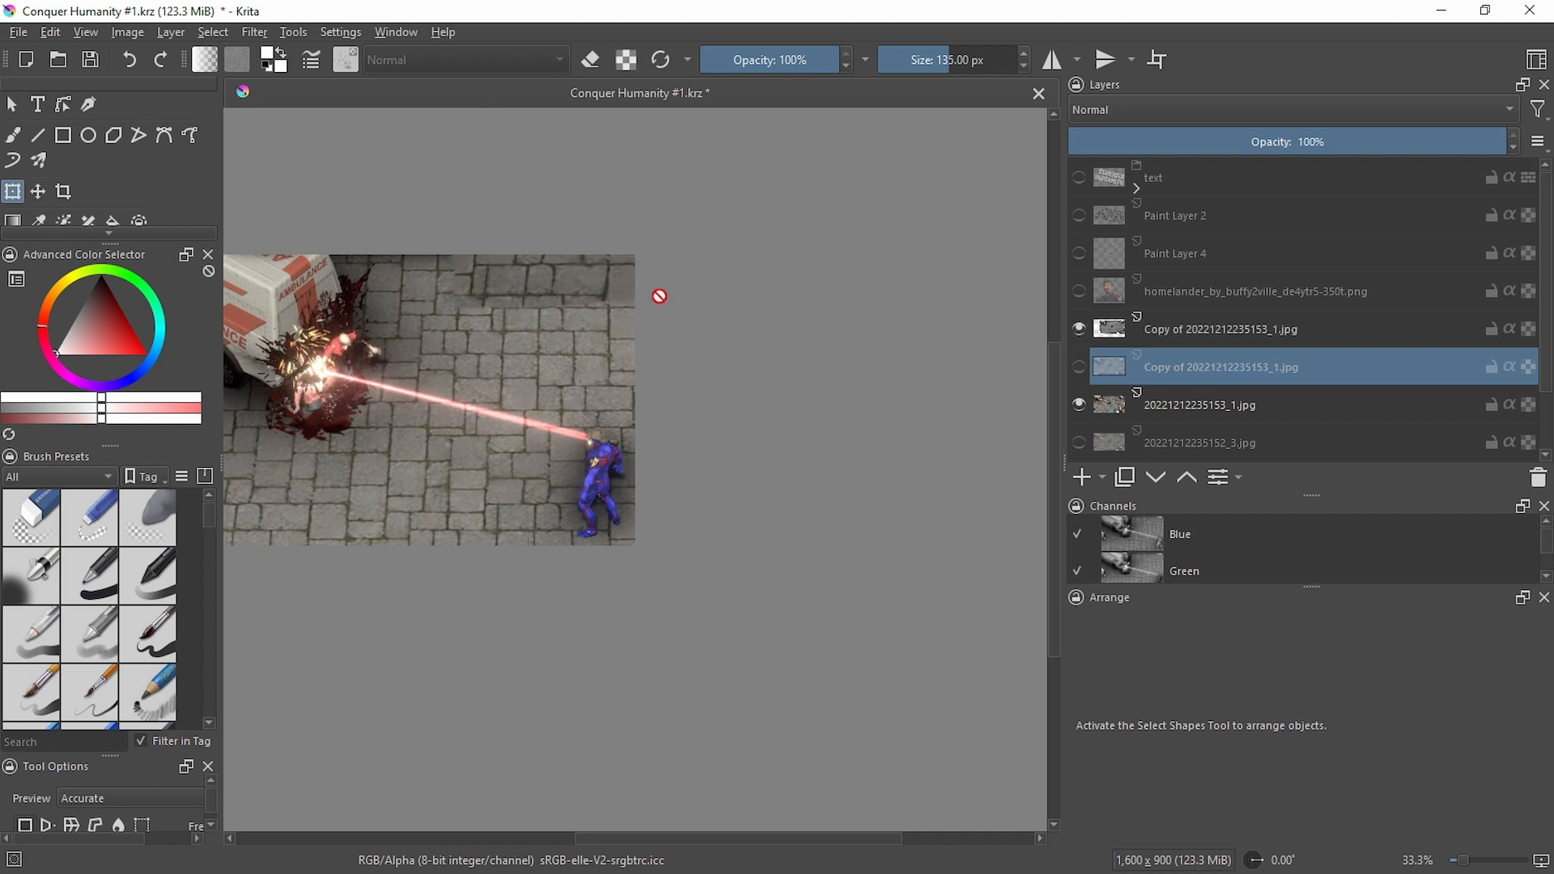
{"action": "scroll", "coordinate": [483, 282], "scroll_direction": "up", "scroll_amount": 1}
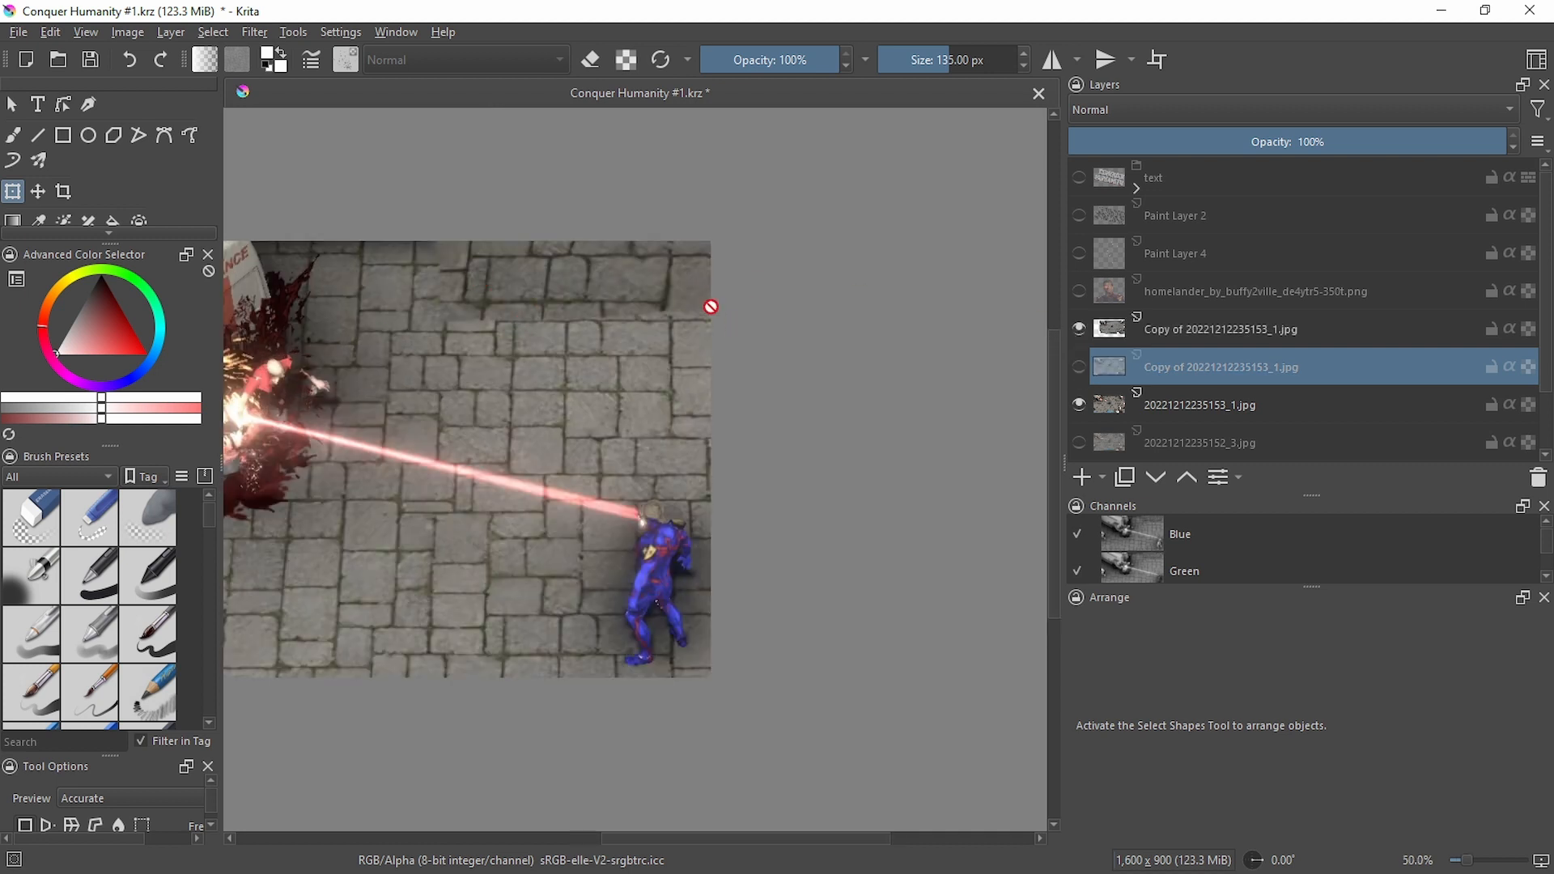
{"action": "scroll", "coordinate": [698, 312], "scroll_direction": "down", "scroll_amount": 2}
{"action": "left_click_drag", "start_coordinate": [683, 338], "coordinate": [786, 340]}
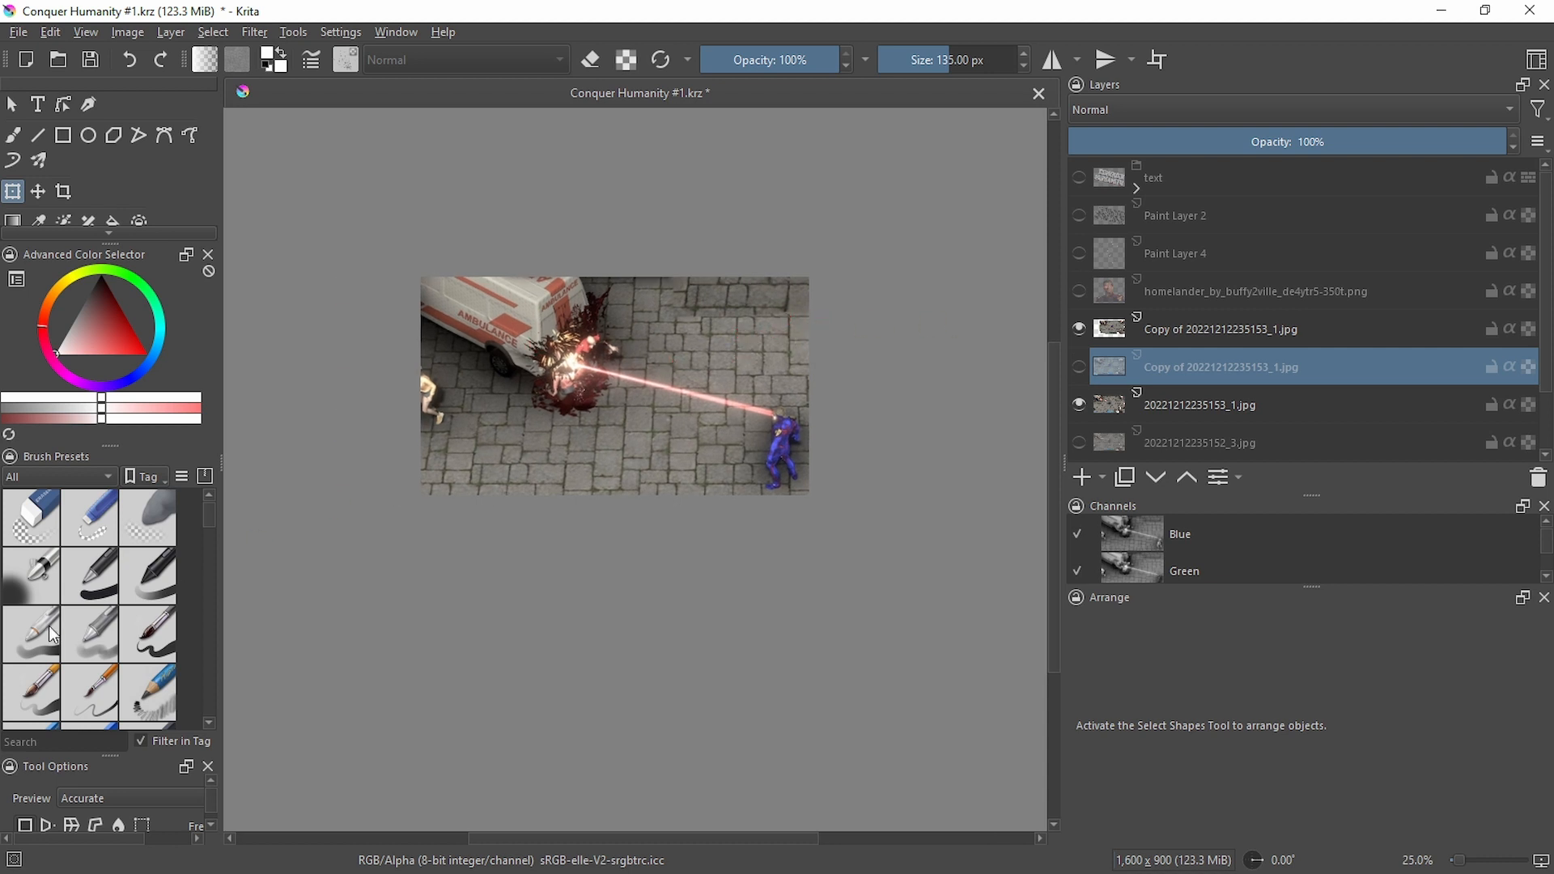
{"action": "scroll", "coordinate": [78, 596], "scroll_direction": "down", "scroll_amount": 3}
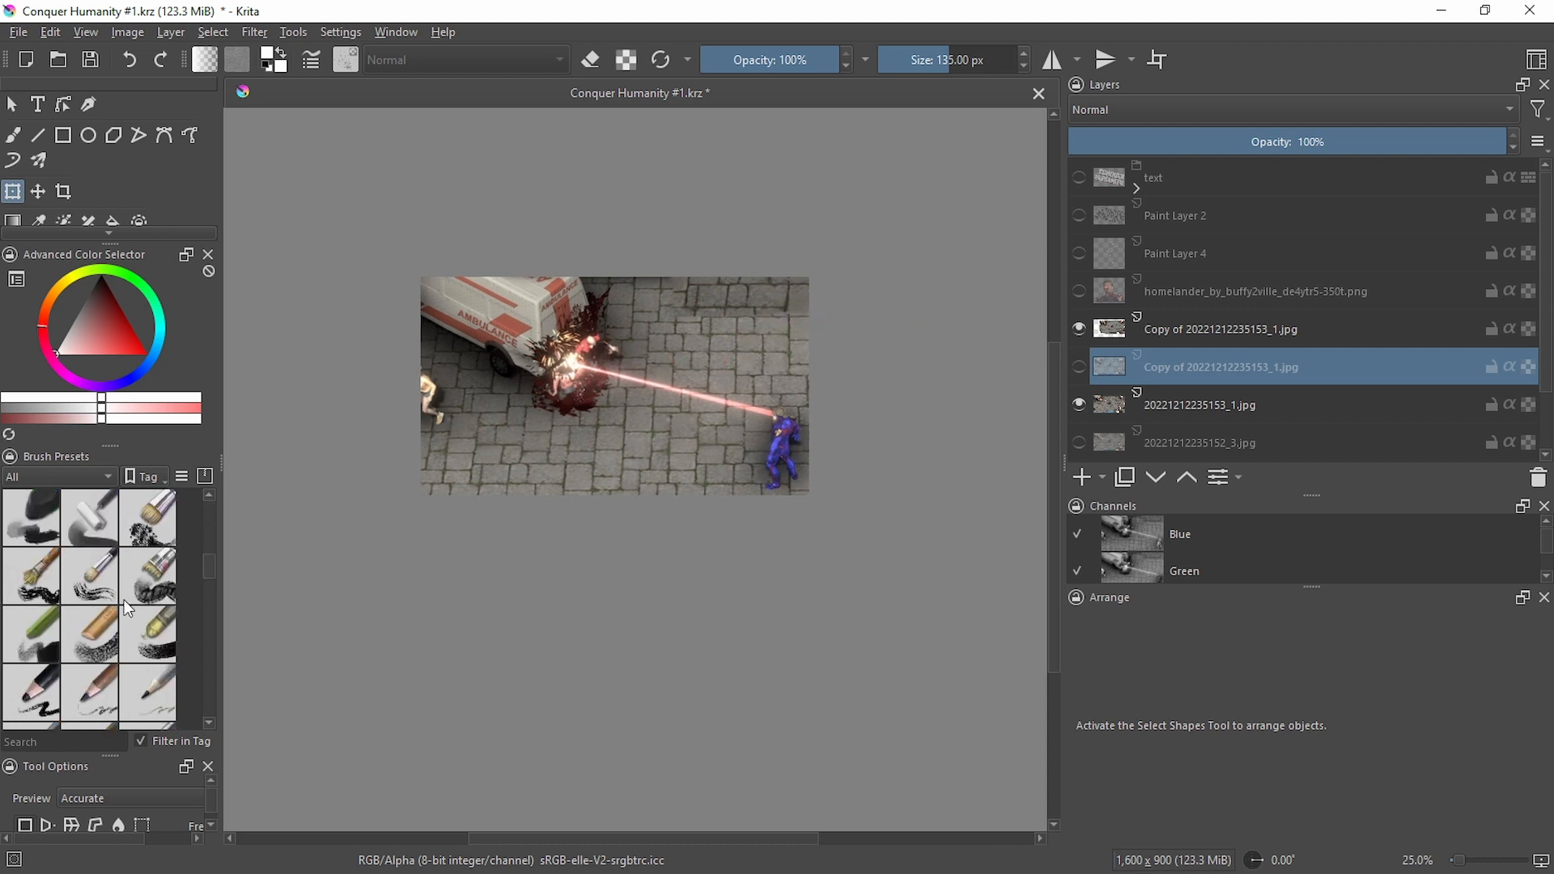
{"action": "scroll", "coordinate": [126, 605], "scroll_direction": "down", "scroll_amount": 4}
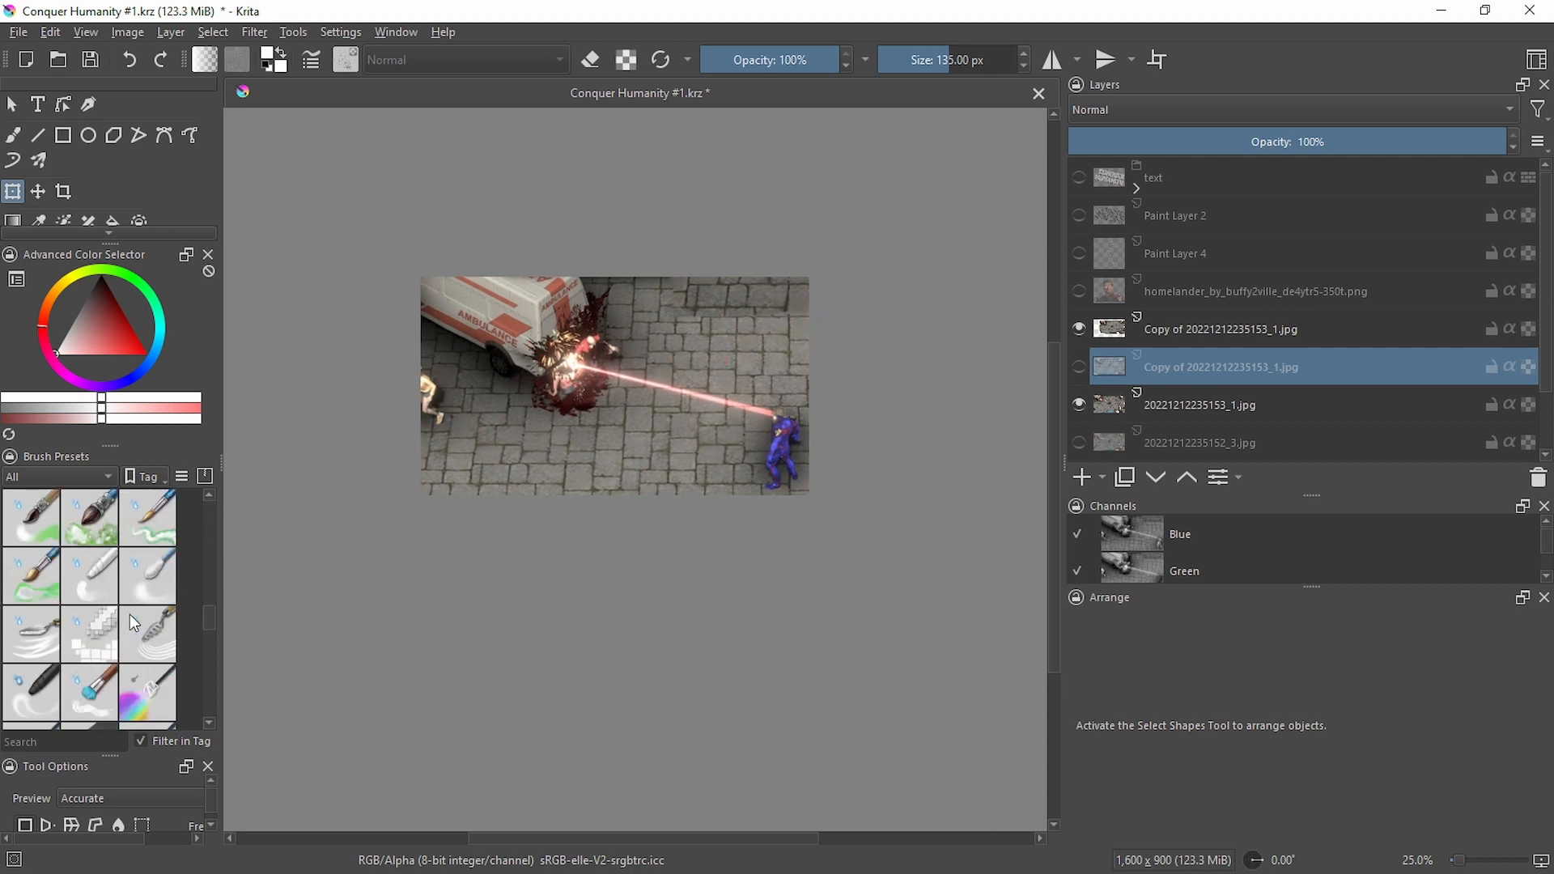
{"action": "left_click", "coordinate": [147, 576]}
{"action": "scroll", "coordinate": [736, 344], "scroll_direction": "up", "scroll_amount": 3}
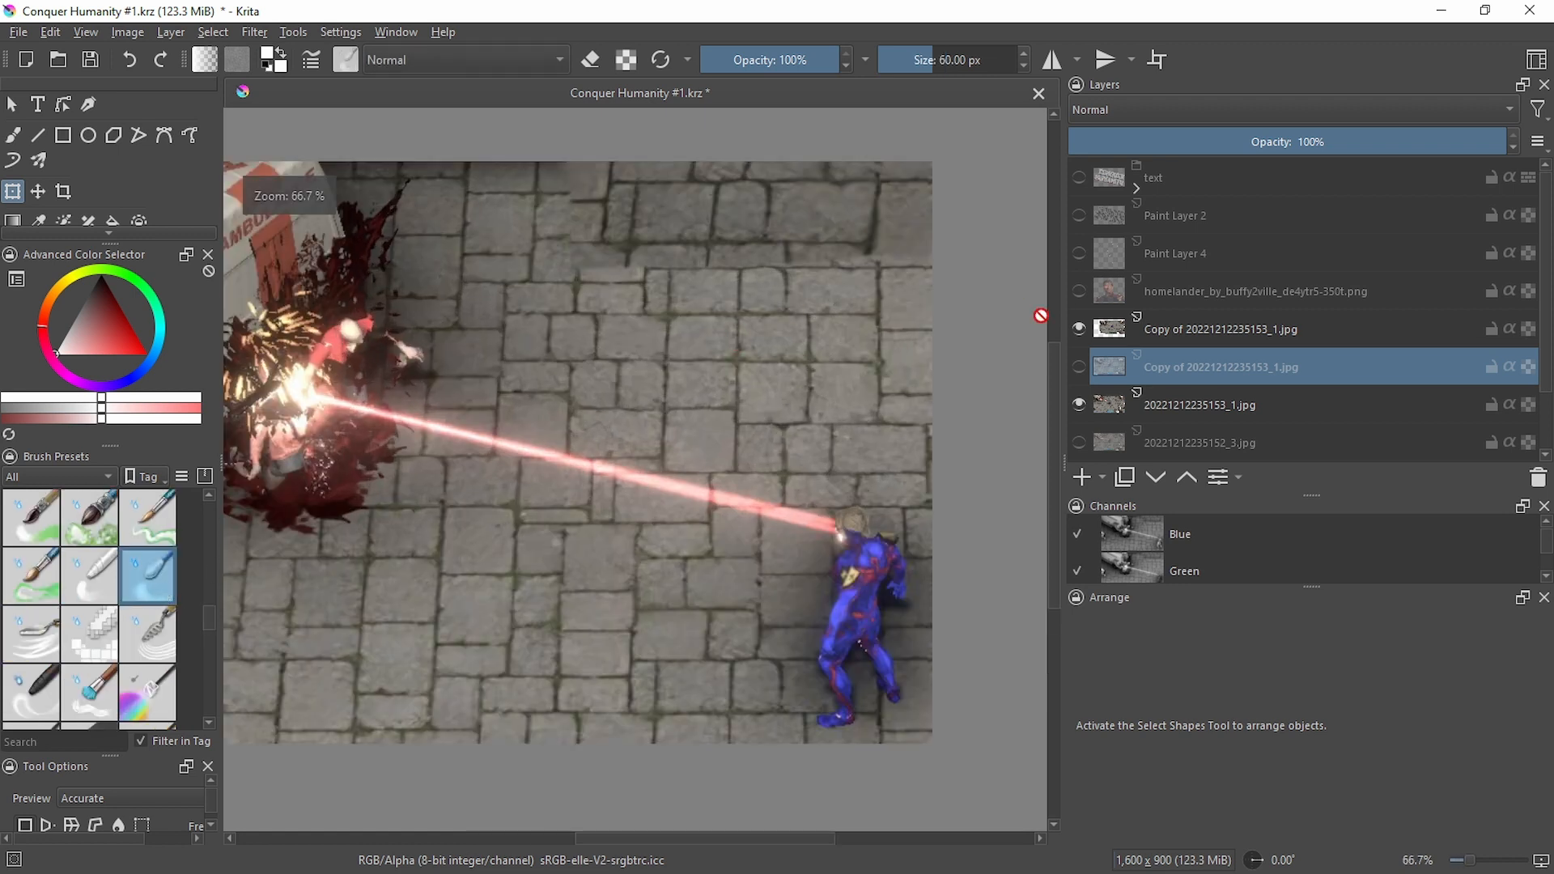
{"action": "left_click", "coordinate": [1157, 330]}
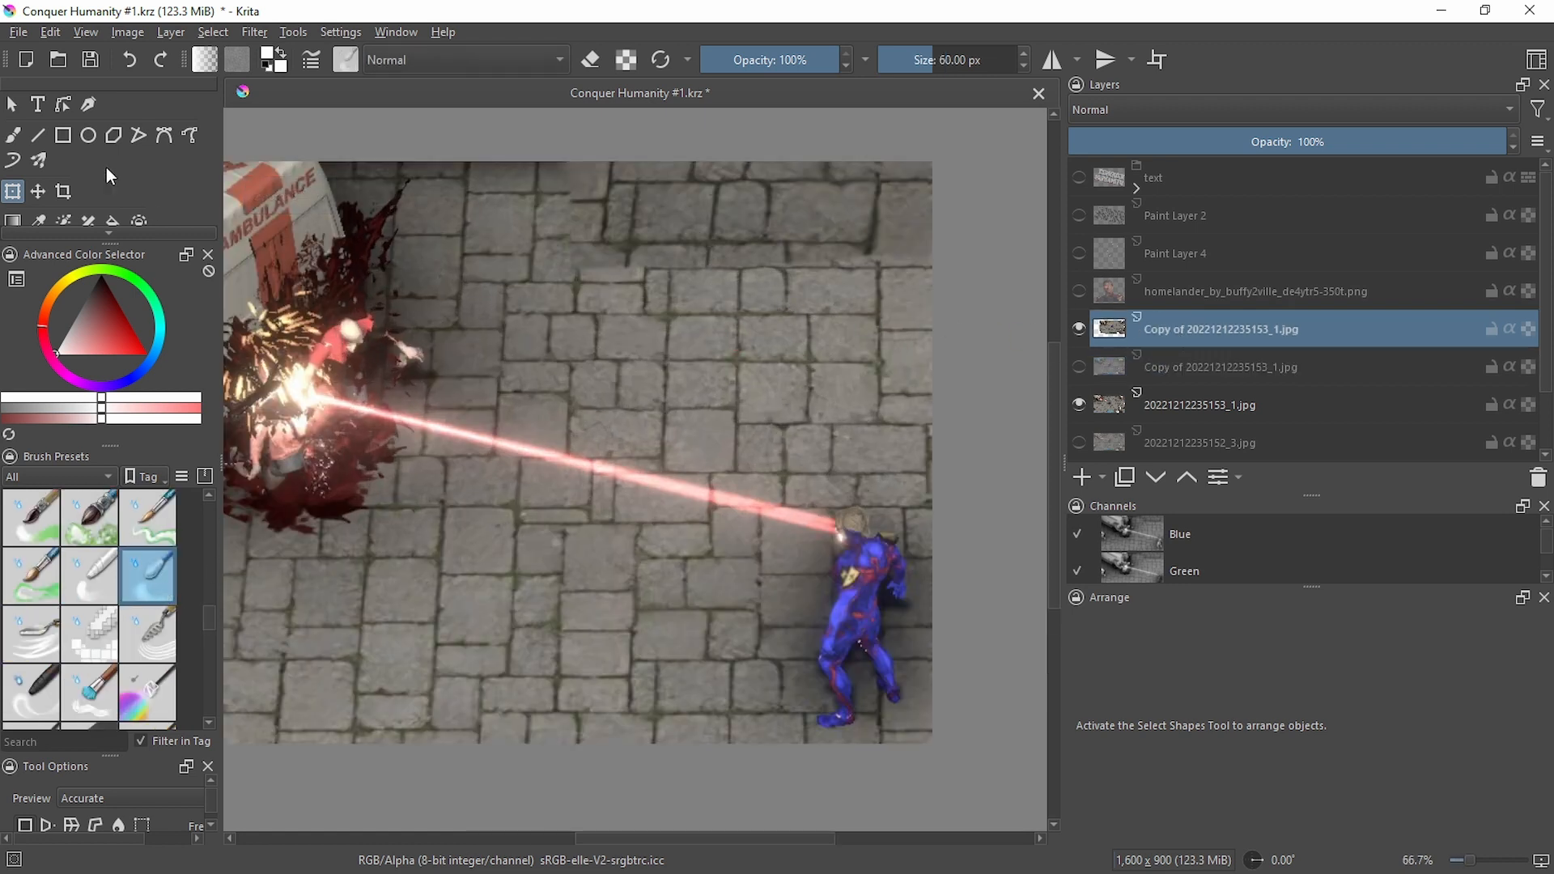
{"action": "left_click", "coordinate": [13, 135]}
Try blurring the pavement patch's edge near the canvas's upper-right corner at 60 px and full opacity, then toggle the layer to compare
{"action": "left_click_drag", "start_coordinate": [767, 251], "coordinate": [609, 453]}
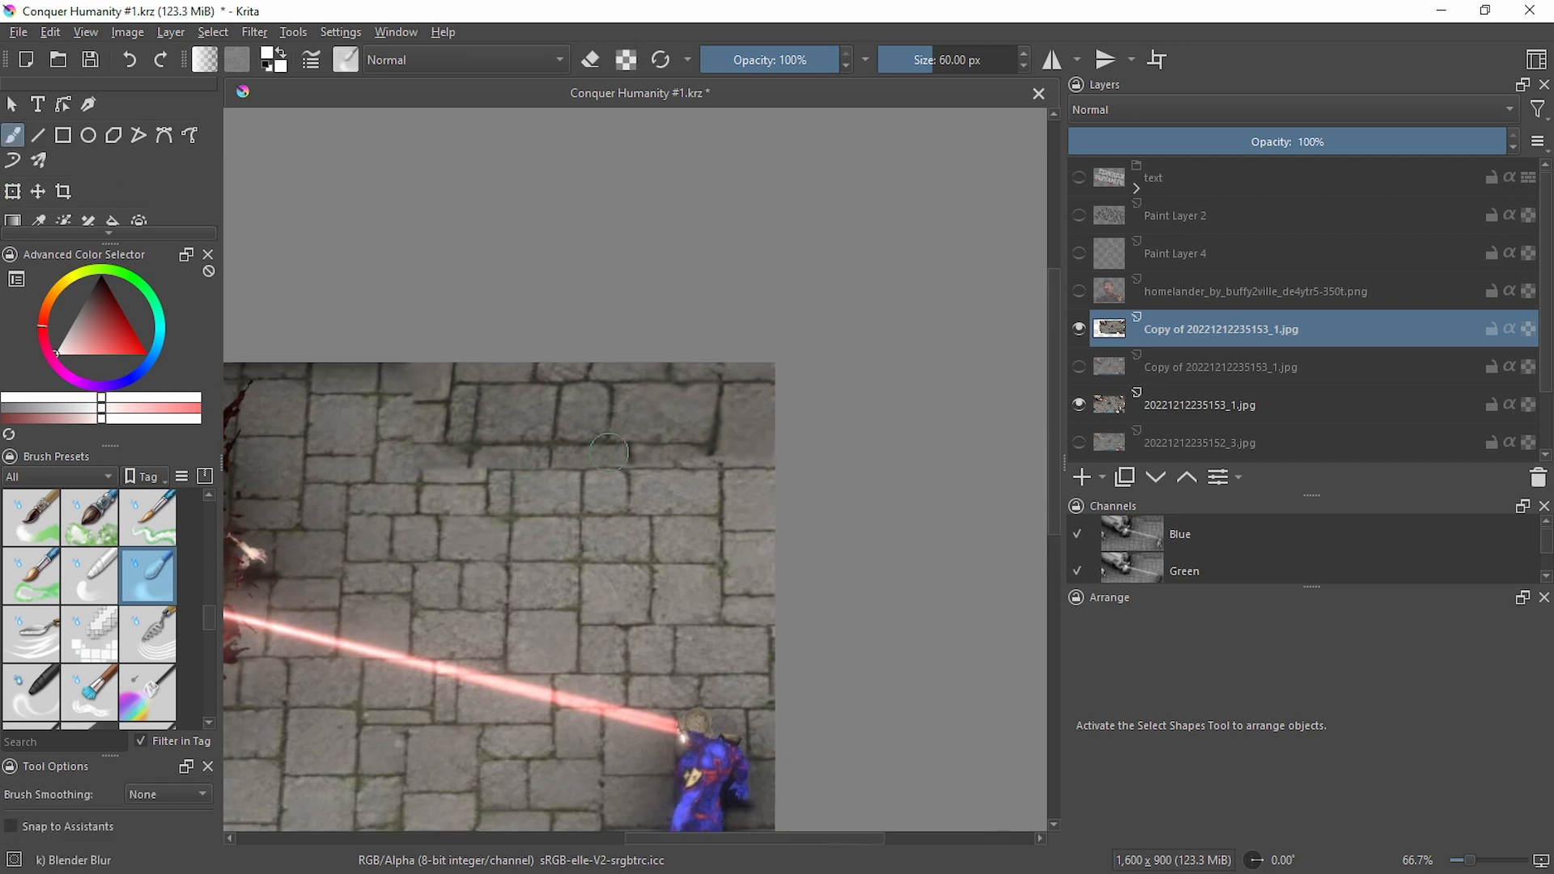
{"action": "scroll", "coordinate": [749, 433], "scroll_direction": "up", "scroll_amount": 1}
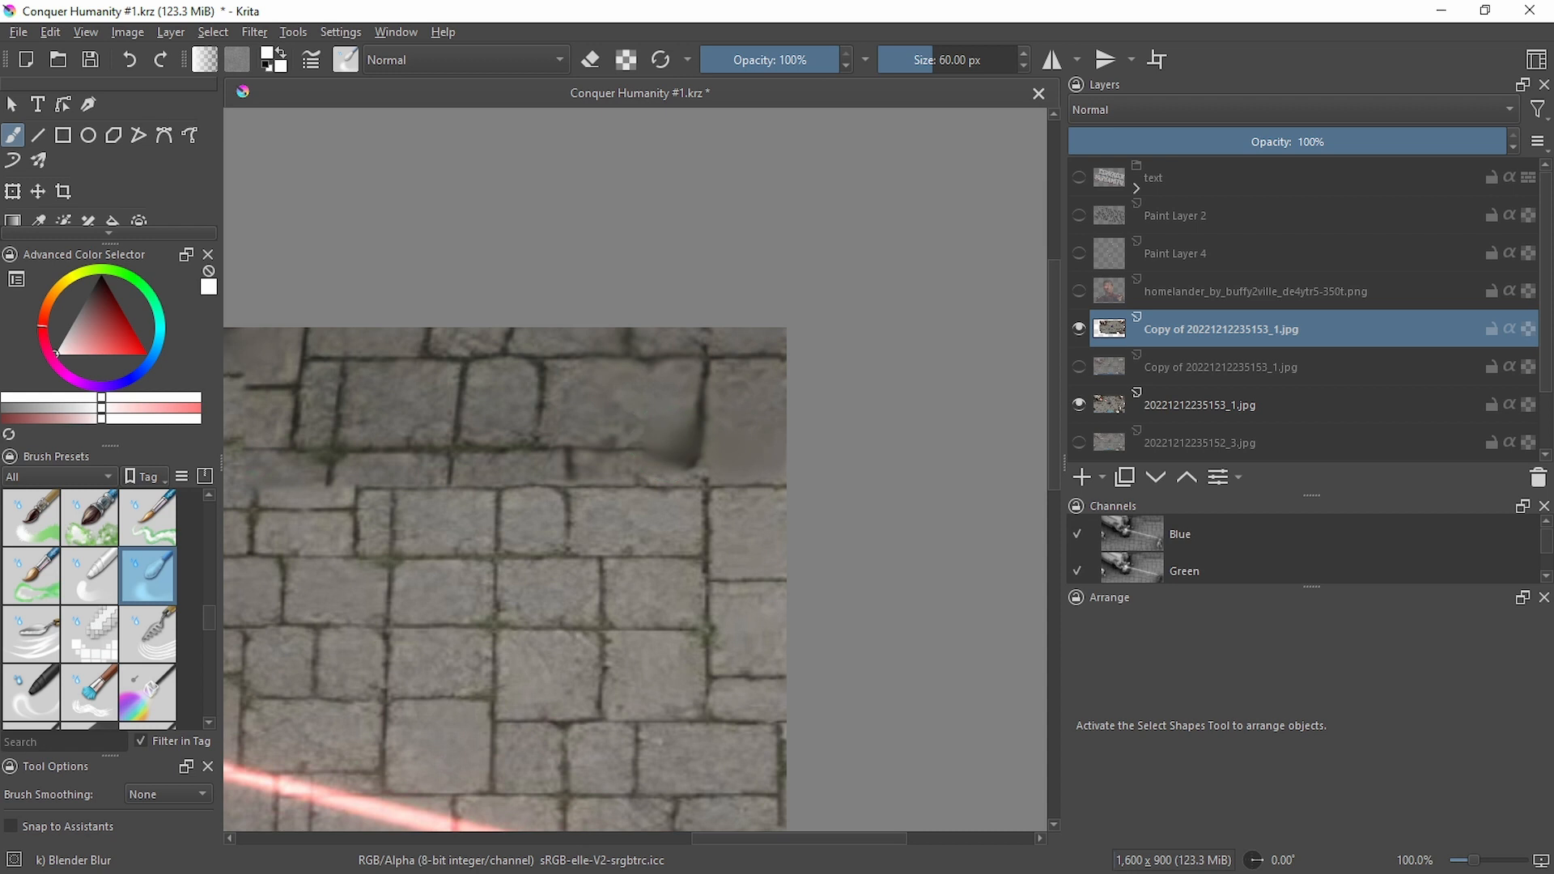
{"action": "scroll", "coordinate": [685, 447], "scroll_direction": "down", "scroll_amount": 3}
{"action": "scroll", "coordinate": [760, 461], "scroll_direction": "up", "scroll_amount": 2}
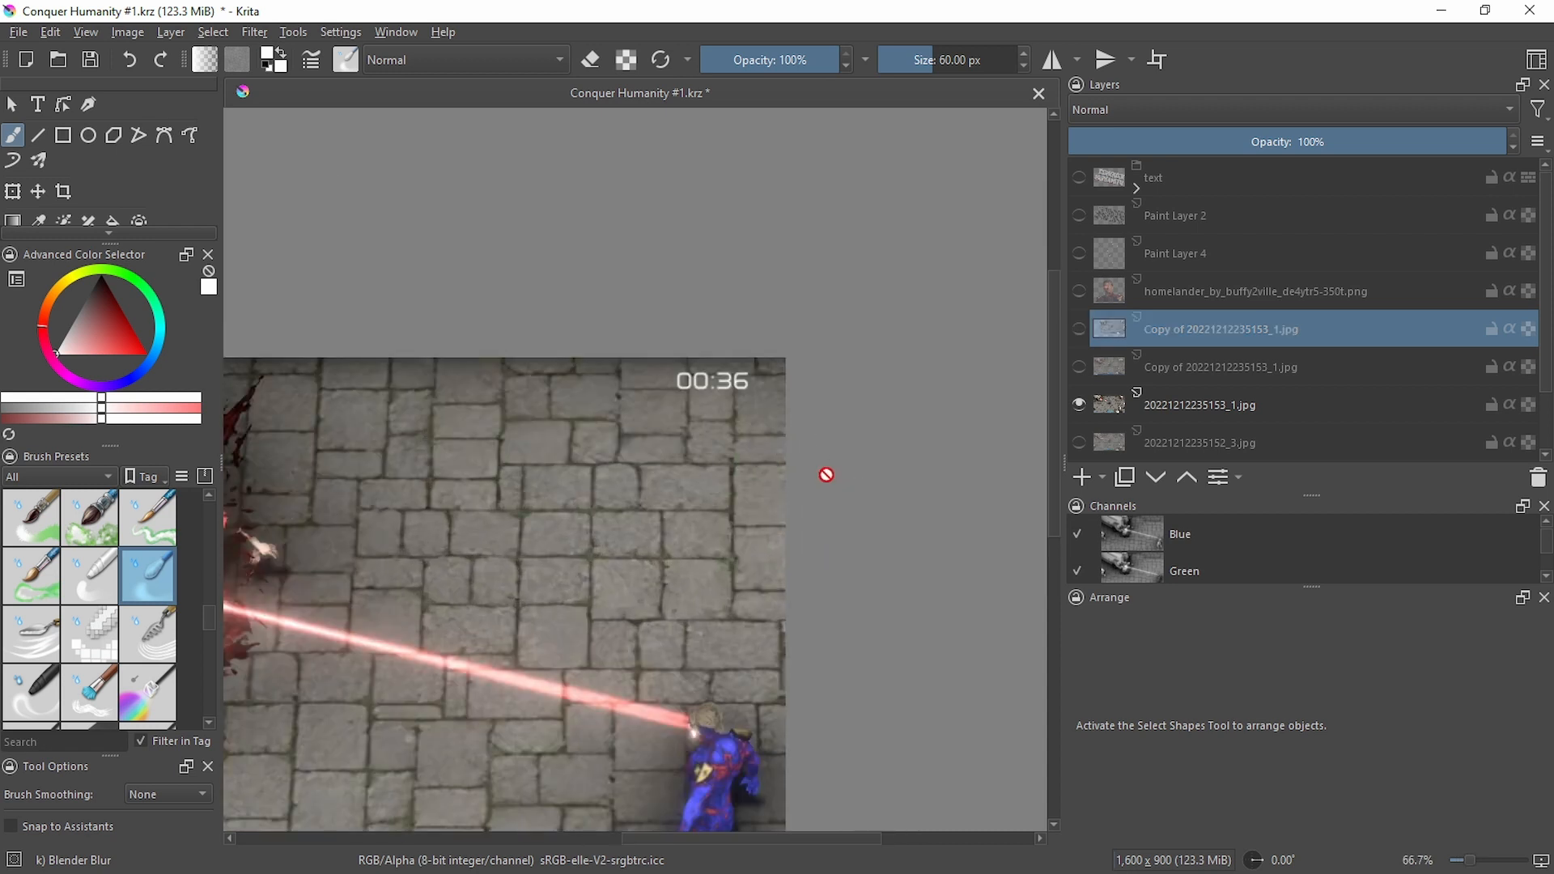
{"action": "scroll", "coordinate": [761, 436], "scroll_direction": "up", "scroll_amount": 2}
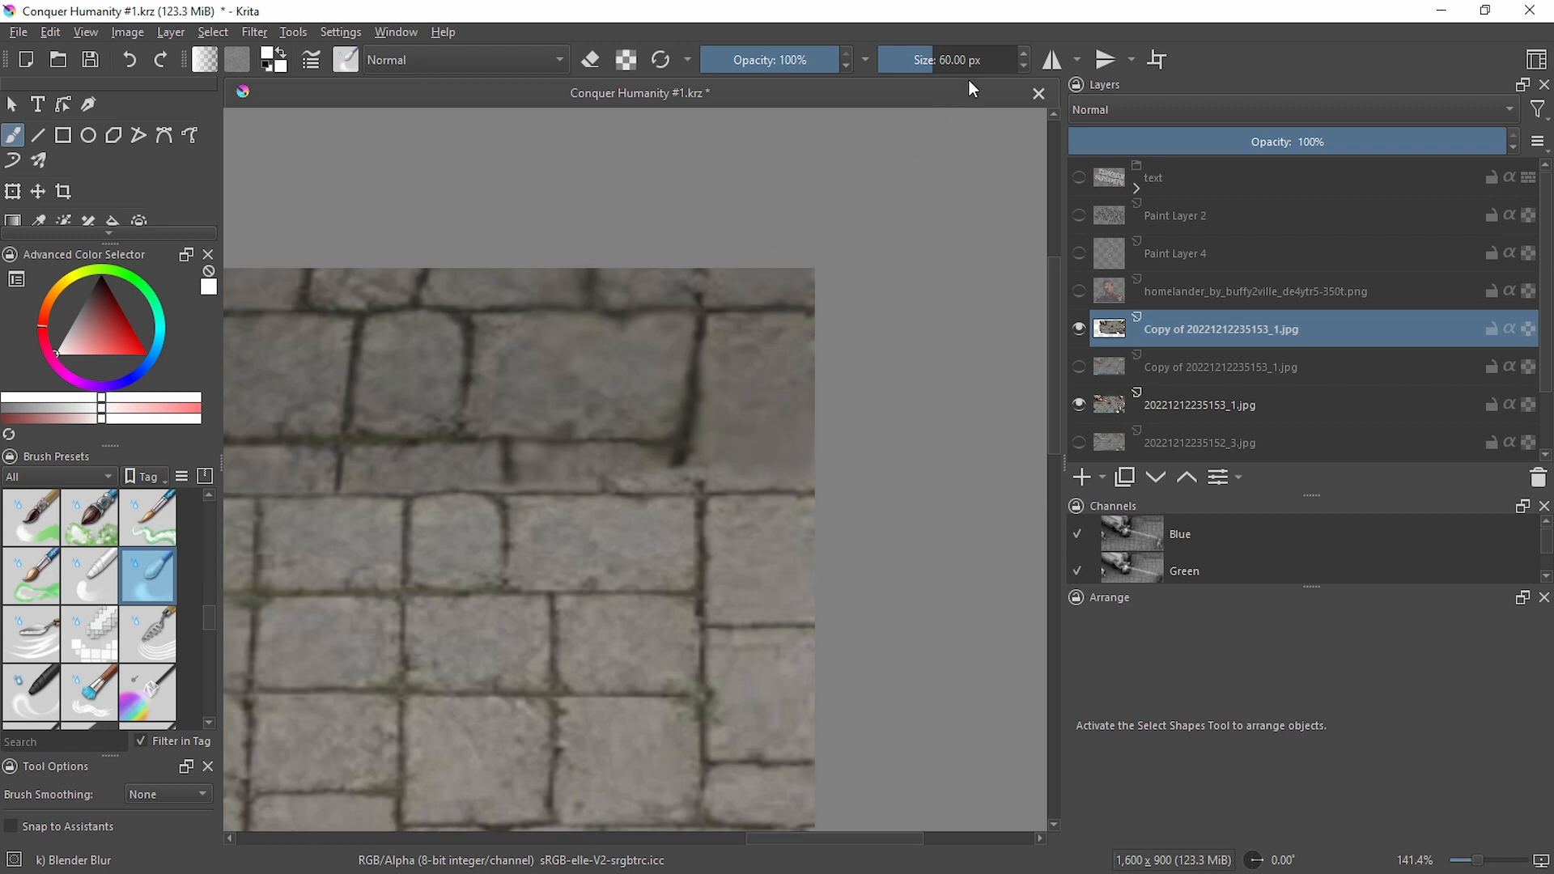
Set the Blender Blur brush to 29.14 px and 45% opacity and soften the seam along the pavement patch's lower edge
{"action": "left_click", "coordinate": [921, 60]}
{"action": "left_click", "coordinate": [767, 62]}
{"action": "left_click_drag", "start_coordinate": [768, 62], "coordinate": [763, 62]}
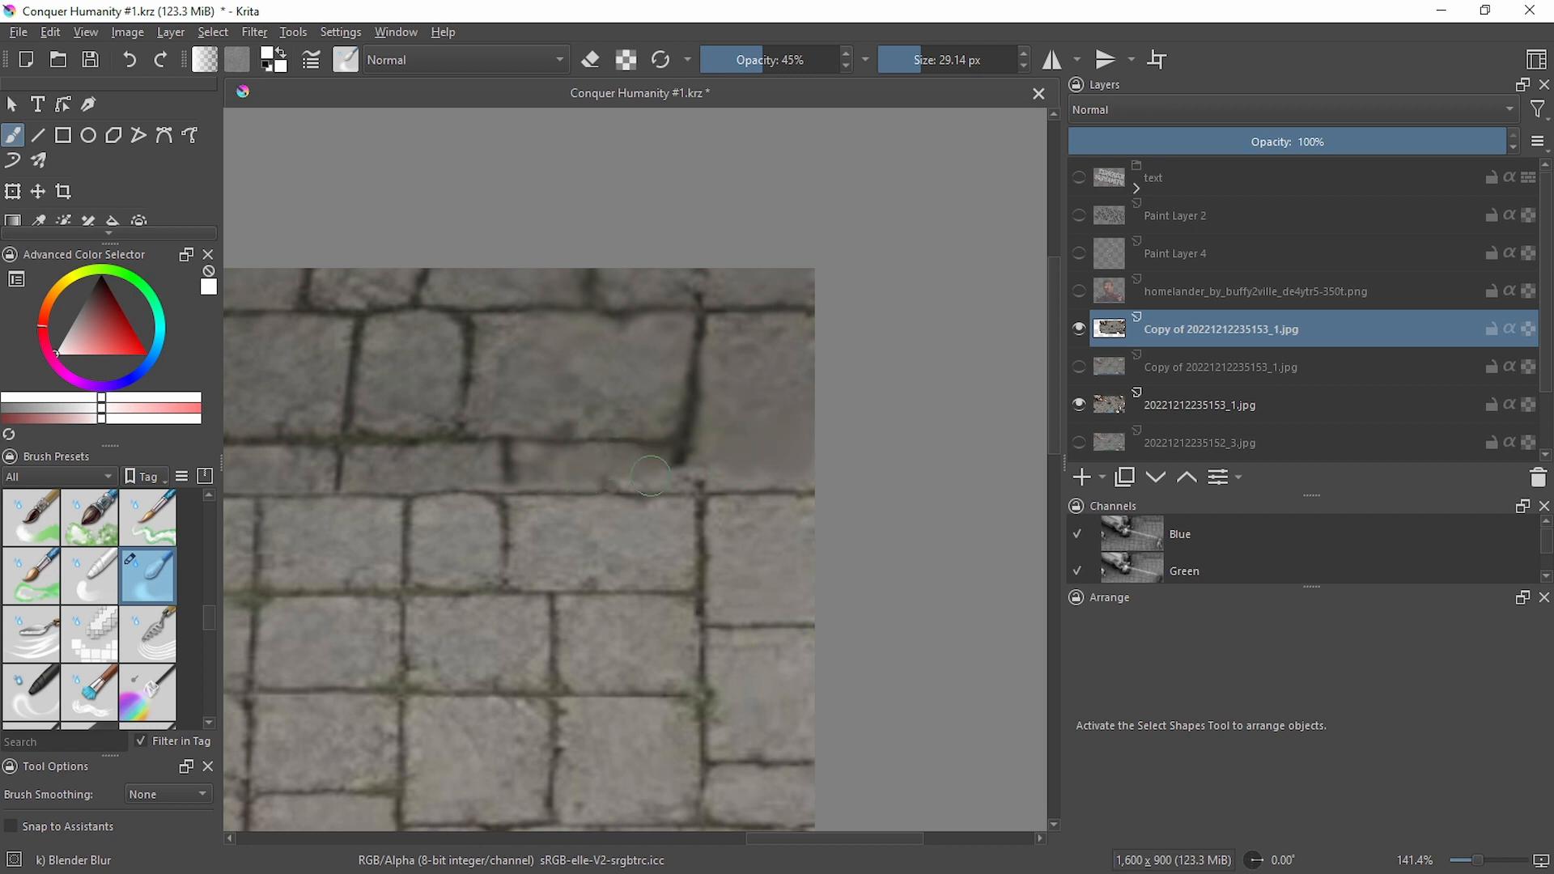
{"action": "scroll", "coordinate": [616, 471], "scroll_direction": "left", "scroll_amount": 4}
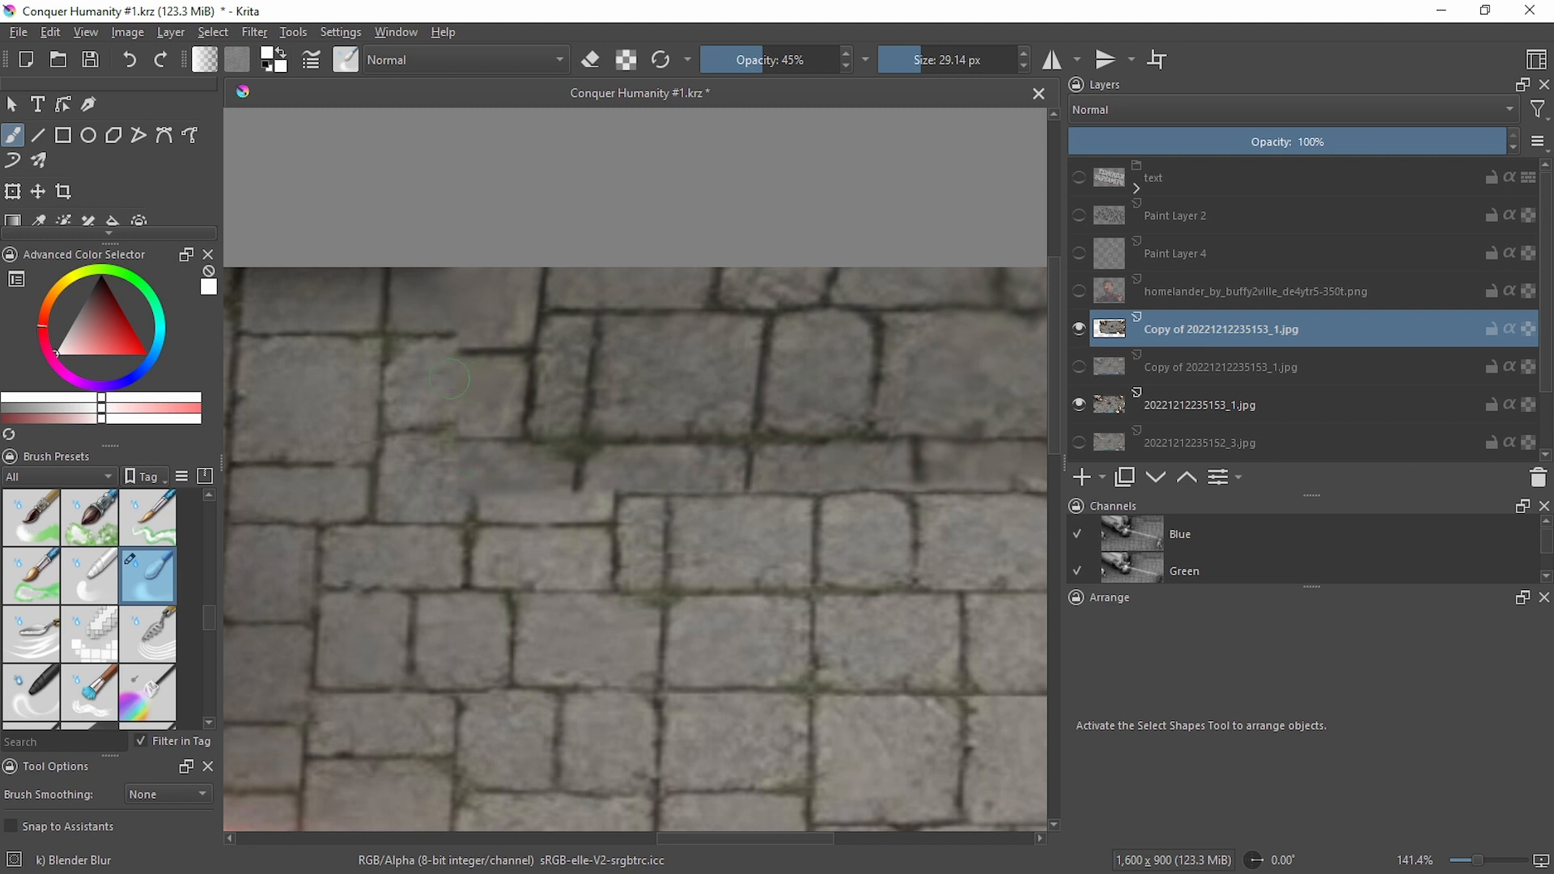
Examine the blended pavement patch at thumbnail size and up close to judge how noticeable its seam is
{"action": "scroll", "coordinate": [492, 310], "scroll_direction": "down", "scroll_amount": 8}
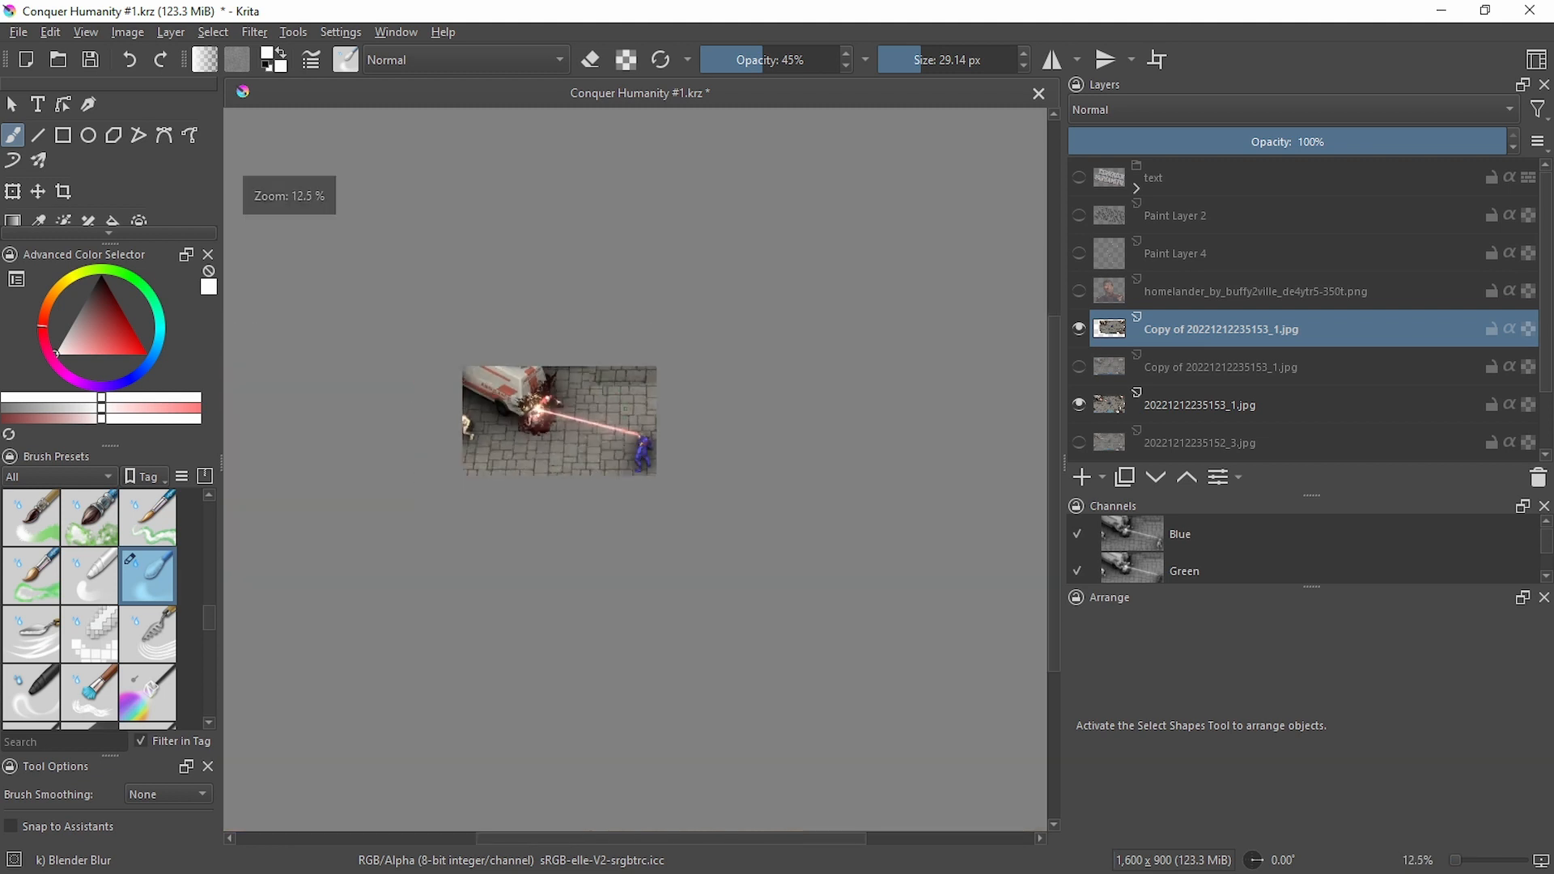
{"action": "left_click_drag", "start_coordinate": [635, 414], "coordinate": [642, 414]}
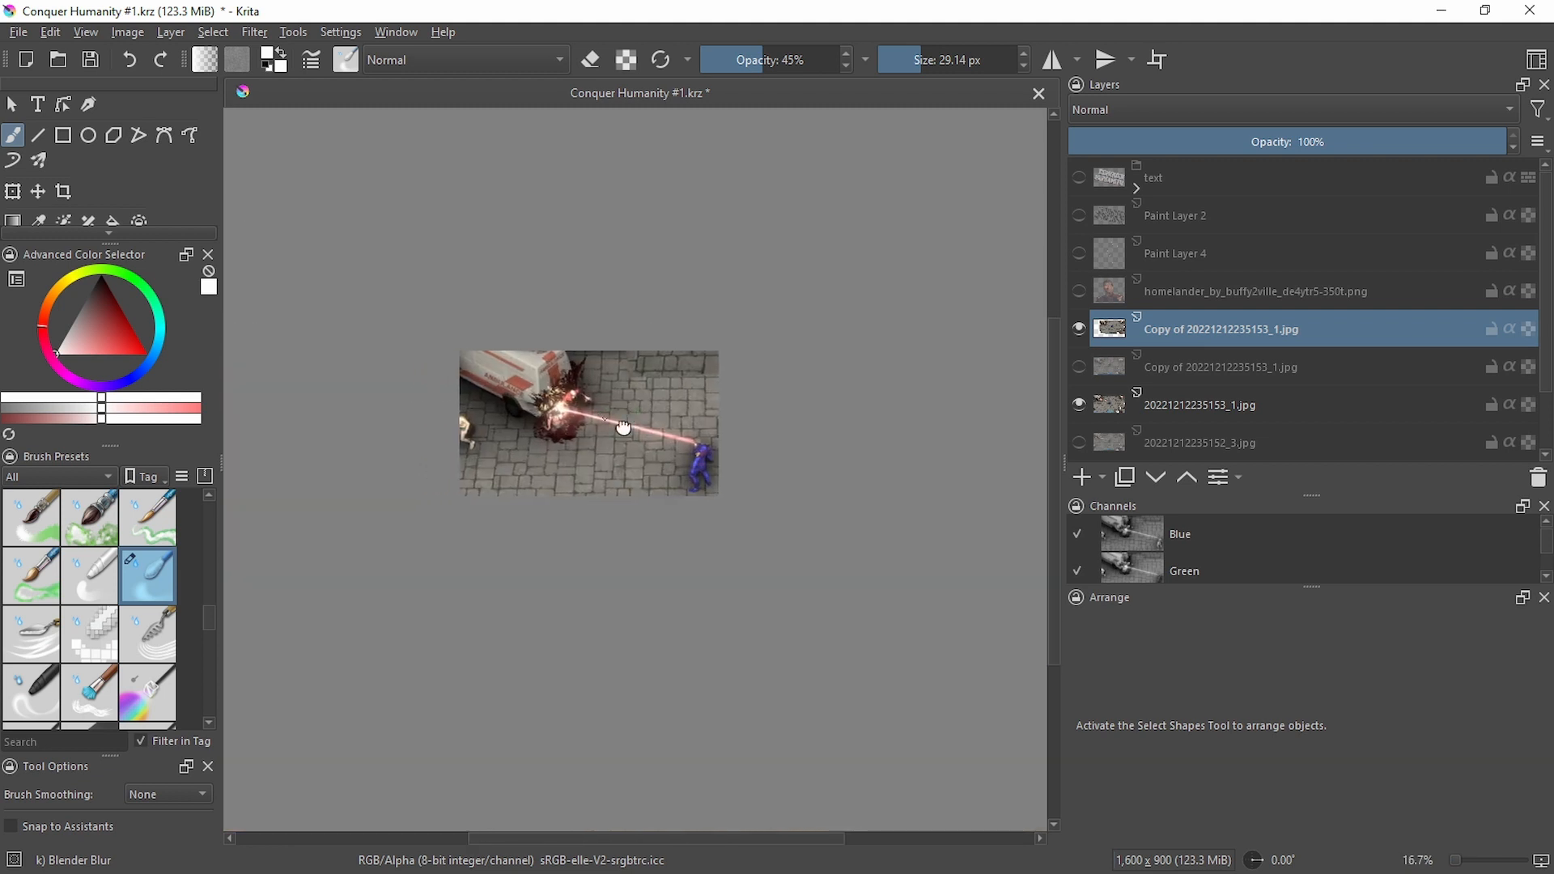
{"action": "scroll", "coordinate": [623, 427], "scroll_direction": "up", "scroll_amount": 1}
{"action": "scroll", "coordinate": [647, 430], "scroll_direction": "down", "scroll_amount": 1}
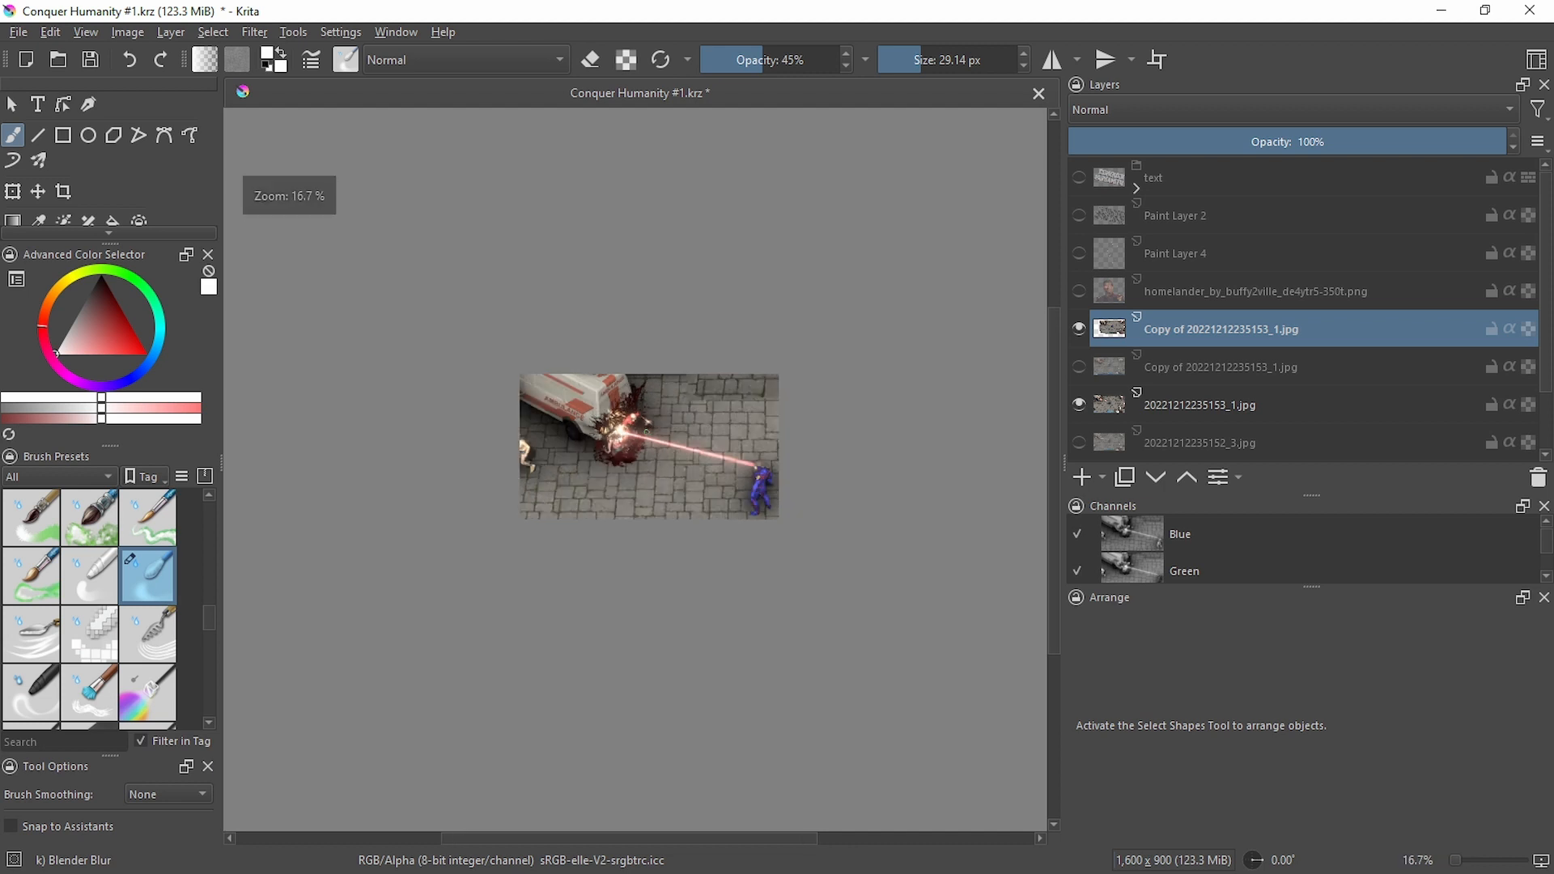
{"action": "scroll", "coordinate": [646, 431], "scroll_direction": "down", "scroll_amount": 1}
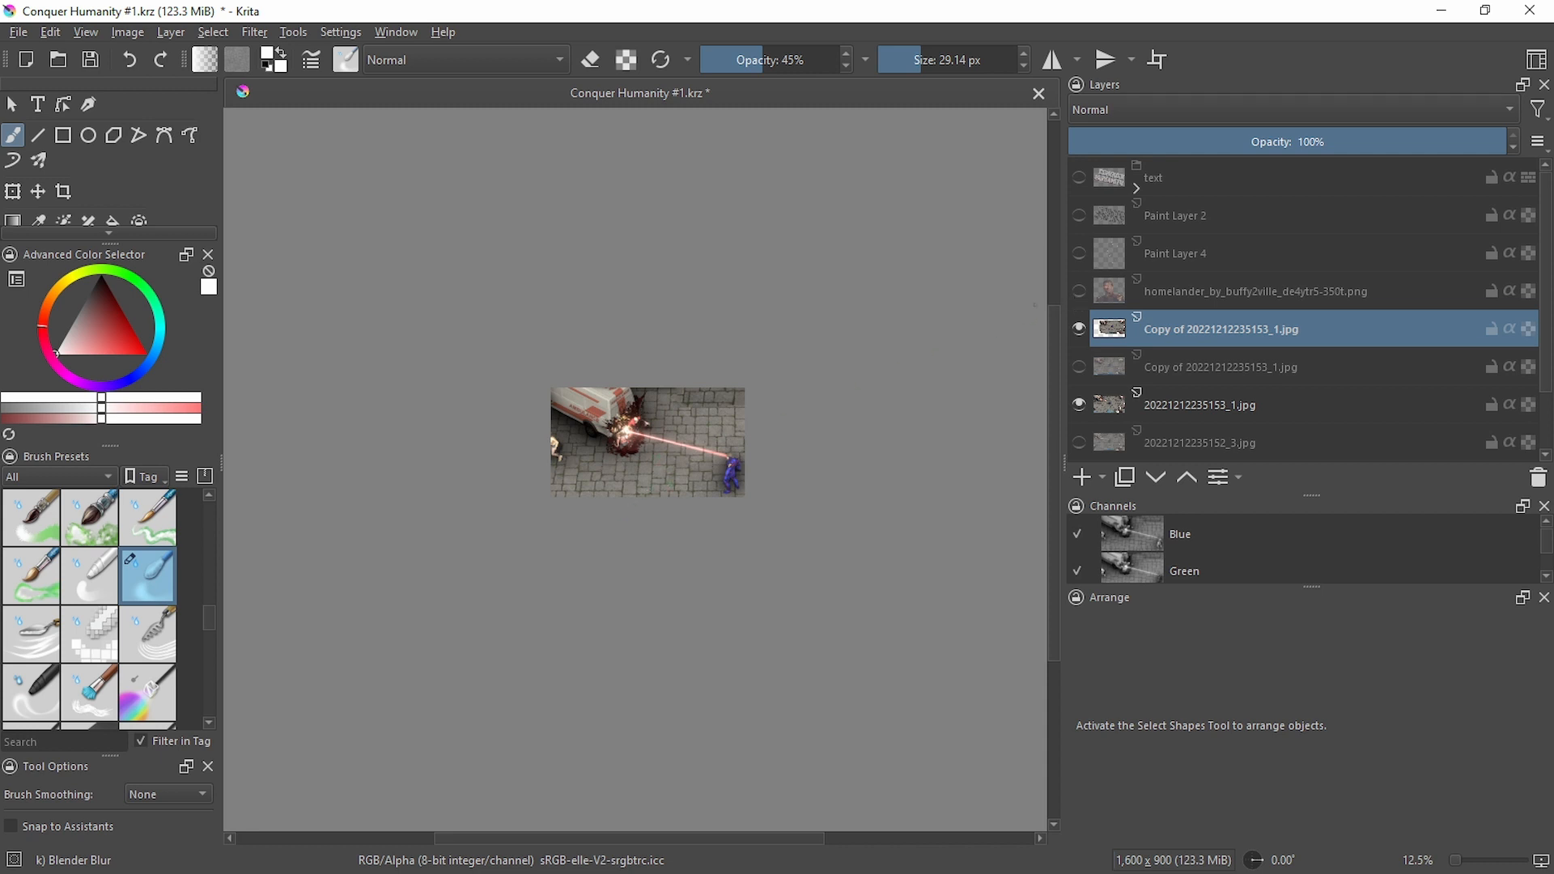
{"action": "scroll", "coordinate": [718, 396], "scroll_direction": "up", "scroll_amount": 2}
{"action": "scroll", "coordinate": [690, 421], "scroll_direction": "up", "scroll_amount": 1}
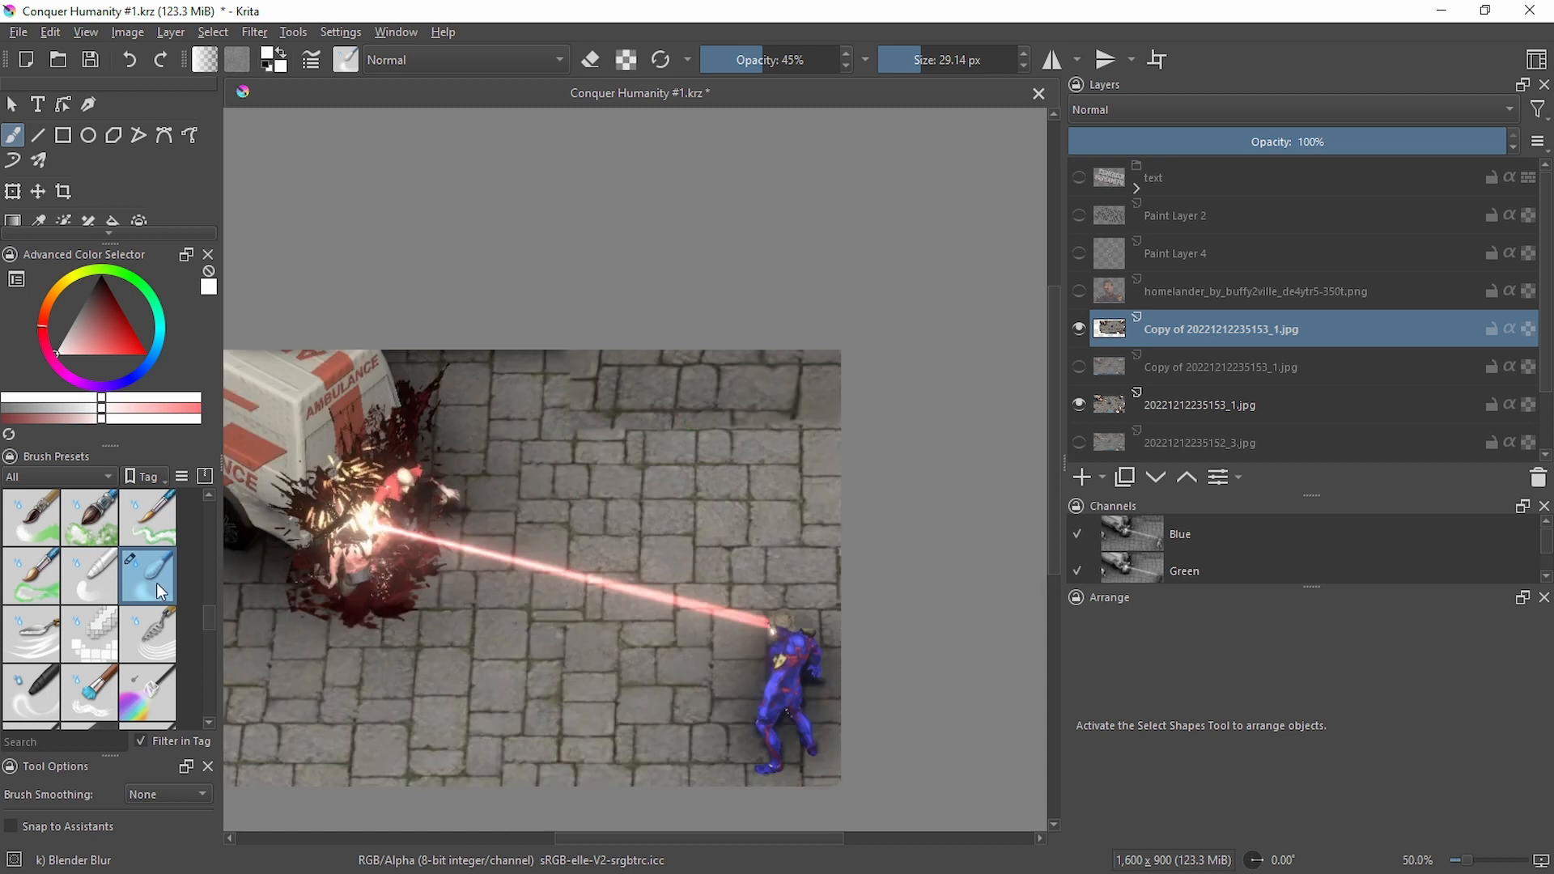
{"action": "mouse_move", "coordinate": [157, 584]}
{"action": "scroll", "coordinate": [830, 350], "scroll_direction": "up", "scroll_amount": 3}
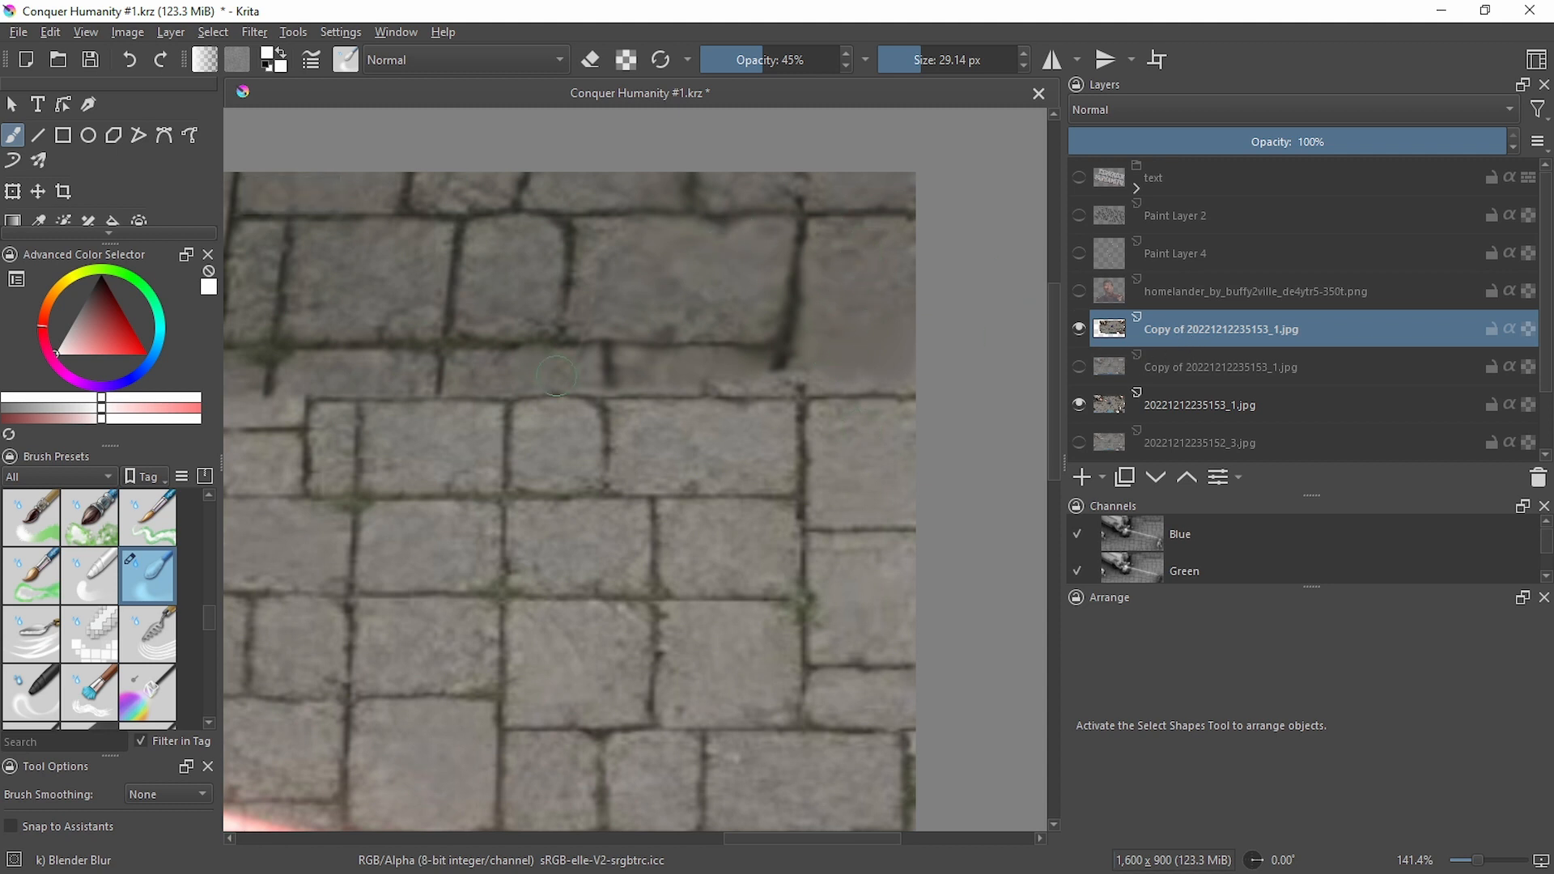
{"action": "left_click_drag", "start_coordinate": [556, 374], "coordinate": [674, 440]}
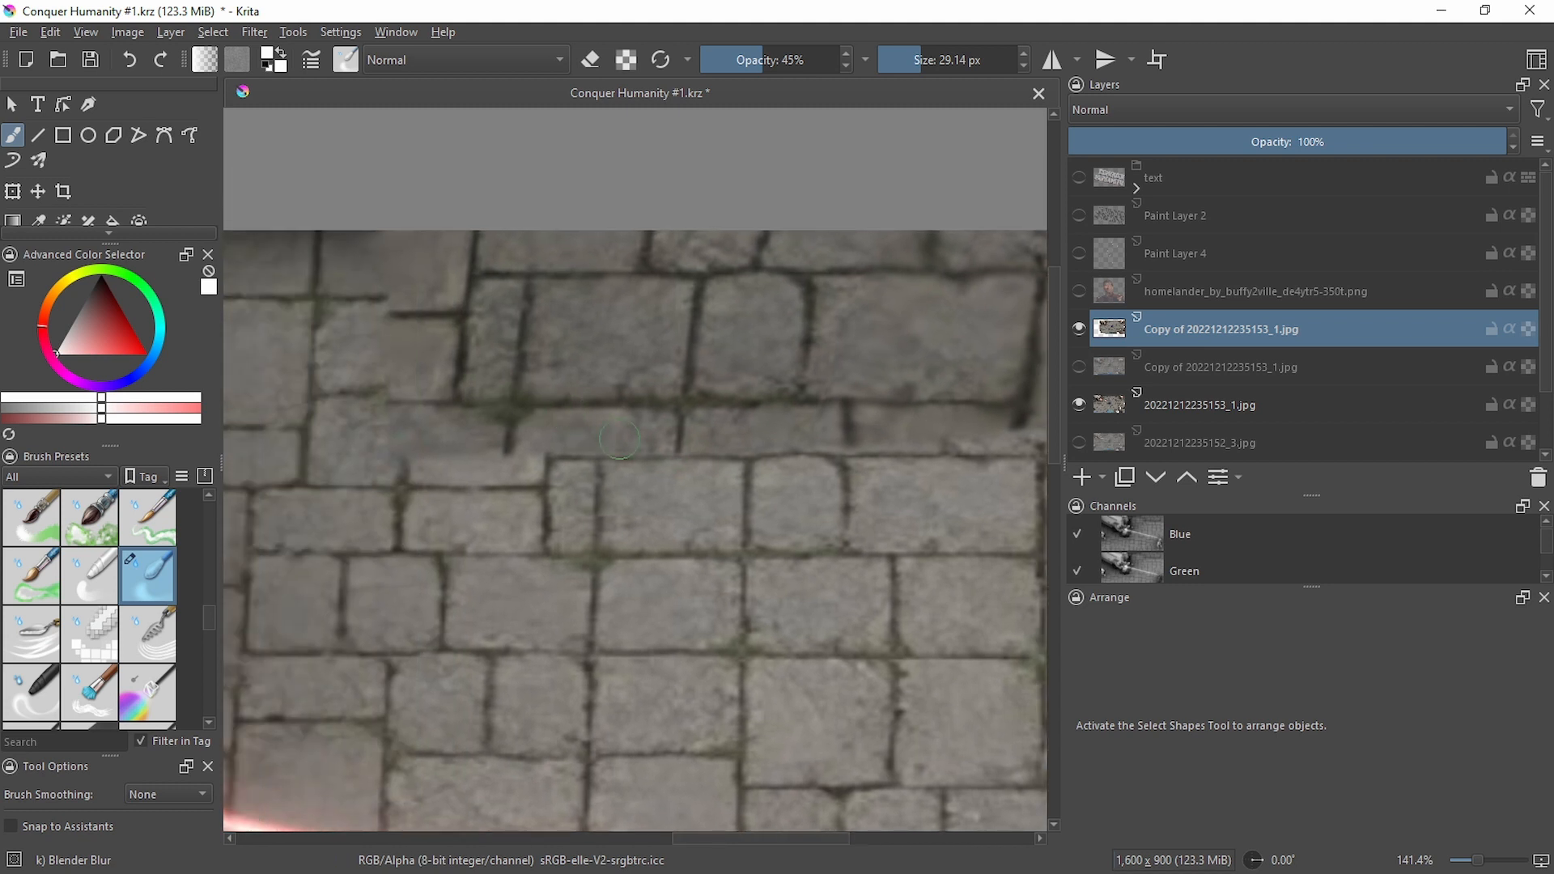
{"action": "scroll", "coordinate": [619, 438], "scroll_direction": "down", "scroll_amount": 4}
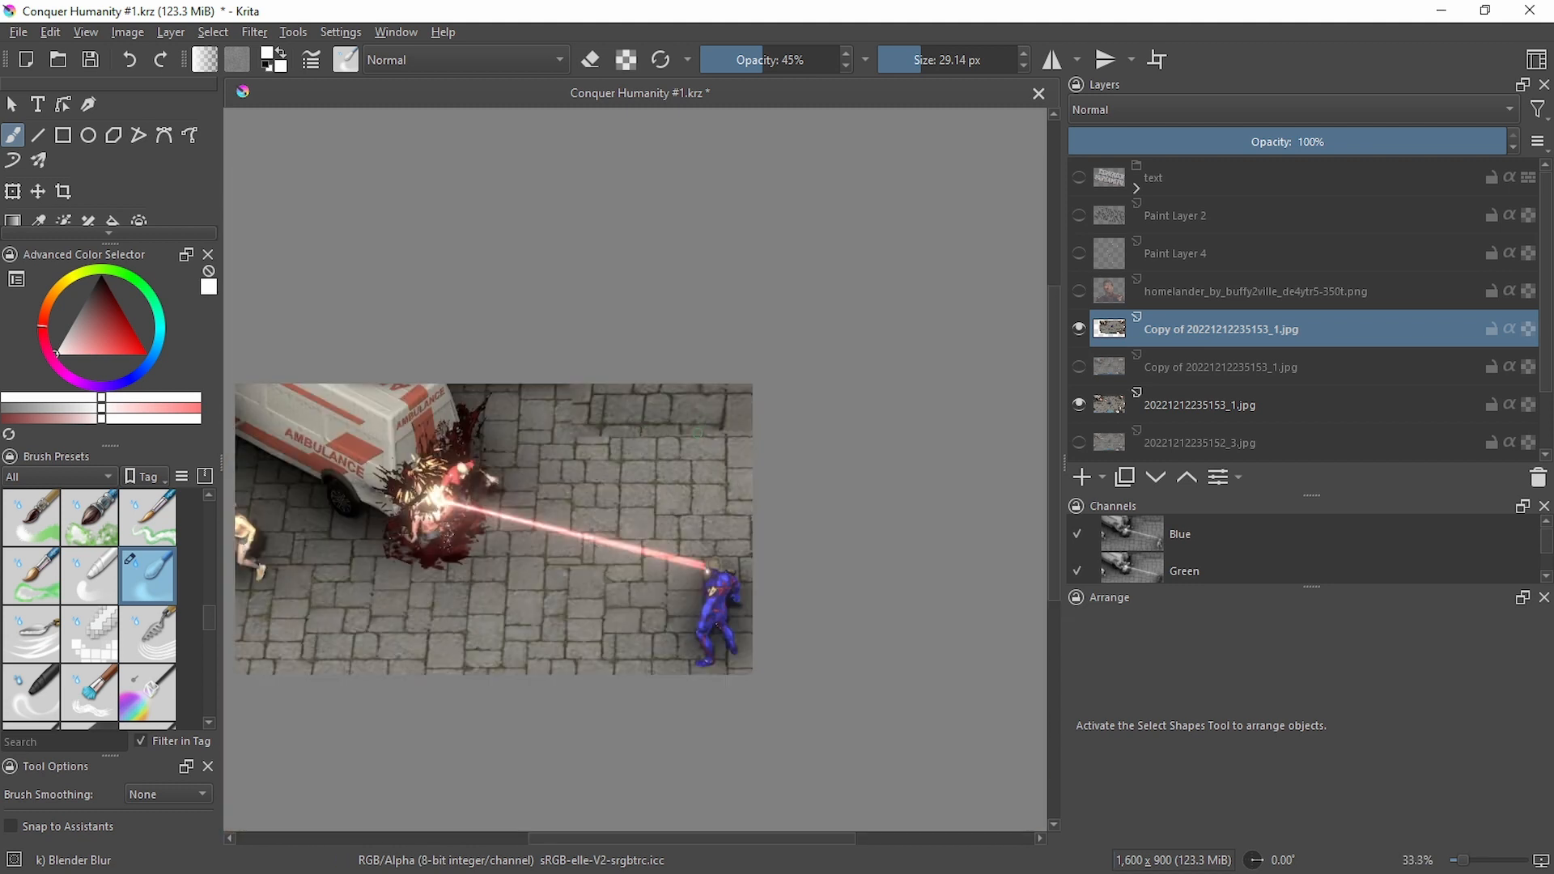
{"action": "scroll", "coordinate": [953, 429], "scroll_direction": "down", "scroll_amount": 1}
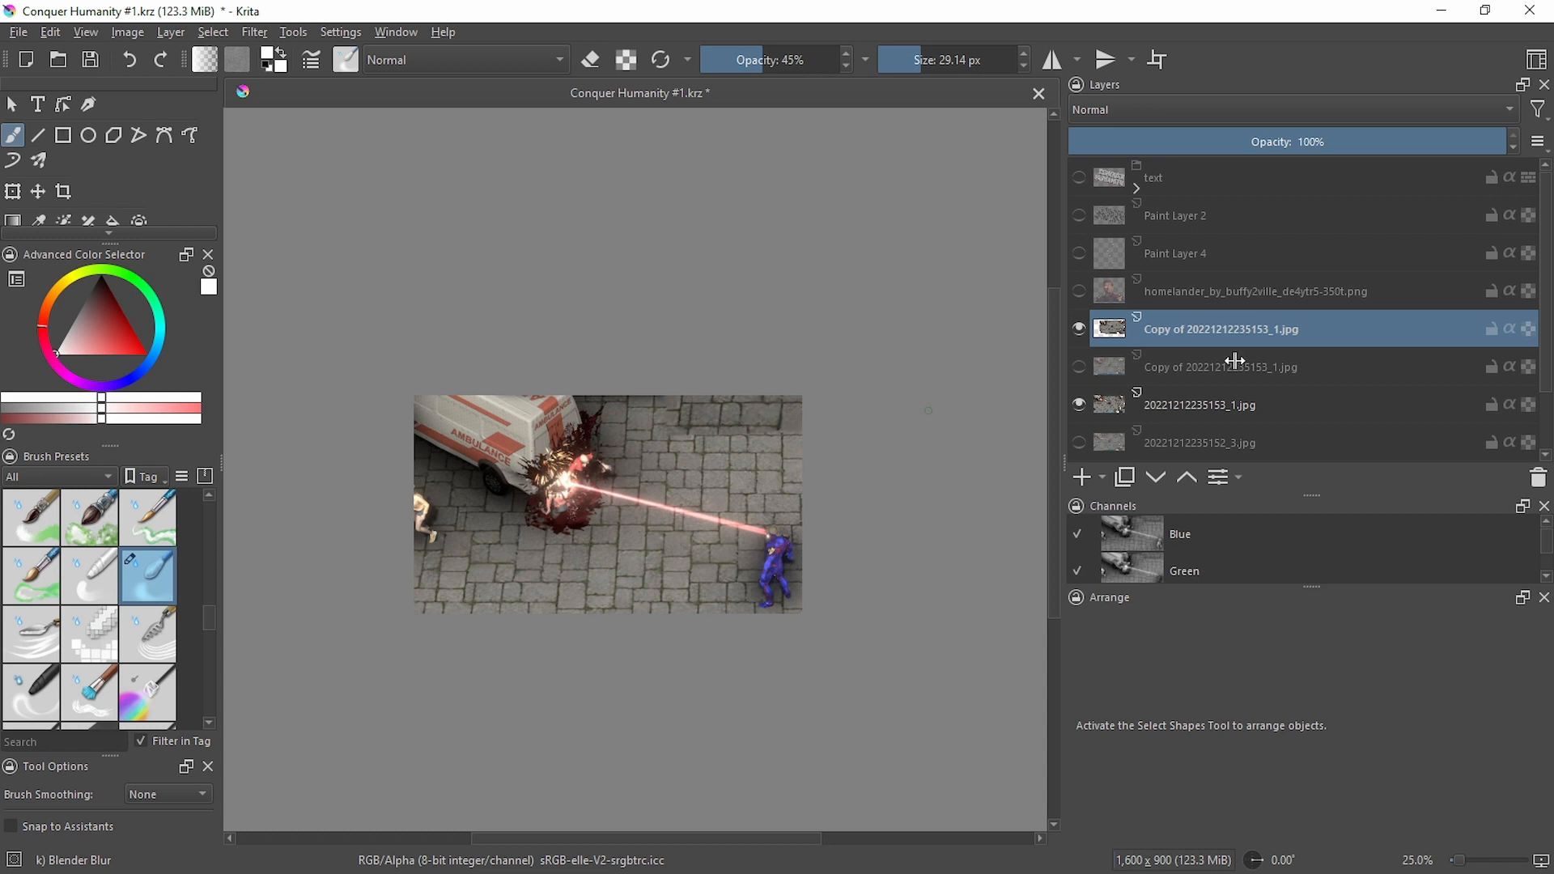
Show the homelander_by_buffy2ville_de4ytr5-350t.png layer over the pavement scene and check its placement in the thumbnail
{"action": "mouse_move", "coordinate": [1081, 293]}
{"action": "left_click", "coordinate": [1079, 291]}
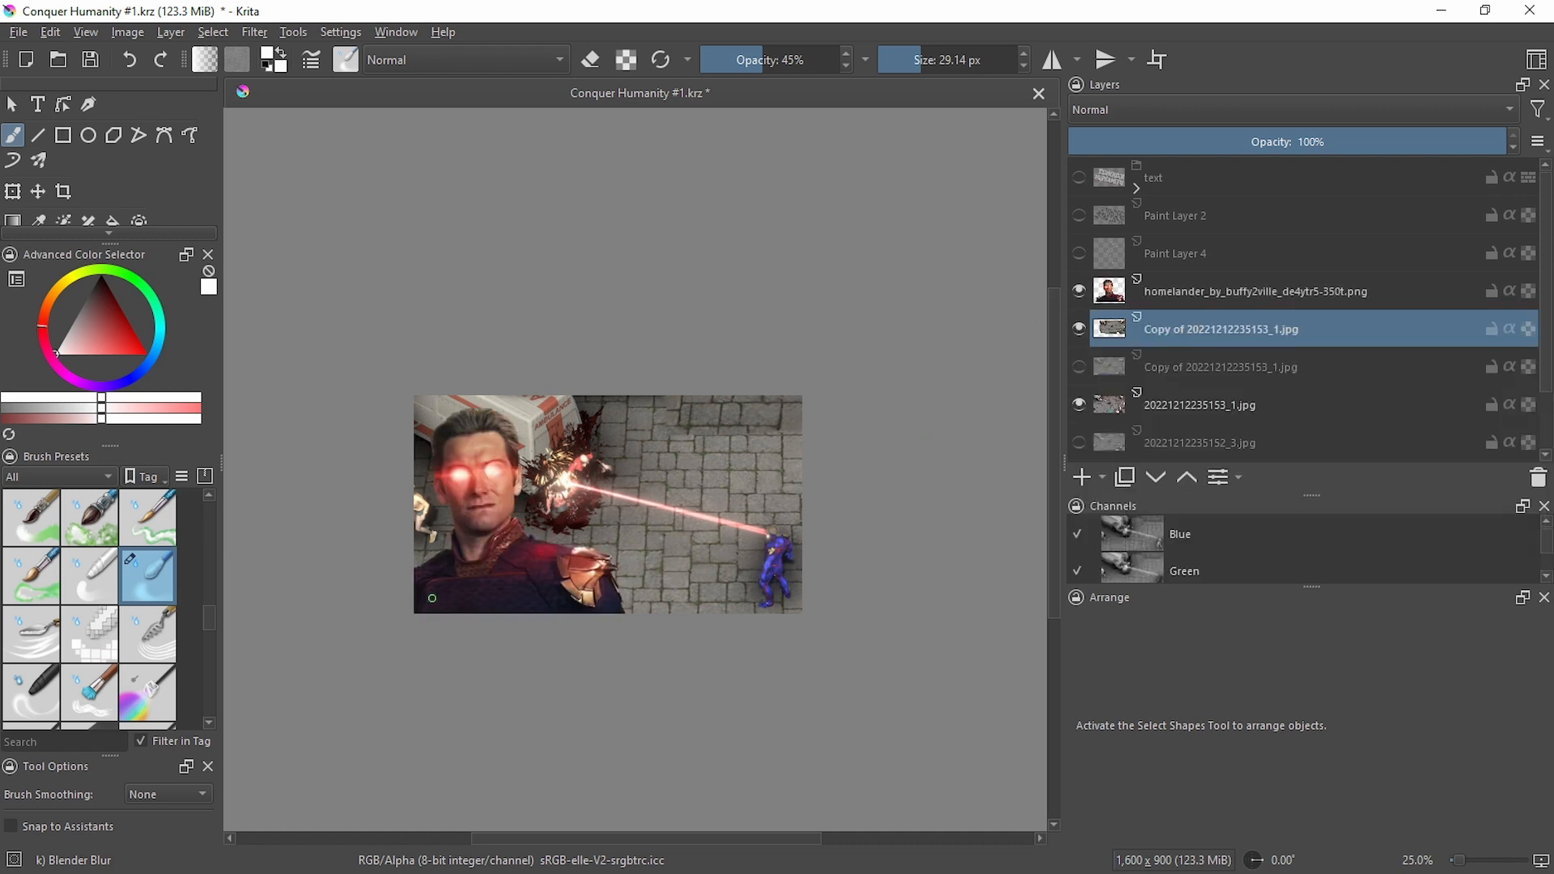
{"action": "scroll", "coordinate": [442, 533], "scroll_direction": "up", "scroll_amount": 1}
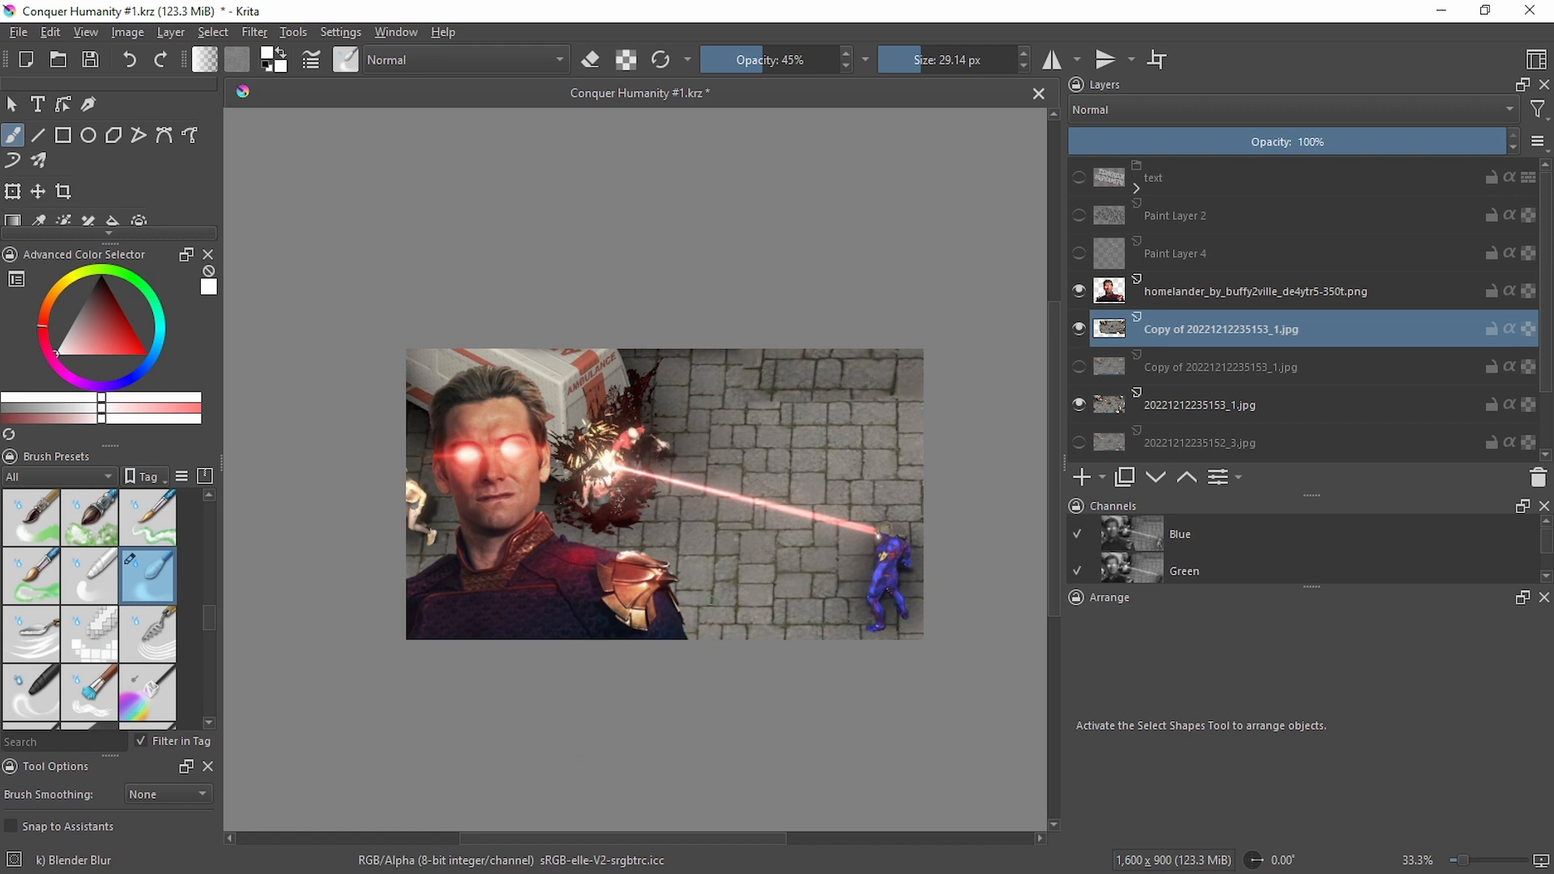
{"action": "left_click_drag", "start_coordinate": [710, 600], "coordinate": [695, 578]}
{"action": "left_click_drag", "start_coordinate": [548, 550], "coordinate": [578, 548]}
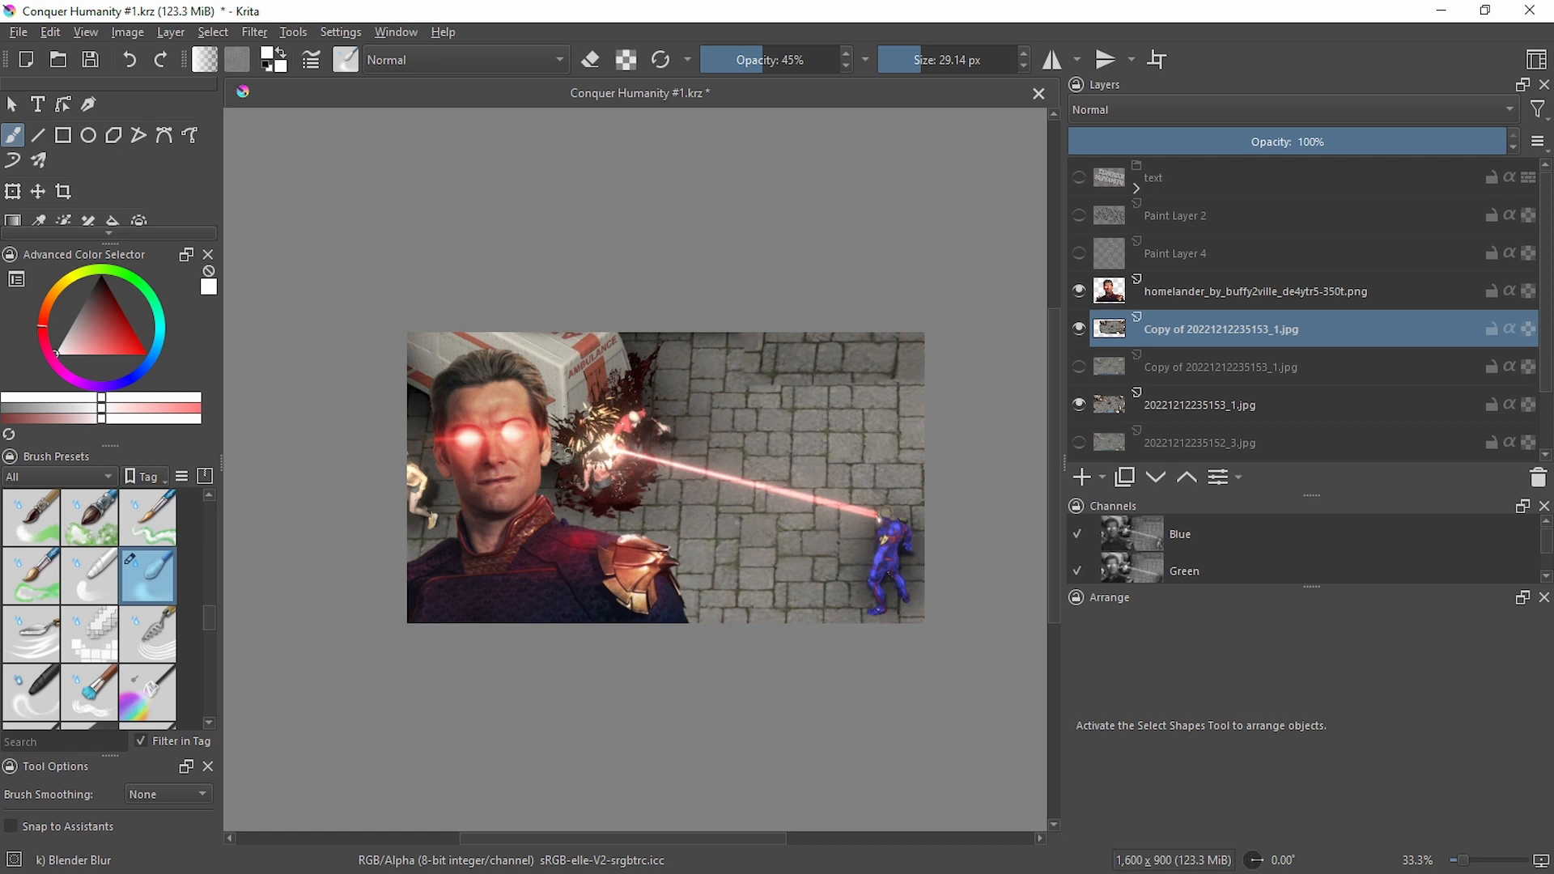
Switch to the Chrome window with the Homelander image search and close its three squid search tabs
{"action": "key", "text": "super"}
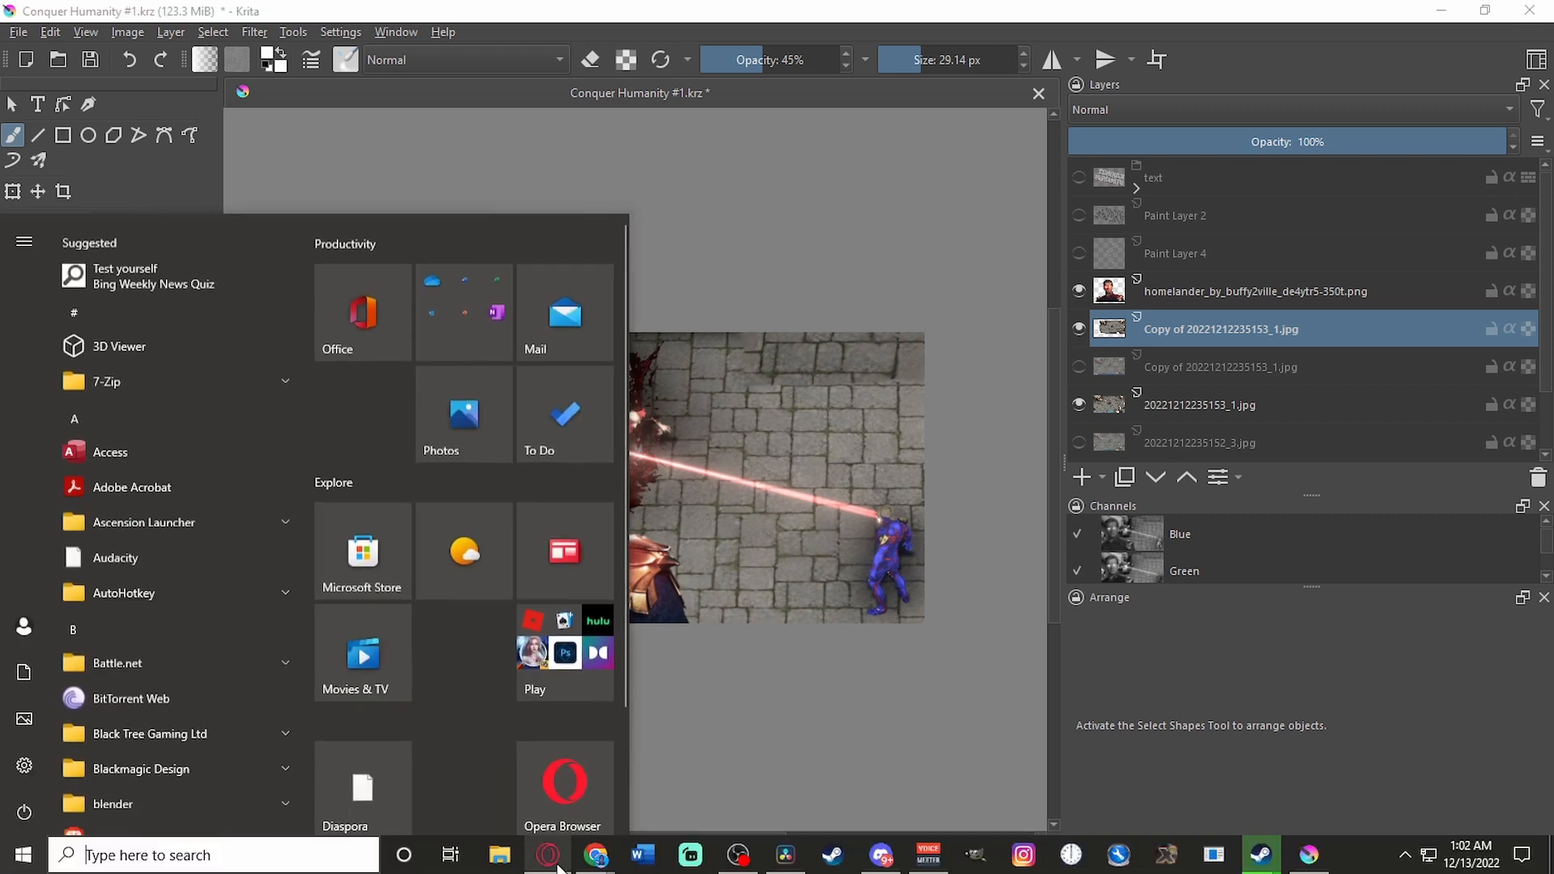
{"action": "mouse_move", "coordinate": [596, 854]}
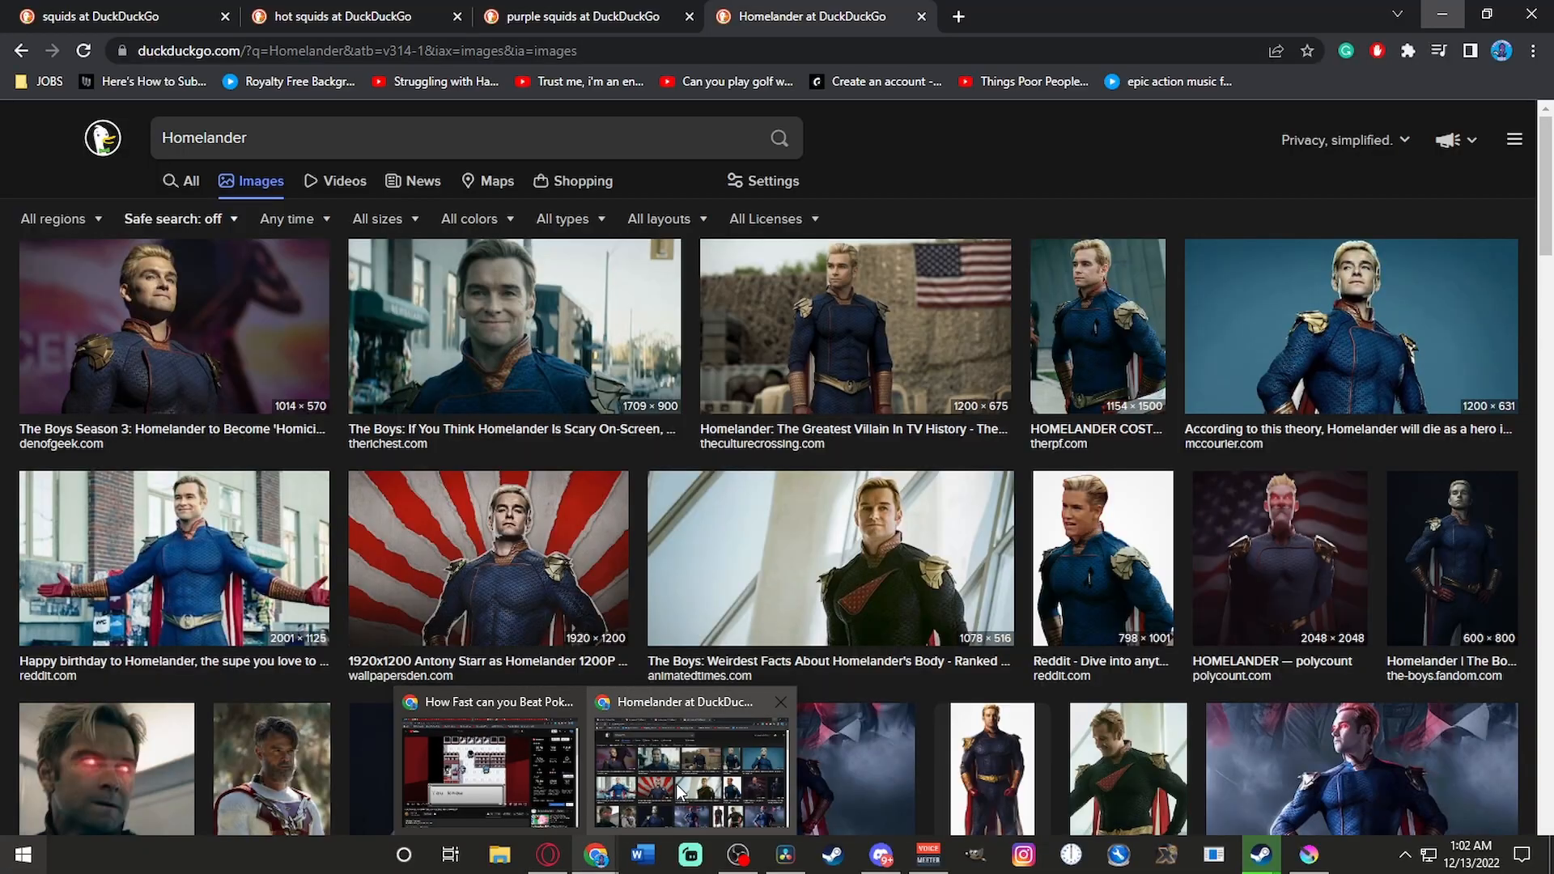
{"action": "left_click", "coordinate": [680, 793]}
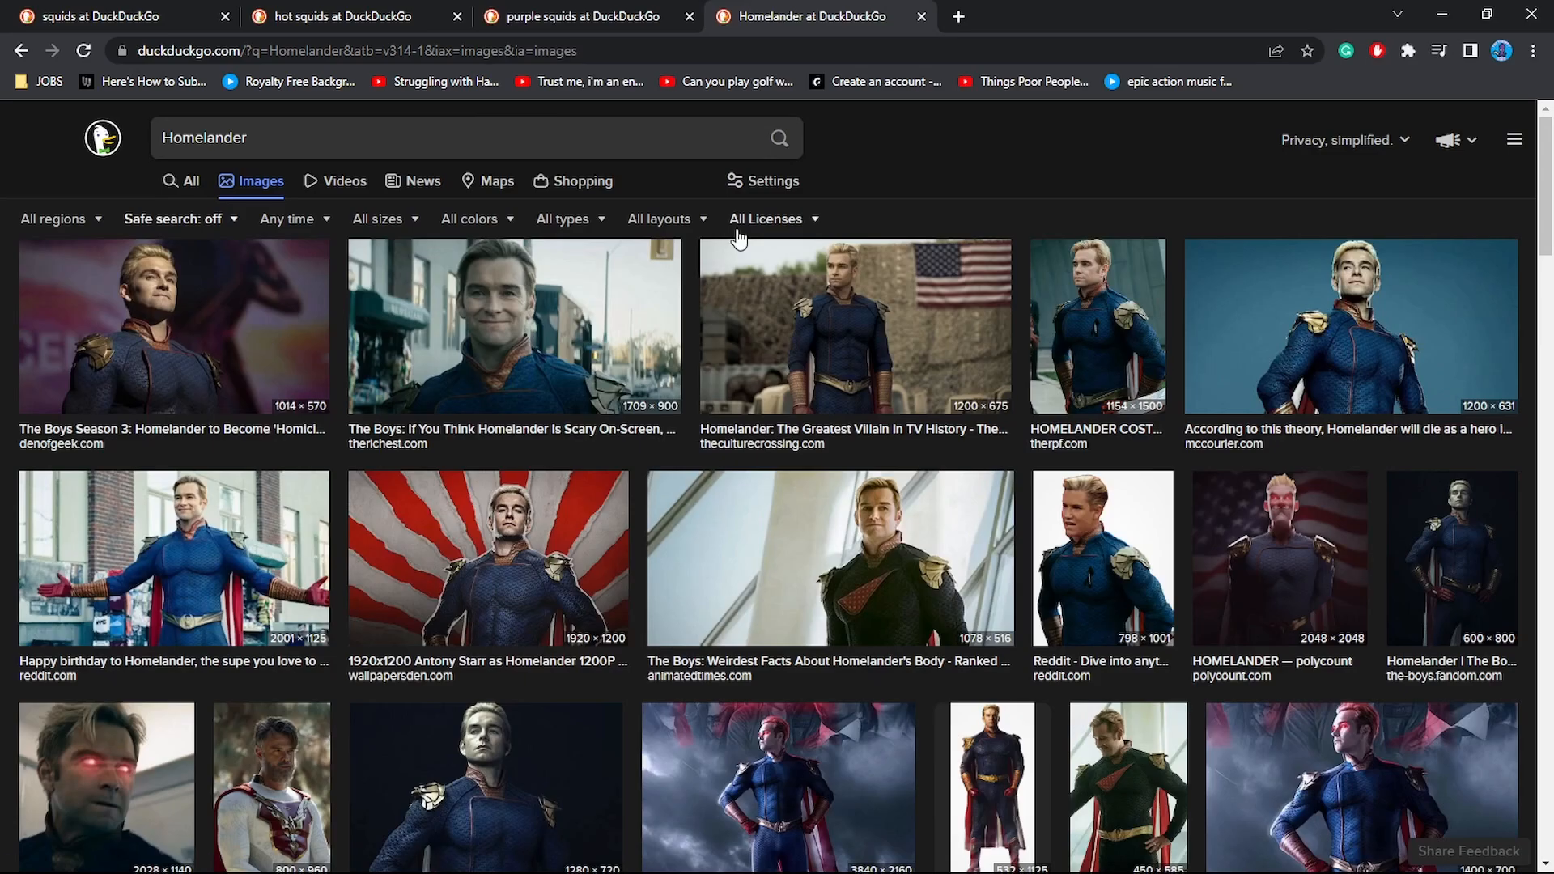
{"action": "left_click", "coordinate": [139, 14]}
{"action": "left_click", "coordinate": [567, 17]}
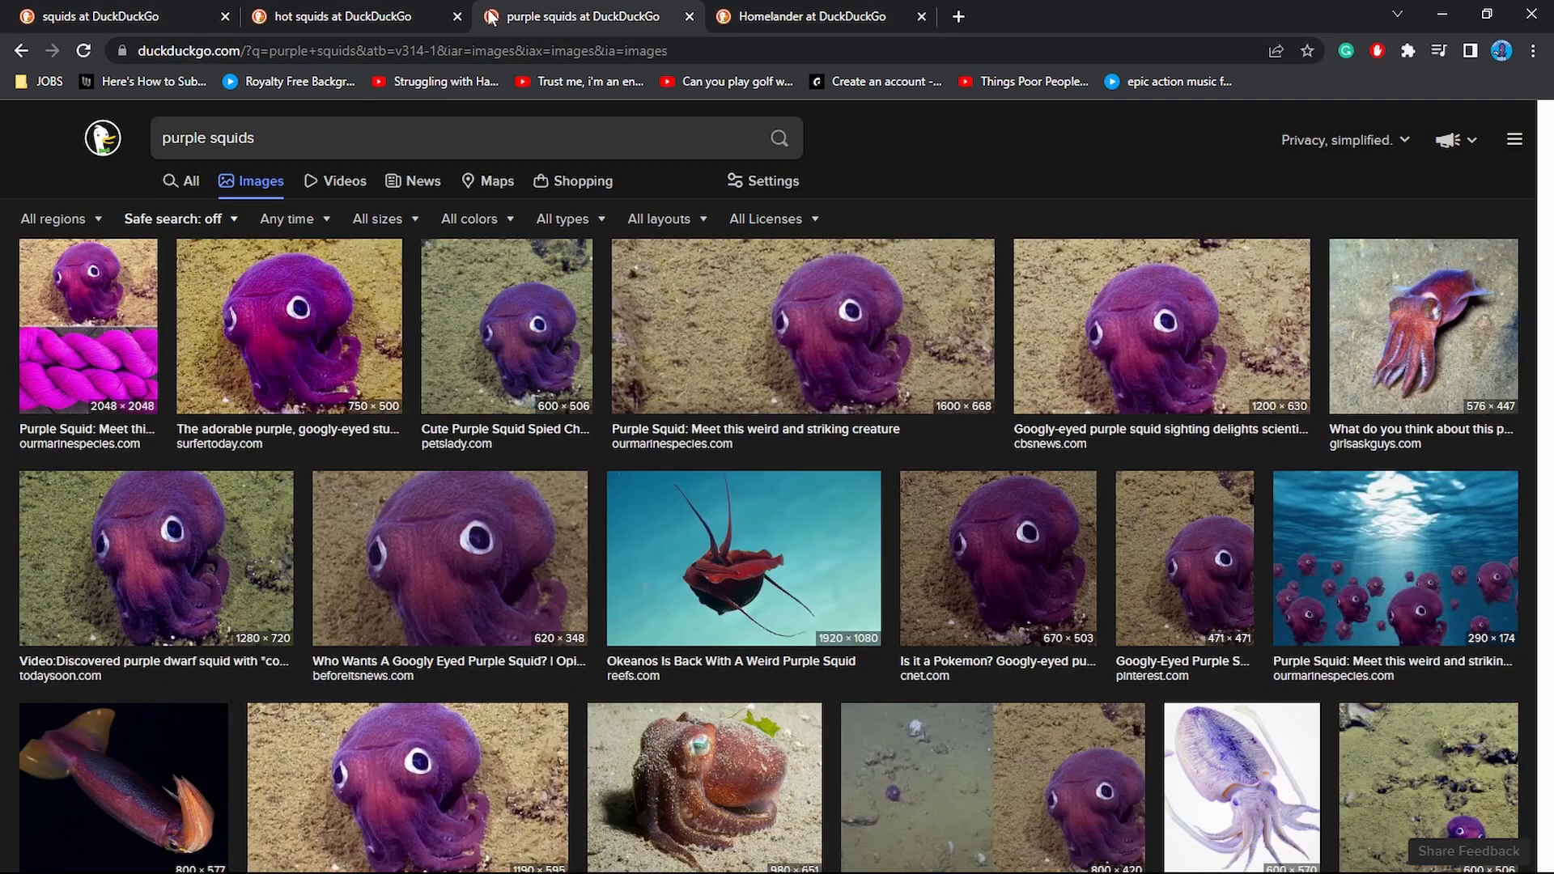
{"action": "left_click", "coordinate": [154, 12]}
{"action": "left_click", "coordinate": [241, 22]}
{"action": "left_click", "coordinate": [228, 18]}
{"action": "left_click", "coordinate": [229, 18]}
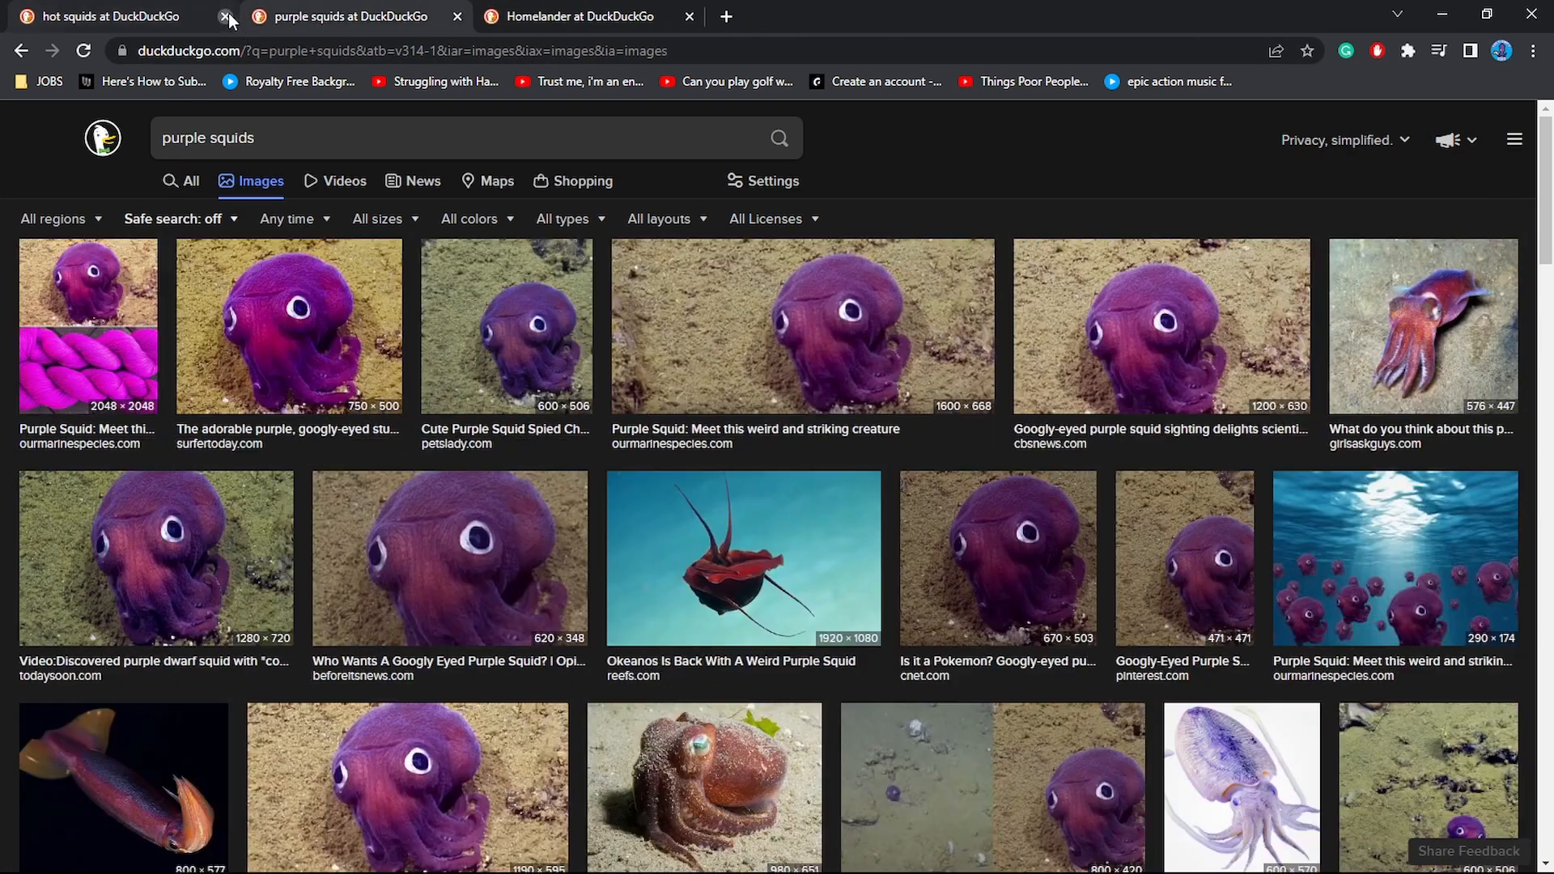
{"action": "left_click", "coordinate": [228, 18]}
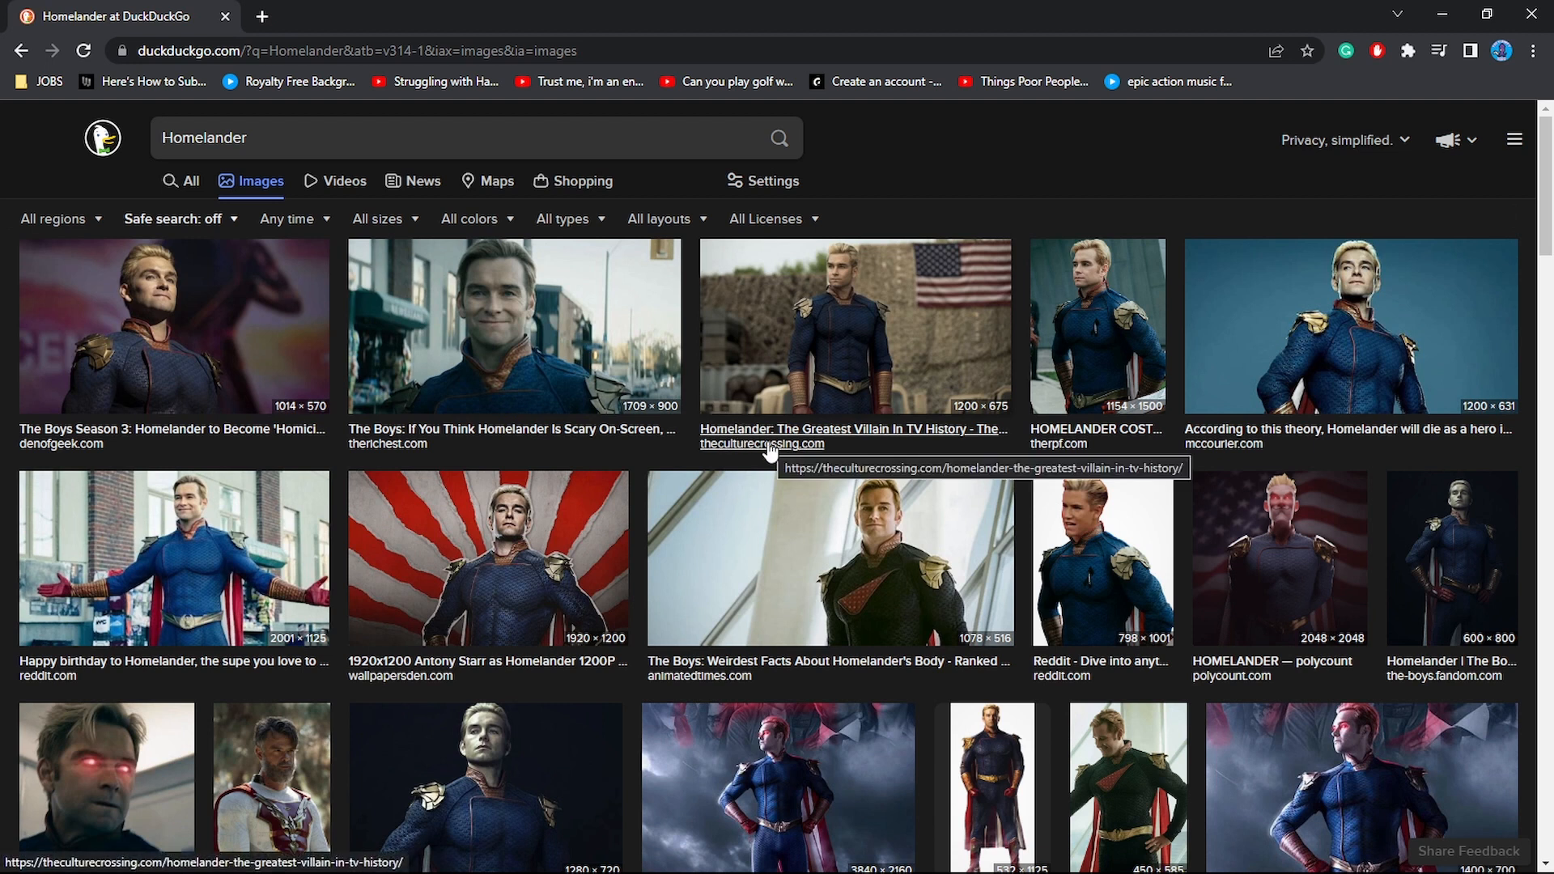
Look through the Homelander image results on DuckDuckGo for a character picture suitable for the thumbnail
{"action": "scroll", "coordinate": [622, 366], "scroll_direction": "down", "scroll_amount": 5}
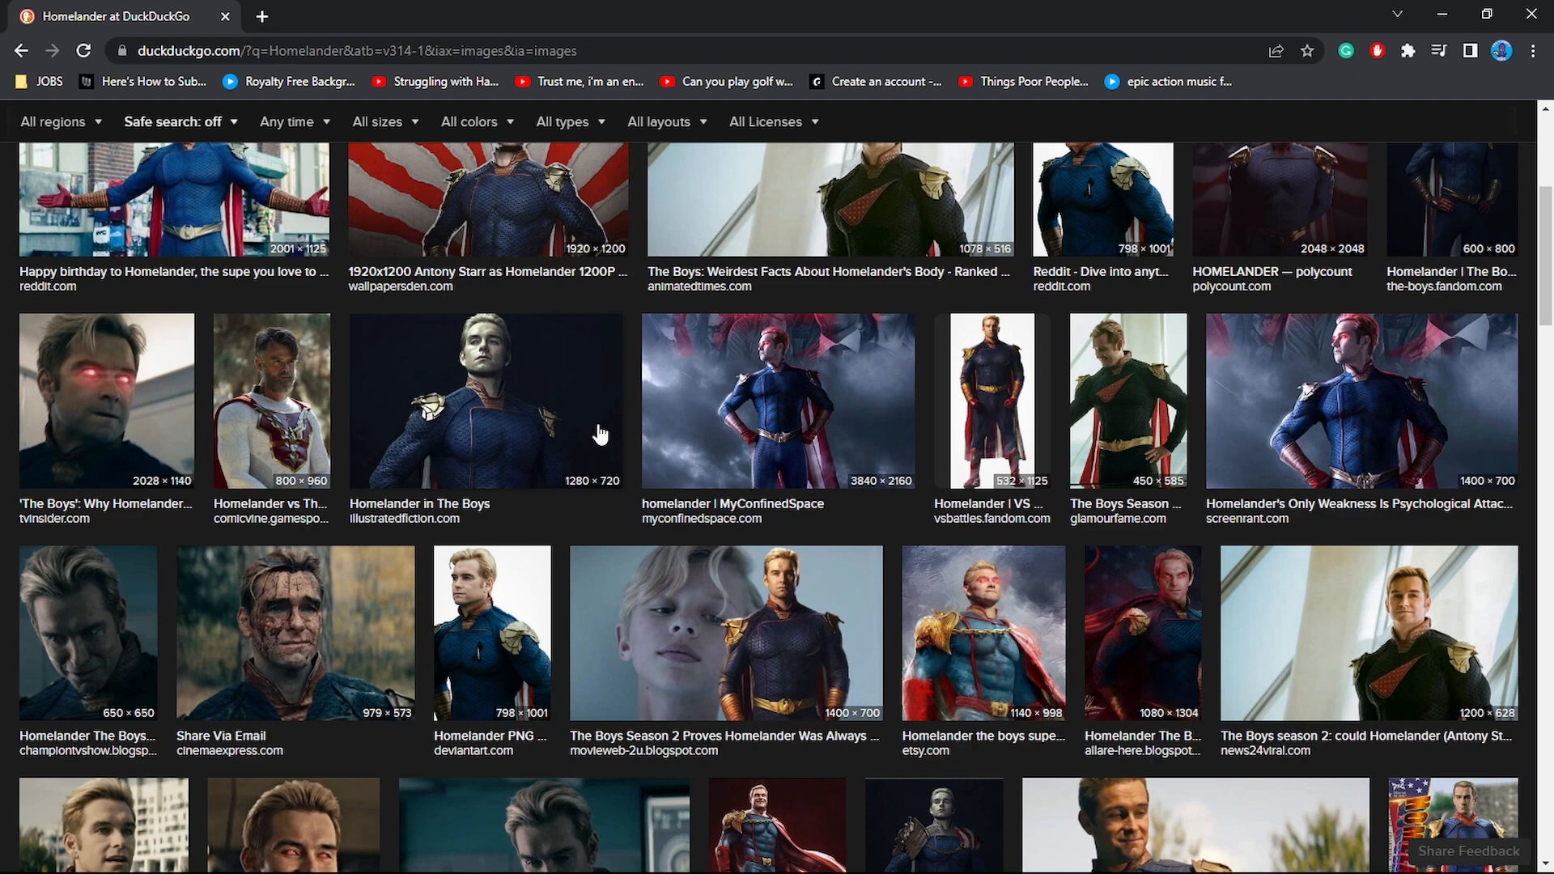
{"action": "scroll", "coordinate": [701, 445], "scroll_direction": "down", "scroll_amount": 5}
{"action": "scroll", "coordinate": [699, 446], "scroll_direction": "up", "scroll_amount": 5}
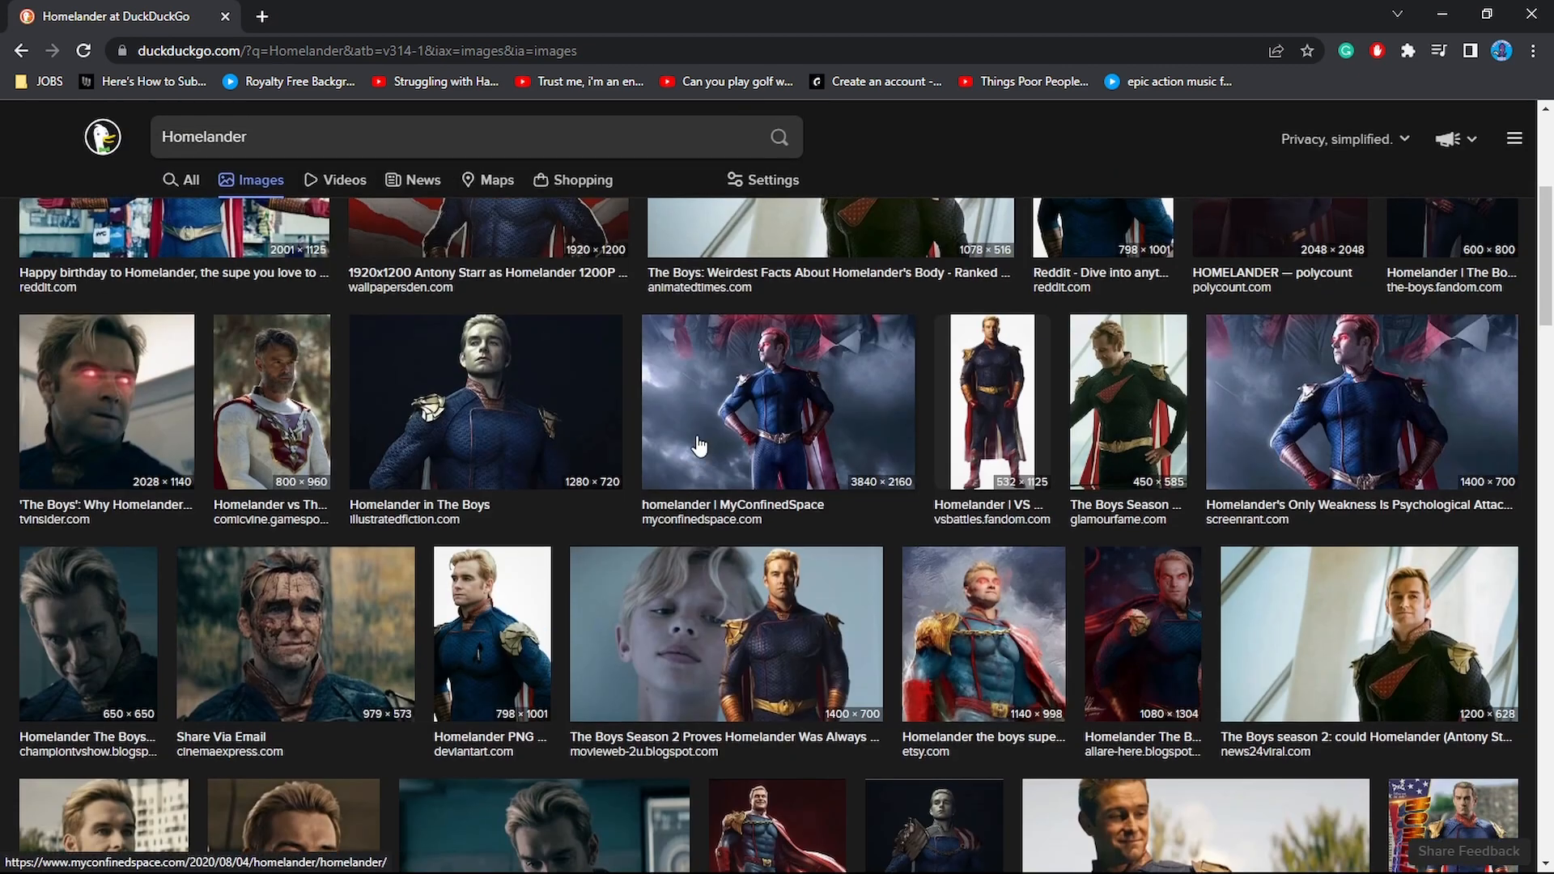
{"action": "scroll", "coordinate": [527, 388], "scroll_direction": "up", "scroll_amount": 5}
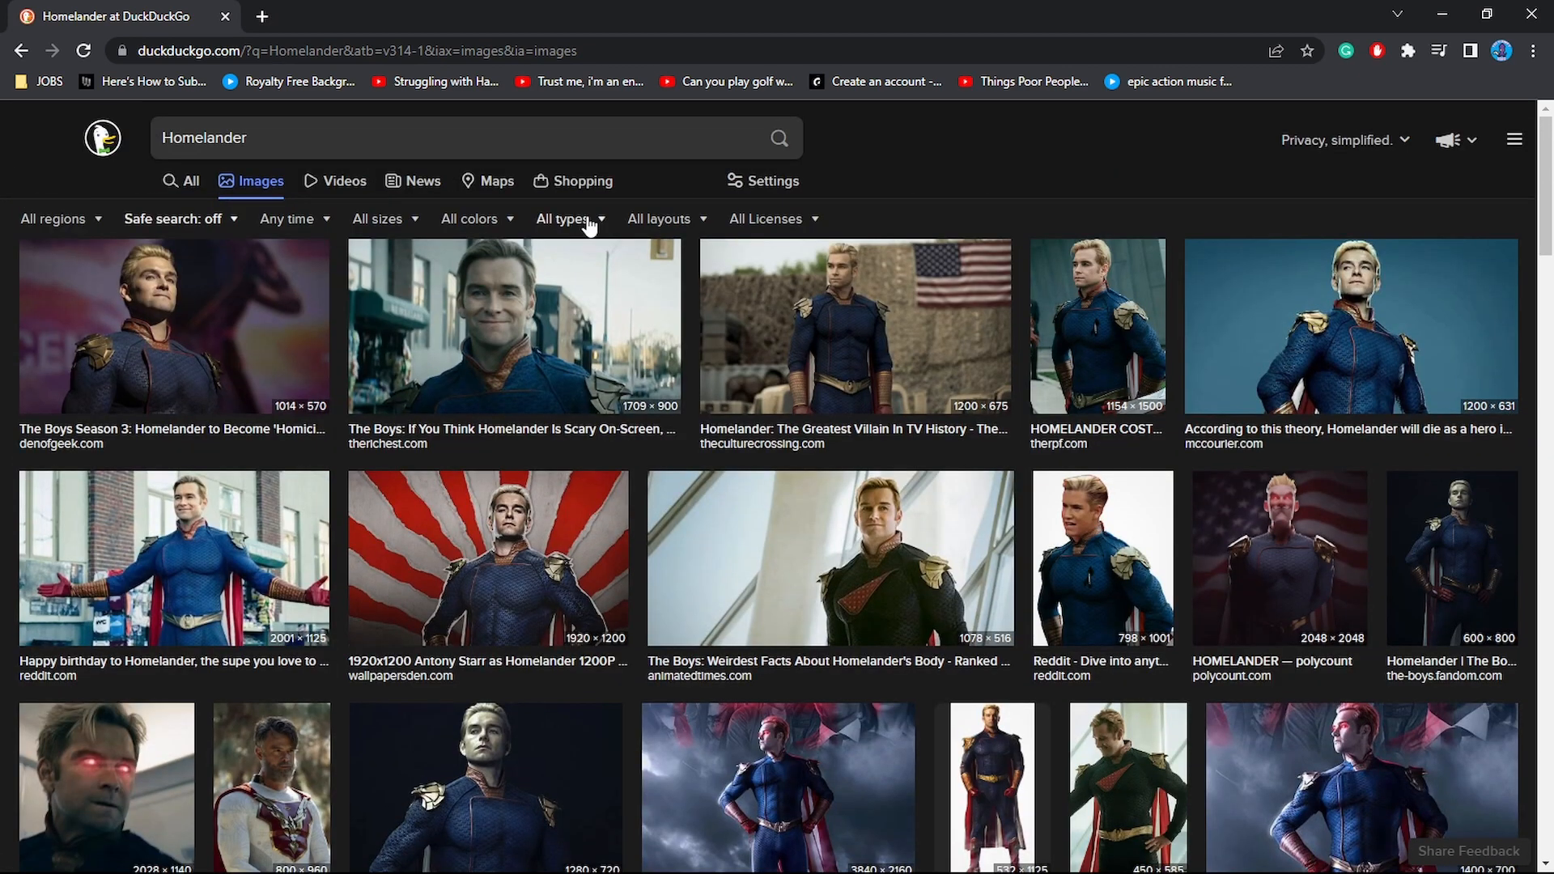
{"action": "scroll", "coordinate": [753, 400], "scroll_direction": "down", "scroll_amount": 6}
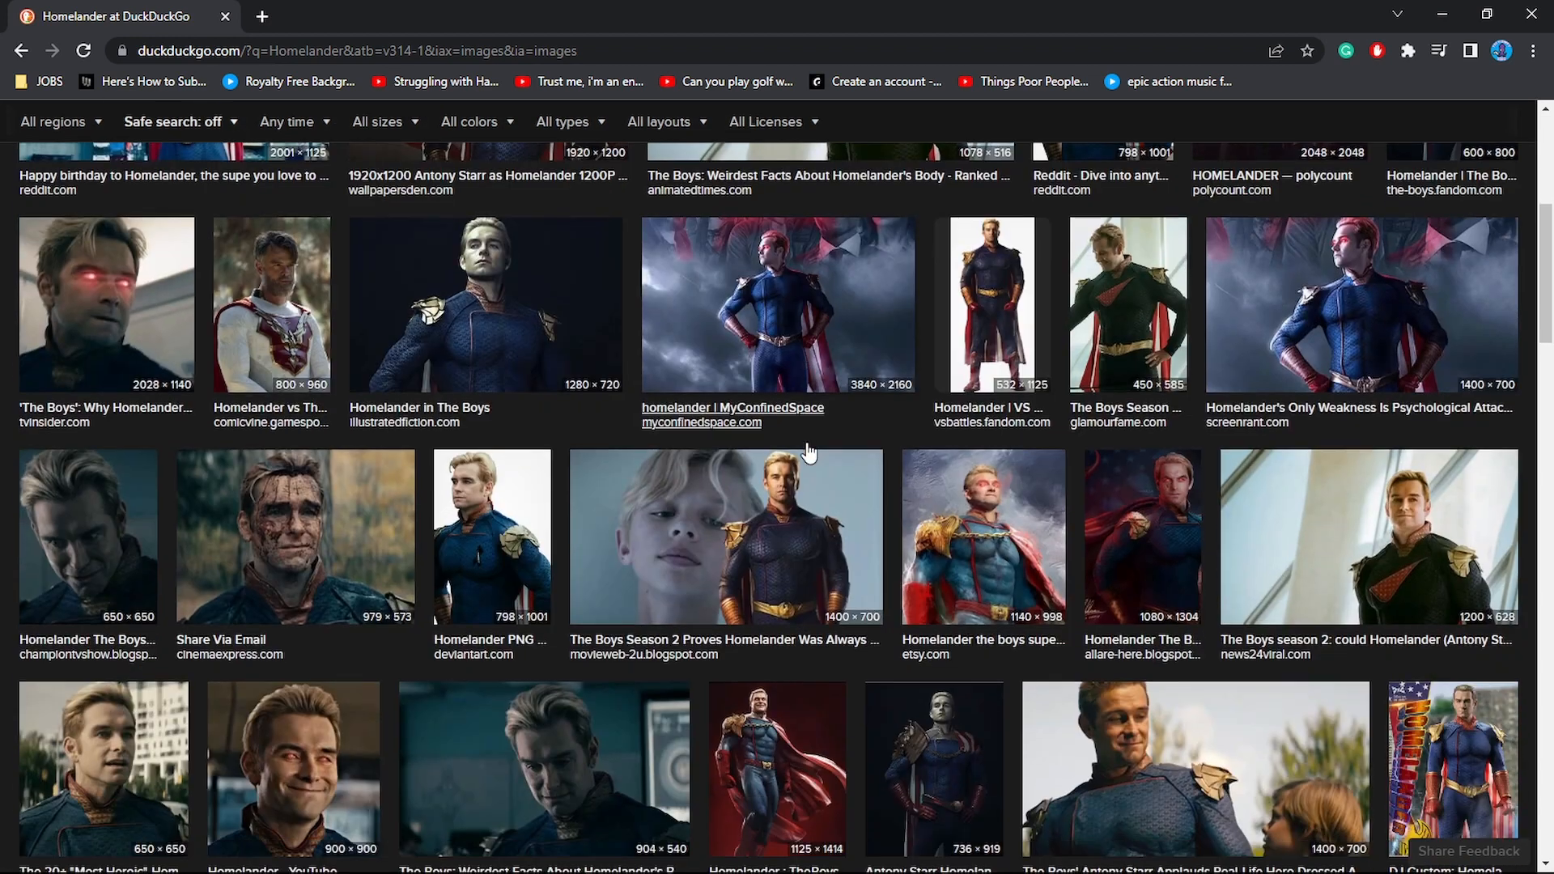
{"action": "scroll", "coordinate": [808, 452], "scroll_direction": "down", "scroll_amount": 6}
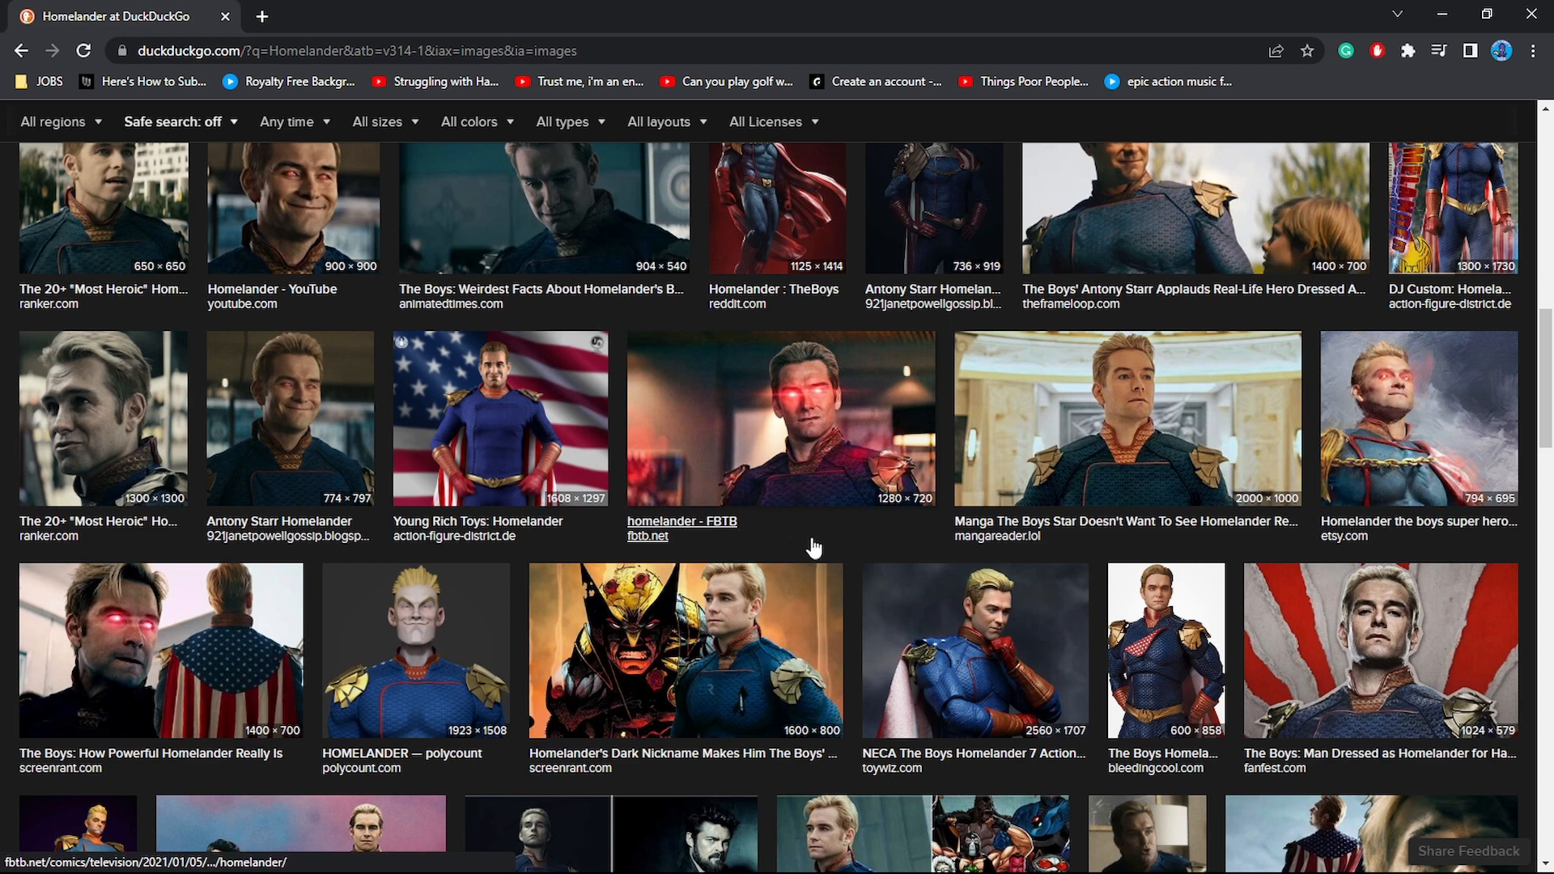
{"action": "scroll", "coordinate": [813, 548], "scroll_direction": "up", "scroll_amount": 10}
{"action": "scroll", "coordinate": [857, 518], "scroll_direction": "down", "scroll_amount": 8}
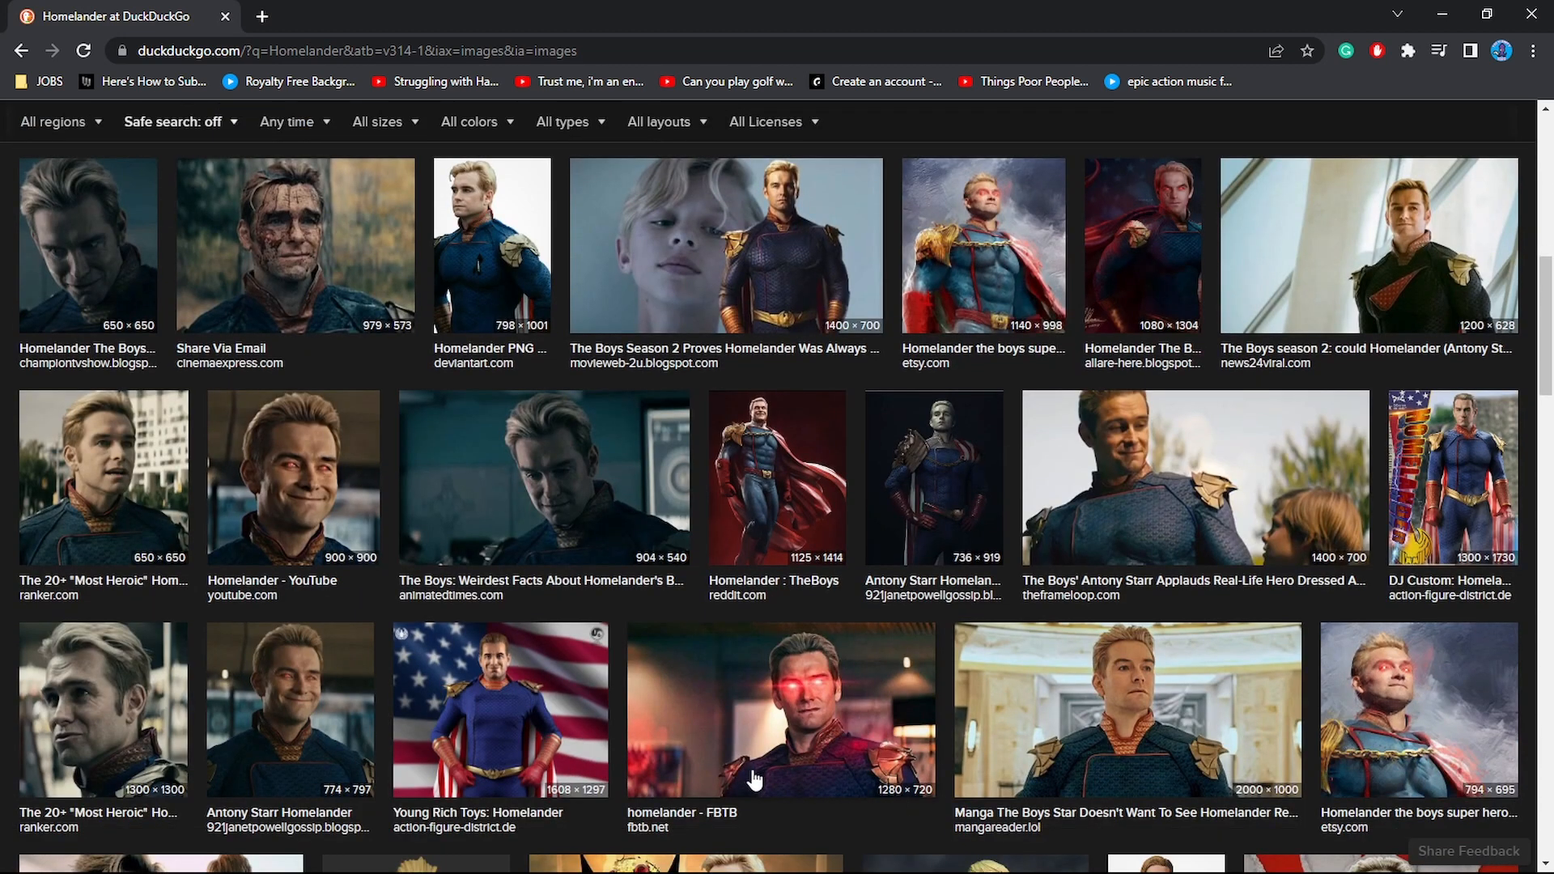
Filter the Homelander image results to transparent images and open the 979 × 769 DeviantArt picture with glowing red eyes
{"action": "scroll", "coordinate": [874, 737], "scroll_direction": "up", "scroll_amount": 5}
{"action": "scroll", "coordinate": [872, 735], "scroll_direction": "up", "scroll_amount": 4}
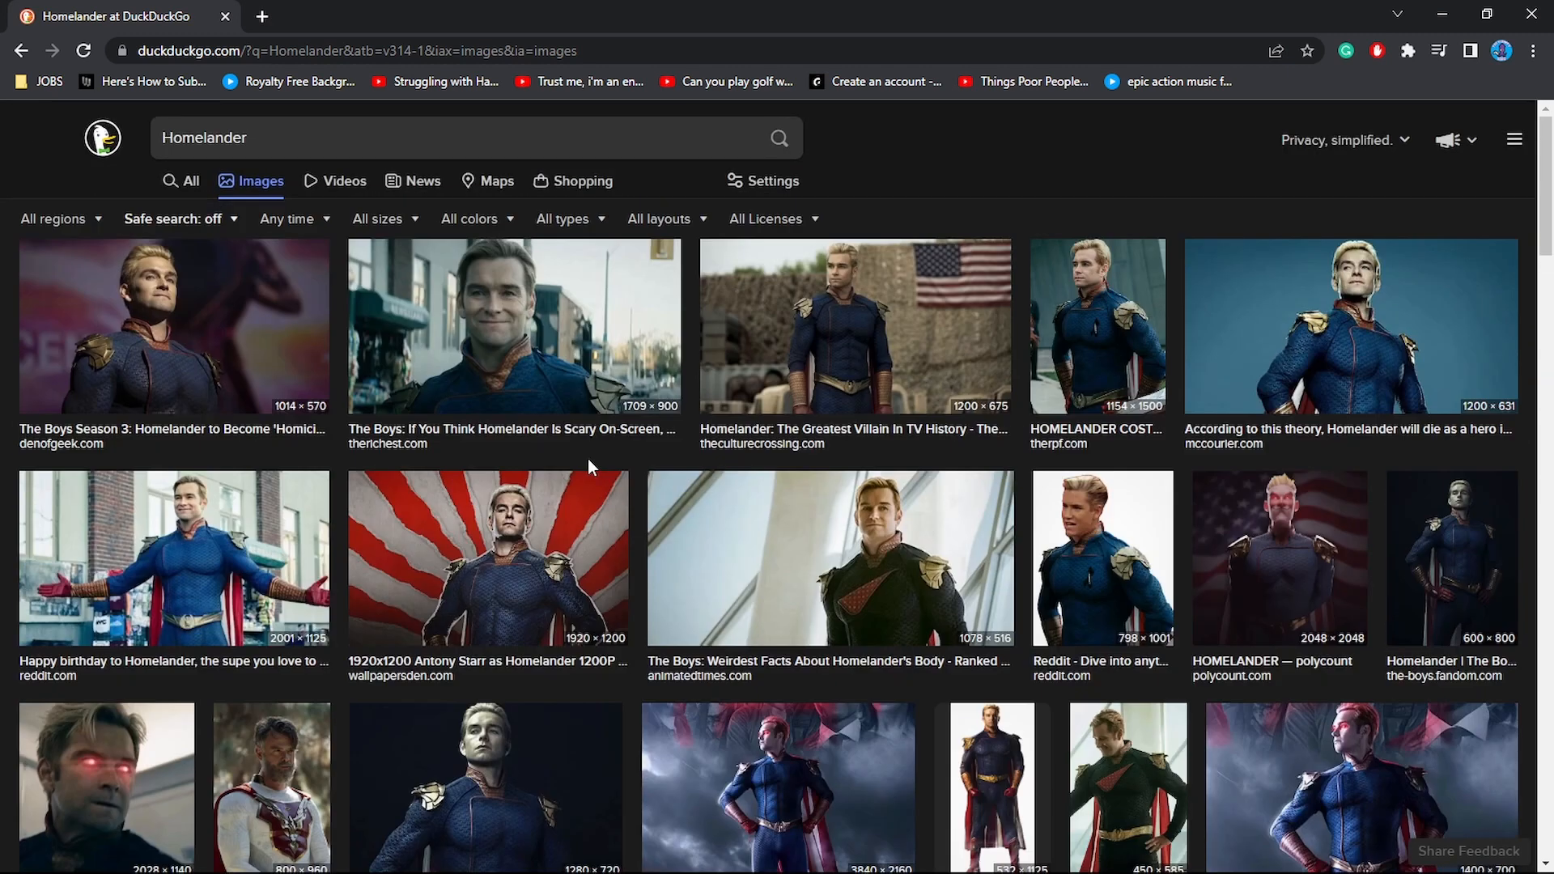
{"action": "left_click", "coordinate": [567, 219]}
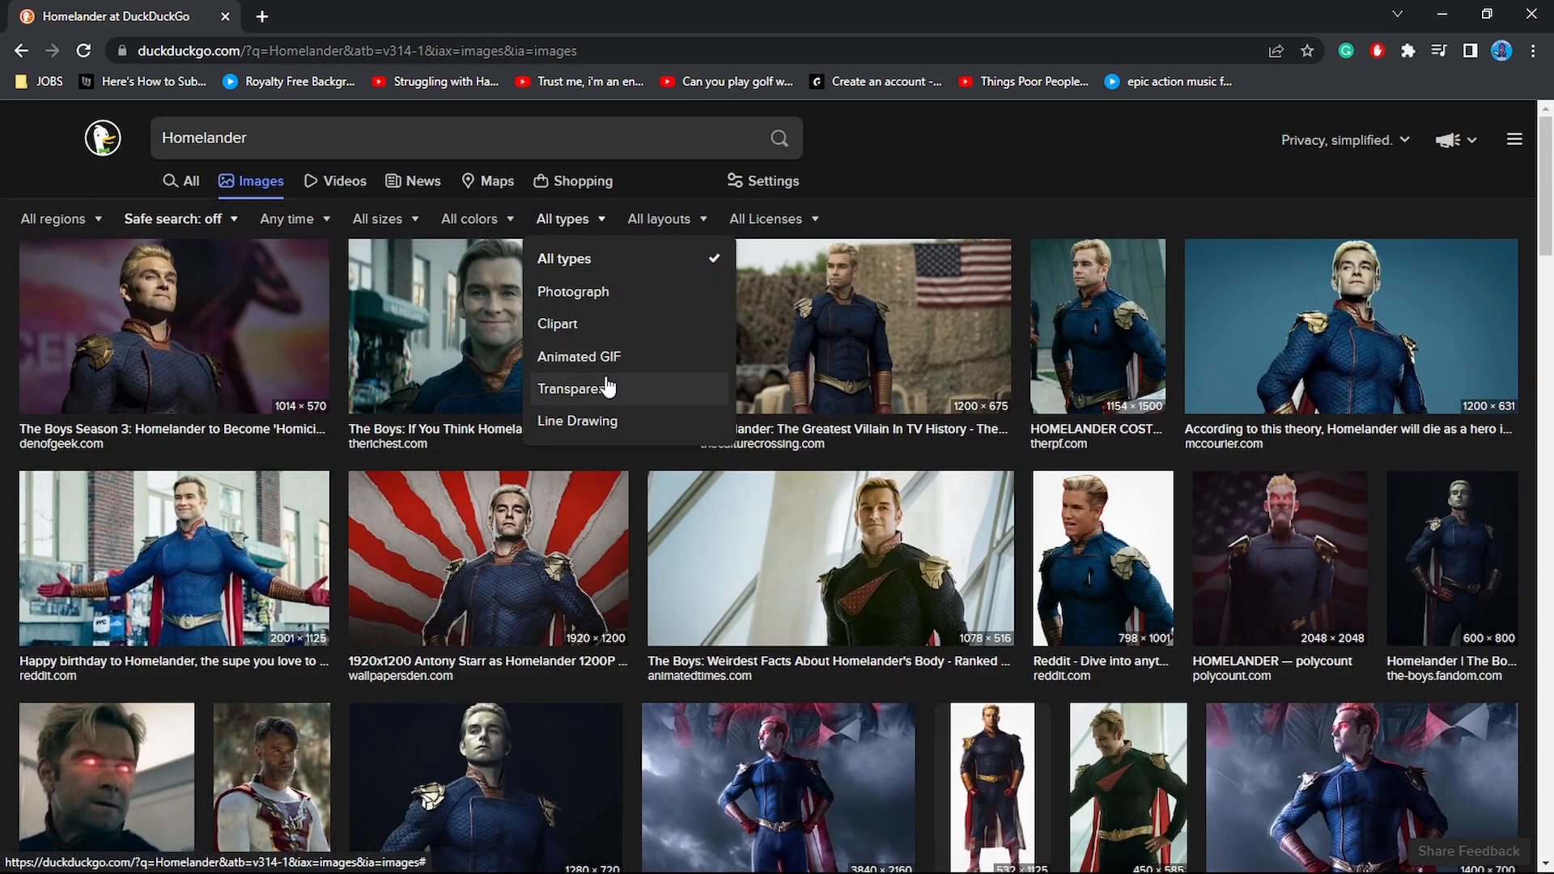
{"action": "left_click", "coordinate": [569, 386]}
{"action": "scroll", "coordinate": [931, 530], "scroll_direction": "down", "scroll_amount": 1}
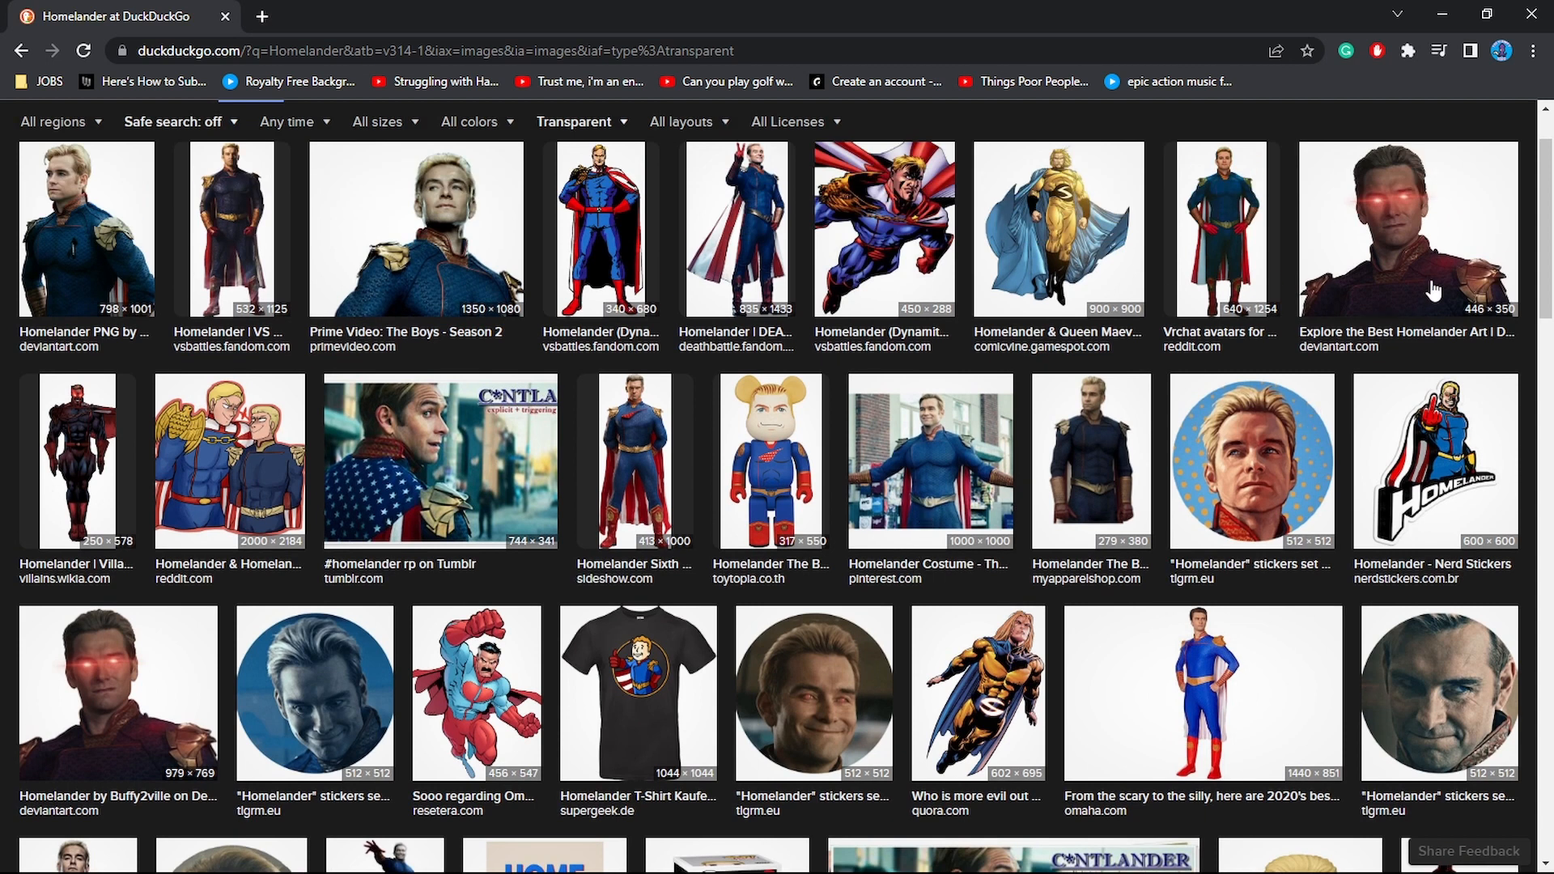
{"action": "left_click", "coordinate": [117, 700]}
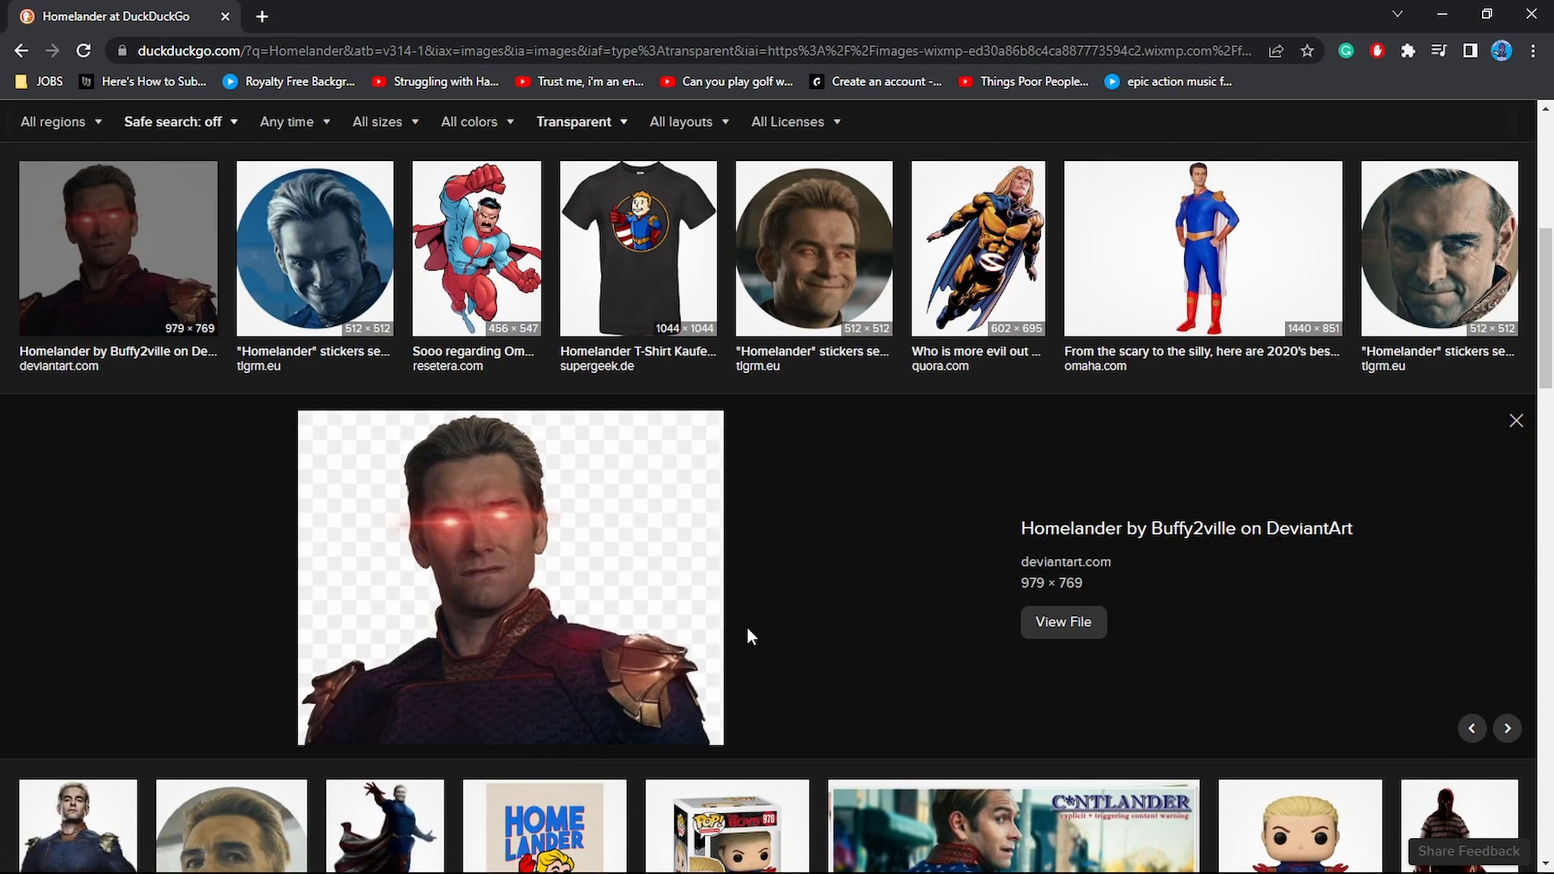
{"action": "left_click_drag", "start_coordinate": [1162, 17], "coordinate": [988, 188]}
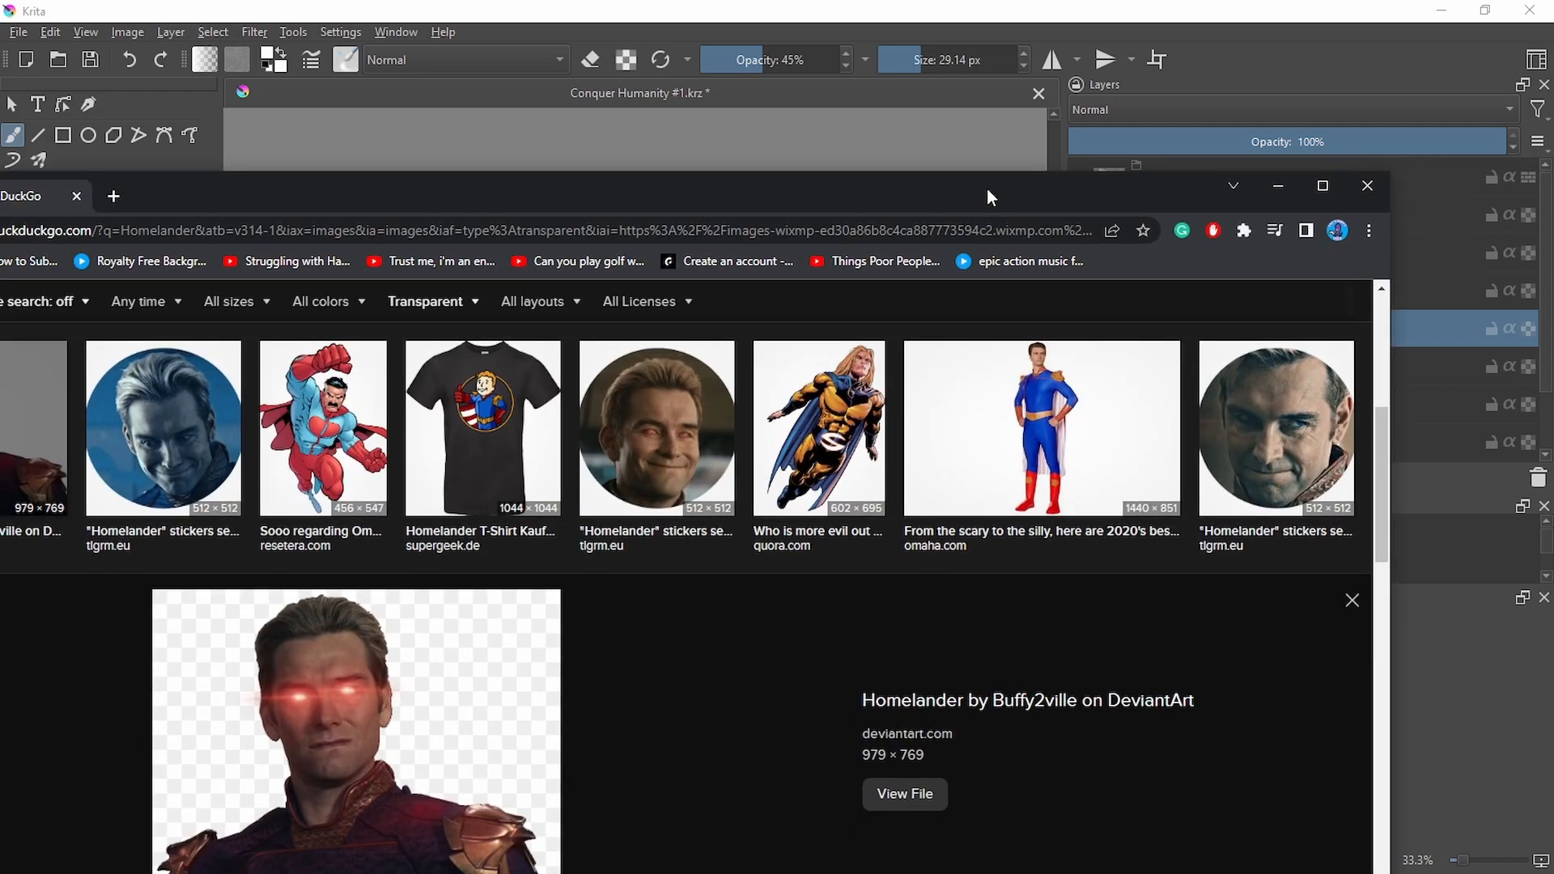
{"action": "double_click", "coordinate": [1288, 181]}
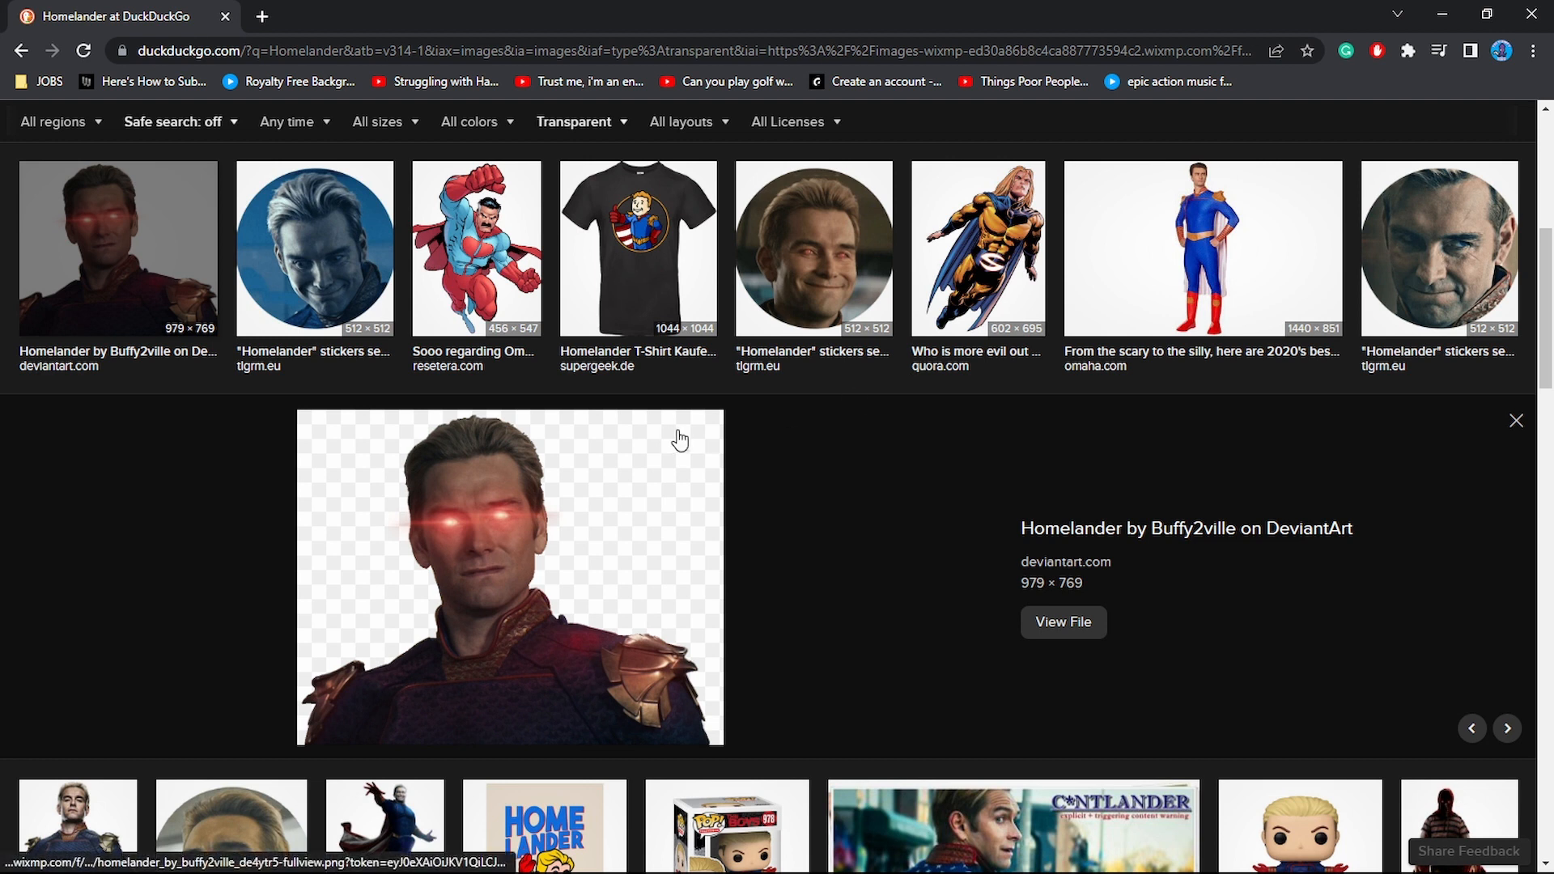
{"action": "scroll", "coordinate": [693, 431], "scroll_direction": "up", "scroll_amount": 7}
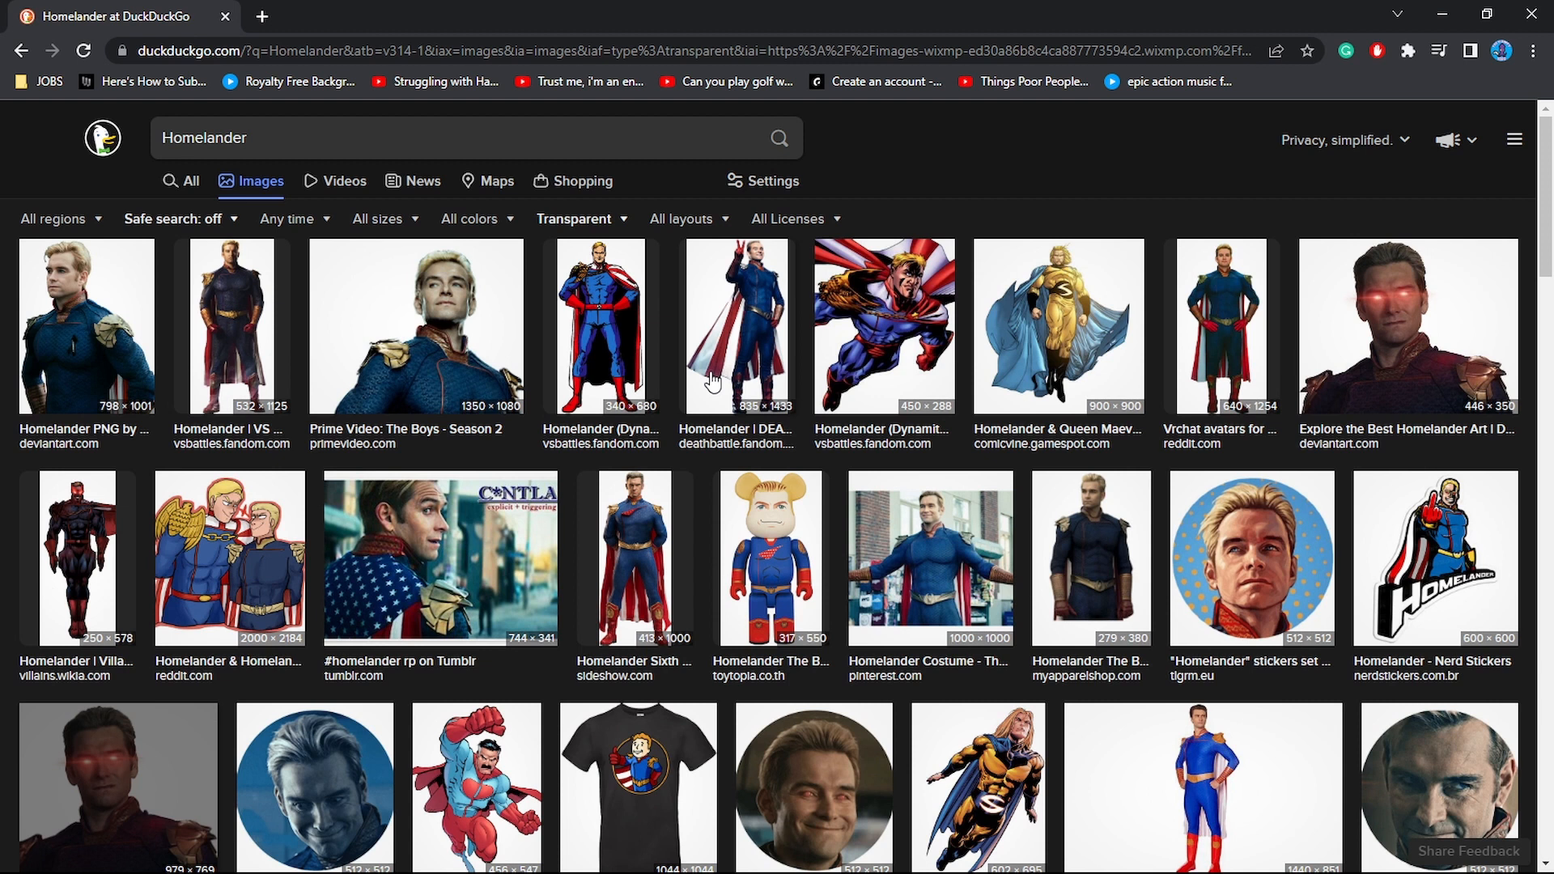
{"action": "scroll", "coordinate": [548, 583], "scroll_direction": "down", "scroll_amount": 6}
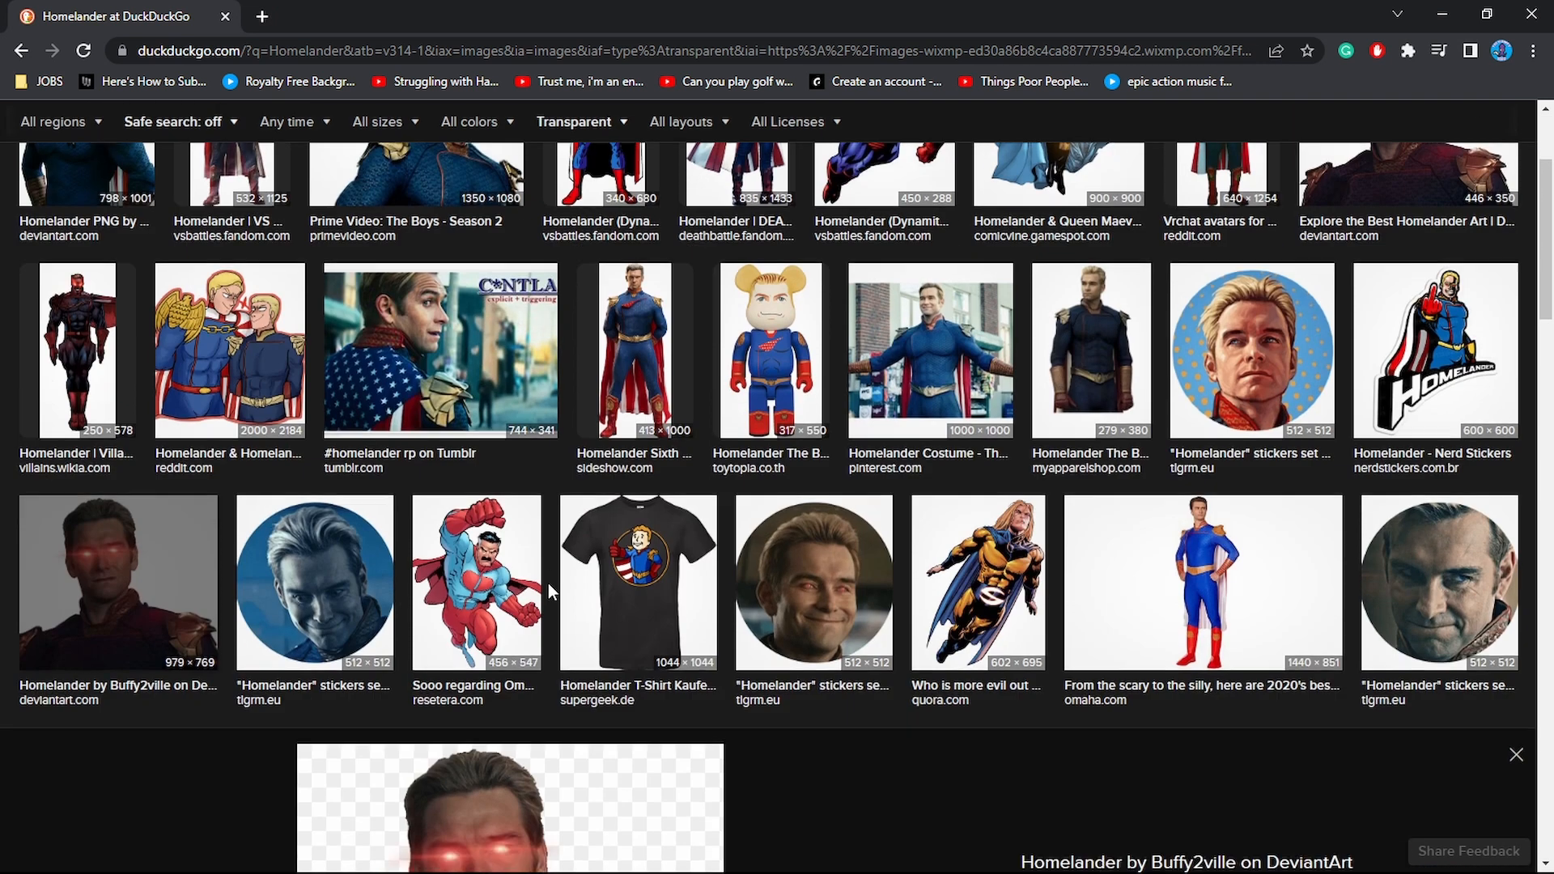
Open the previewed Homelander picture at full size and save it to the Conquer Humanity folder as homelander_by_buffy2ville_de4ytr5-fullview-206082003
{"action": "right_click", "coordinate": [549, 581]}
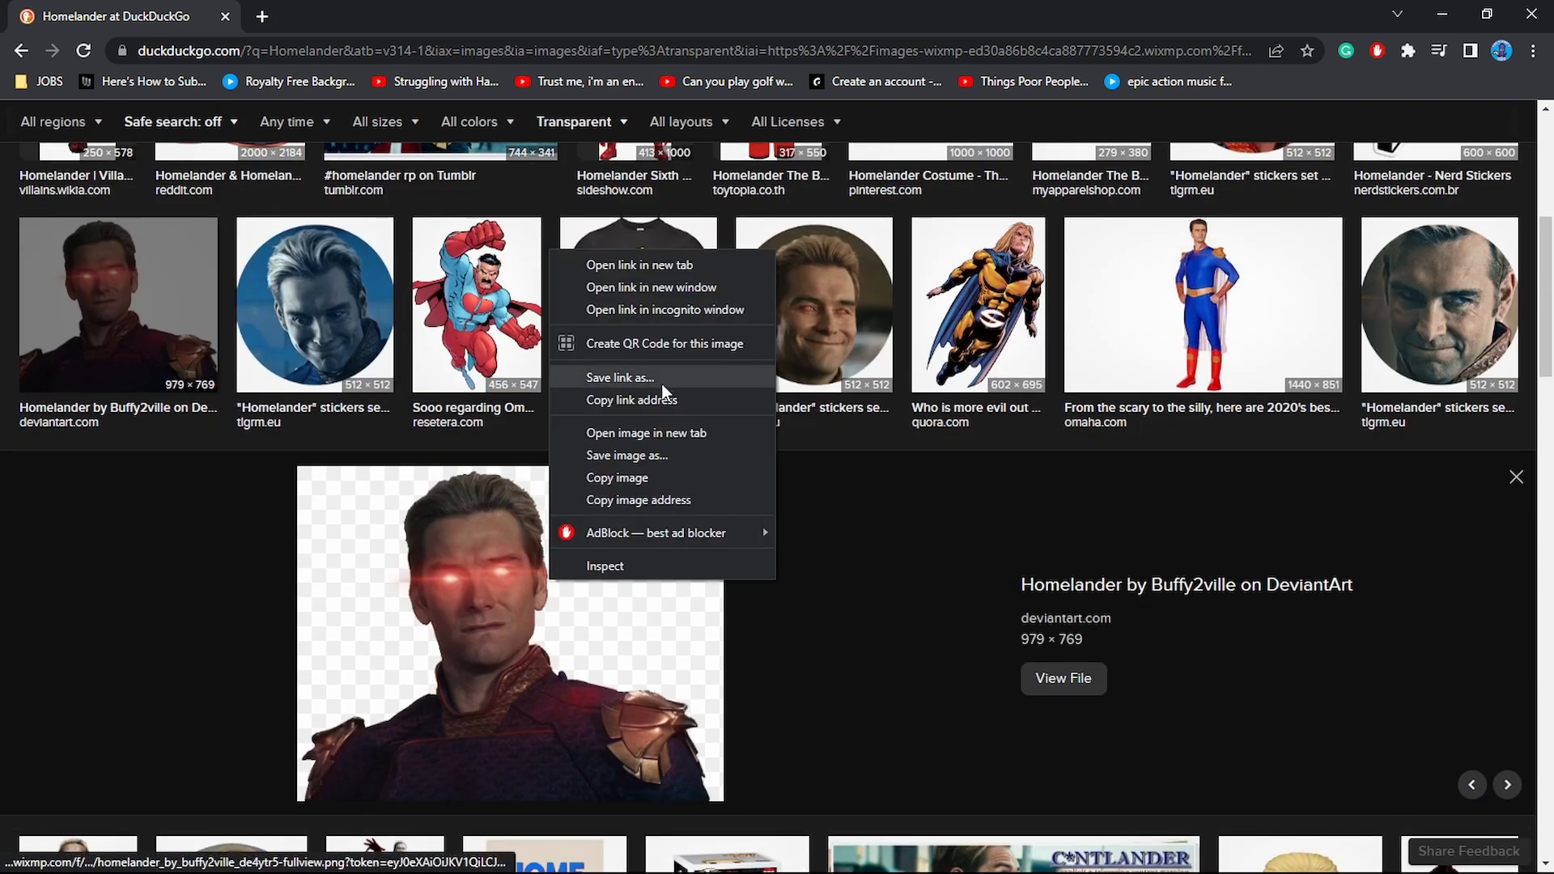
{"action": "left_click", "coordinate": [620, 439]}
{"action": "key", "text": "ctrl+Tab"}
{"action": "right_click", "coordinate": [525, 369]}
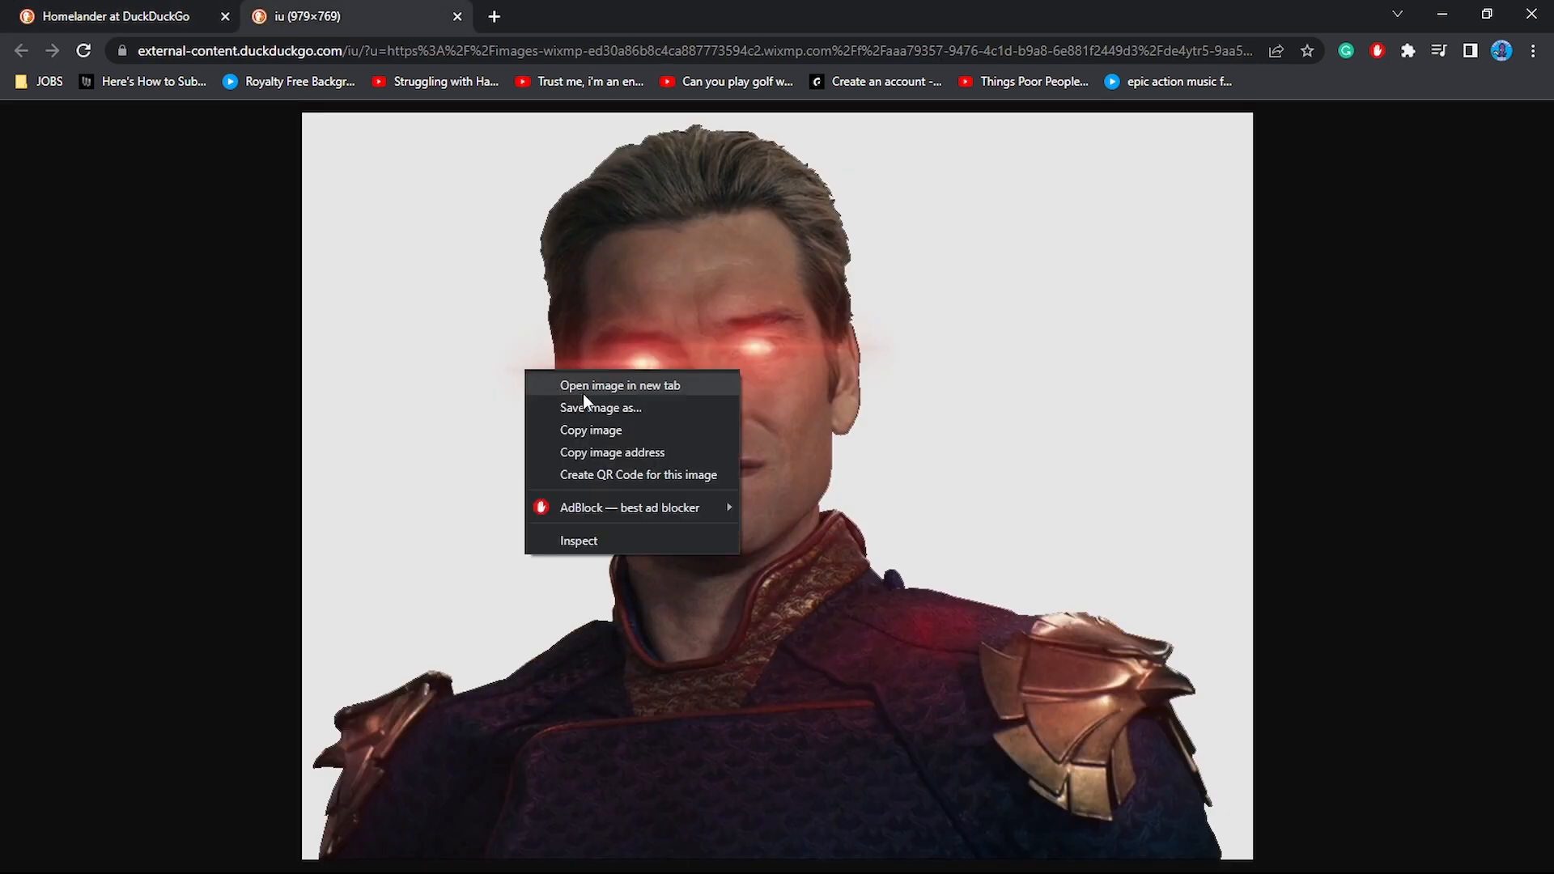
{"action": "left_click", "coordinate": [606, 406]}
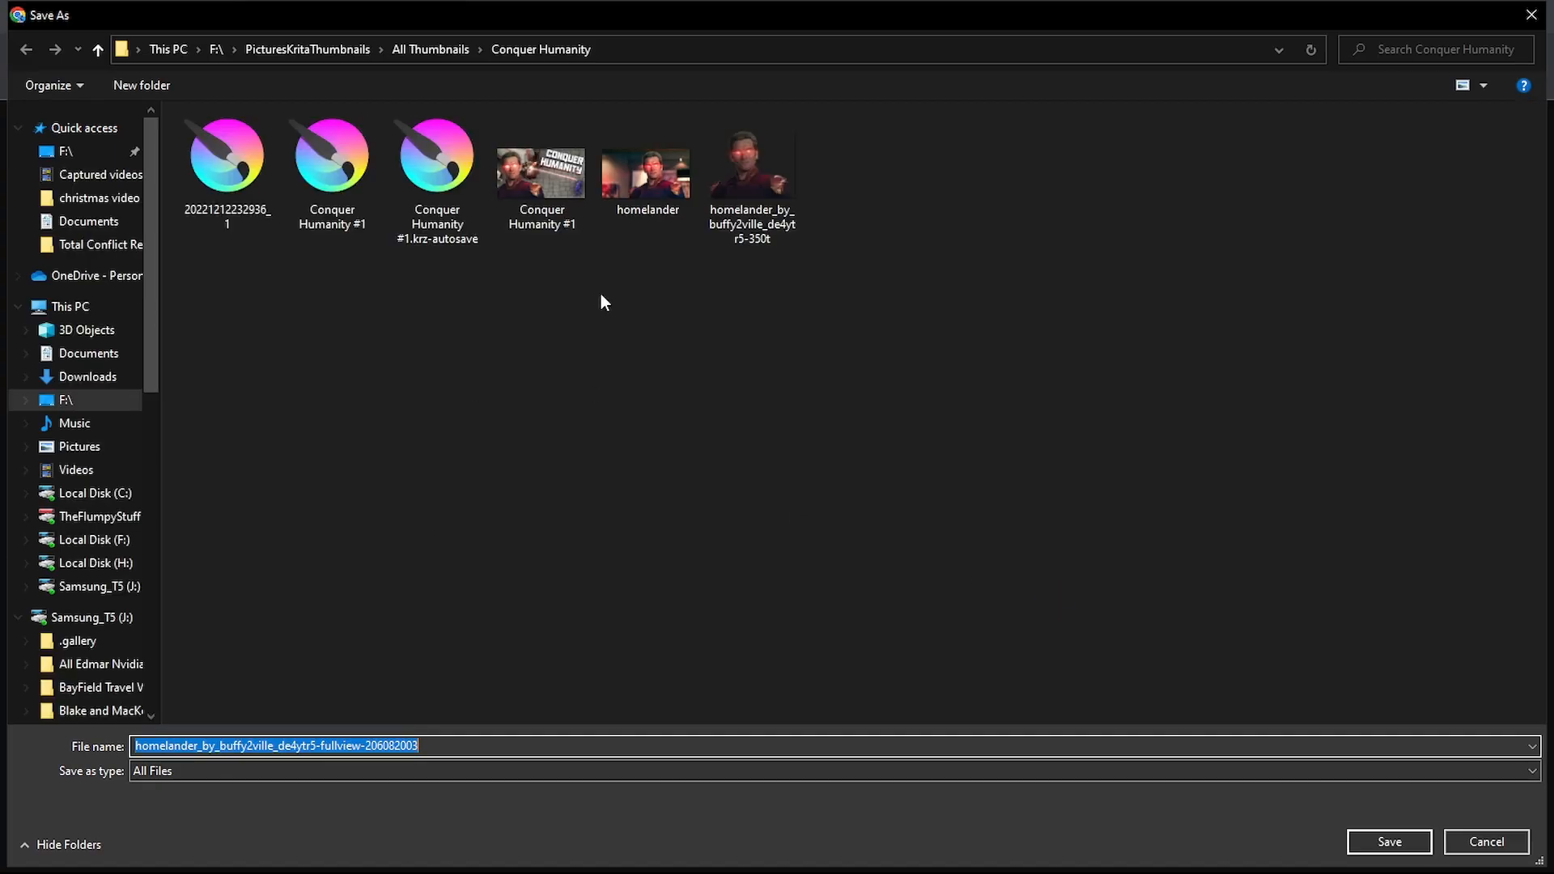
{"action": "left_click", "coordinate": [1368, 842]}
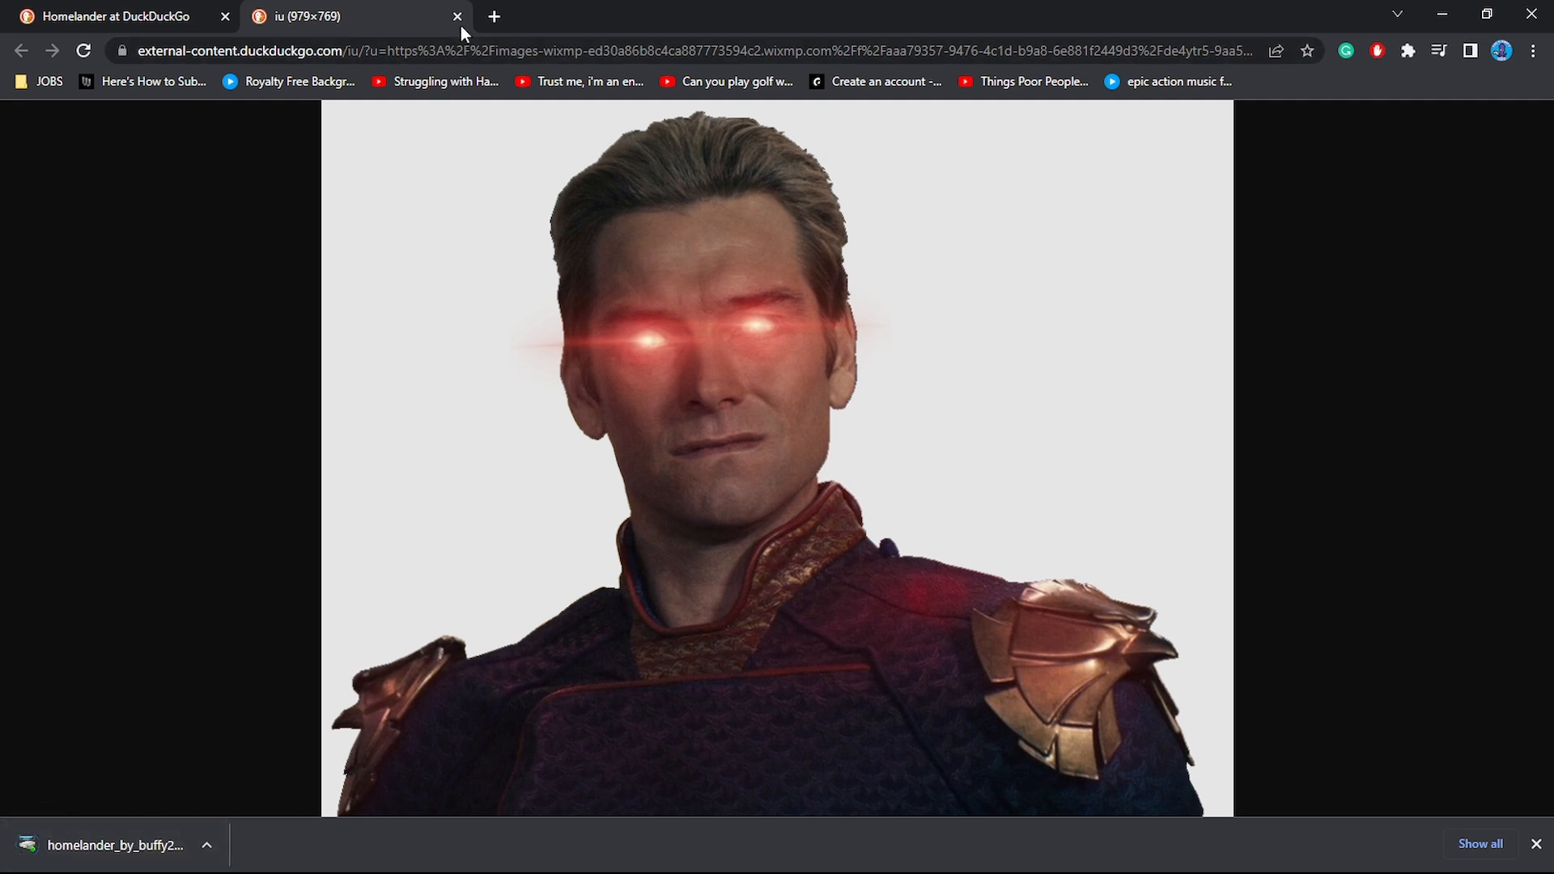
{"action": "left_click", "coordinate": [512, 261]}
{"action": "right_click", "coordinate": [512, 261]}
{"action": "left_click", "coordinate": [558, 293]}
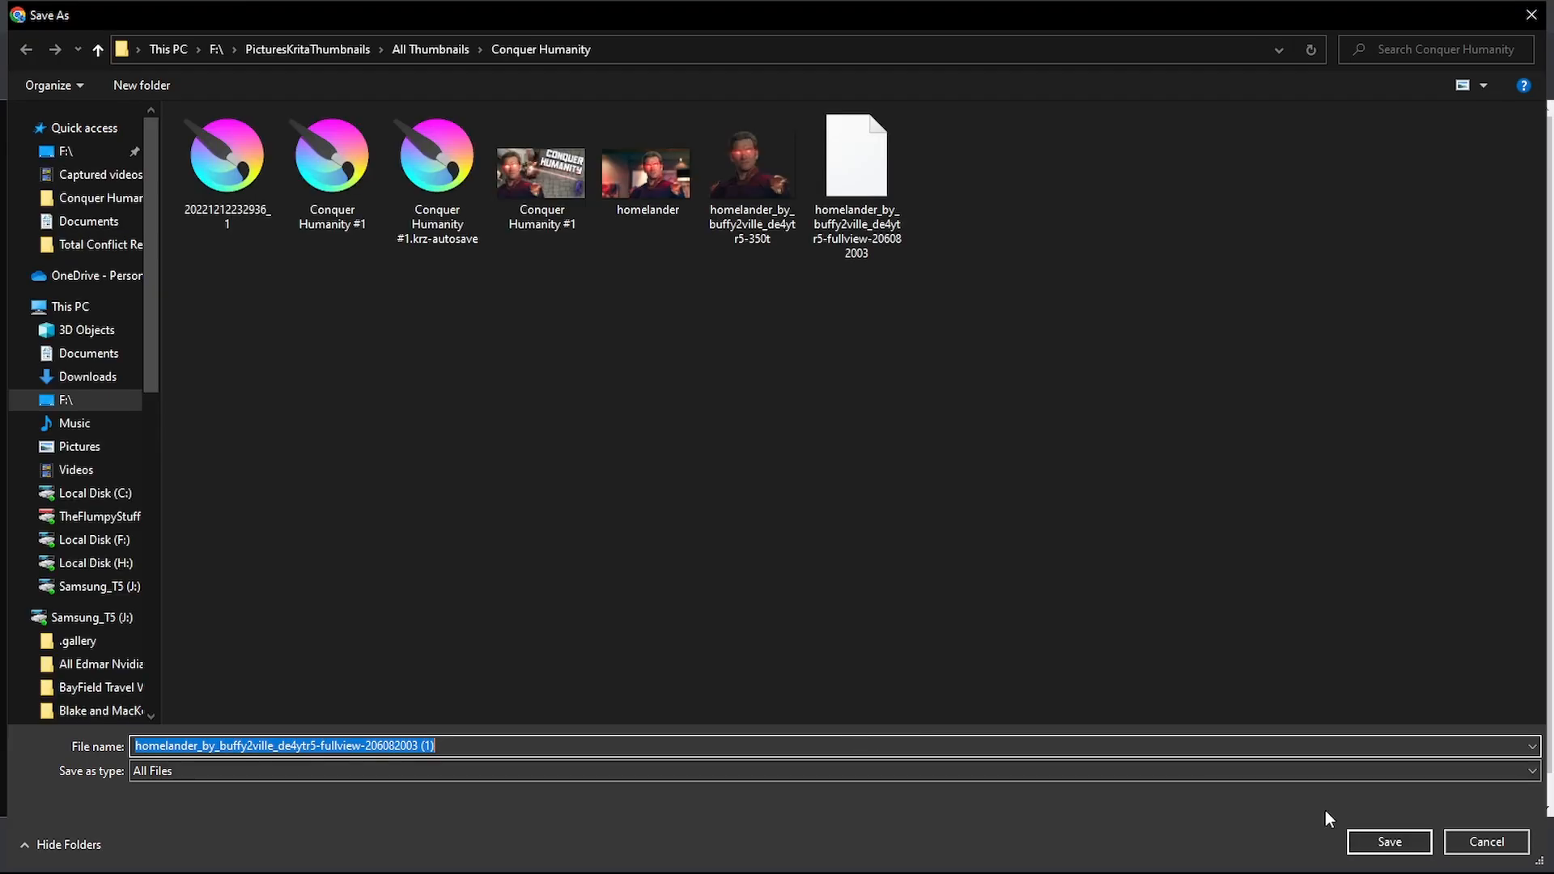
{"action": "left_click", "coordinate": [1490, 848]}
Close the full-size picture, return to Krita and insert the saved fullview Homelander file from File Explorer as a new layer
{"action": "left_click", "coordinate": [458, 17]}
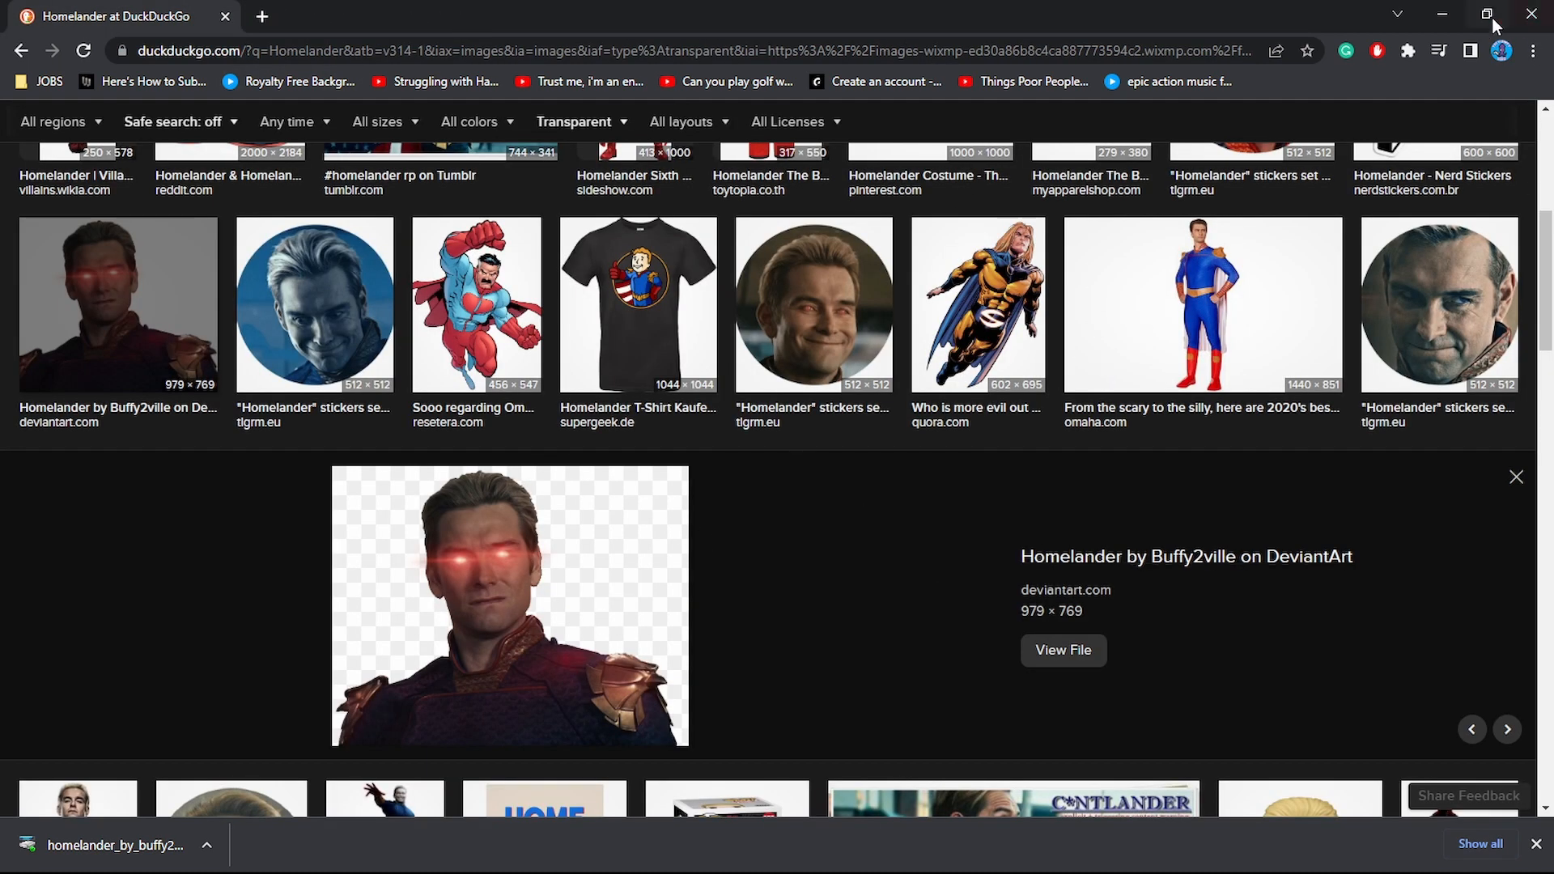
{"action": "left_click", "coordinate": [1442, 14]}
{"action": "key", "text": "super"}
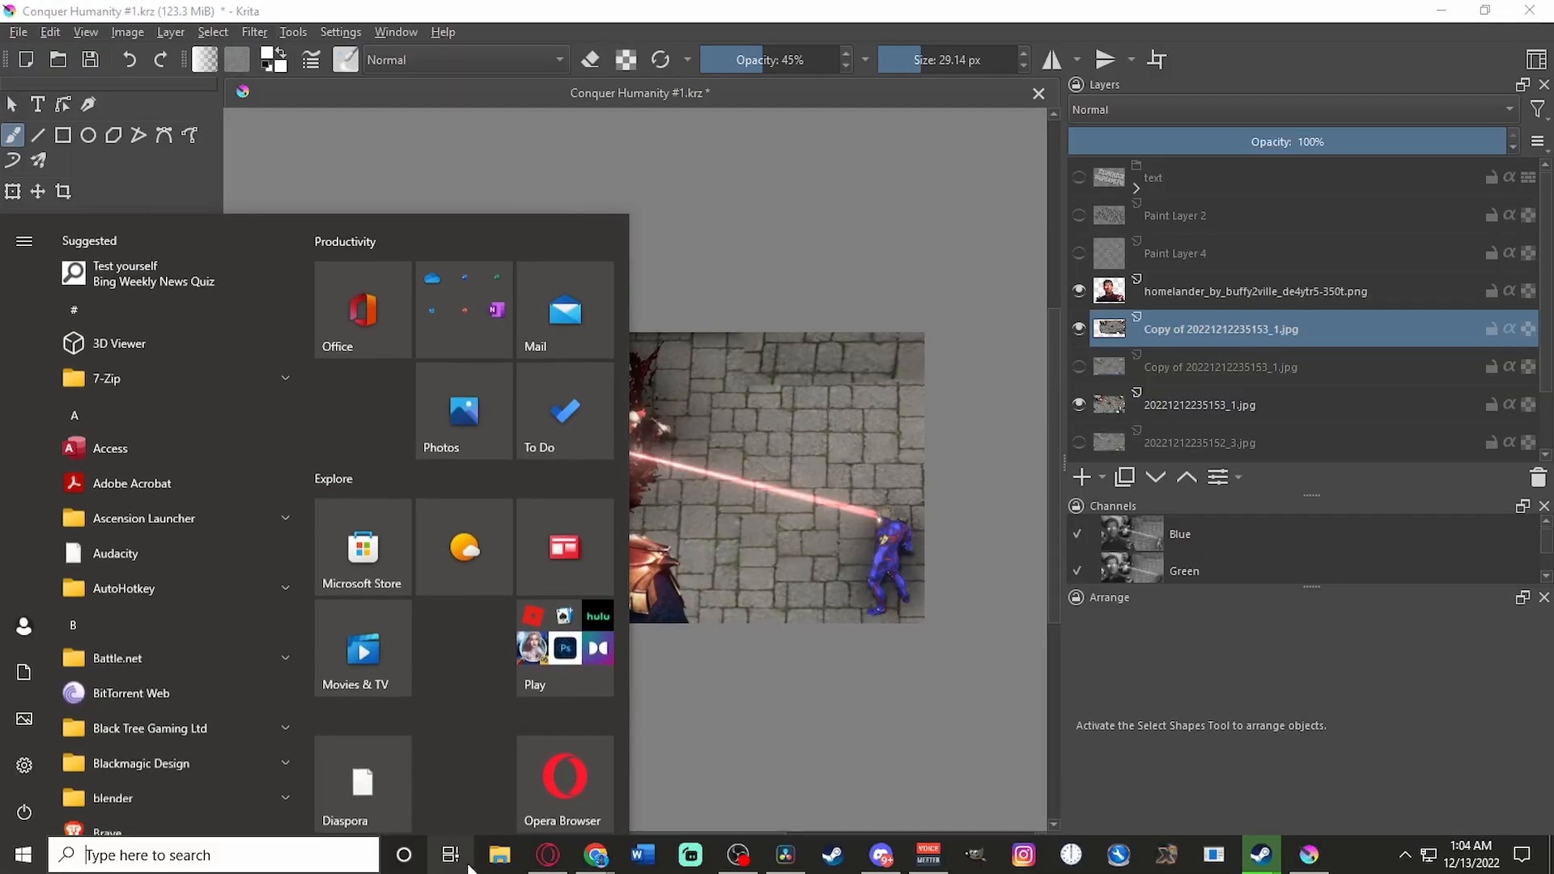
{"action": "left_click", "coordinate": [499, 855]}
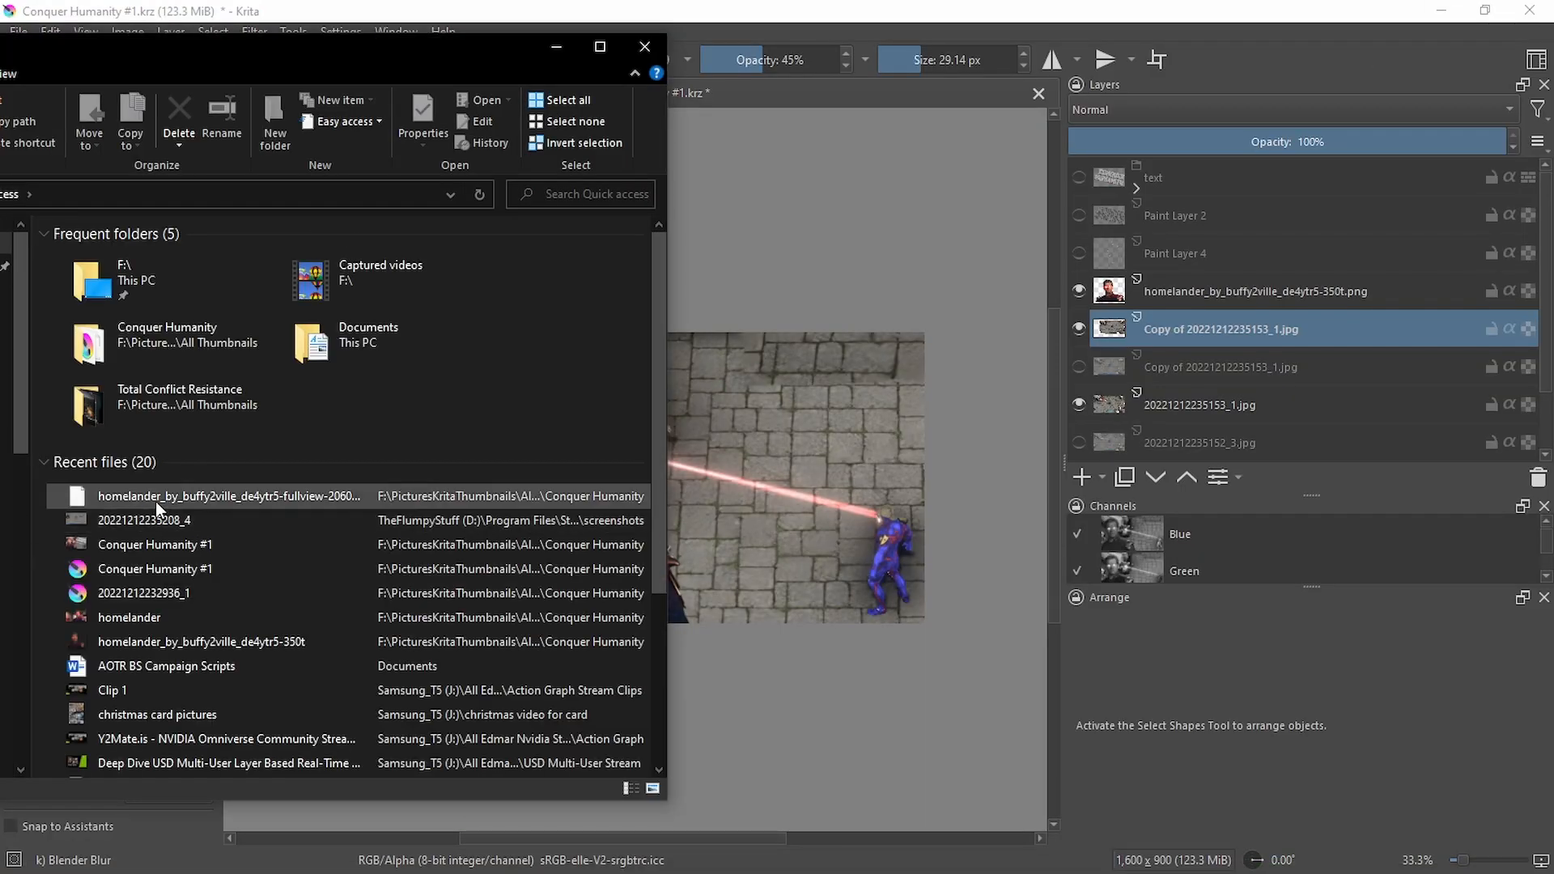
{"action": "left_click_drag", "start_coordinate": [155, 502], "coordinate": [752, 419]}
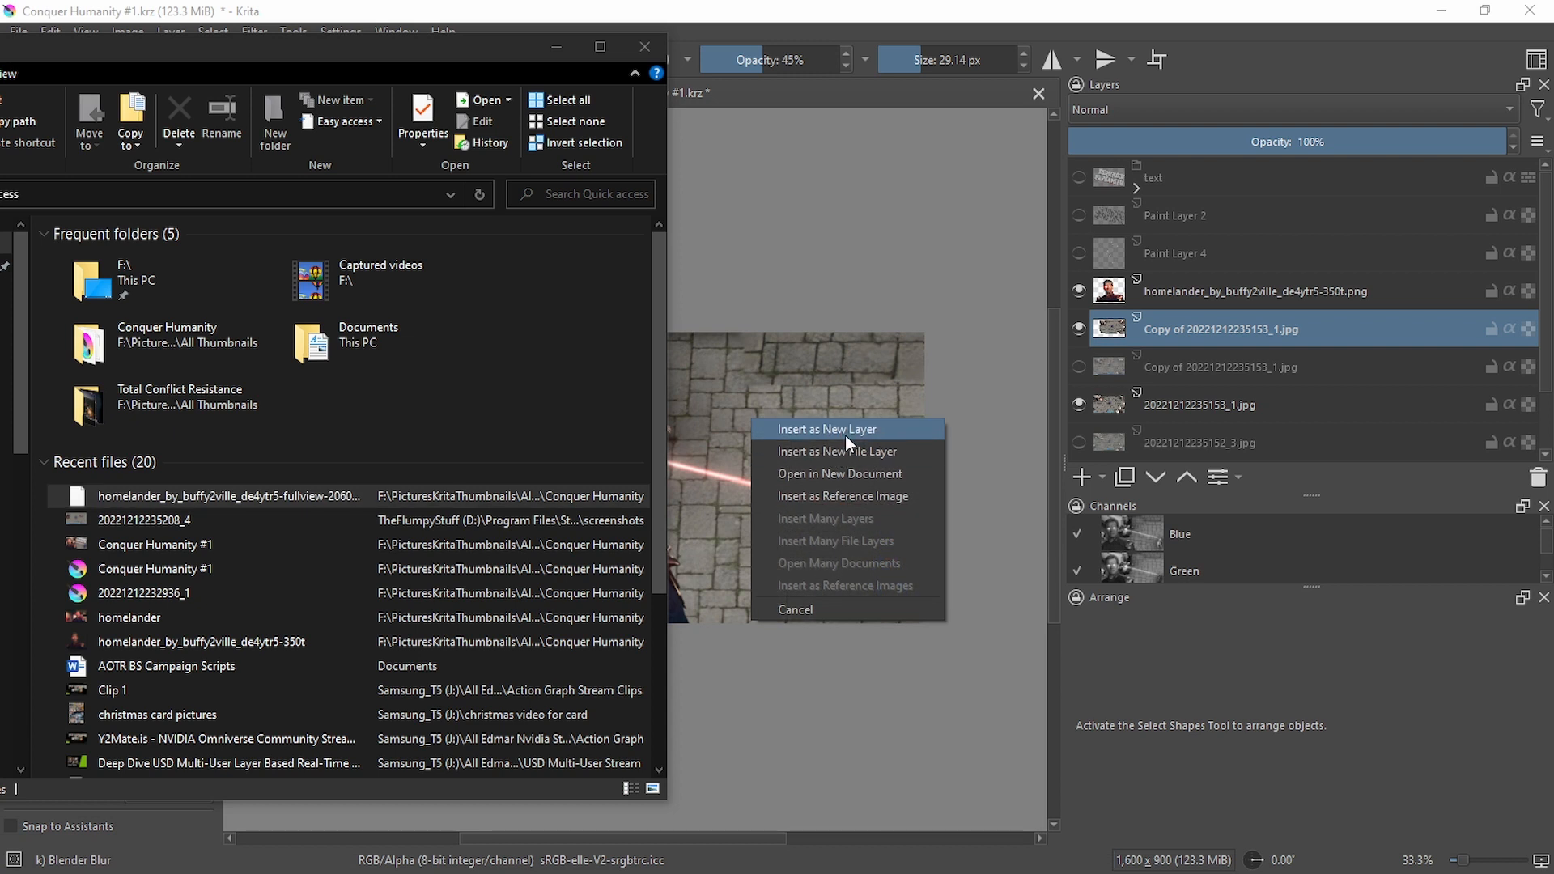
{"action": "left_click", "coordinate": [845, 430]}
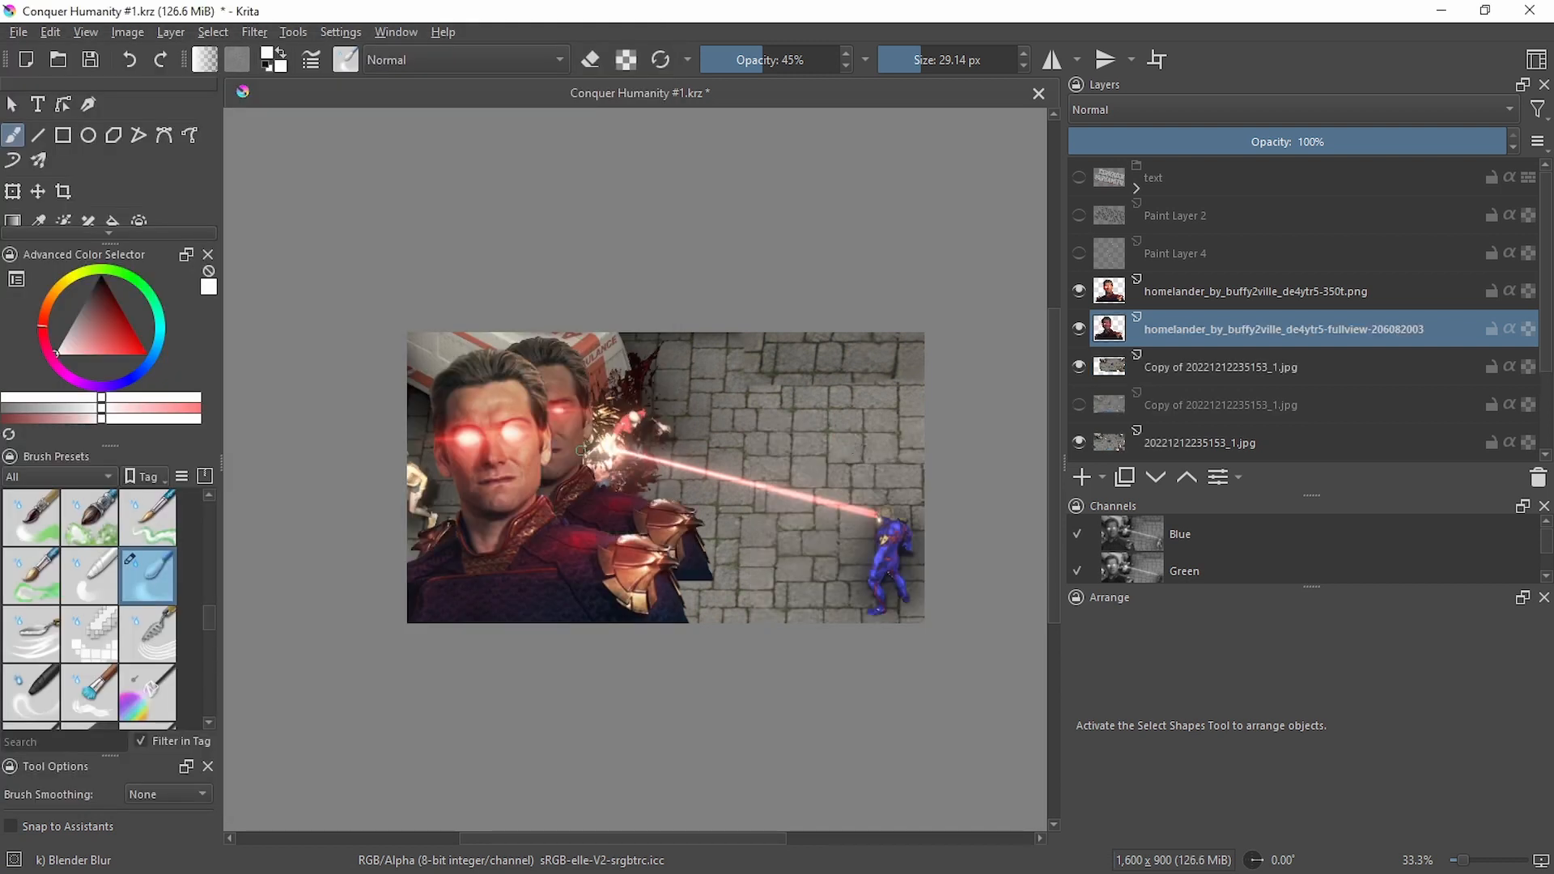
Transform the fullview Homelander layer, moving it beside the 350t version, and compare the two faces up close
{"action": "key", "text": "ctrl+t"}
{"action": "left_click_drag", "start_coordinate": [597, 445], "coordinate": [689, 470]}
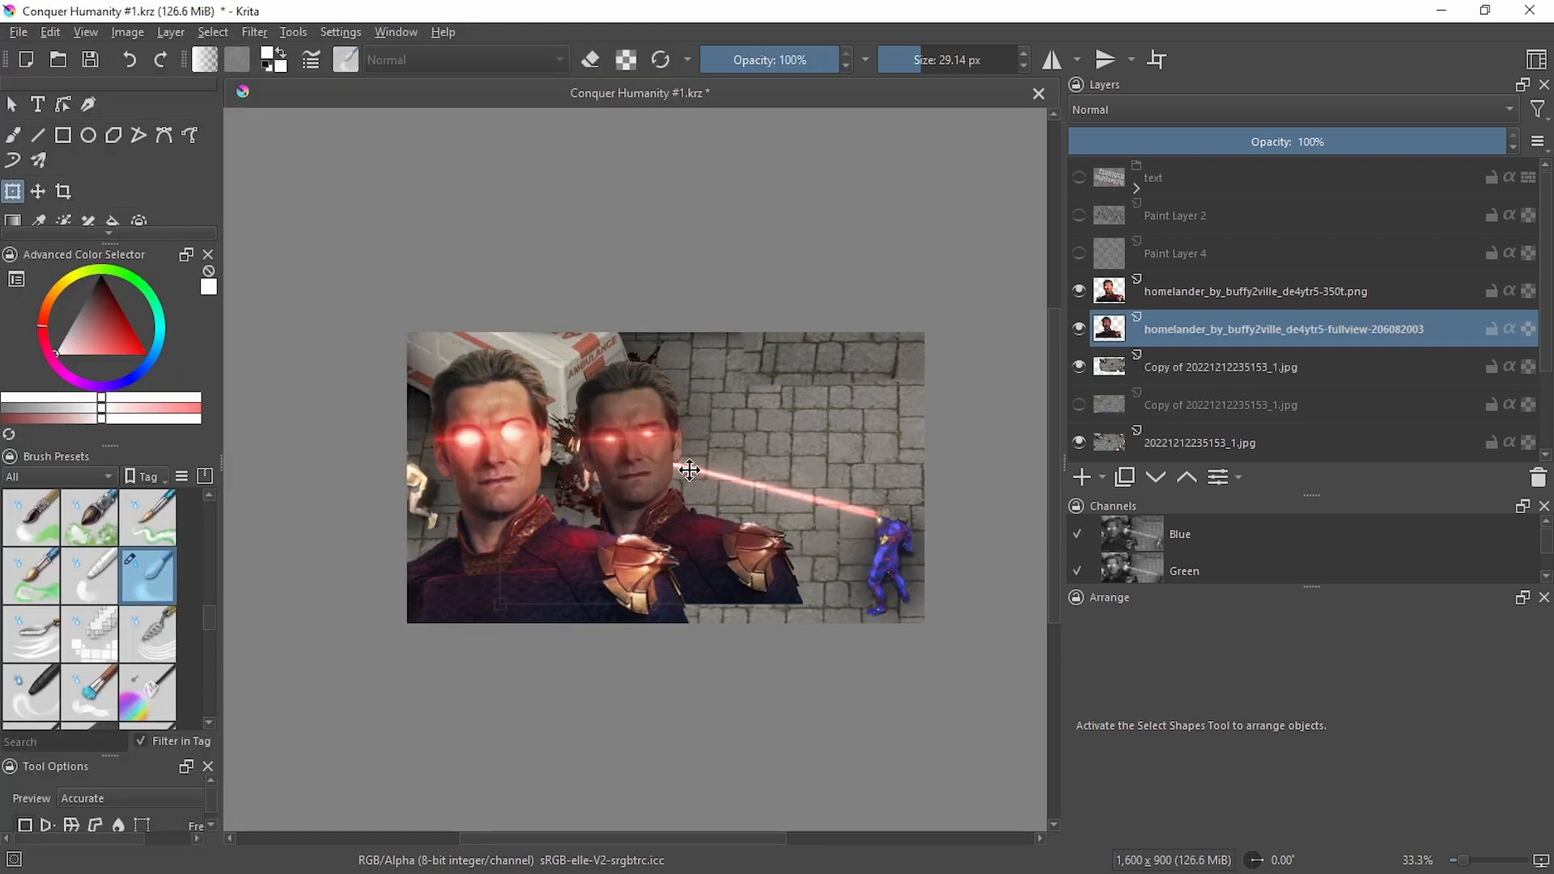
{"action": "scroll", "coordinate": [607, 435], "scroll_direction": "up", "scroll_amount": 3}
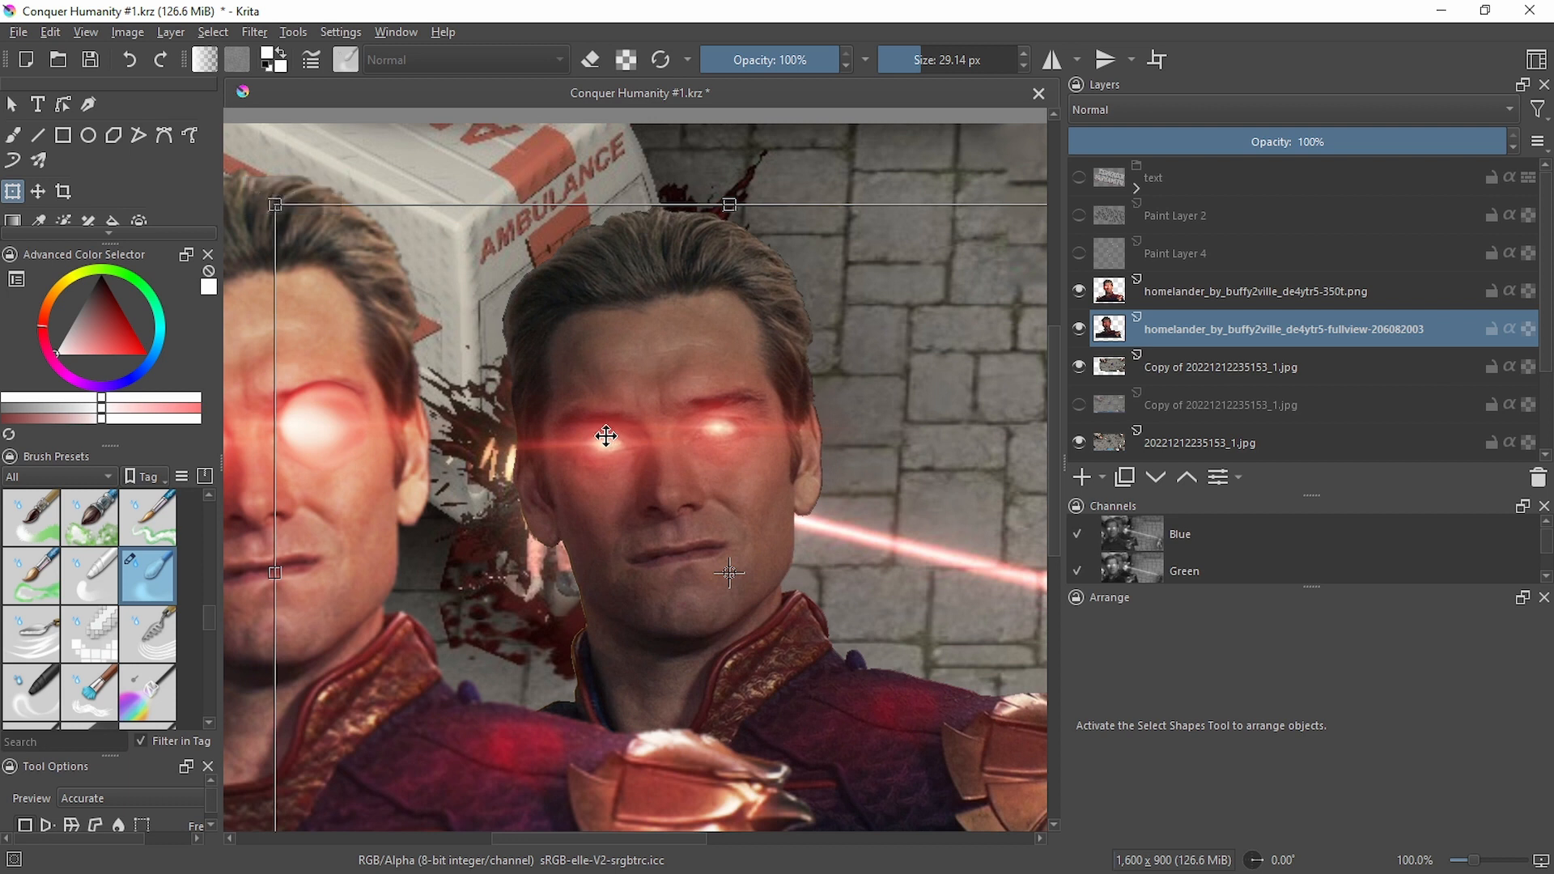
{"action": "scroll", "coordinate": [606, 435], "scroll_direction": "down", "scroll_amount": 3}
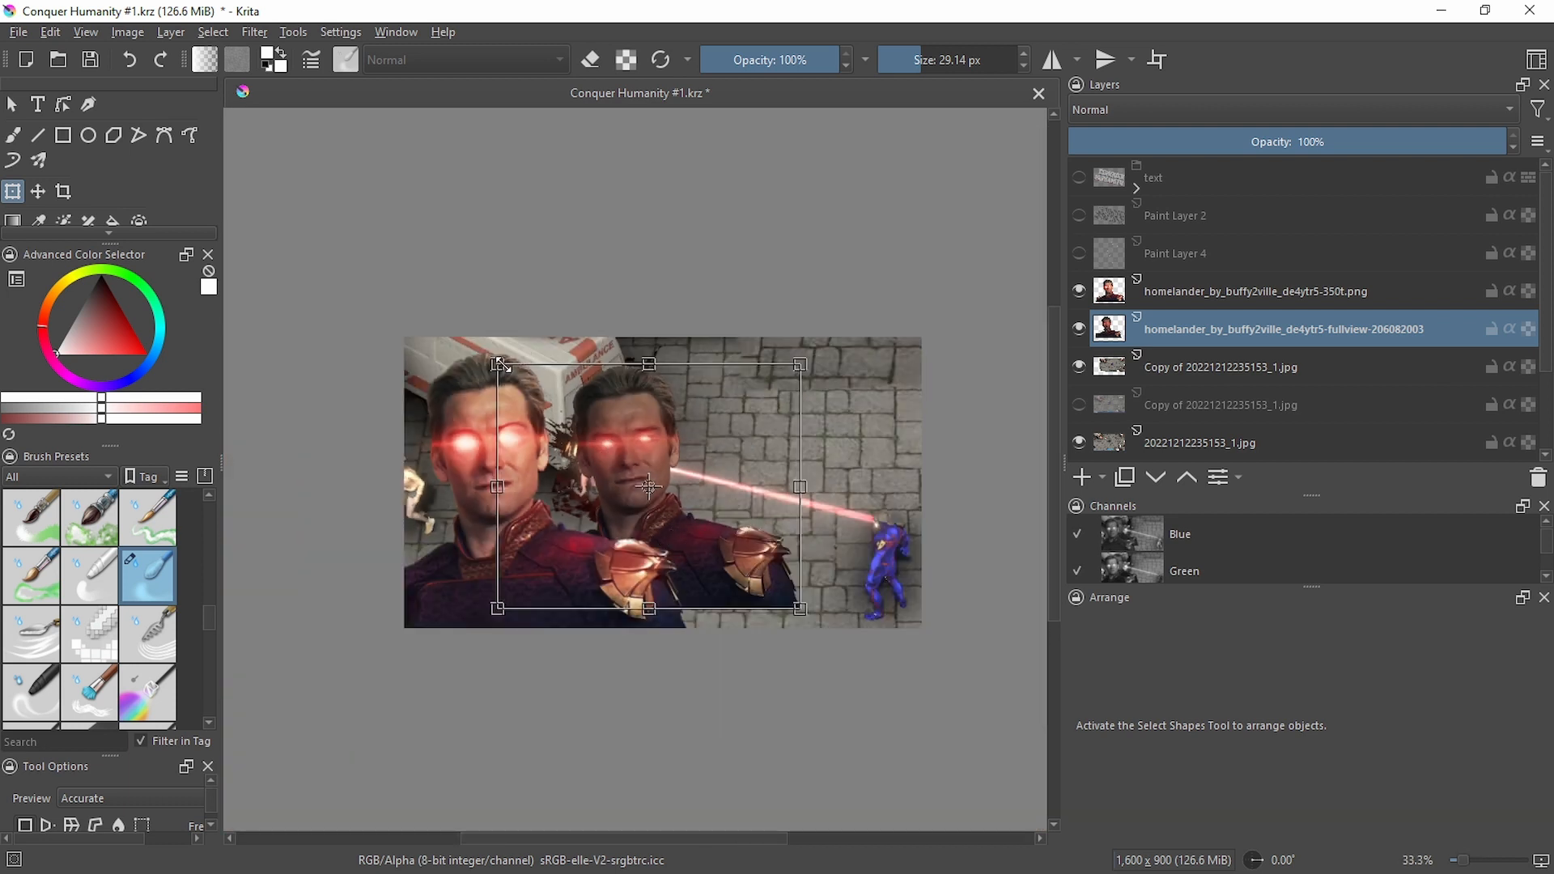
Enlarge the fullview Homelander layer to roughly match the 350t version and check its sharpness up close
{"action": "left_click_drag", "start_coordinate": [497, 365], "coordinate": [465, 339]}
{"action": "key", "text": "plus"}
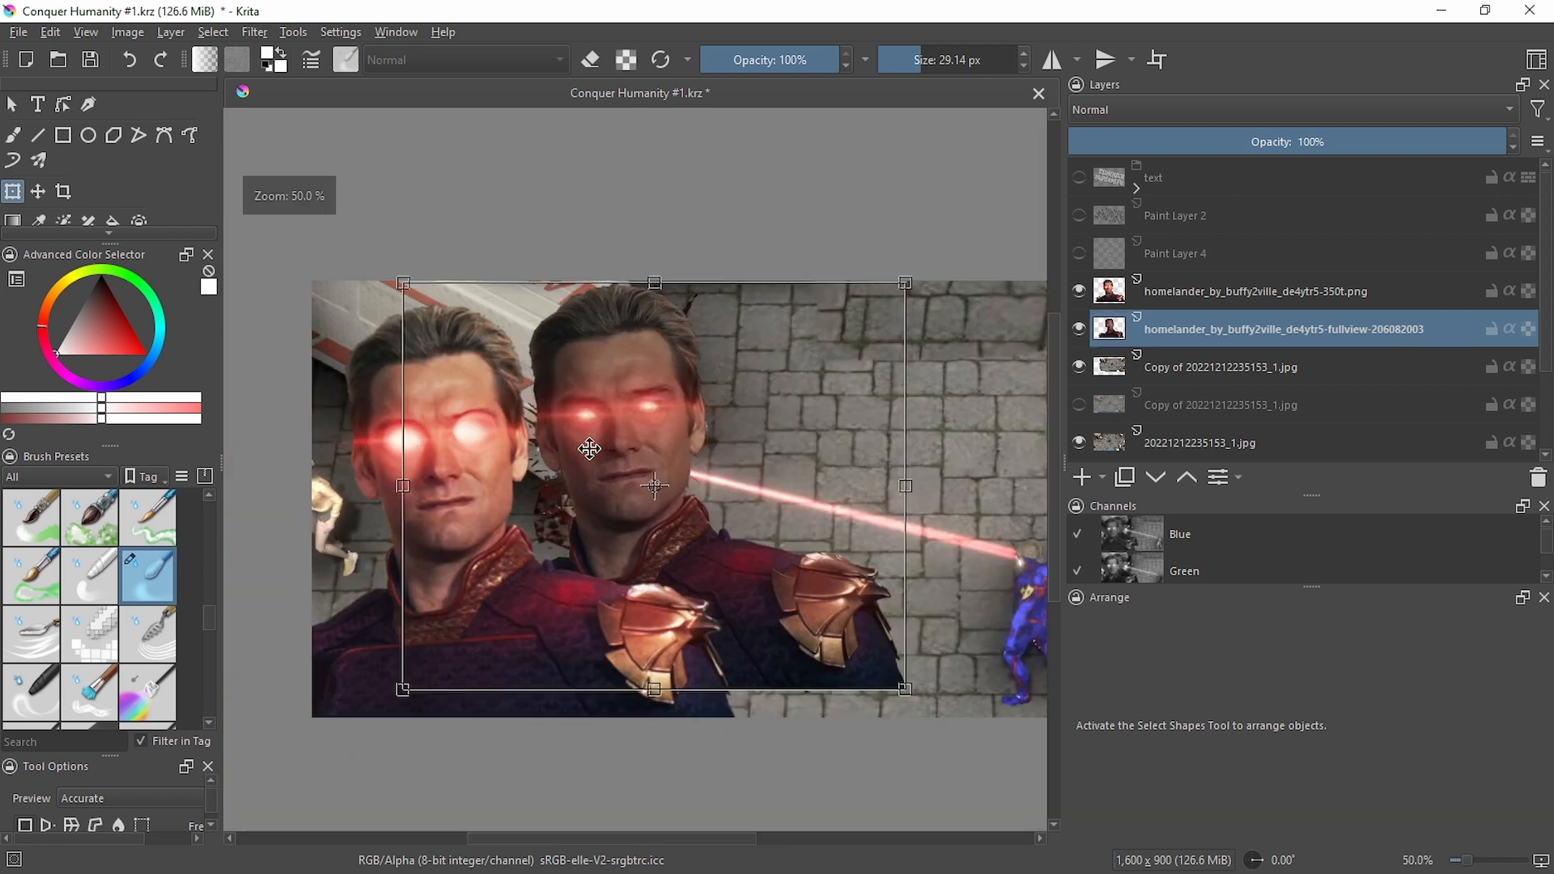
{"action": "key", "text": "plus"}
{"action": "key", "text": "plus"}
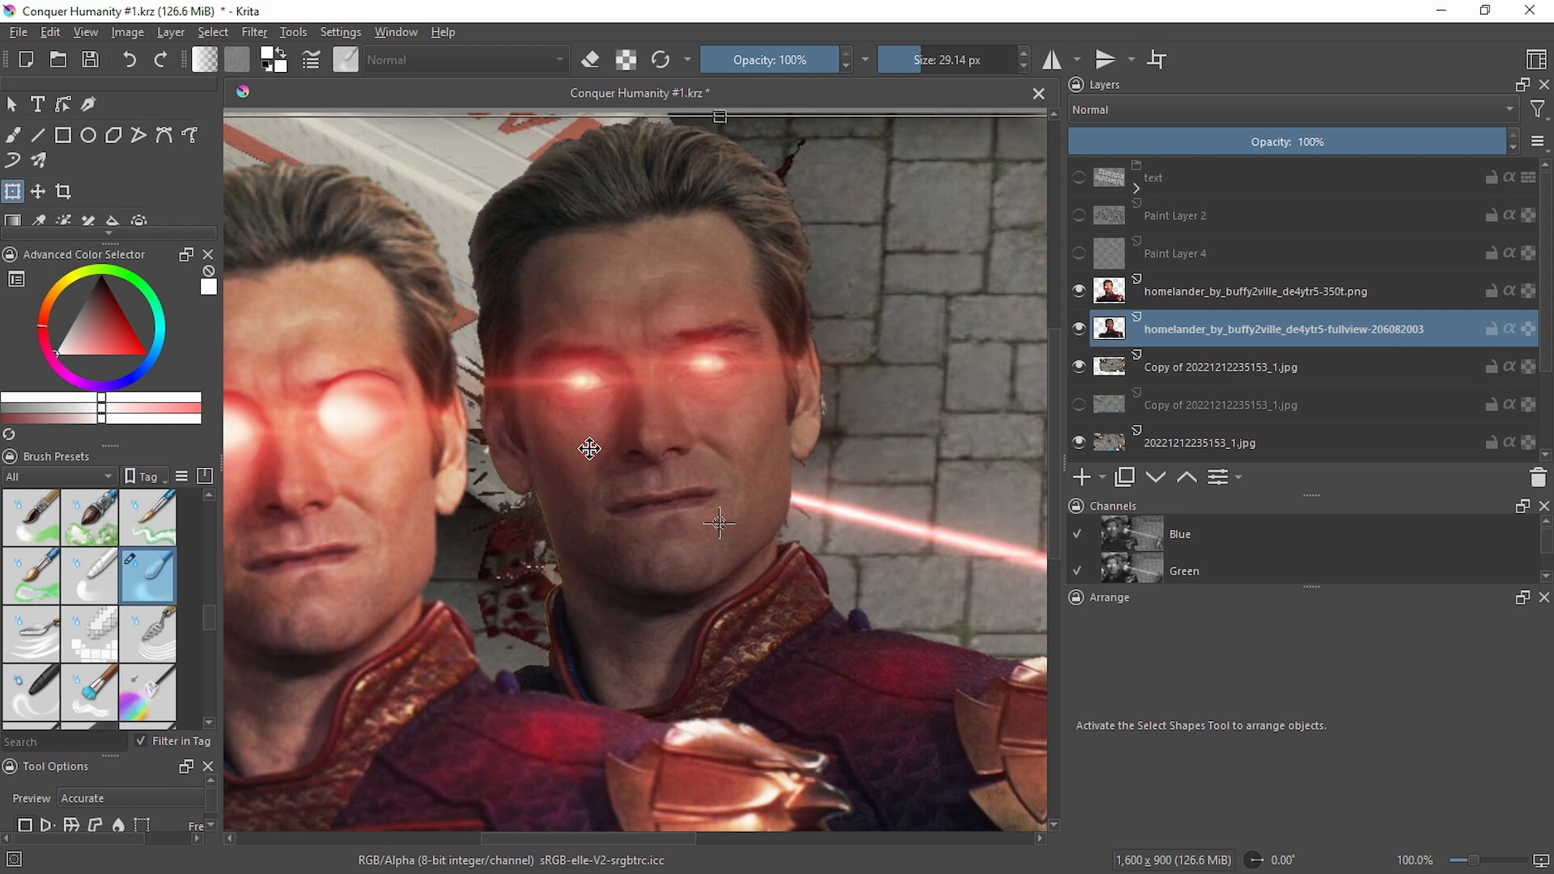
{"action": "key", "text": "minus"}
{"action": "key", "text": "minus"}
{"action": "key", "text": "minus"}
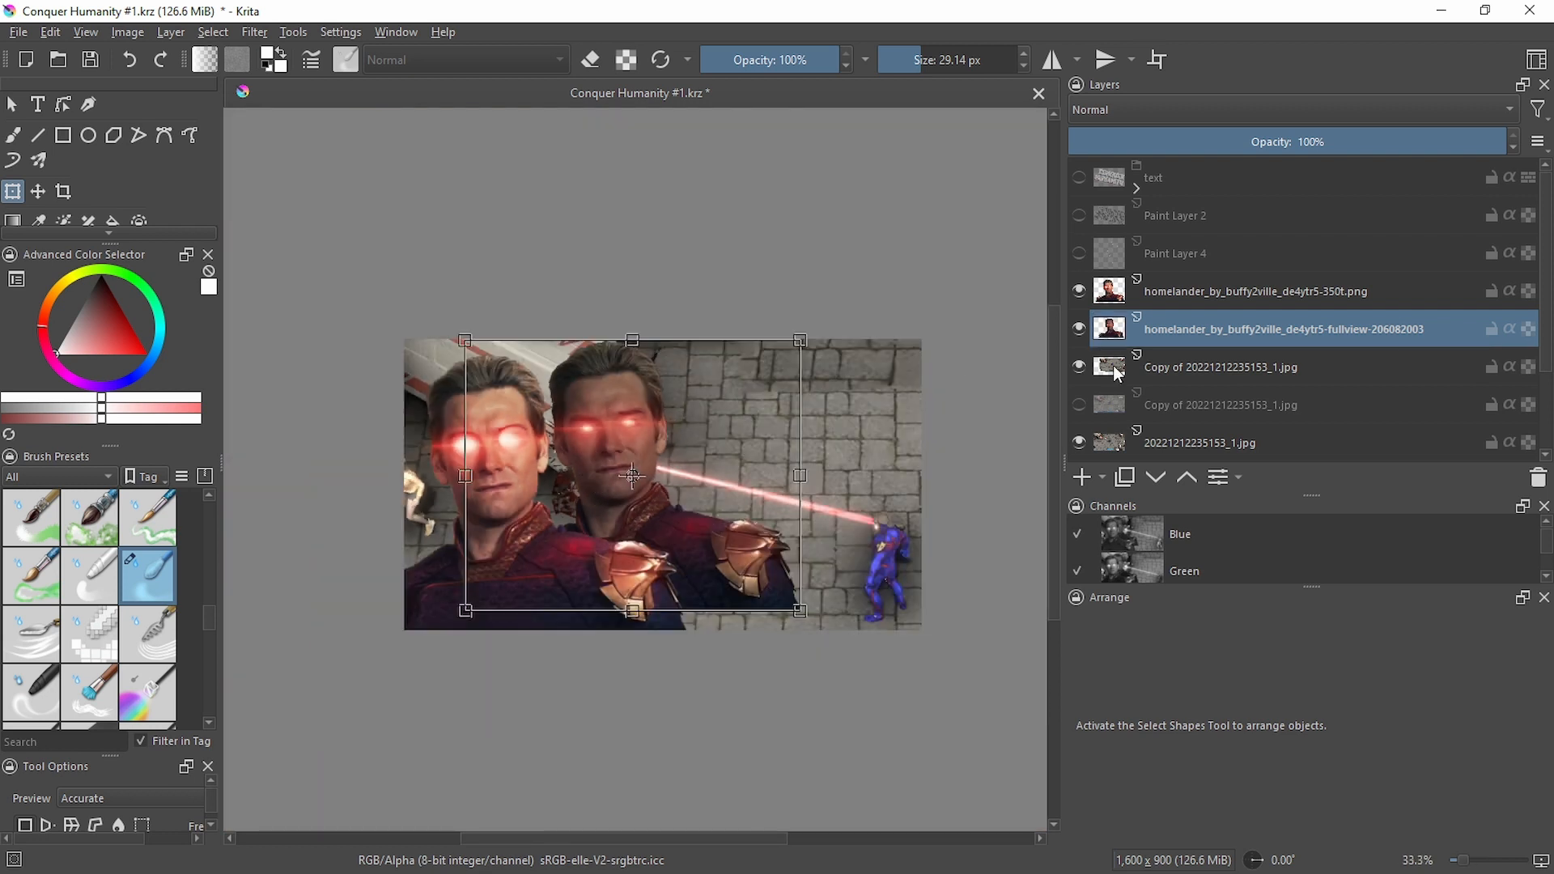
Hide the 350t Homelander layer, move the fullview figure into the thumbnail's lower-left corner, and compare both versions
{"action": "left_click", "coordinate": [1079, 290]}
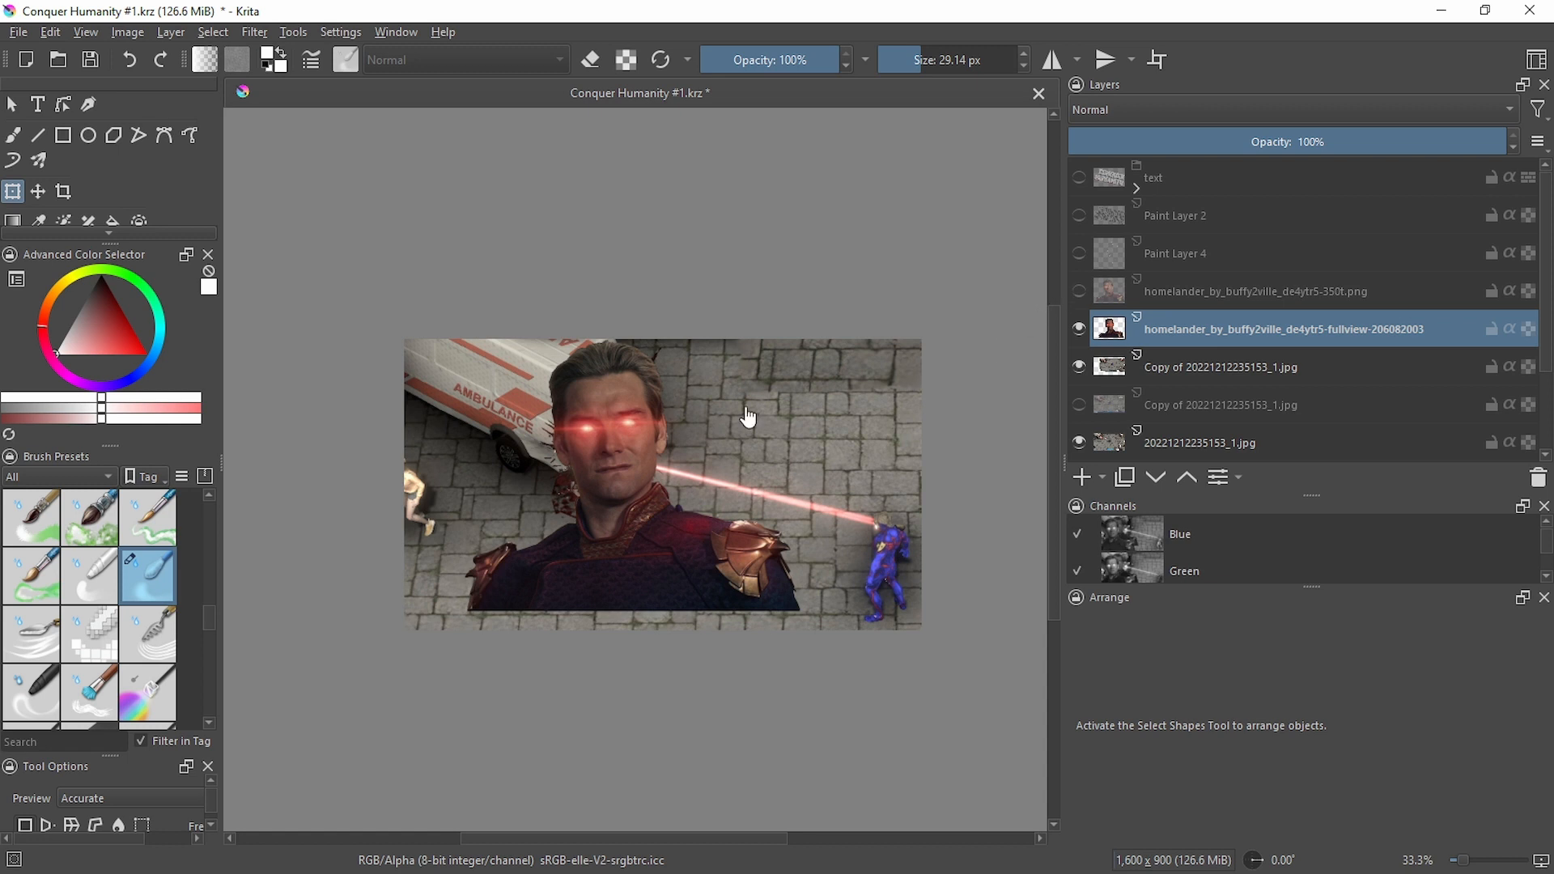
{"action": "left_click_drag", "start_coordinate": [700, 566], "coordinate": [557, 582]}
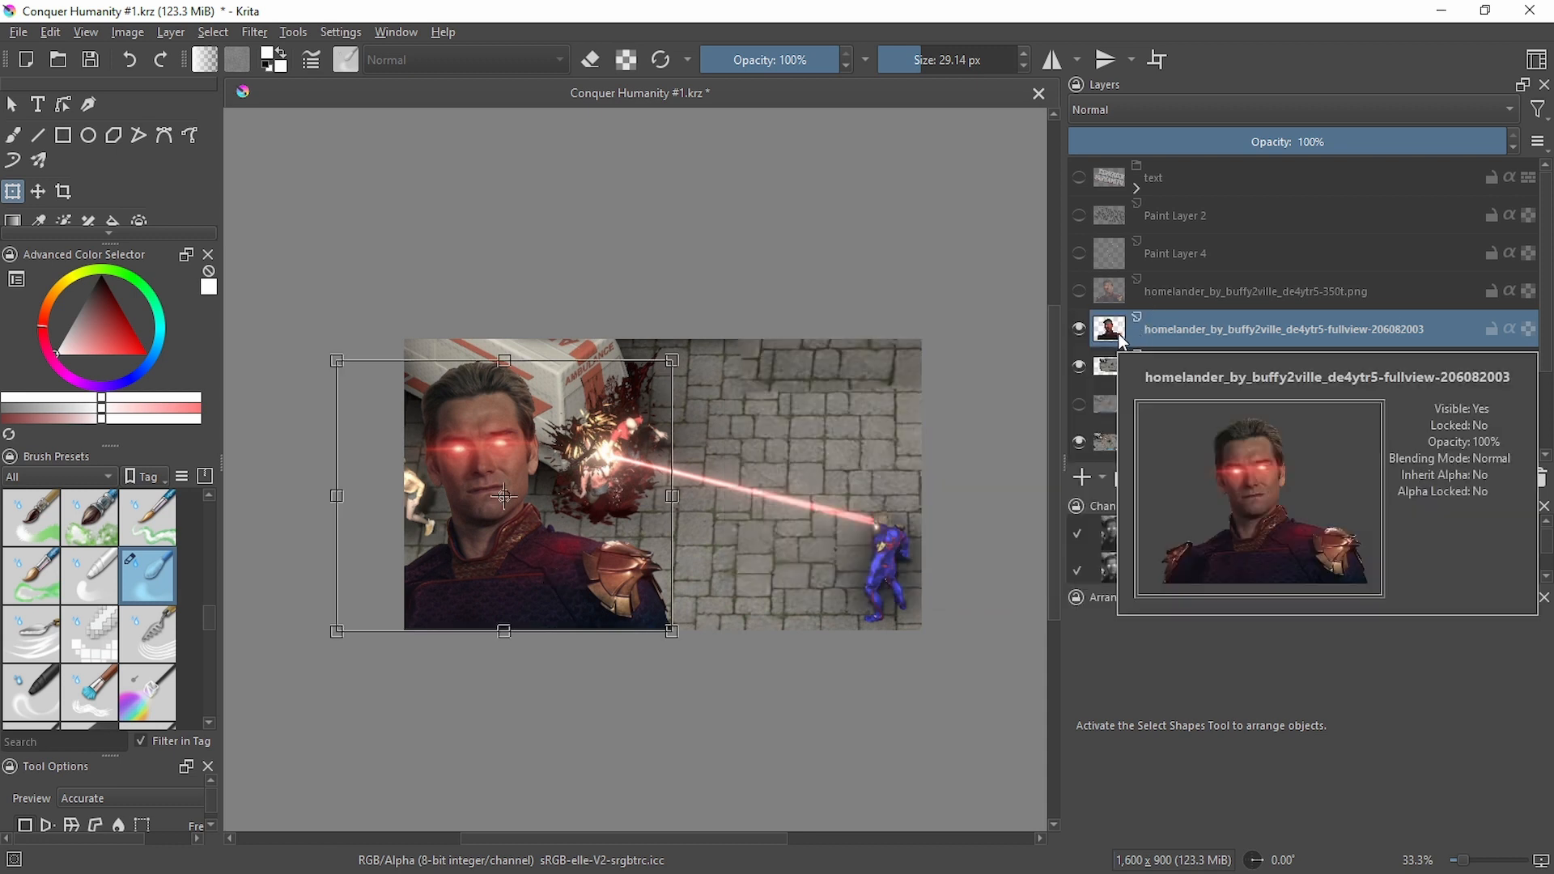
{"action": "left_click", "coordinate": [1080, 291]}
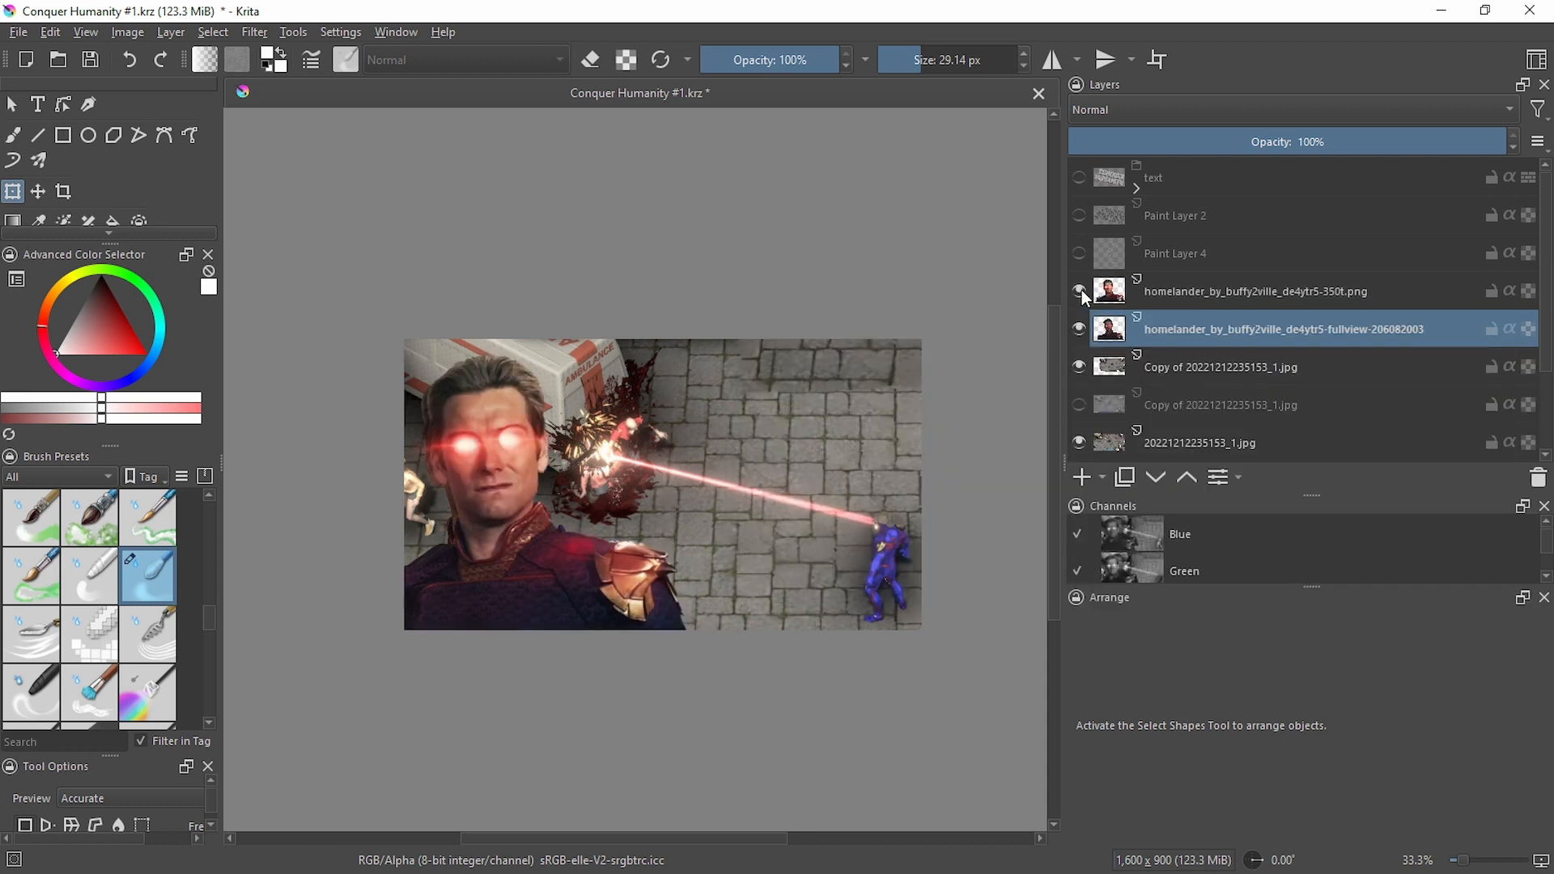
{"action": "left_click", "coordinate": [1081, 290]}
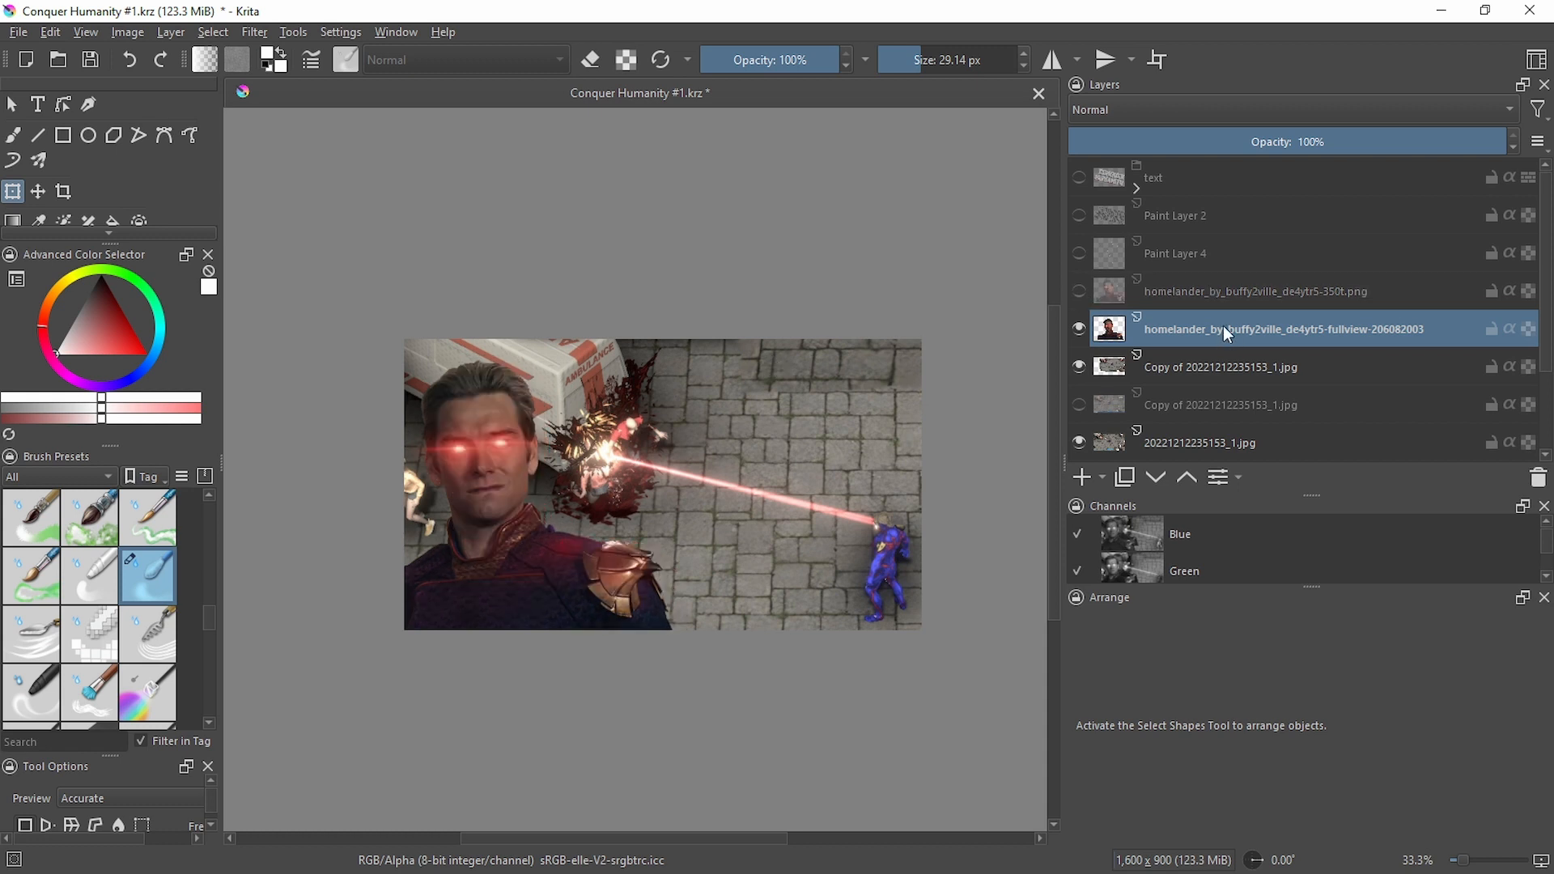
Brighten the fullview Homelander layer with a Color Adjustment curve, mapping input 103 to output 133 and input 167 to output 212
{"action": "key", "text": "ctrl+m"}
{"action": "left_click_drag", "start_coordinate": [202, 311], "coordinate": [262, 265]}
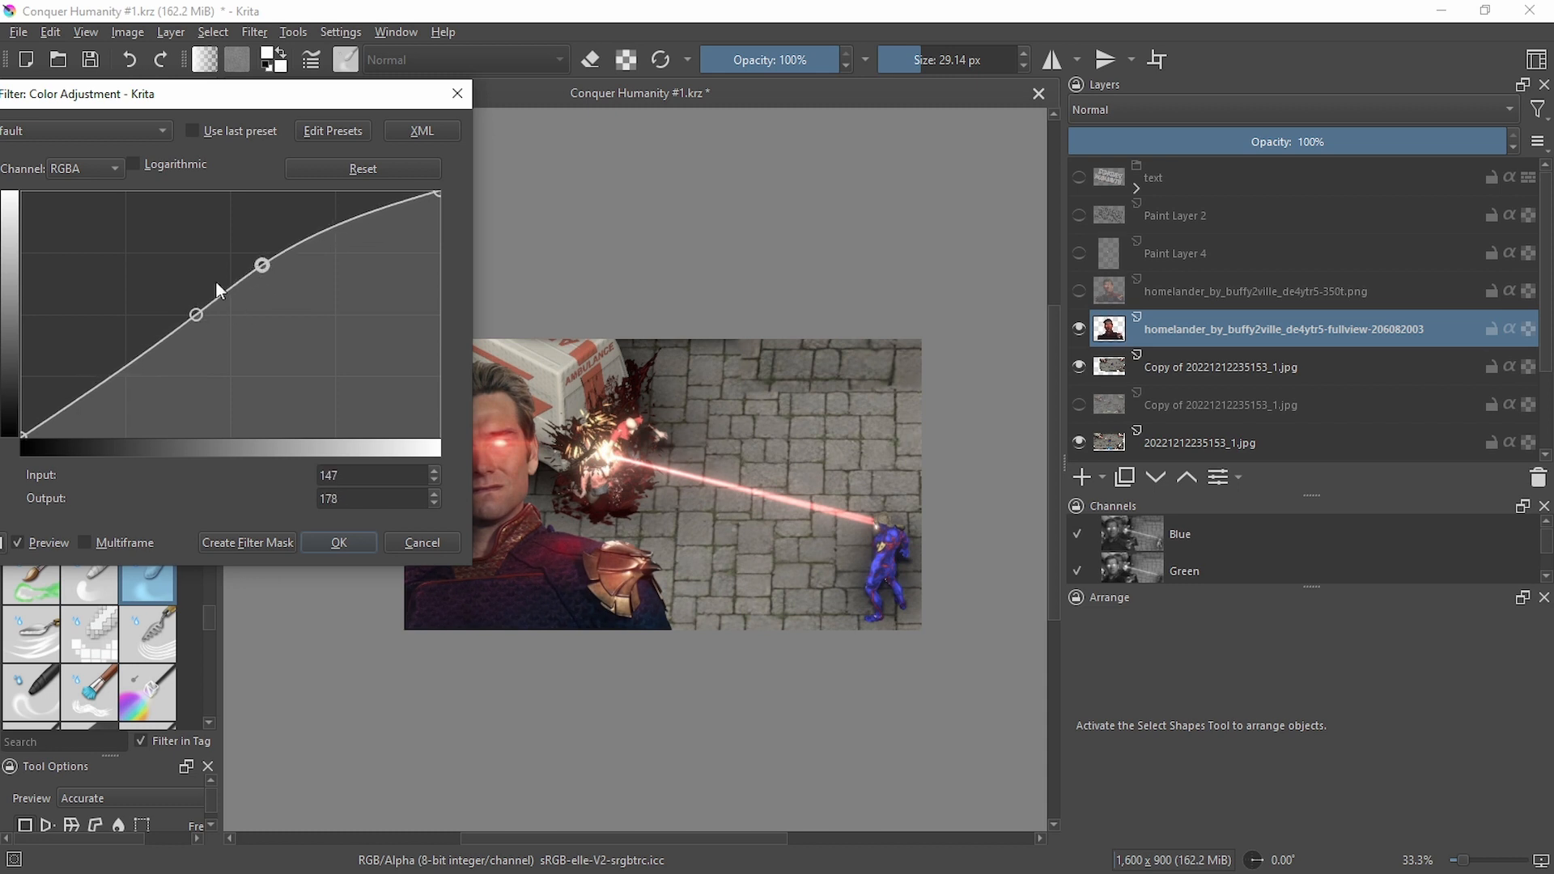
{"action": "left_click_drag", "start_coordinate": [195, 314], "coordinate": [189, 307]}
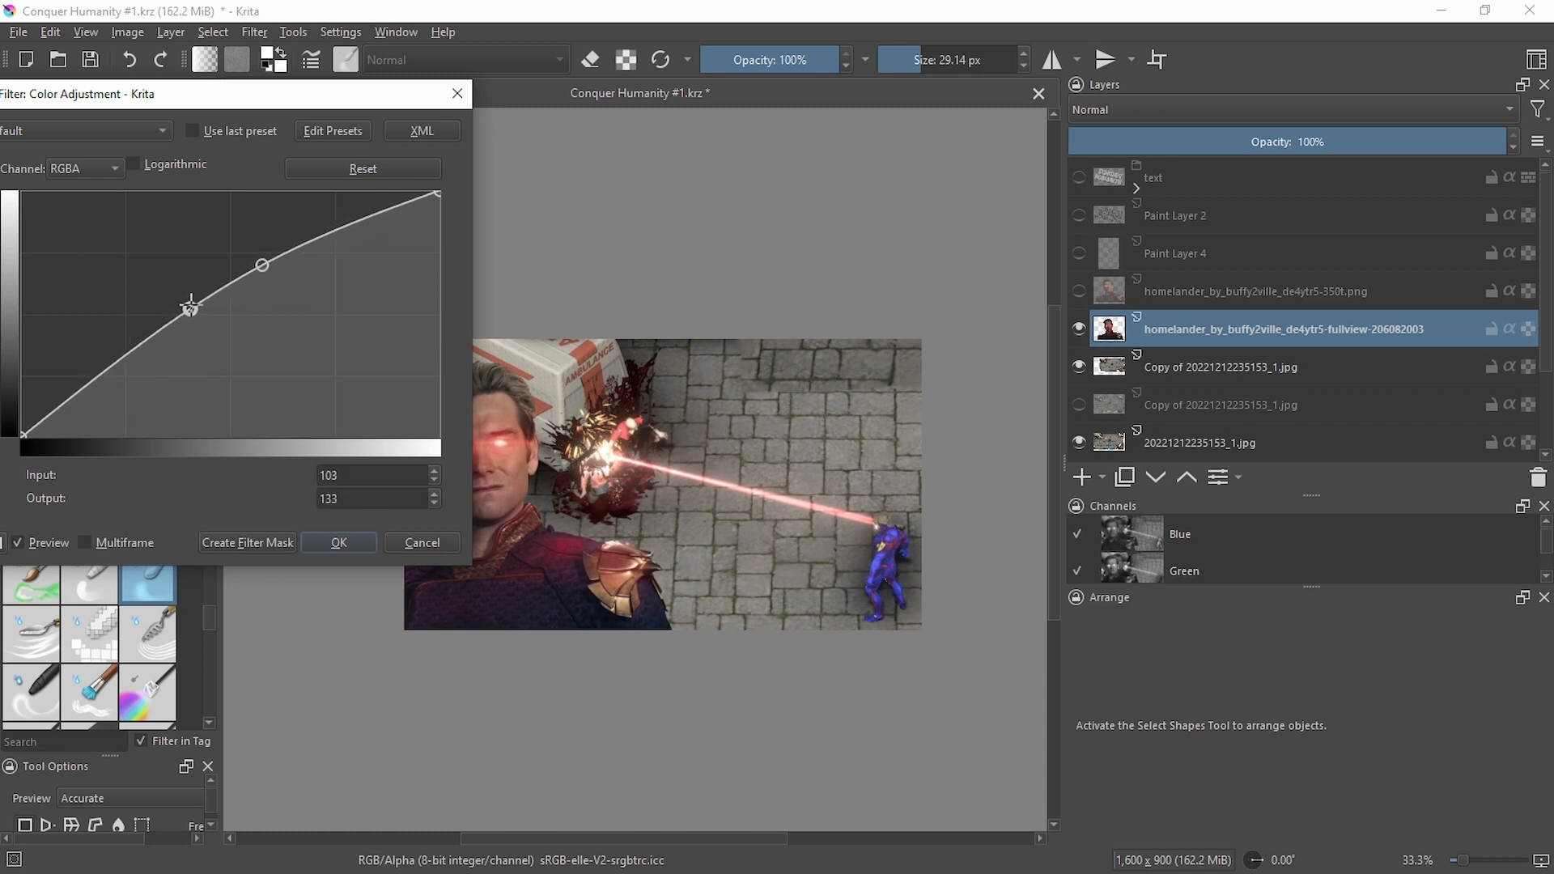
{"action": "left_click", "coordinate": [291, 251]}
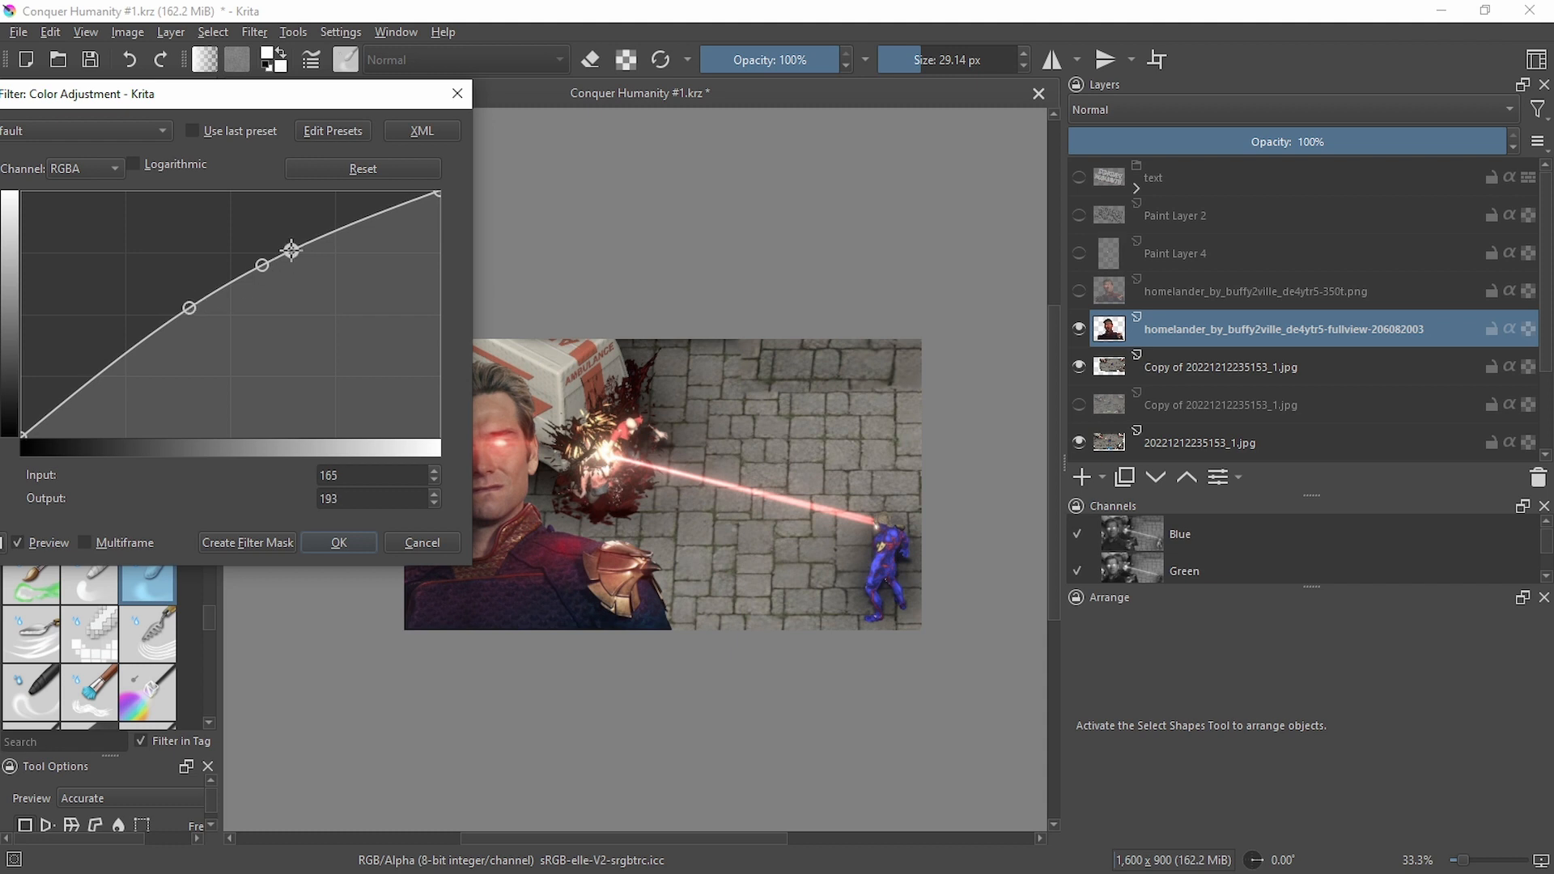
{"action": "left_click_drag", "start_coordinate": [291, 250], "coordinate": [296, 252]}
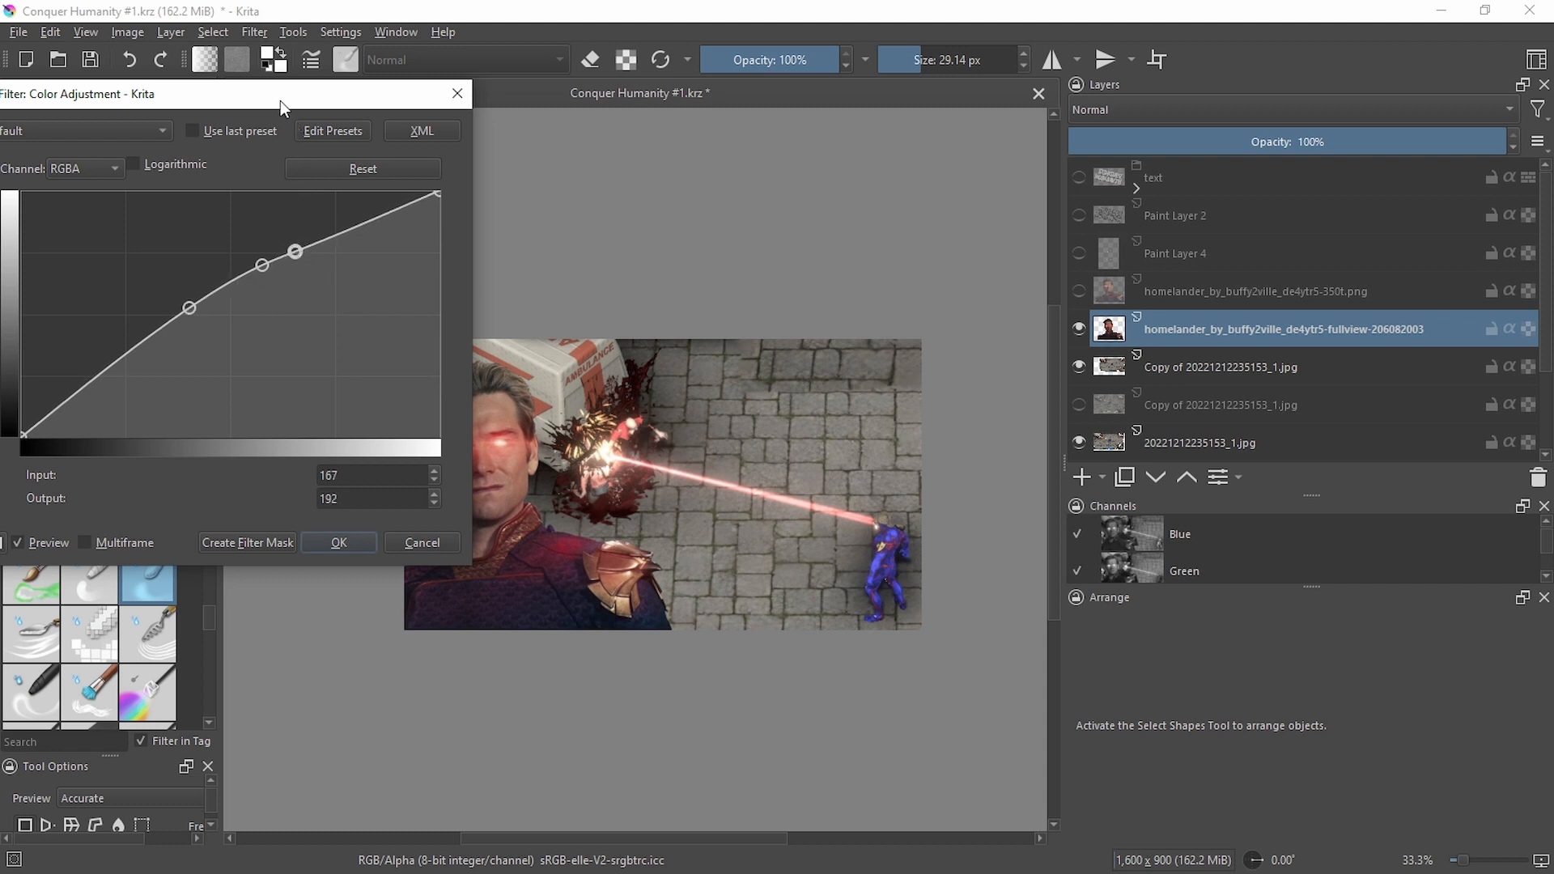
{"action": "left_click_drag", "start_coordinate": [280, 101], "coordinate": [1100, 133]}
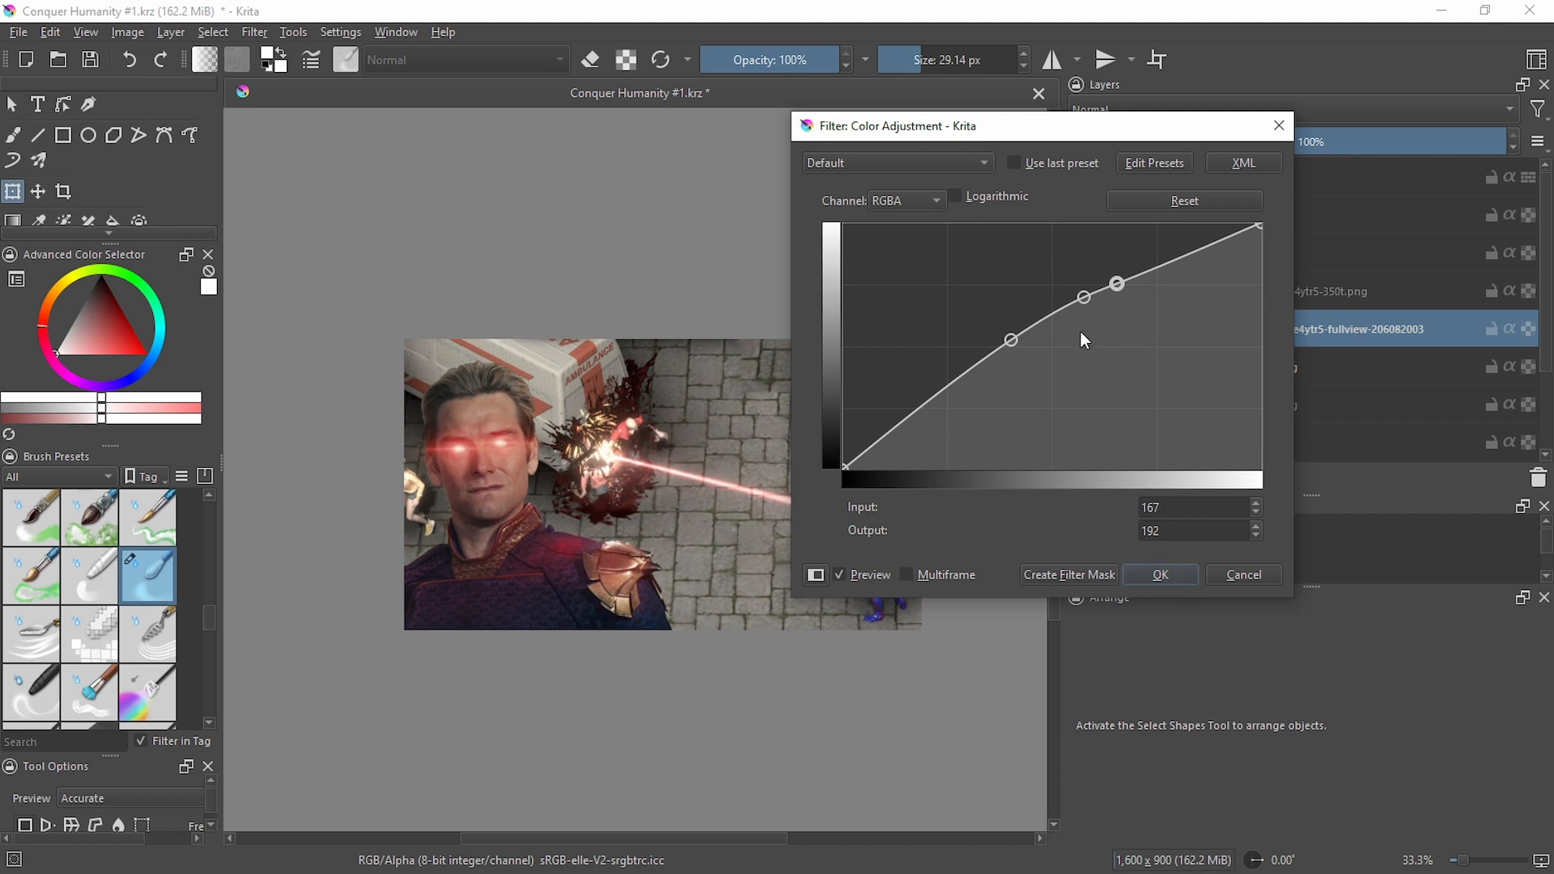
{"action": "left_click_drag", "start_coordinate": [1084, 298], "coordinate": [1123, 263]}
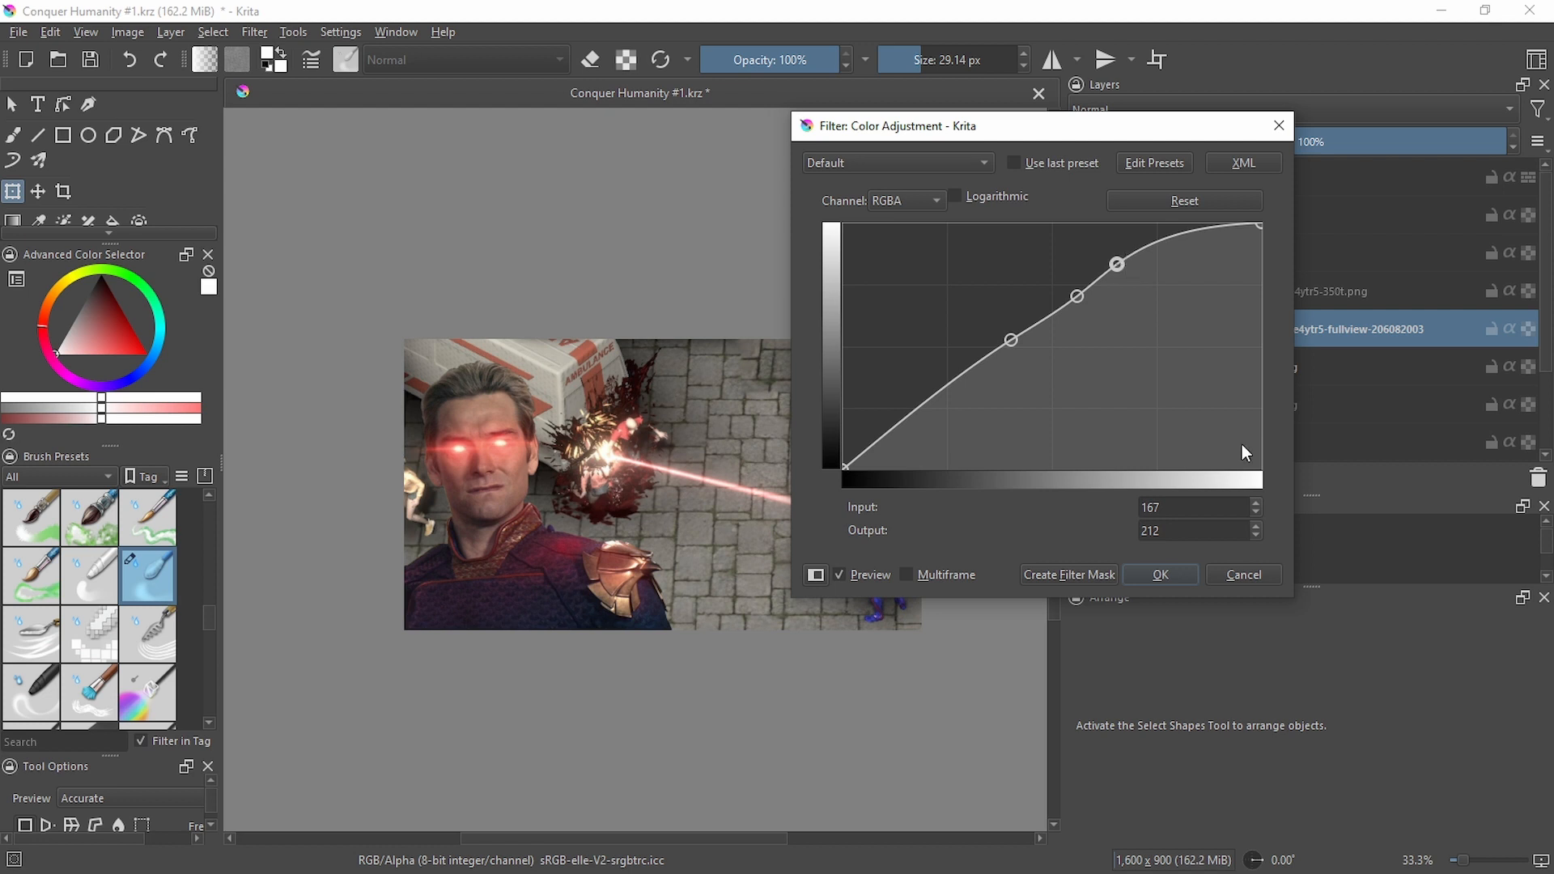
{"action": "left_click", "coordinate": [1161, 575]}
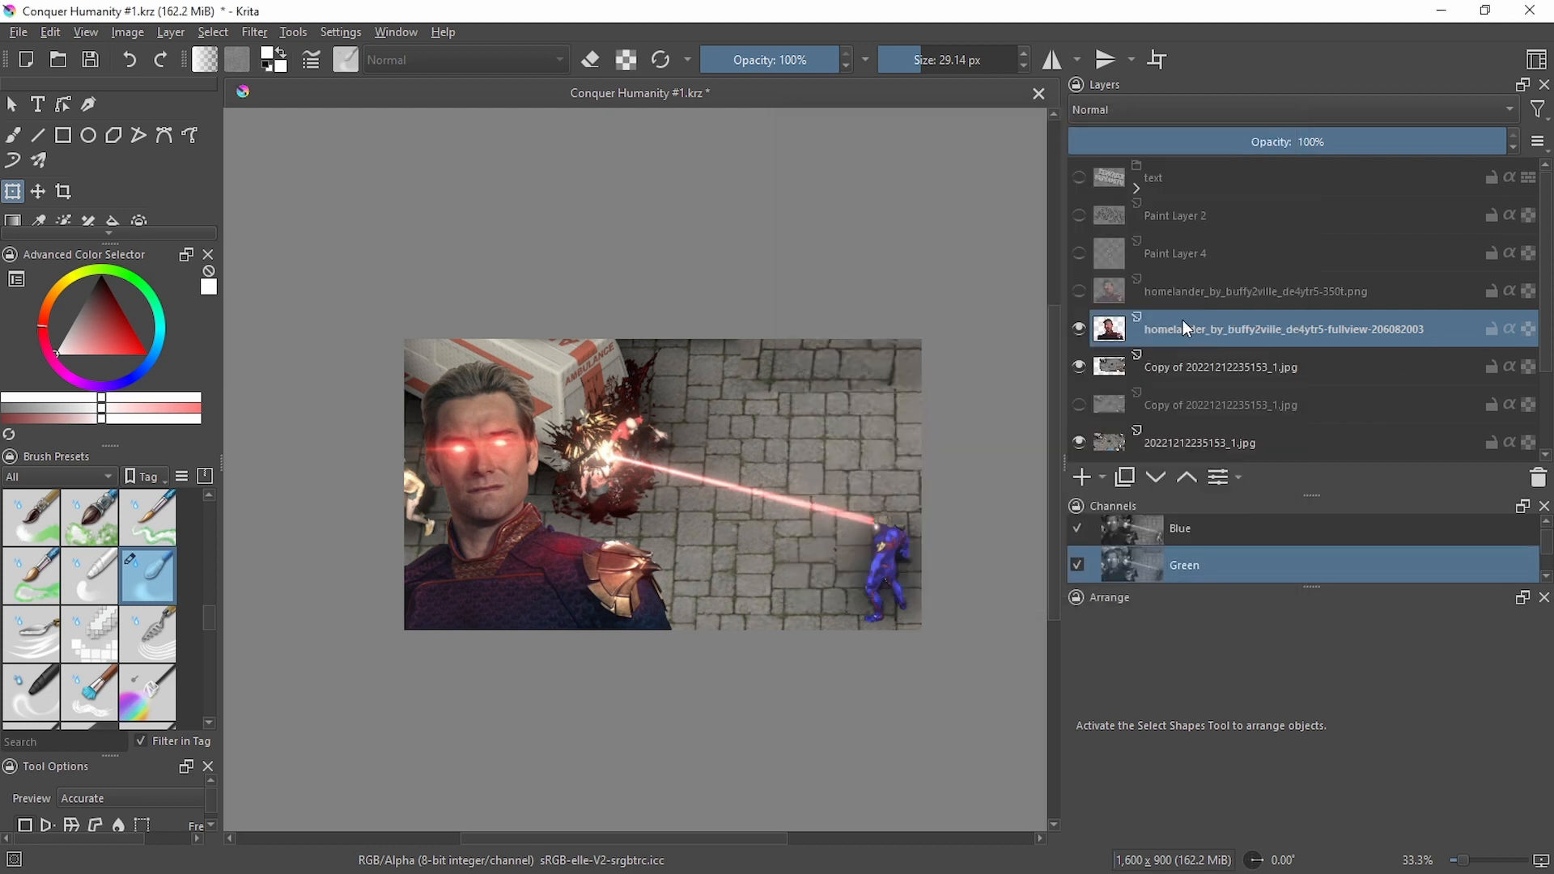
Swell the glow in both of Homelander's eyes on the fullview layer with the Distort Grow brush at 80 px
{"action": "scroll", "coordinate": [76, 595], "scroll_direction": "down", "scroll_amount": 5}
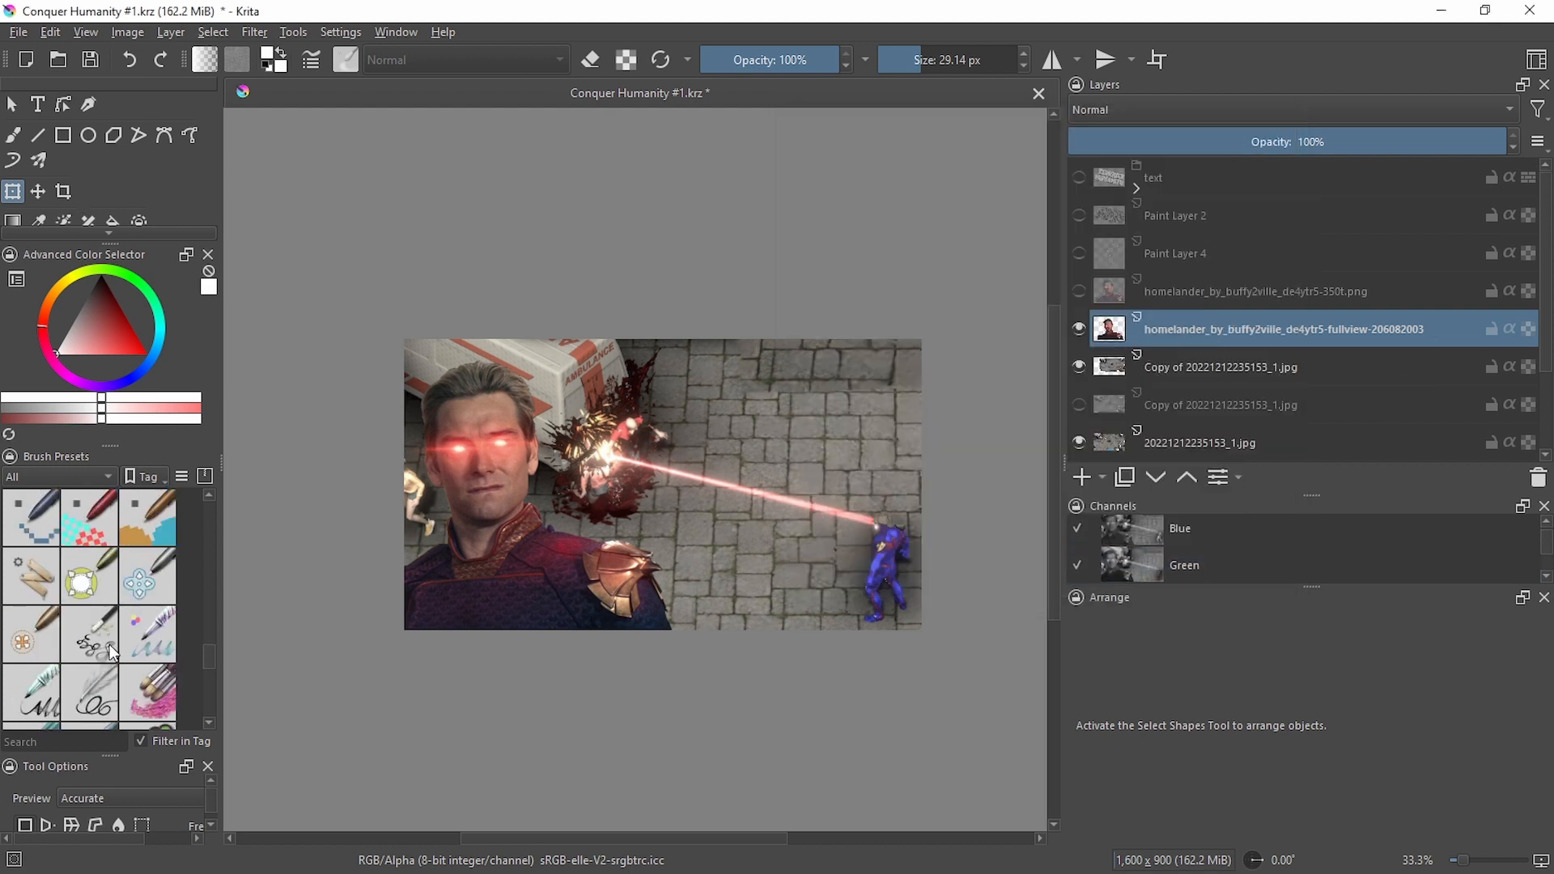
{"action": "mouse_move", "coordinate": [91, 581]}
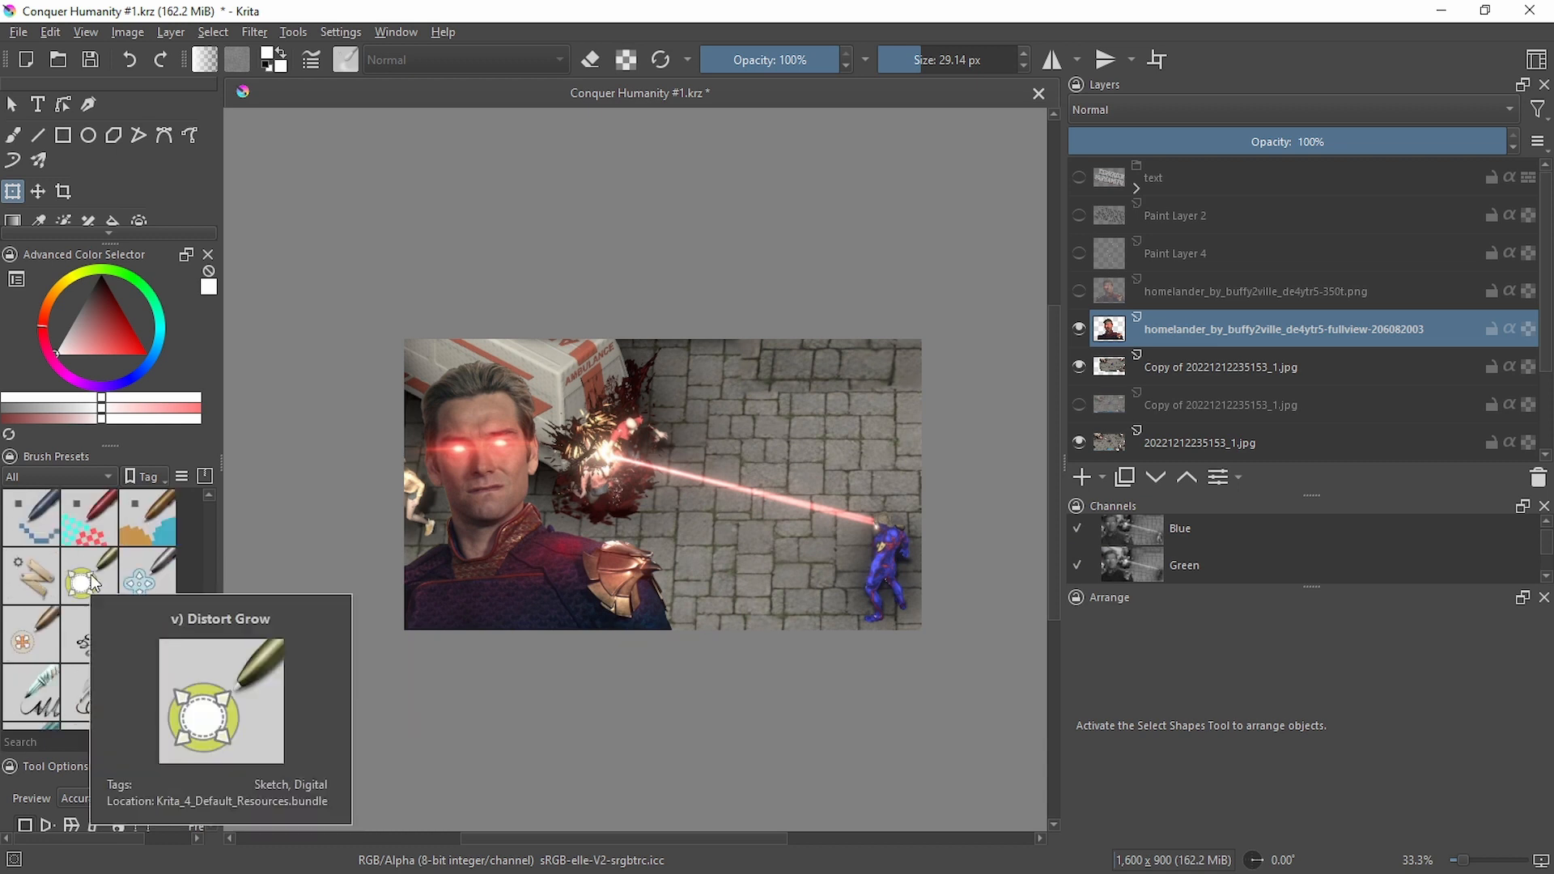
{"action": "left_click", "coordinate": [90, 581]}
{"action": "left_click", "coordinate": [13, 135]}
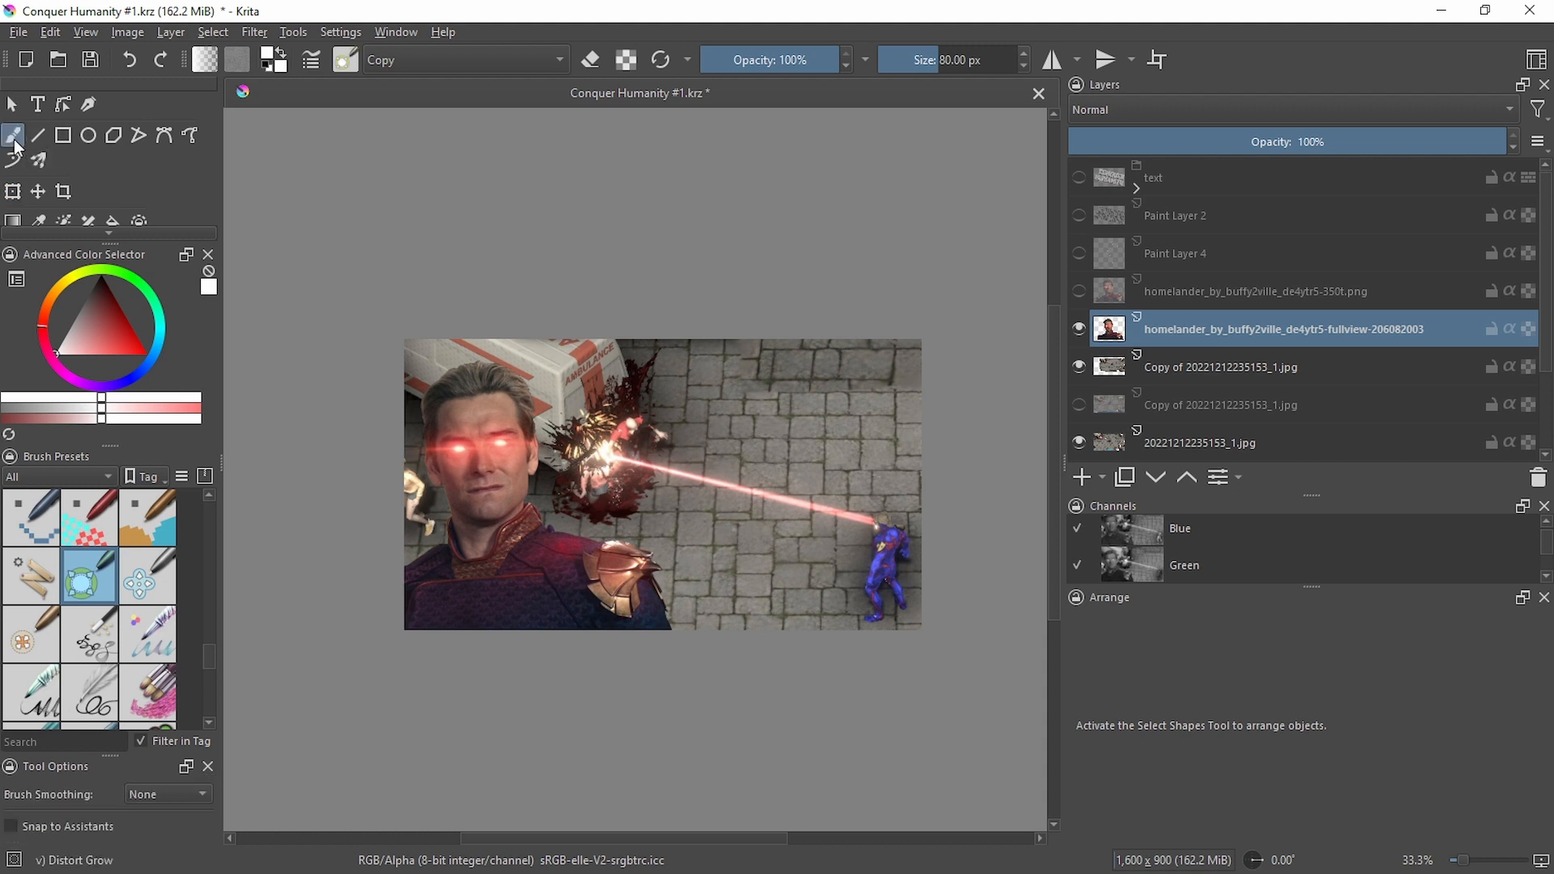
{"action": "scroll", "coordinate": [522, 471], "scroll_direction": "up", "scroll_amount": 2}
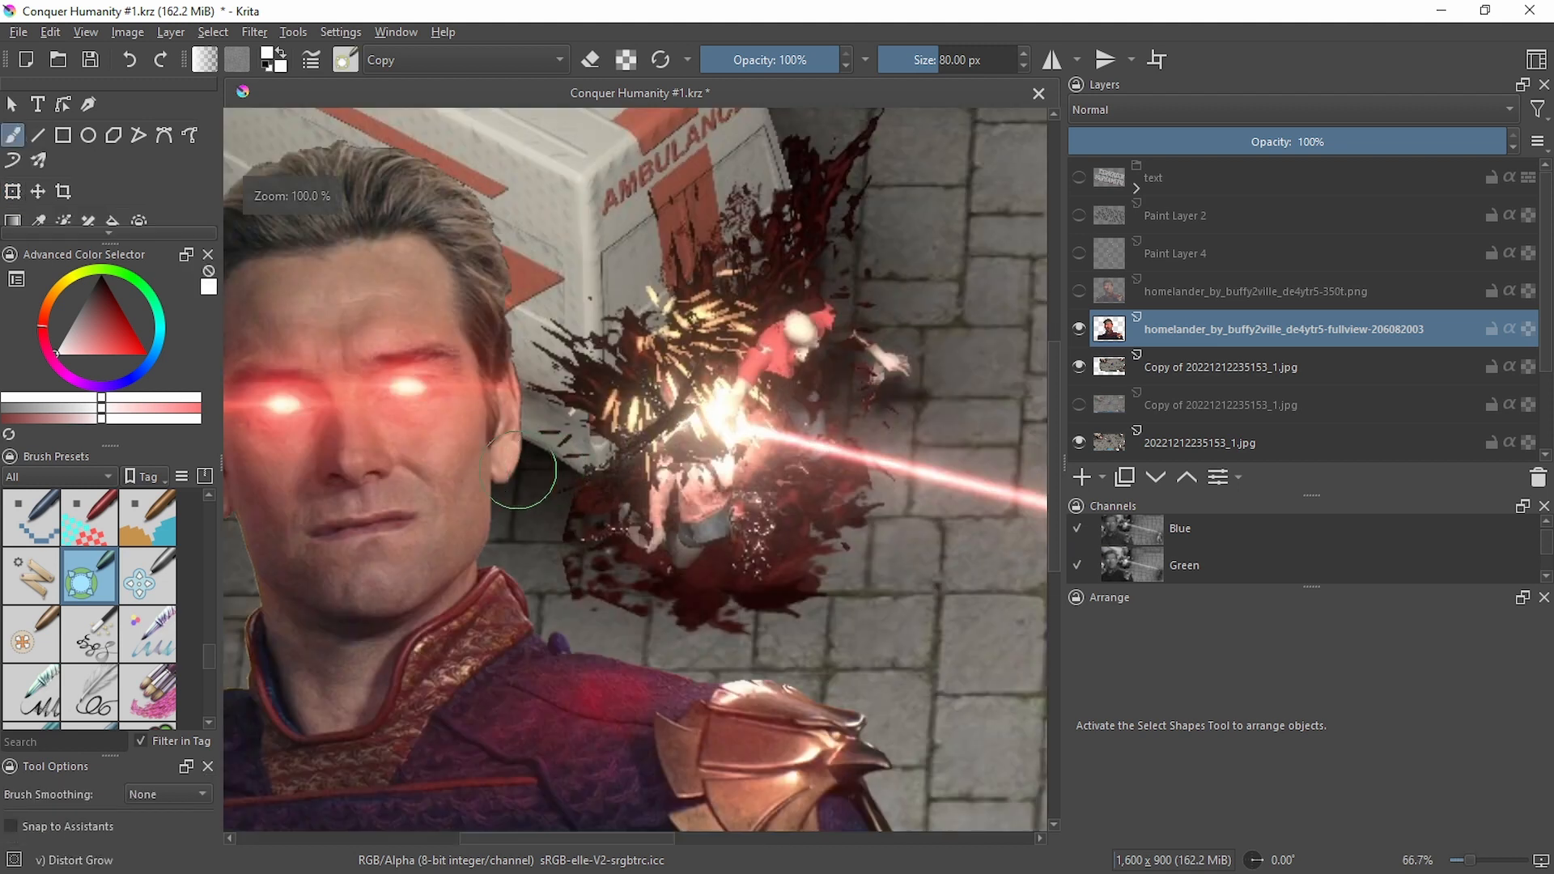
{"action": "scroll", "coordinate": [522, 471], "scroll_direction": "up", "scroll_amount": 3}
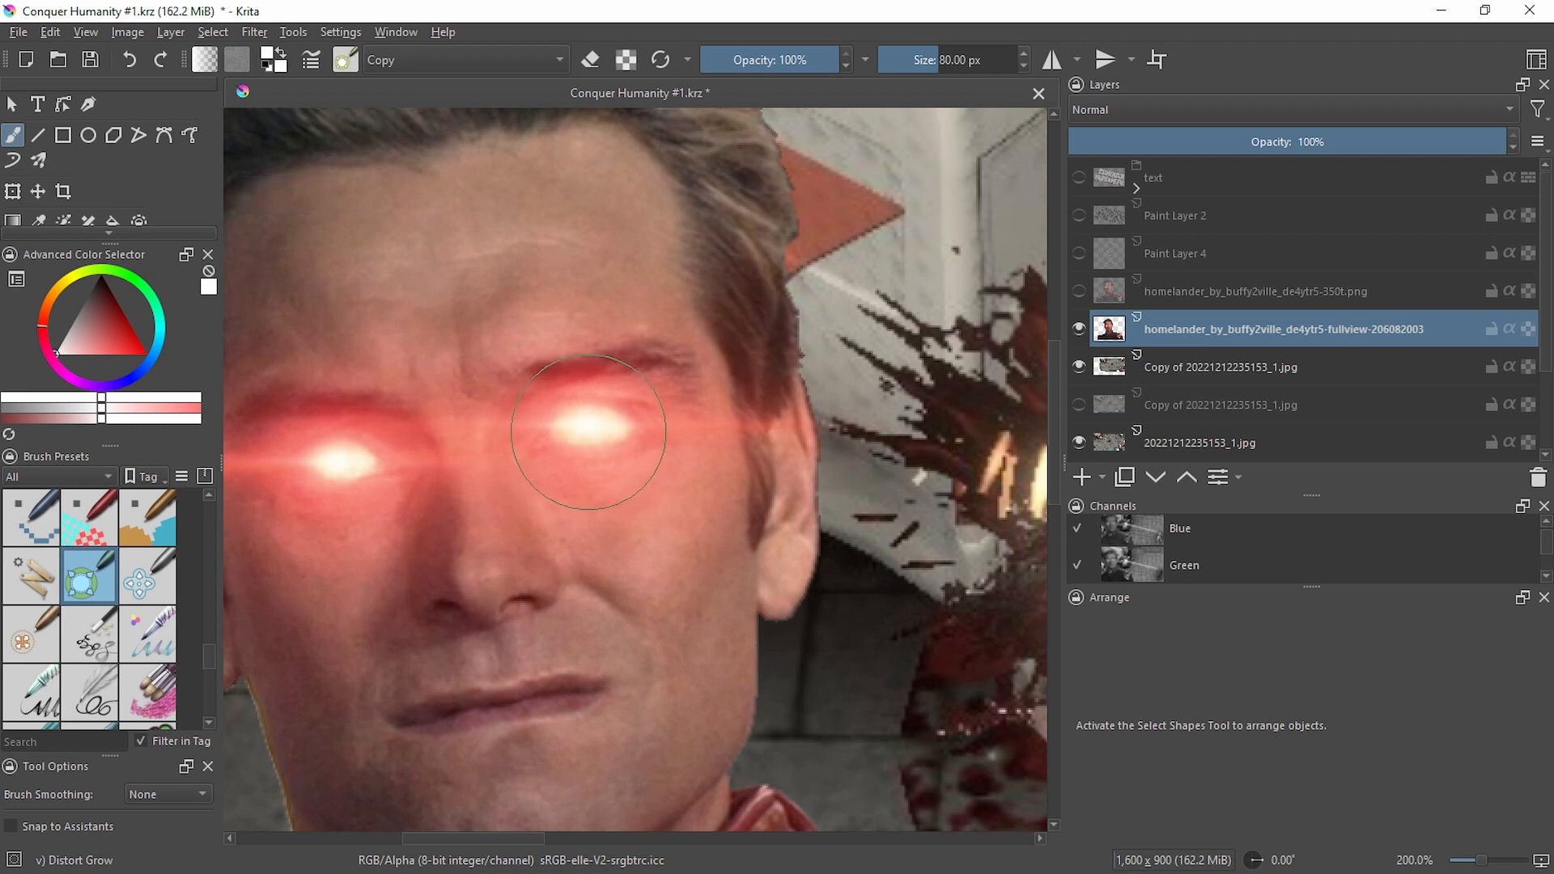
{"action": "left_click_drag", "start_coordinate": [588, 432], "coordinate": [589, 432]}
{"action": "left_click", "coordinate": [343, 469]}
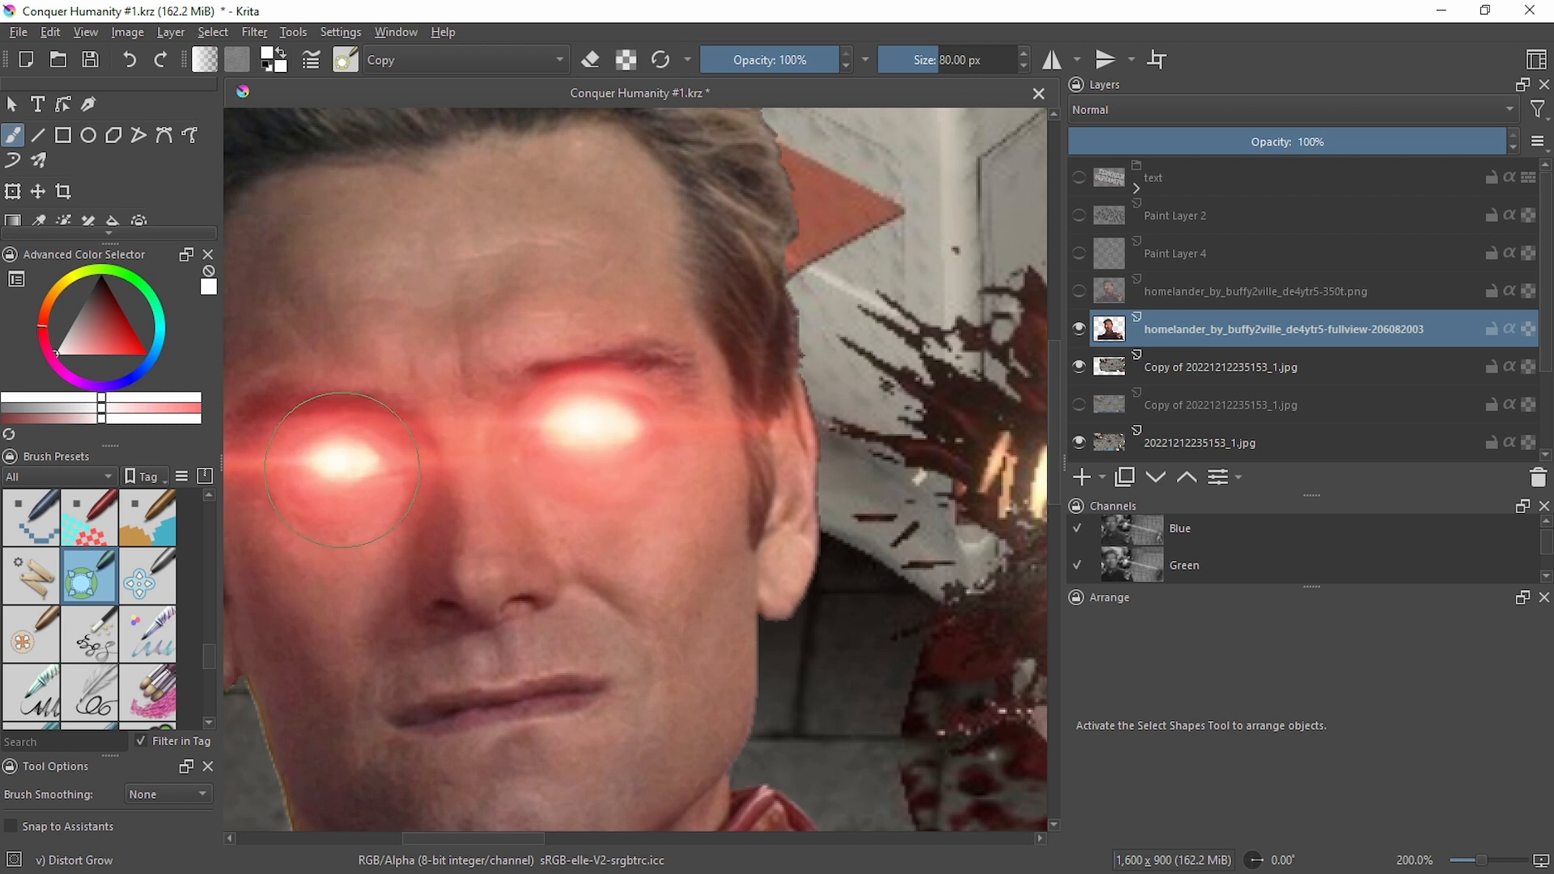
{"action": "left_click", "coordinate": [342, 469]}
{"action": "left_click", "coordinate": [342, 469]}
{"action": "left_click", "coordinate": [343, 469]}
{"action": "scroll", "coordinate": [520, 451], "scroll_direction": "down", "scroll_amount": 6}
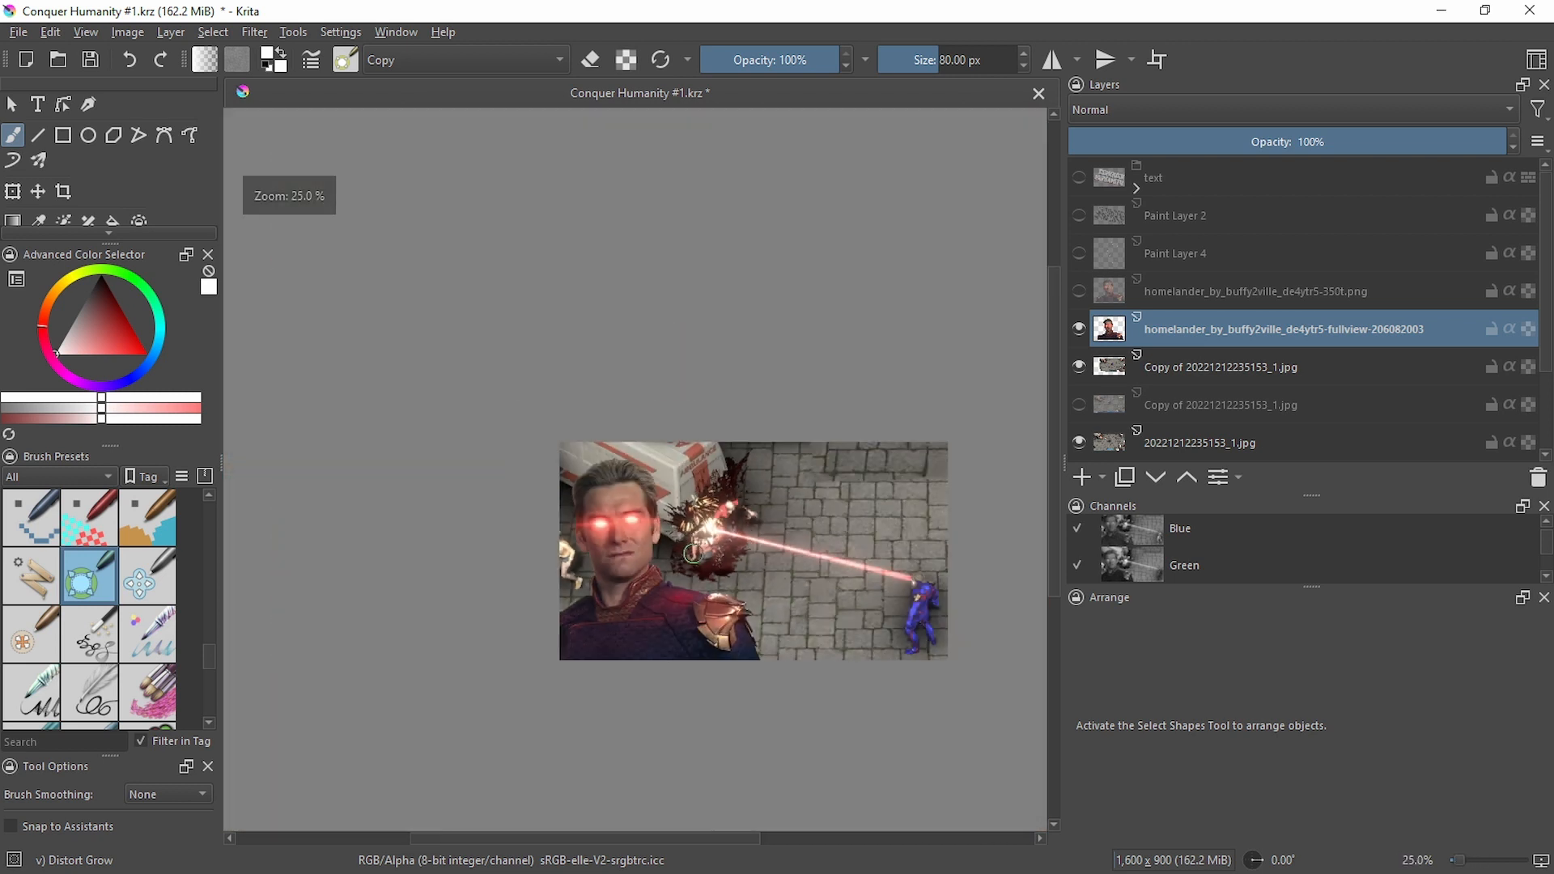
Enlarge both glowing eyes further with the same brush and check the whole thumbnail
{"action": "scroll", "coordinate": [693, 554], "scroll_direction": "up", "scroll_amount": 5}
{"action": "left_click", "coordinate": [622, 512]}
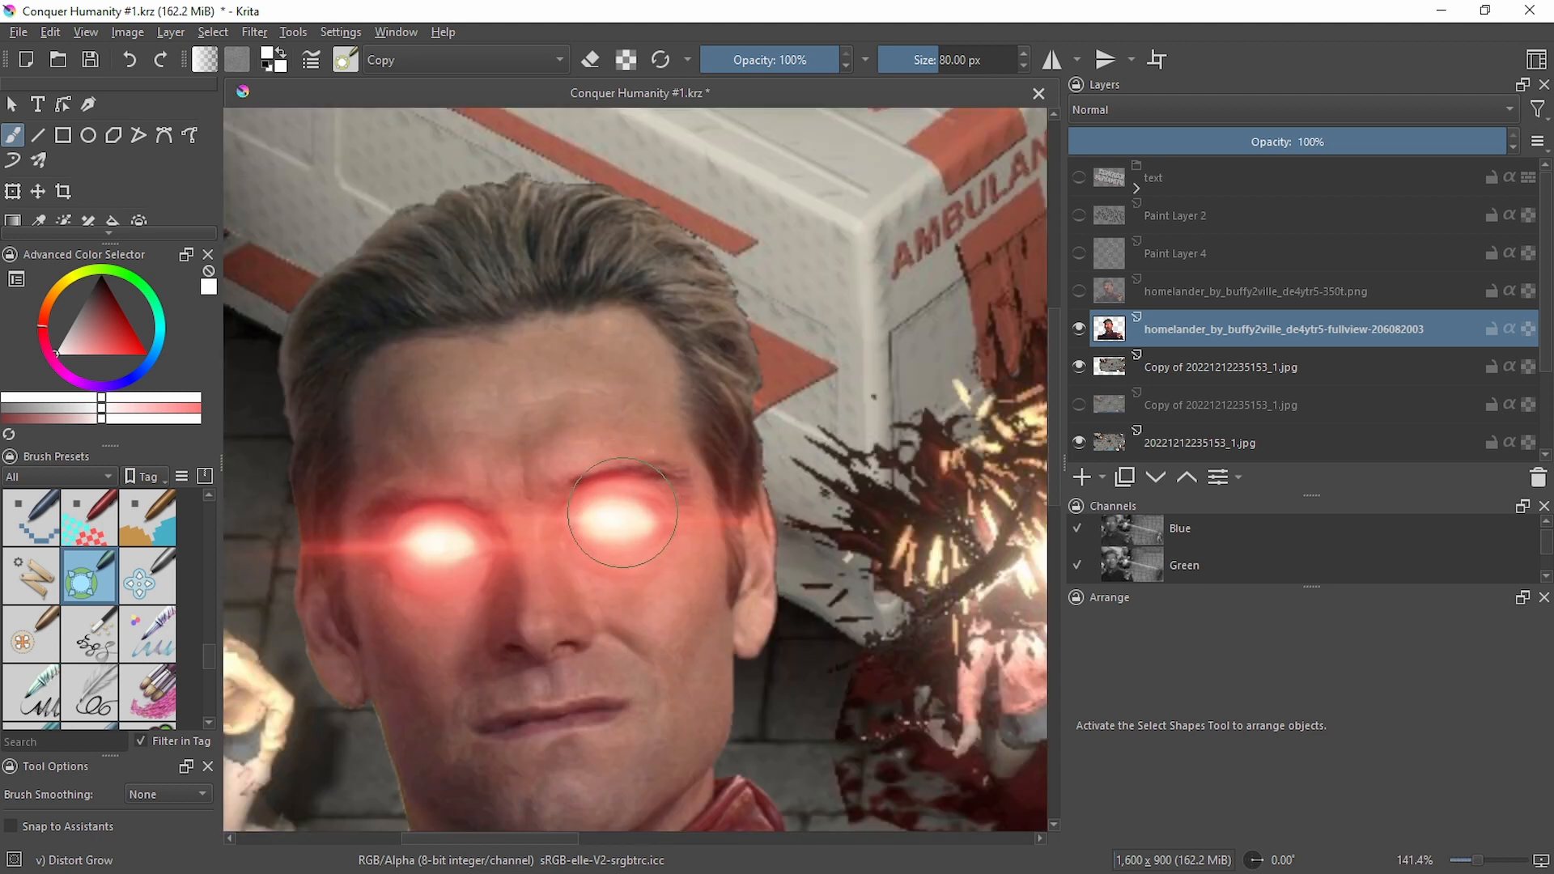
{"action": "left_click", "coordinate": [623, 513]}
{"action": "left_click", "coordinate": [429, 537]}
{"action": "left_click", "coordinate": [429, 537]}
{"action": "left_click", "coordinate": [429, 537]}
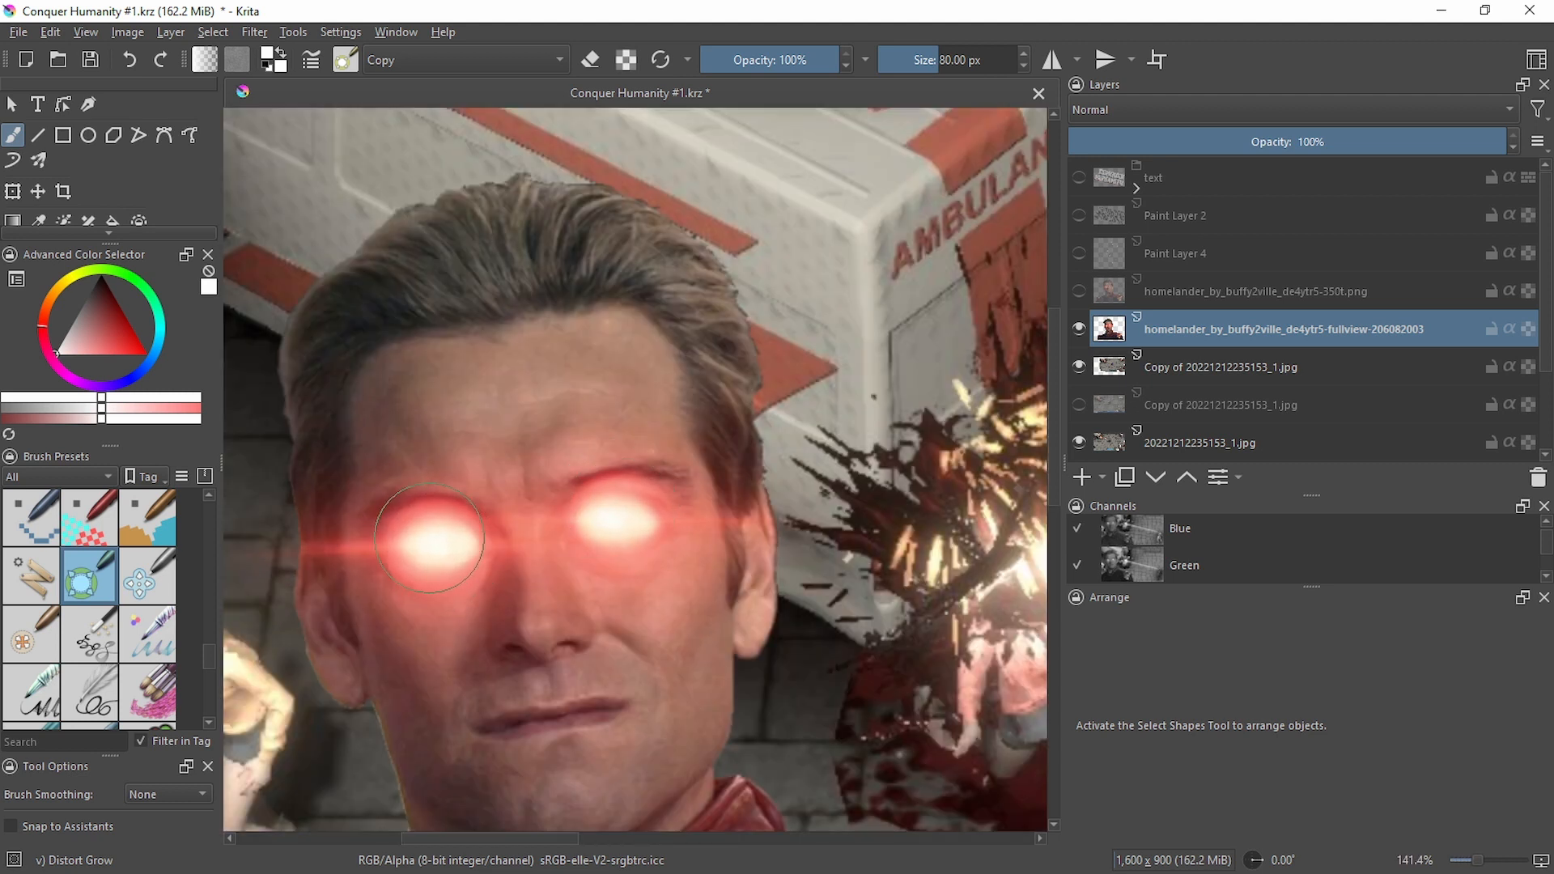
{"action": "scroll", "coordinate": [666, 566], "scroll_direction": "down", "scroll_amount": 7}
{"action": "scroll", "coordinate": [666, 566], "scroll_direction": "up", "scroll_amount": 1}
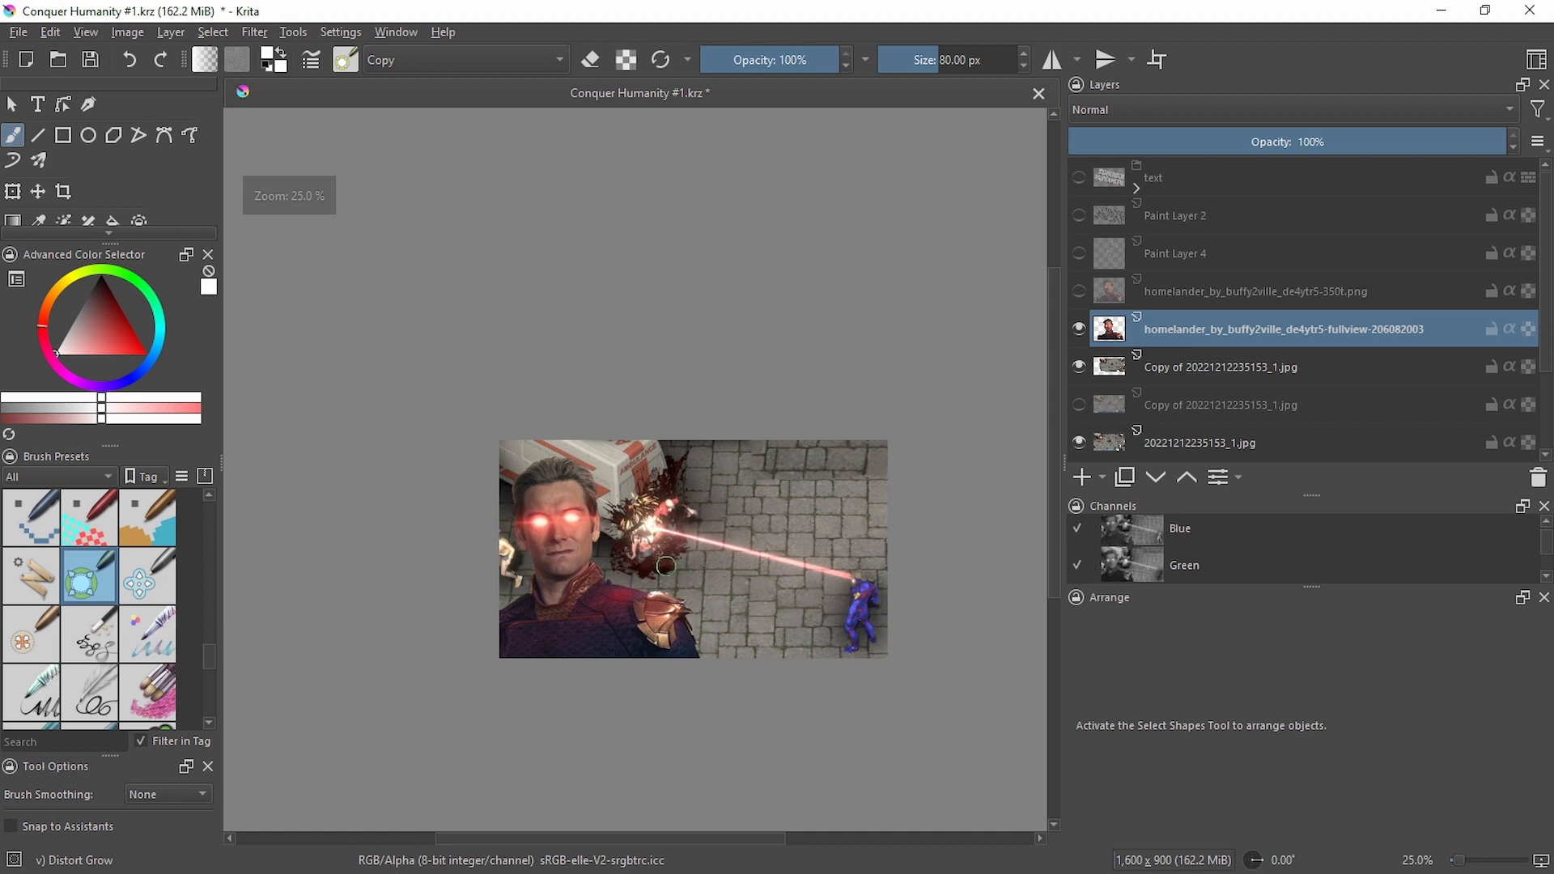
{"action": "left_click_drag", "start_coordinate": [667, 566], "coordinate": [616, 560]}
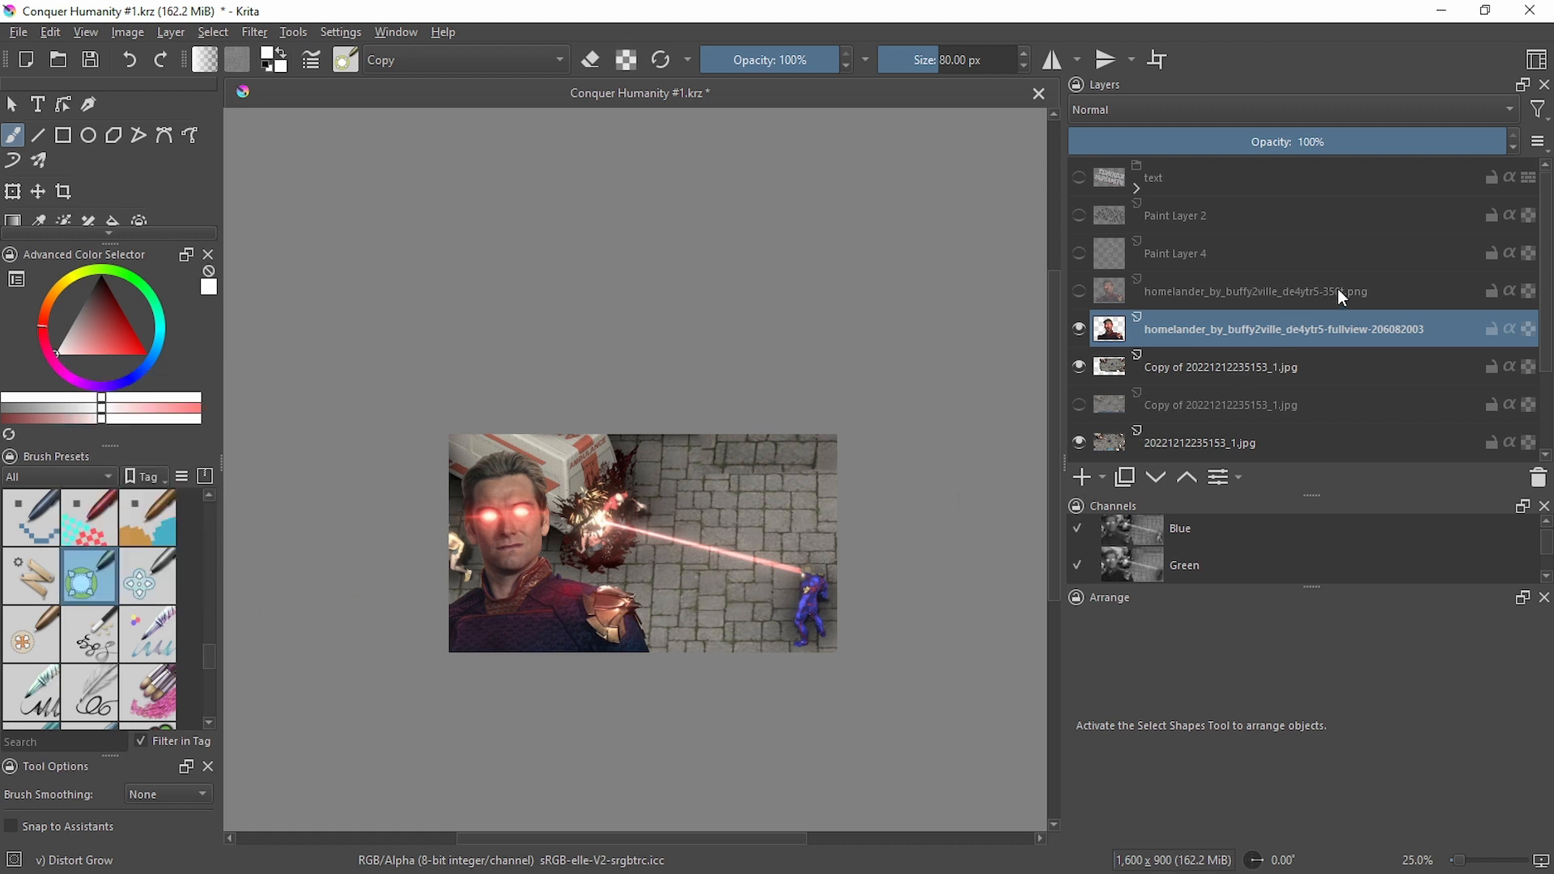
Remove the hidden 350t Homelander layer
{"action": "right_click", "coordinate": [1301, 286]}
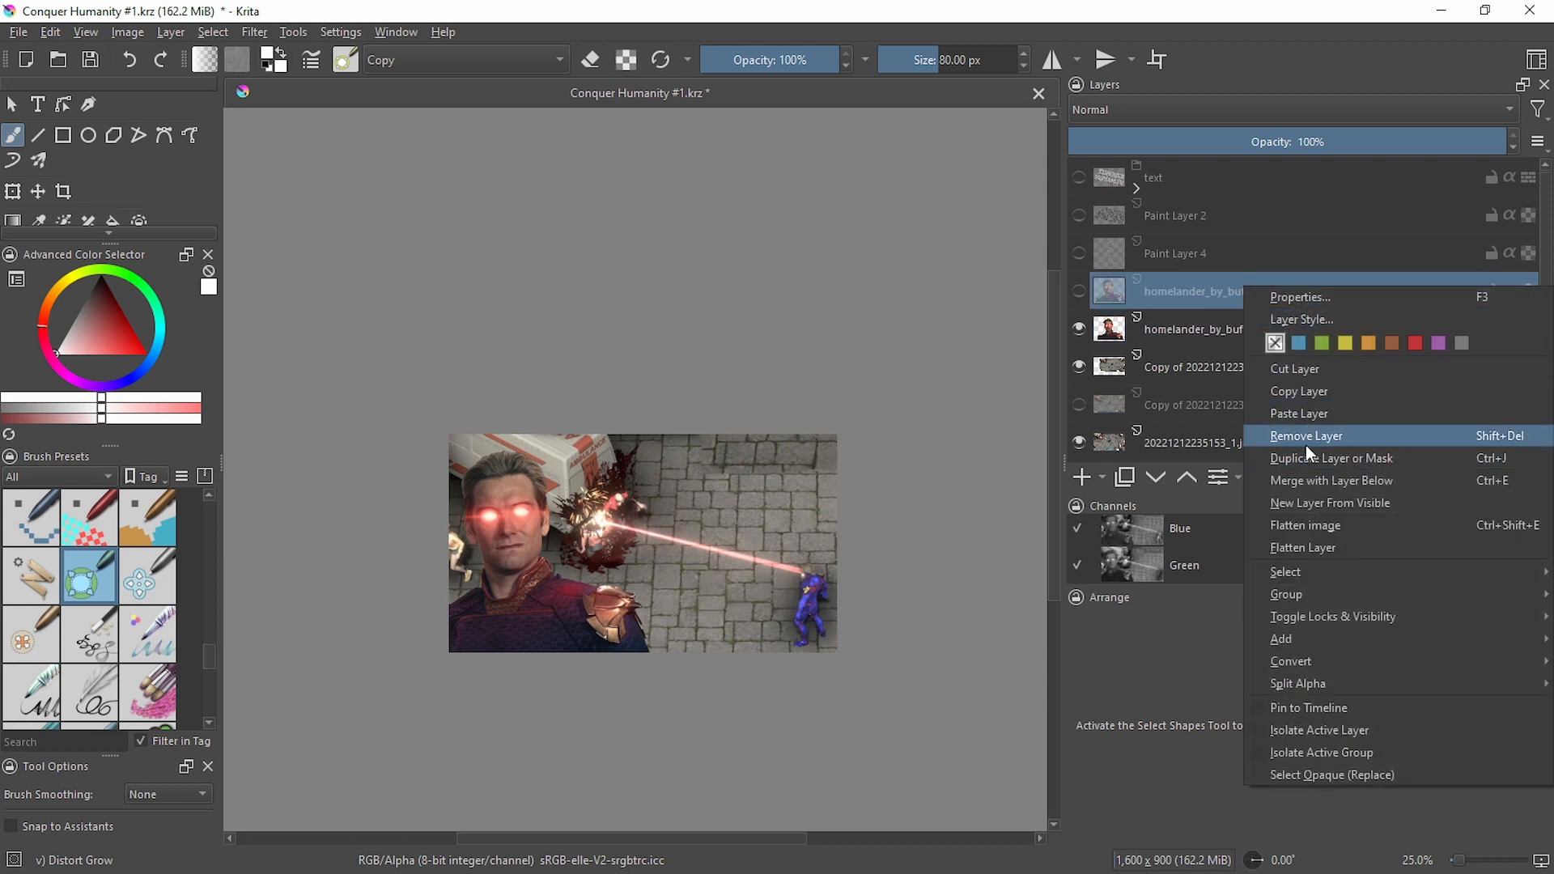
{"action": "left_click", "coordinate": [1210, 252]}
{"action": "right_click", "coordinate": [1201, 293]}
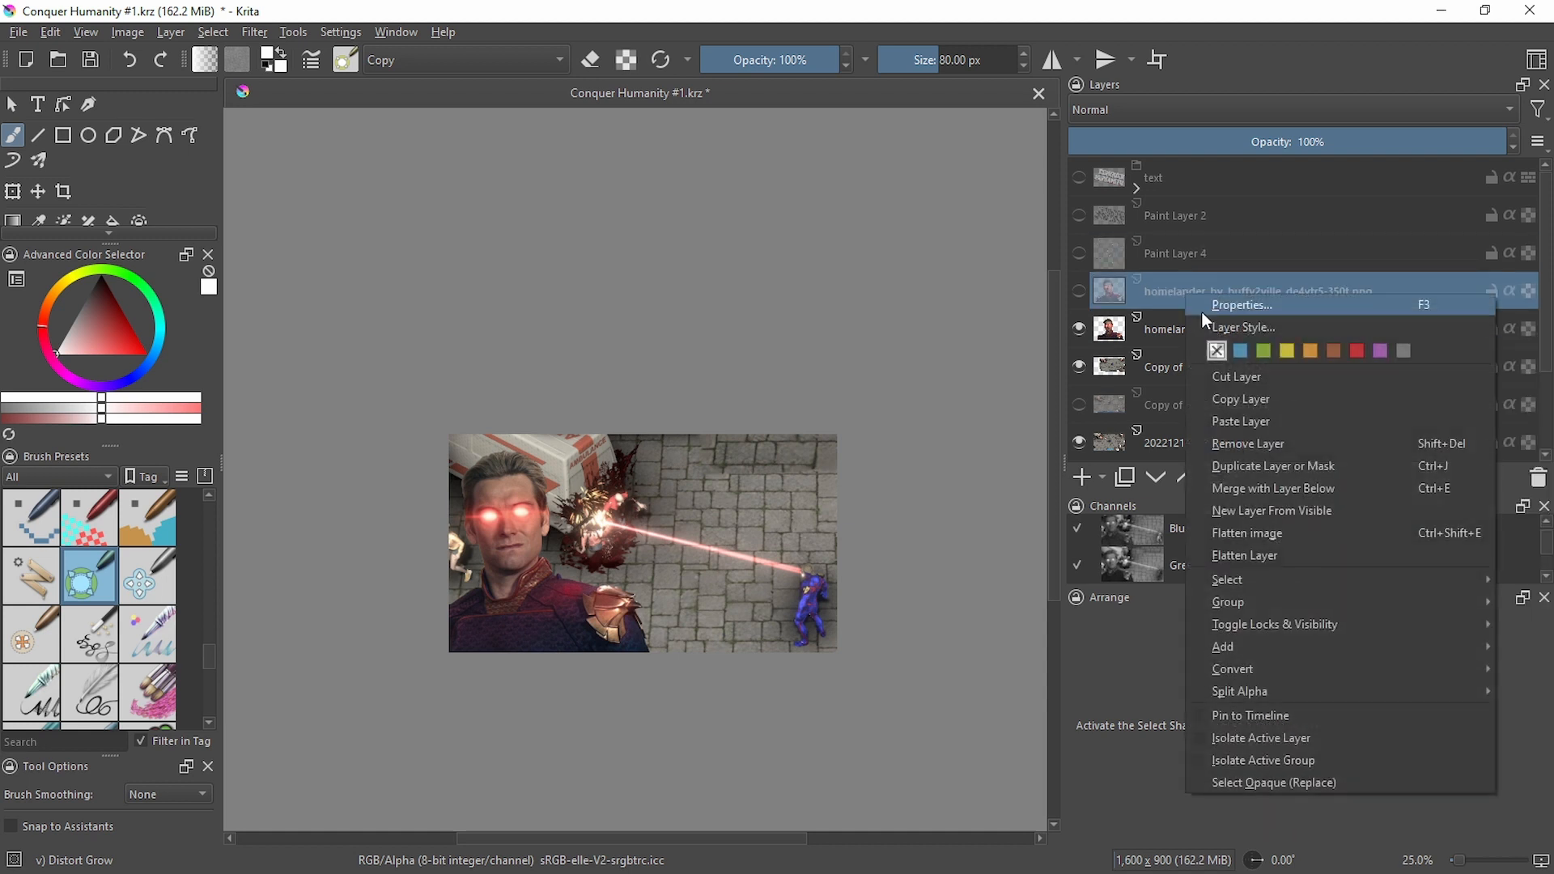
{"action": "left_click", "coordinate": [1232, 437]}
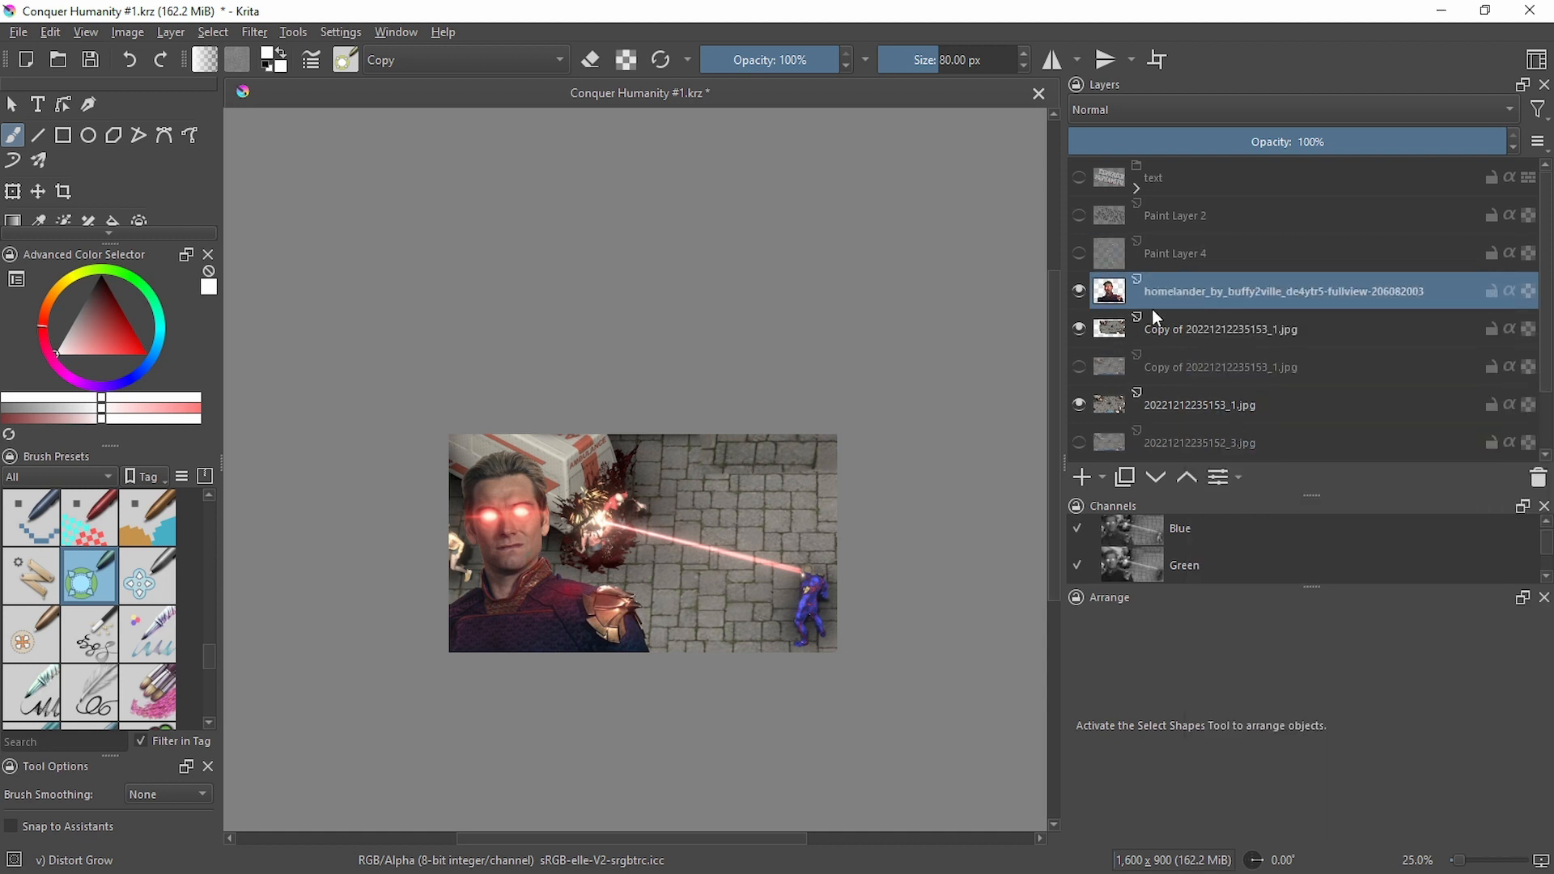
Show Paint Layer 4 and compare the area around the blue figure with and without its white specks
{"action": "mouse_move", "coordinate": [1209, 255]}
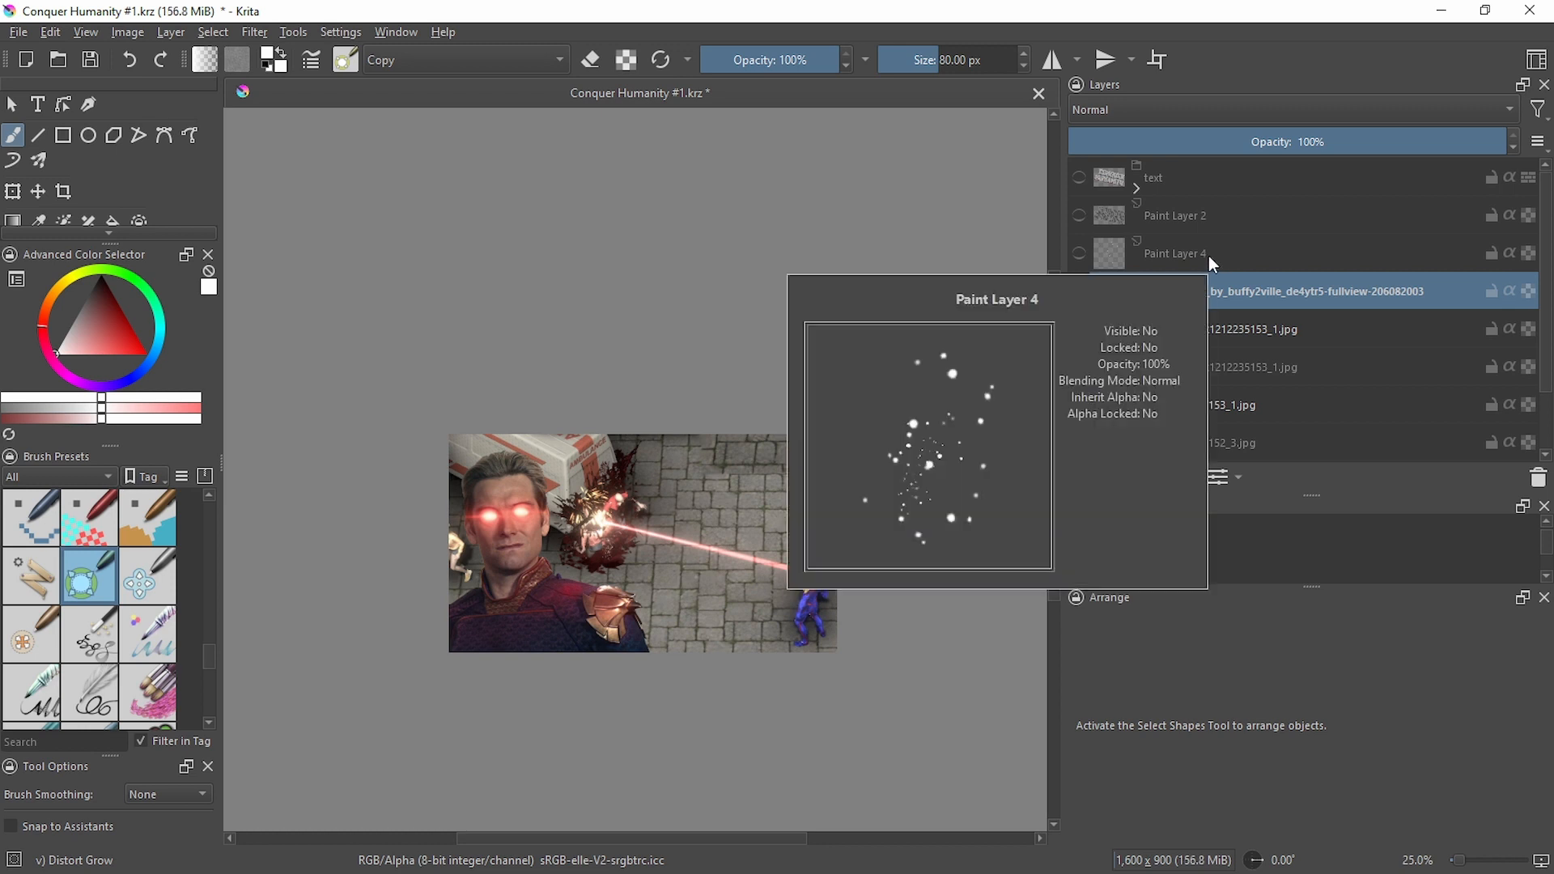
{"action": "left_click", "coordinate": [1120, 258]}
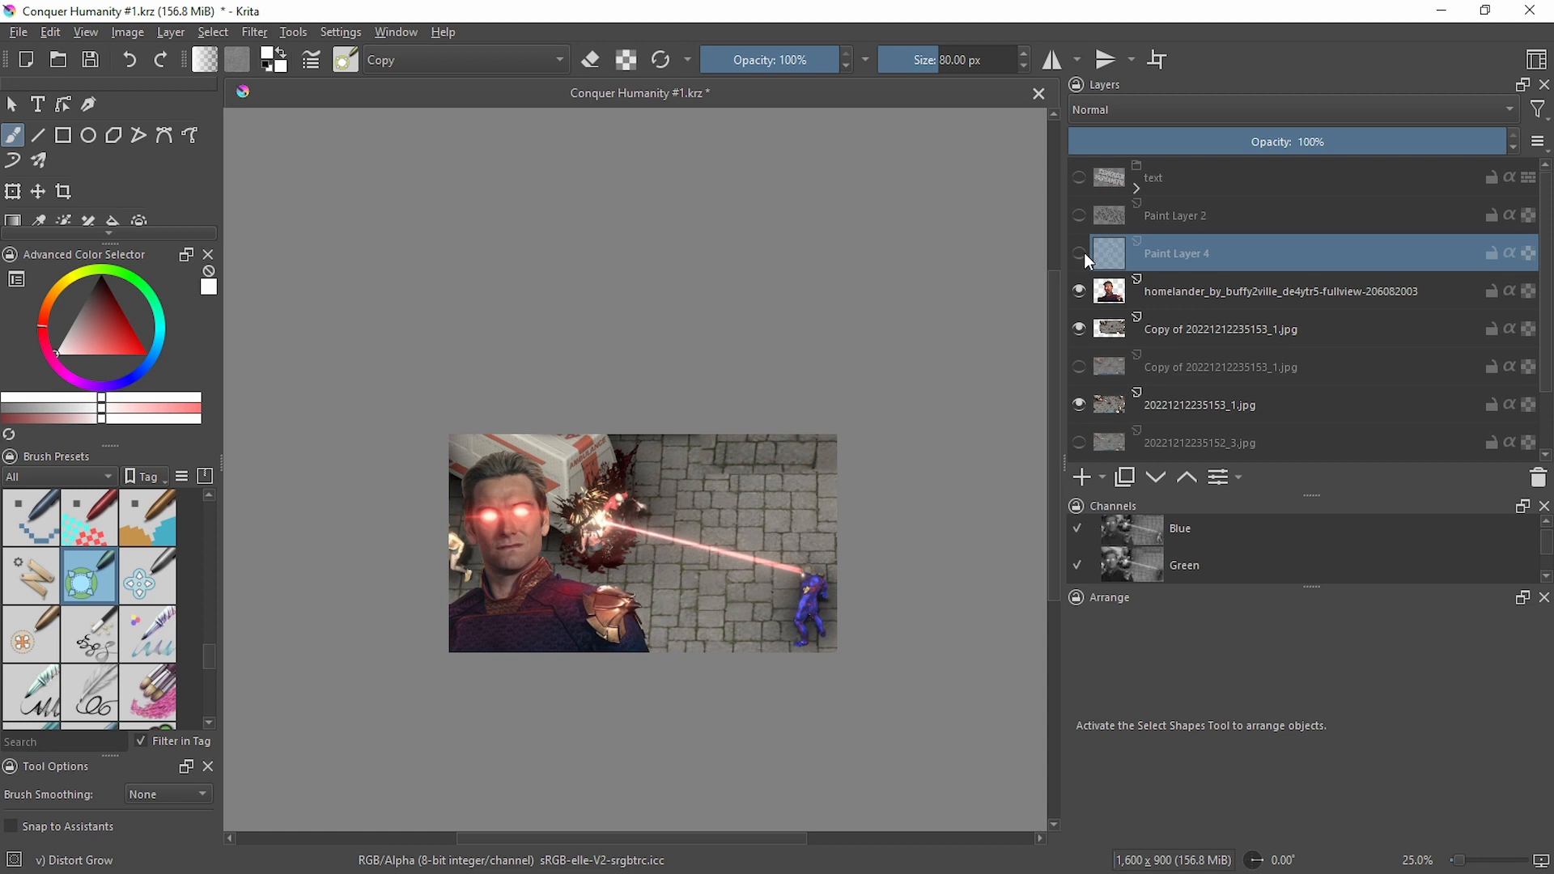
{"action": "left_click", "coordinate": [1081, 255]}
{"action": "scroll", "coordinate": [858, 595], "scroll_direction": "up", "scroll_amount": 4}
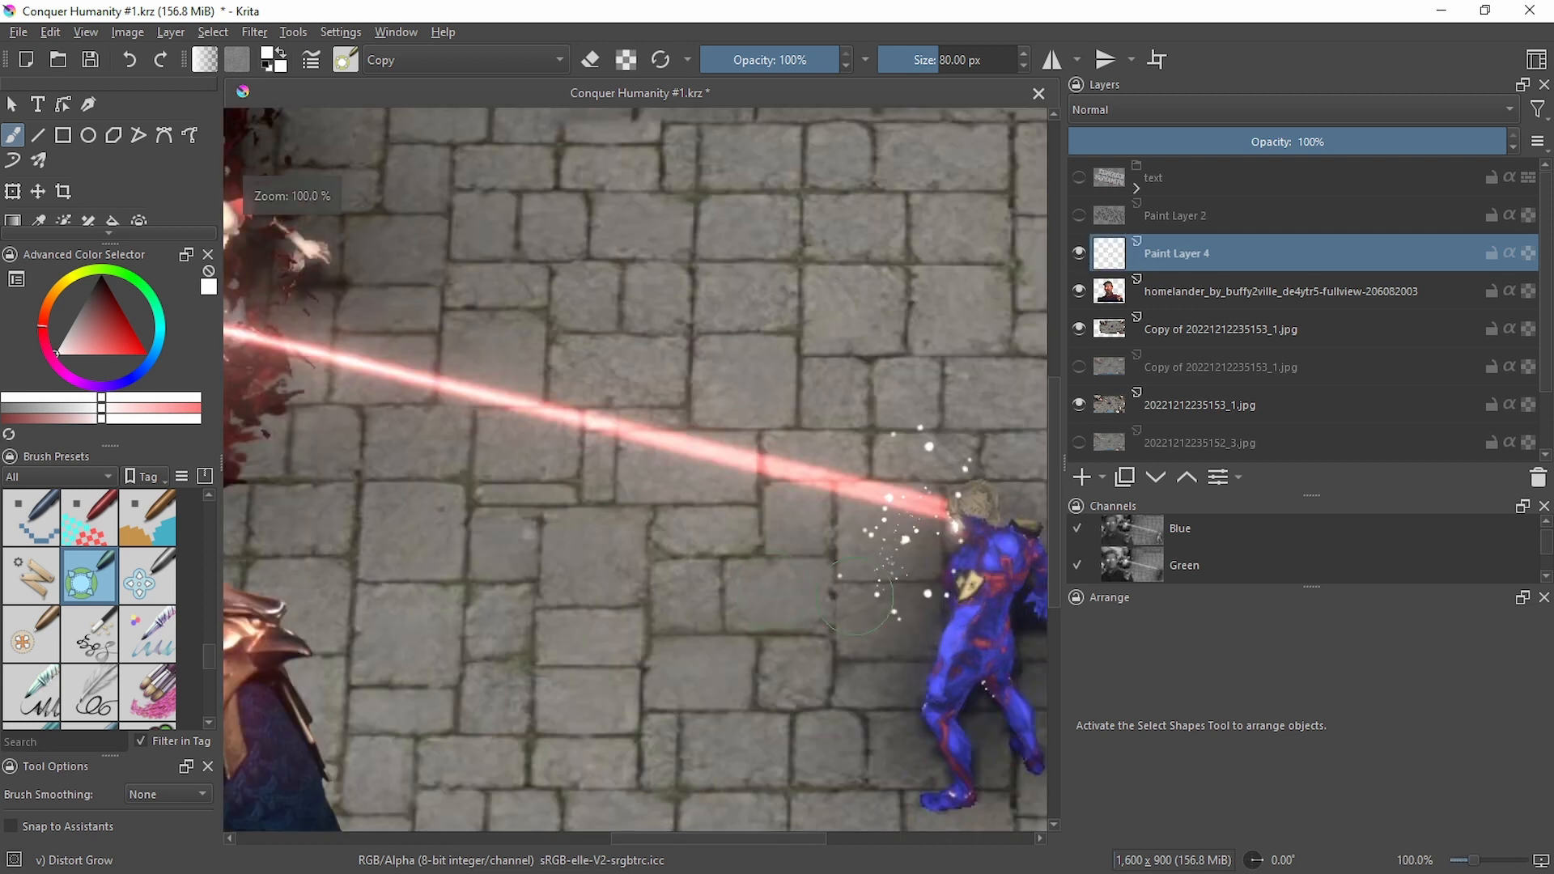
{"action": "scroll", "coordinate": [971, 558], "scroll_direction": "up", "scroll_amount": 4}
{"action": "left_click", "coordinate": [1081, 251]}
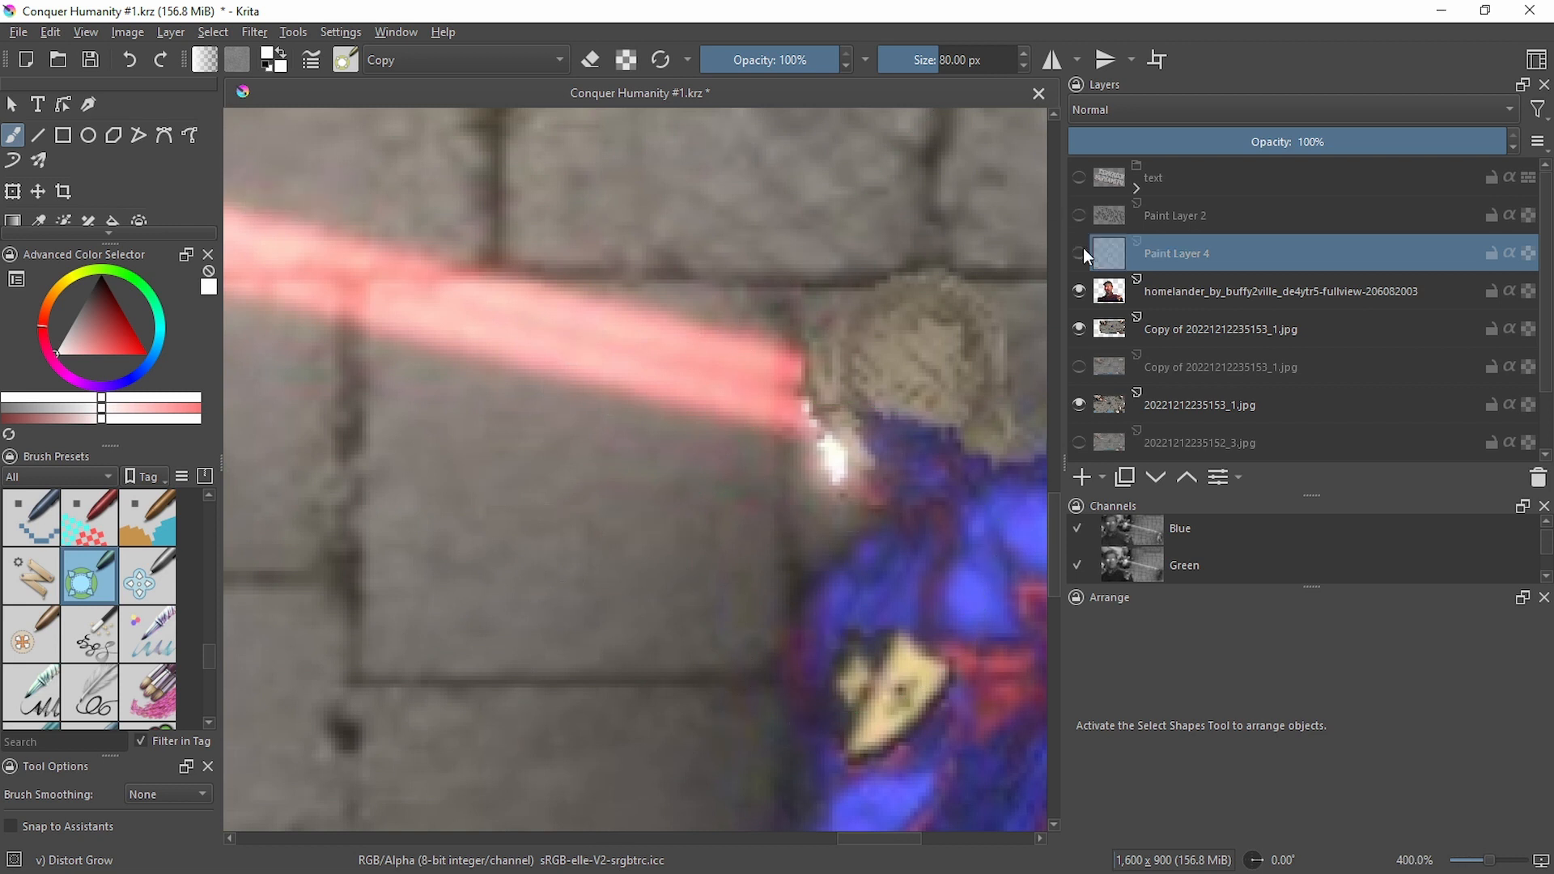
{"action": "left_click", "coordinate": [1081, 253]}
{"action": "scroll", "coordinate": [736, 419], "scroll_direction": "down", "scroll_amount": 9}
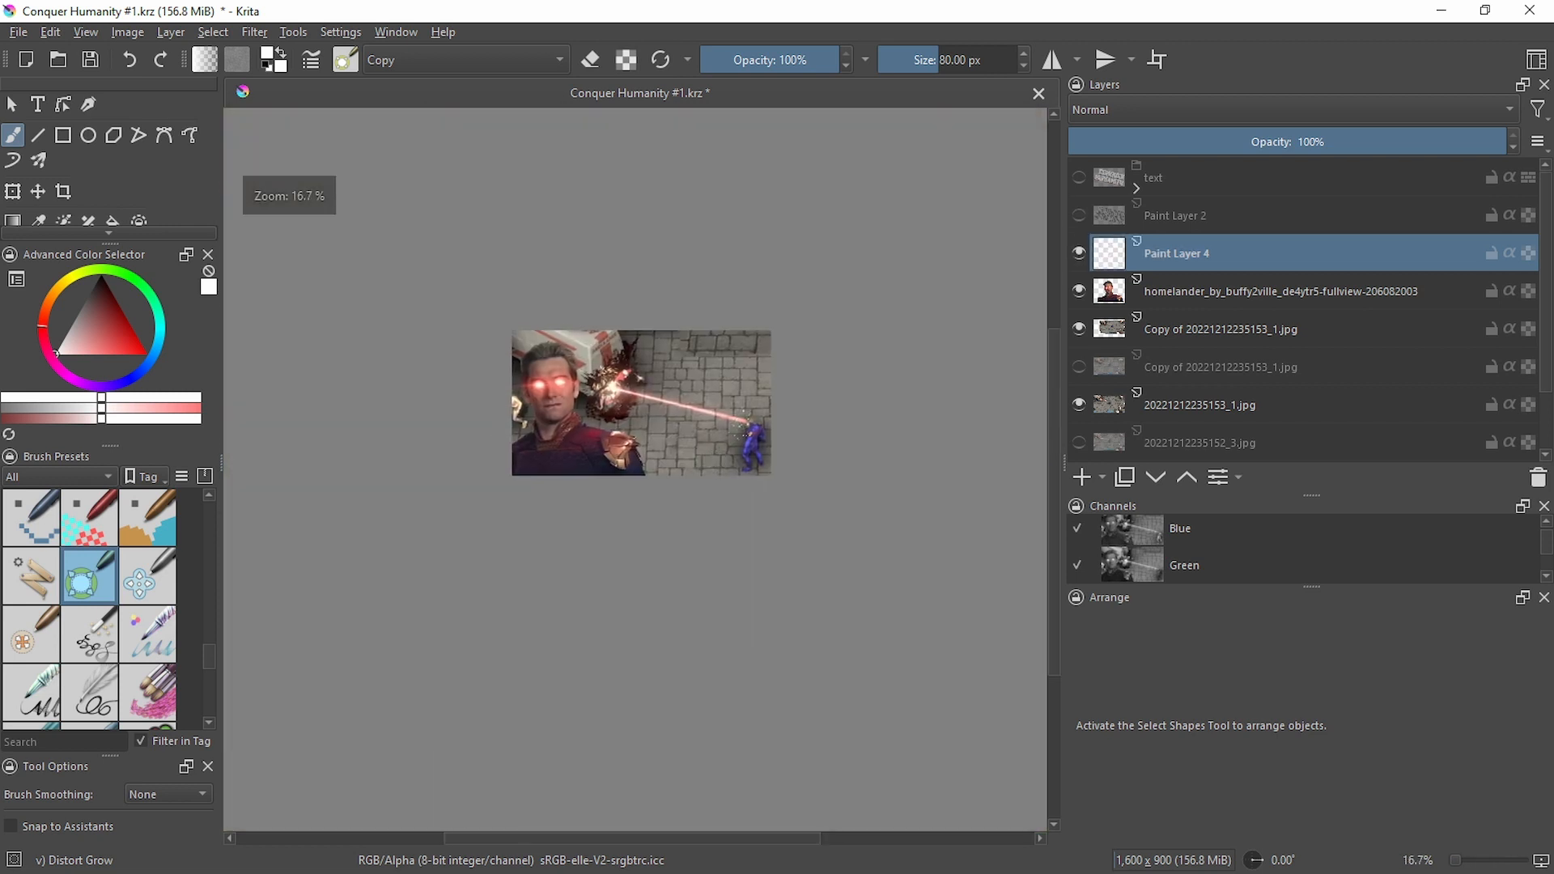
{"action": "scroll", "coordinate": [700, 413], "scroll_direction": "up", "scroll_amount": 3}
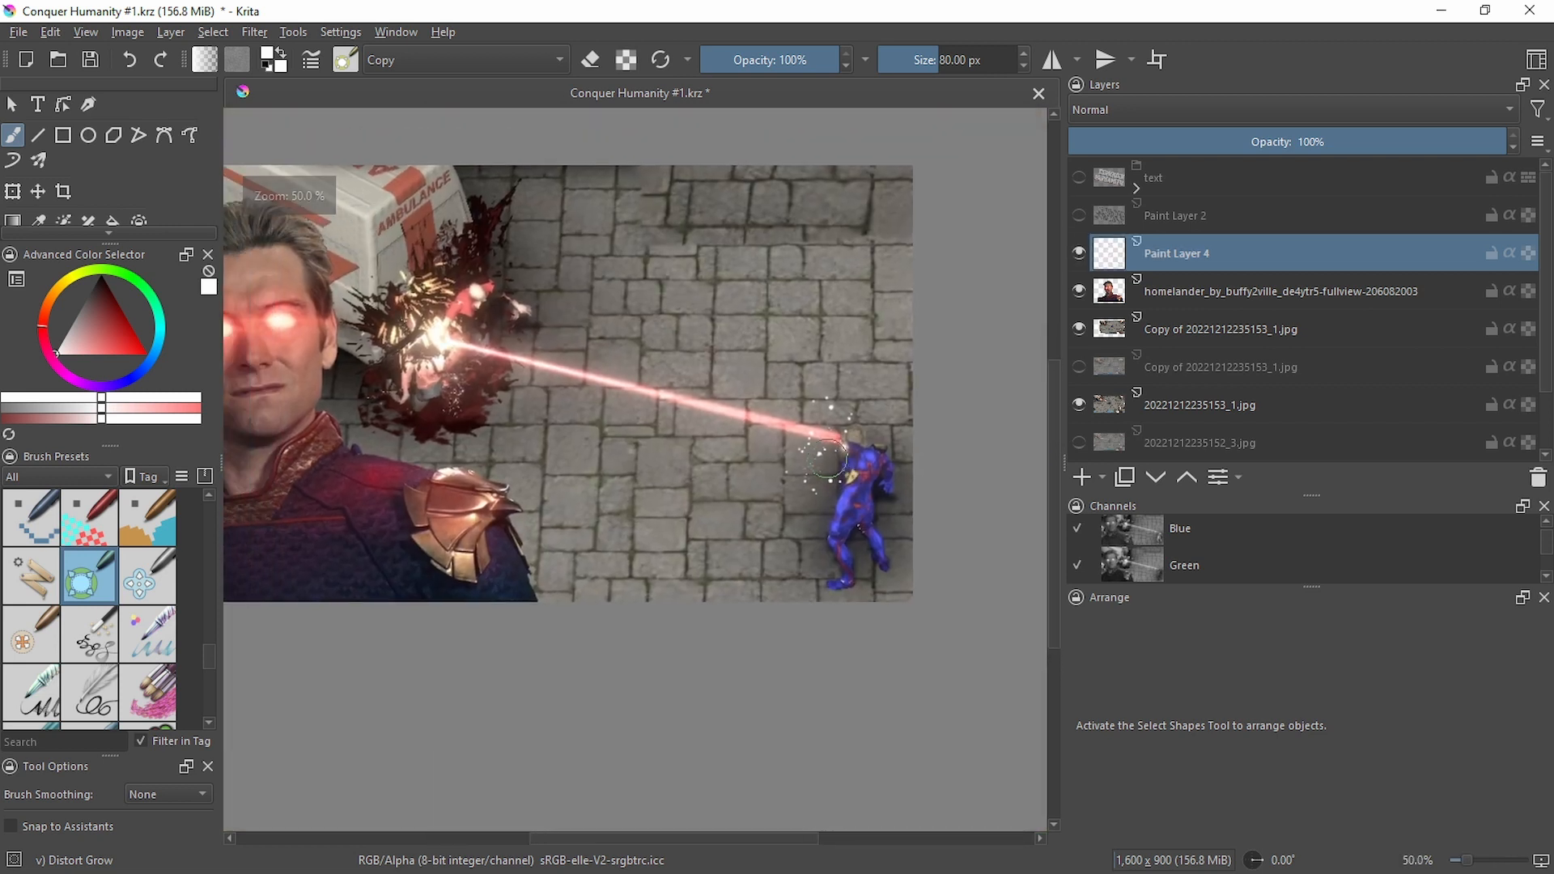
{"action": "scroll", "coordinate": [722, 457], "scroll_direction": "down", "scroll_amount": 1}
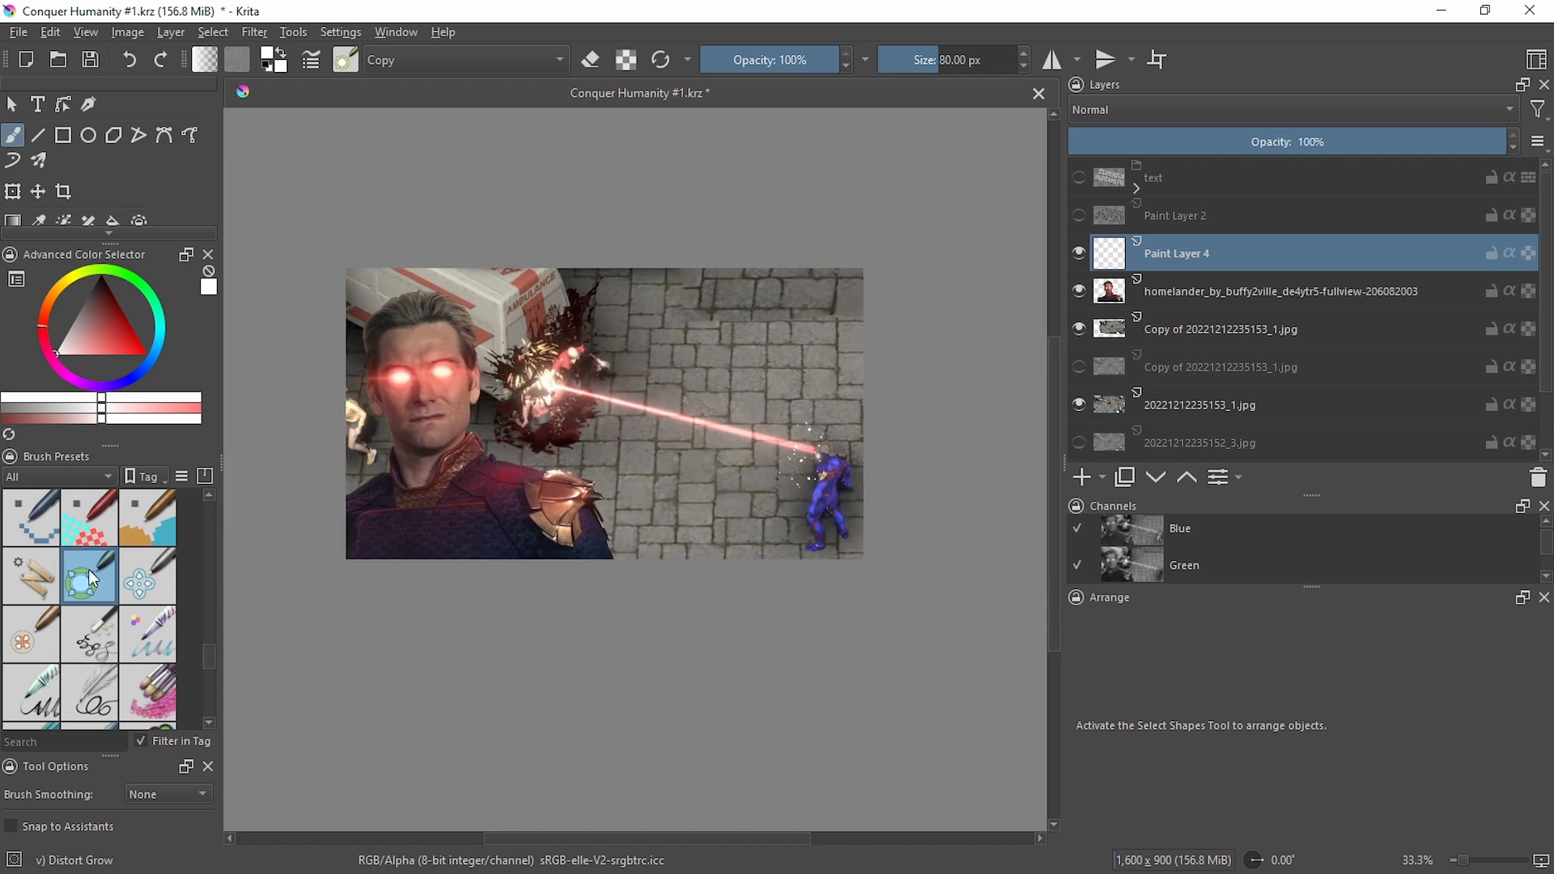
Try stamp brush presets, including Stamp Leaves, on Paint Layer 4 and undo the test strokes
{"action": "scroll", "coordinate": [92, 578], "scroll_direction": "down", "scroll_amount": 5}
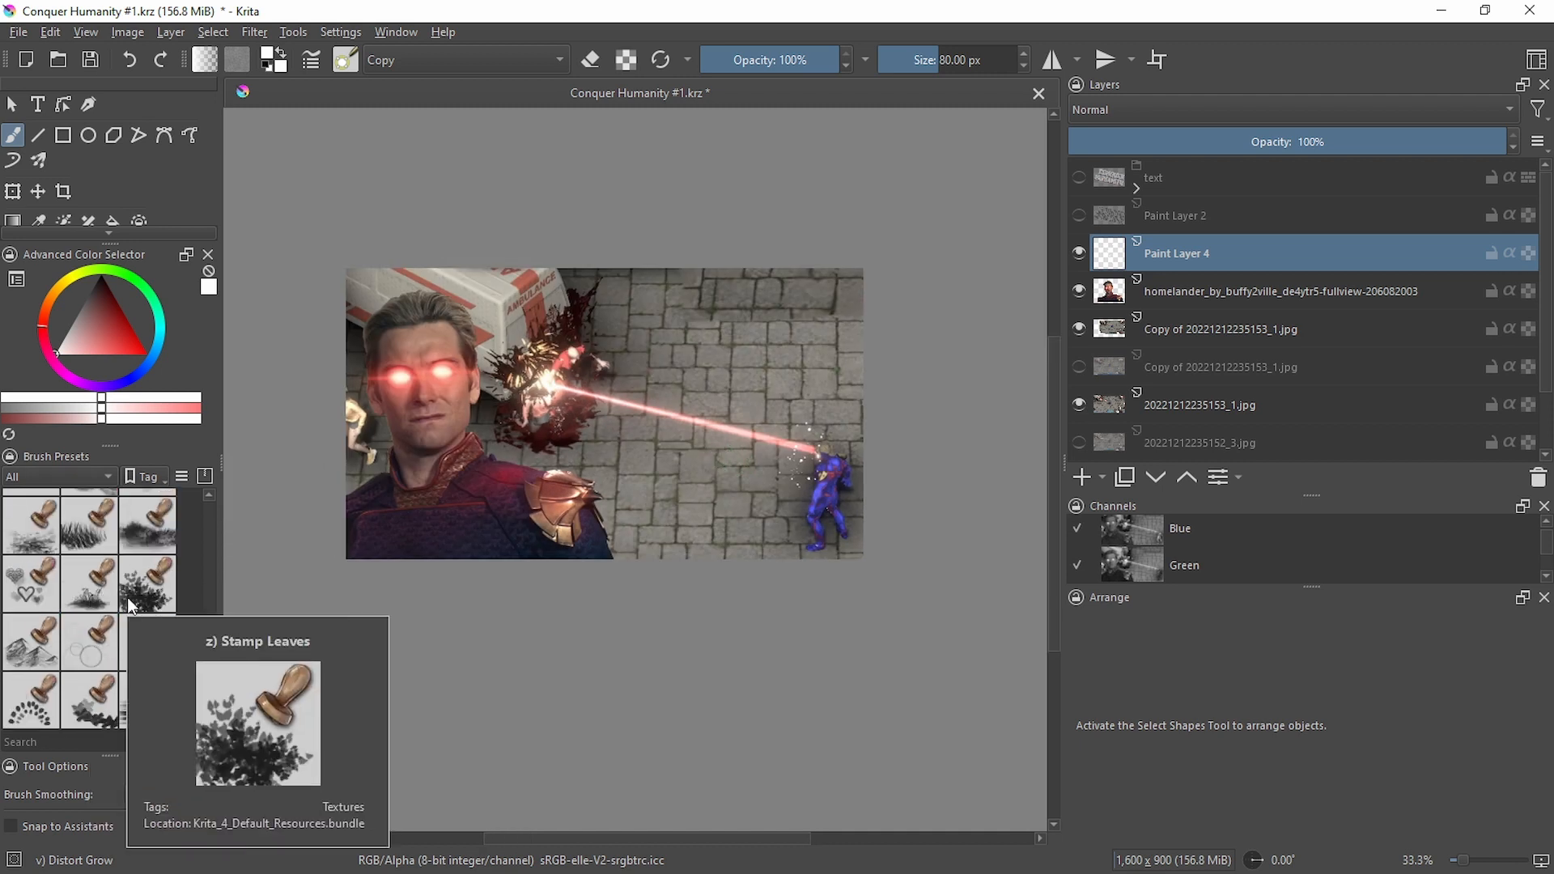
{"action": "scroll", "coordinate": [149, 681], "scroll_direction": "up", "scroll_amount": 2}
{"action": "scroll", "coordinate": [149, 680], "scroll_direction": "down", "scroll_amount": 2}
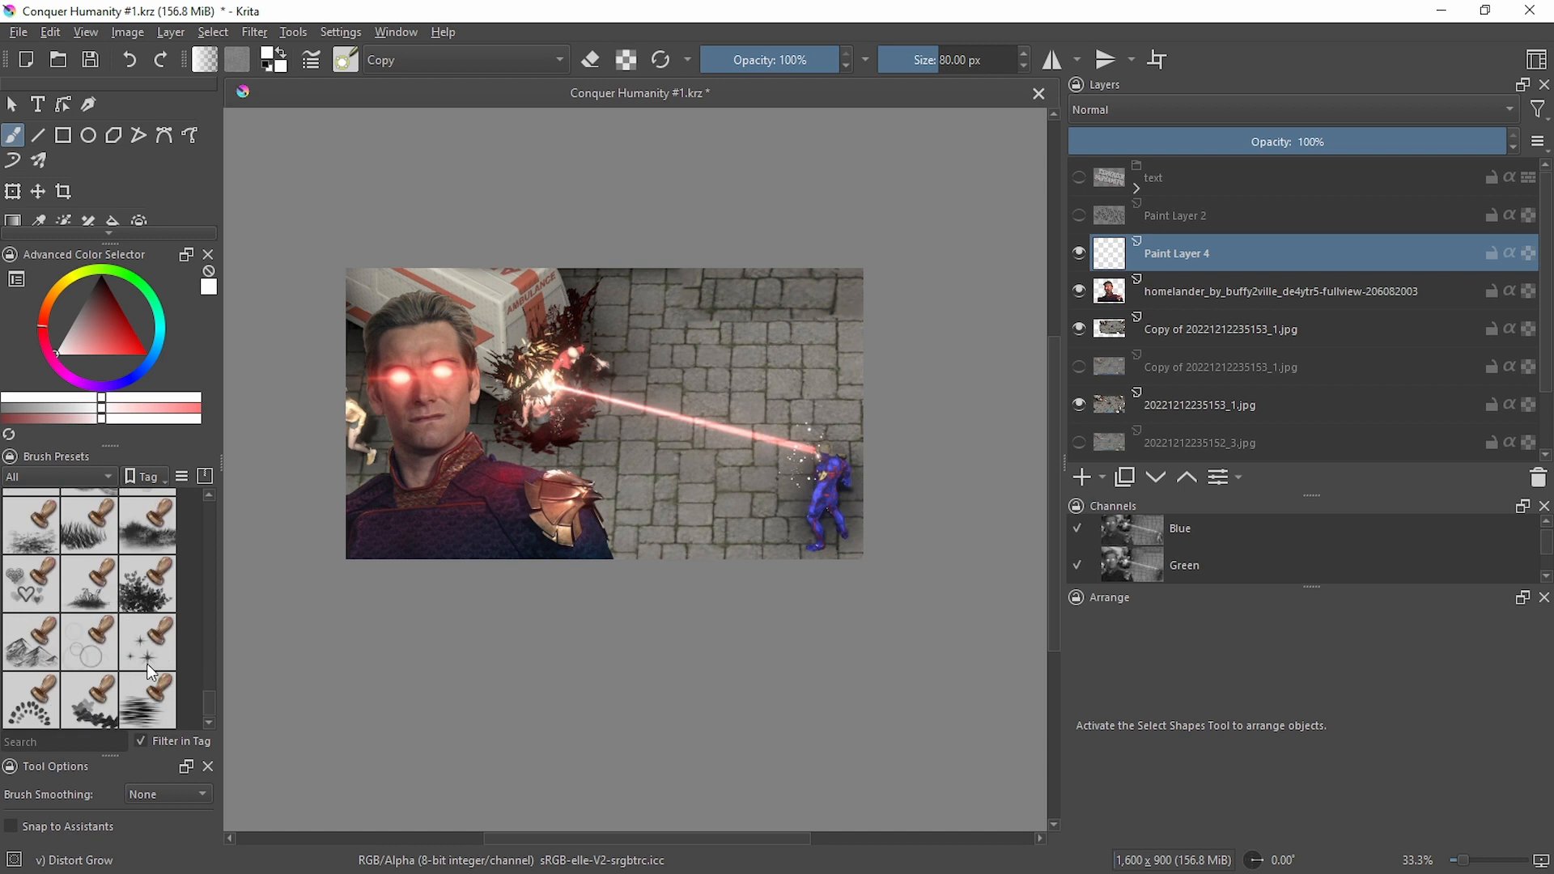
{"action": "left_click", "coordinate": [150, 700]}
{"action": "mouse_move", "coordinate": [677, 437]}
{"action": "left_mouse_down"}
{"action": "mouse_move", "coordinate": [659, 374]}
{"action": "mouse_move", "coordinate": [739, 399]}
{"action": "mouse_move", "coordinate": [686, 317]}
{"action": "mouse_move", "coordinate": [660, 514]}
{"action": "left_mouse_up"}
{"action": "key", "text": "ctrl+z"}
{"action": "key", "text": "ctrl+z"}
{"action": "key", "text": "ctrl+z"}
{"action": "left_click", "coordinate": [147, 582]}
{"action": "key", "text": "ctrl+z"}
{"action": "key", "text": "ctrl+z"}
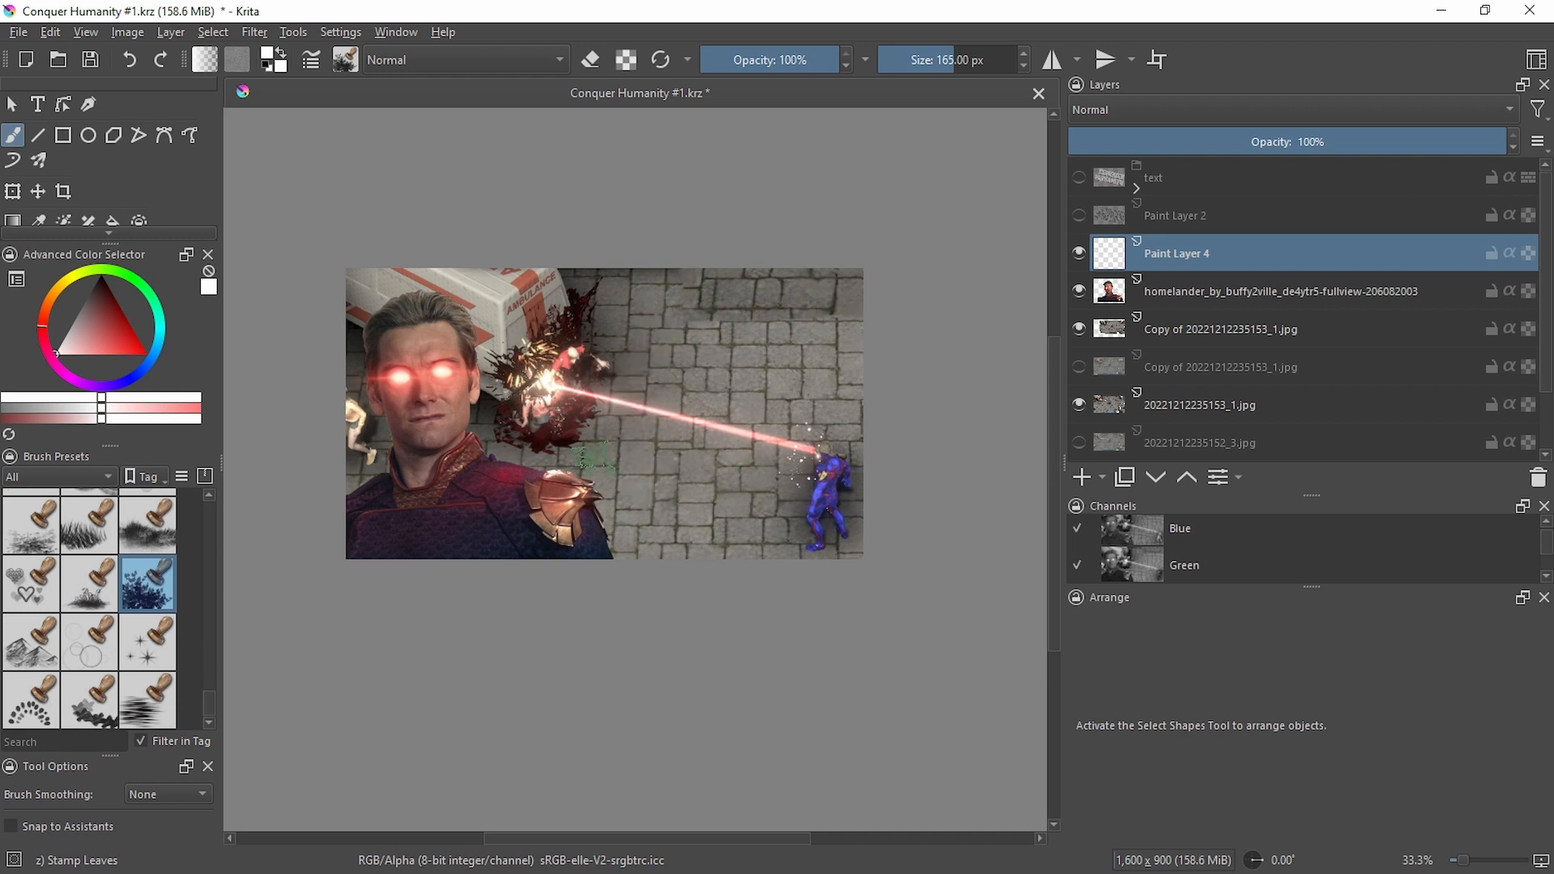
Try the Stamp Grass and Stamp Floor brushes across the pavement, undoing each test stroke
{"action": "left_click", "coordinate": [89, 525]}
{"action": "left_click_drag", "start_coordinate": [579, 445], "coordinate": [701, 459]}
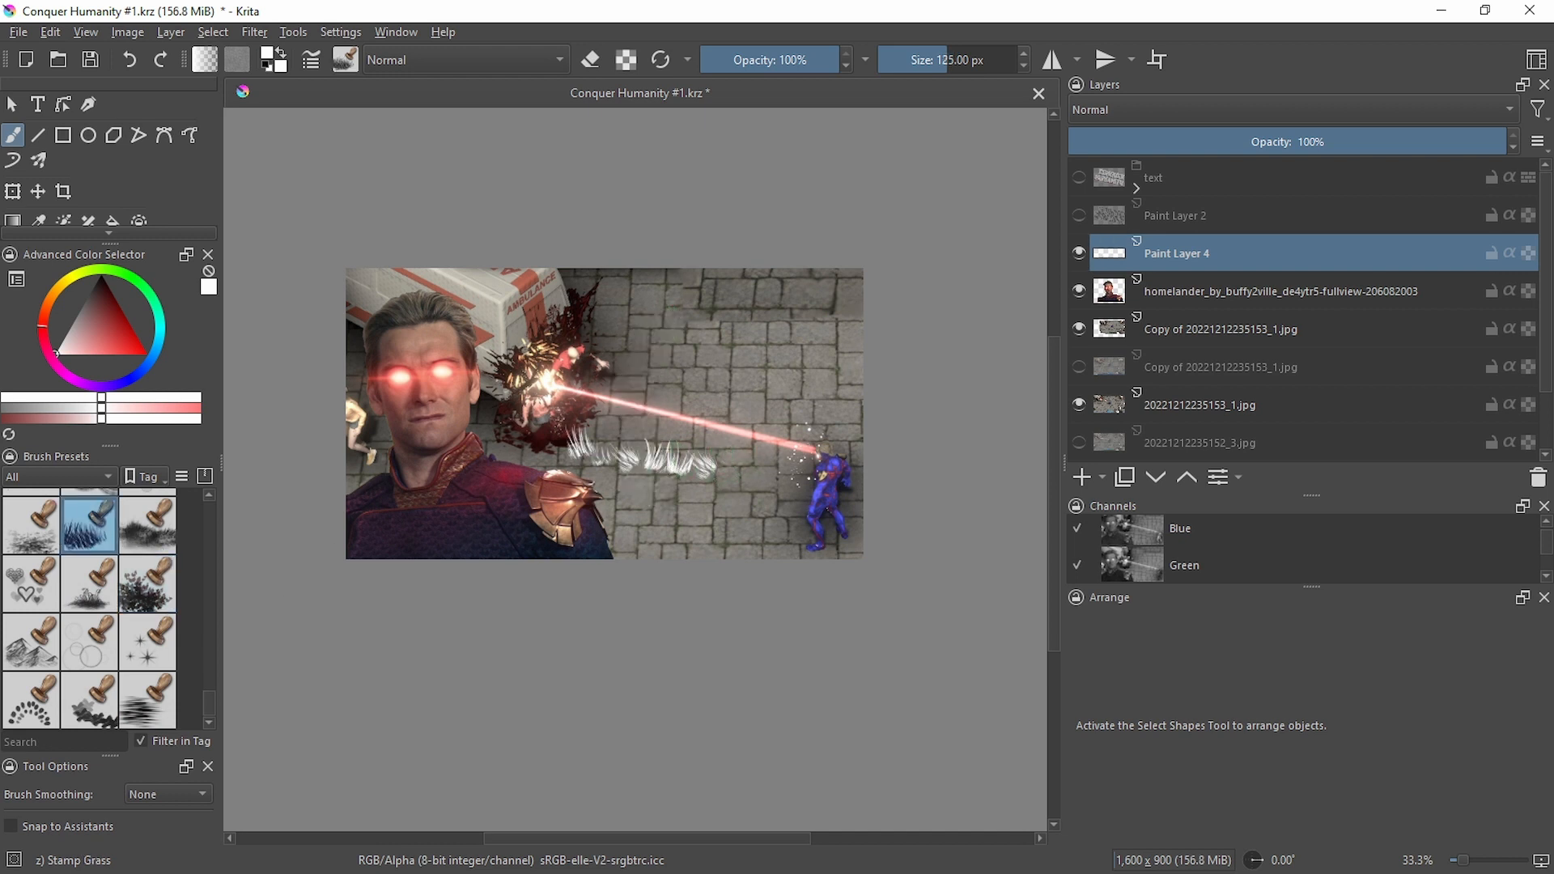
{"action": "key", "text": "ctrl+z"}
{"action": "left_click", "coordinate": [30, 525]}
{"action": "left_click_drag", "start_coordinate": [590, 522], "coordinate": [713, 498]}
{"action": "key", "text": "ctrl+z"}
Scatter white specks along the laser beam on Paint Layer 4 with the Texture Splat brush at 93.92 px and 62% opacity
{"action": "scroll", "coordinate": [128, 643], "scroll_direction": "up", "scroll_amount": 3}
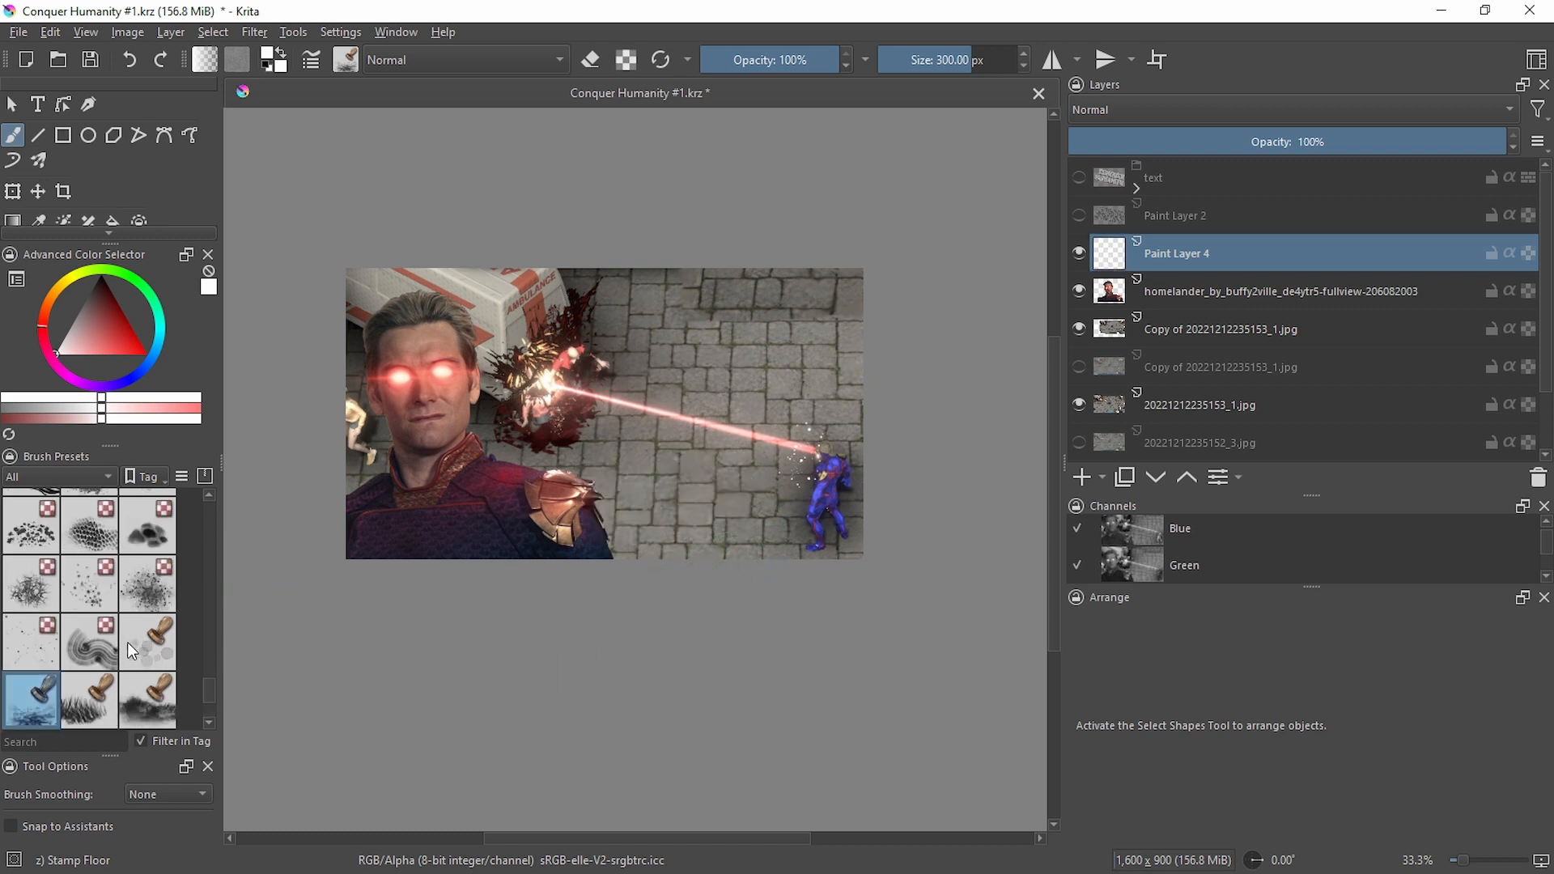
{"action": "left_click", "coordinate": [101, 591]}
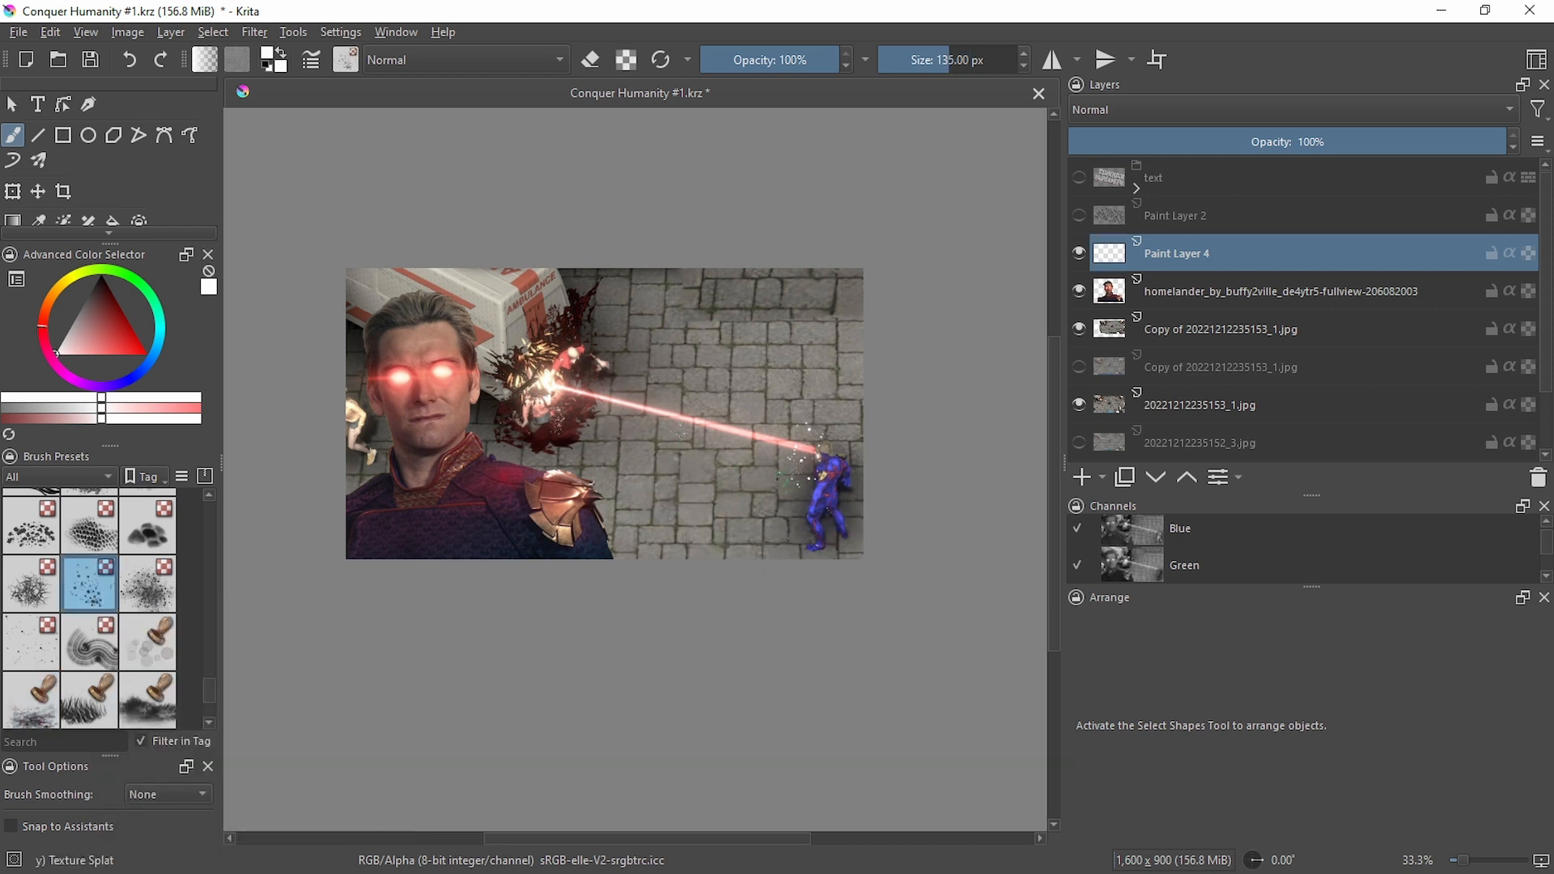
{"action": "left_click", "coordinate": [801, 465]}
{"action": "key", "text": "ctrl+z"}
{"action": "left_click", "coordinate": [797, 461]}
{"action": "mouse_move", "coordinate": [943, 60]}
{"action": "left_mouse_down"}
{"action": "mouse_move", "coordinate": [963, 60]}
{"action": "mouse_move", "coordinate": [939, 60]}
{"action": "left_mouse_up"}
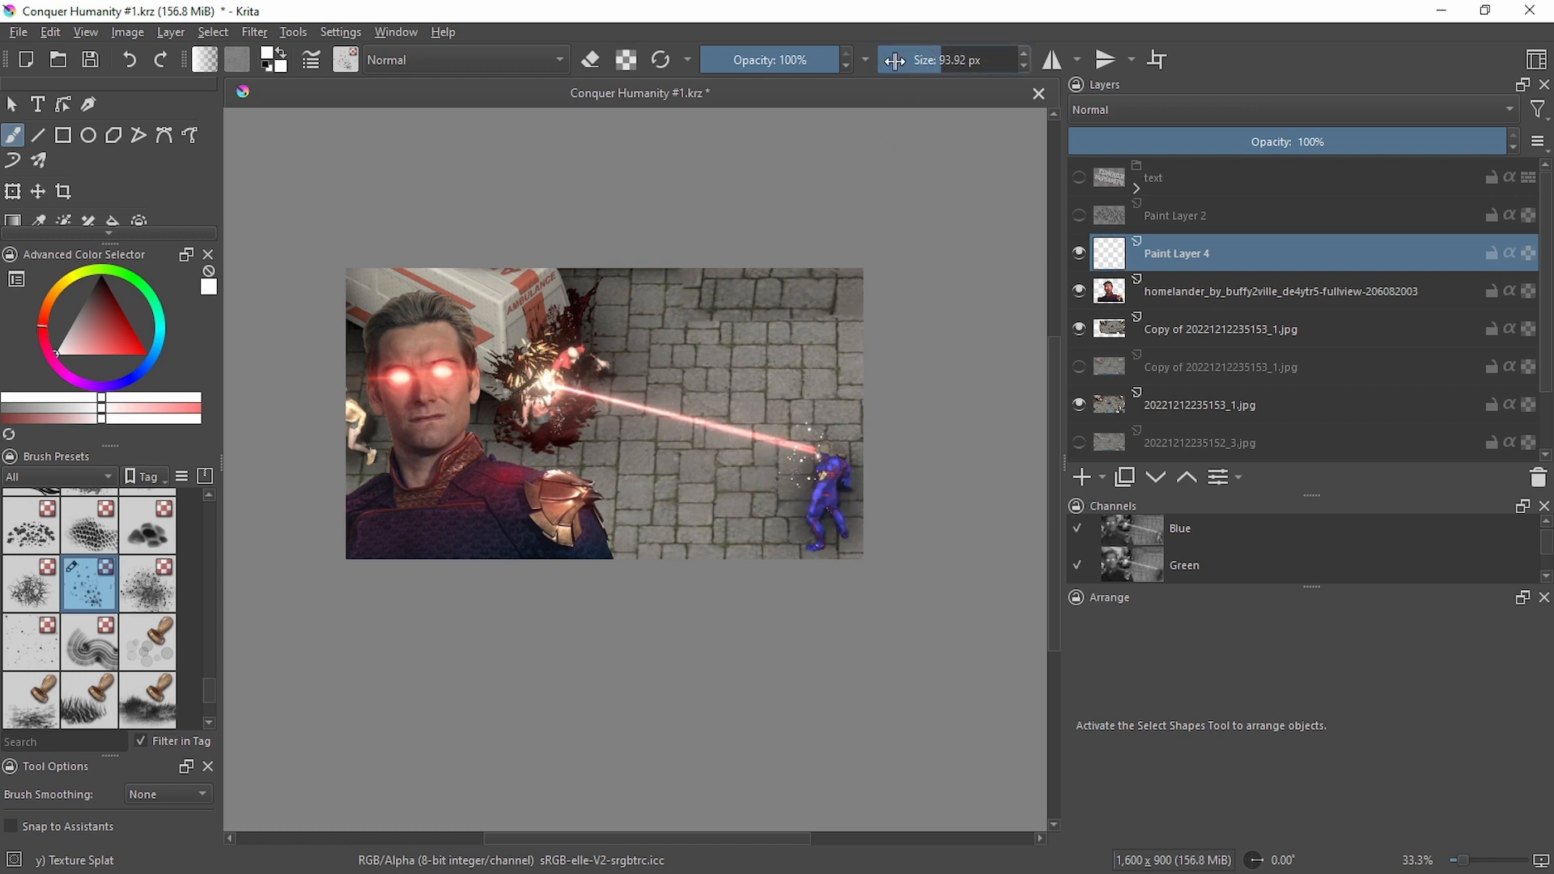
{"action": "left_click", "coordinate": [788, 61]}
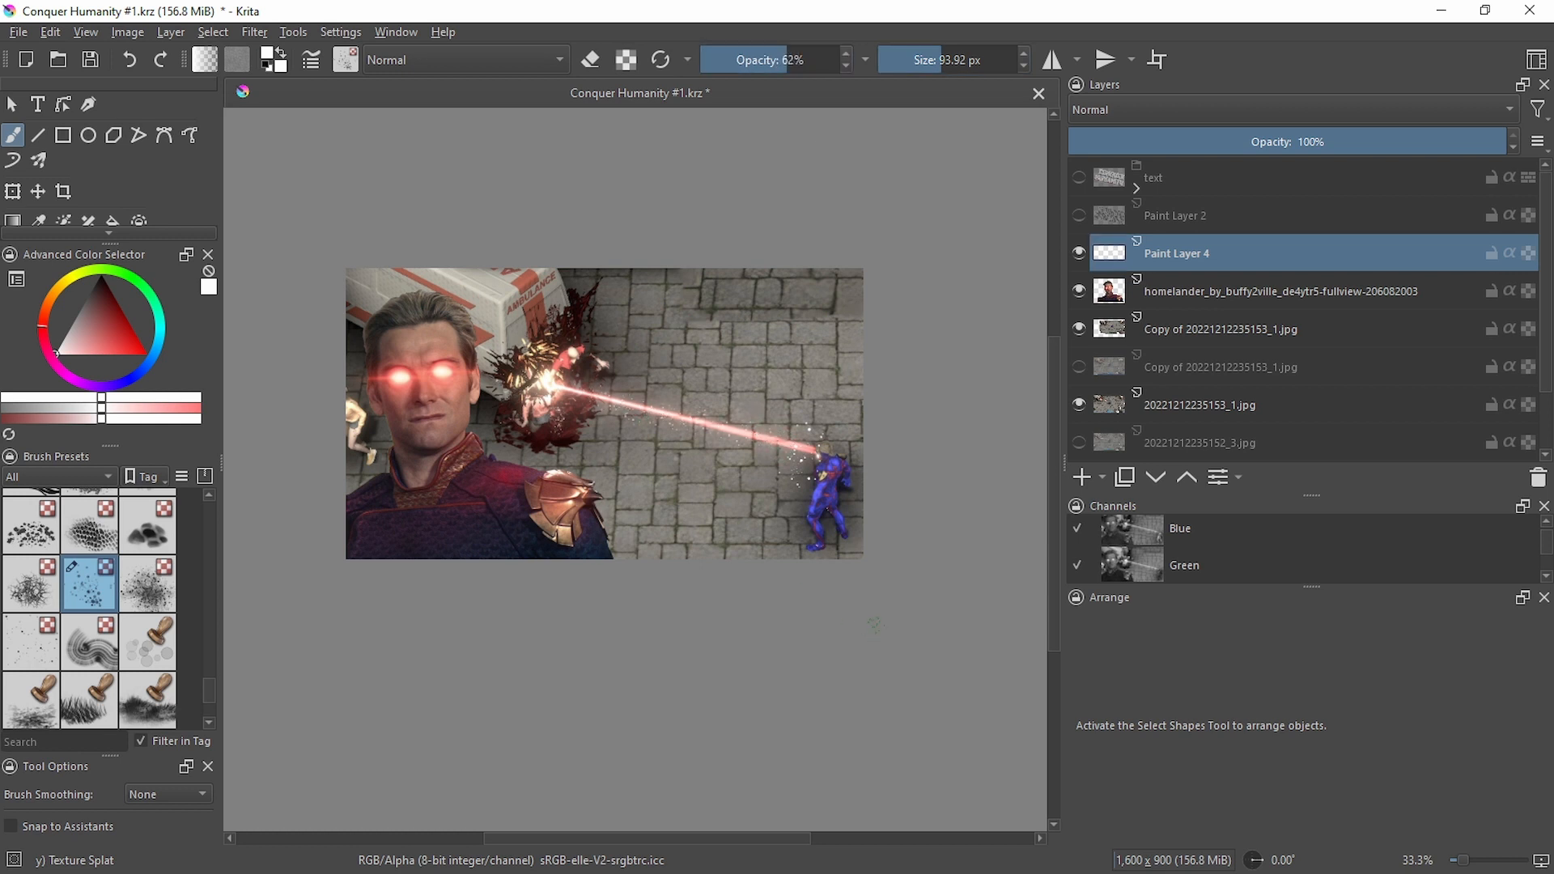
{"action": "scroll", "coordinate": [880, 624], "scroll_direction": "down", "scroll_amount": 1}
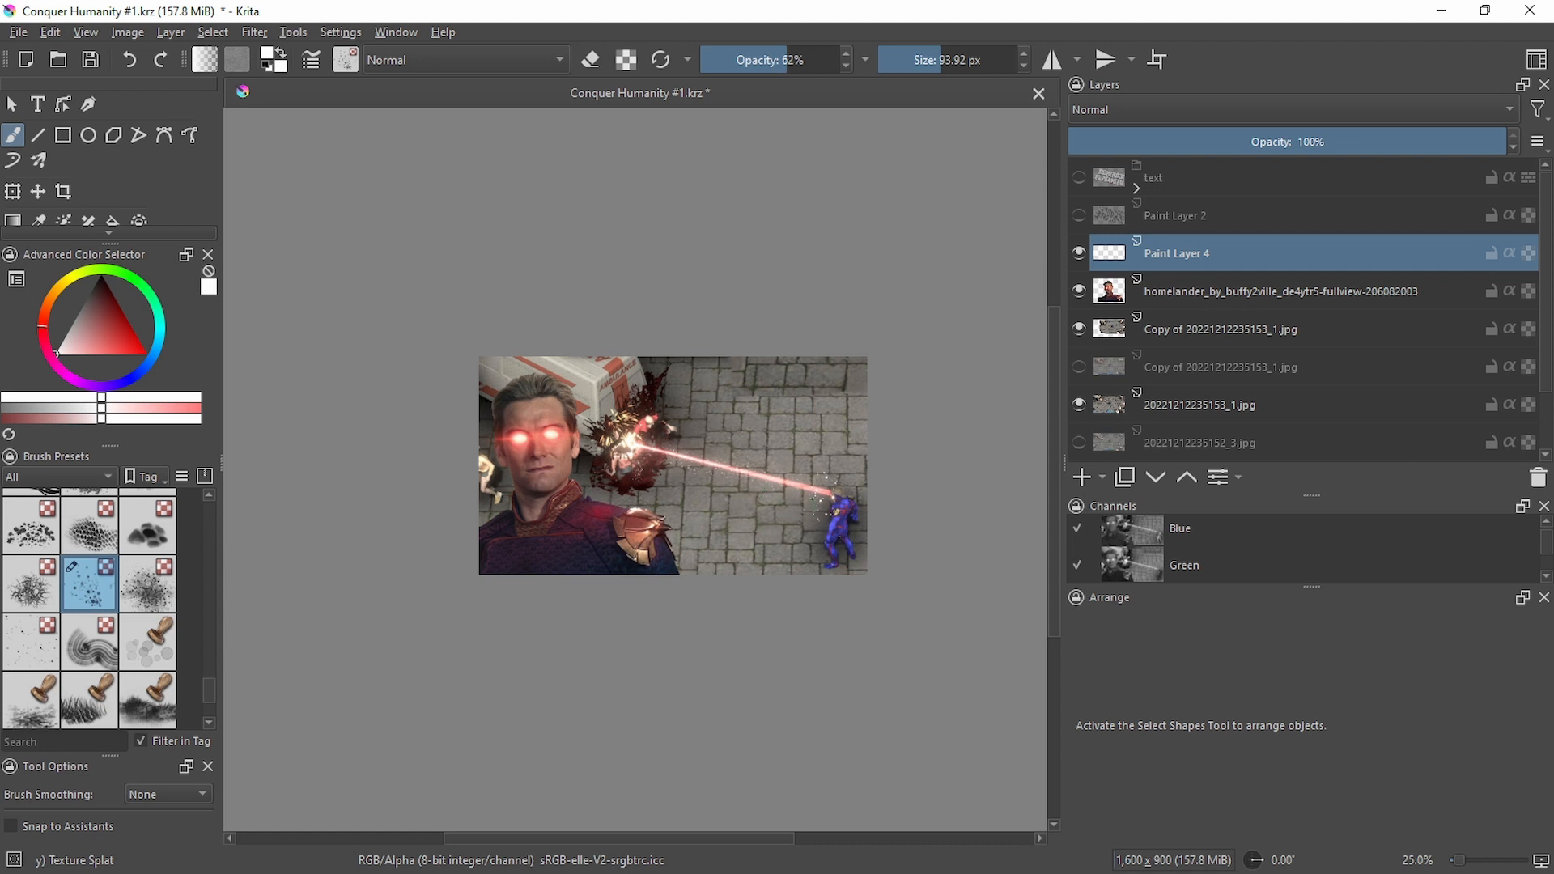
{"action": "scroll", "coordinate": [793, 485], "scroll_direction": "up", "scroll_amount": 3}
{"action": "scroll", "coordinate": [793, 485], "scroll_direction": "down", "scroll_amount": 3}
{"action": "scroll", "coordinate": [793, 486], "scroll_direction": "up", "scroll_amount": 3}
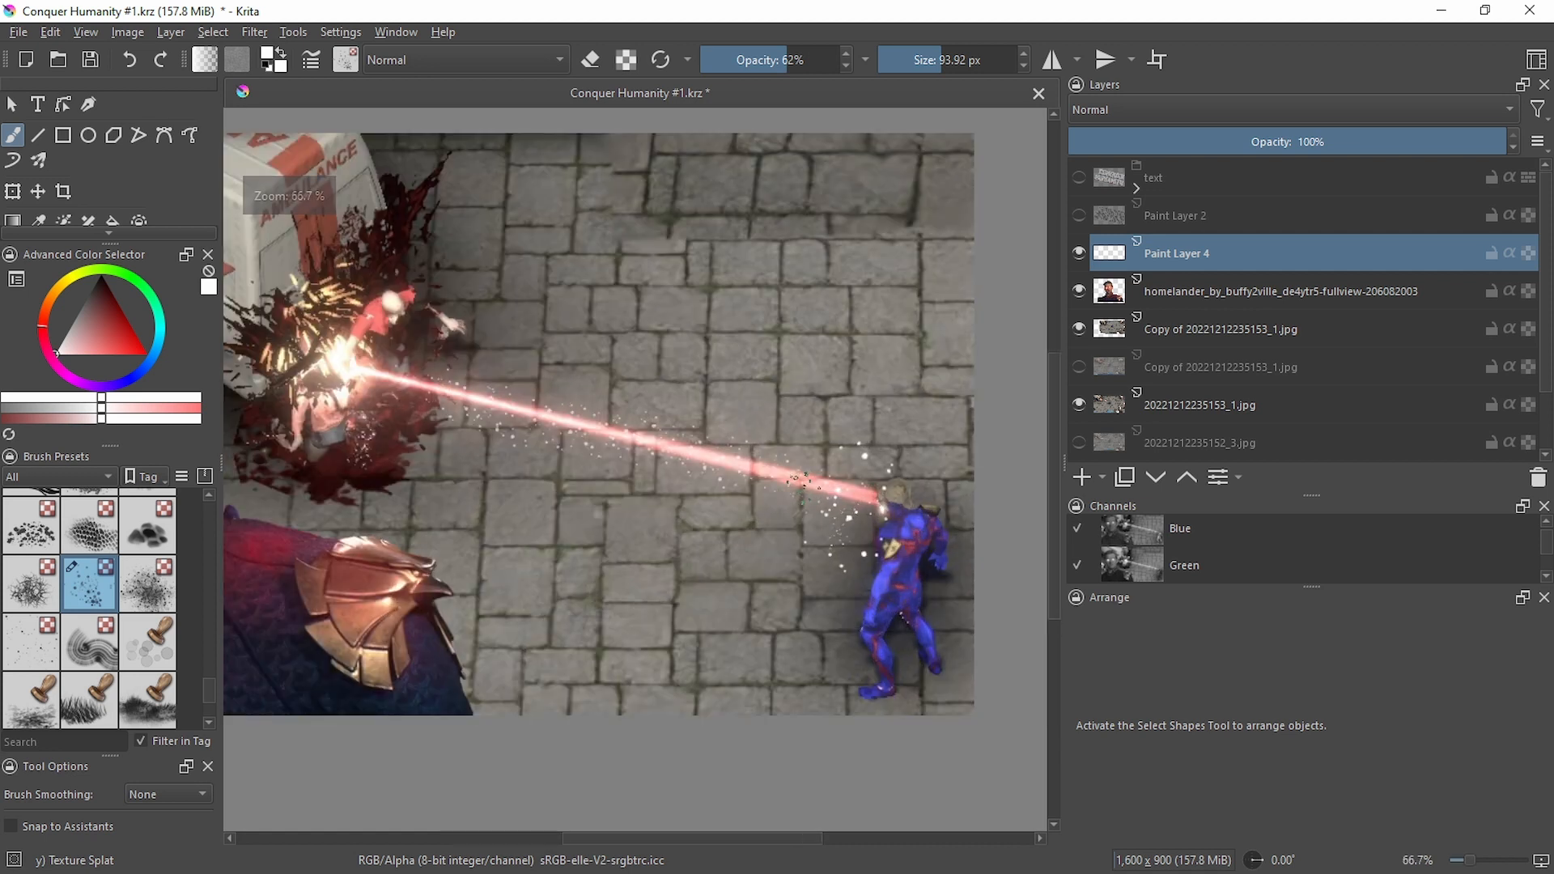
{"action": "scroll", "coordinate": [801, 482], "scroll_direction": "down", "scroll_amount": 3}
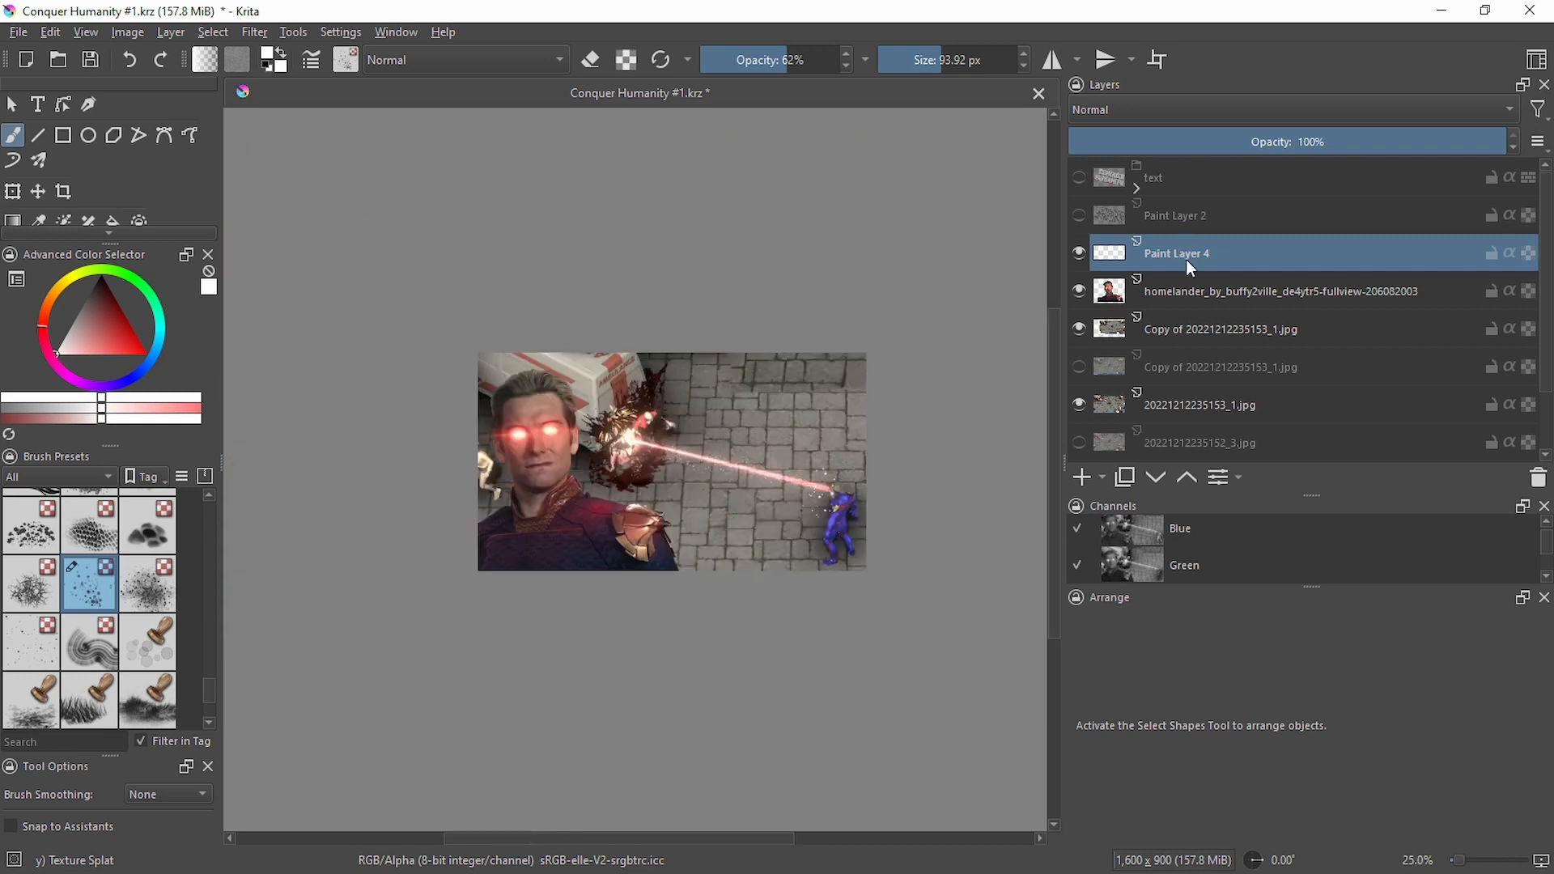
{"action": "mouse_move", "coordinate": [1176, 261]}
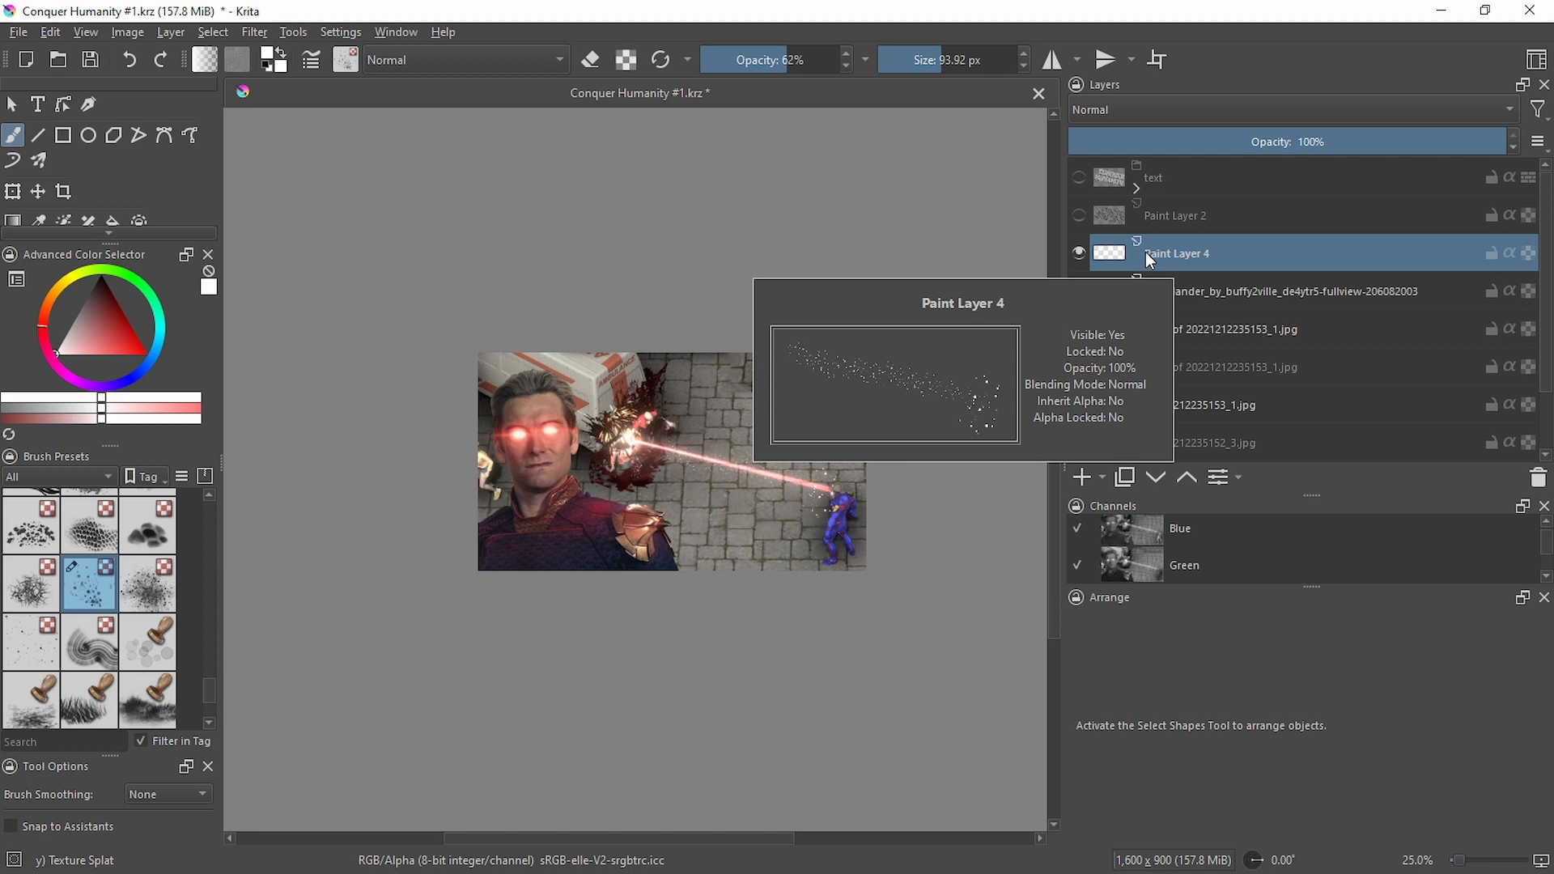
{"action": "left_click", "coordinate": [1203, 294]}
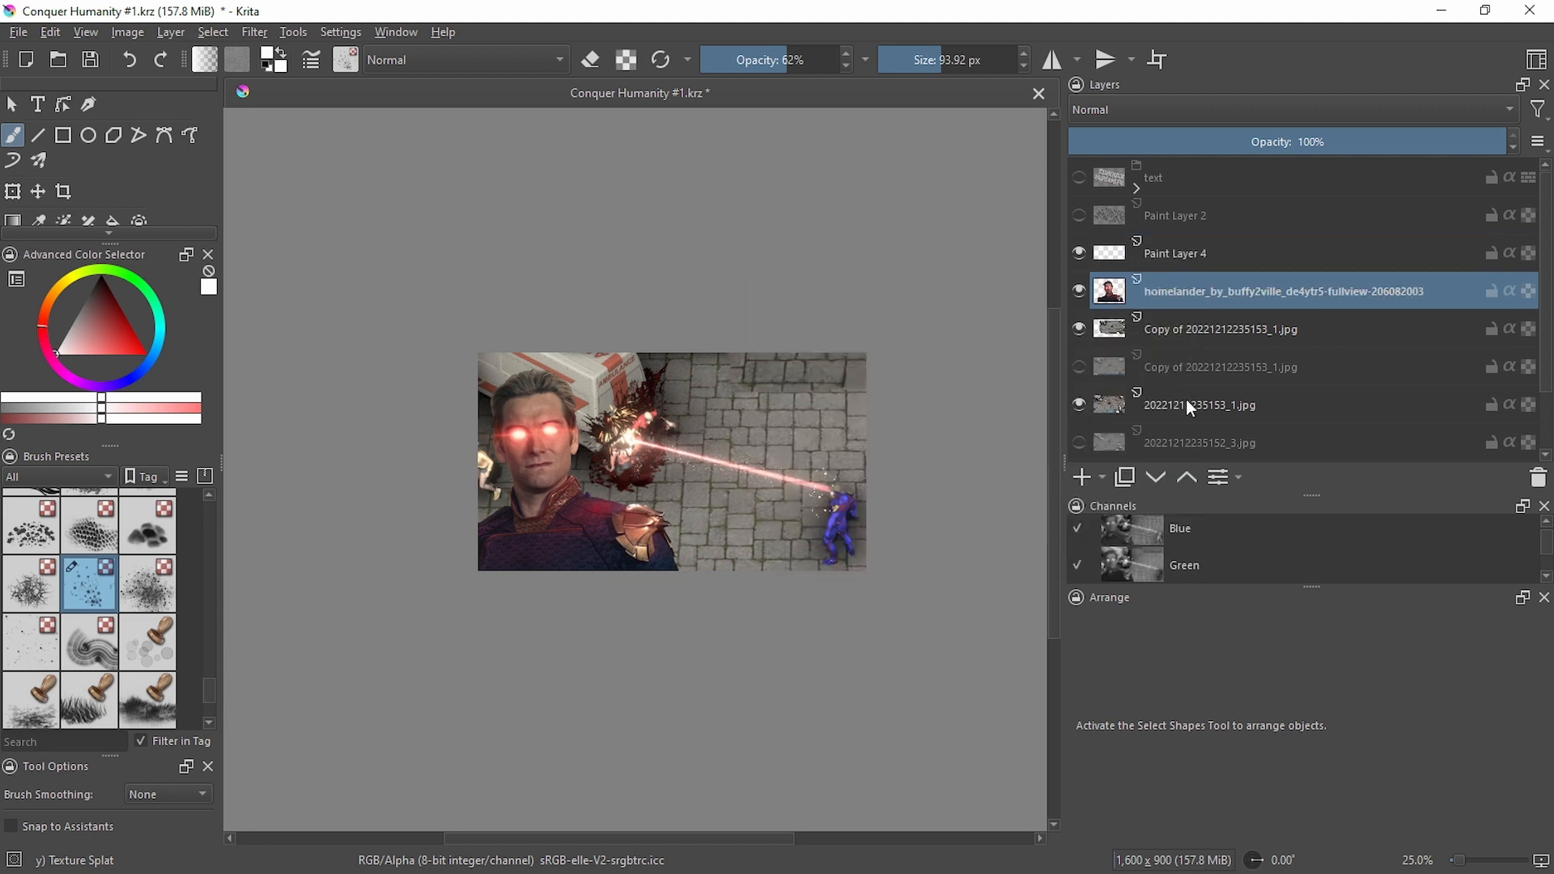
{"action": "left_click", "coordinate": [1187, 402], "text": "shift"}
{"action": "right_click", "coordinate": [1188, 402]}
{"action": "mouse_move", "coordinate": [1228, 665]}
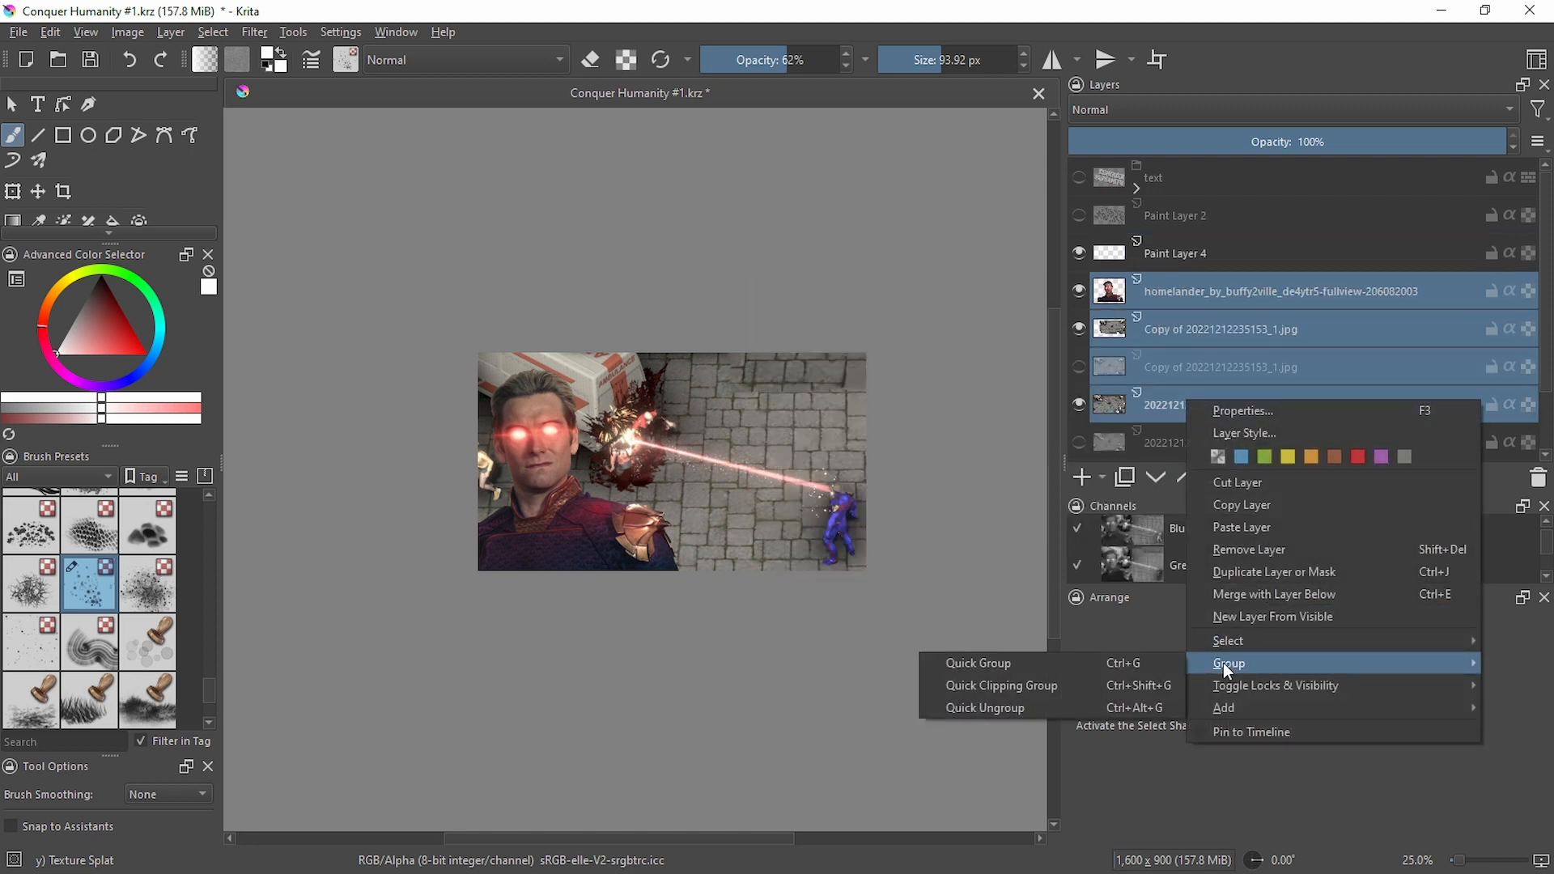
{"action": "left_click", "coordinate": [979, 663]}
Flatten the new image group into a single layer, and undo both the flattening and the grouping
{"action": "right_click", "coordinate": [1164, 297]}
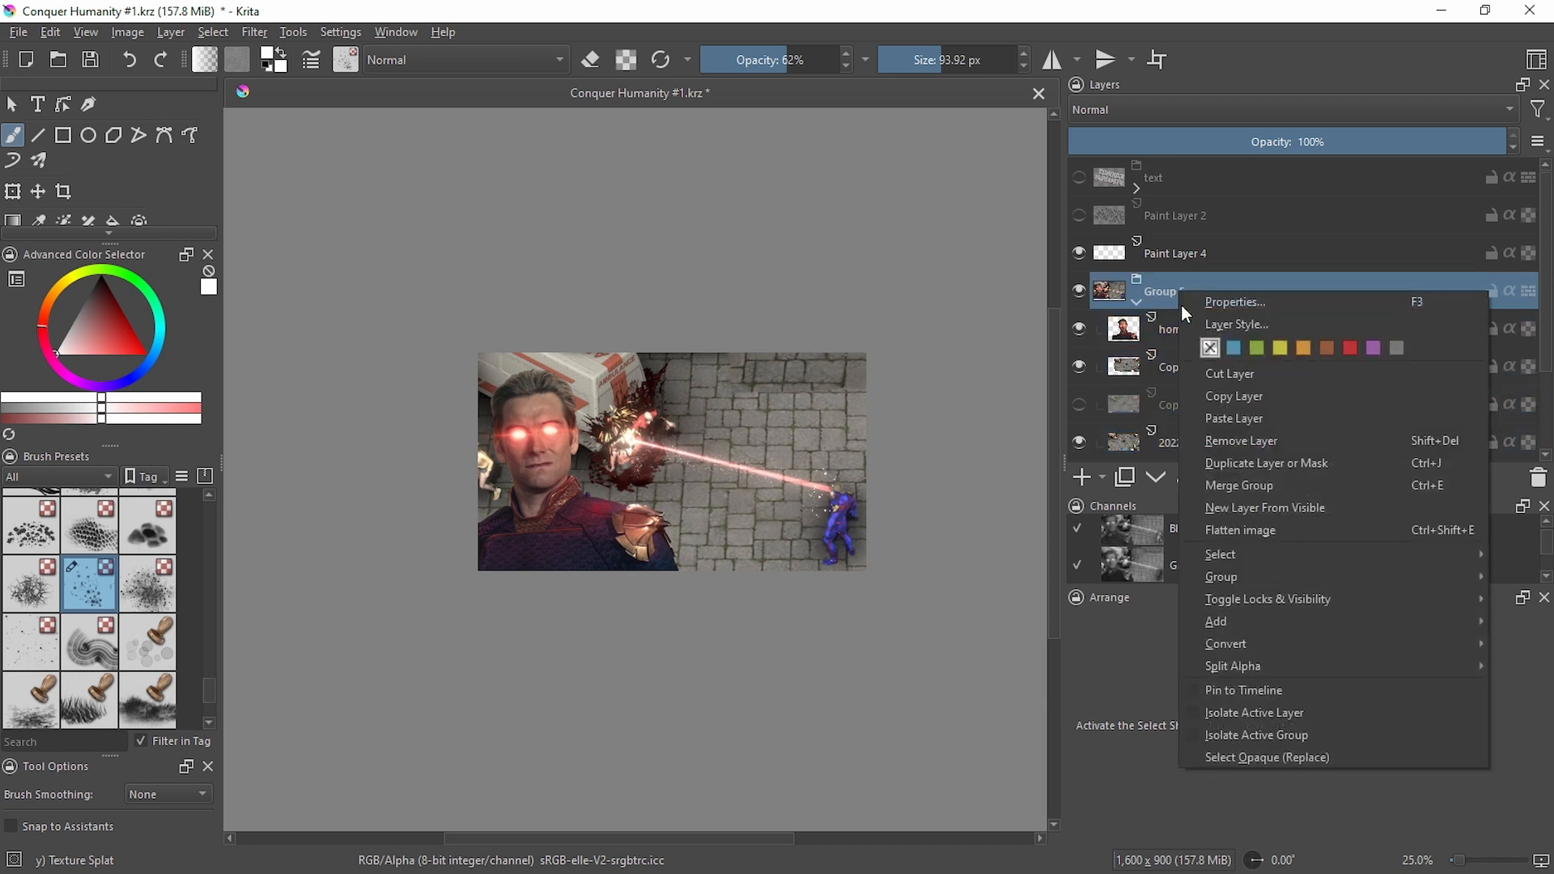
{"action": "mouse_move", "coordinate": [1224, 645]}
{"action": "left_click", "coordinate": [1120, 646]}
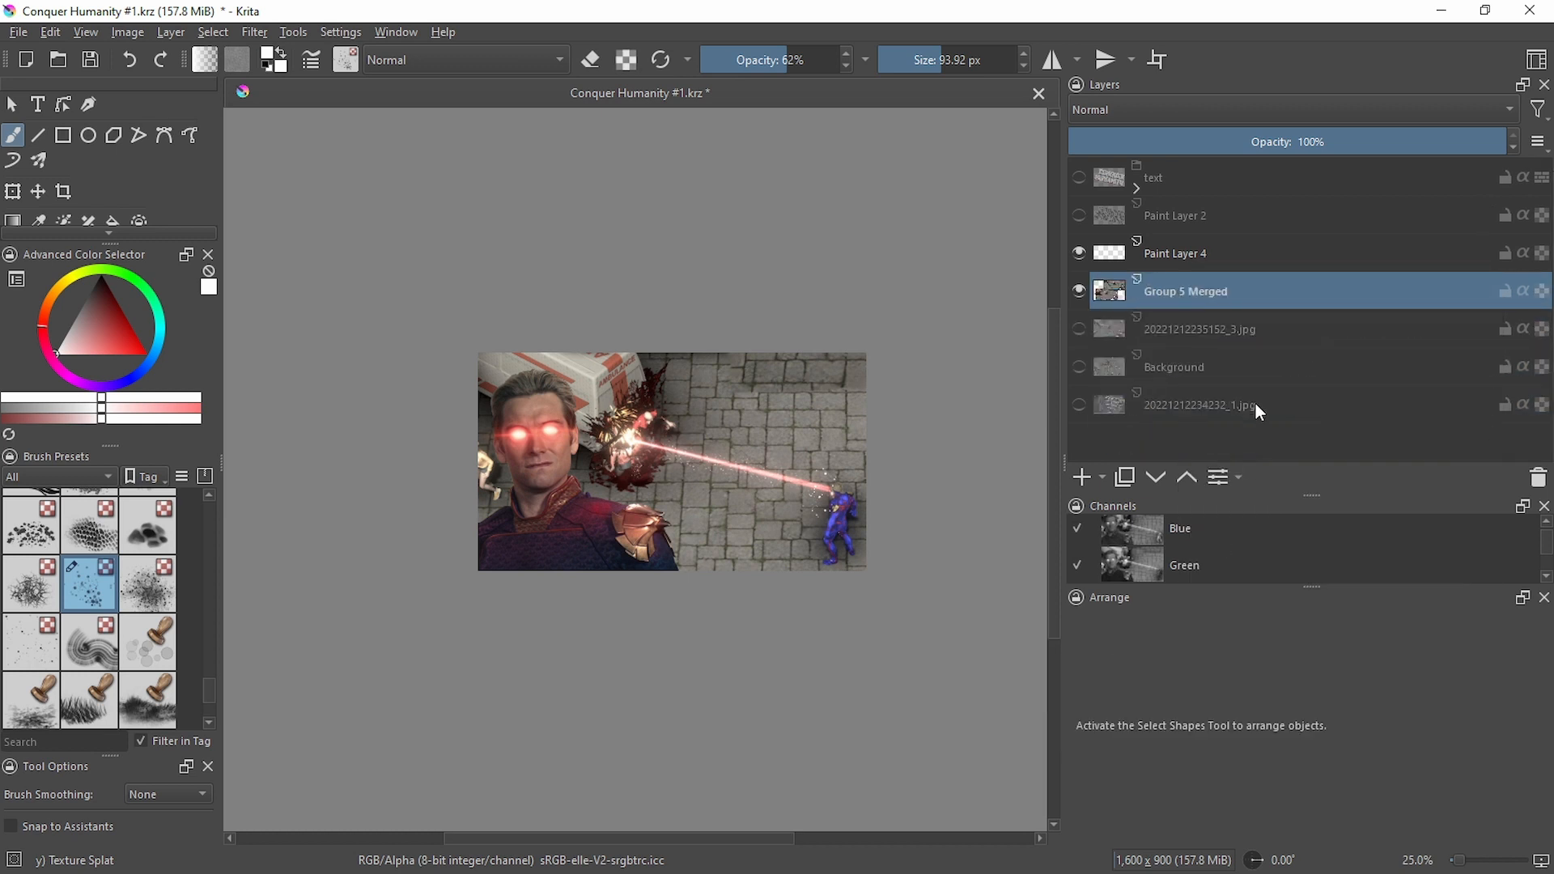
{"action": "key", "text": "ctrl+z"}
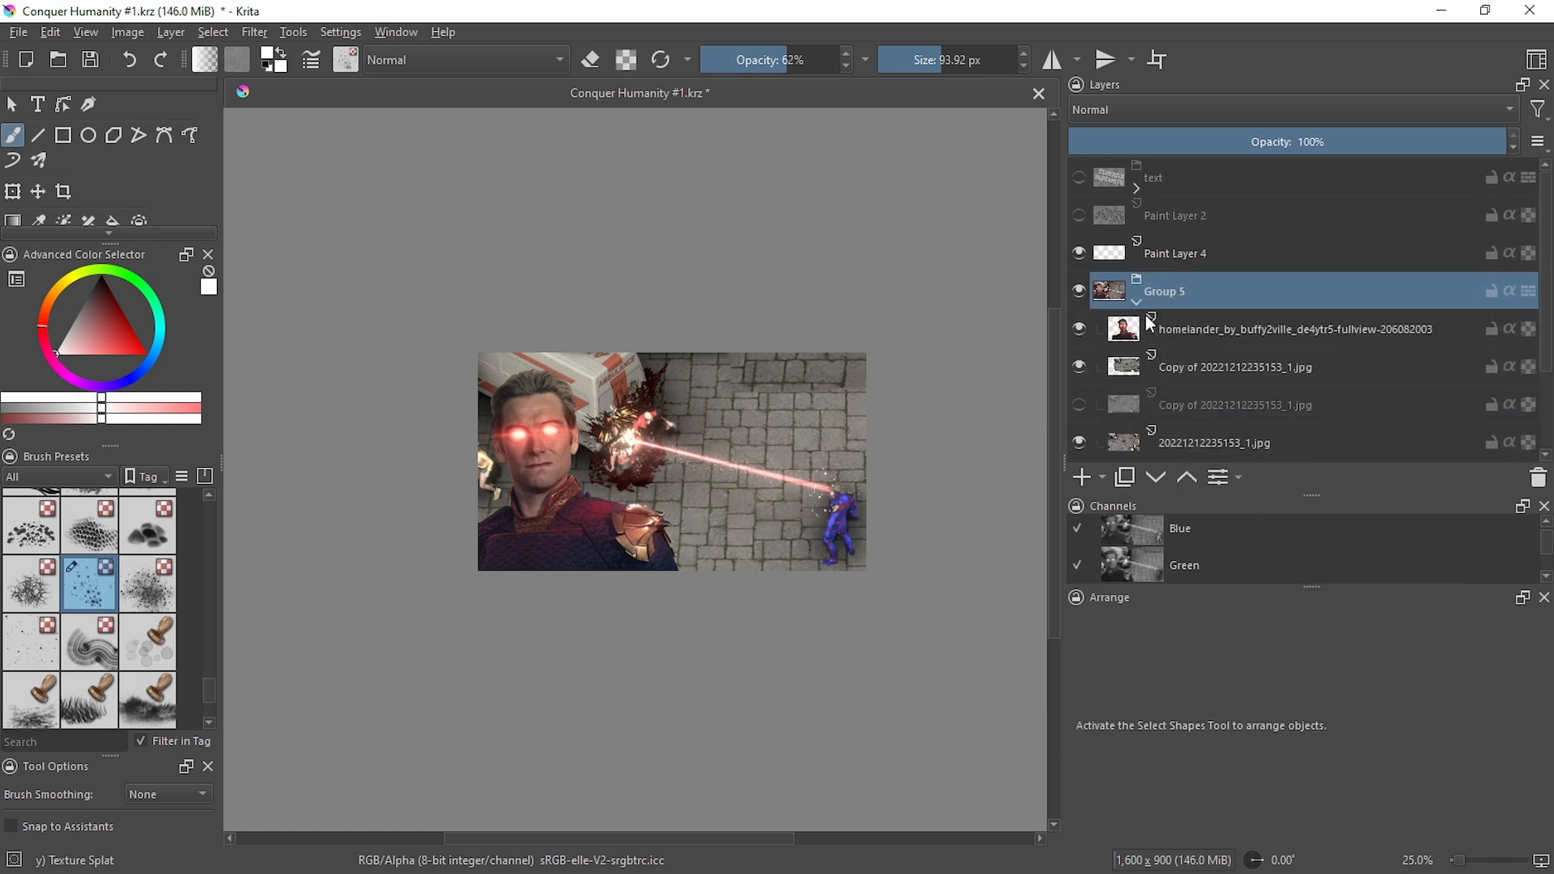
{"action": "key", "text": "ctrl+z"}
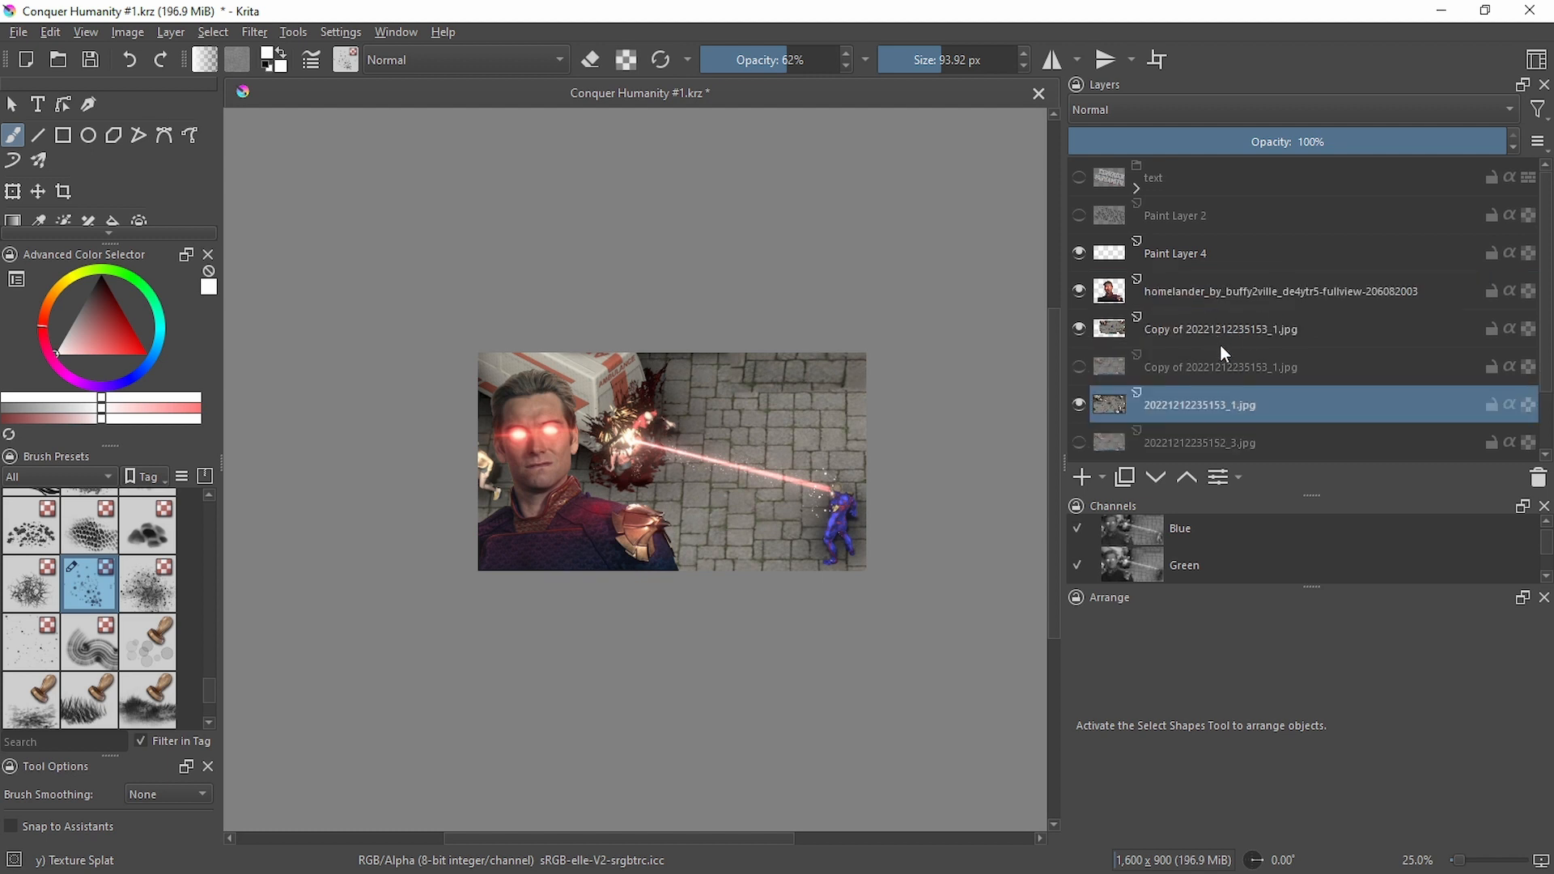
Select Paint Layer 4 and examine its white specks along the laser beam up close
{"action": "left_click", "coordinate": [1172, 252]}
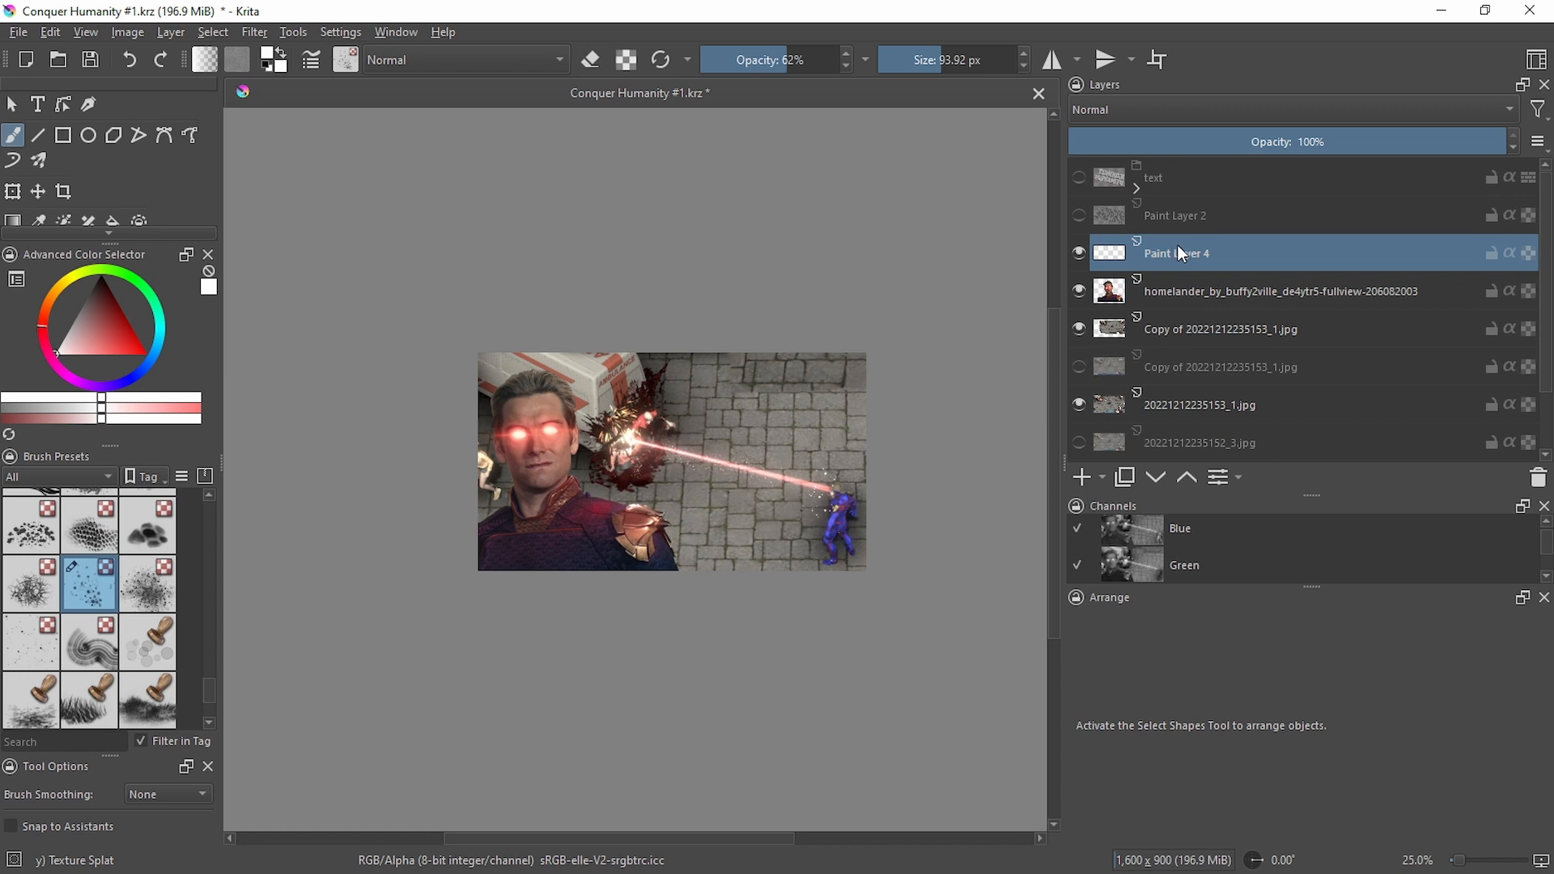
{"action": "mouse_move", "coordinate": [1178, 247]}
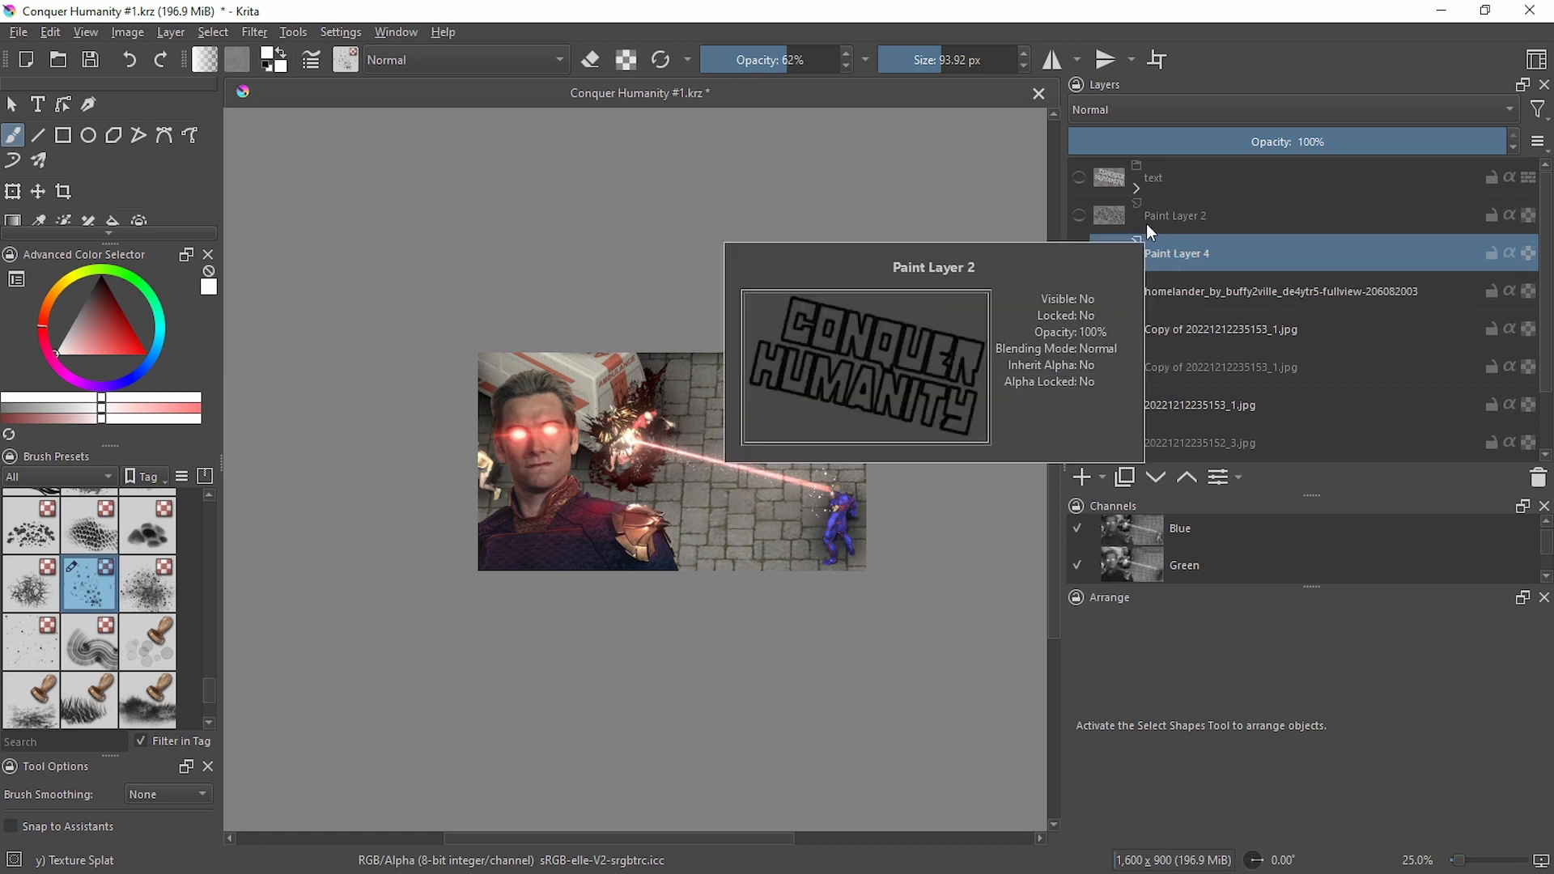
{"action": "mouse_move", "coordinate": [1223, 299]}
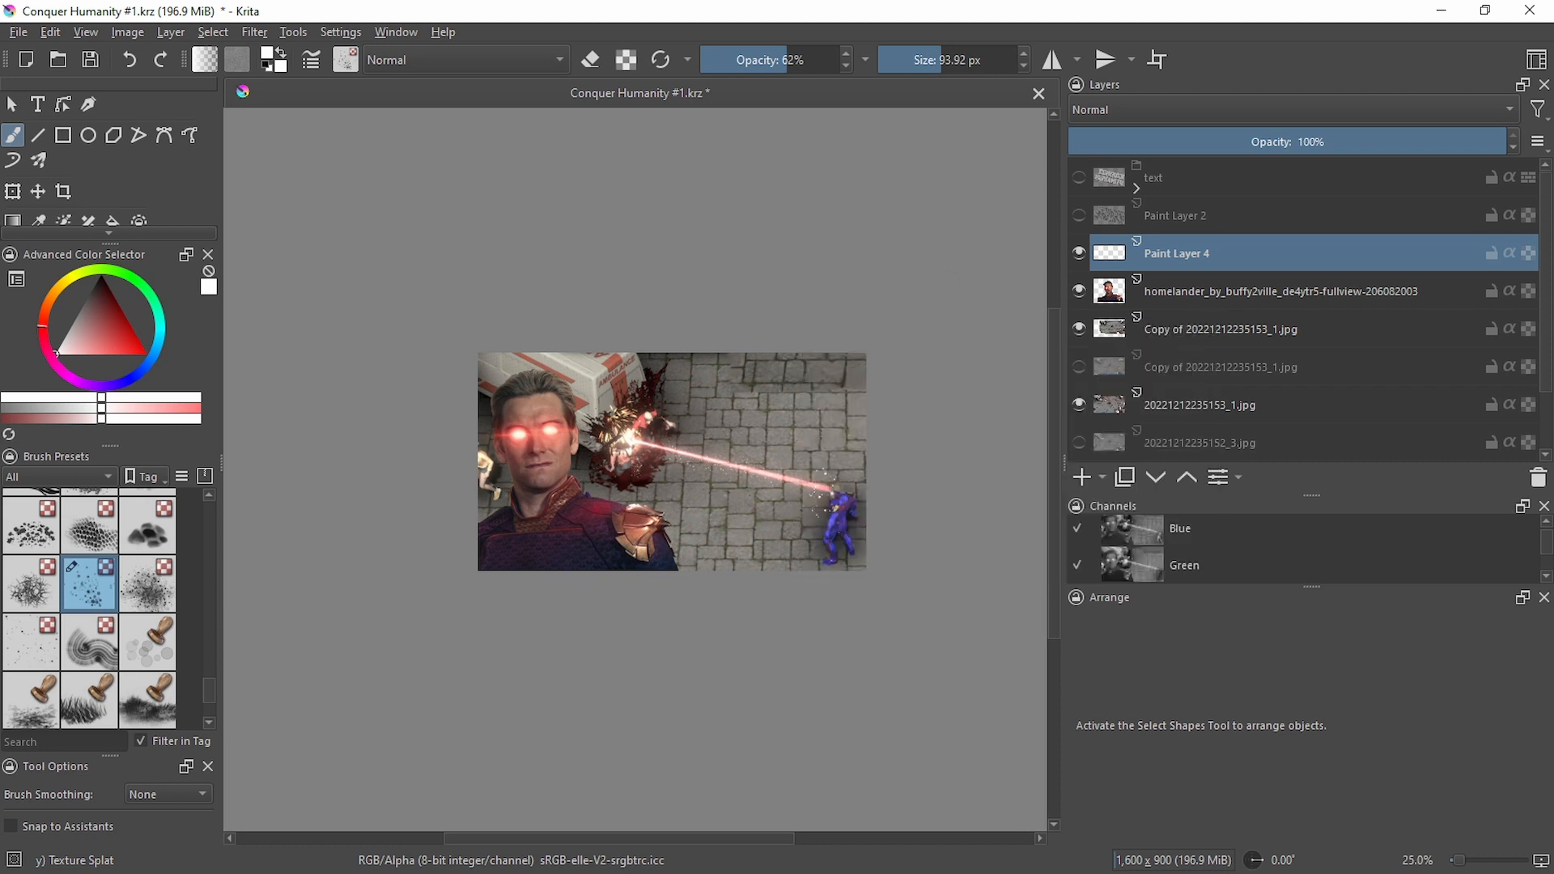
{"action": "scroll", "coordinate": [797, 503], "scroll_direction": "up", "scroll_amount": 3}
{"action": "left_click_drag", "start_coordinate": [798, 503], "coordinate": [759, 518]}
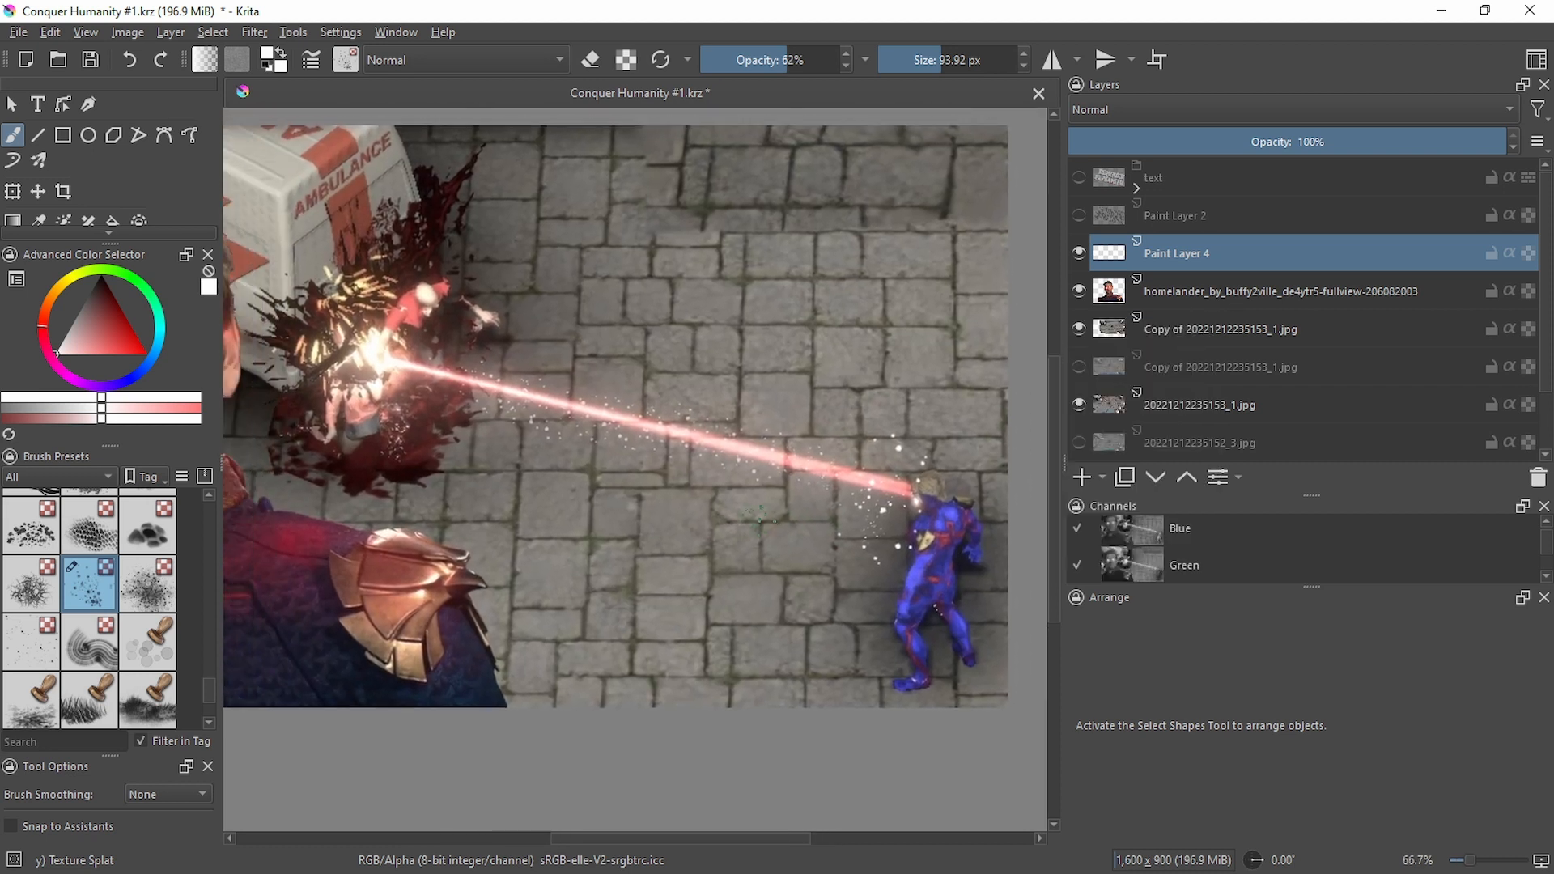
{"action": "left_click_drag", "start_coordinate": [576, 437], "coordinate": [693, 486]}
Look through the brush presets, from the stamp and texture brushes back to the erasers
{"action": "scroll", "coordinate": [37, 568], "scroll_direction": "down", "scroll_amount": 3}
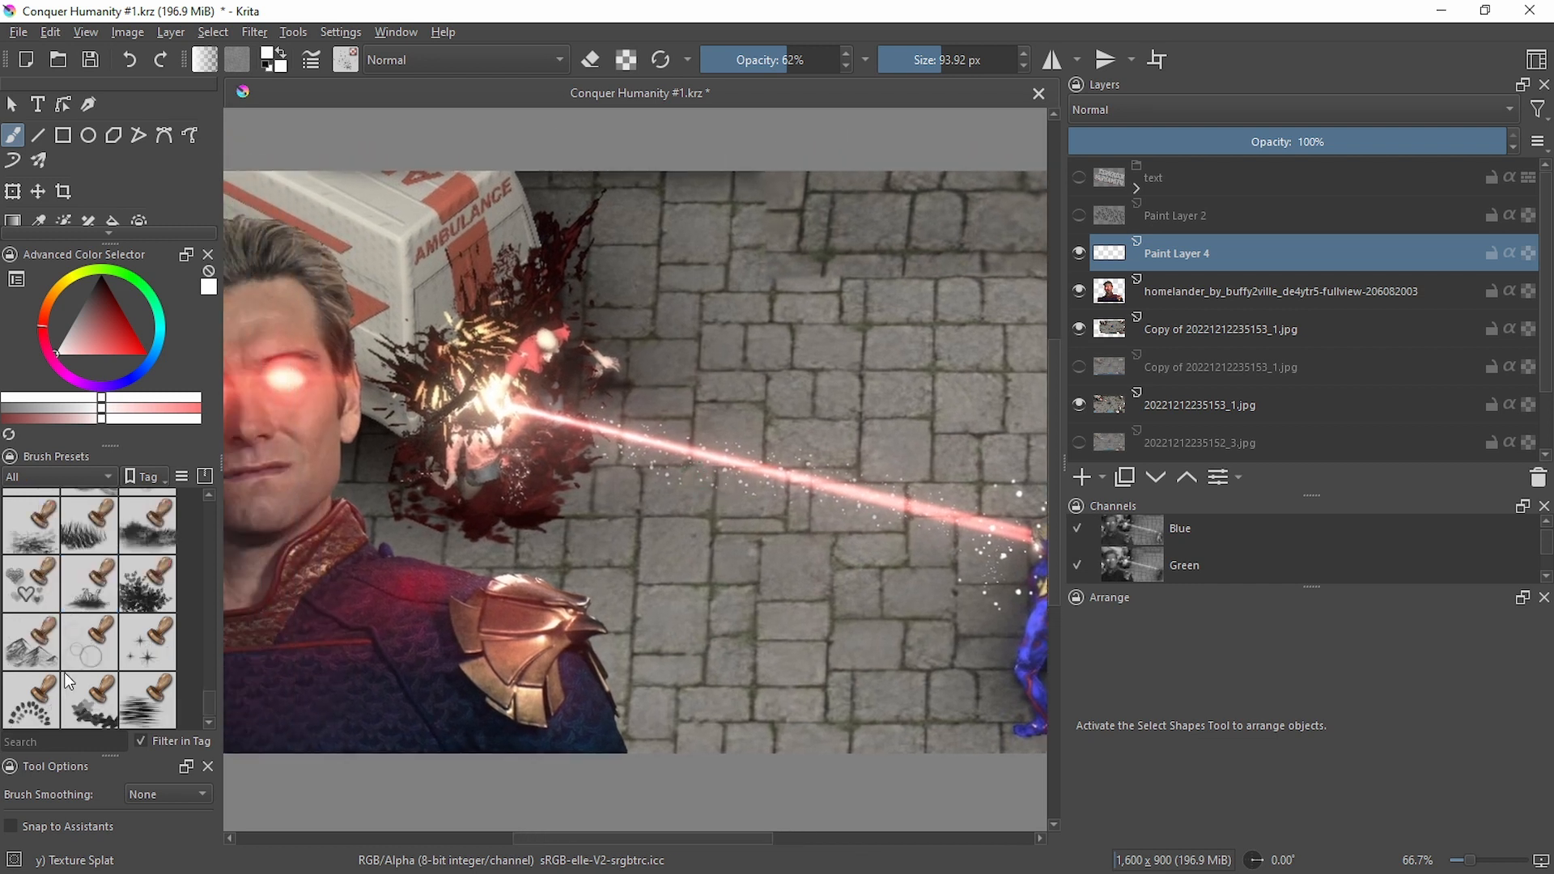
{"action": "scroll", "coordinate": [65, 714], "scroll_direction": "up", "scroll_amount": 3}
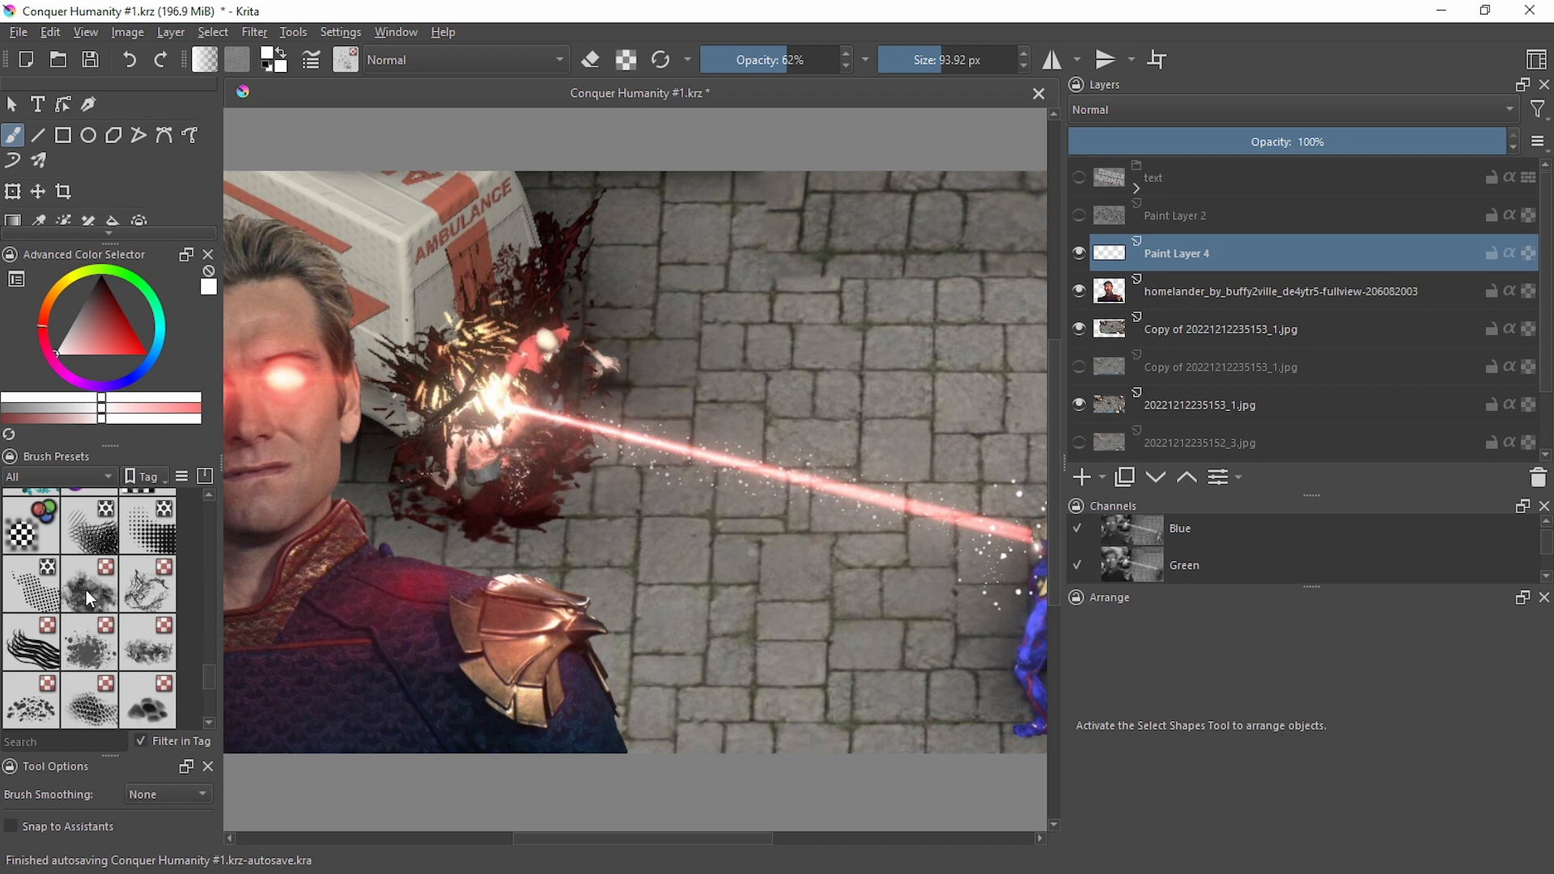
{"action": "scroll", "coordinate": [85, 590], "scroll_direction": "up", "scroll_amount": 3}
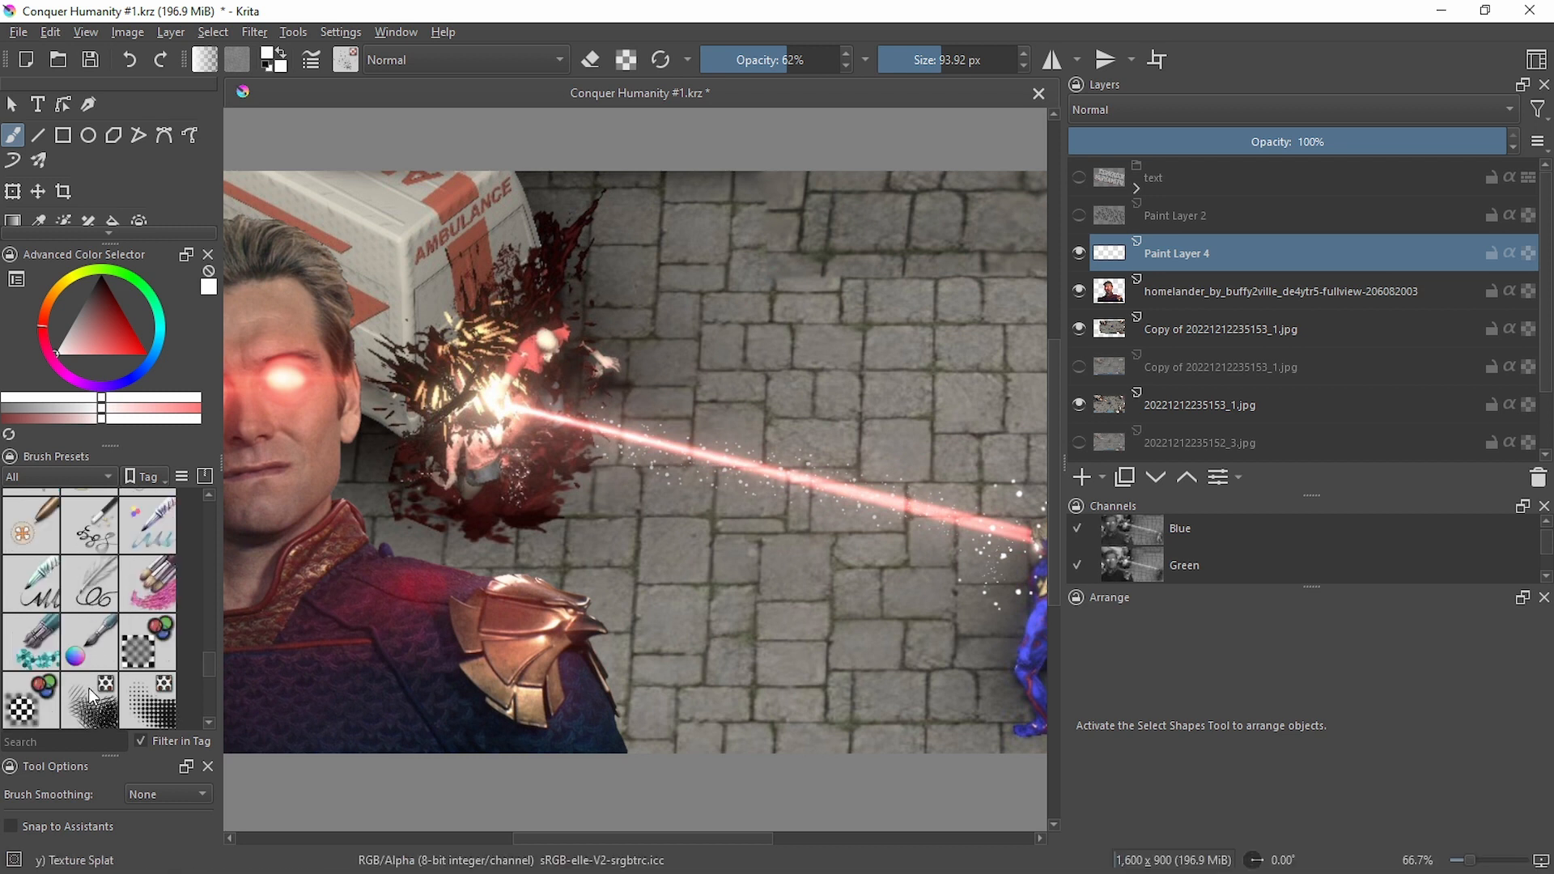
{"action": "mouse_move", "coordinate": [89, 687]}
{"action": "scroll", "coordinate": [89, 687], "scroll_direction": "up", "scroll_amount": 10}
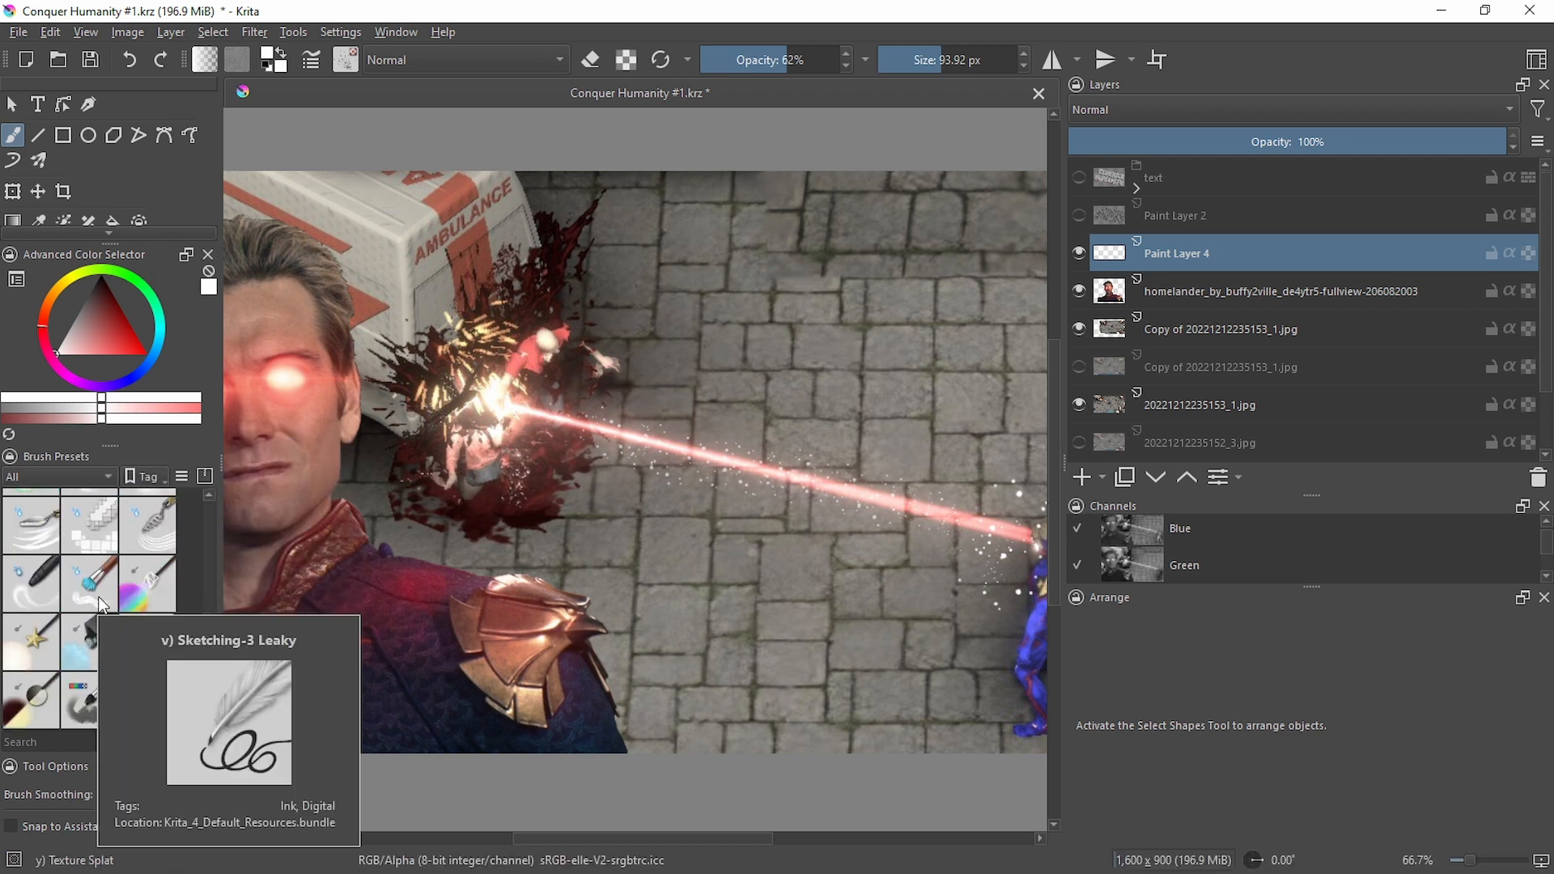
{"action": "scroll", "coordinate": [138, 672], "scroll_direction": "up", "scroll_amount": 5}
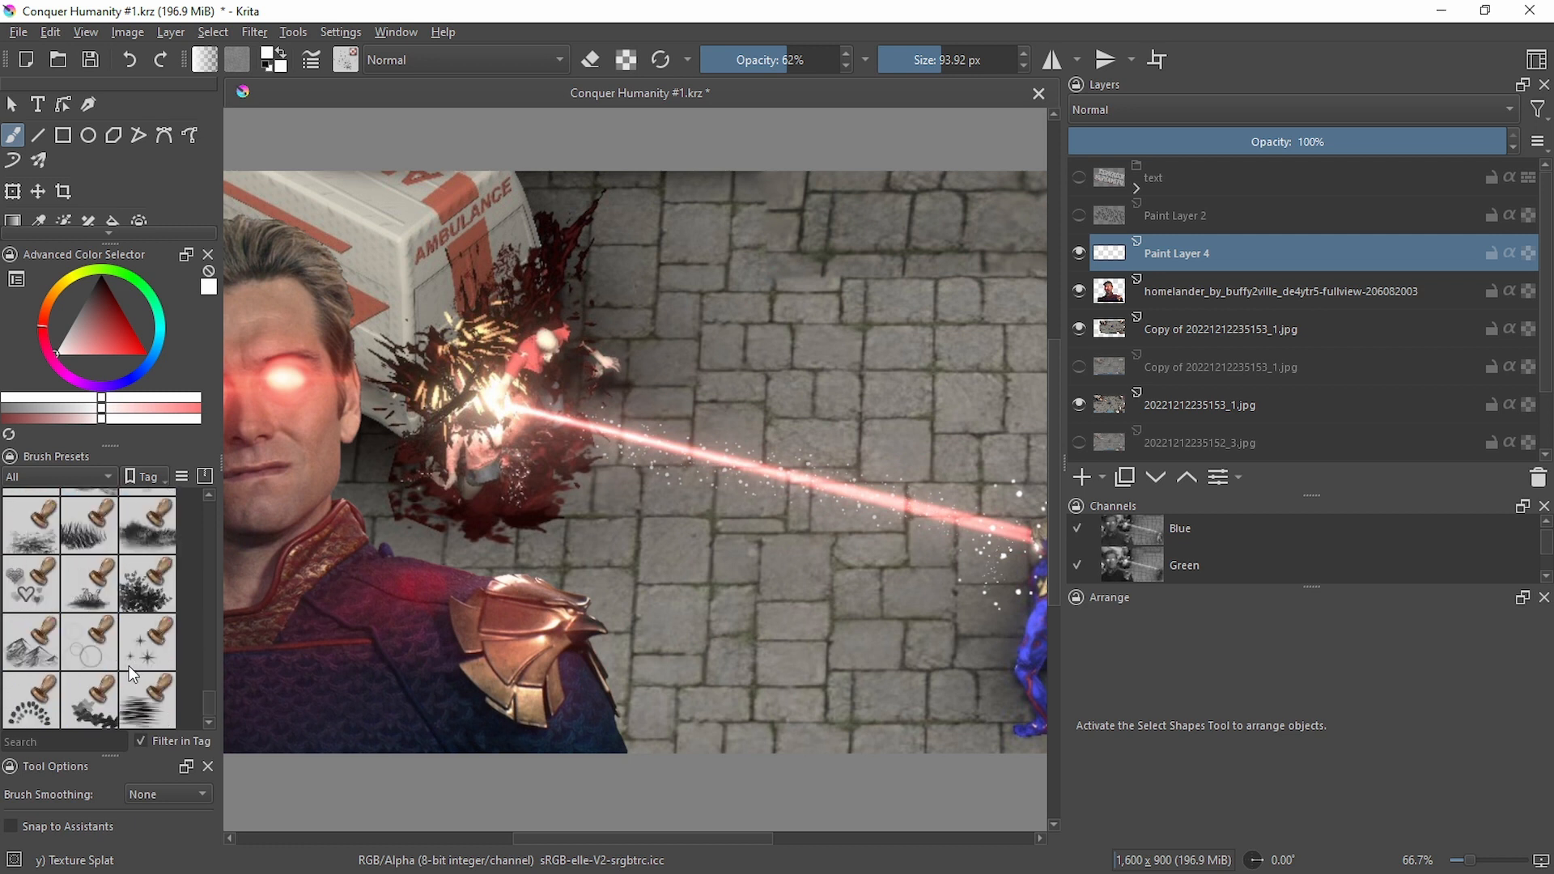
{"action": "scroll", "coordinate": [125, 659], "scroll_direction": "up", "scroll_amount": 3}
Examine the whole thumbnail composition, from Homelander's glowing eyes to the laser and the blue figure
{"action": "key", "text": "minus"}
{"action": "key", "text": "minus"}
{"action": "key", "text": "minus"}
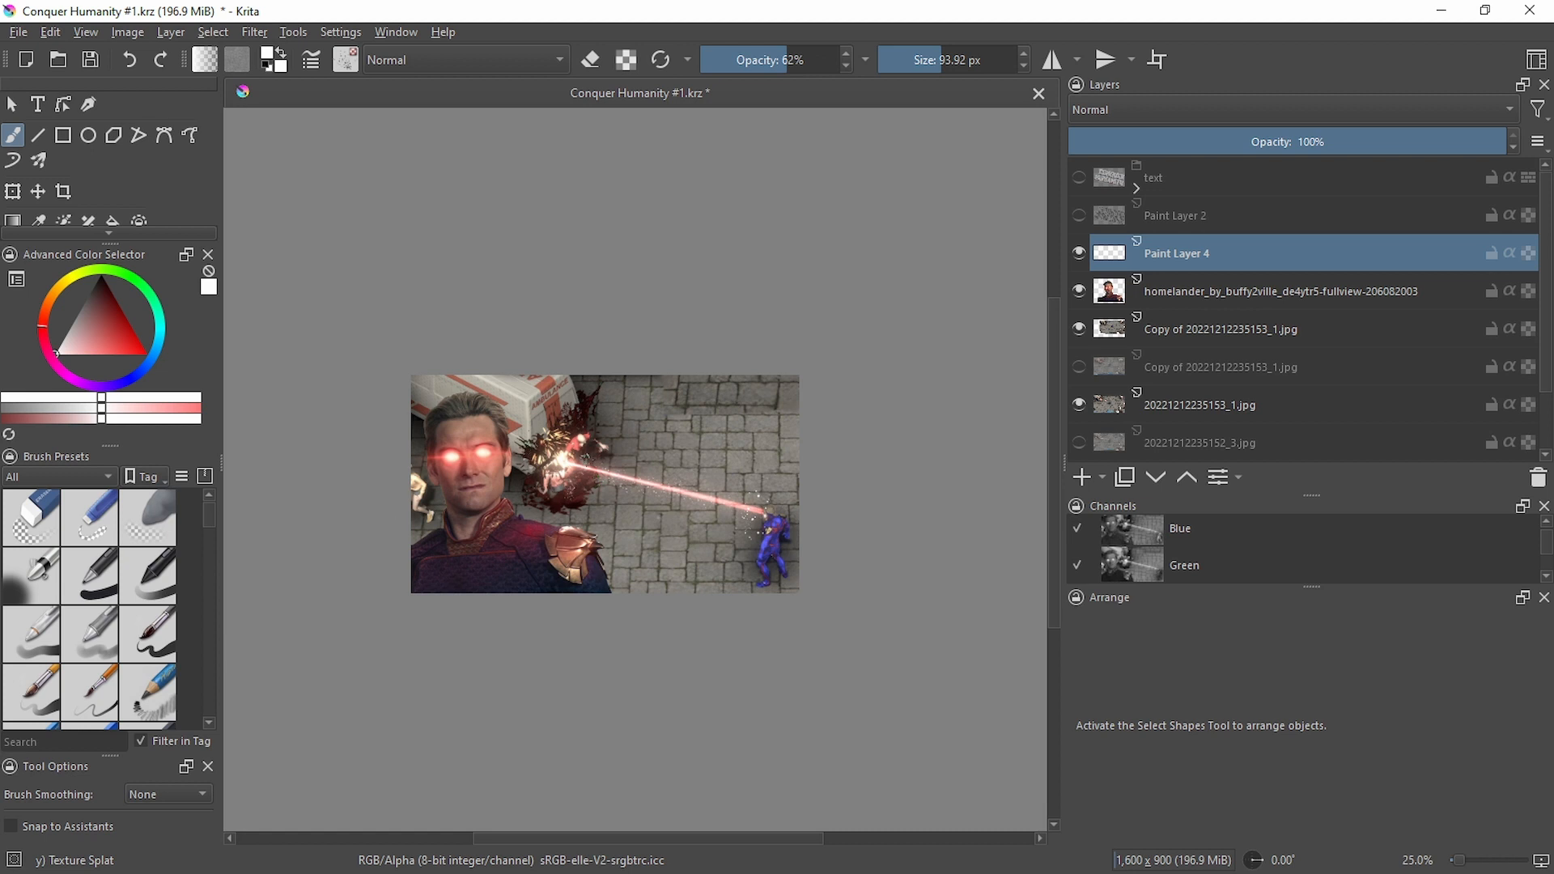
{"action": "scroll", "coordinate": [583, 458], "scroll_direction": "up", "scroll_amount": 1}
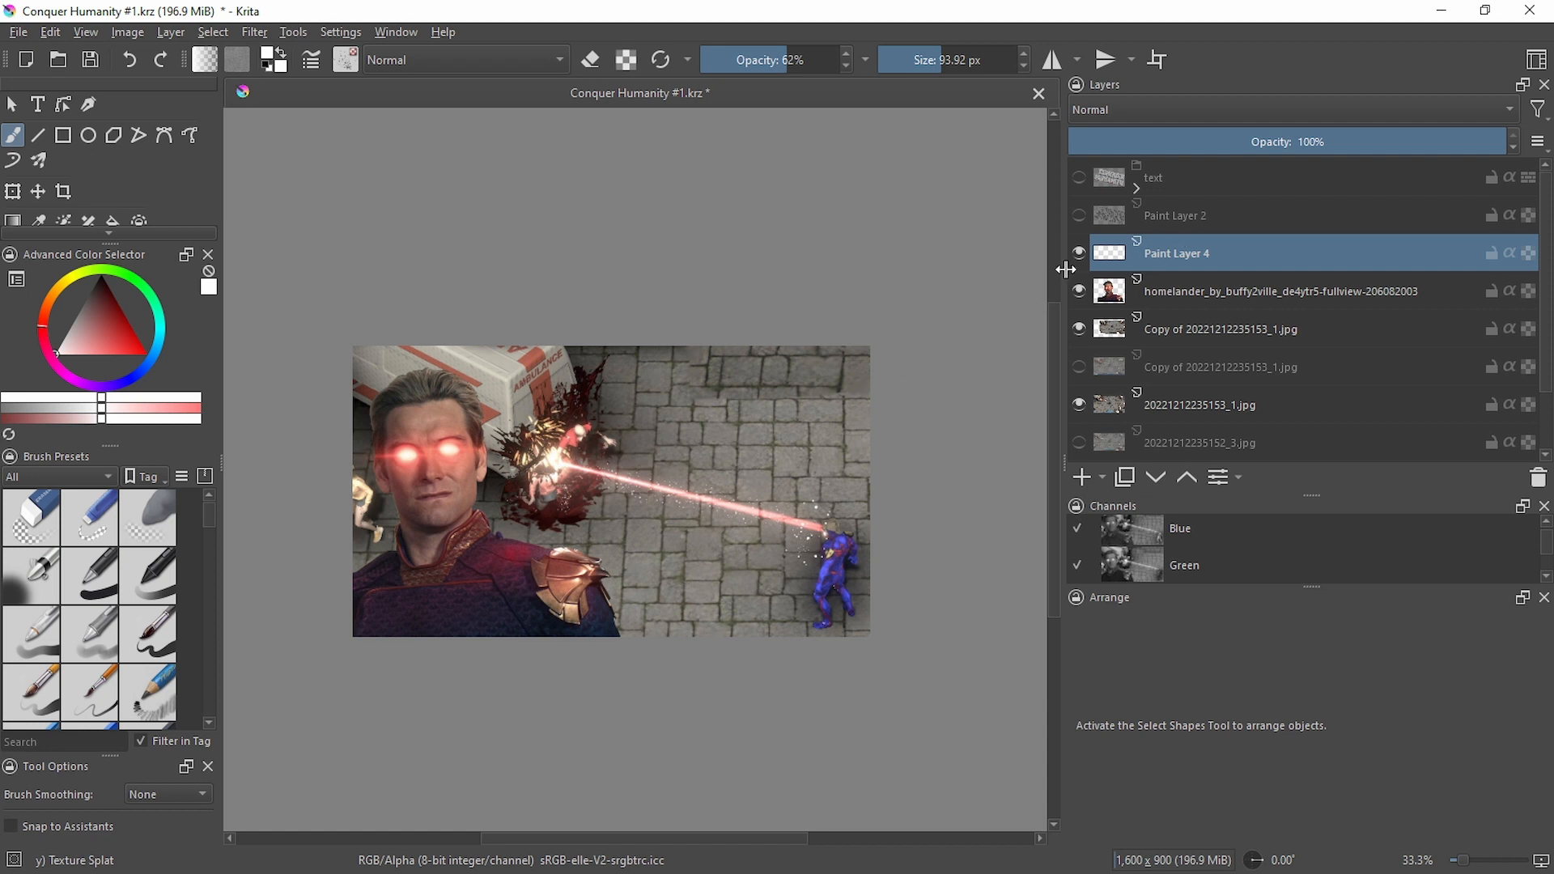
{"action": "left_click_drag", "start_coordinate": [617, 481], "coordinate": [599, 521]}
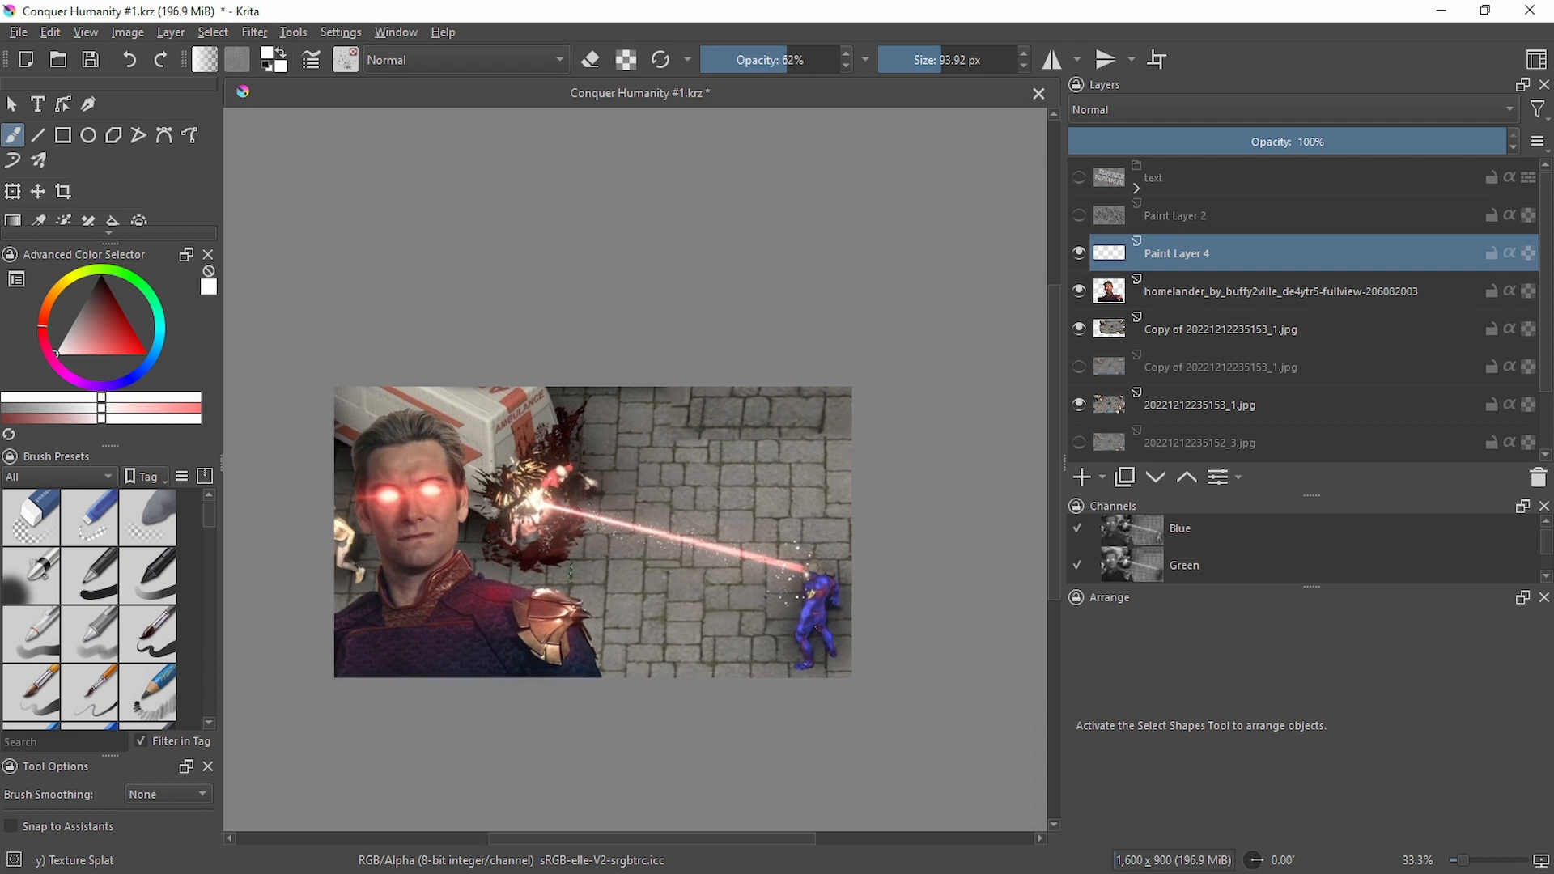
{"action": "scroll", "coordinate": [571, 577], "scroll_direction": "up", "scroll_amount": 2}
{"action": "scroll", "coordinate": [571, 578], "scroll_direction": "down", "scroll_amount": 2}
{"action": "scroll", "coordinate": [534, 595], "scroll_direction": "up", "scroll_amount": 1}
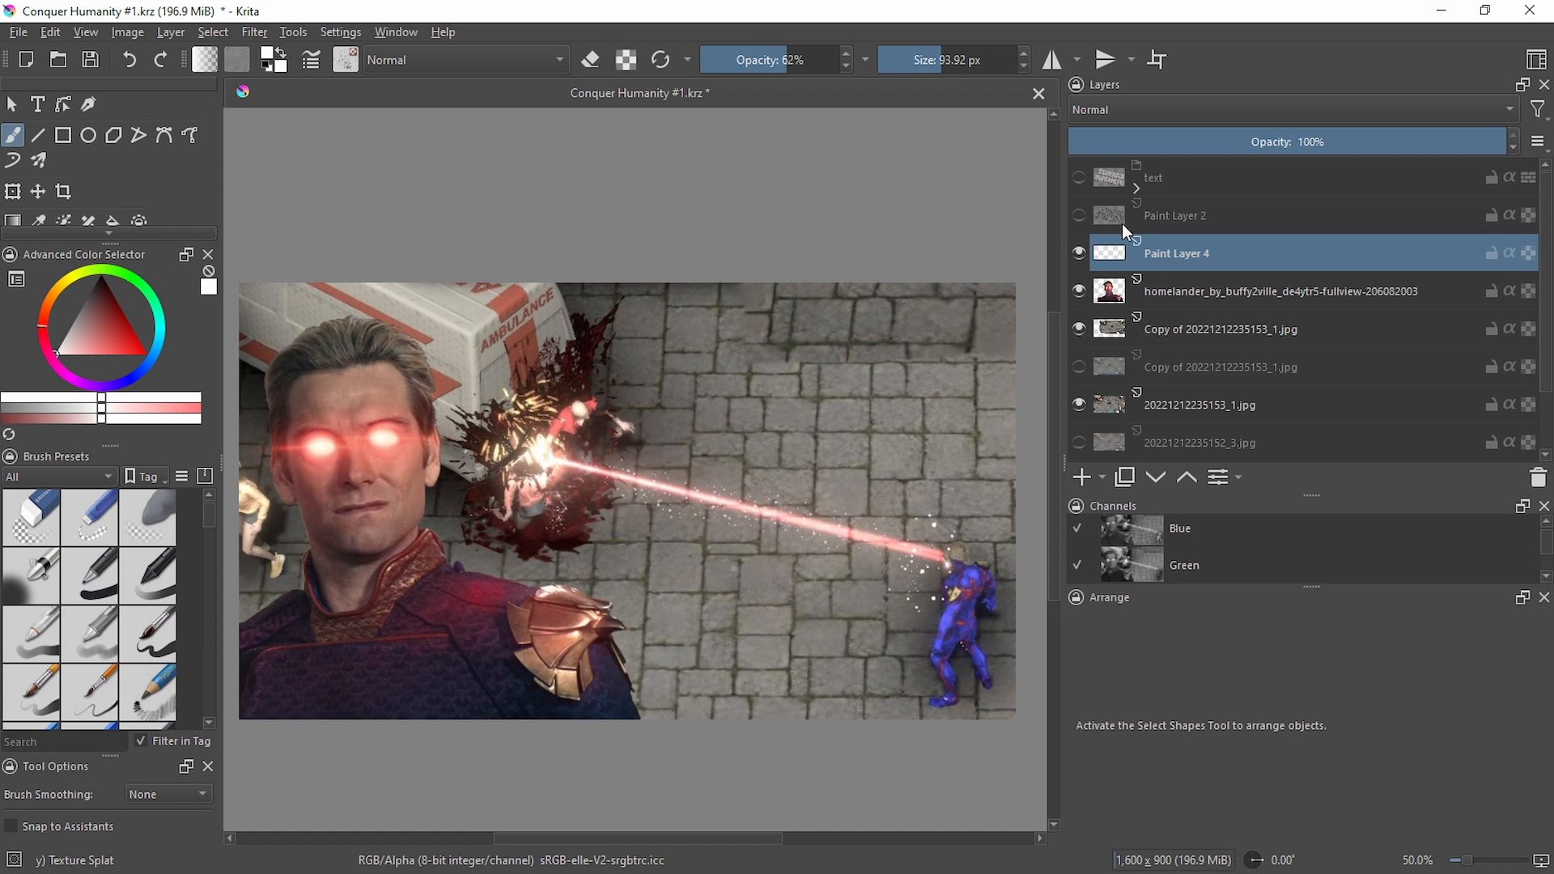
Show the text group, preview Paint Layer 2 behind the title and hide it again, and expand the text group
{"action": "mouse_move", "coordinate": [1089, 216]}
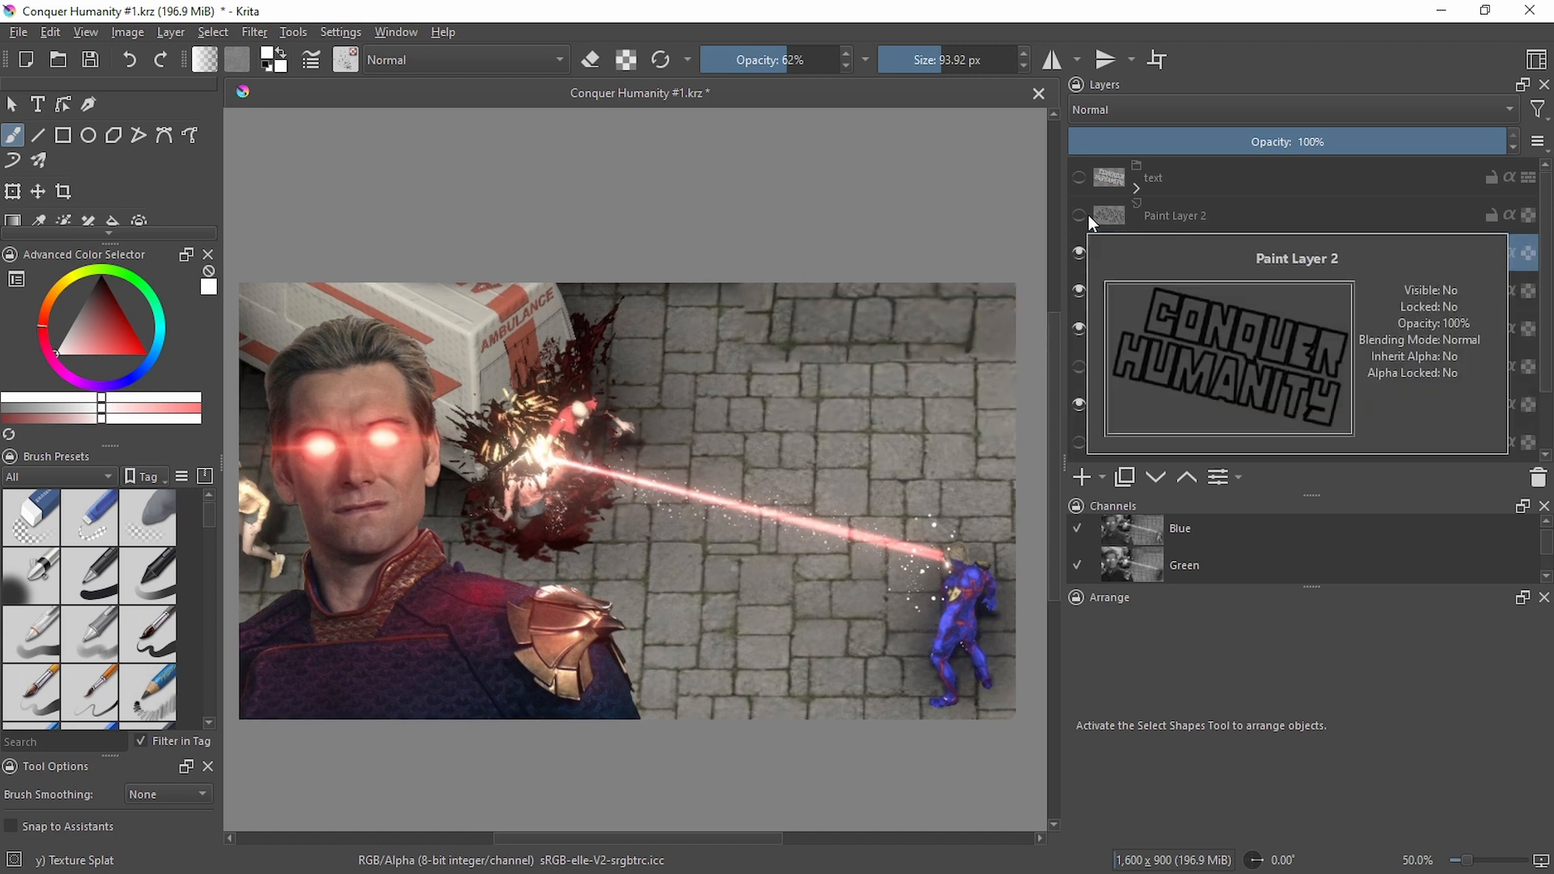
{"action": "key", "text": "minus"}
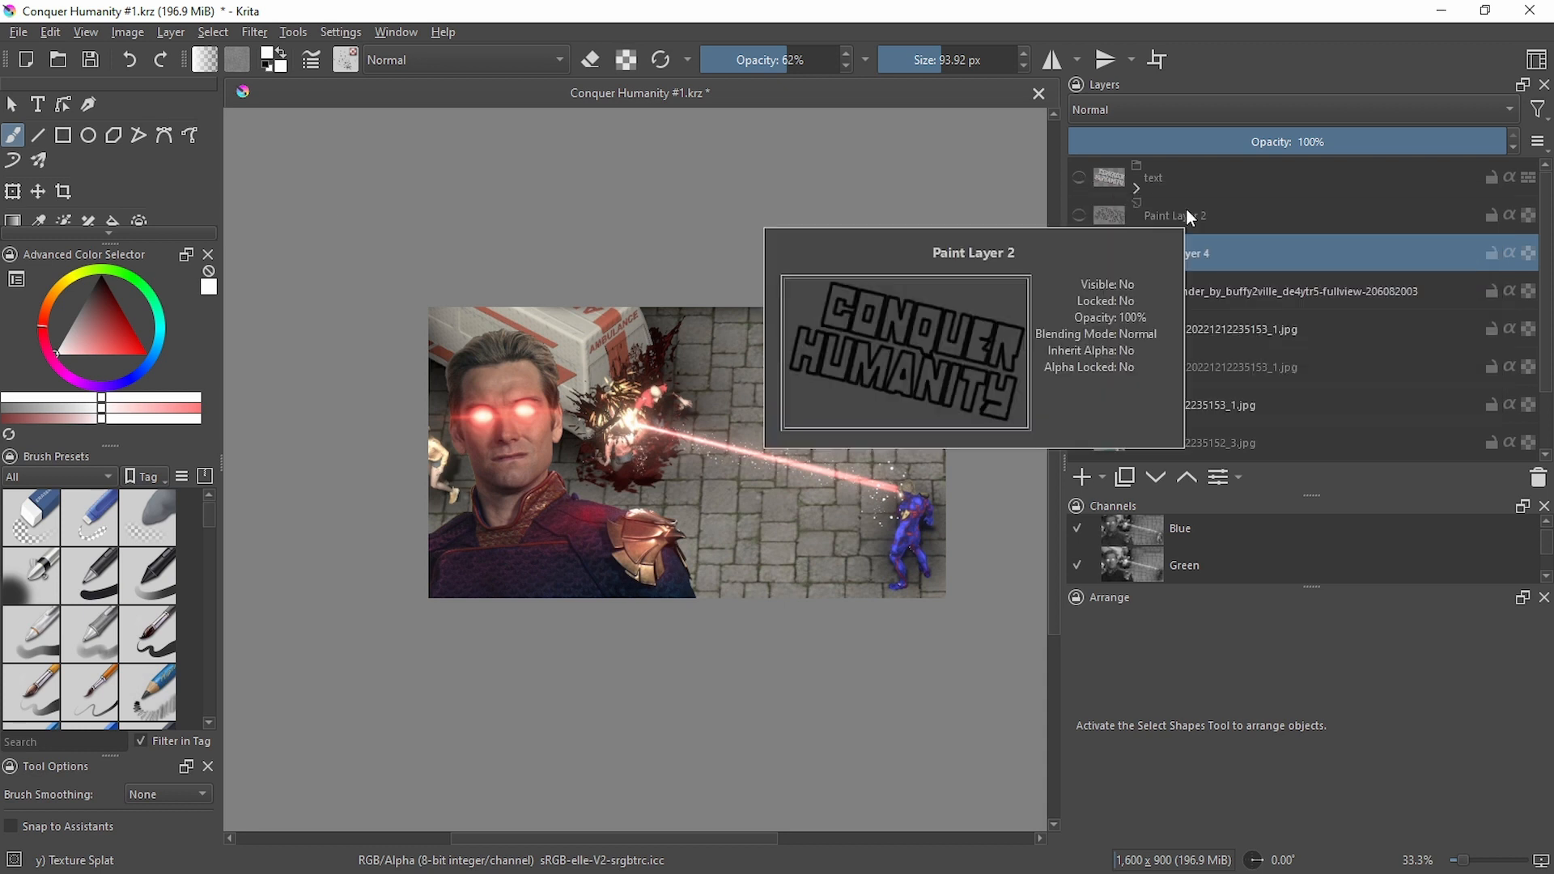
{"action": "left_click", "coordinate": [1078, 176]}
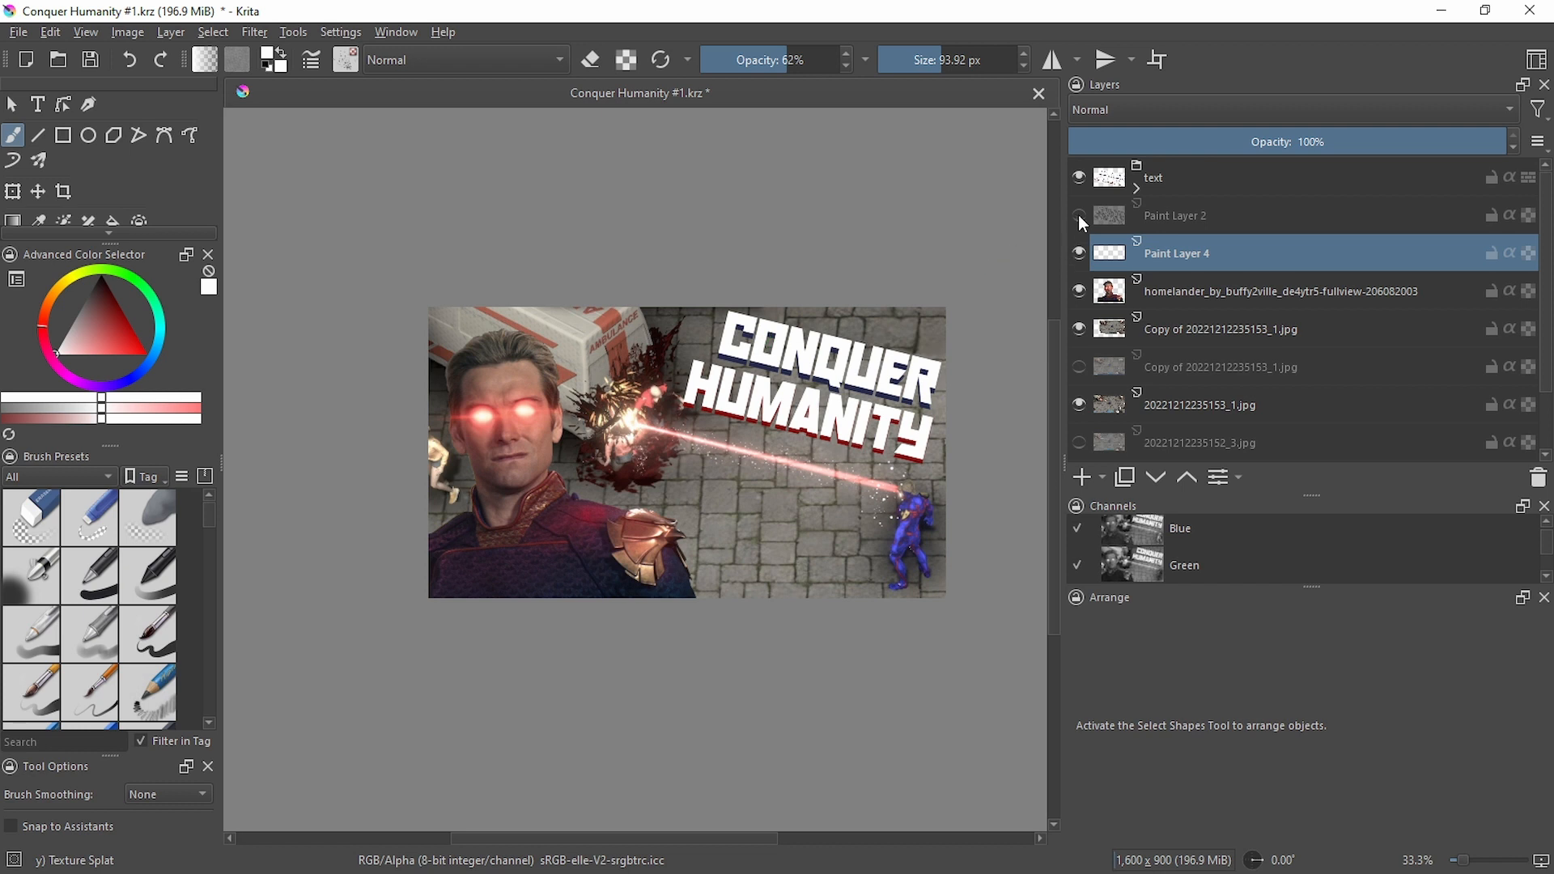
{"action": "left_click", "coordinate": [1079, 215]}
{"action": "left_click", "coordinate": [1078, 215]}
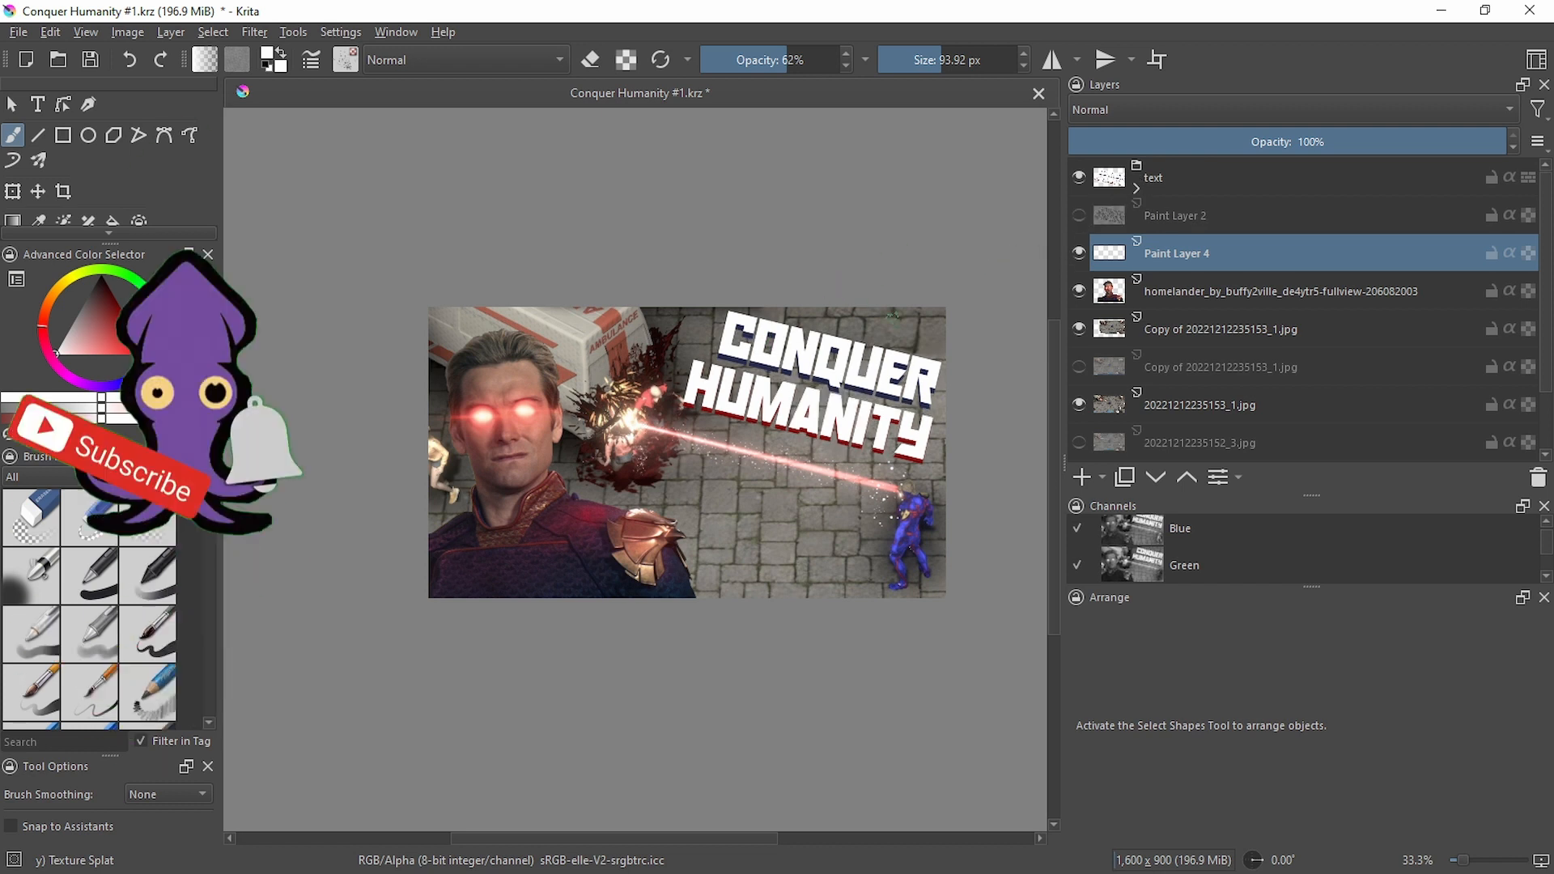
{"action": "left_click", "coordinate": [1136, 188]}
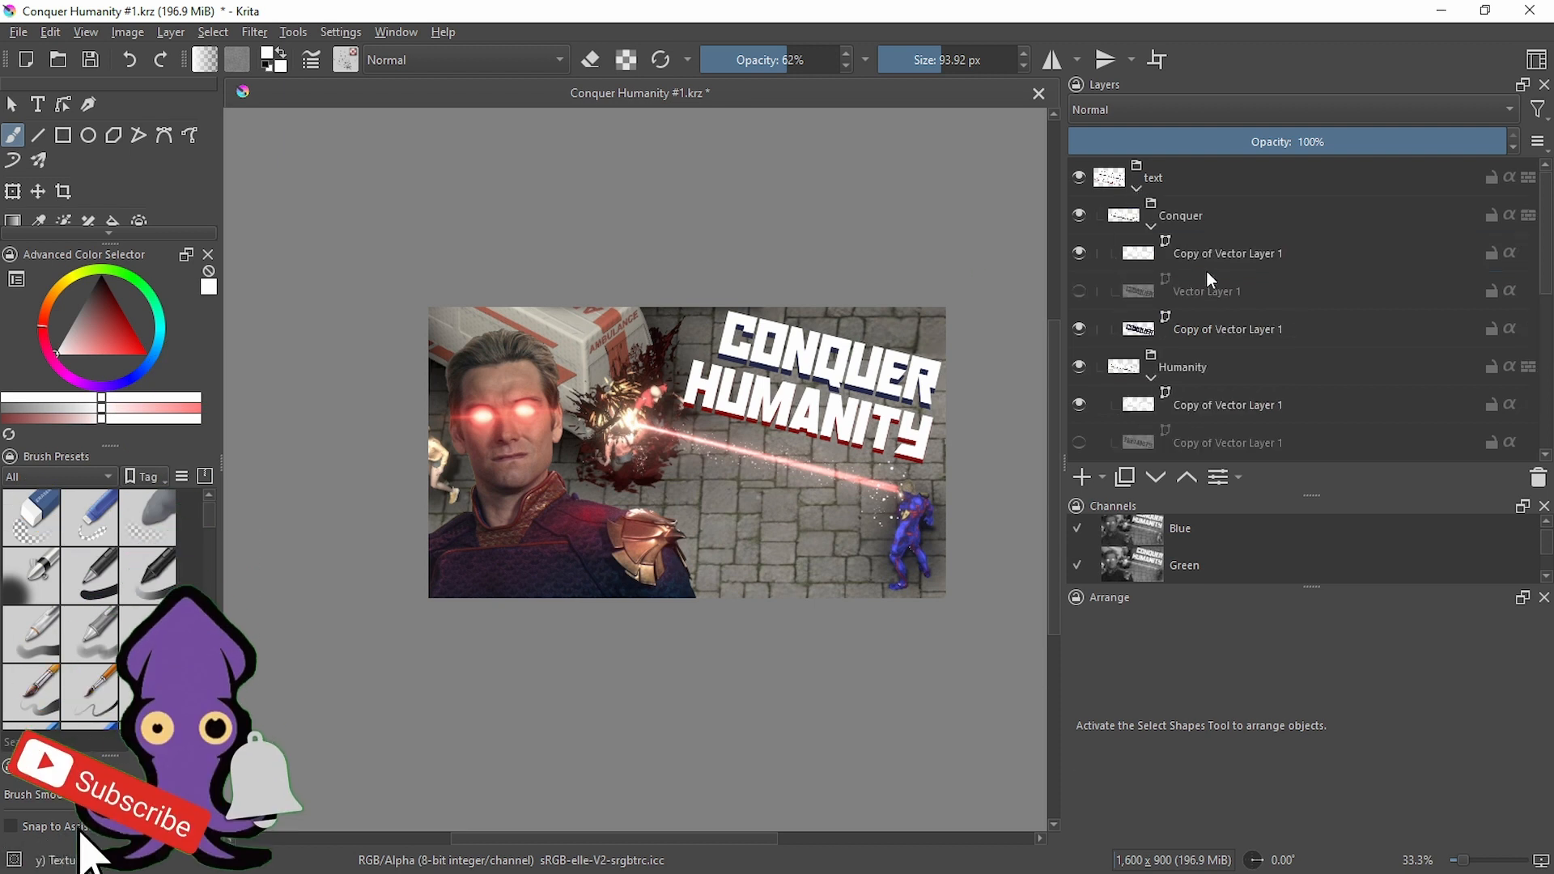
In the Humanity group, show the middle Copy of Vector Layer 1 and hide the red copy below it
{"action": "scroll", "coordinate": [1179, 428], "scroll_direction": "down", "scroll_amount": 2}
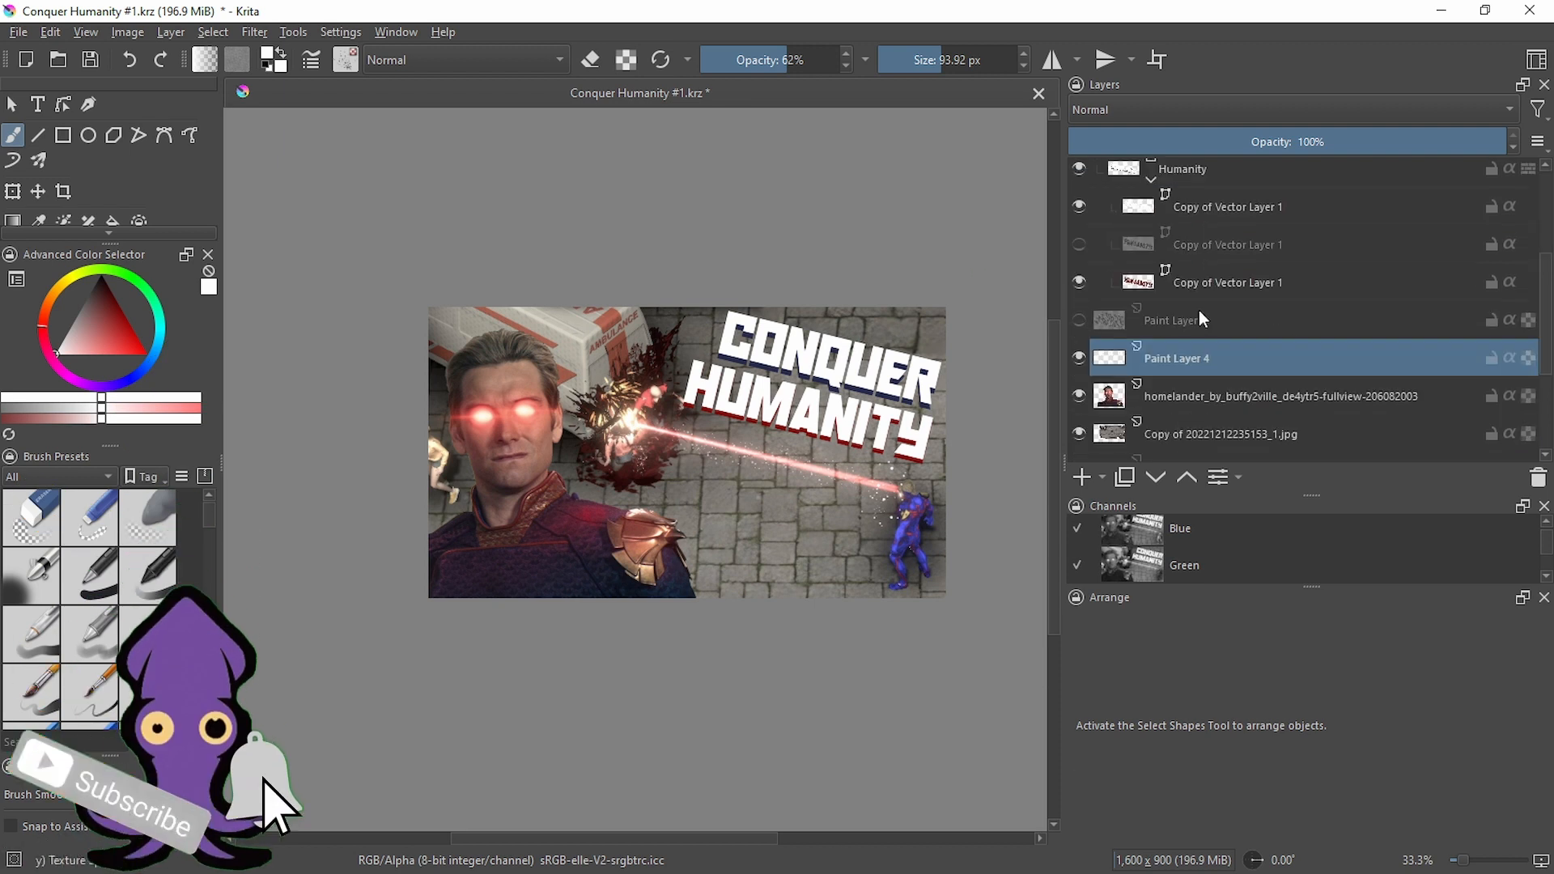
{"action": "scroll", "coordinate": [1200, 272], "scroll_direction": "up", "scroll_amount": 1}
{"action": "left_click", "coordinate": [1079, 343]}
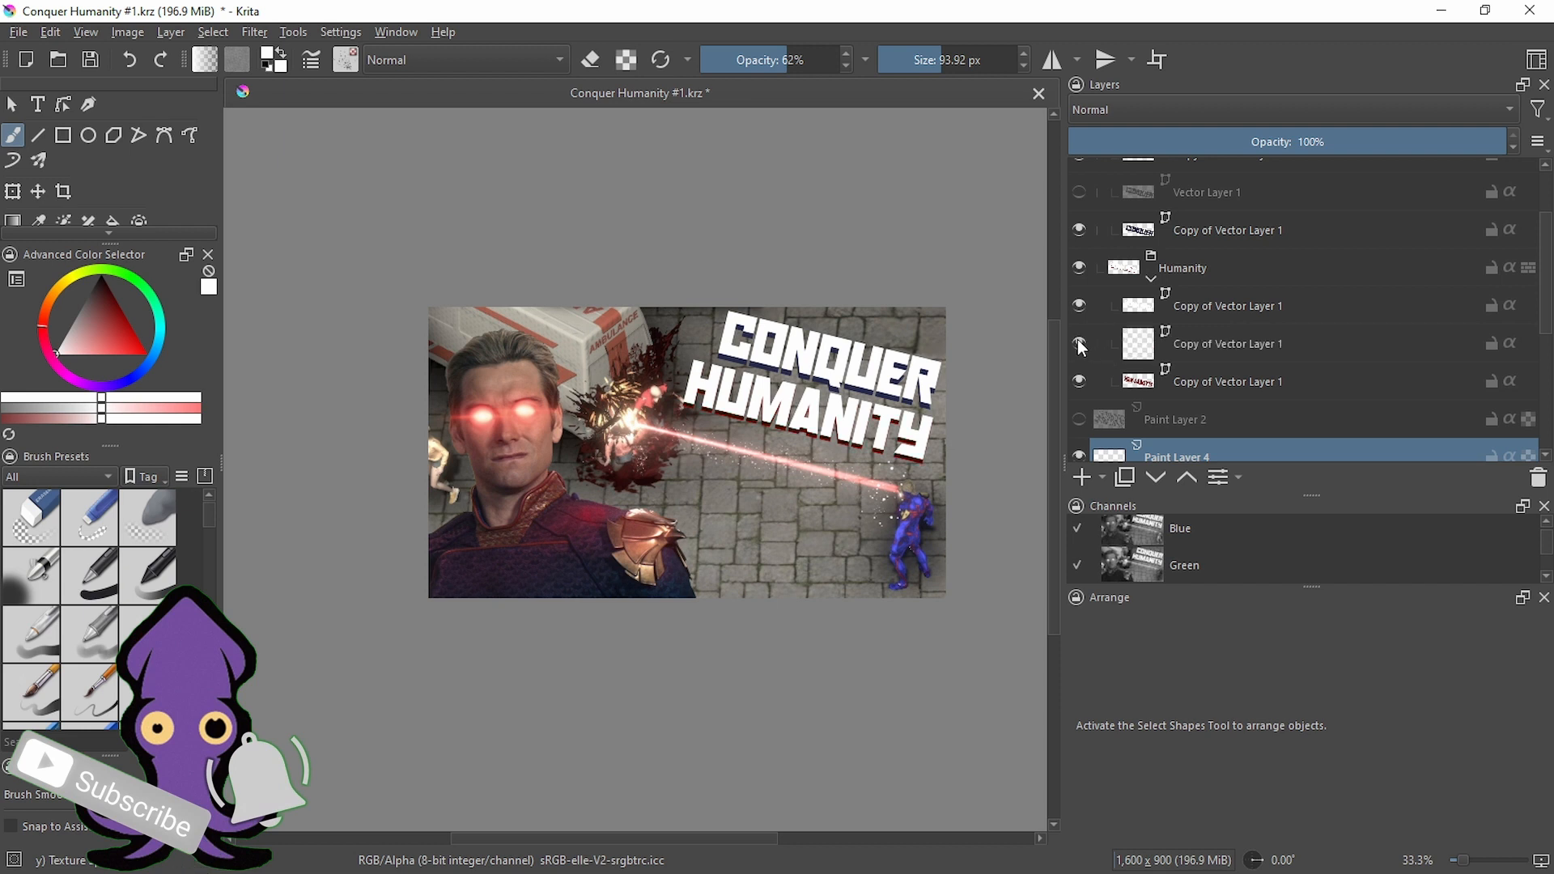
{"action": "left_click", "coordinate": [1079, 381]}
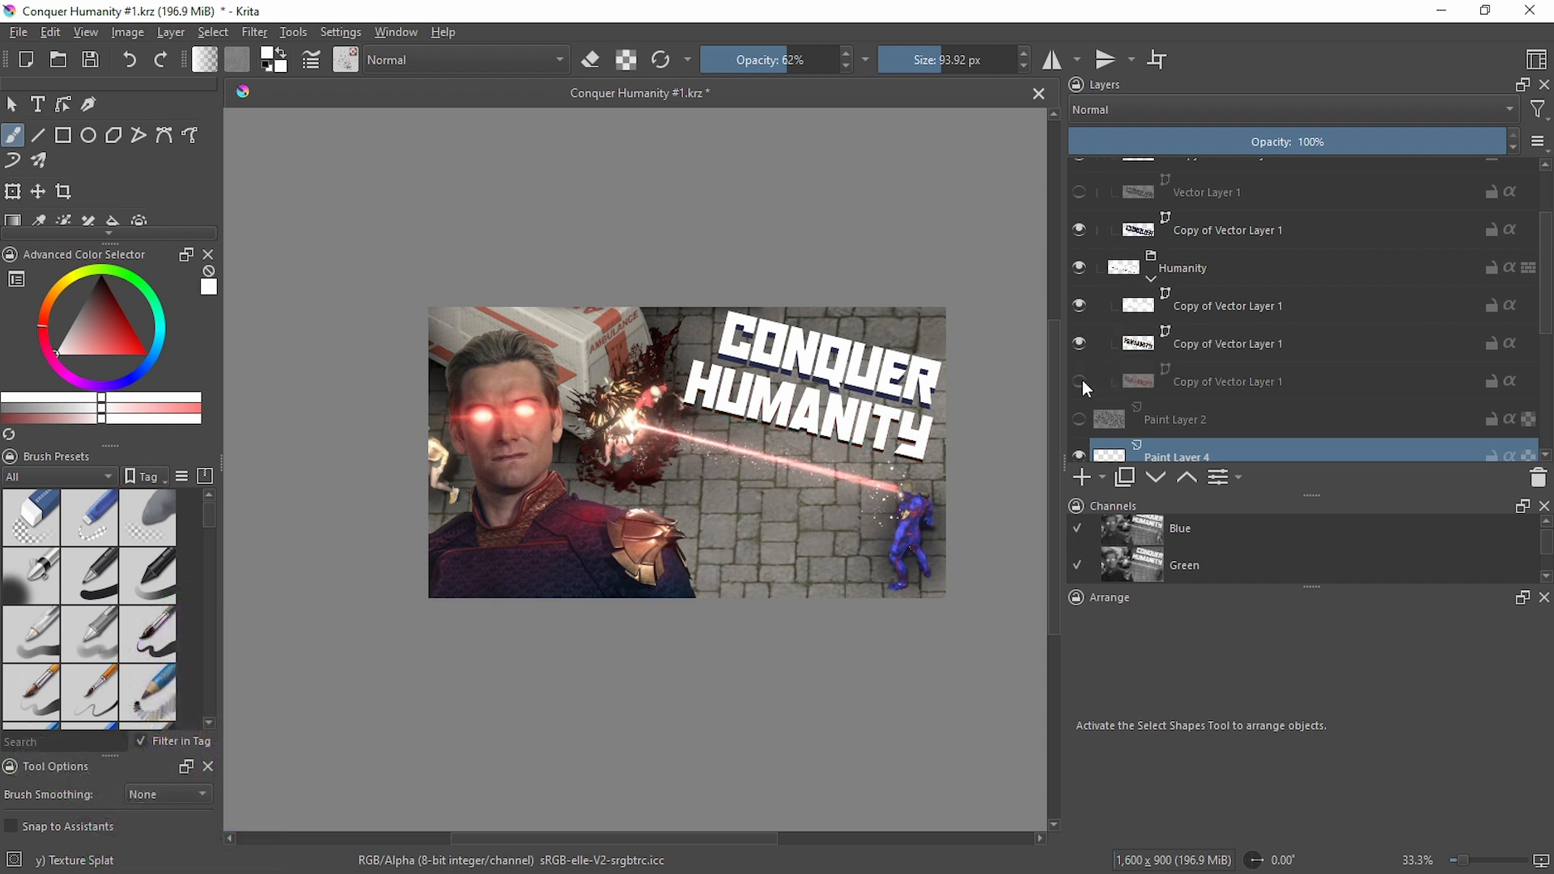
{"action": "scroll", "coordinate": [1134, 332], "scroll_direction": "up", "scroll_amount": 1}
Toggle the Conquer group to check its word, show its Vector Layer 1 and hide the blue copy below
{"action": "left_click", "coordinate": [1078, 215]}
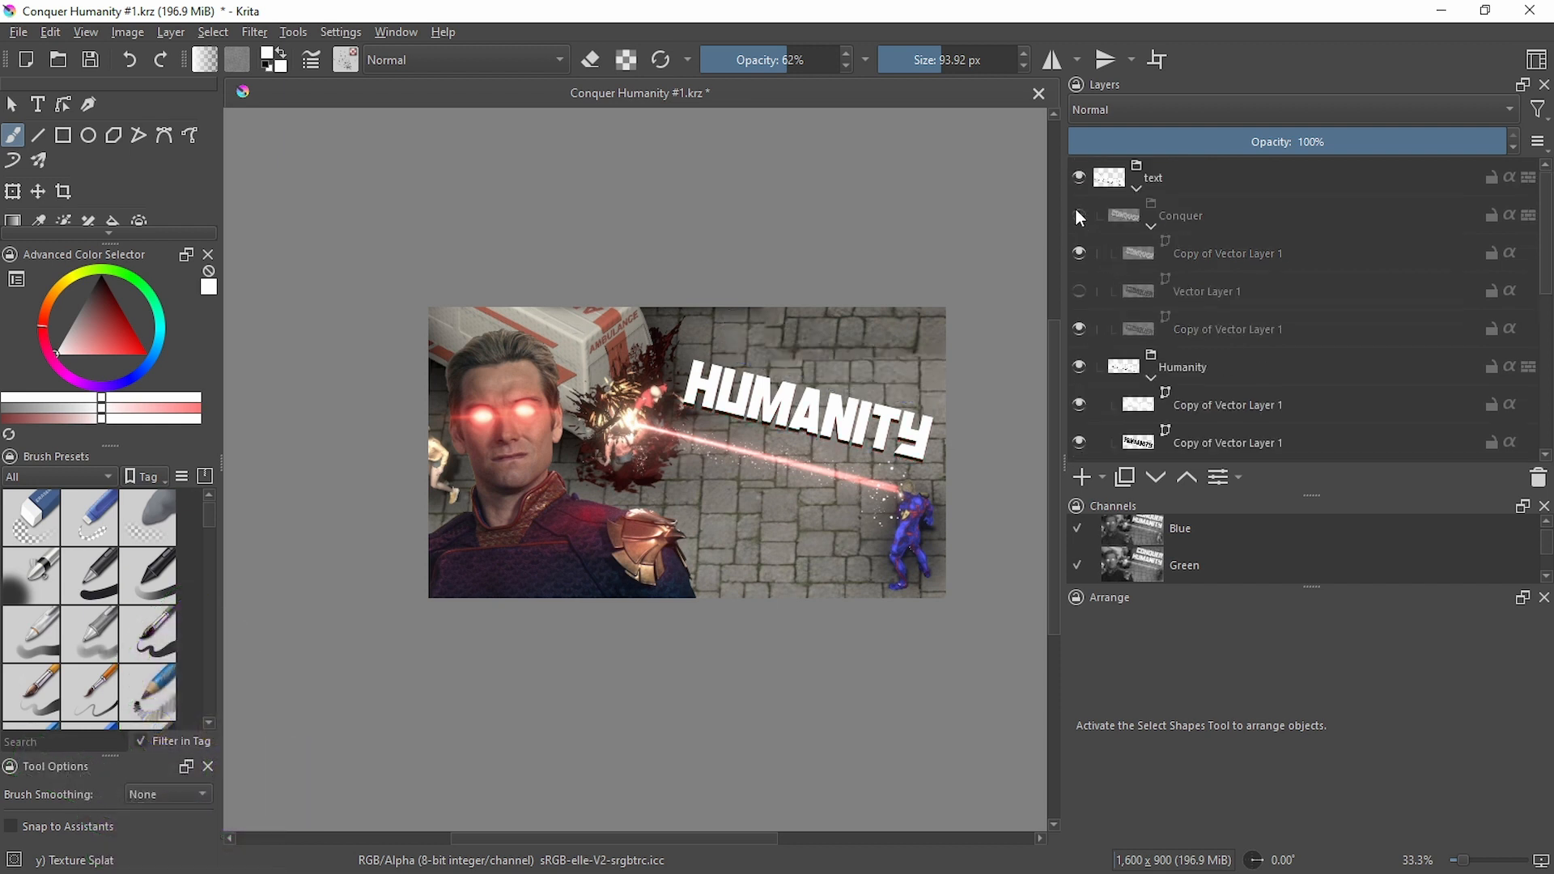
{"action": "left_click", "coordinate": [1079, 214]}
{"action": "left_click", "coordinate": [1079, 292]}
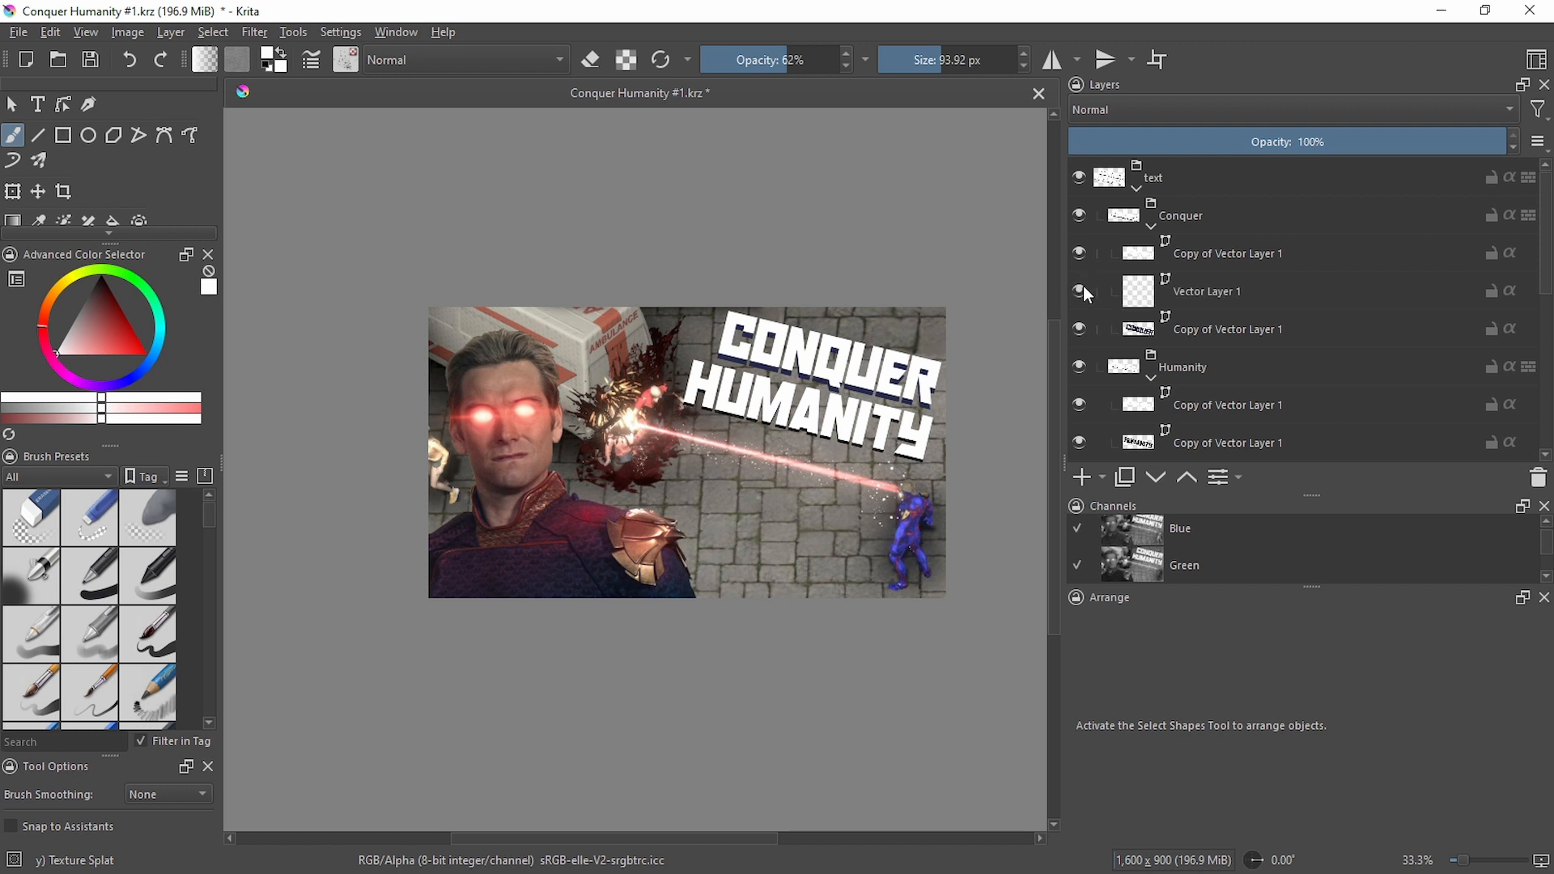
{"action": "left_click", "coordinate": [1079, 330]}
{"action": "mouse_move", "coordinate": [847, 425]}
{"action": "left_mouse_down"}
{"action": "mouse_move", "coordinate": [842, 386]}
{"action": "mouse_move", "coordinate": [782, 389]}
{"action": "left_mouse_up"}
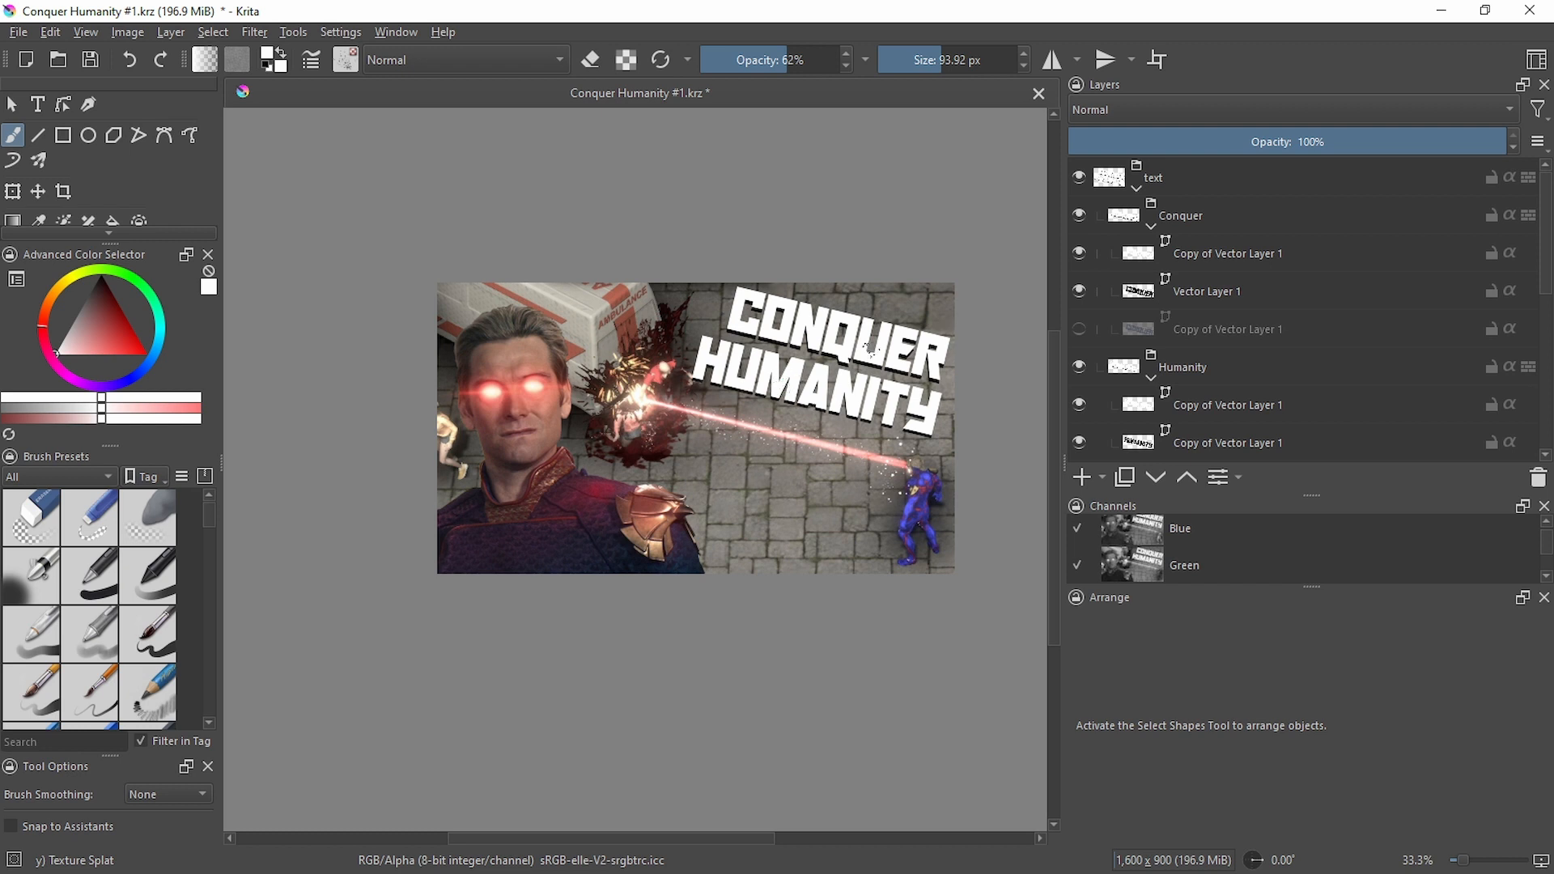
Restore the blue and red shadow copies in the Conquer and Humanity groups and hide their plain shadow layers
{"action": "left_click", "coordinate": [1080, 329]}
{"action": "left_click", "coordinate": [1079, 291]}
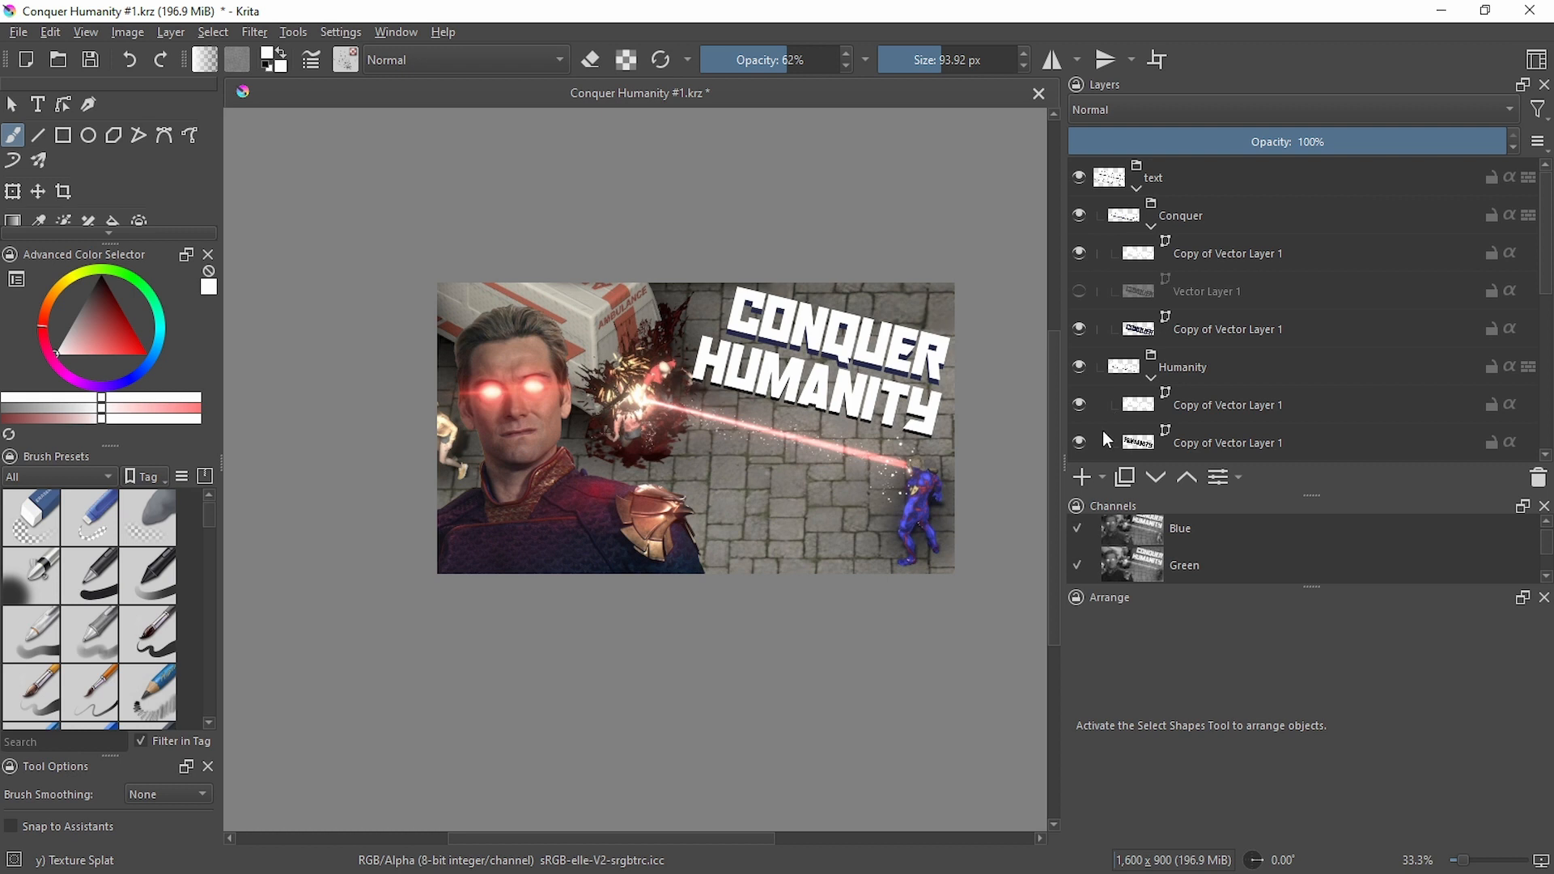
{"action": "scroll", "coordinate": [1106, 437], "scroll_direction": "down", "scroll_amount": 2}
{"action": "left_click", "coordinate": [1079, 344]}
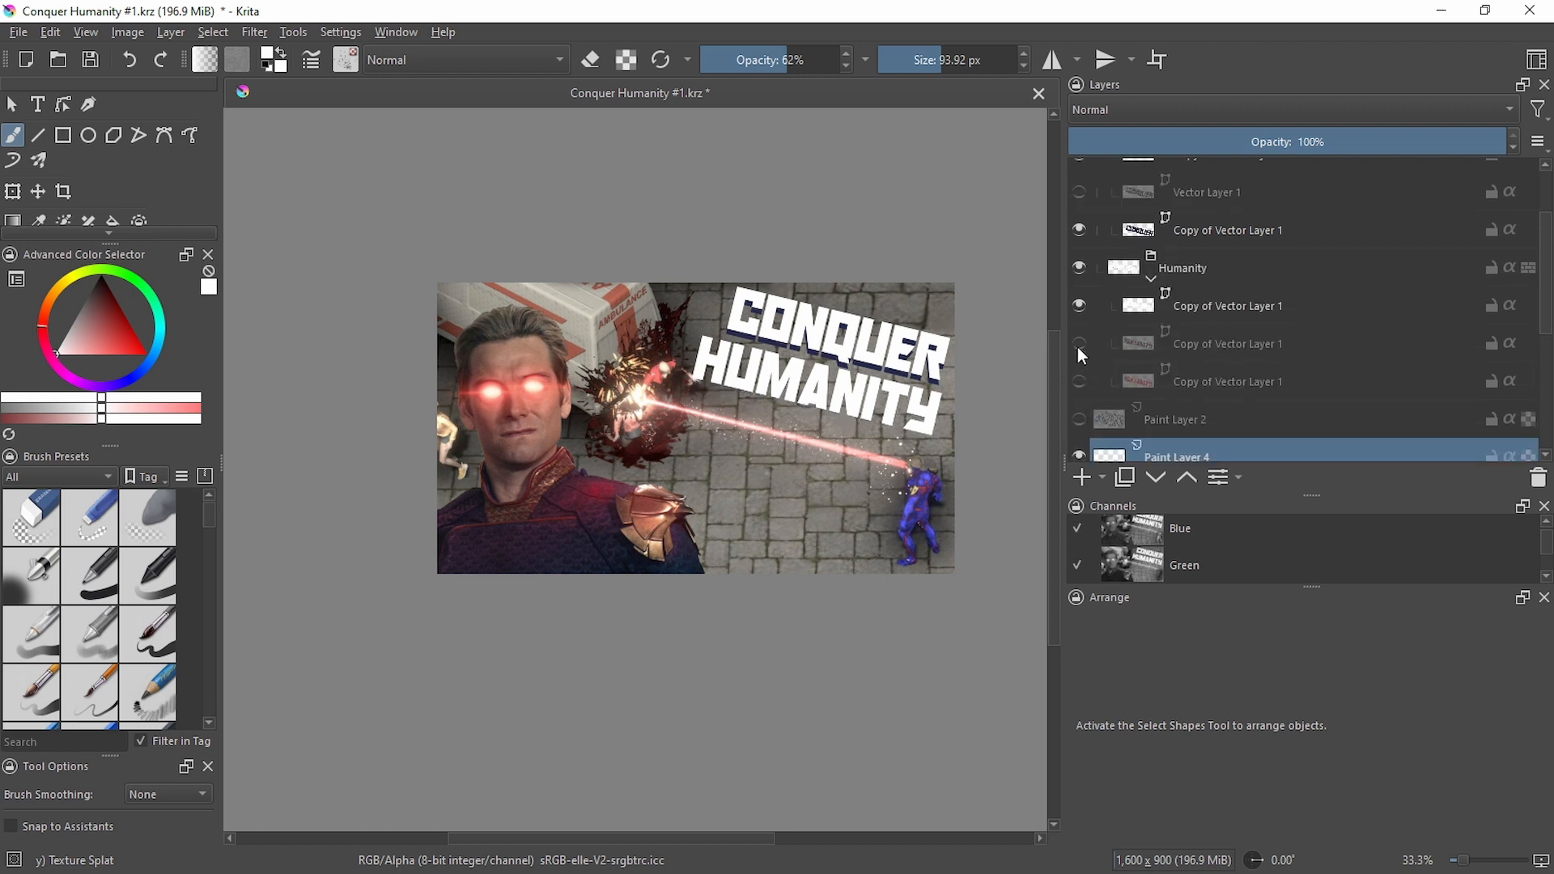
{"action": "left_click", "coordinate": [1081, 381]}
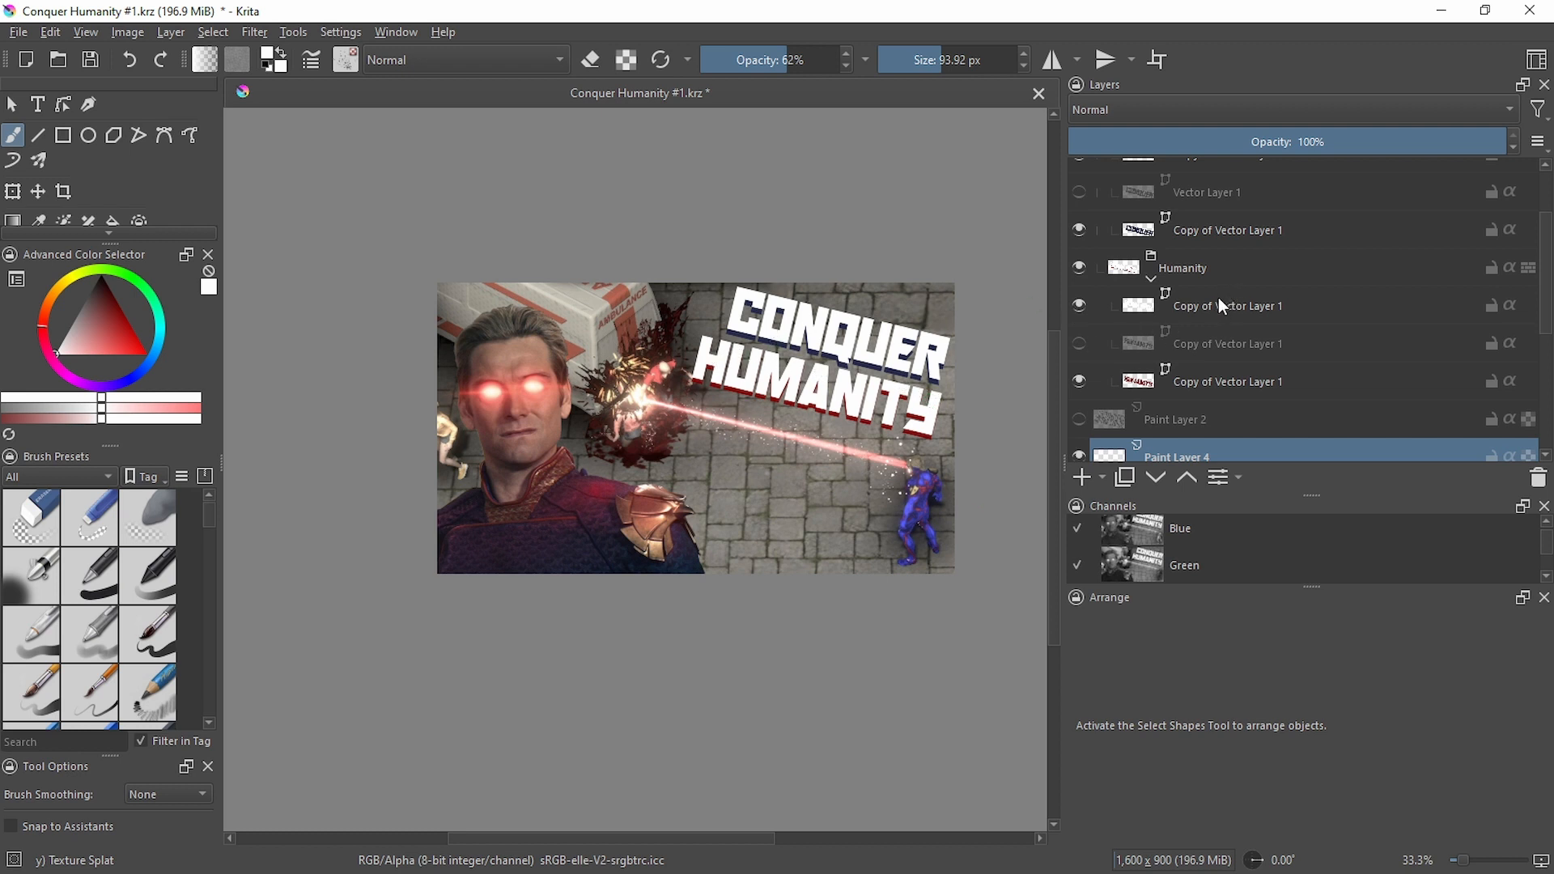
{"action": "scroll", "coordinate": [1222, 306], "scroll_direction": "up", "scroll_amount": 2}
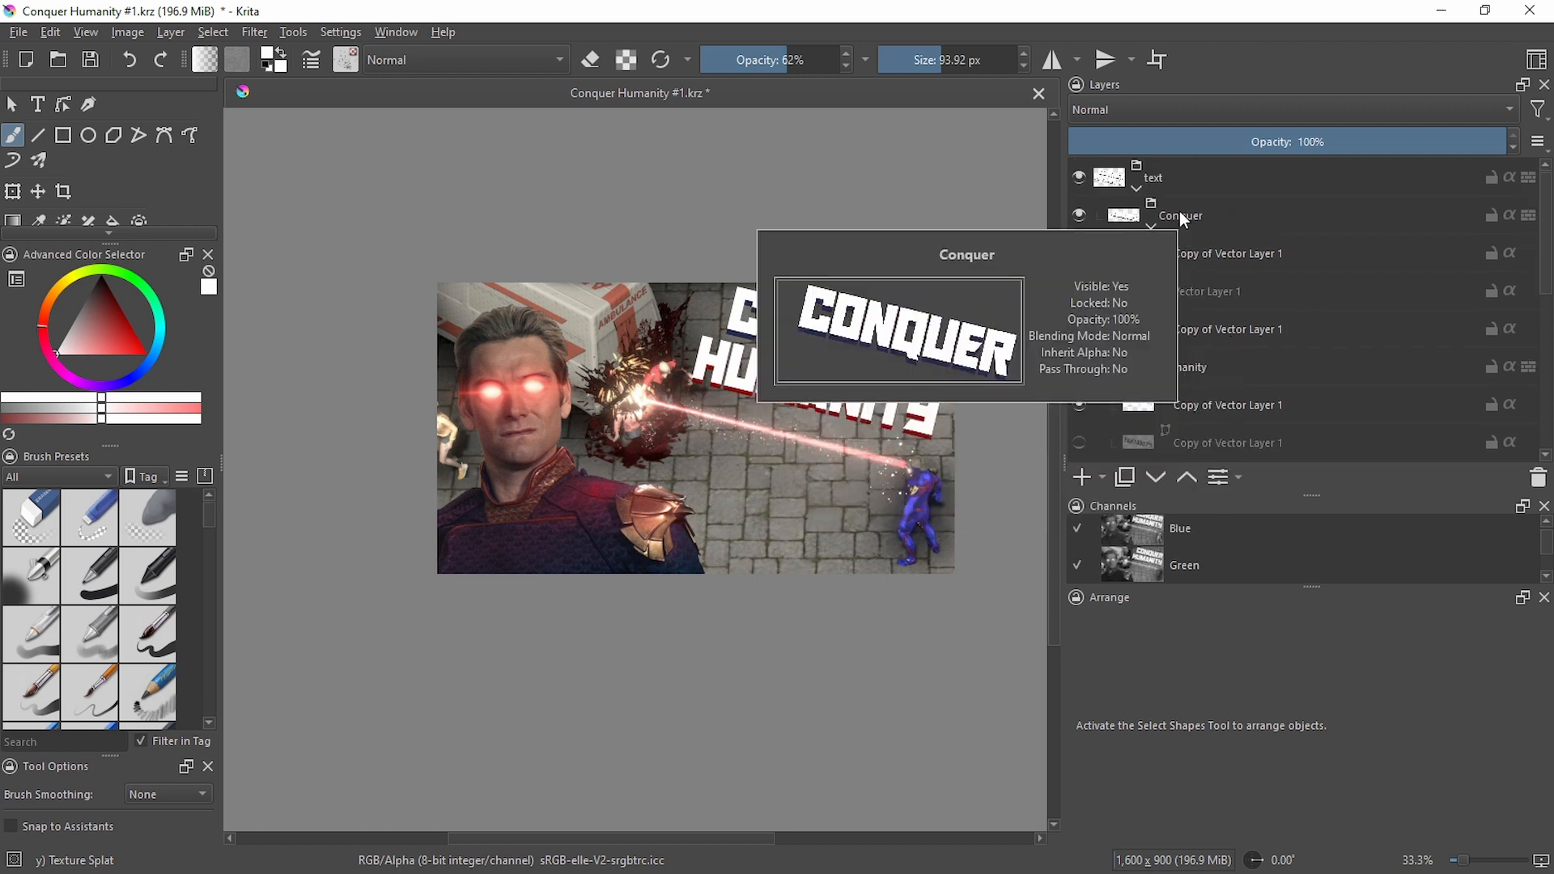
Open the white Conquer text in the text editor, enlarge the editor window and select the whole word
{"action": "left_click", "coordinate": [1206, 255]}
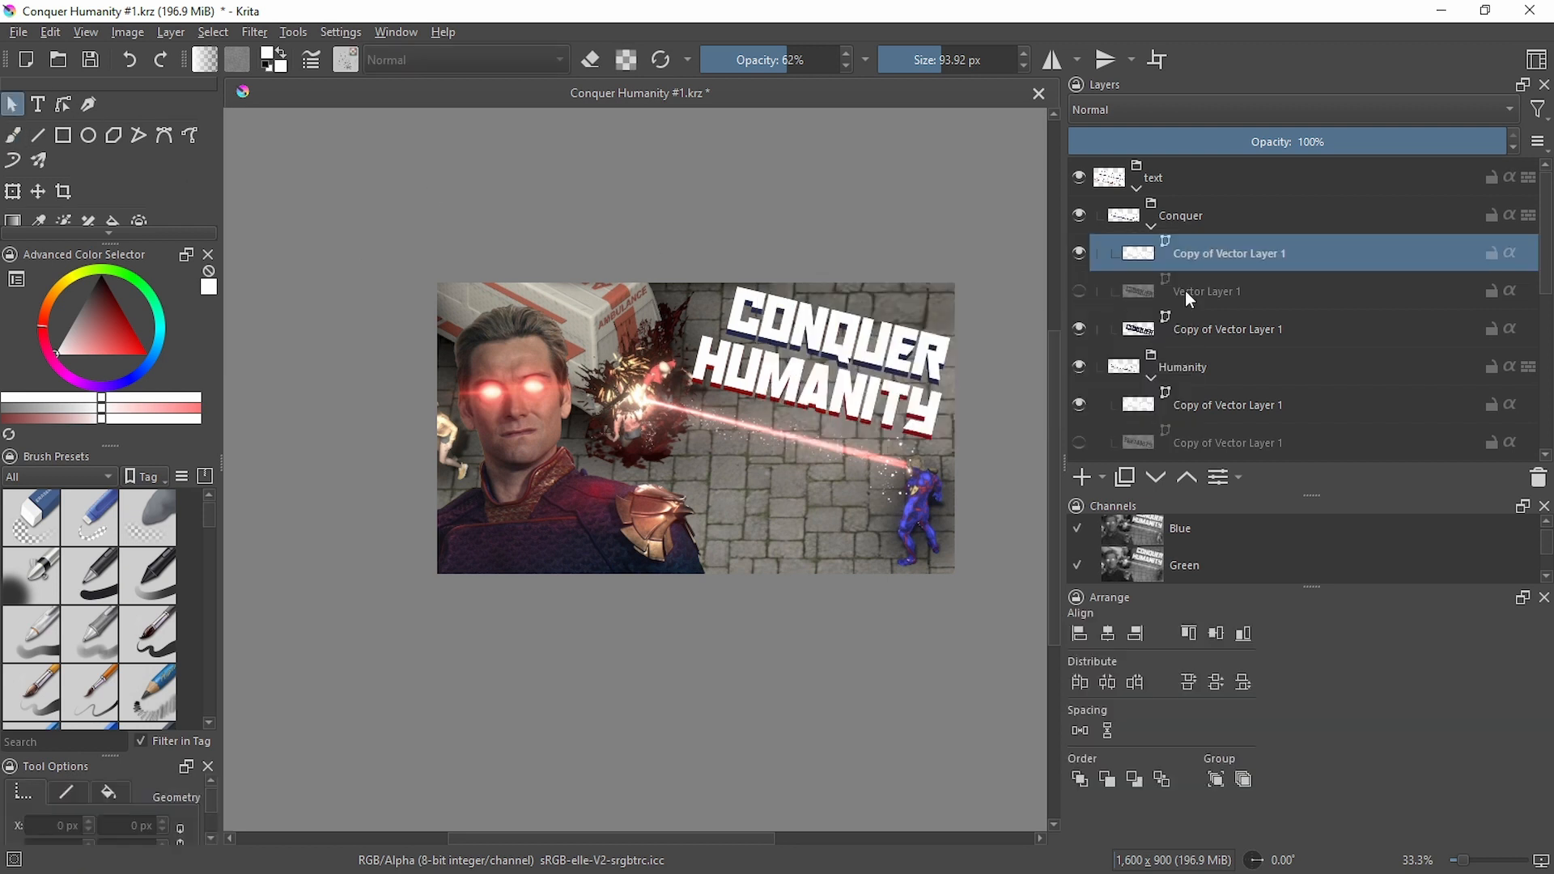
{"action": "double_click", "coordinate": [884, 348]}
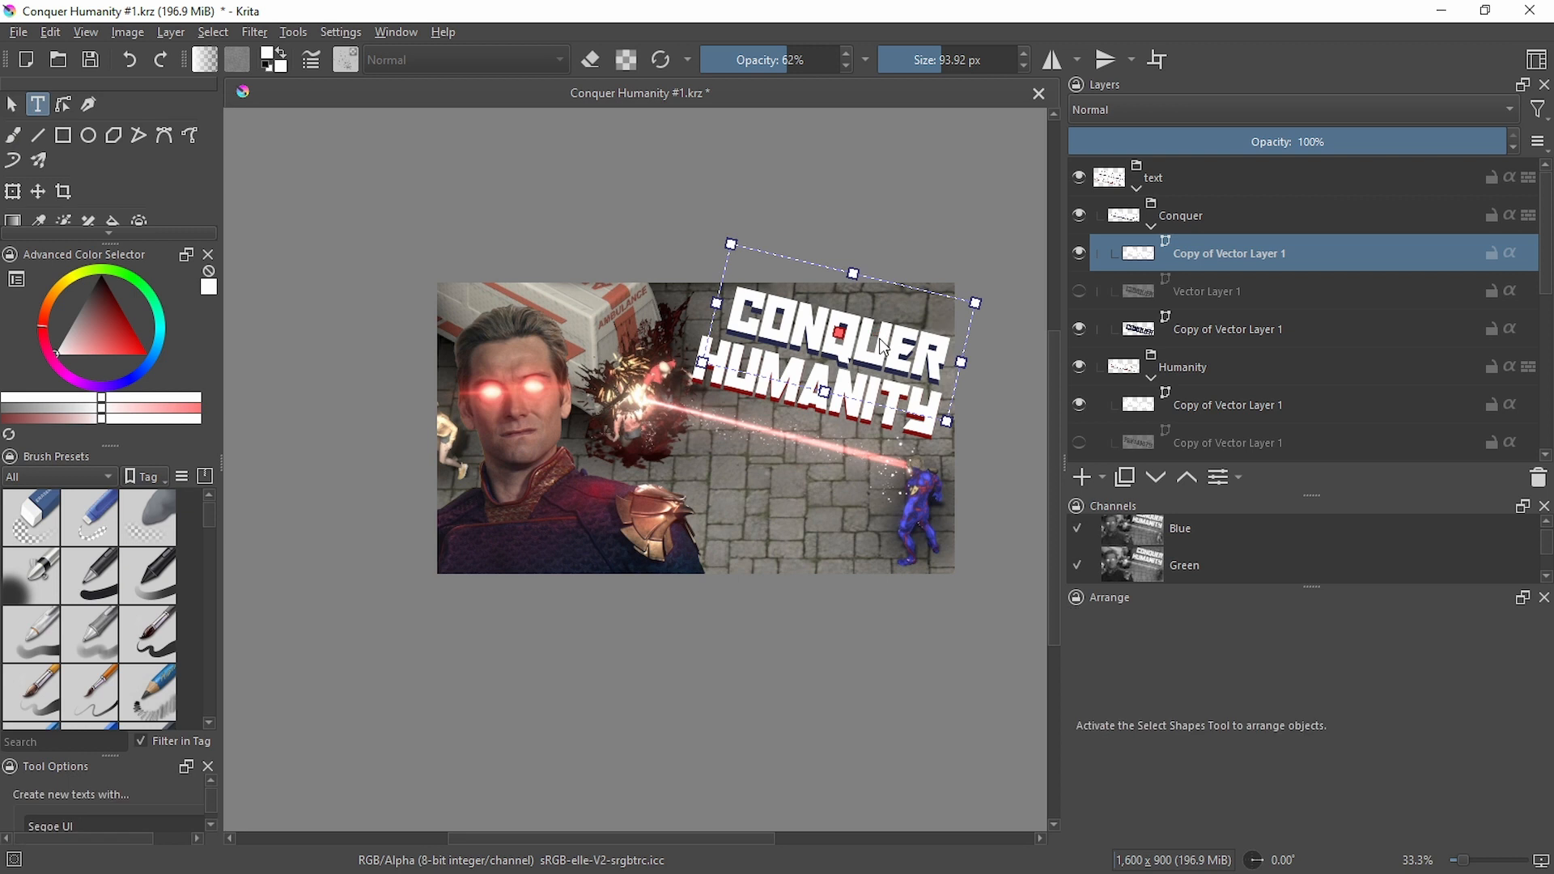
{"action": "left_click", "coordinate": [884, 348]}
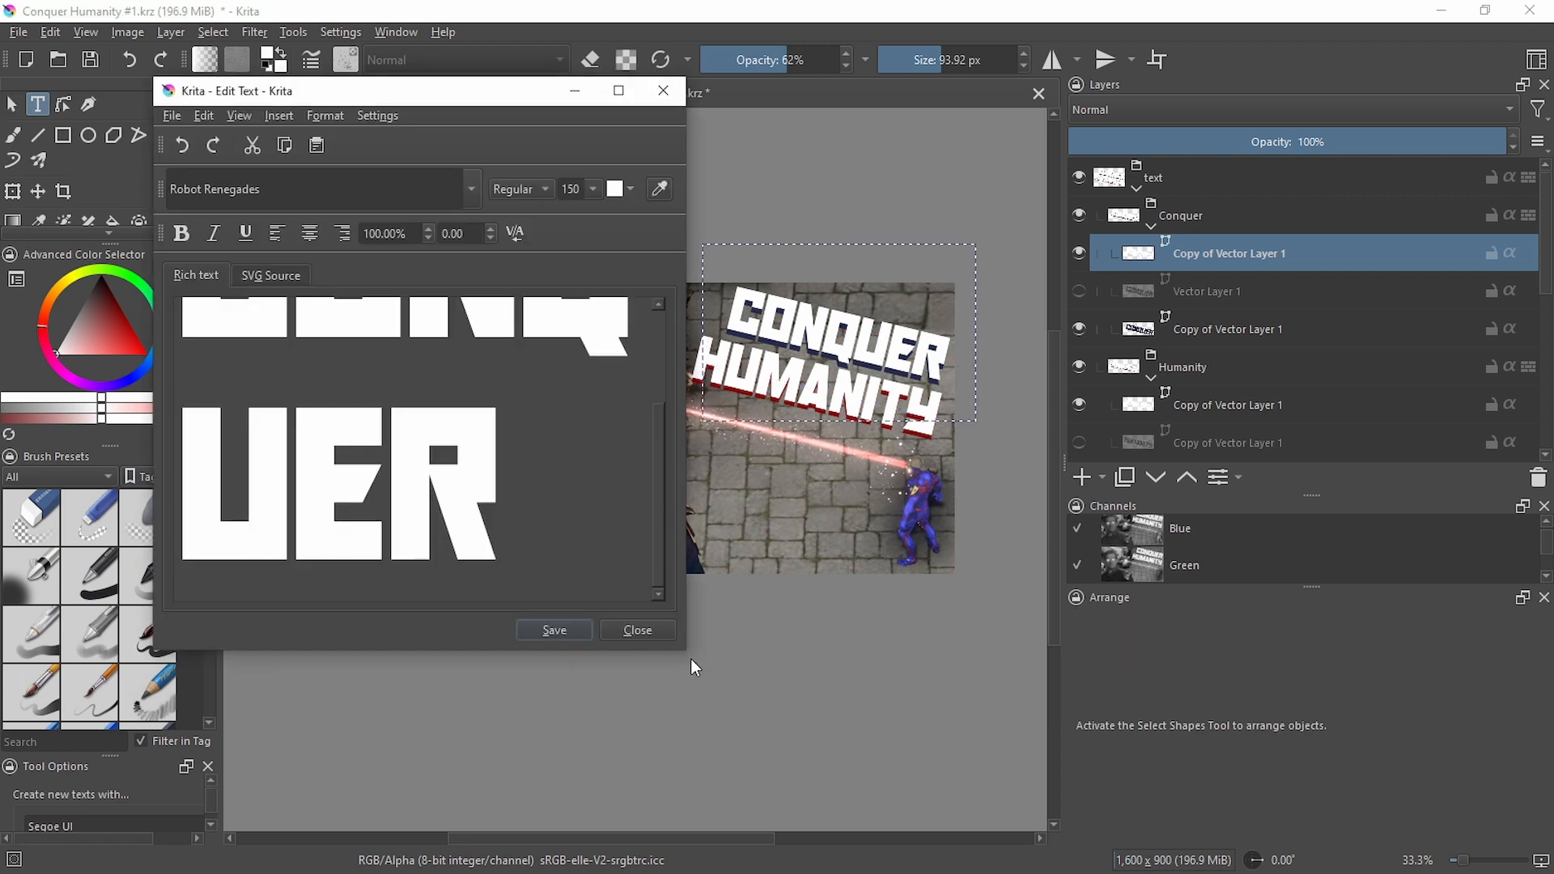
{"action": "left_click_drag", "start_coordinate": [689, 654], "coordinate": [803, 711]}
{"action": "left_click_drag", "start_coordinate": [812, 652], "coordinate": [971, 782]}
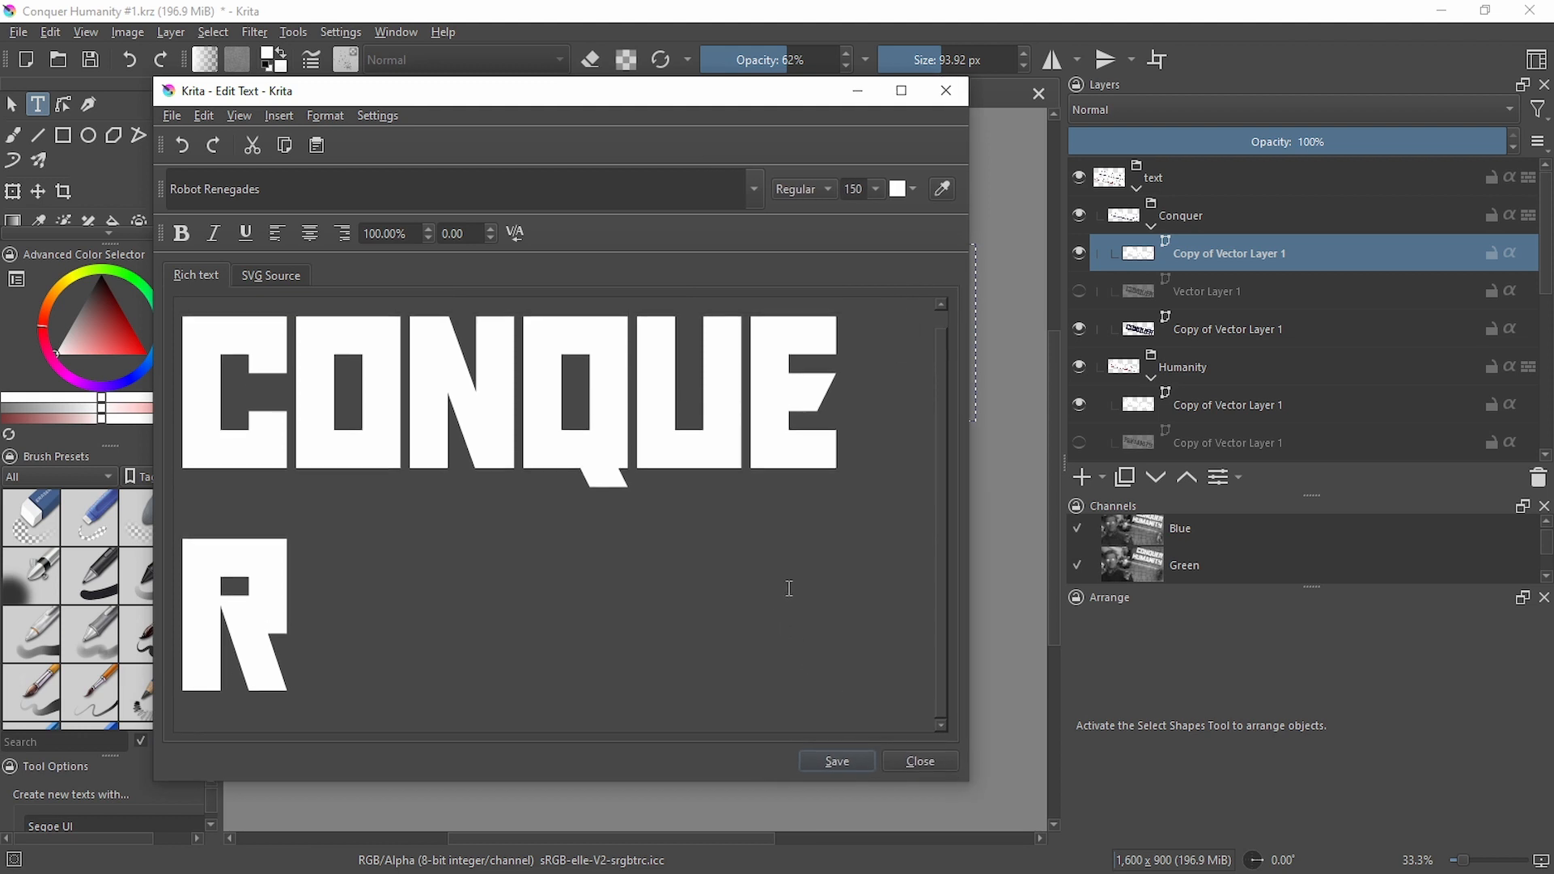
{"action": "left_click_drag", "start_coordinate": [870, 660], "coordinate": [238, 374]}
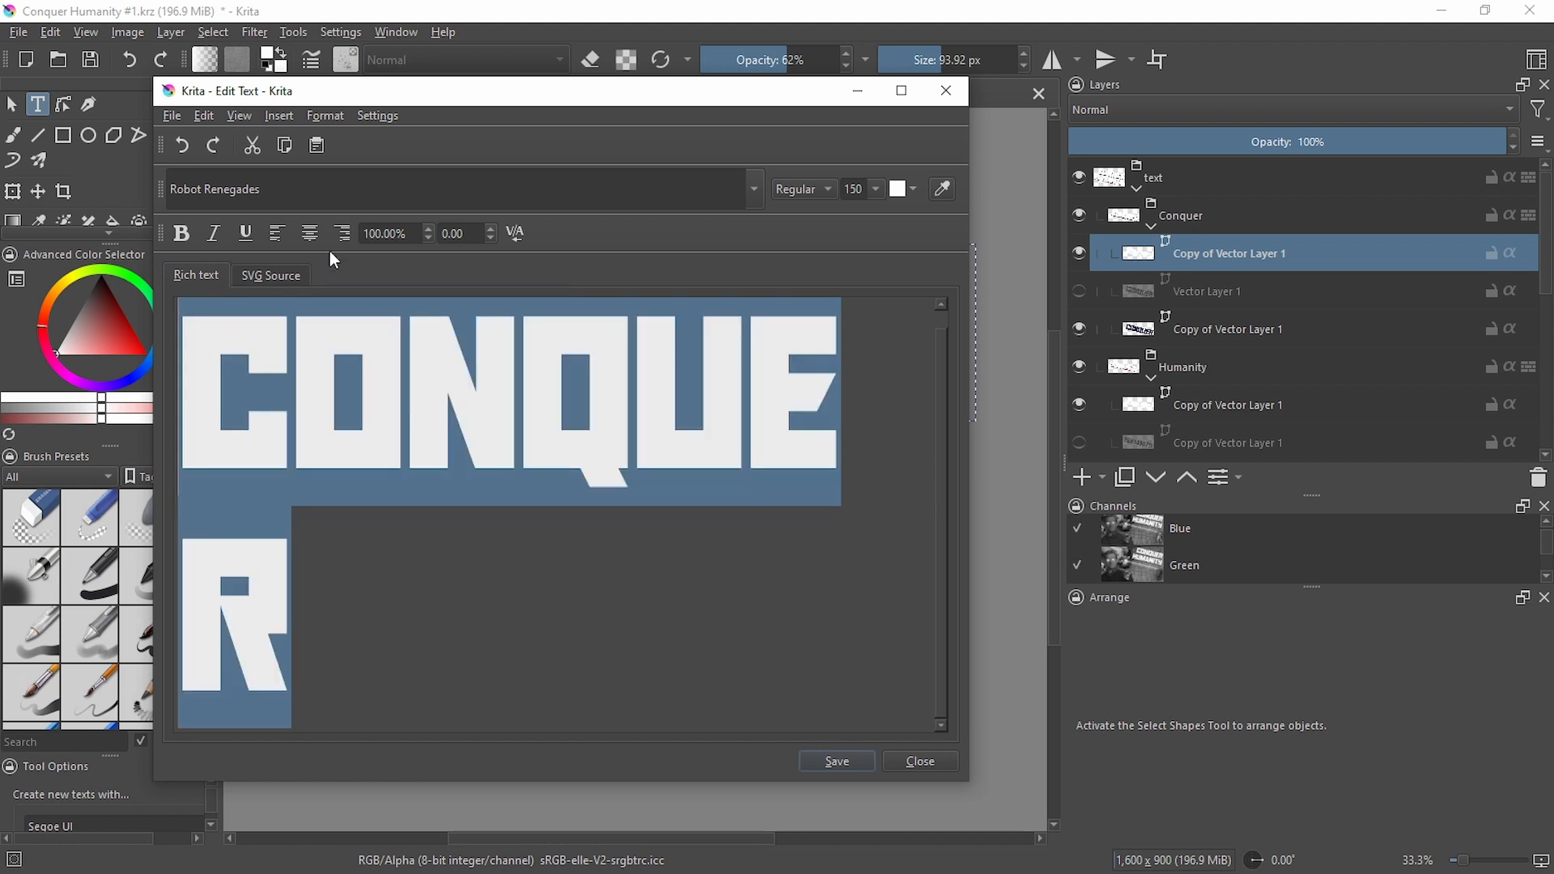
Browse the installed fonts available for the Conquer text, going through the whole list, and leave it without choosing one
{"action": "left_click", "coordinate": [754, 186]}
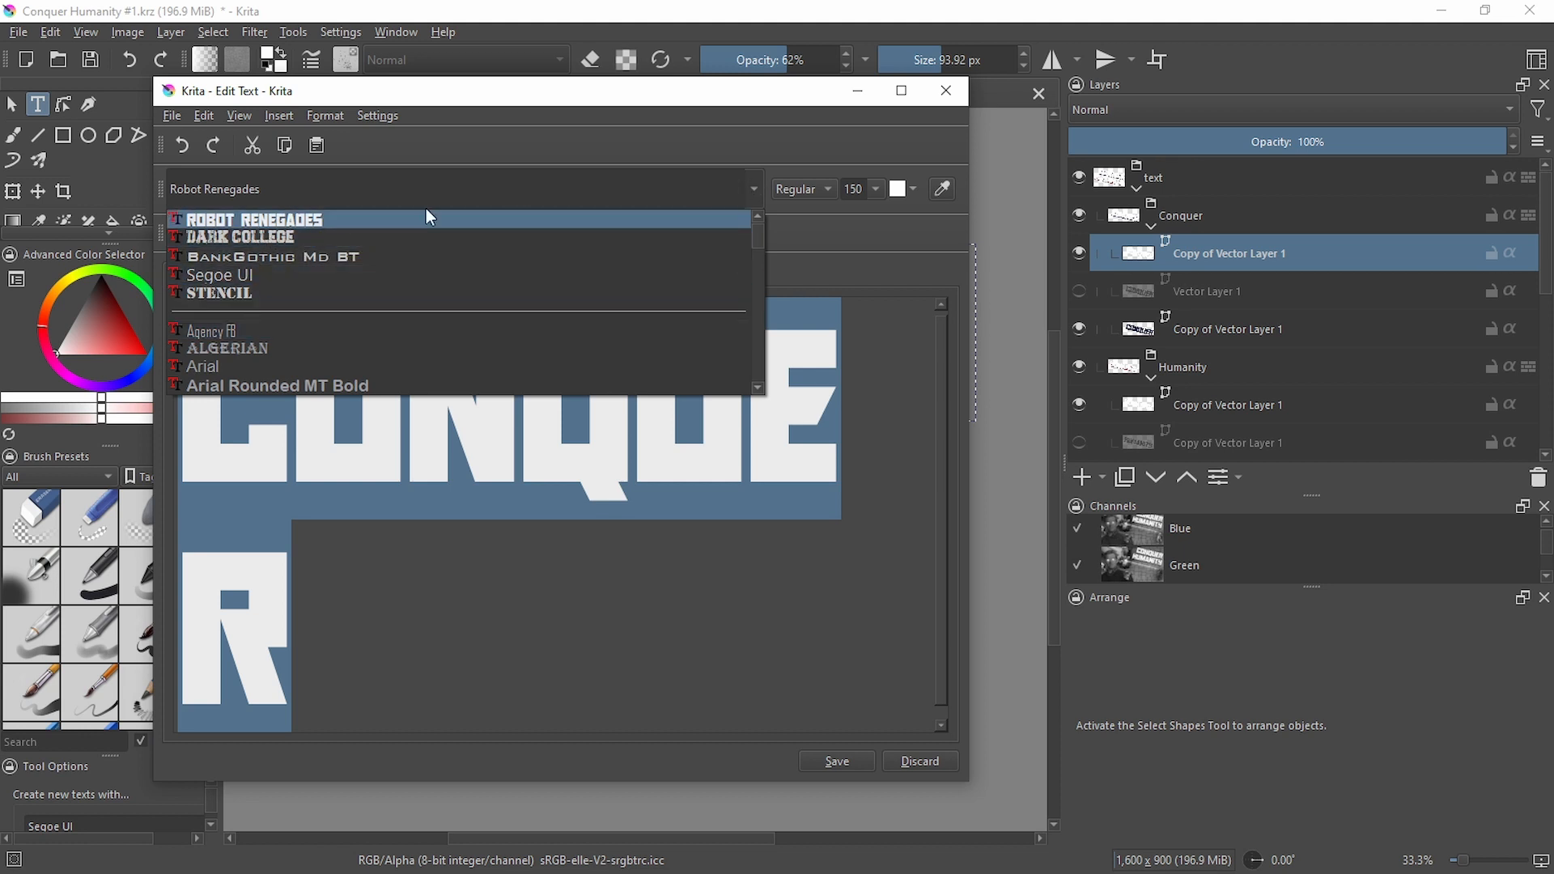
{"action": "left_click", "coordinate": [760, 191]}
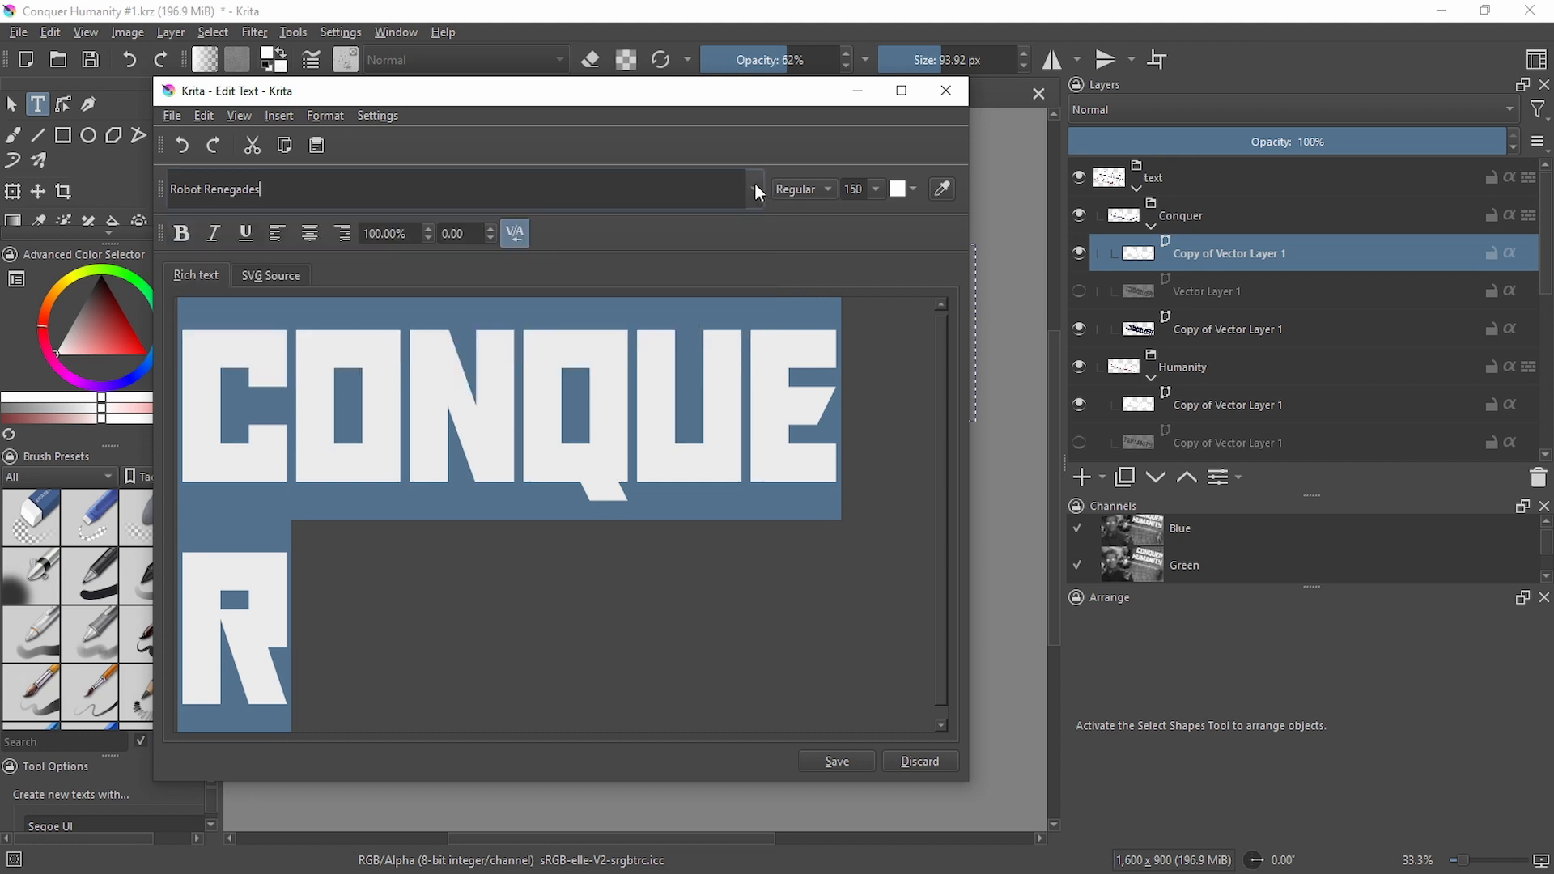
{"action": "left_click", "coordinate": [755, 183]}
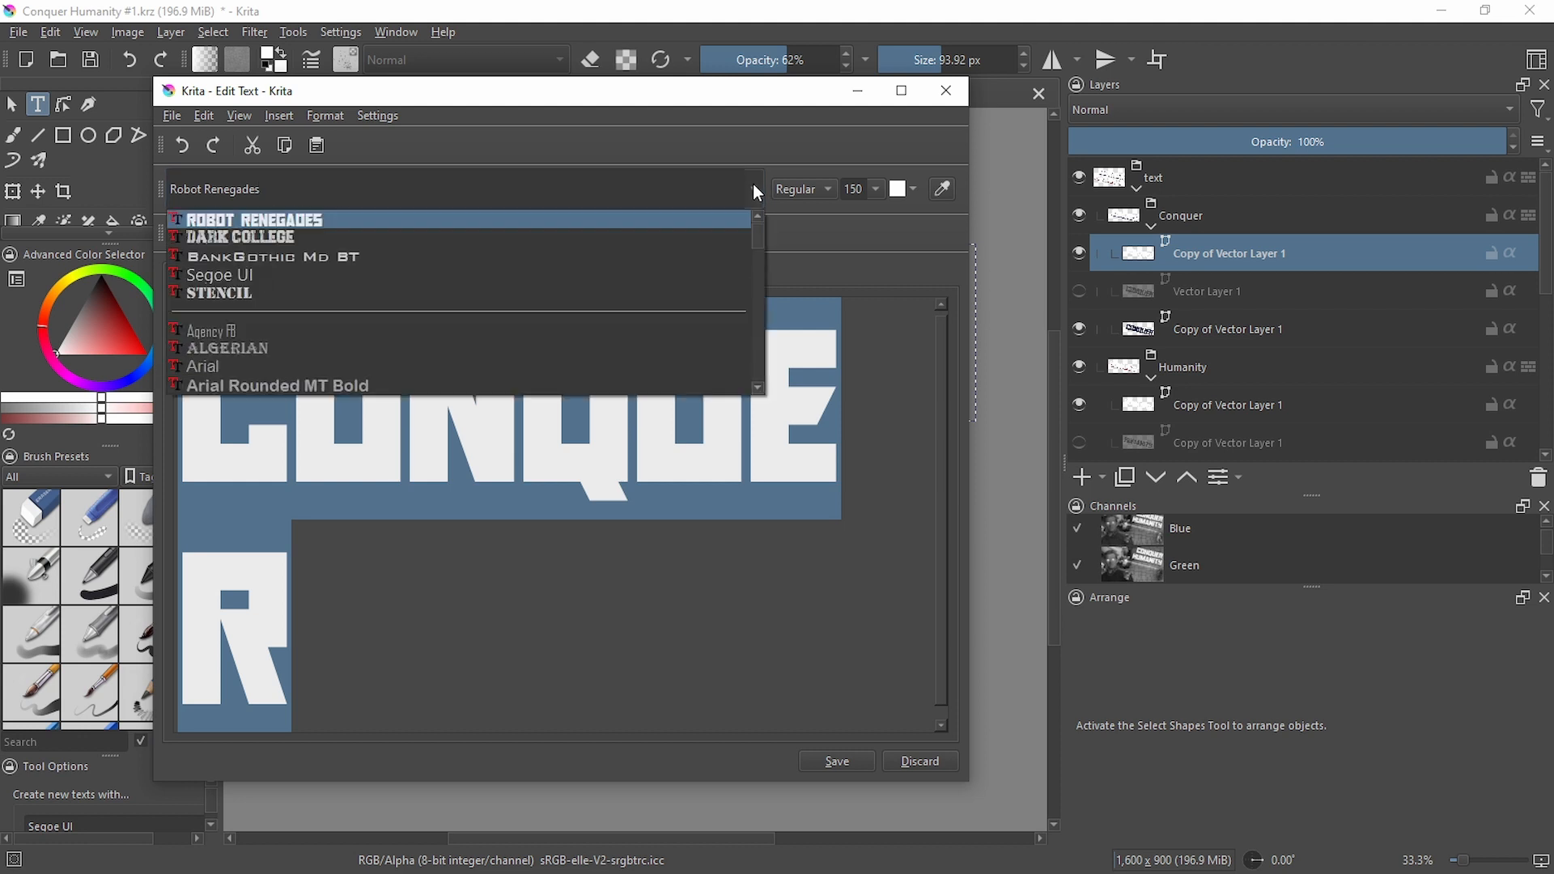
{"action": "scroll", "coordinate": [523, 357], "scroll_direction": "down", "scroll_amount": 20}
{"action": "scroll", "coordinate": [527, 352], "scroll_direction": "down", "scroll_amount": 20}
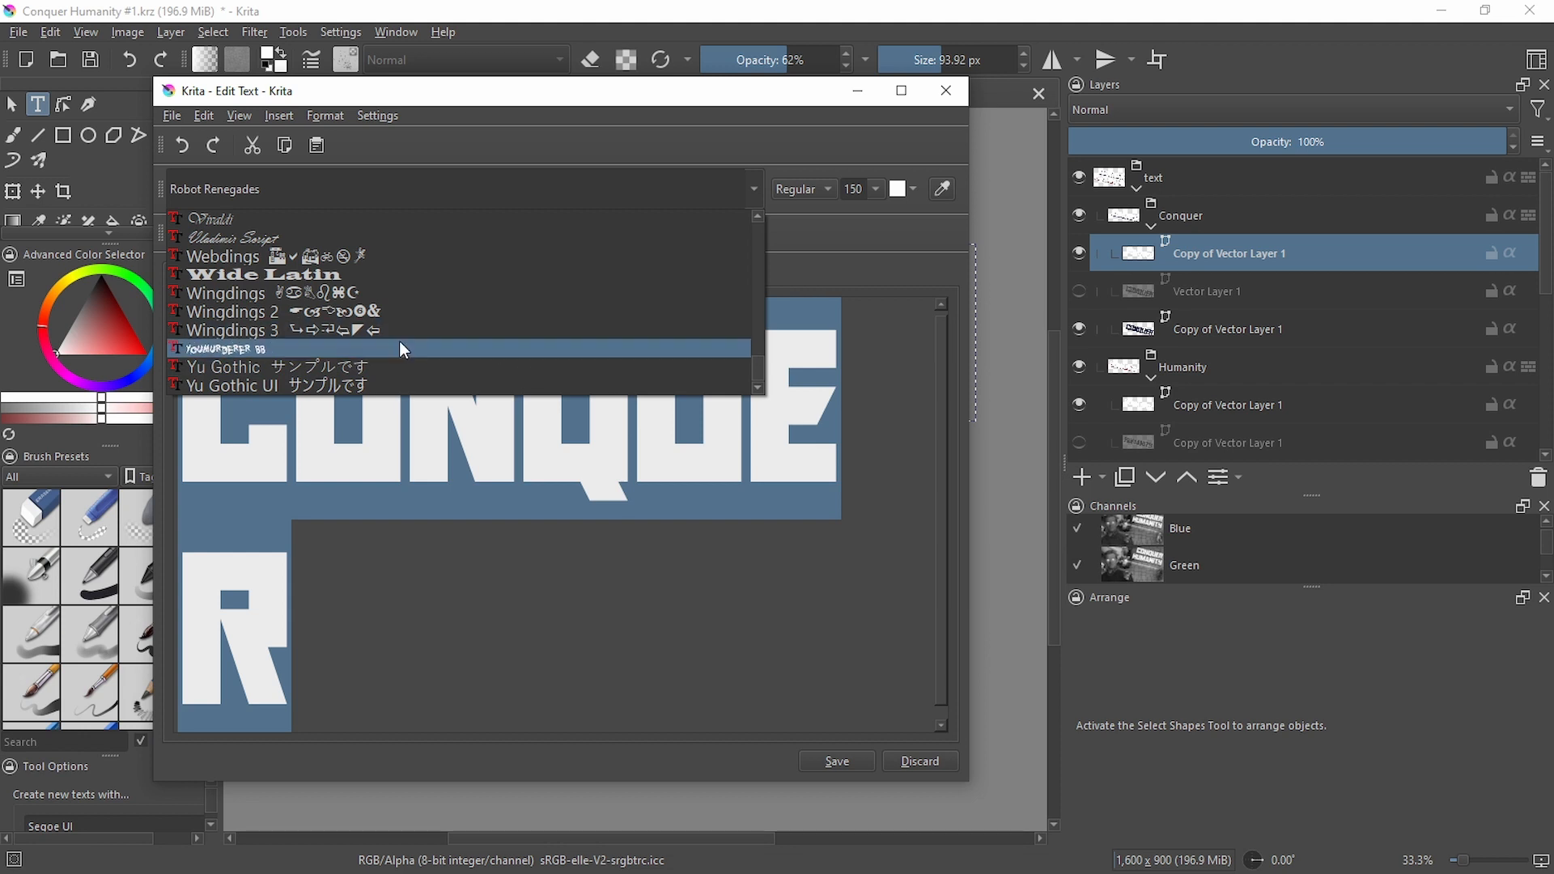
{"action": "scroll", "coordinate": [256, 354], "scroll_direction": "up", "scroll_amount": 15}
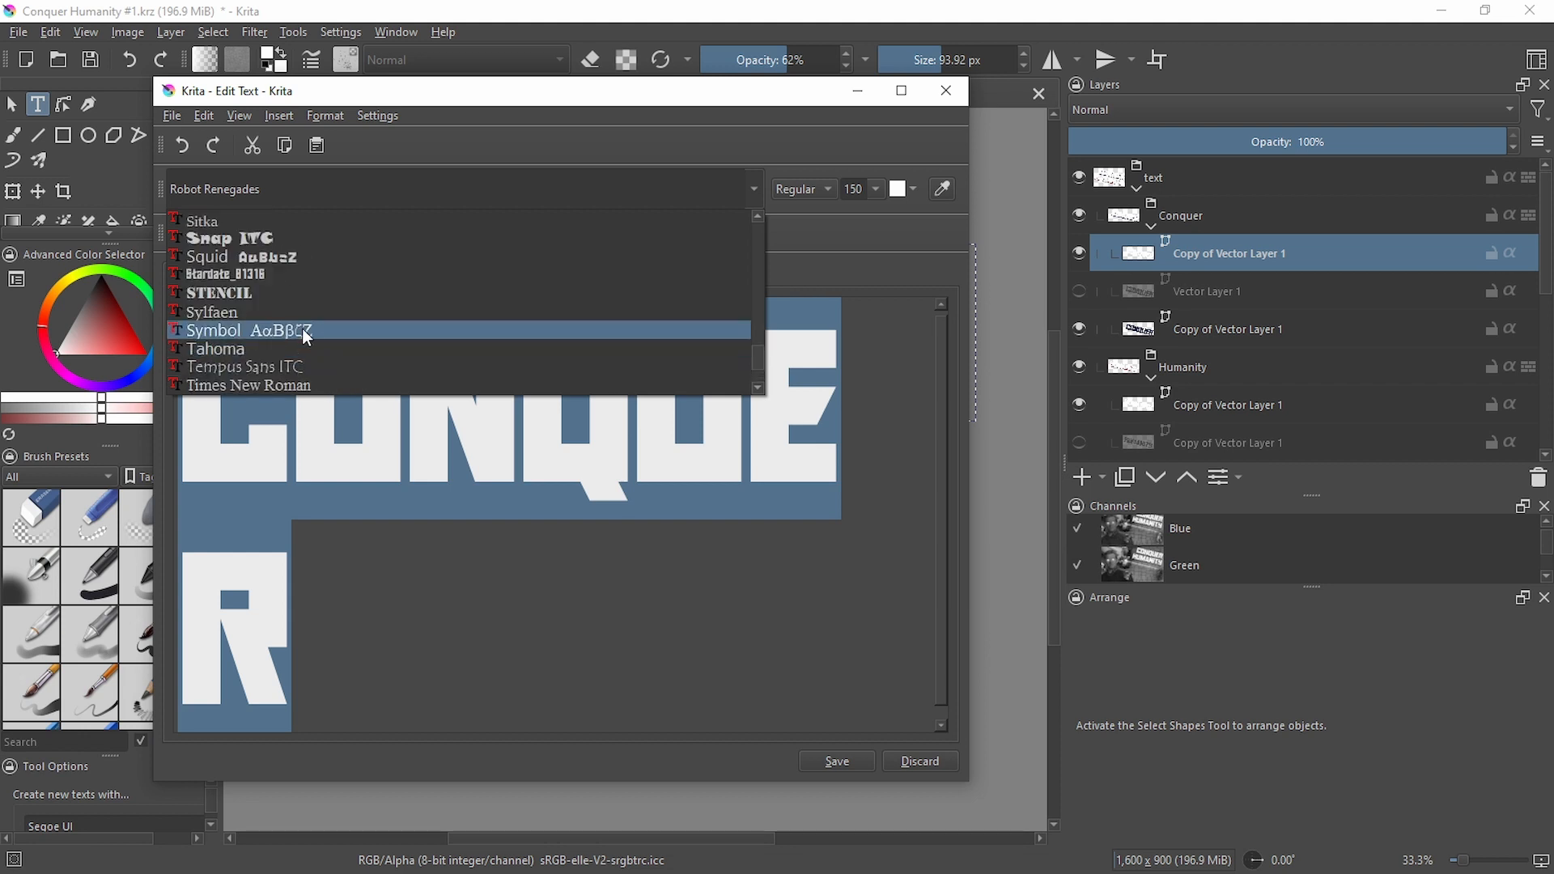
{"action": "scroll", "coordinate": [265, 334], "scroll_direction": "down", "scroll_amount": 1}
{"action": "scroll", "coordinate": [301, 298], "scroll_direction": "up", "scroll_amount": 3}
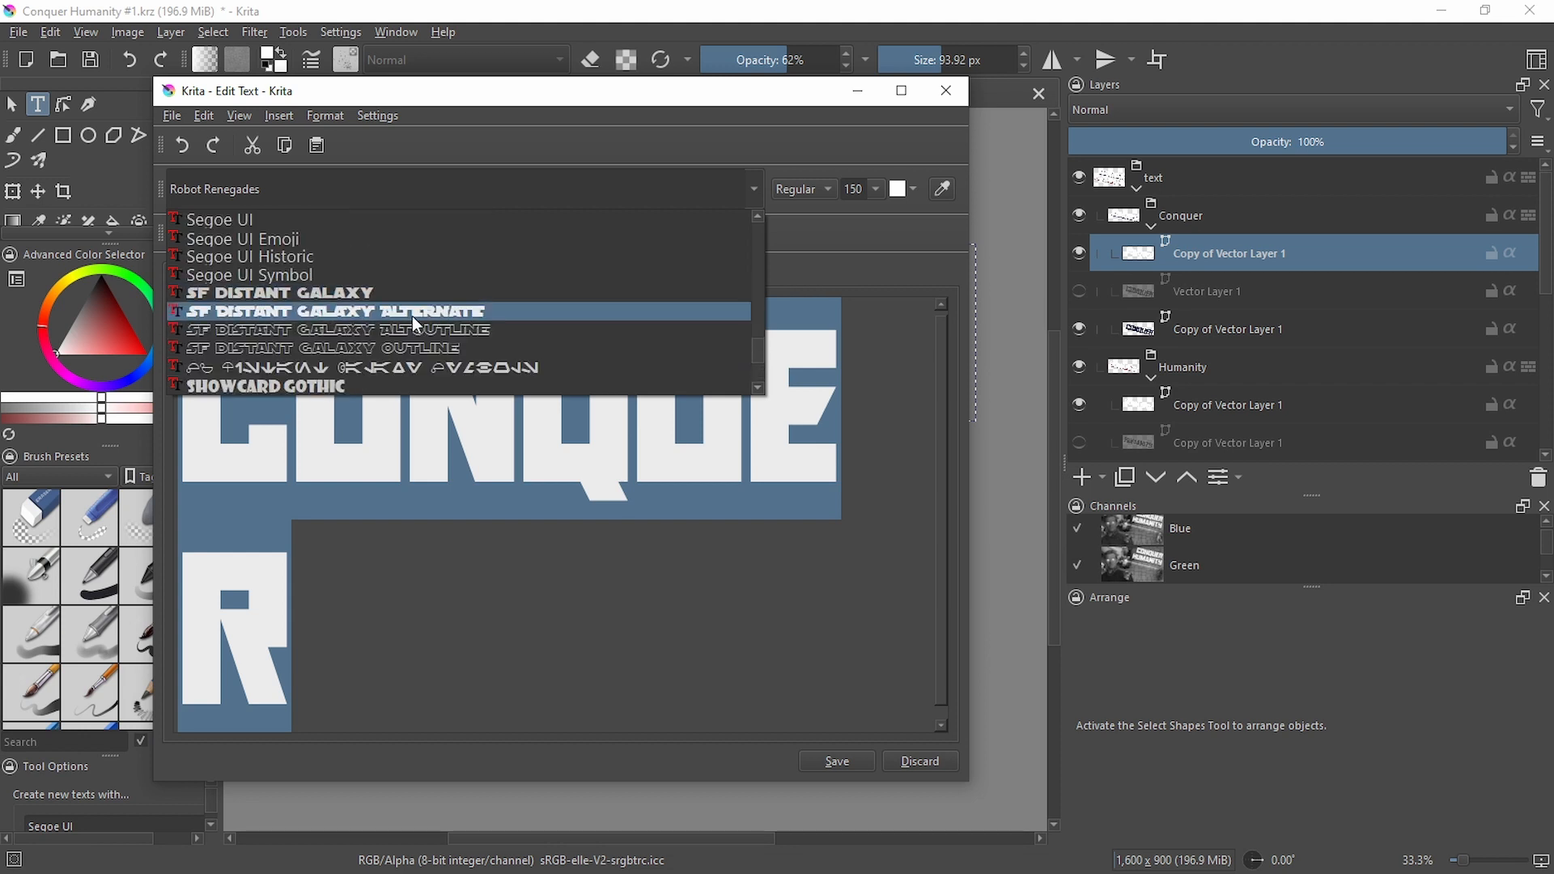
{"action": "scroll", "coordinate": [411, 317], "scroll_direction": "up", "scroll_amount": 4}
{"action": "scroll", "coordinate": [412, 317], "scroll_direction": "up", "scroll_amount": 4}
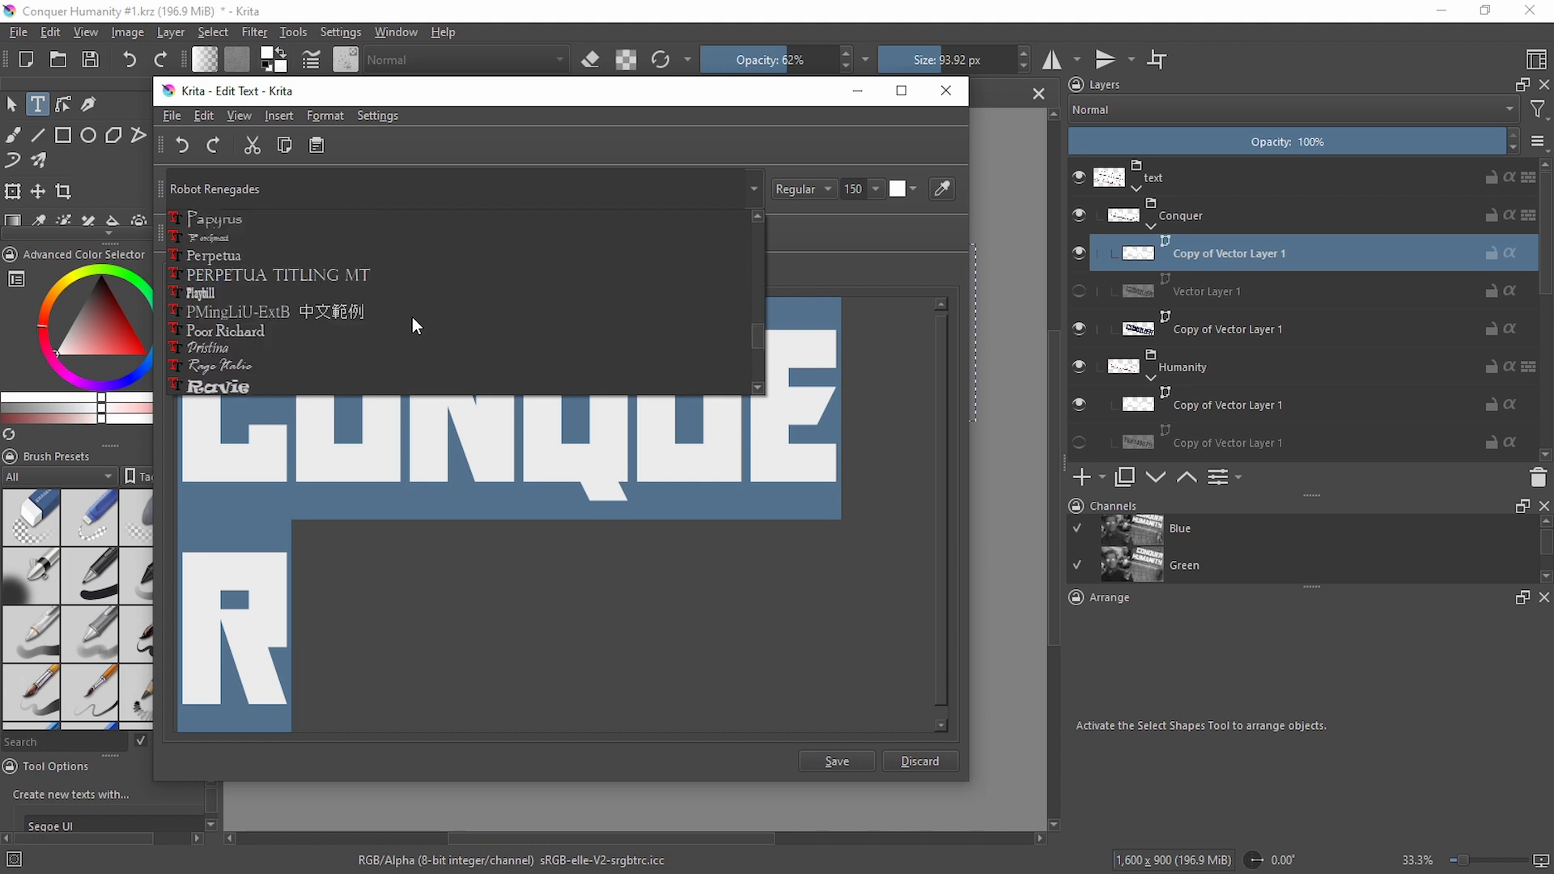
{"action": "scroll", "coordinate": [355, 288], "scroll_direction": "up", "scroll_amount": 6}
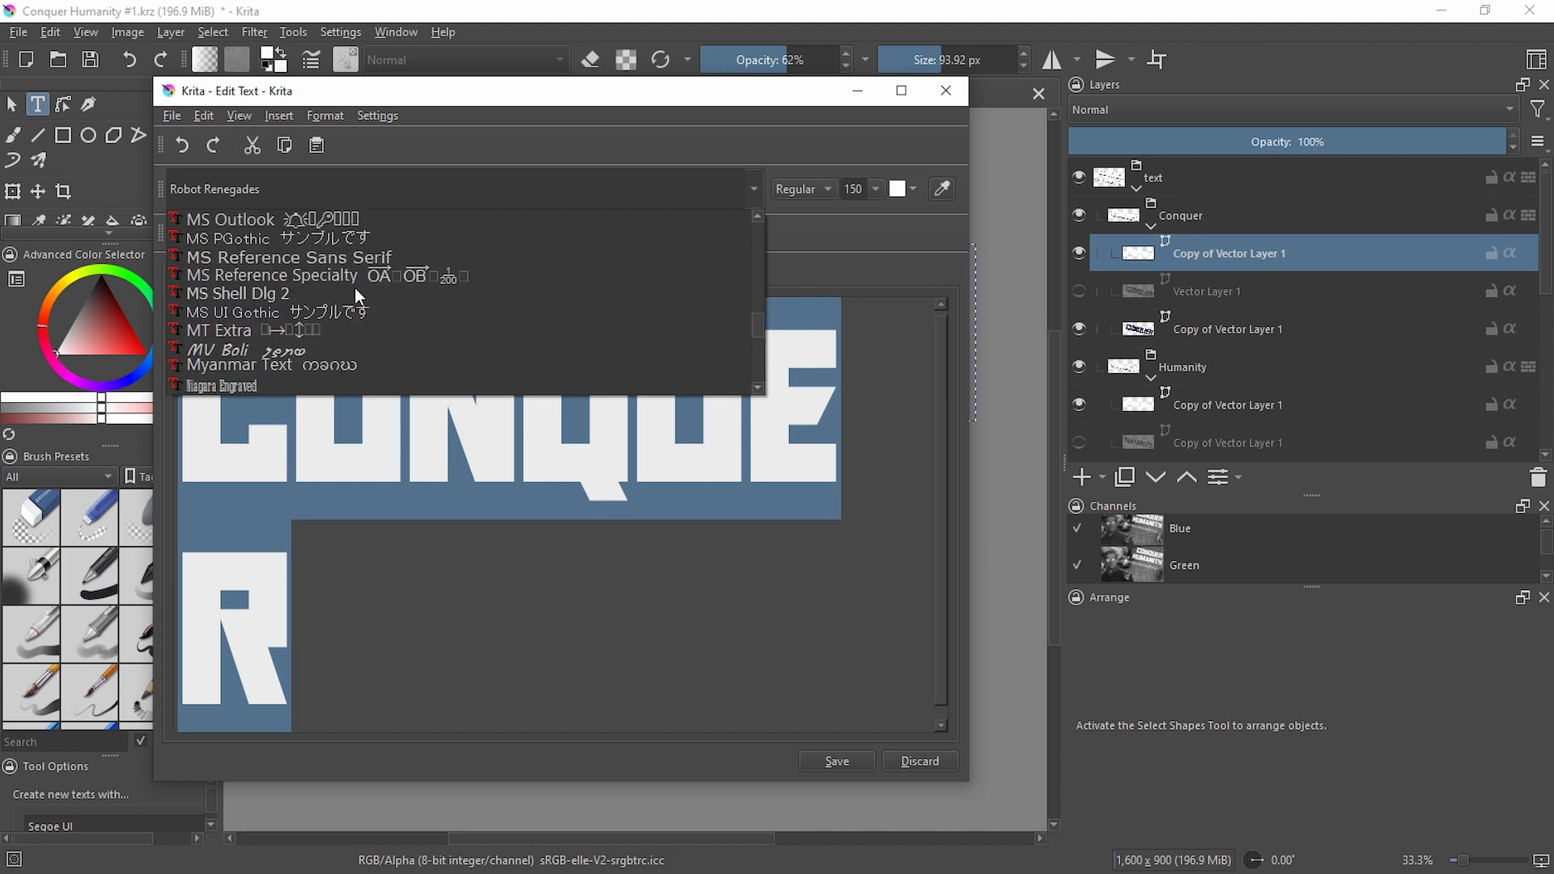
{"action": "scroll", "coordinate": [346, 294], "scroll_direction": "up", "scroll_amount": 12}
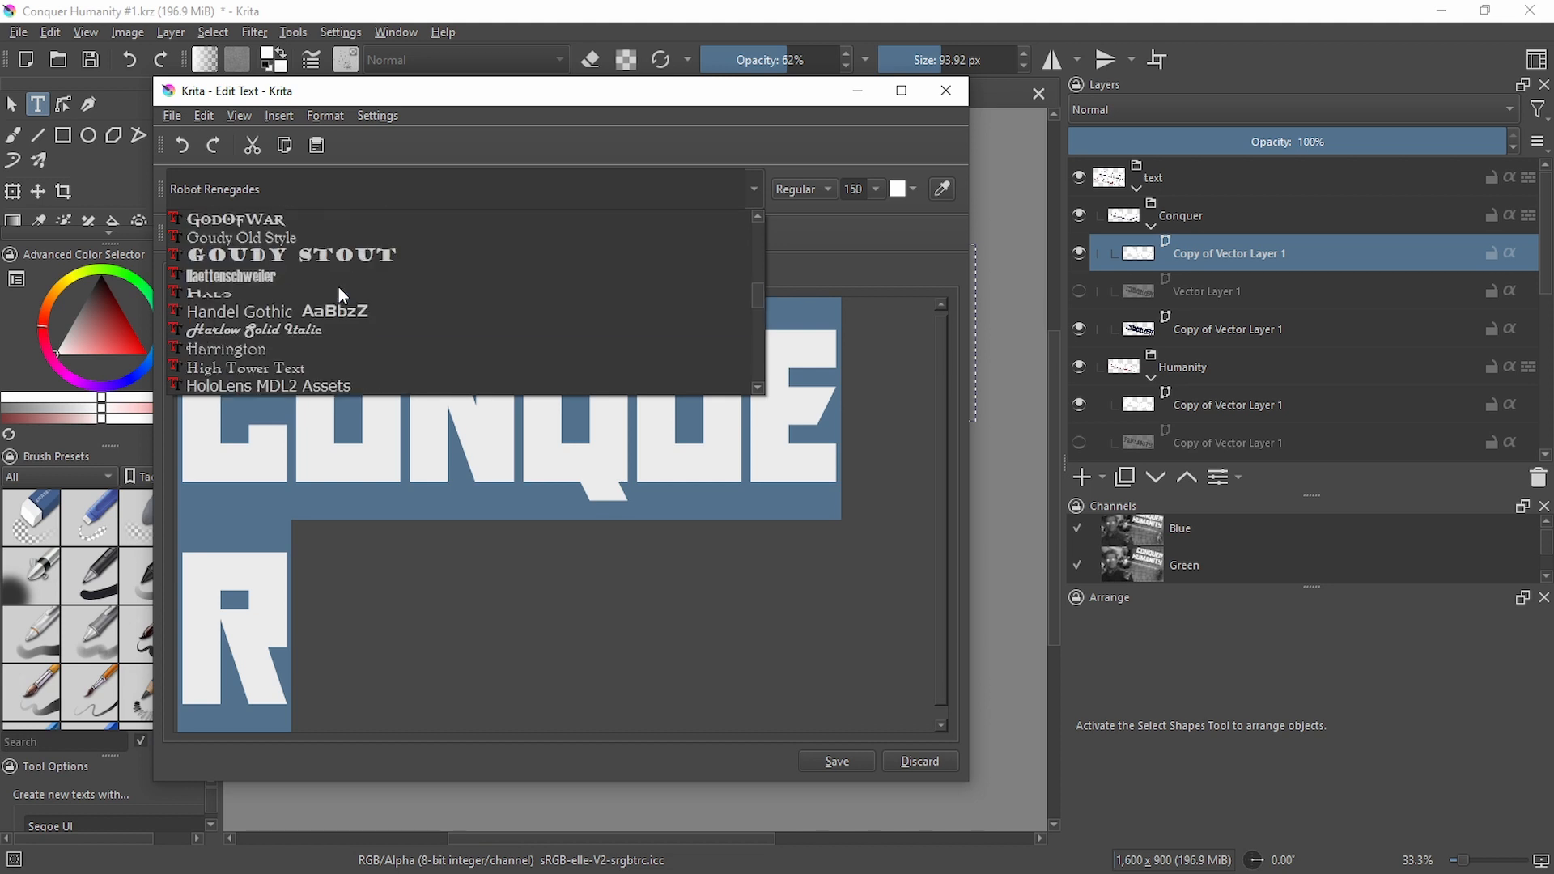
{"action": "scroll", "coordinate": [339, 287], "scroll_direction": "up", "scroll_amount": 3}
{"action": "scroll", "coordinate": [268, 286], "scroll_direction": "down", "scroll_amount": 3}
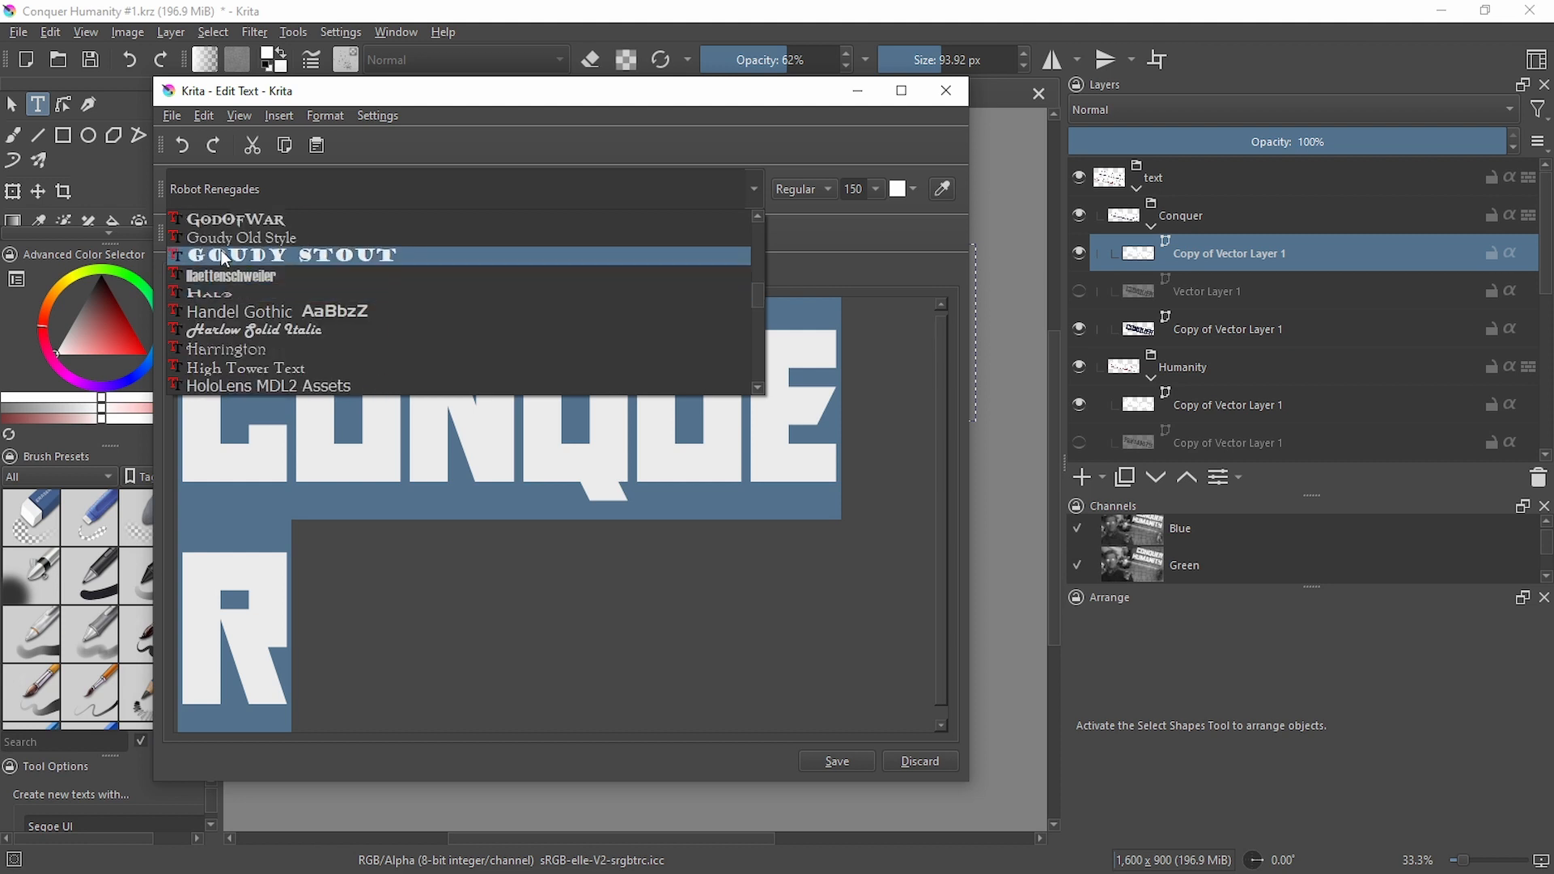
{"action": "scroll", "coordinate": [228, 233], "scroll_direction": "up", "scroll_amount": 20}
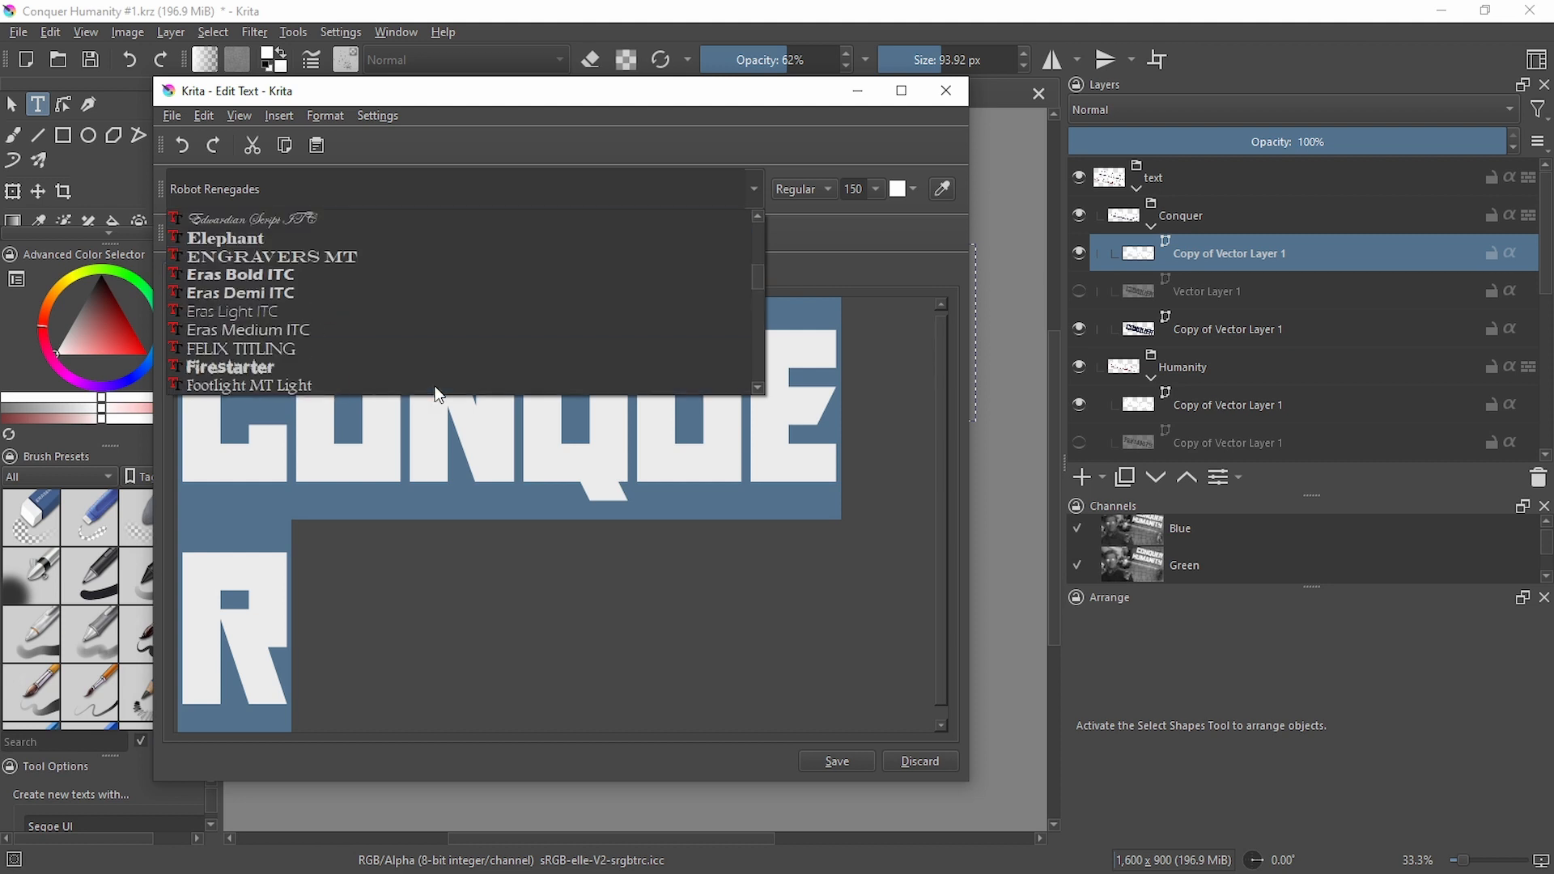
{"action": "scroll", "coordinate": [428, 373], "scroll_direction": "up", "scroll_amount": 12}
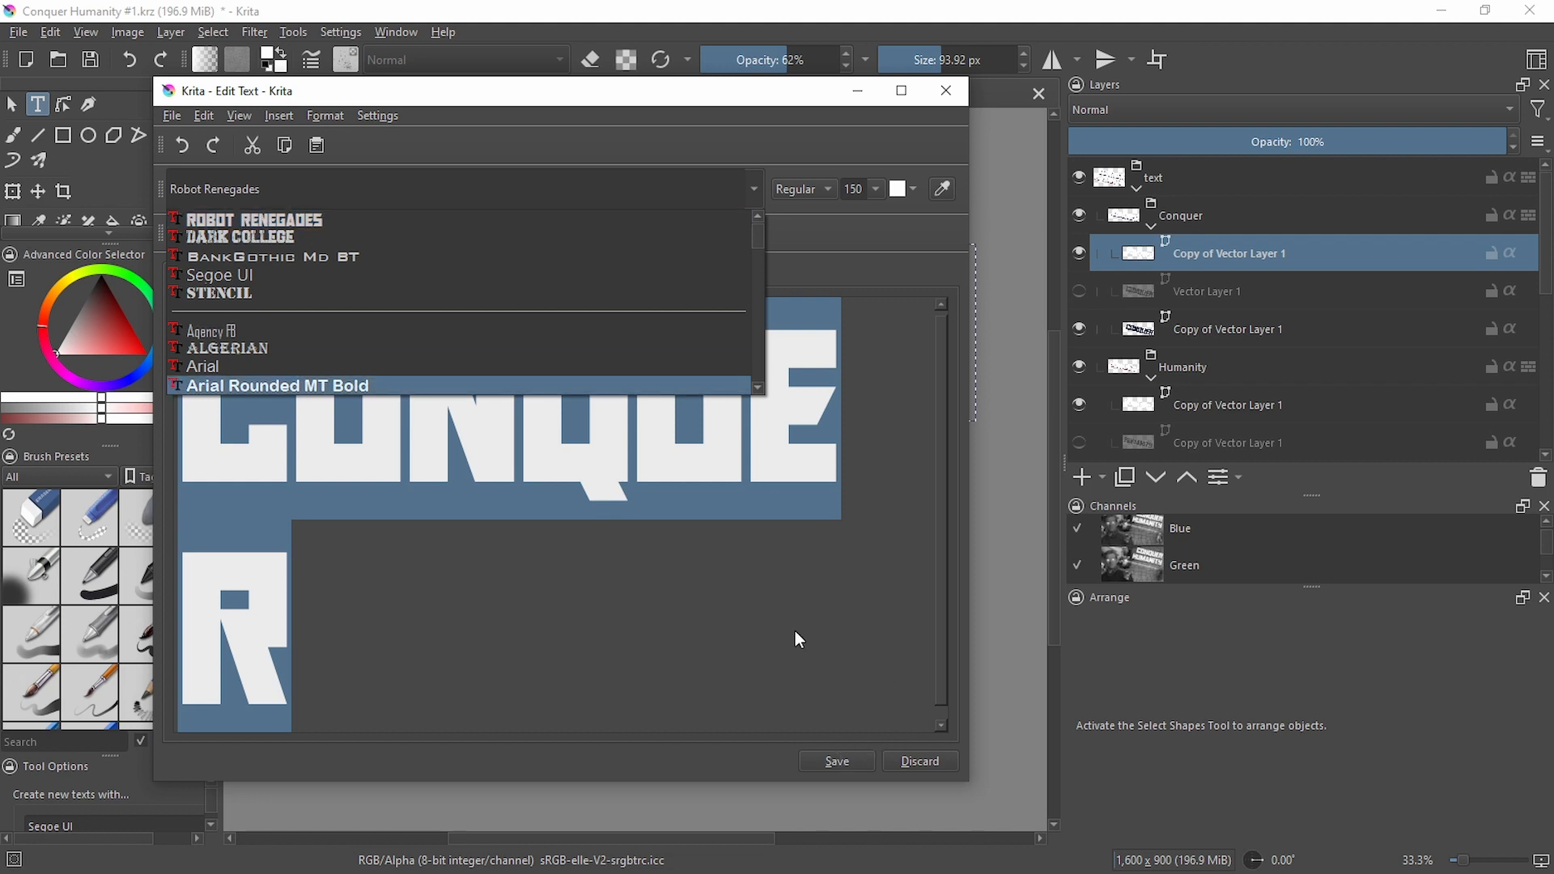
{"action": "left_click", "coordinate": [852, 364]}
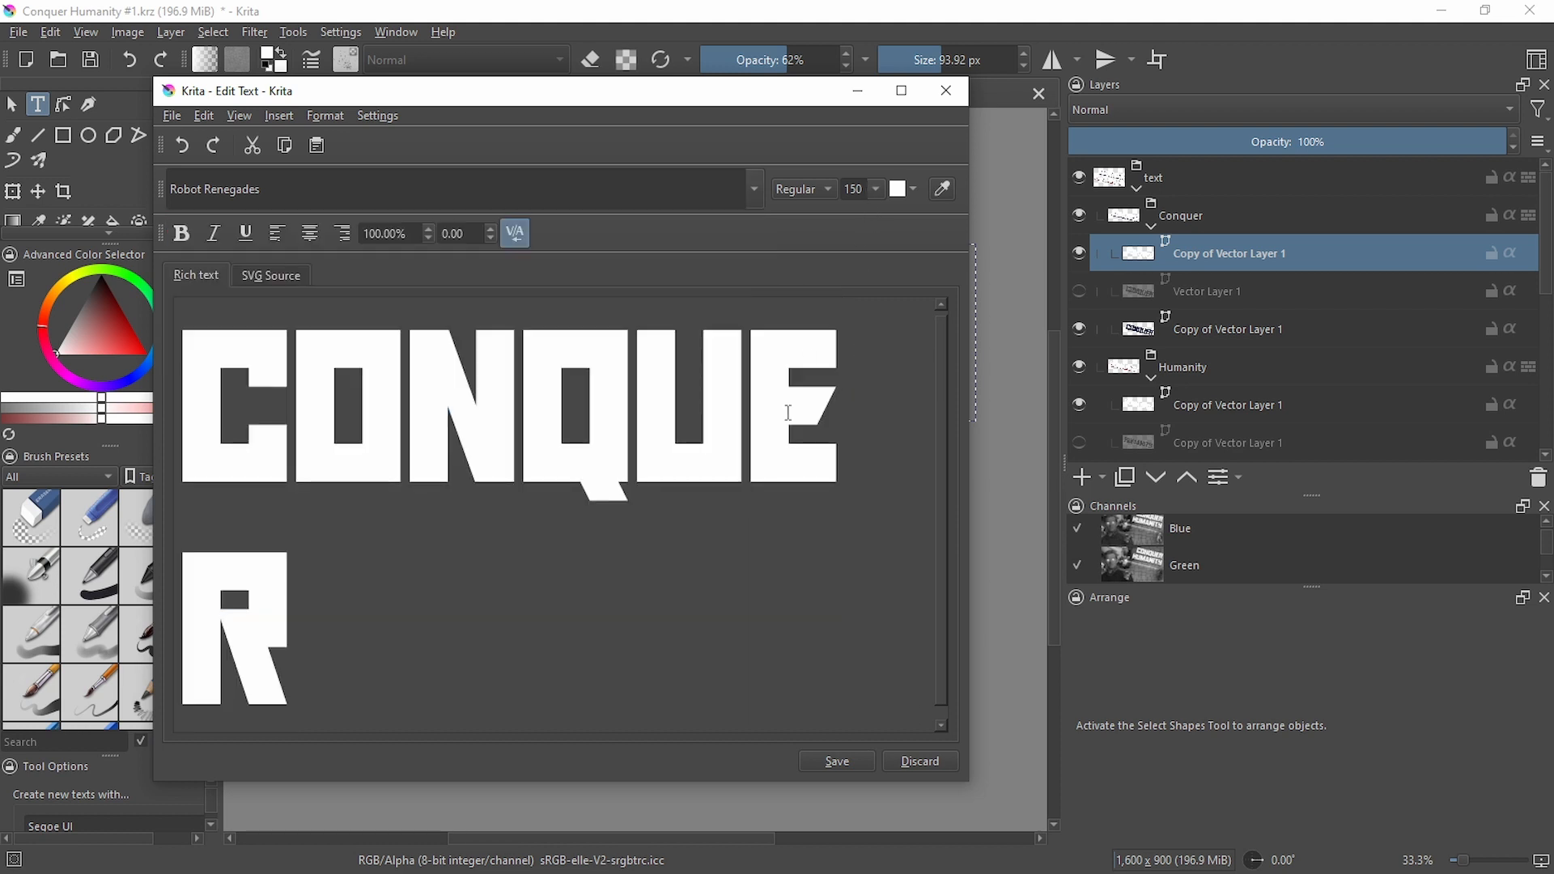
Select all of the Conquer text and open its text colour palette to examine the available colours
{"action": "key", "text": "ctrl+a"}
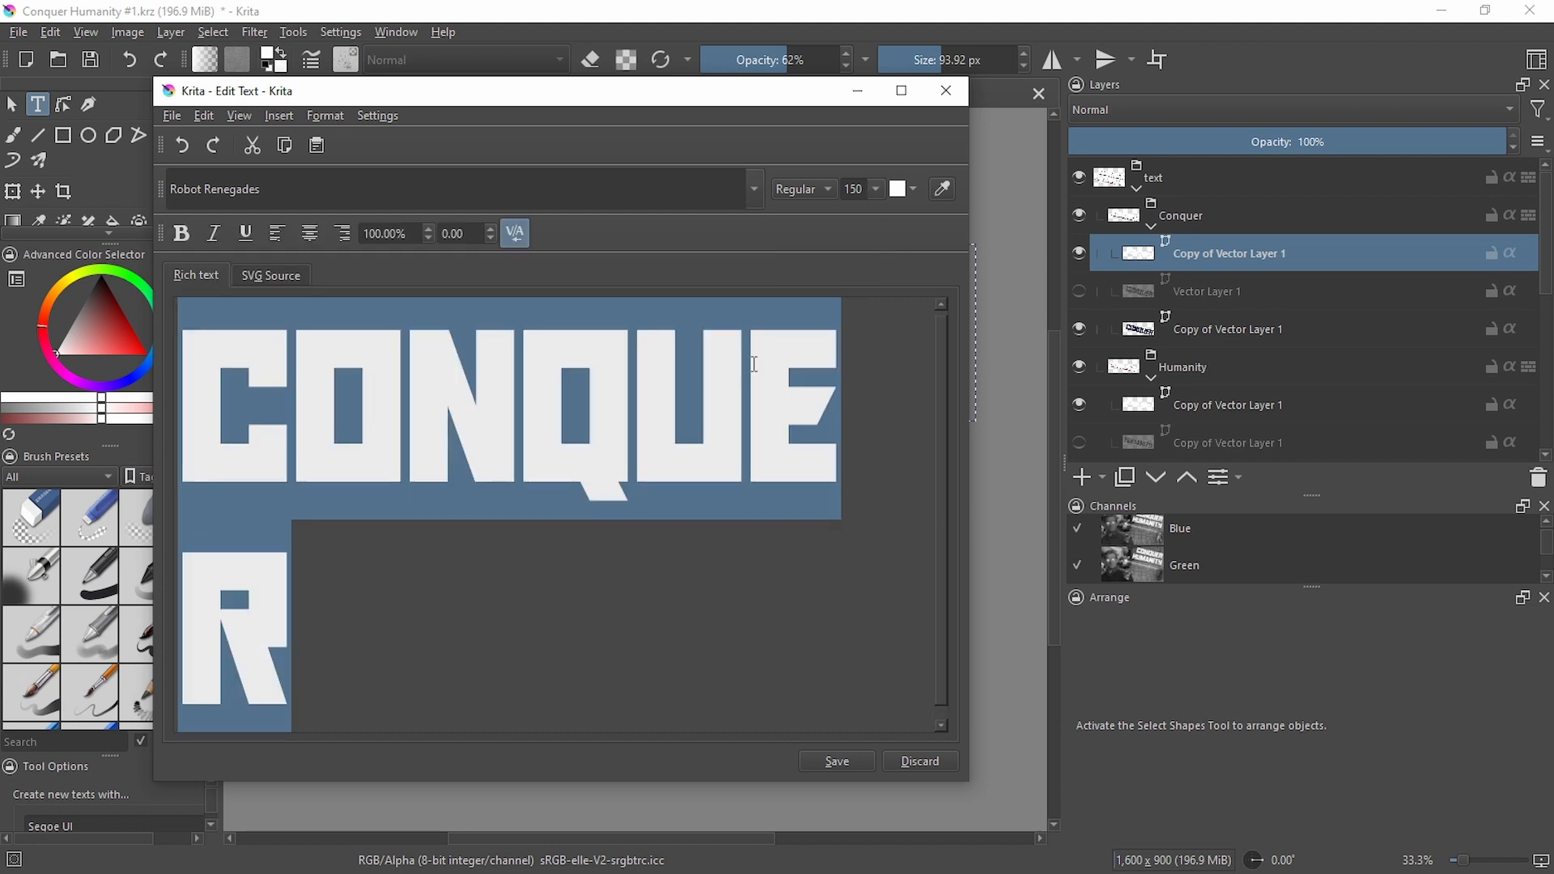
{"action": "left_click", "coordinate": [392, 597]}
{"action": "key", "text": "ctrl+a"}
{"action": "left_click", "coordinate": [461, 509]}
{"action": "key", "text": "ctrl+a"}
{"action": "left_click", "coordinate": [911, 187]}
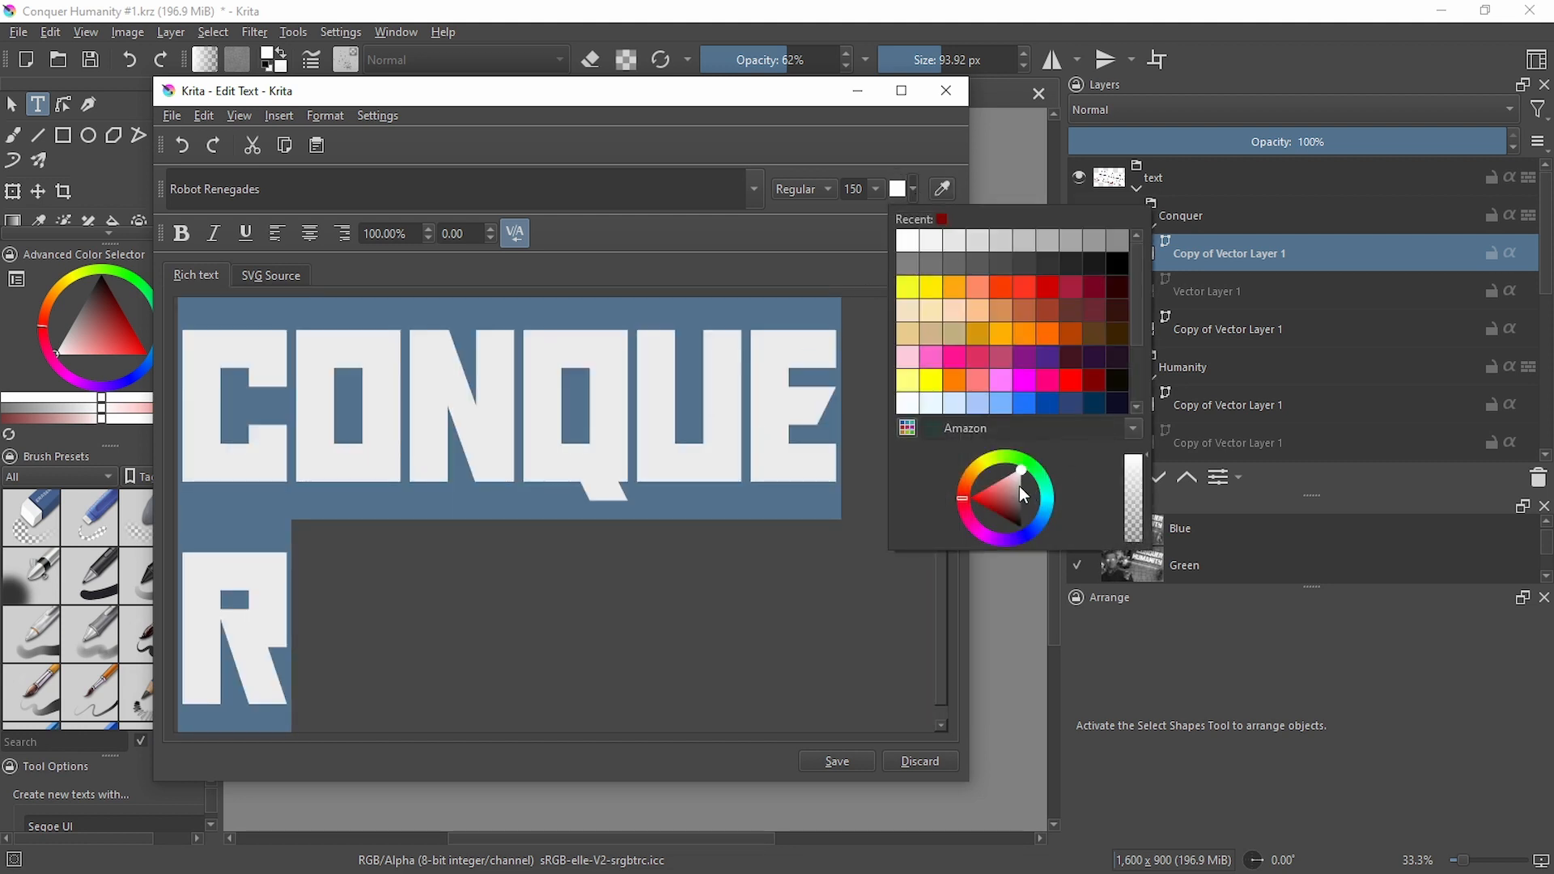
Try a colour sampled from the screen on the Conquer text, undo it and discard the text edits
{"action": "left_click", "coordinate": [943, 189]}
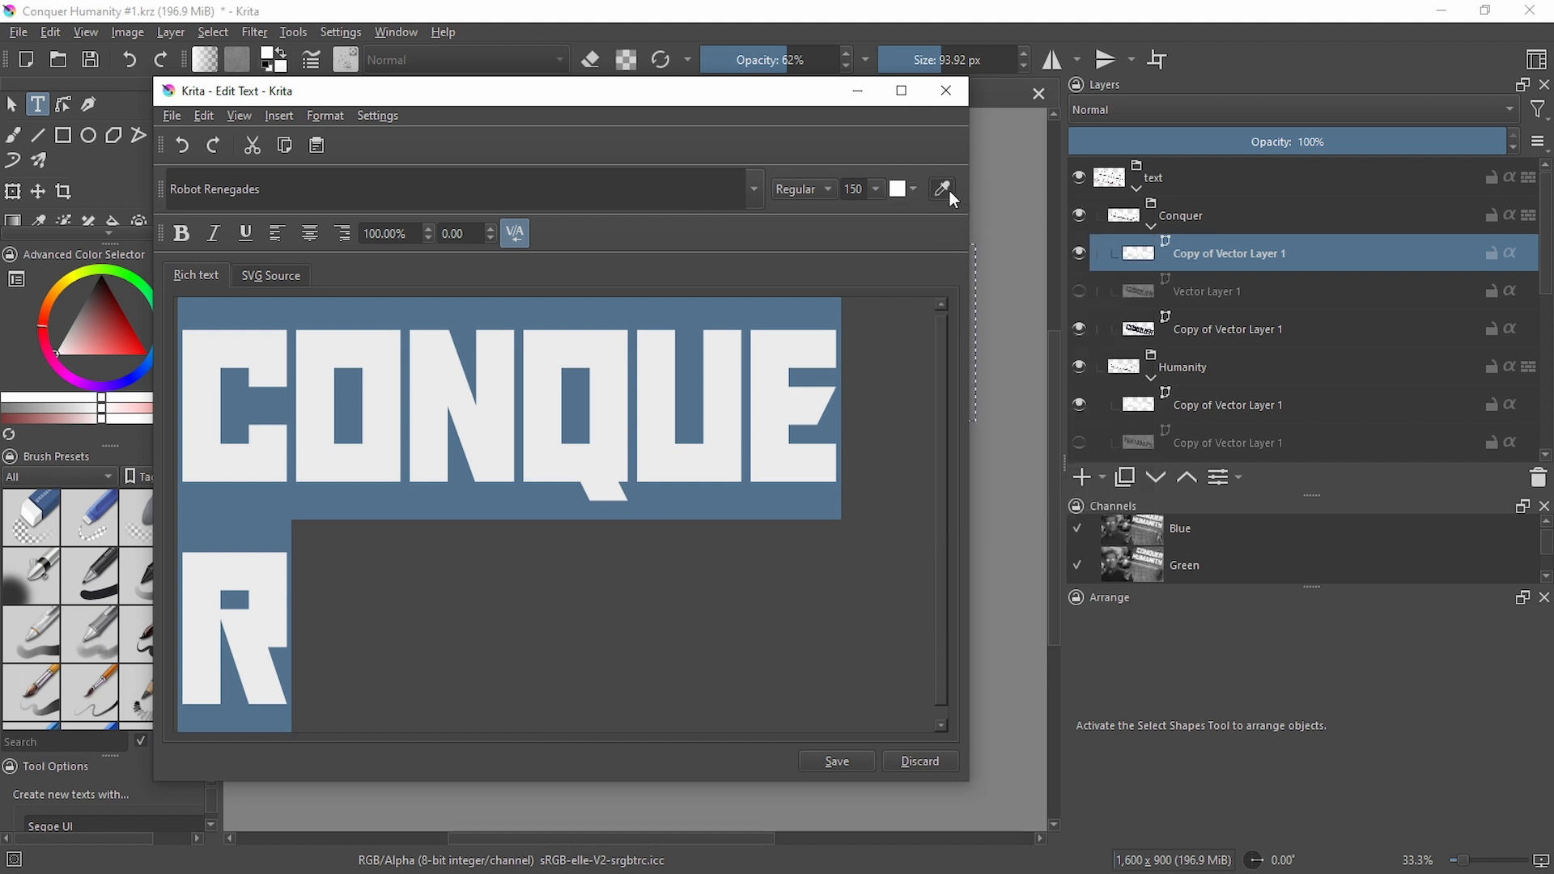
{"action": "left_click", "coordinate": [1219, 133]}
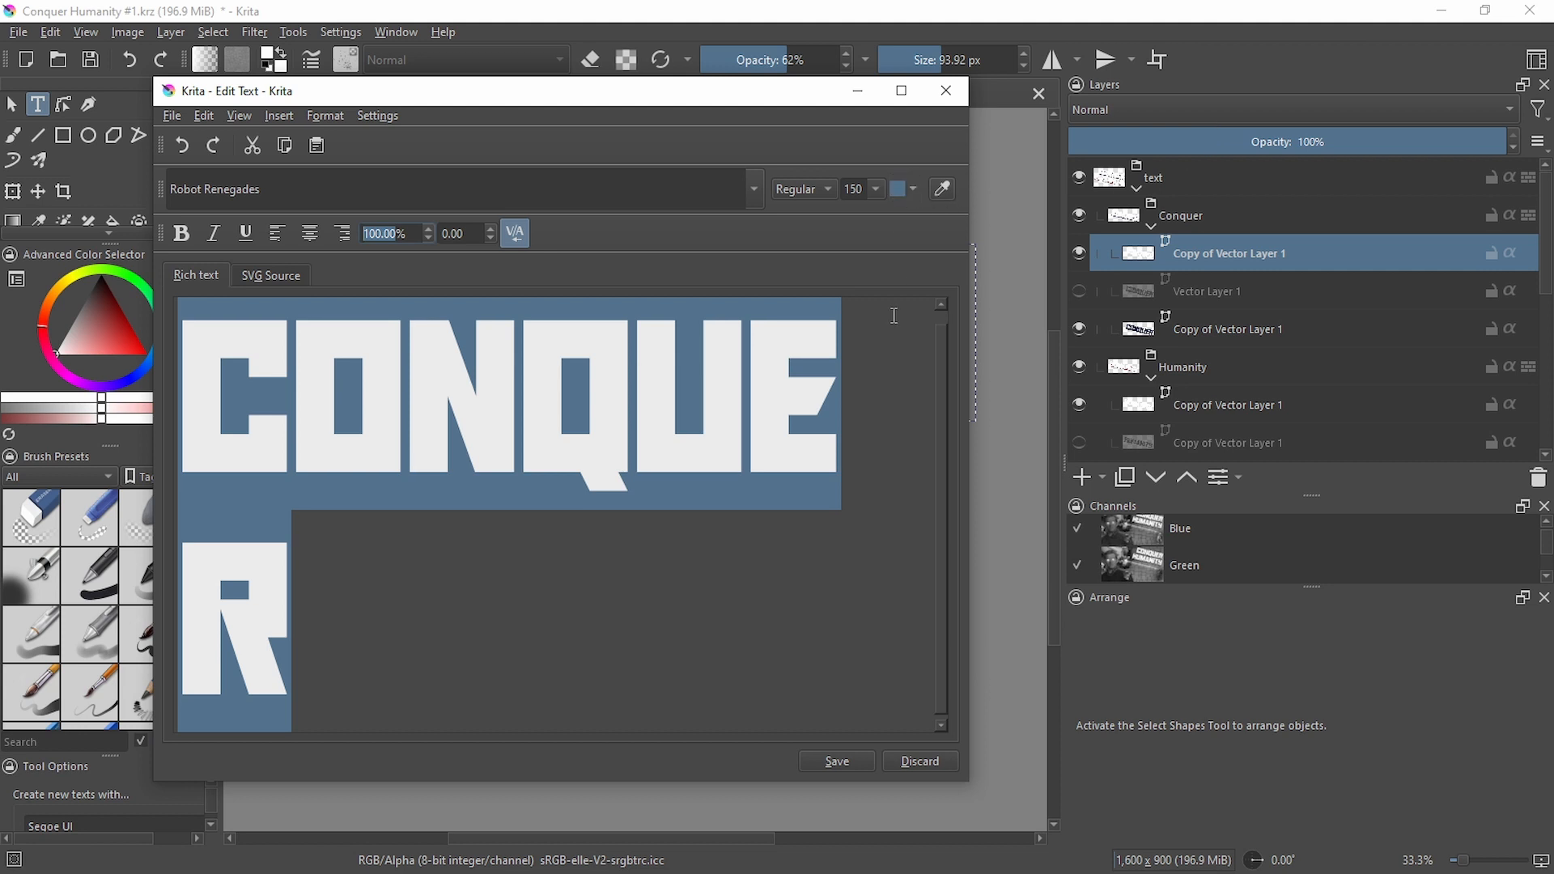
{"action": "left_click", "coordinate": [873, 416]}
{"action": "key", "text": "ctrl+z"}
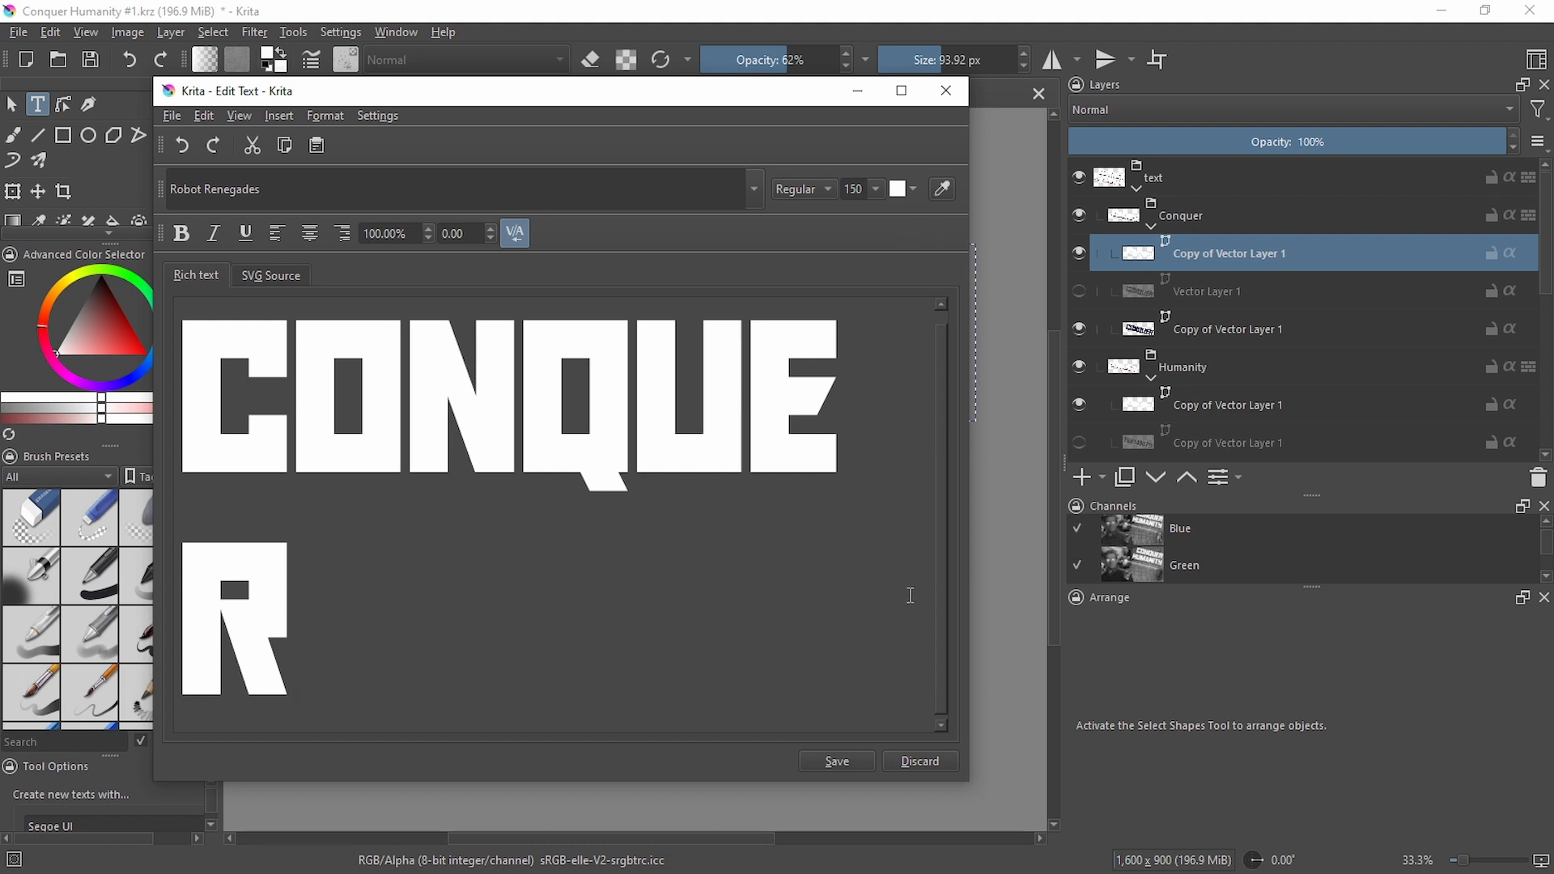
{"action": "left_click", "coordinate": [867, 765]}
{"action": "left_click", "coordinate": [904, 763]}
Try shifting the blue Conquer shadow copy slightly behind the white letters with the Transform tool
{"action": "scroll", "coordinate": [955, 279], "scroll_direction": "up", "scroll_amount": 2}
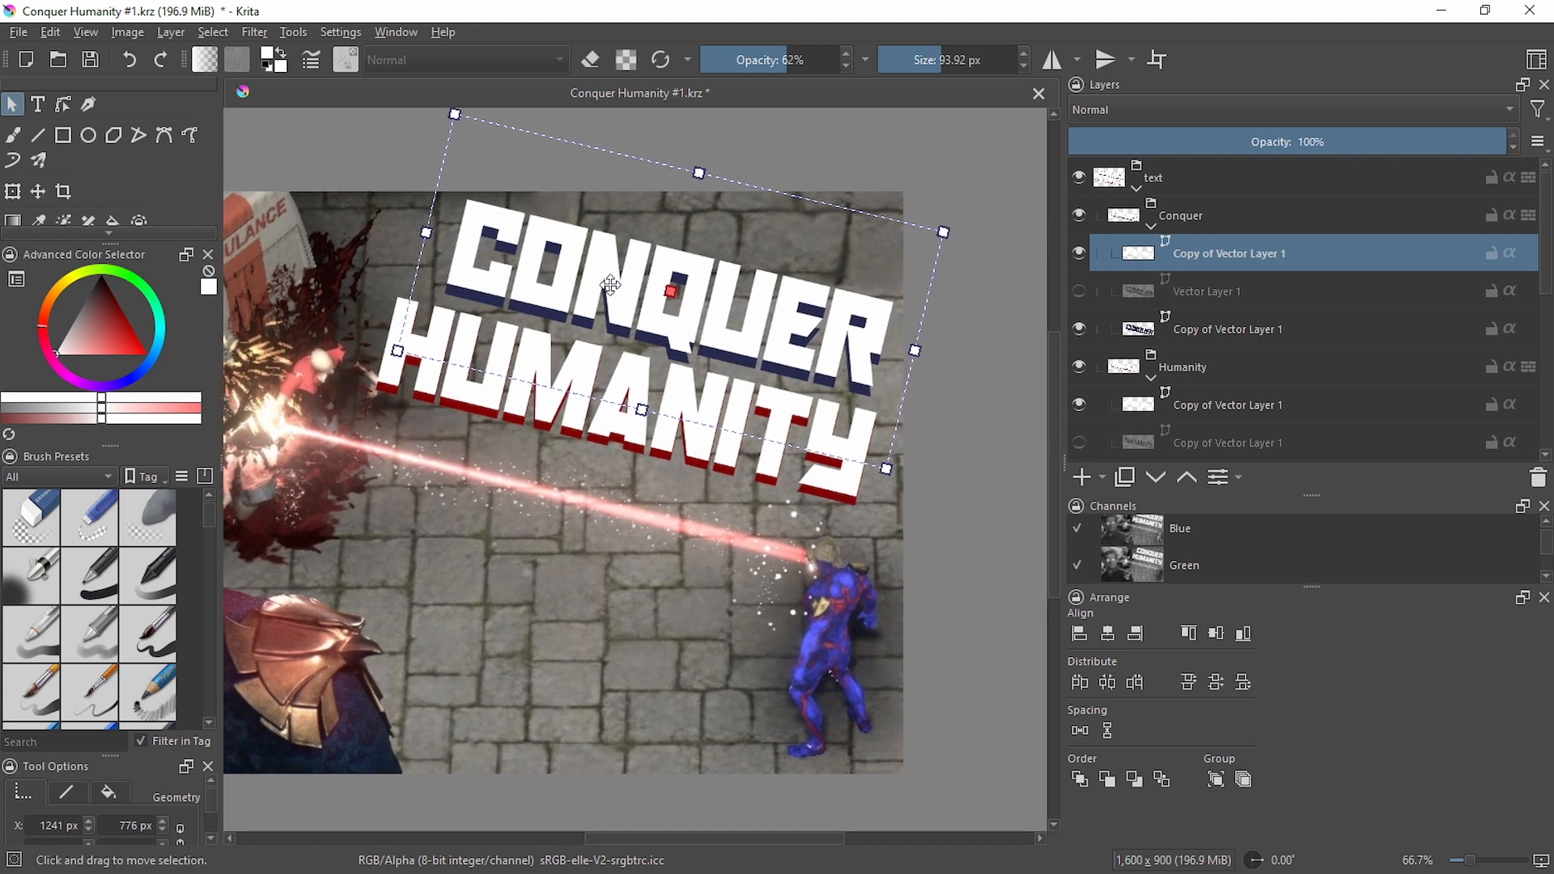
{"action": "left_click", "coordinate": [1205, 336]}
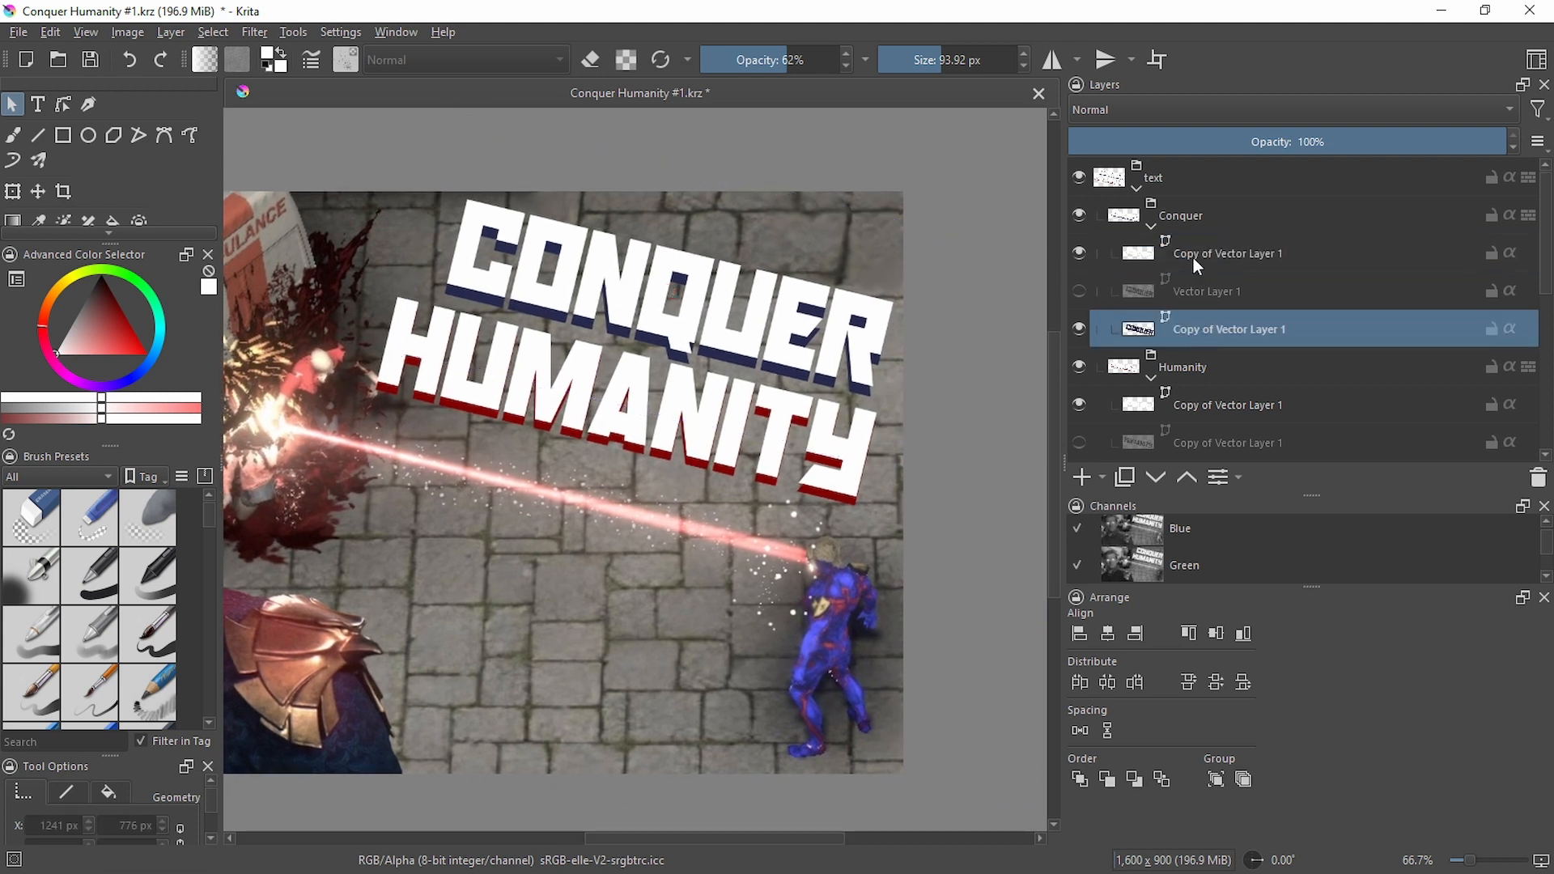
{"action": "scroll", "coordinate": [644, 323], "scroll_direction": "up", "scroll_amount": 2}
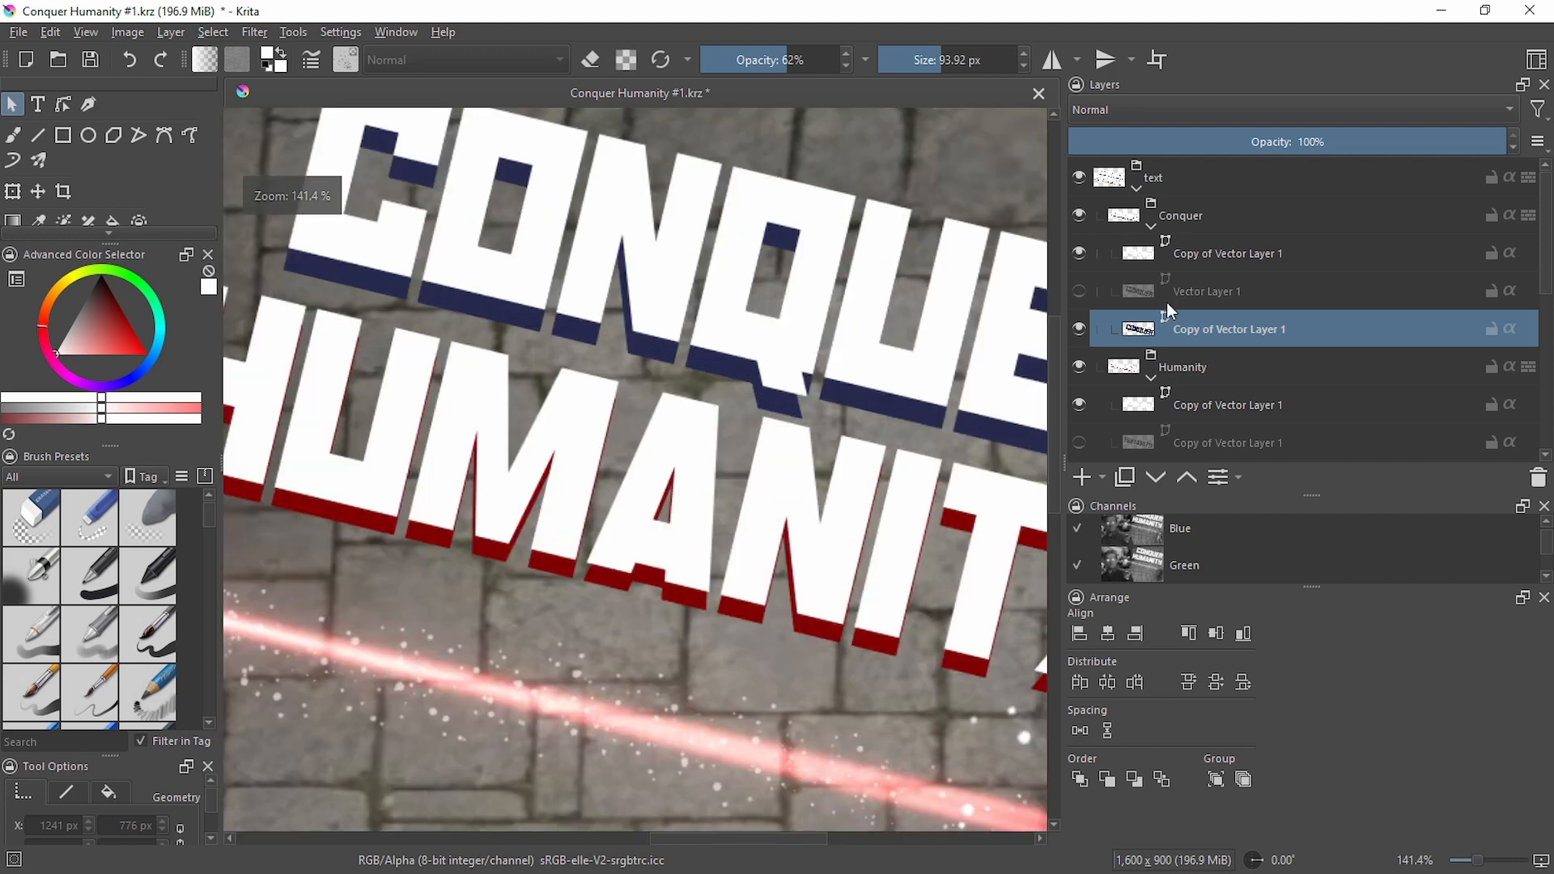
{"action": "key", "text": "ctrl+t"}
{"action": "scroll", "coordinate": [538, 343], "scroll_direction": "up", "scroll_amount": 2}
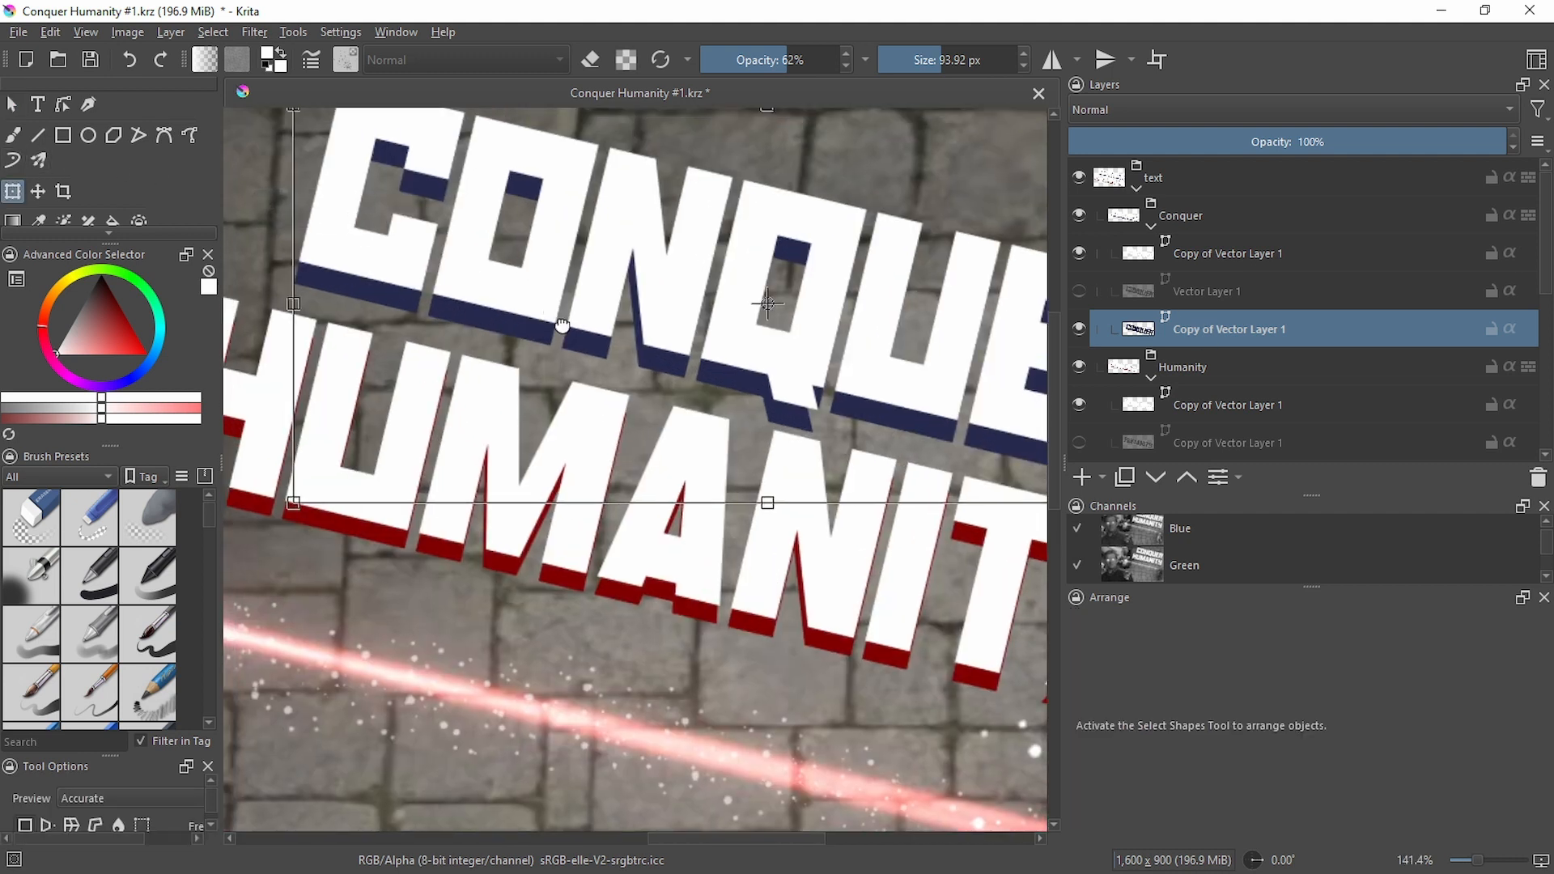
{"action": "mouse_move", "coordinate": [538, 343]}
{"action": "left_mouse_down"}
{"action": "mouse_move", "coordinate": [531, 323]}
{"action": "mouse_move", "coordinate": [528, 350]}
{"action": "left_mouse_up"}
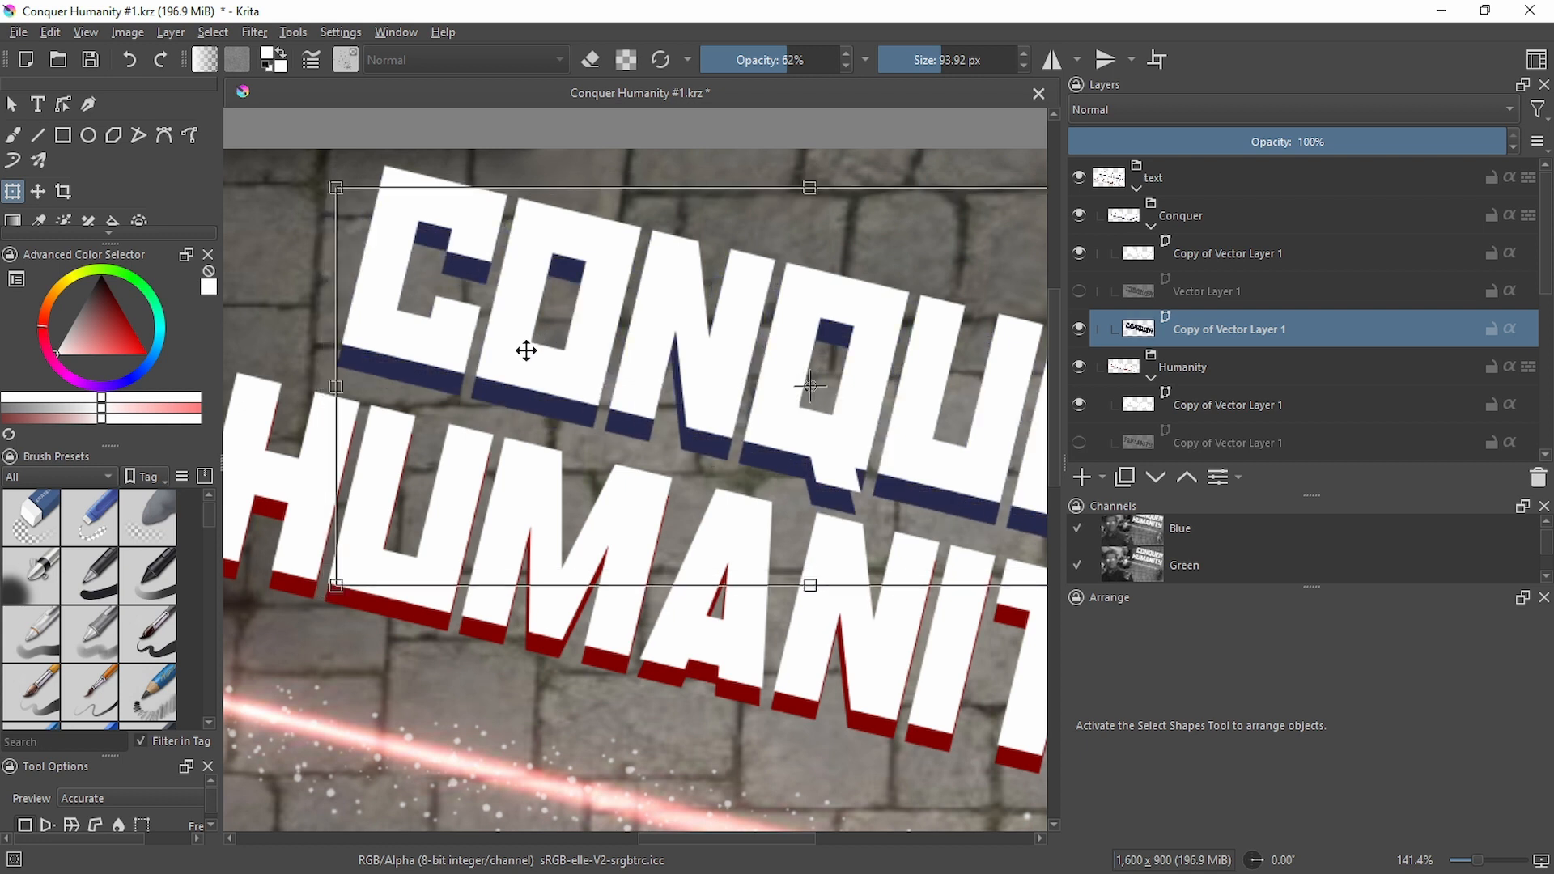
{"action": "left_click_drag", "start_coordinate": [604, 302], "coordinate": [588, 297]}
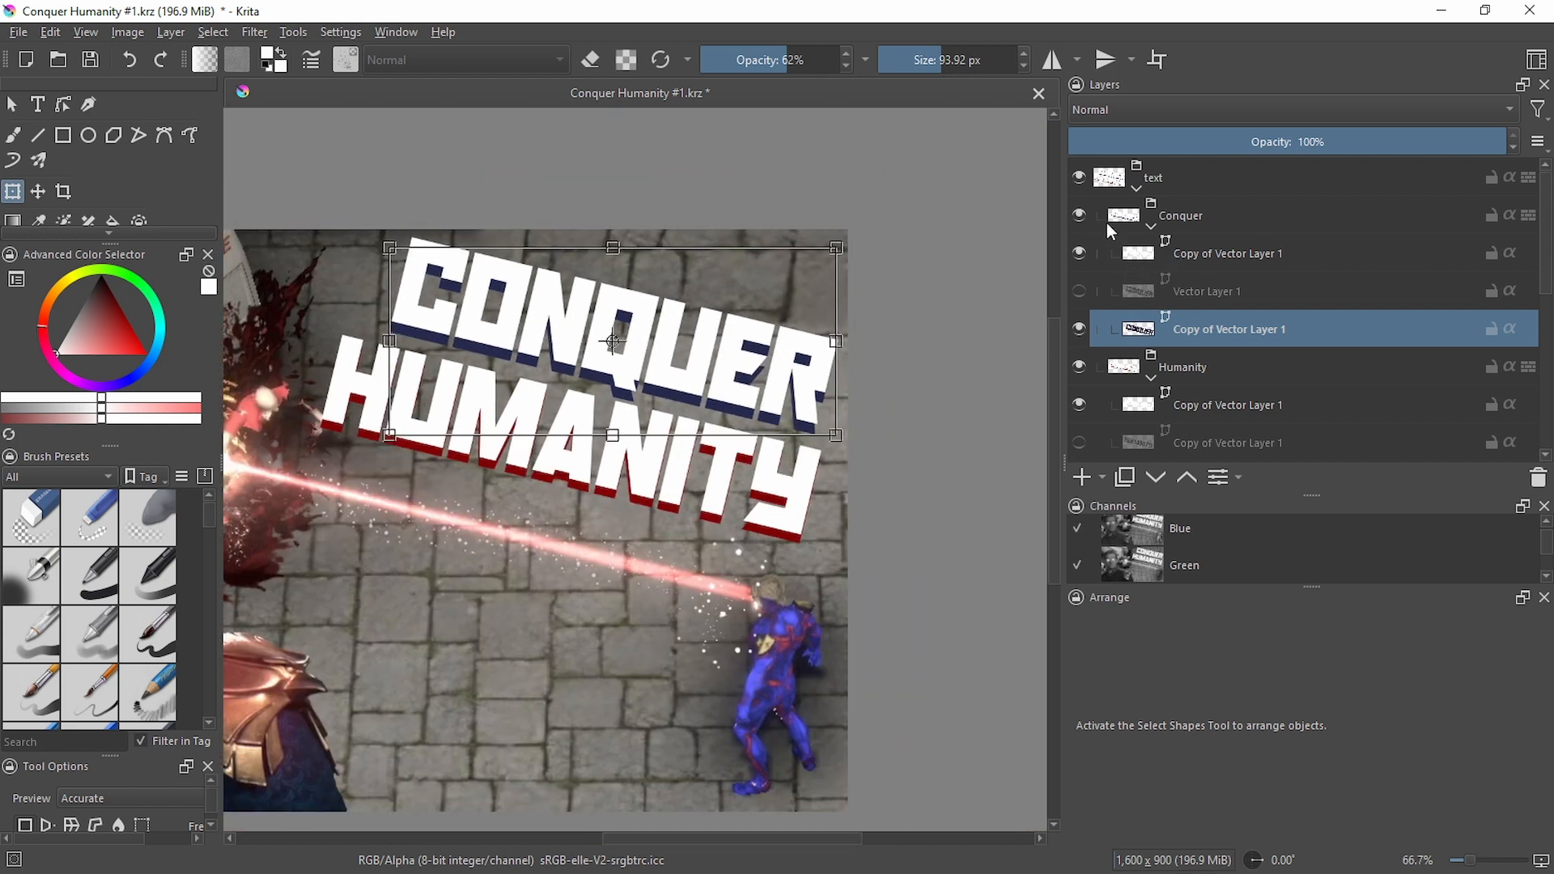
Collapse the text group and review the thumbnail from the layered title to the character with the glowing eyes
{"action": "mouse_move", "coordinate": [1154, 227]}
{"action": "mouse_move", "coordinate": [1143, 181]}
{"action": "left_click_drag", "start_coordinate": [506, 333], "coordinate": [664, 288]}
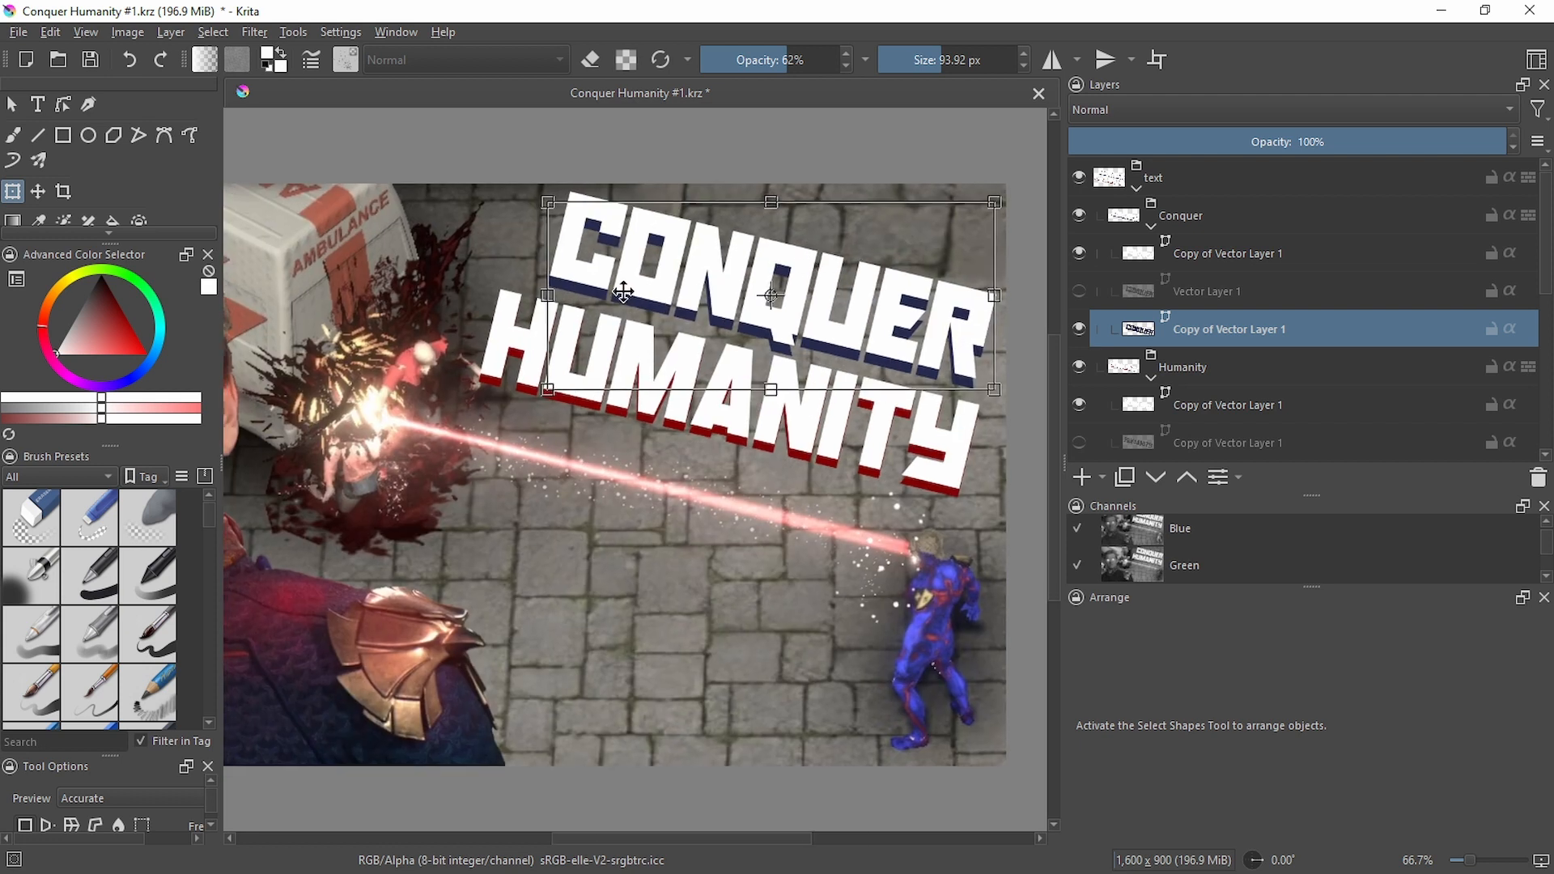
{"action": "left_click_drag", "start_coordinate": [857, 345], "coordinate": [737, 329]}
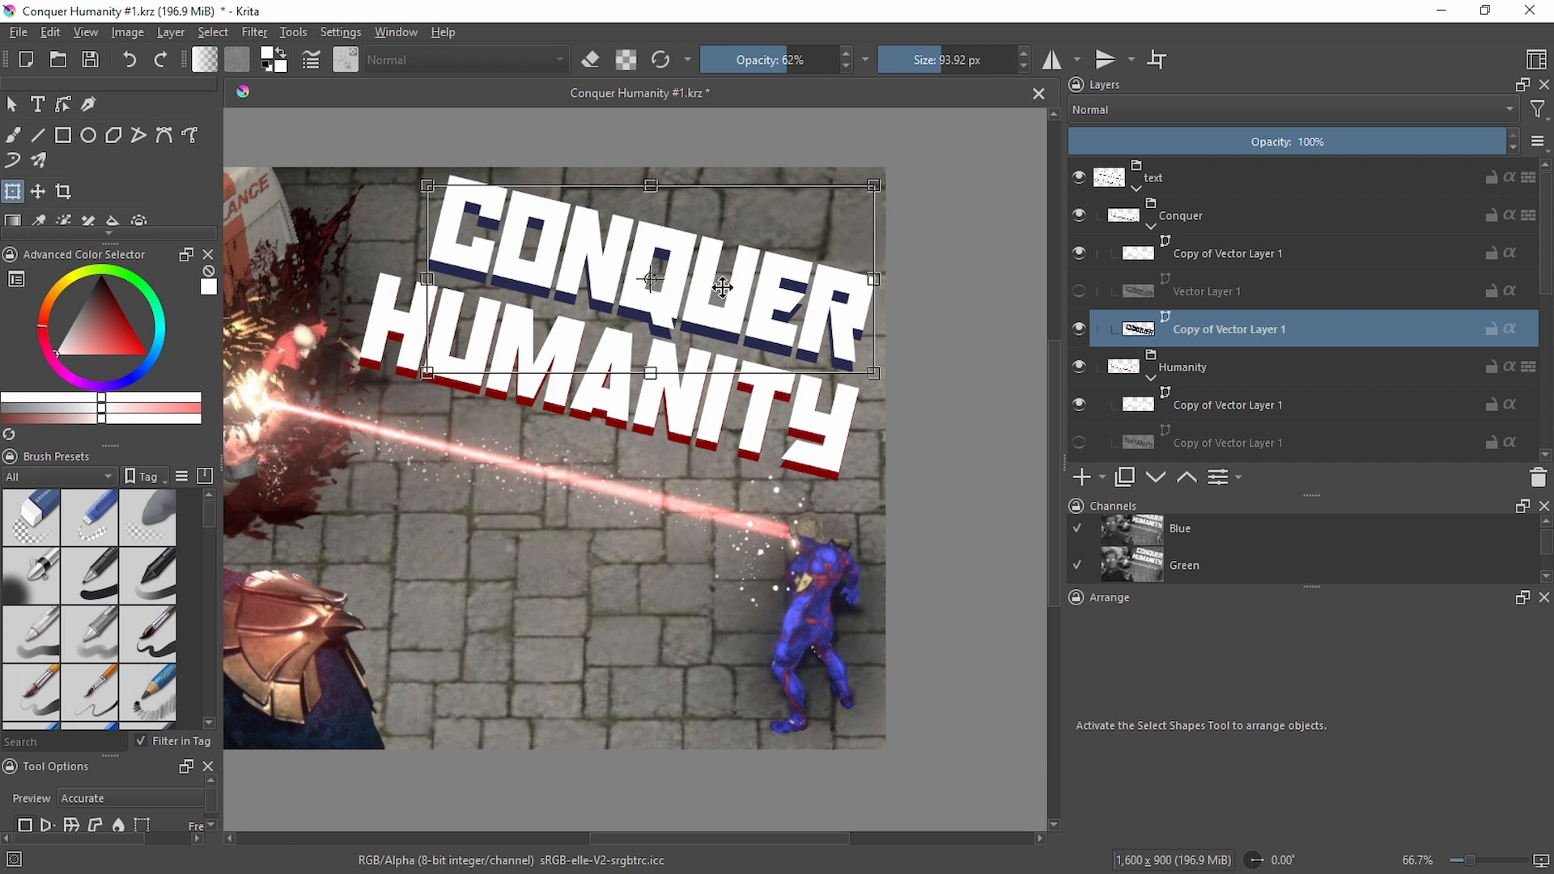
{"action": "left_click_drag", "start_coordinate": [503, 322], "coordinate": [529, 339]}
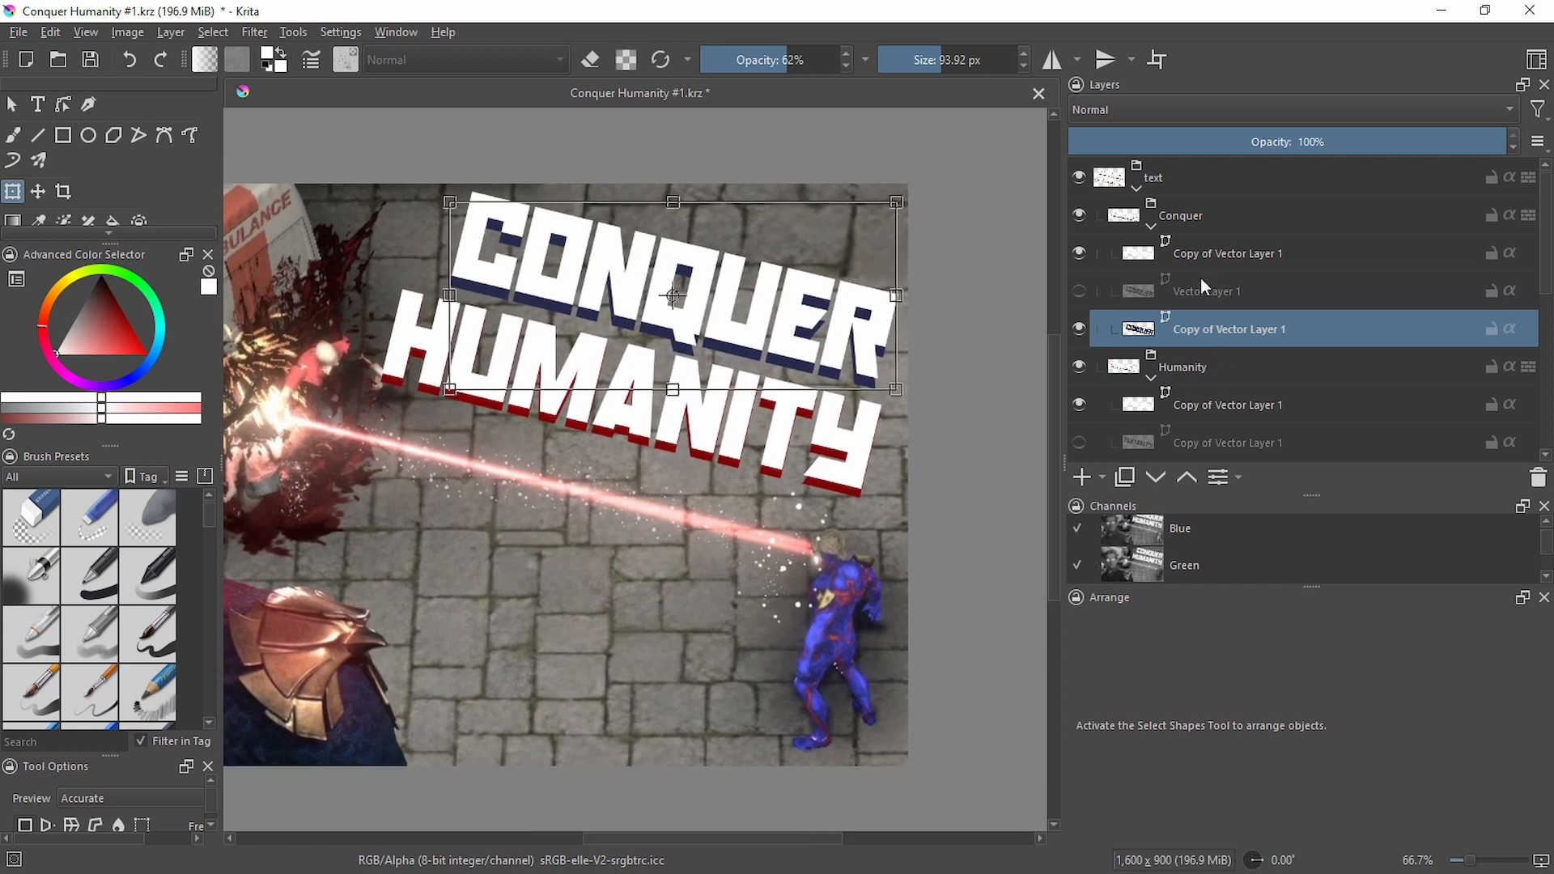
{"action": "left_click", "coordinate": [1136, 190]}
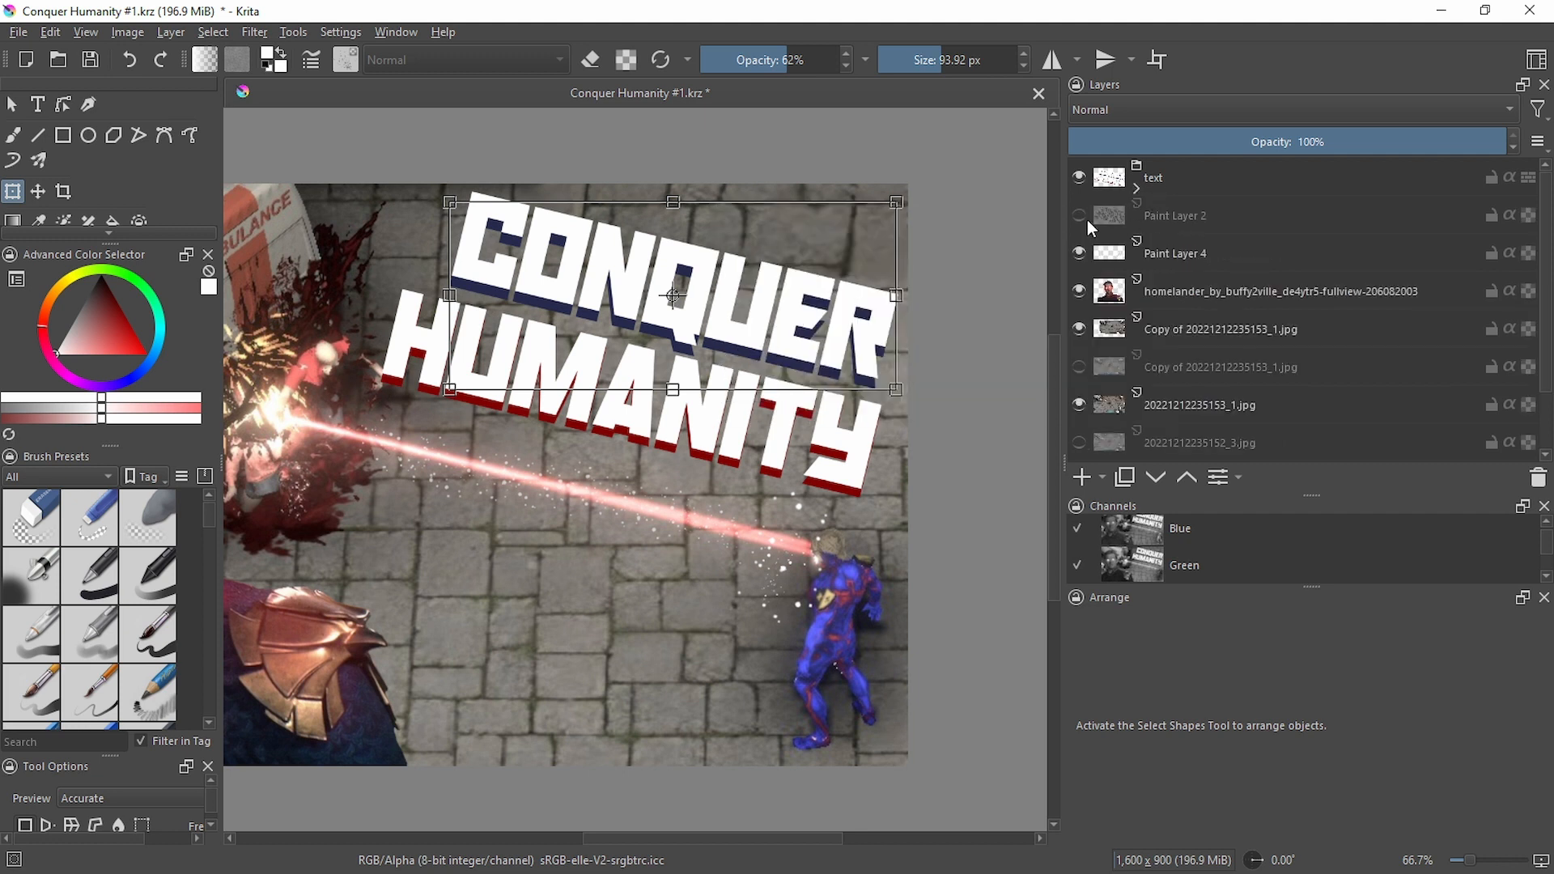
{"action": "scroll", "coordinate": [668, 326], "scroll_direction": "down", "scroll_amount": 2}
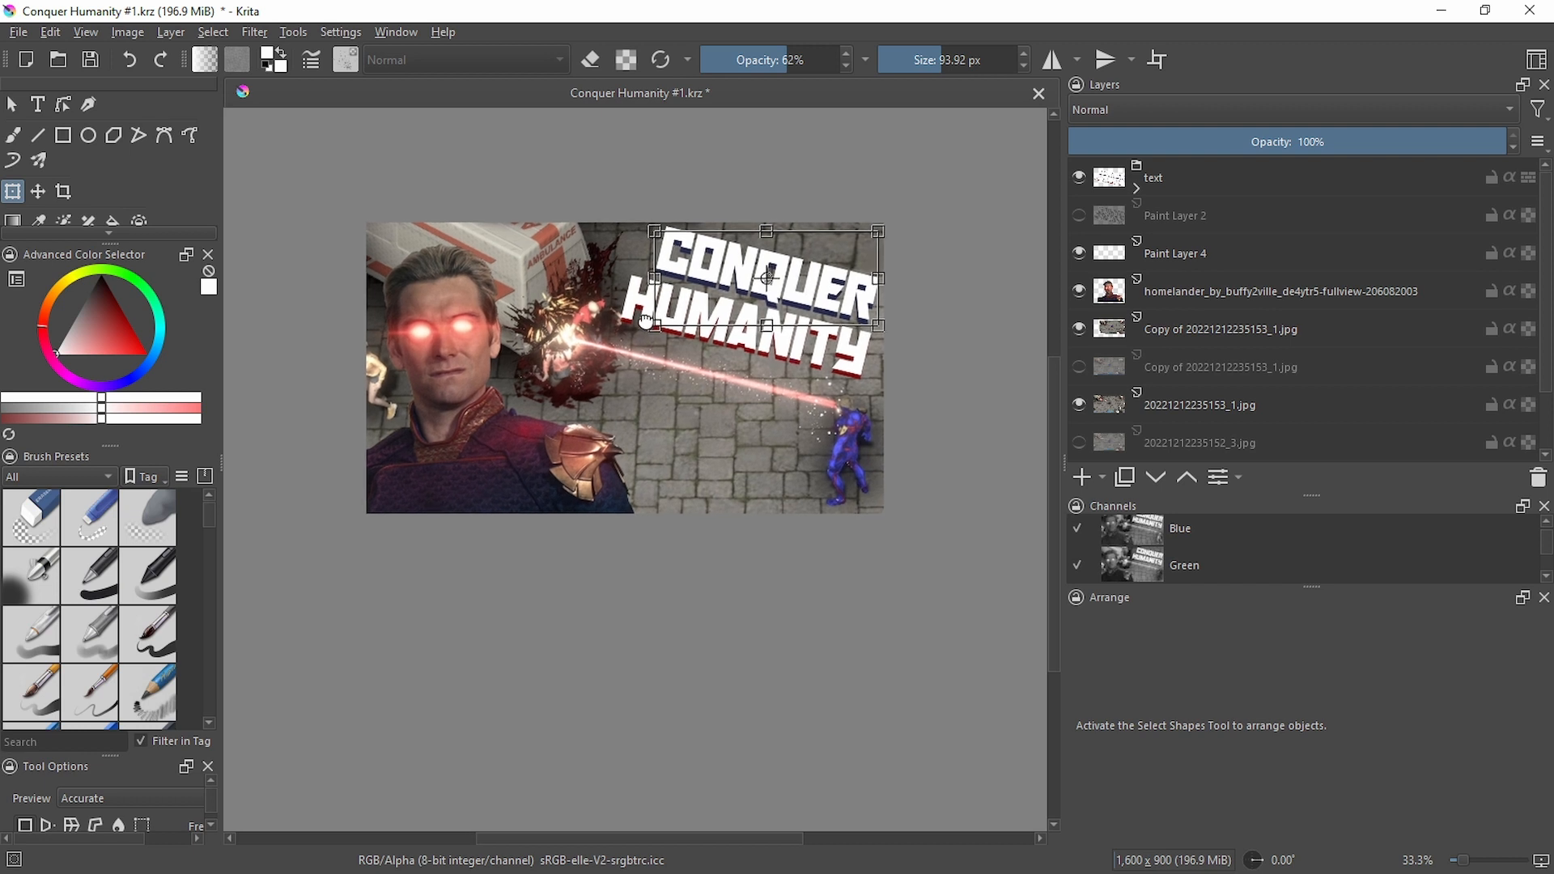
{"action": "scroll", "coordinate": [489, 385], "scroll_direction": "up", "scroll_amount": 2}
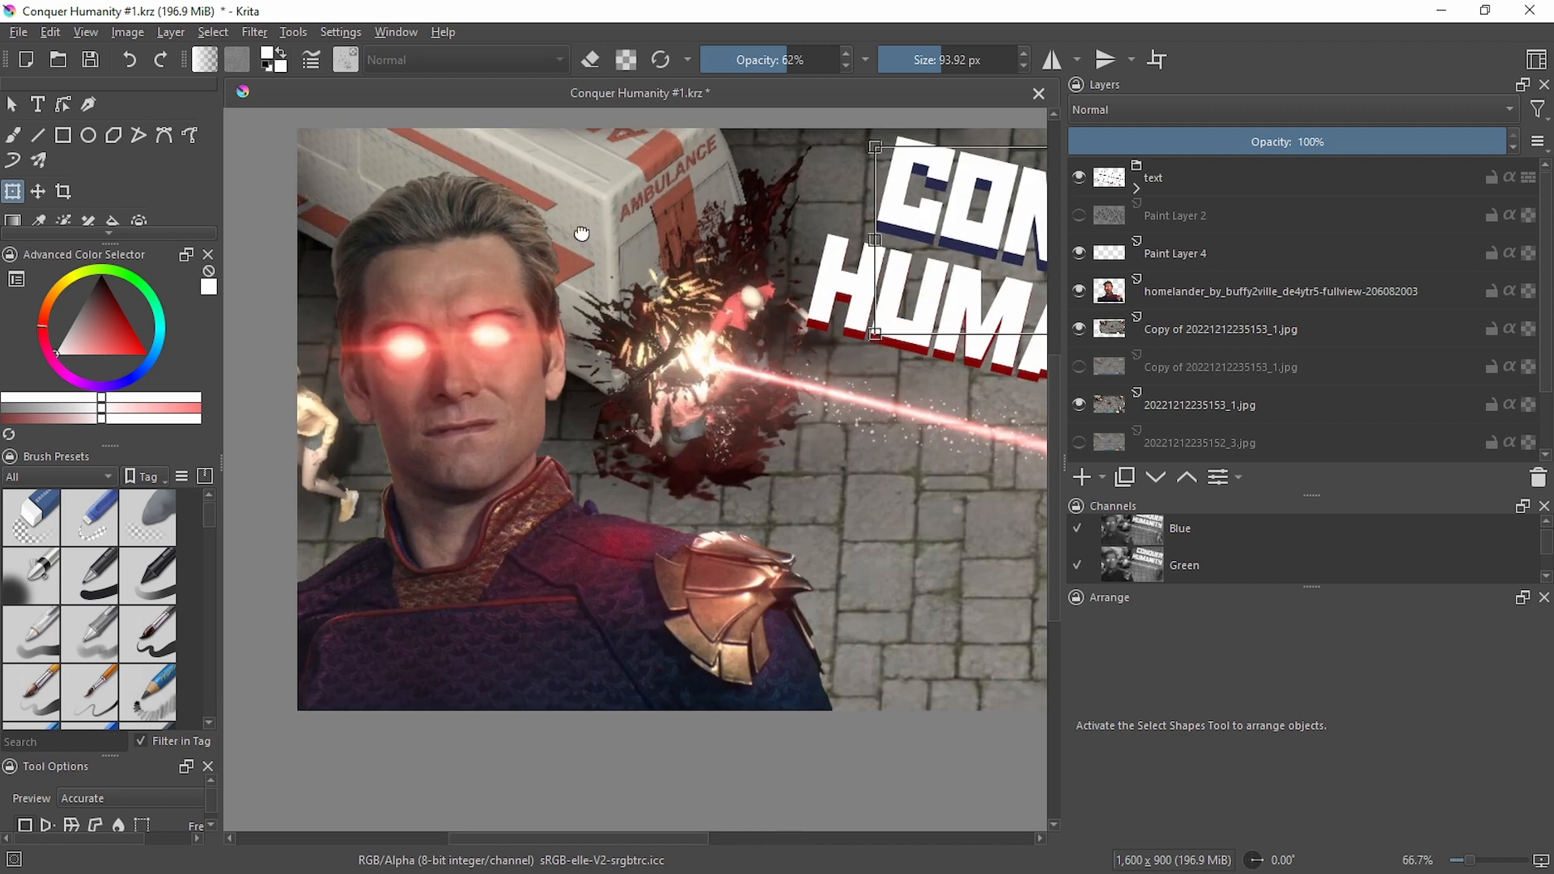
Make Paint Layer 2 visible so the Conquer Humanity title gets its dark outline shadow
{"action": "left_click_drag", "start_coordinate": [489, 386], "coordinate": [206, 426]}
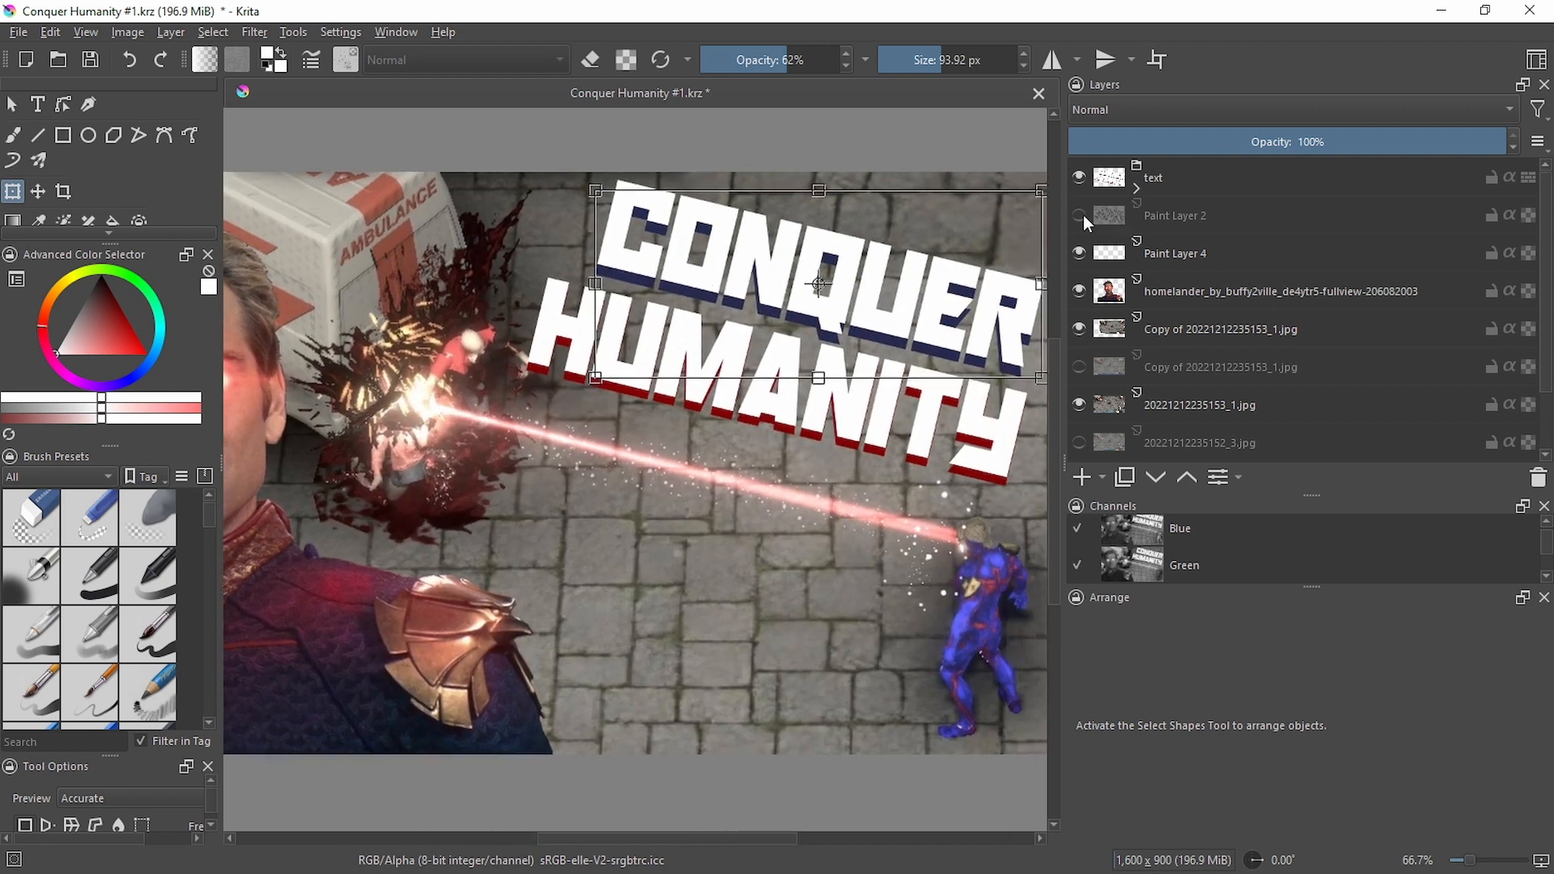
{"action": "left_click", "coordinate": [1079, 215]}
{"action": "left_click_drag", "start_coordinate": [1002, 317], "coordinate": [816, 353]}
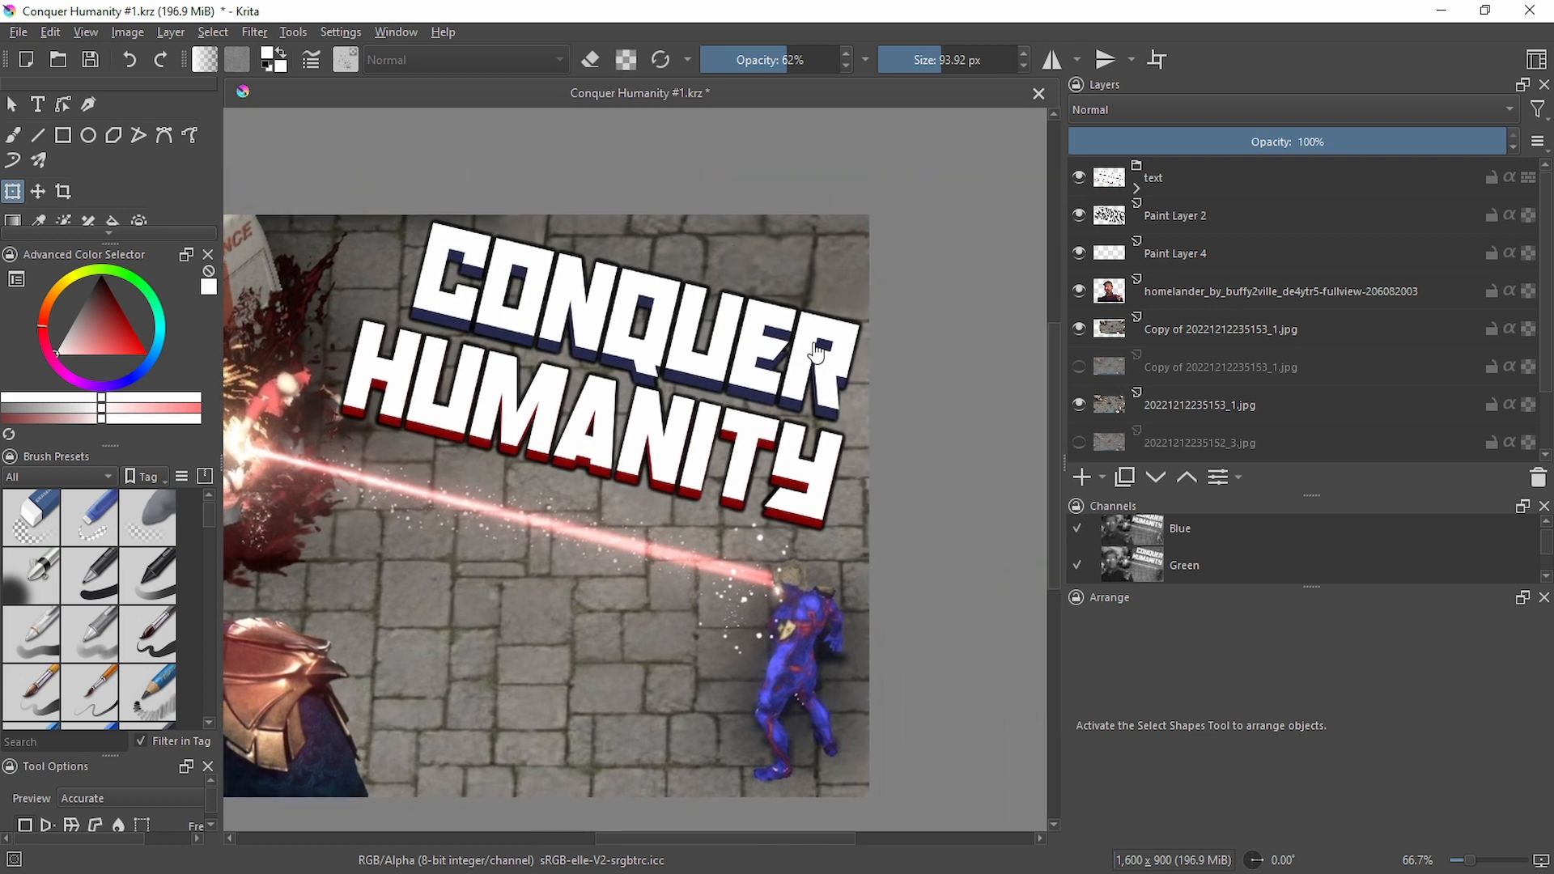
Examine the dark outline around the title letters up close and within the whole thumbnail at small sizes
{"action": "scroll", "coordinate": [816, 354], "scroll_direction": "up", "scroll_amount": 3}
{"action": "scroll", "coordinate": [852, 368], "scroll_direction": "up", "scroll_amount": 3}
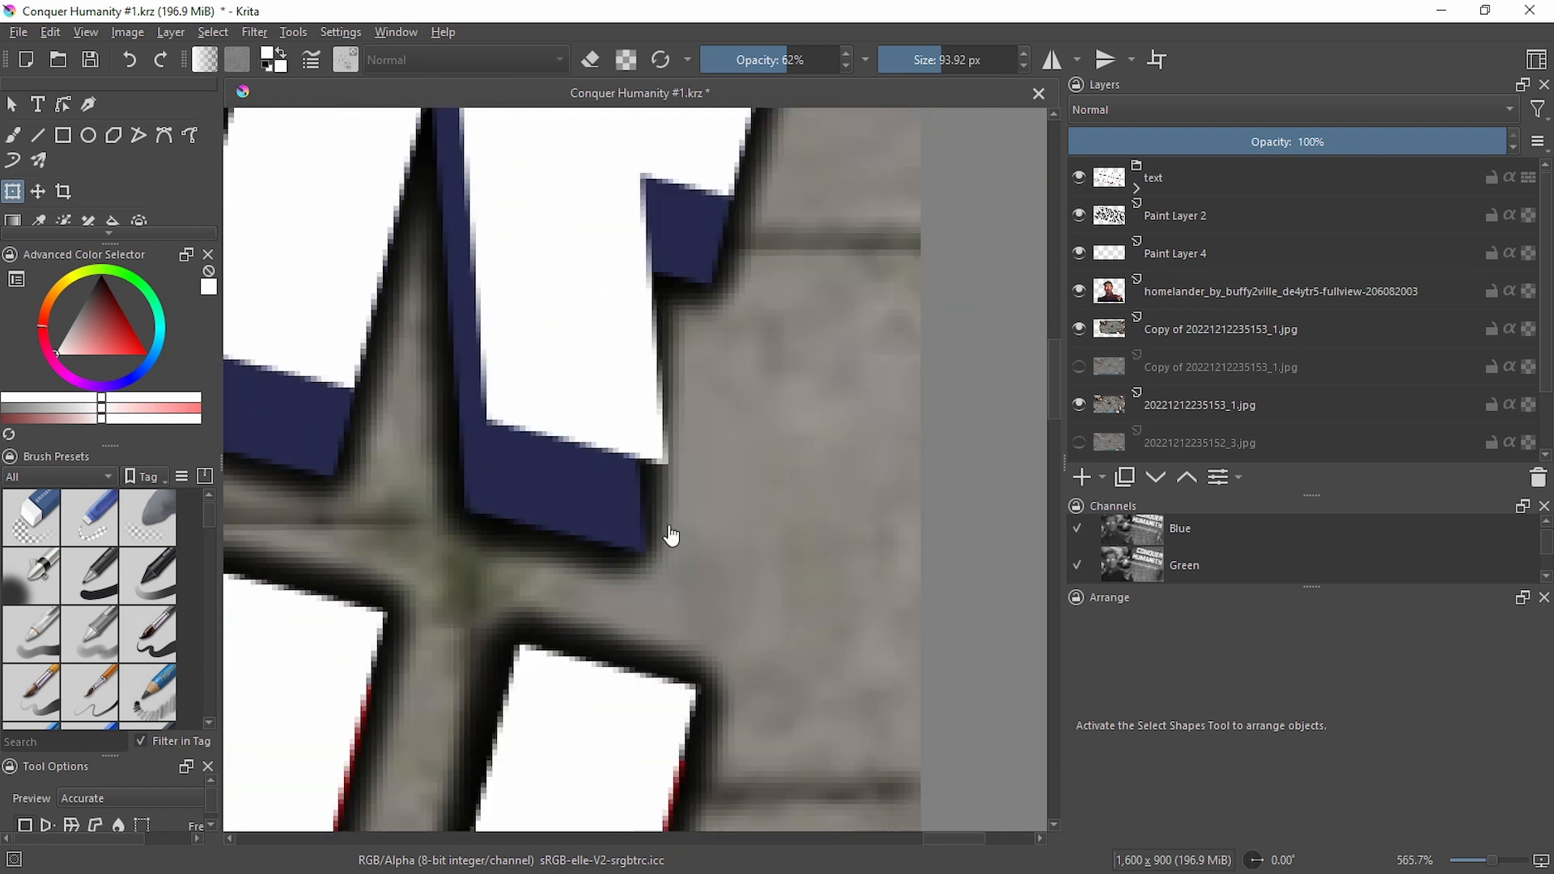
{"action": "scroll", "coordinate": [648, 275], "scroll_direction": "down", "scroll_amount": 1}
{"action": "scroll", "coordinate": [635, 291], "scroll_direction": "down", "scroll_amount": 7}
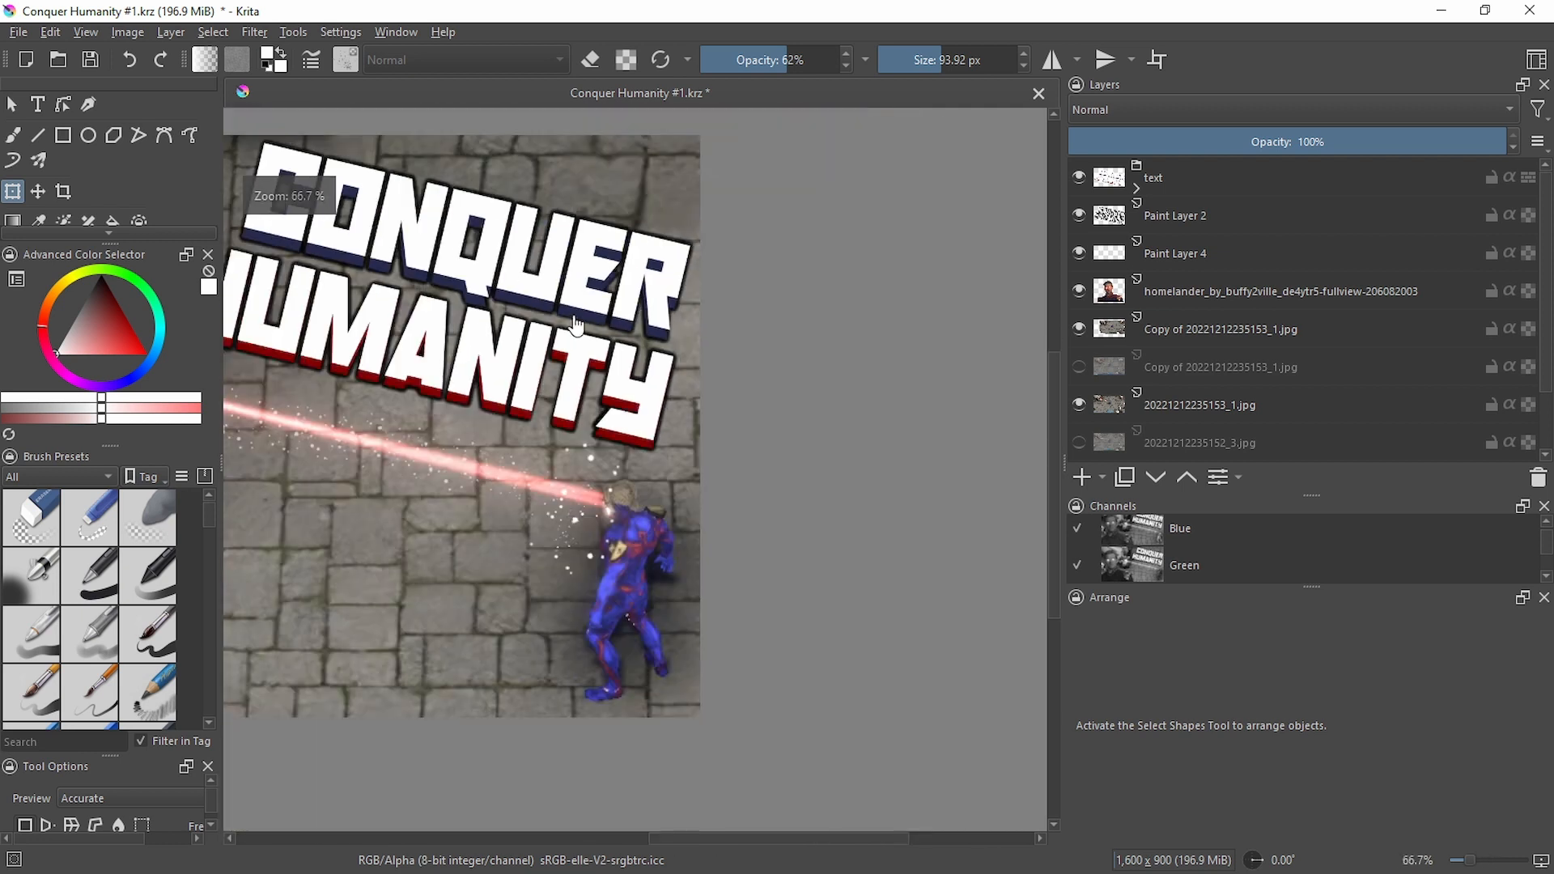
{"action": "scroll", "coordinate": [578, 421], "scroll_direction": "down", "scroll_amount": 1}
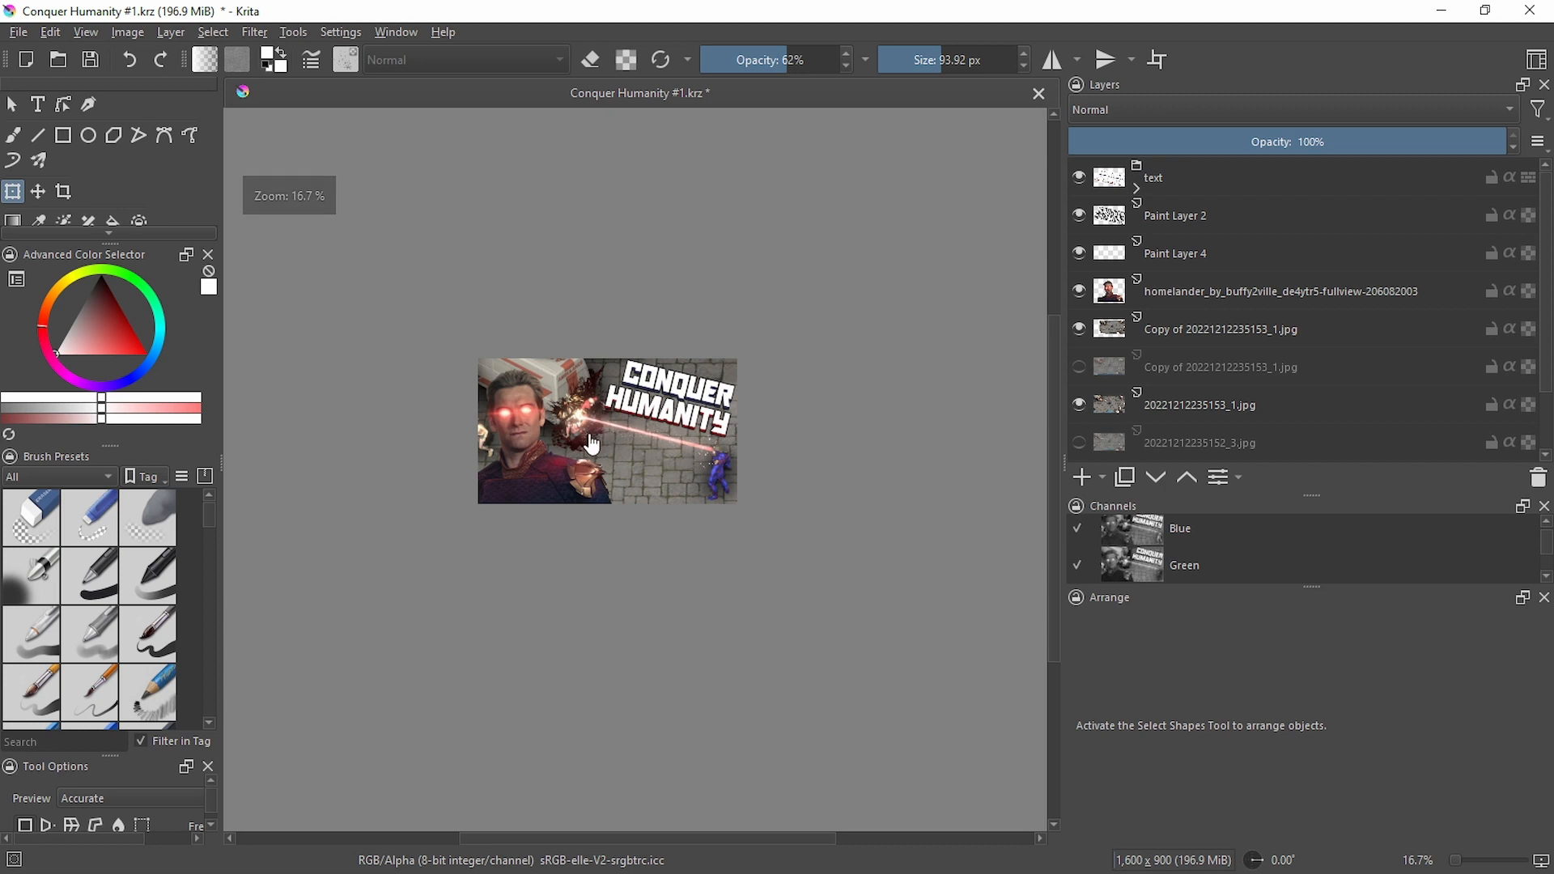
{"action": "scroll", "coordinate": [673, 388], "scroll_direction": "up", "scroll_amount": 1}
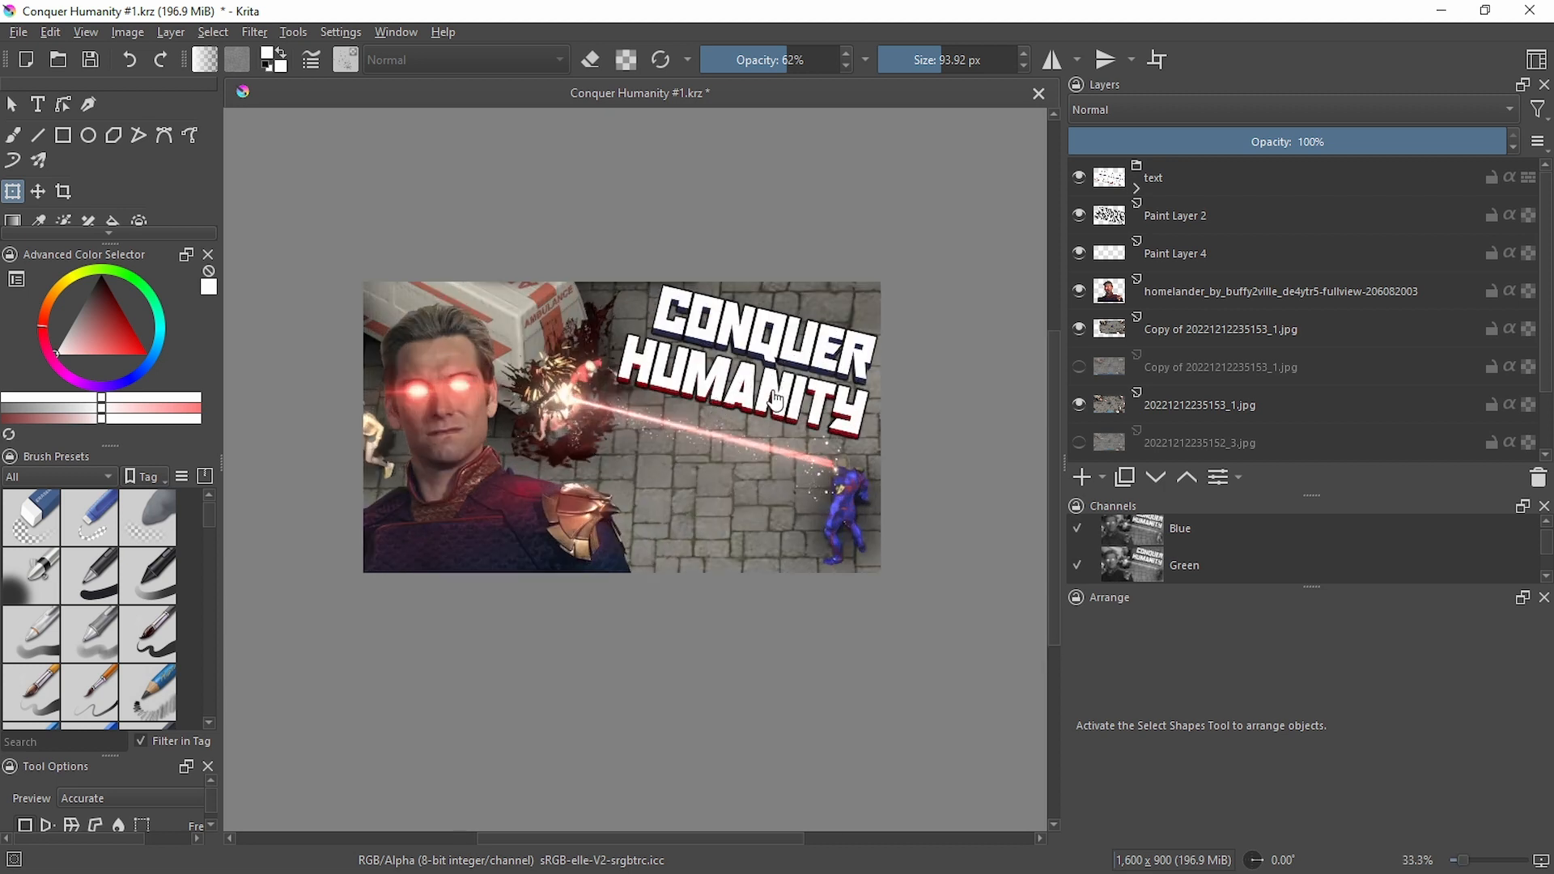
{"action": "scroll", "coordinate": [776, 398], "scroll_direction": "up", "scroll_amount": 3}
{"action": "scroll", "coordinate": [785, 416], "scroll_direction": "down", "scroll_amount": 3}
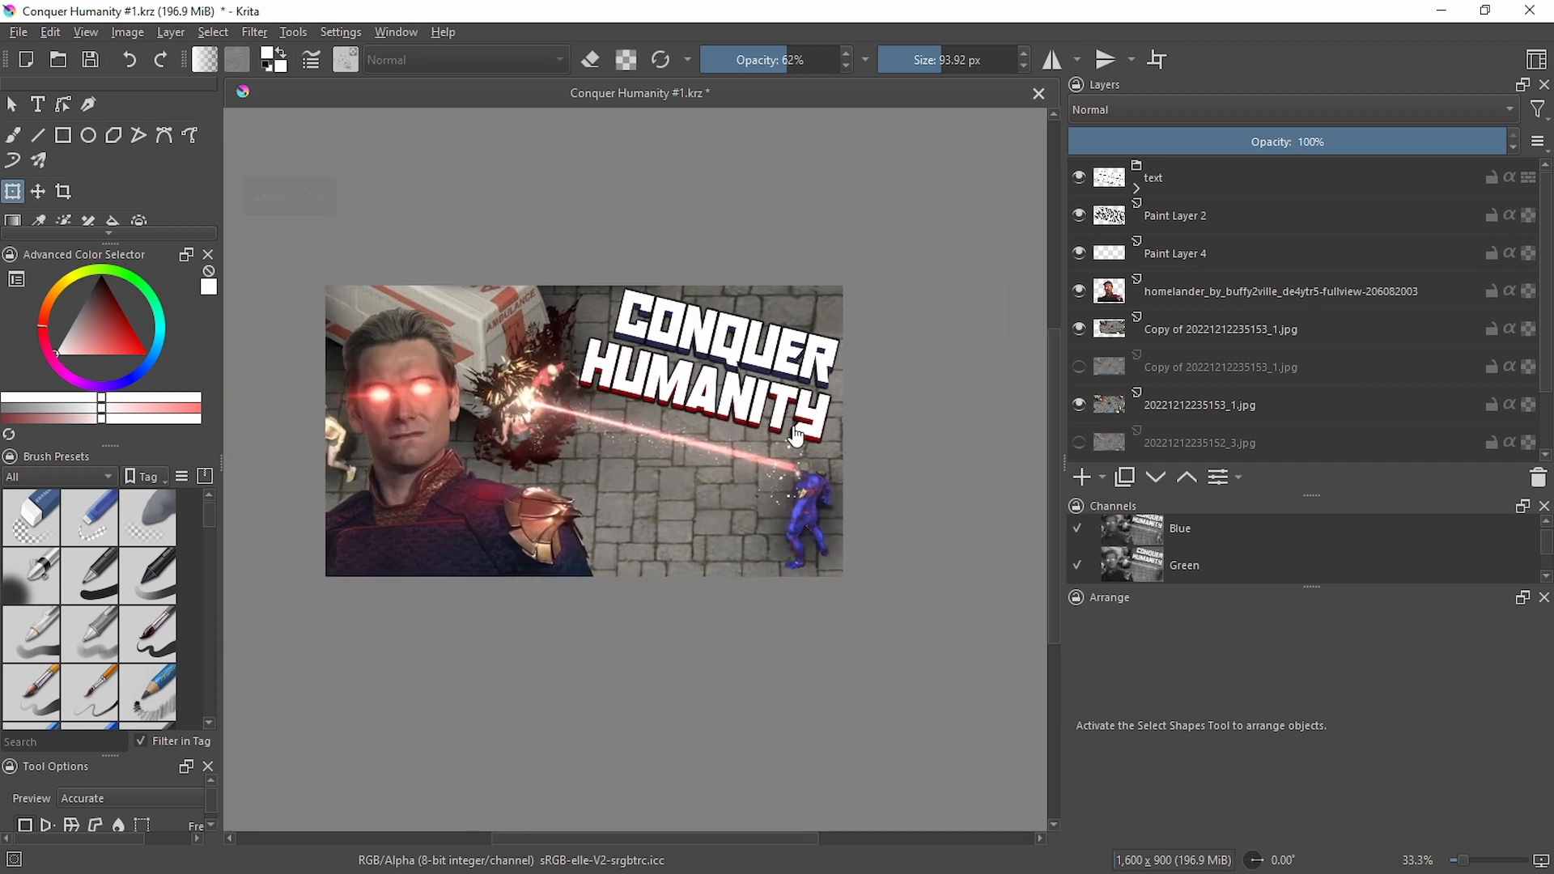
{"action": "scroll", "coordinate": [800, 437], "scroll_direction": "up", "scroll_amount": 4}
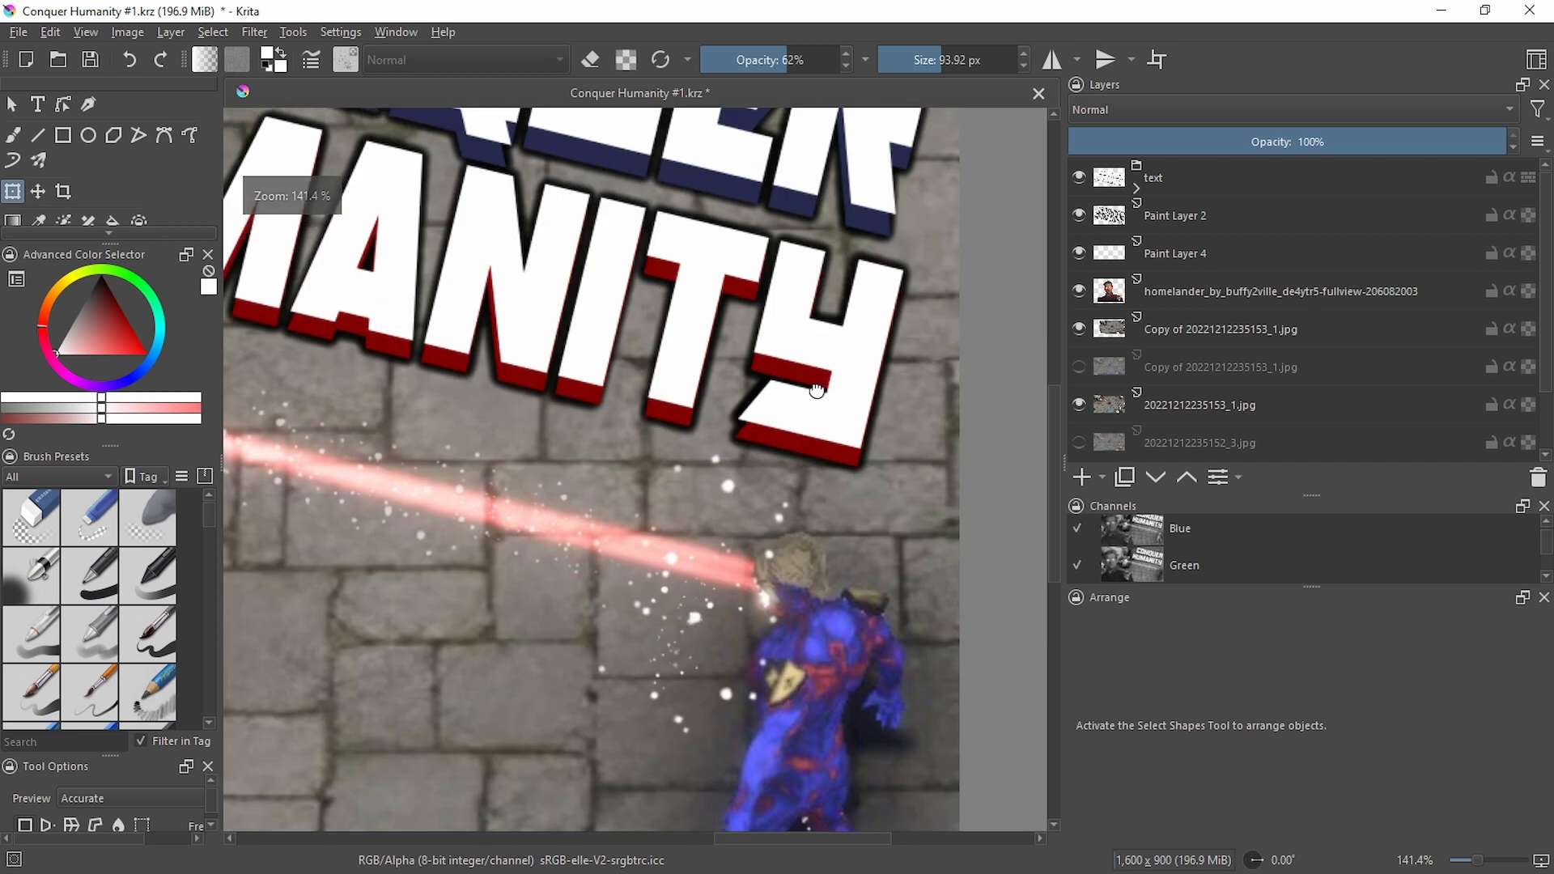
{"action": "left_click_drag", "start_coordinate": [816, 391], "coordinate": [967, 603]}
{"action": "mouse_move", "coordinate": [515, 391]}
{"action": "left_mouse_down"}
{"action": "mouse_move", "coordinate": [638, 422]}
{"action": "mouse_move", "coordinate": [512, 363]}
{"action": "left_mouse_up"}
{"action": "left_click_drag", "start_coordinate": [738, 393], "coordinate": [475, 336]}
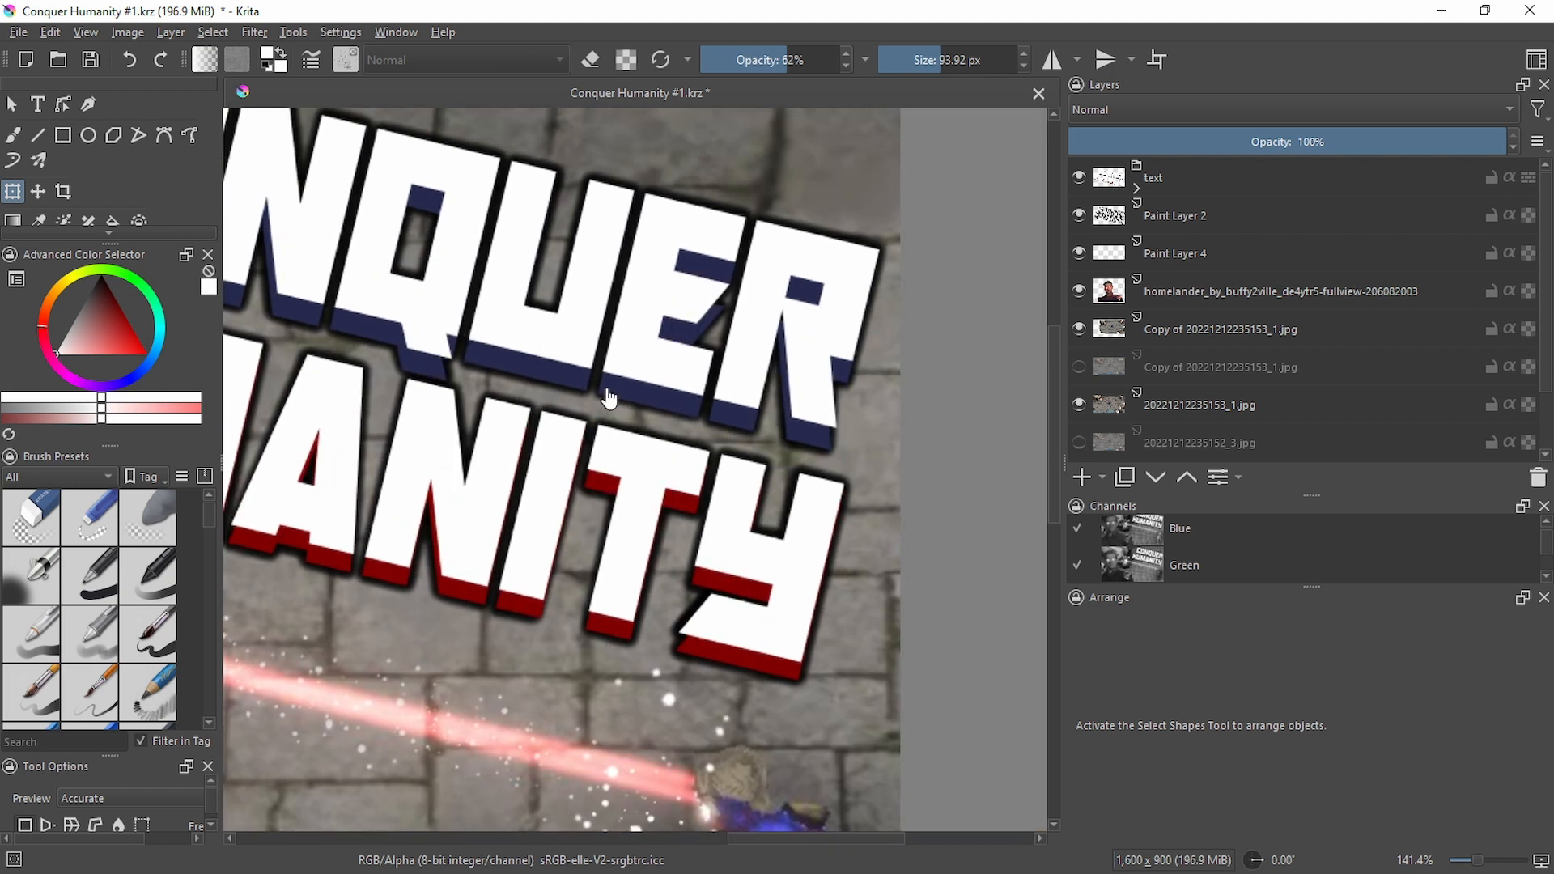
{"action": "scroll", "coordinate": [610, 397], "scroll_direction": "down", "scroll_amount": 1}
{"action": "left_click_drag", "start_coordinate": [878, 407], "coordinate": [1001, 428]}
{"action": "scroll", "coordinate": [733, 413], "scroll_direction": "down", "scroll_amount": 1}
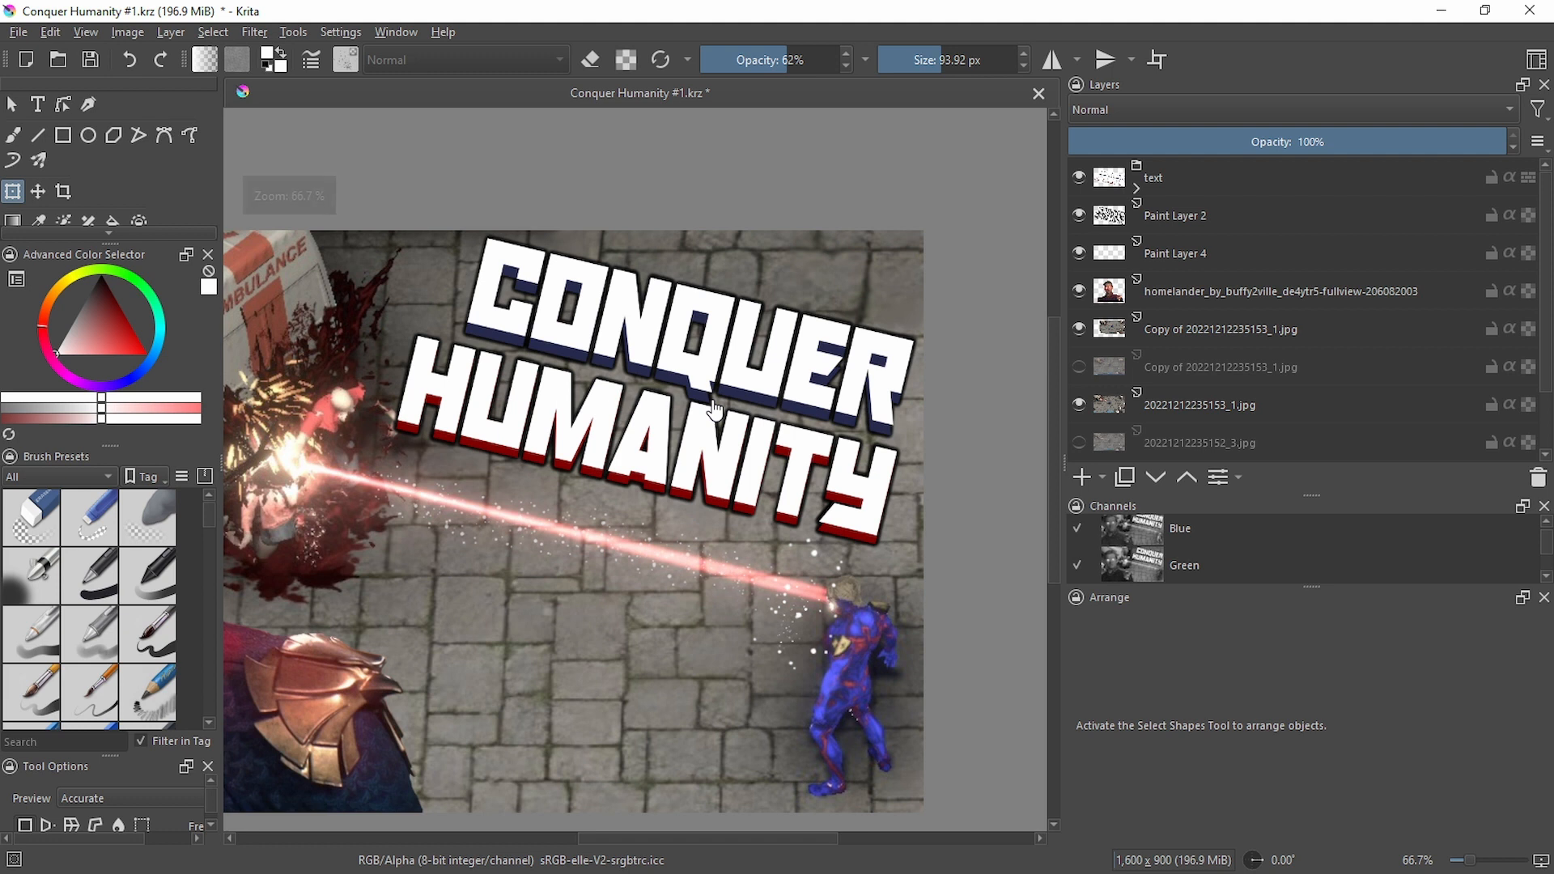
{"action": "scroll", "coordinate": [714, 409], "scroll_direction": "down", "scroll_amount": 1}
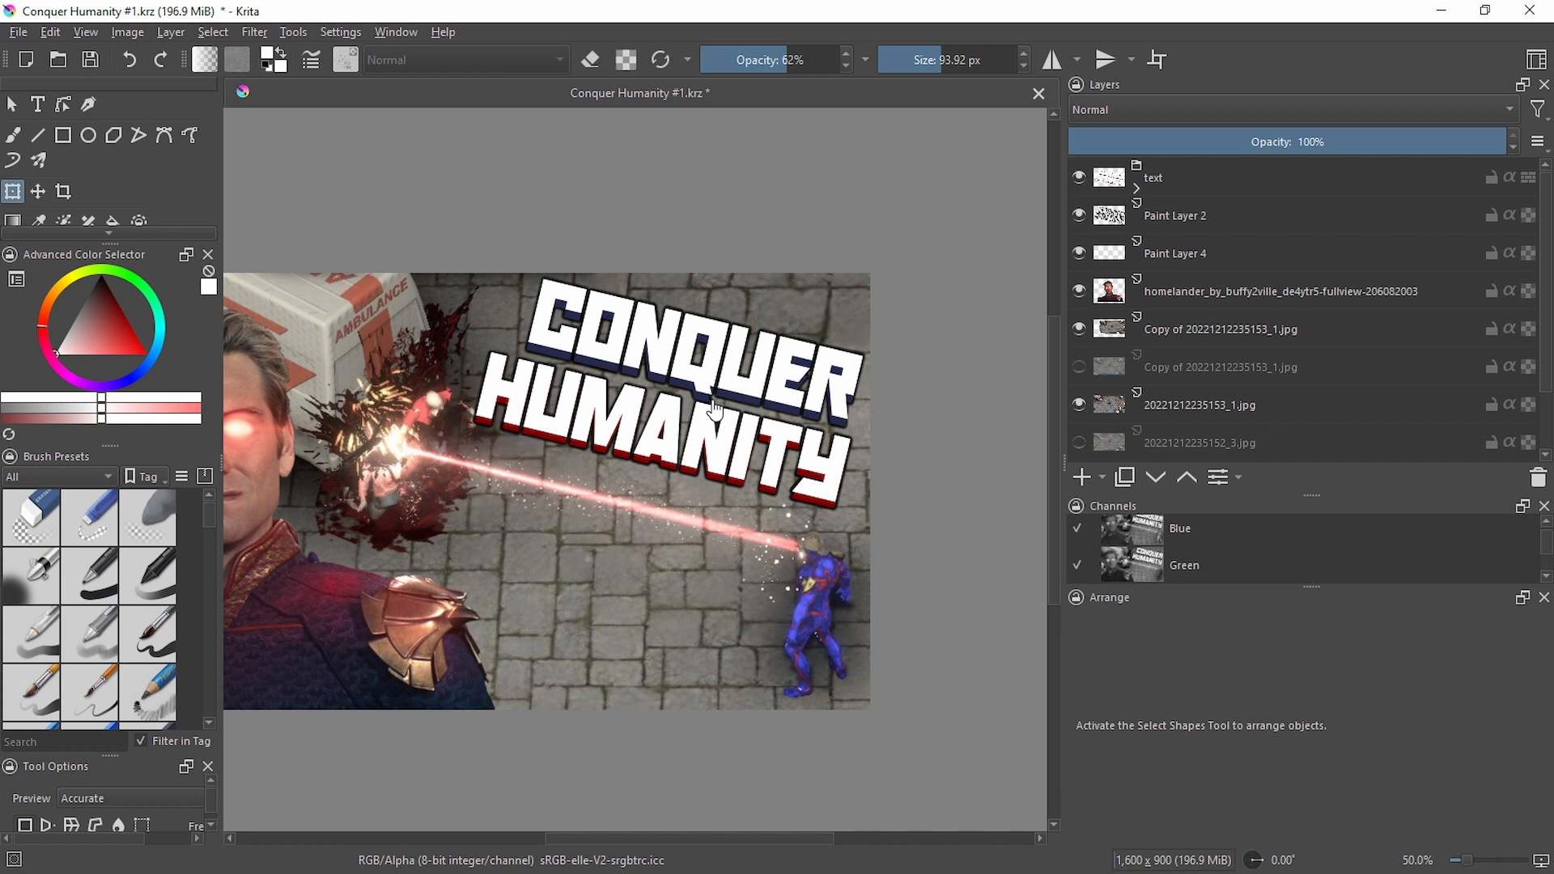
{"action": "scroll", "coordinate": [714, 411], "scroll_direction": "down", "scroll_amount": 3}
{"action": "scroll", "coordinate": [632, 420], "scroll_direction": "up", "scroll_amount": 2}
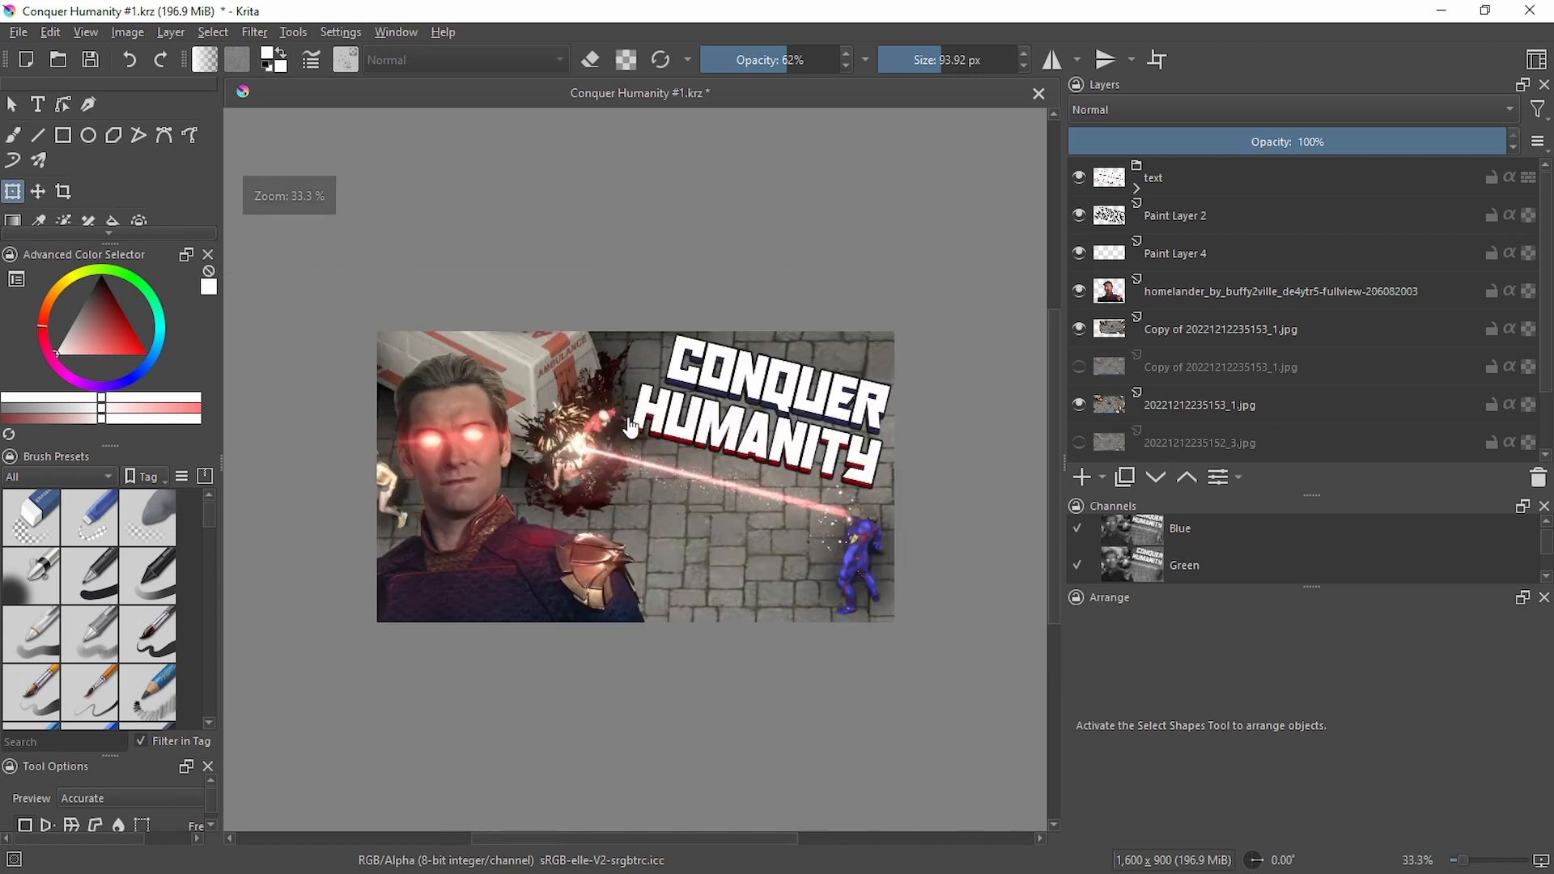
{"action": "scroll", "coordinate": [631, 427], "scroll_direction": "up", "scroll_amount": 1}
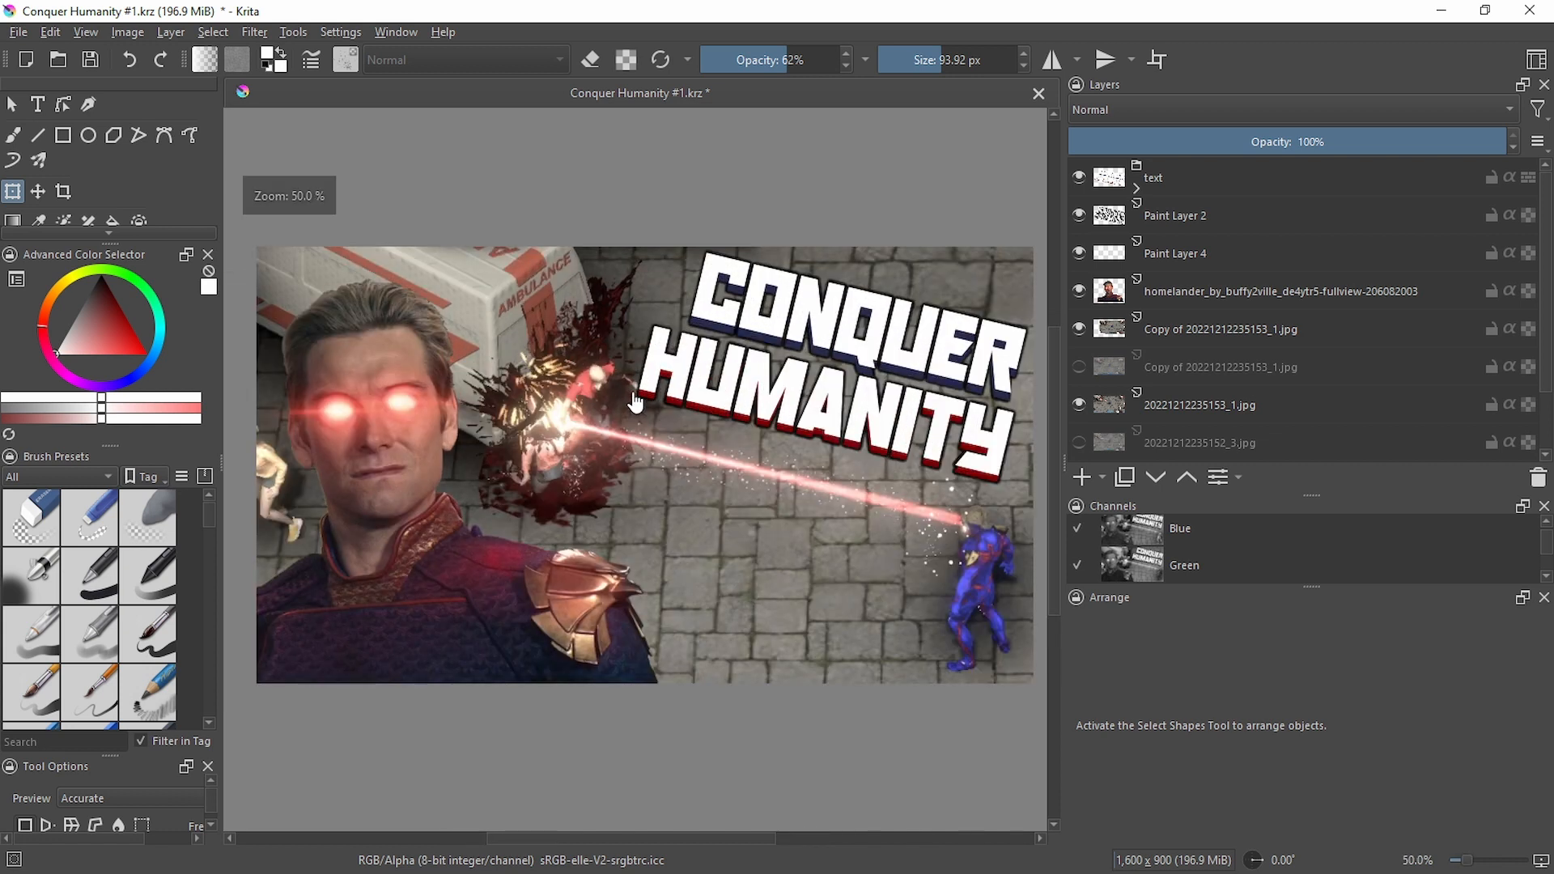
{"action": "scroll", "coordinate": [632, 403], "scroll_direction": "up", "scroll_amount": 1}
{"action": "scroll", "coordinate": [623, 404], "scroll_direction": "down", "scroll_amount": 1}
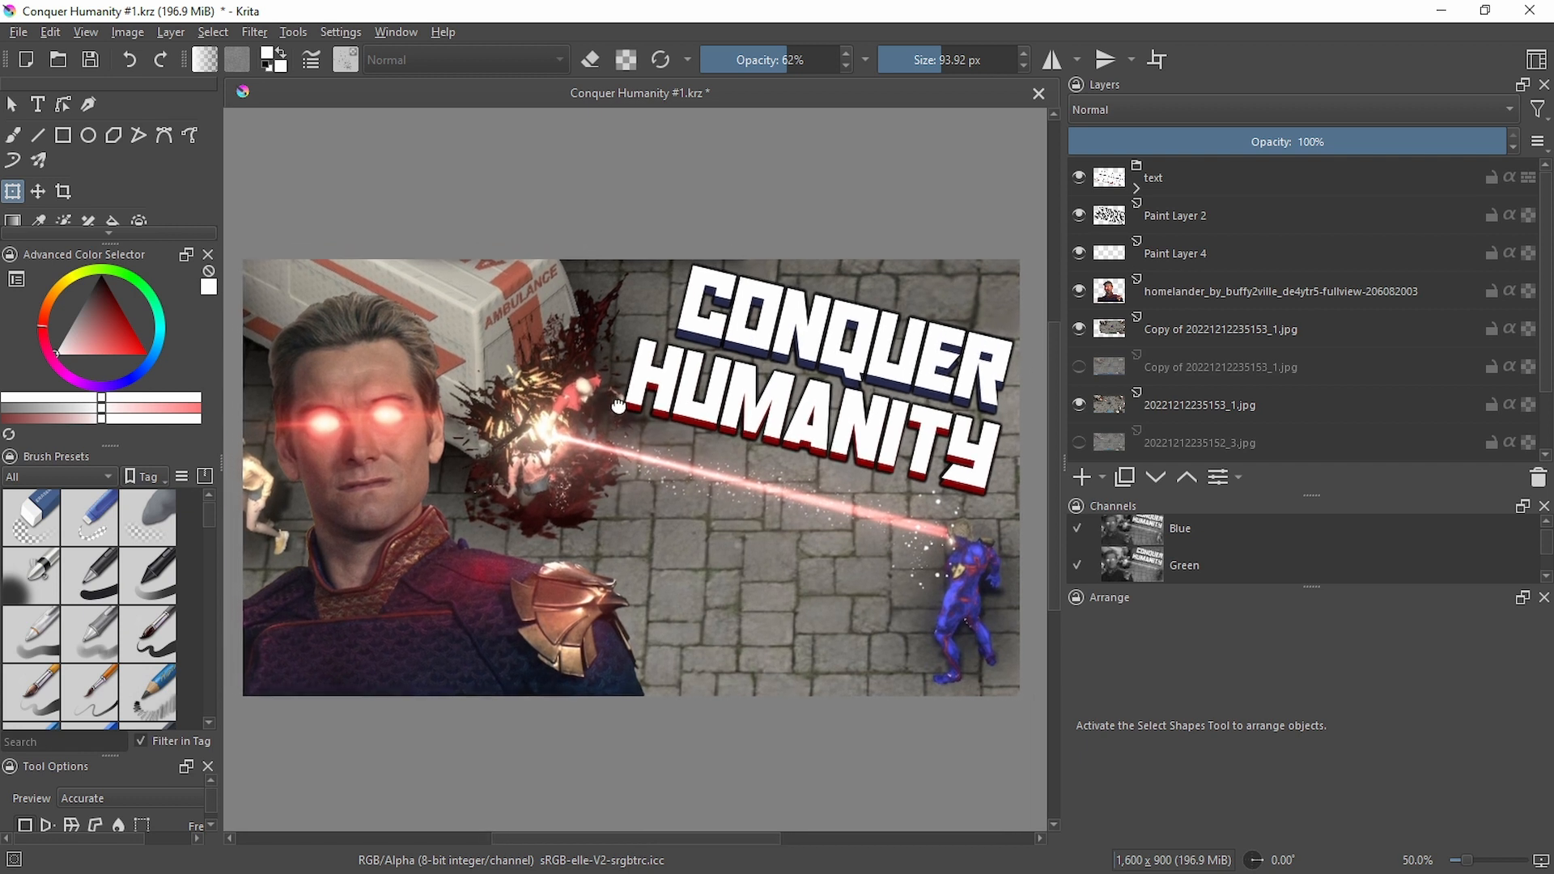
{"action": "scroll", "coordinate": [622, 413], "scroll_direction": "up", "scroll_amount": 1}
{"action": "scroll", "coordinate": [623, 415], "scroll_direction": "down", "scroll_amount": 1}
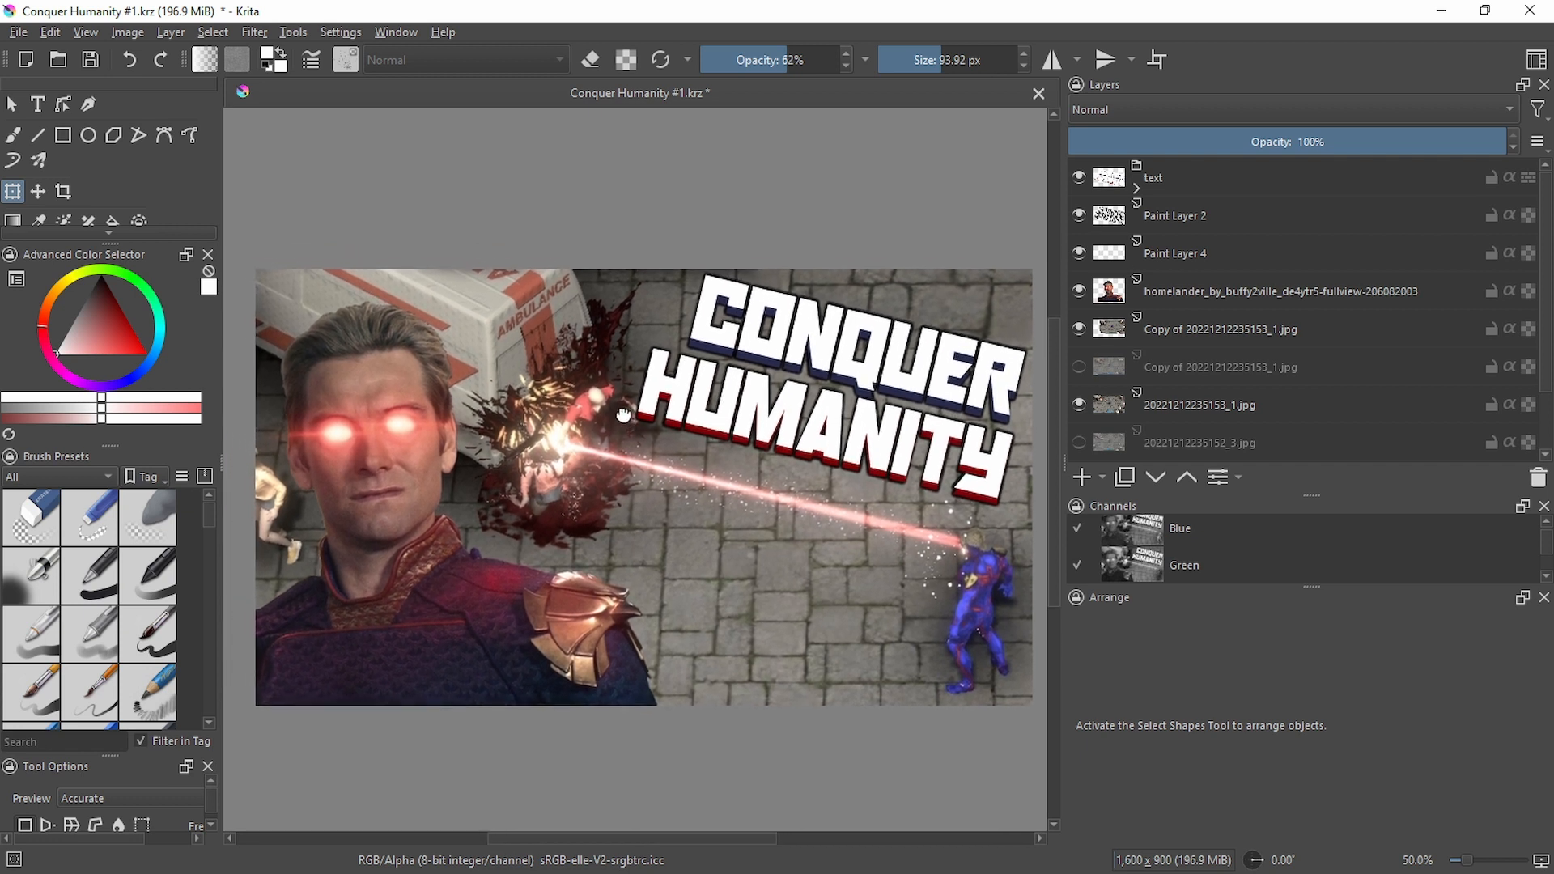
{"action": "scroll", "coordinate": [623, 415], "scroll_direction": "up", "scroll_amount": 1}
{"action": "scroll", "coordinate": [617, 416], "scroll_direction": "down", "scroll_amount": 1}
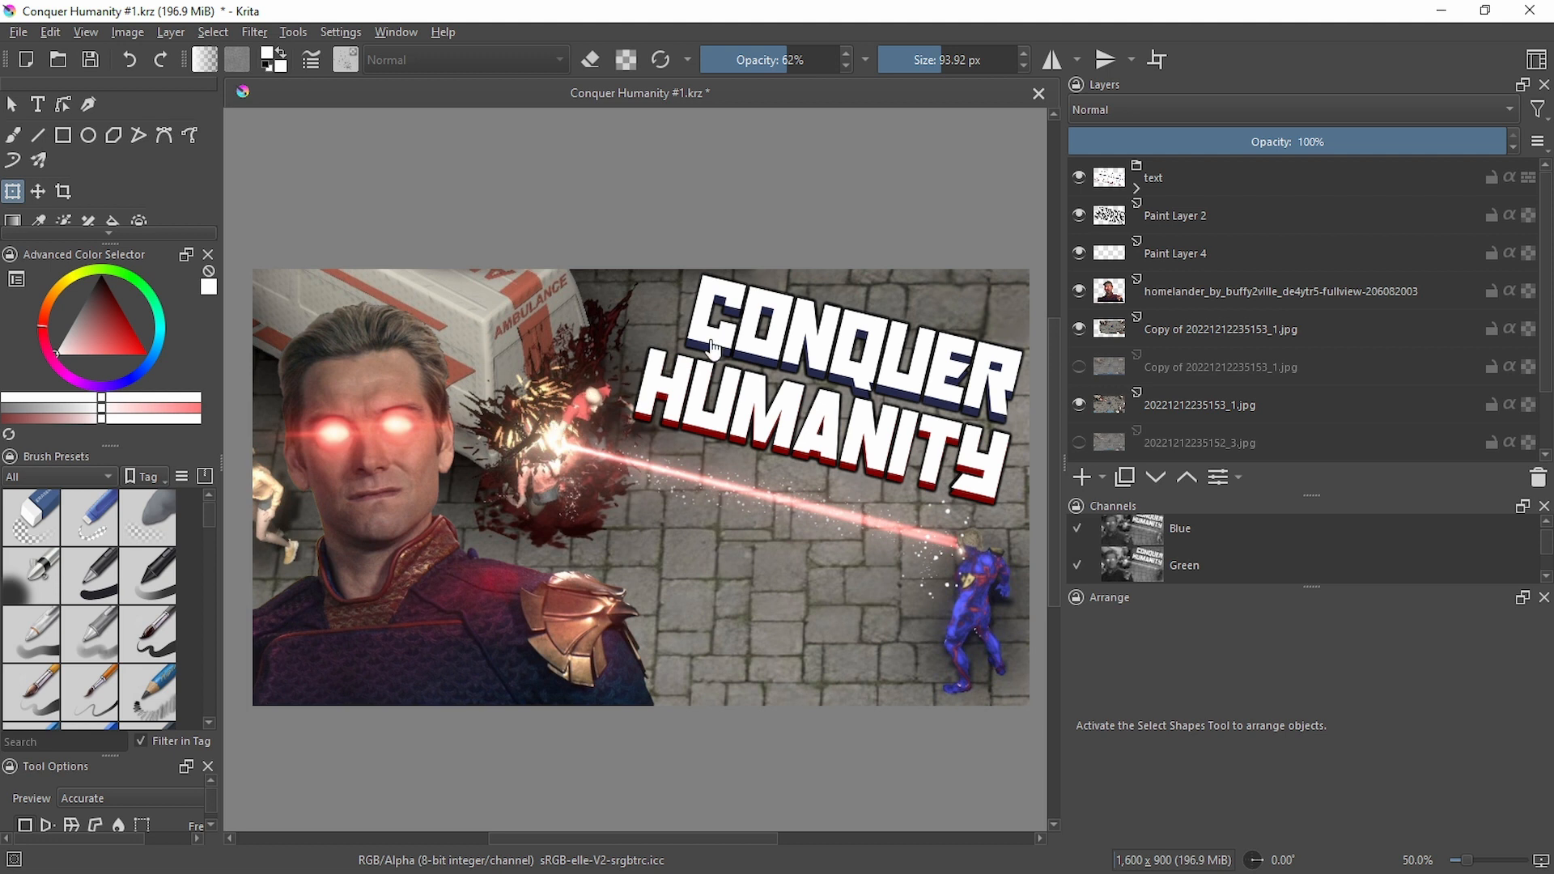
{"action": "scroll", "coordinate": [729, 340], "scroll_direction": "down", "scroll_amount": 1}
{"action": "left_click_drag", "start_coordinate": [745, 318], "coordinate": [747, 320]}
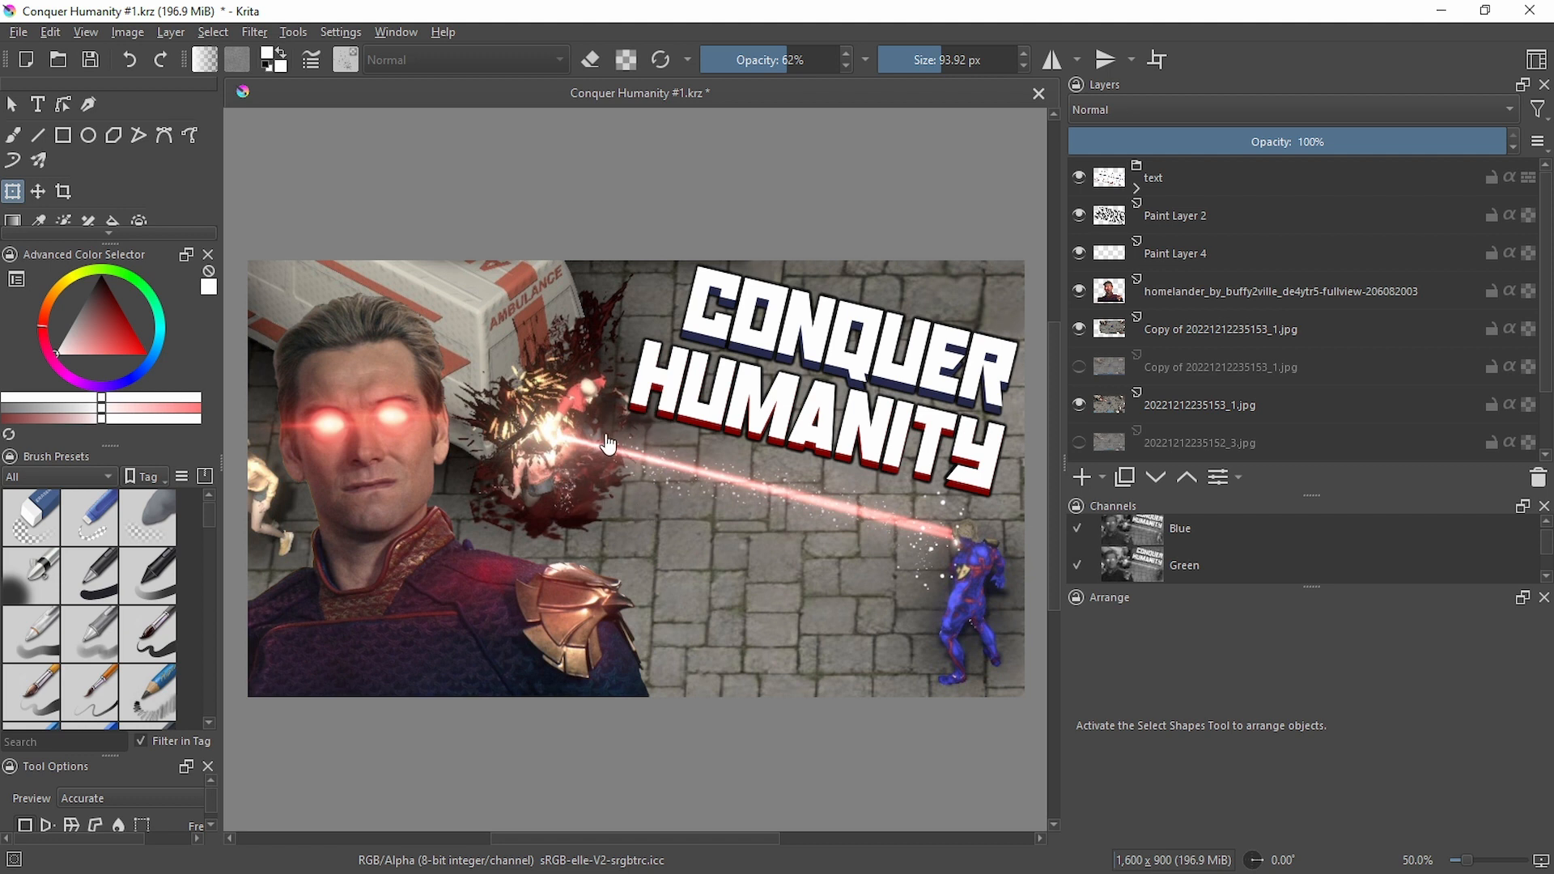
{"action": "left_click_drag", "start_coordinate": [605, 439], "coordinate": [600, 432]}
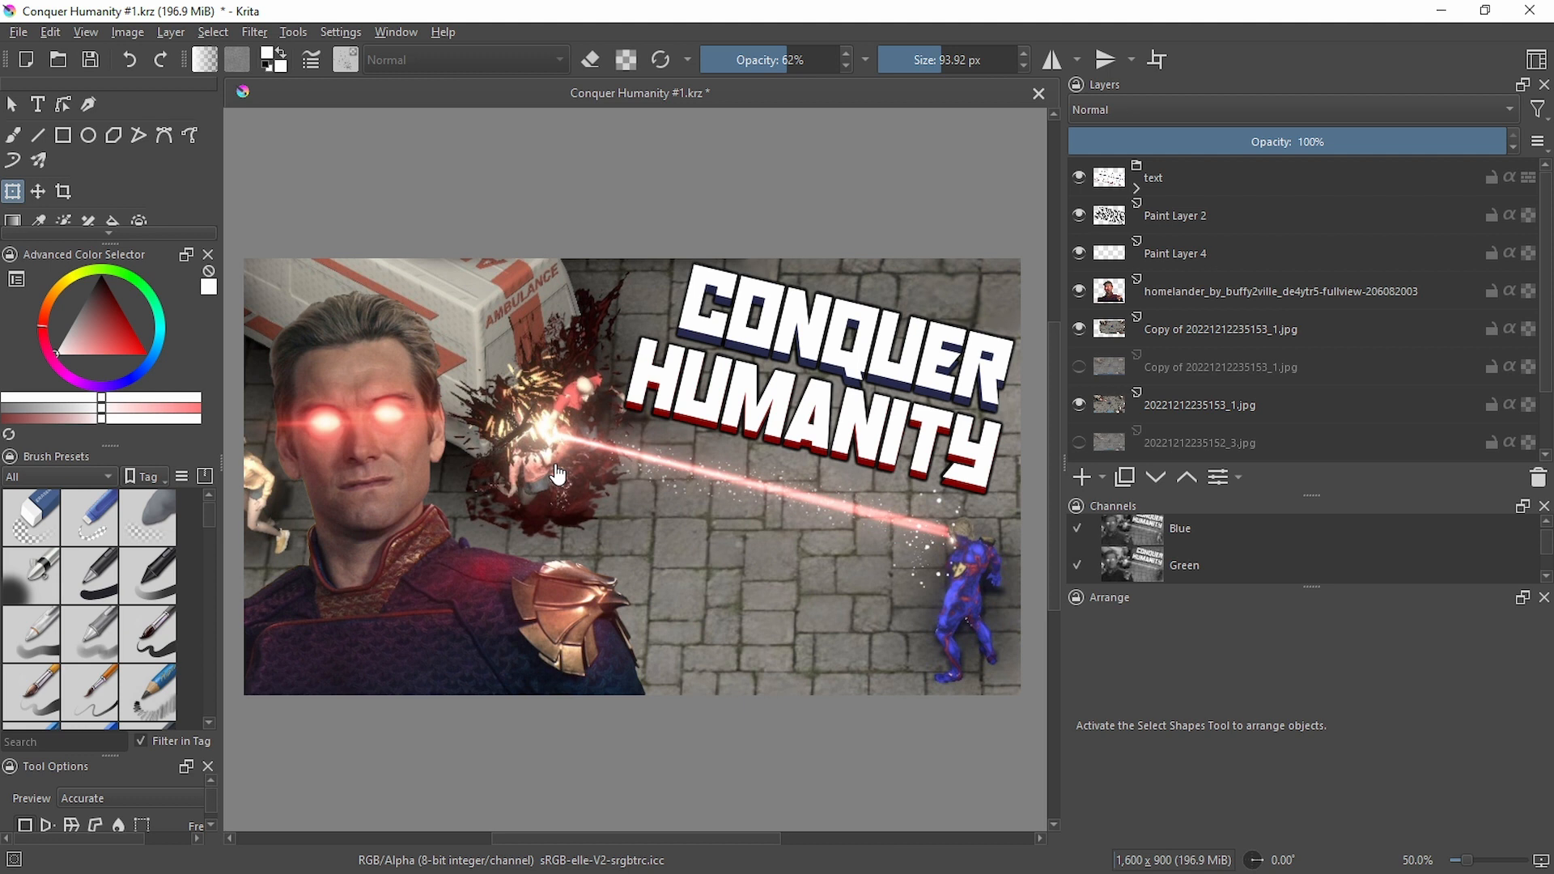
{"action": "left_click_drag", "start_coordinate": [558, 474], "coordinate": [569, 476]}
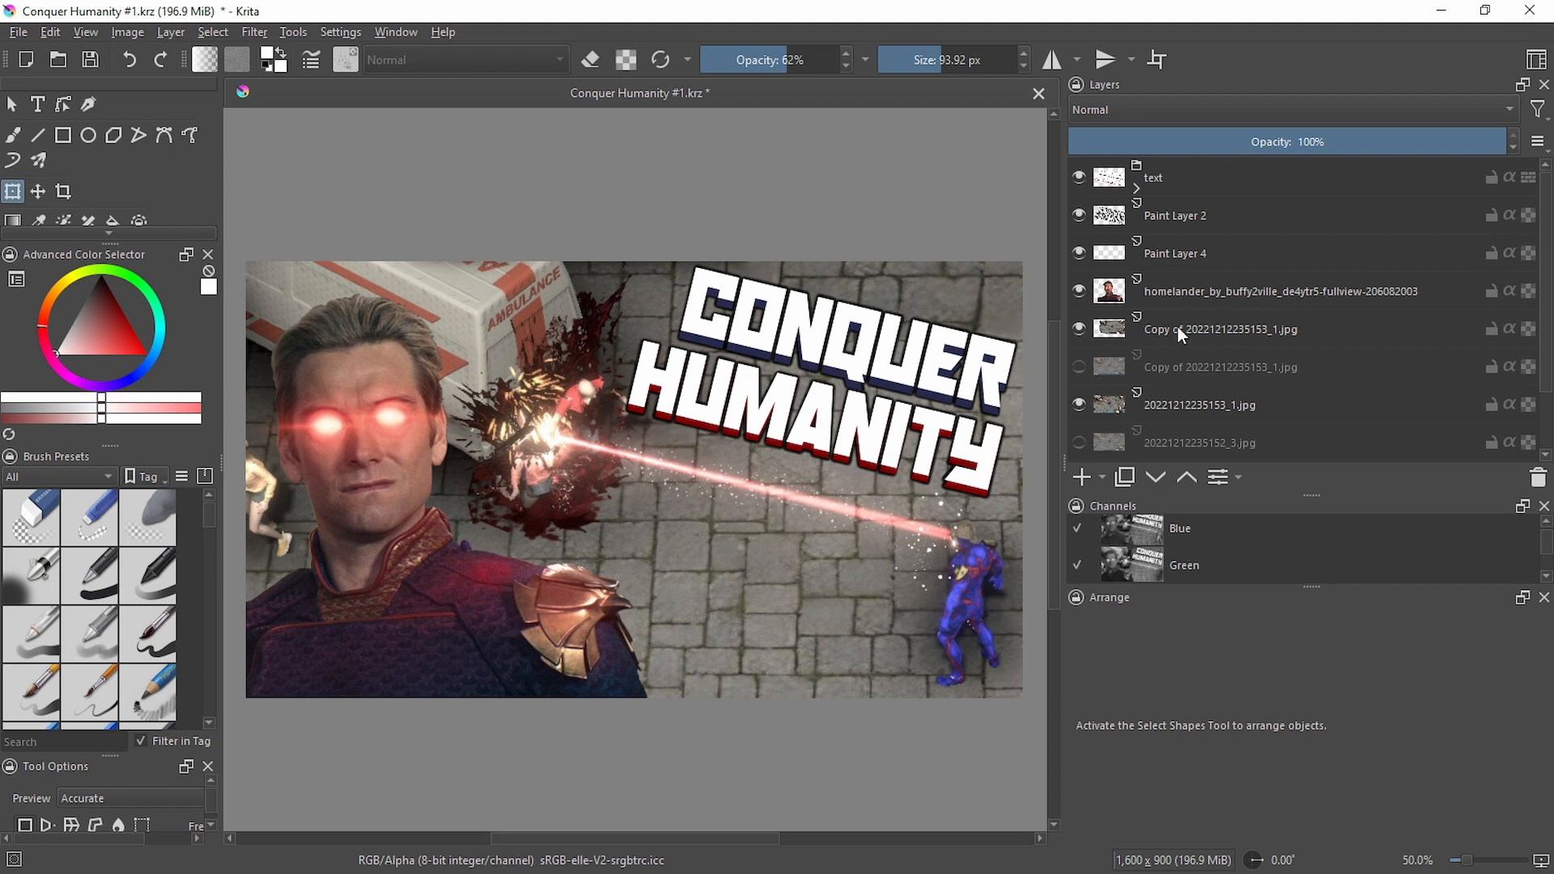
{"action": "left_click", "coordinate": [1083, 327]}
{"action": "left_click", "coordinate": [1082, 327]}
{"action": "left_click", "coordinate": [1078, 404]}
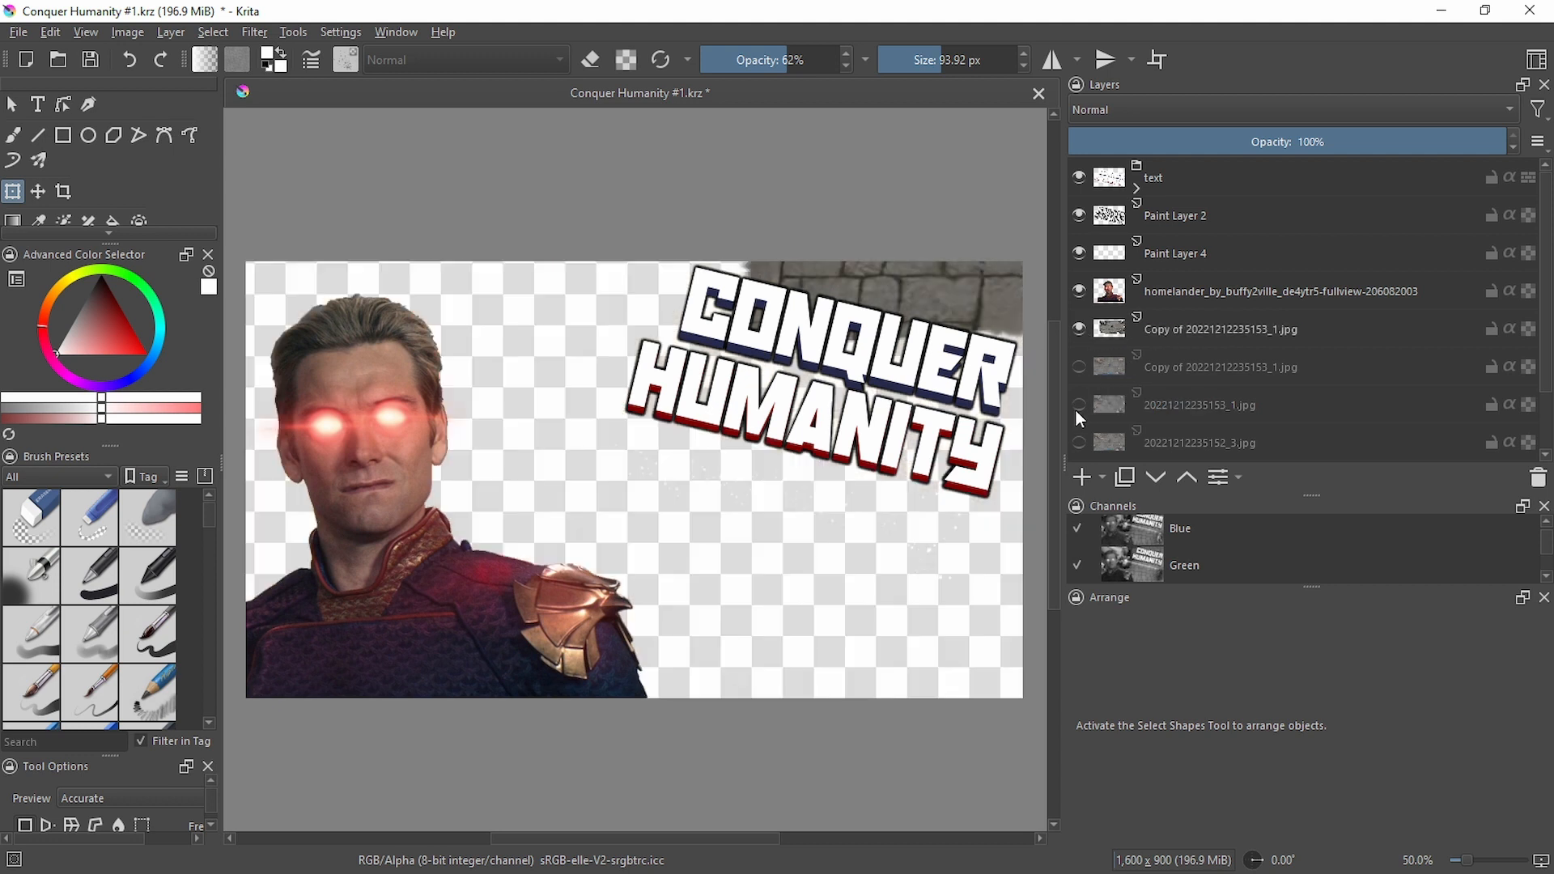
{"action": "left_click", "coordinate": [1078, 405]}
{"action": "left_click", "coordinate": [1080, 405]}
{"action": "left_click", "coordinate": [1080, 405]}
{"action": "left_click", "coordinate": [1171, 405]}
{"action": "left_click_drag", "start_coordinate": [1170, 405], "coordinate": [1174, 364]}
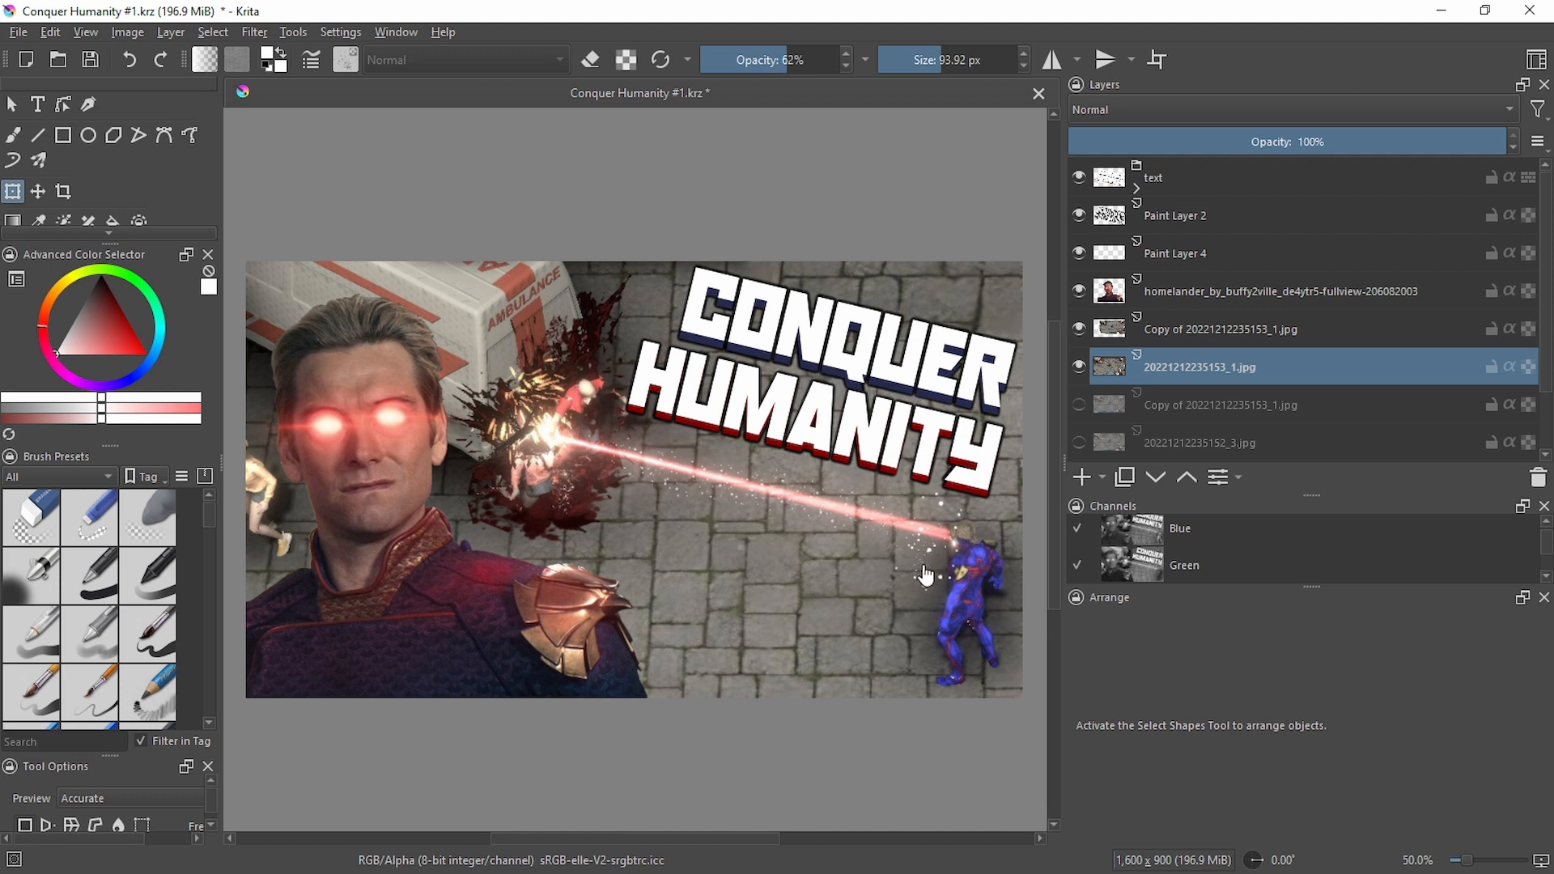
{"action": "scroll", "coordinate": [839, 534], "scroll_direction": "down", "scroll_amount": 1}
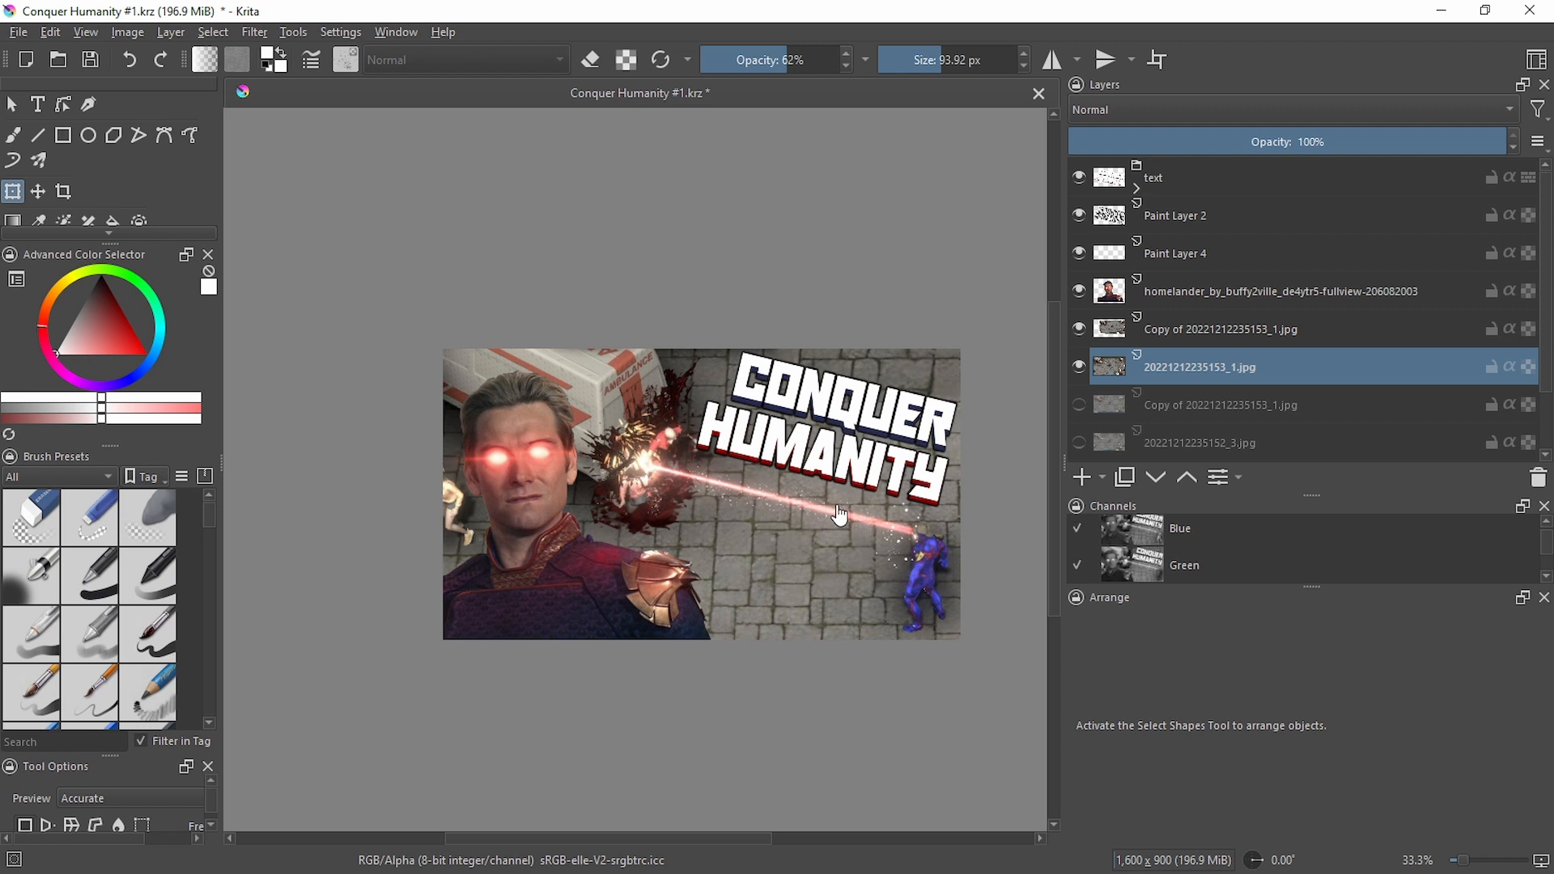
Go through the layer stack from Paint Layer 4 down to the background images, selecting the individual layers
{"action": "left_click", "coordinate": [1185, 253]}
{"action": "left_click", "coordinate": [1125, 216]}
{"action": "left_click", "coordinate": [1172, 261]}
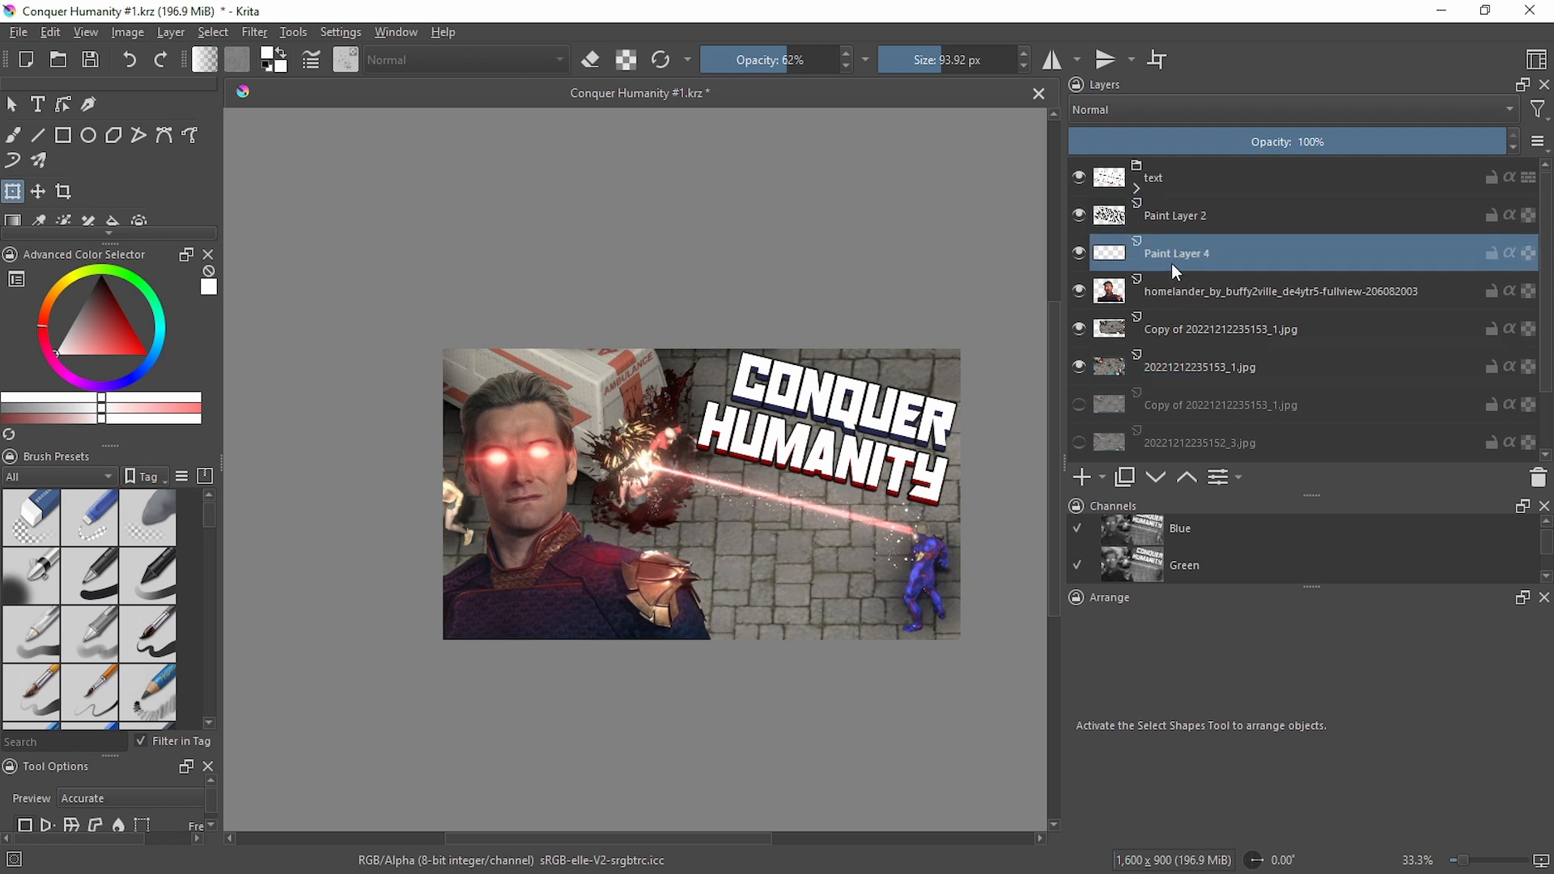
{"action": "left_click", "coordinate": [1172, 291]}
{"action": "left_click", "coordinate": [1176, 330]}
{"action": "left_click", "coordinate": [1172, 373]}
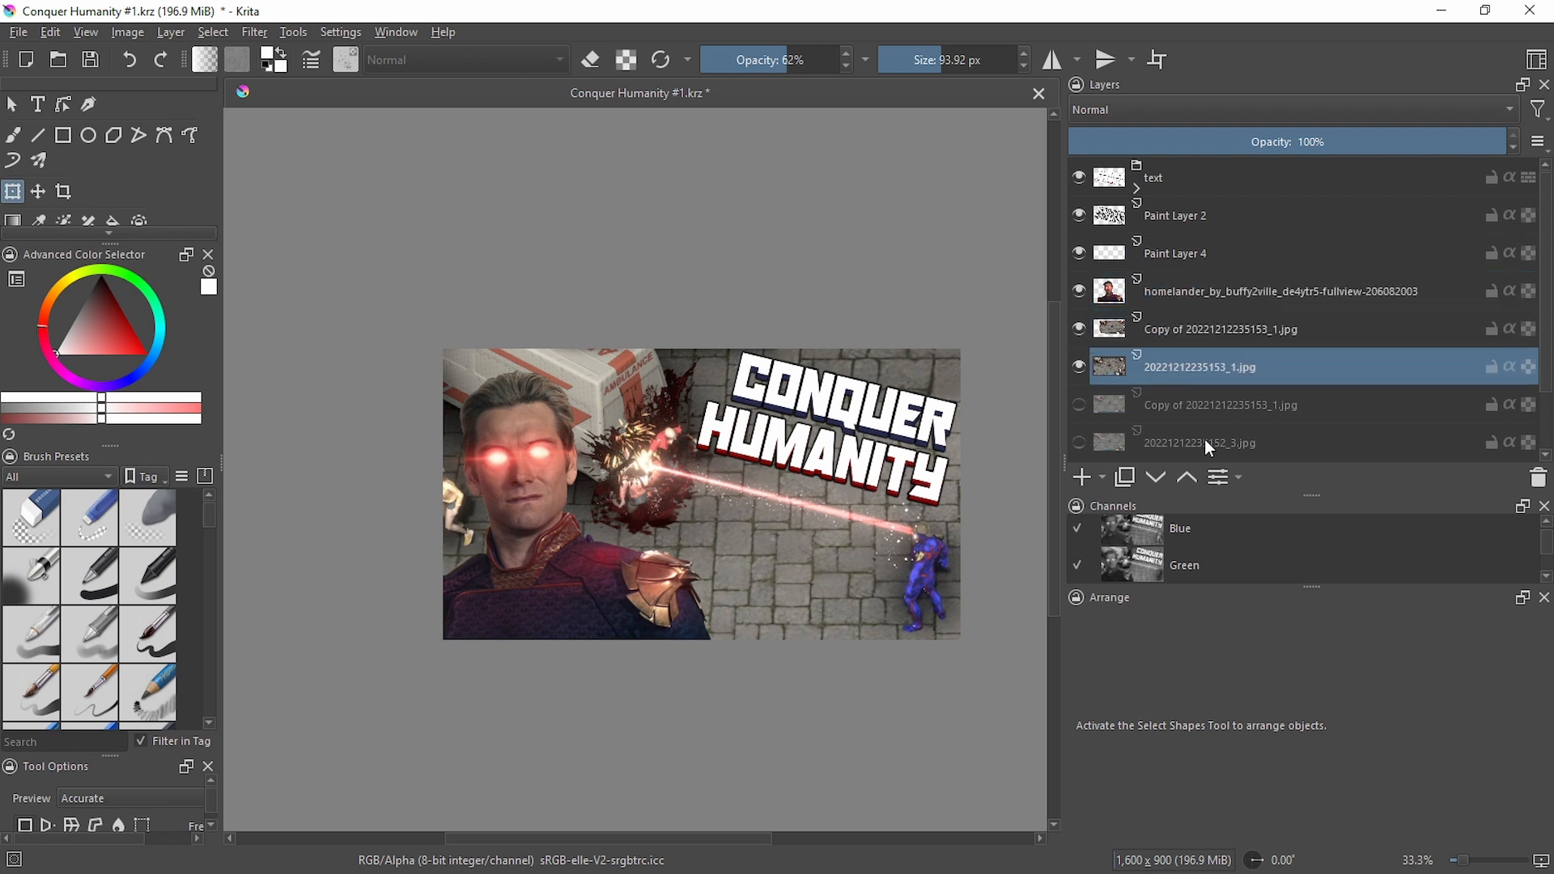
{"action": "scroll", "coordinate": [1206, 437], "scroll_direction": "down", "scroll_amount": 2}
{"action": "scroll", "coordinate": [1212, 425], "scroll_direction": "up", "scroll_amount": 2}
{"action": "mouse_move", "coordinate": [1169, 393]}
{"action": "left_click", "coordinate": [1177, 326]}
{"action": "left_click", "coordinate": [1185, 365]}
{"action": "left_click", "coordinate": [1186, 328]}
Enlarge the Homelander layer slightly with the Transform tool, extending it upward and toward the title
{"action": "left_click", "coordinate": [1182, 291]}
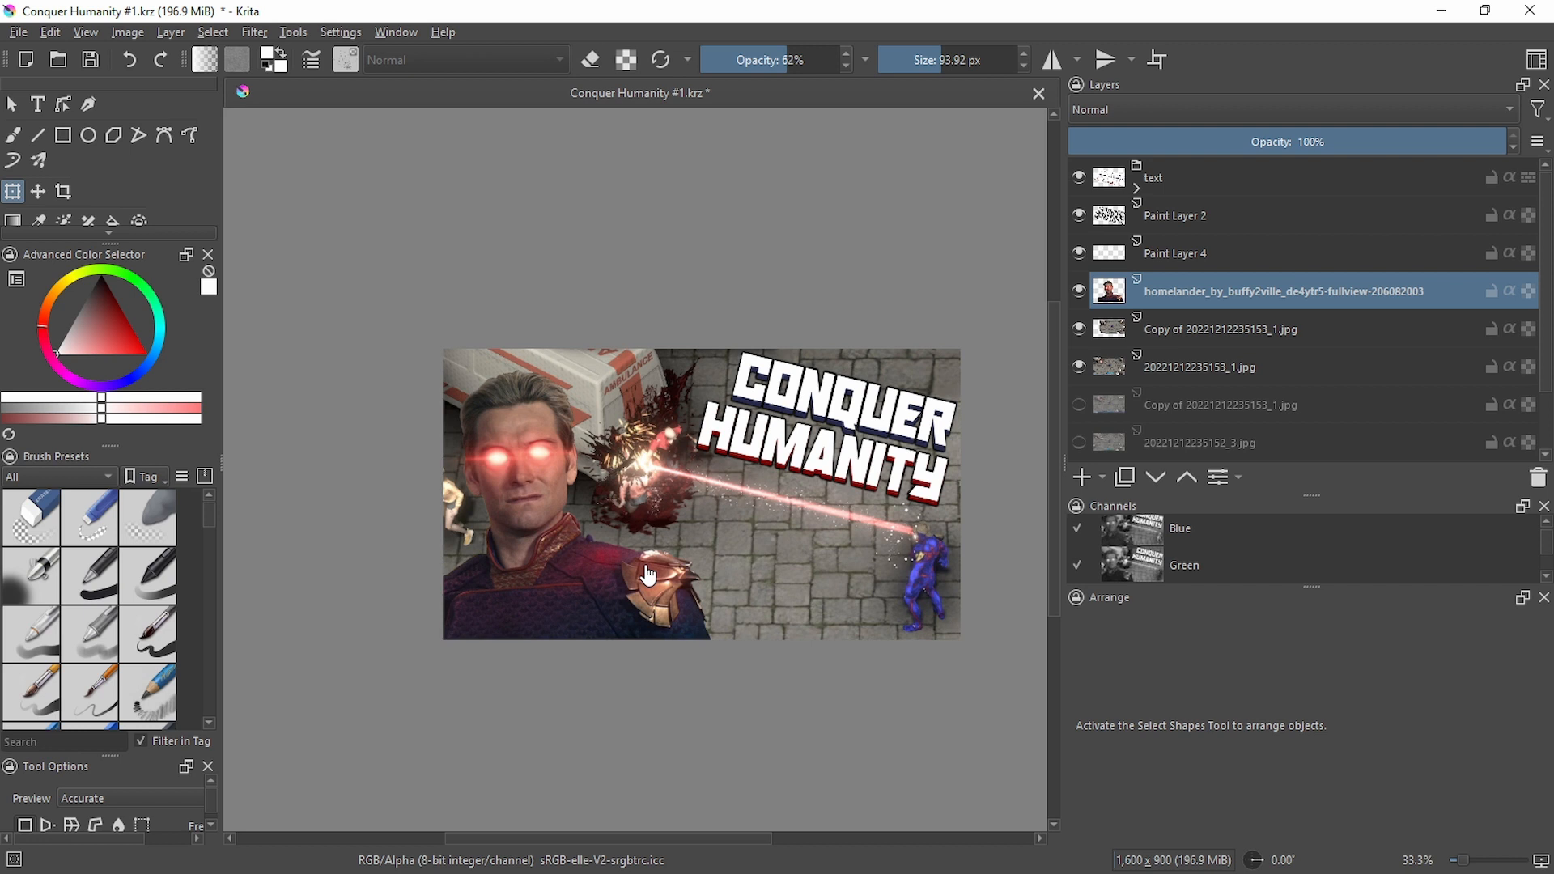
{"action": "left_click_drag", "start_coordinate": [719, 418], "coordinate": [662, 412]}
{"action": "scroll", "coordinate": [632, 421], "scroll_direction": "up", "scroll_amount": 1}
{"action": "scroll", "coordinate": [631, 469], "scroll_direction": "down", "scroll_amount": 1}
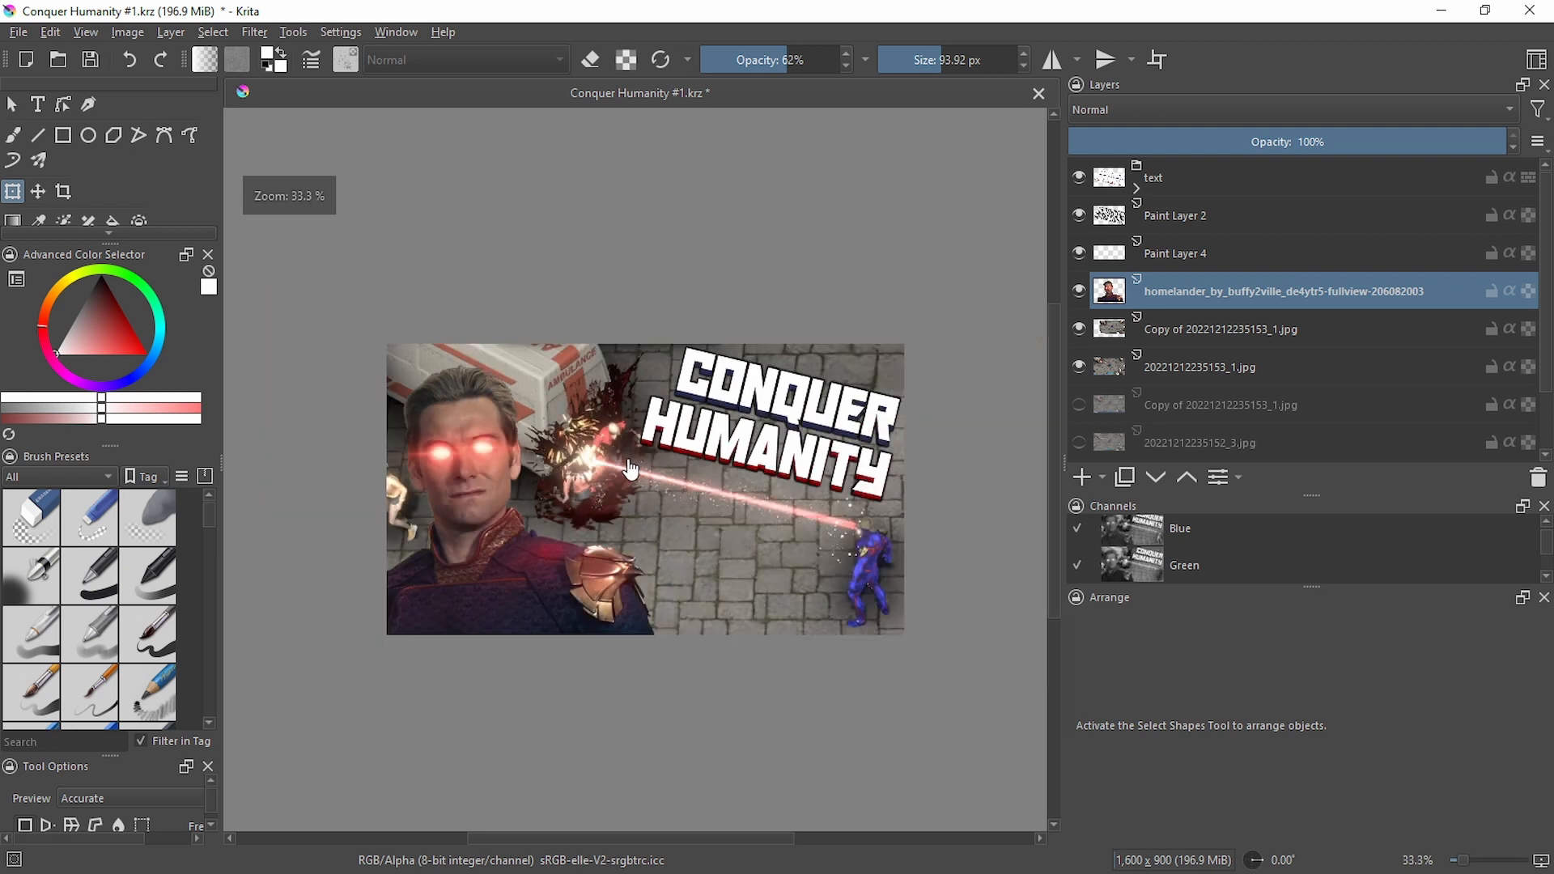
{"action": "mouse_move", "coordinate": [639, 474]}
{"action": "left_mouse_down"}
{"action": "mouse_move", "coordinate": [616, 464]}
{"action": "mouse_move", "coordinate": [638, 452]}
{"action": "left_mouse_up"}
{"action": "scroll", "coordinate": [616, 464], "scroll_direction": "up", "scroll_amount": 1}
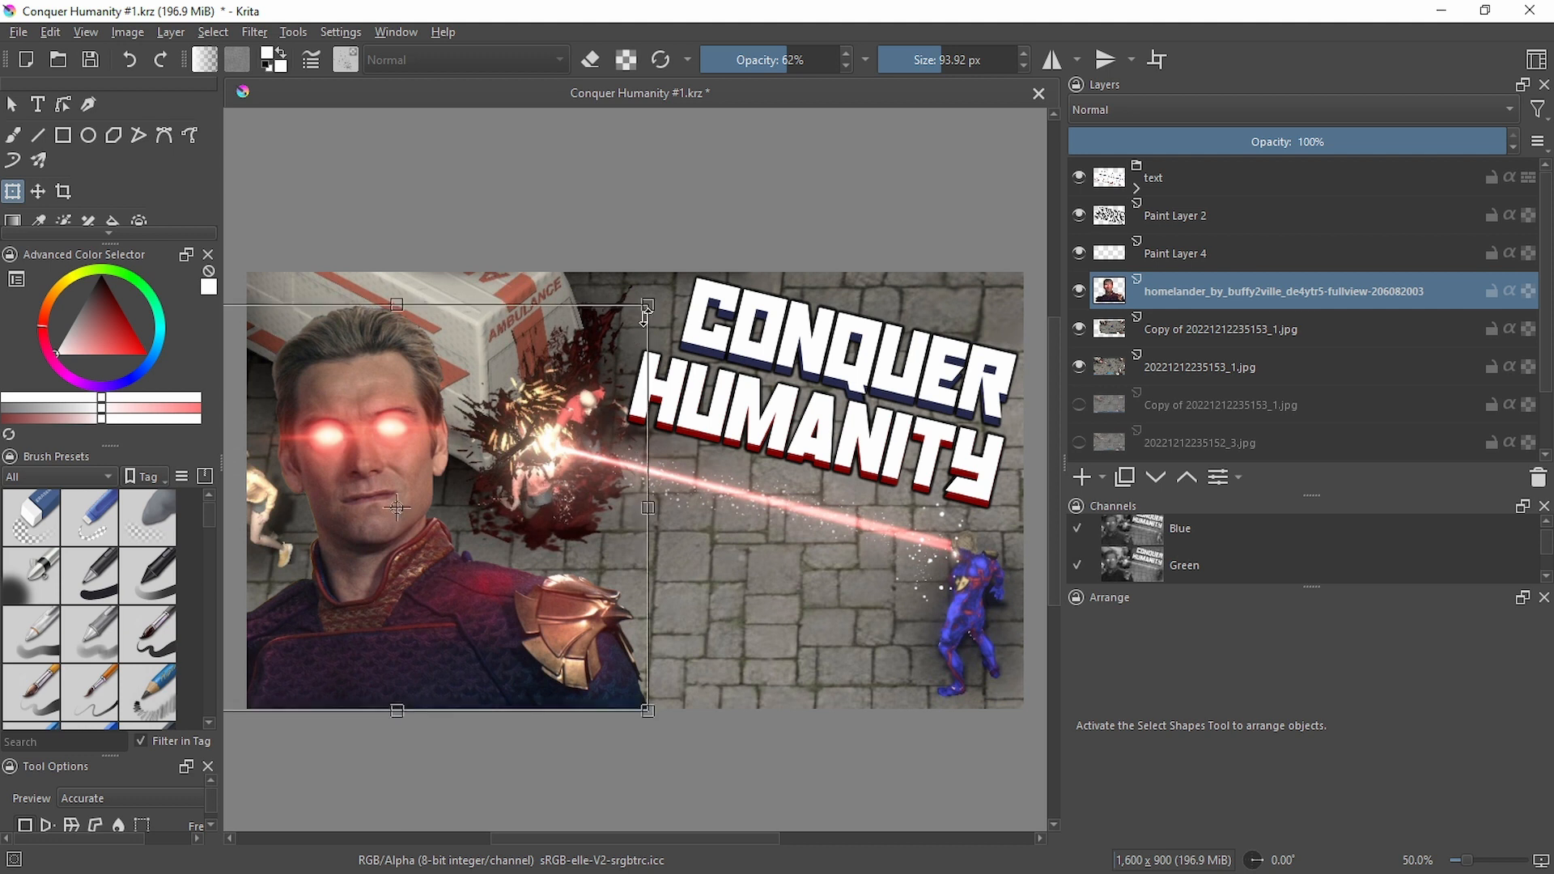
{"action": "left_click_drag", "start_coordinate": [655, 308], "coordinate": [677, 290]}
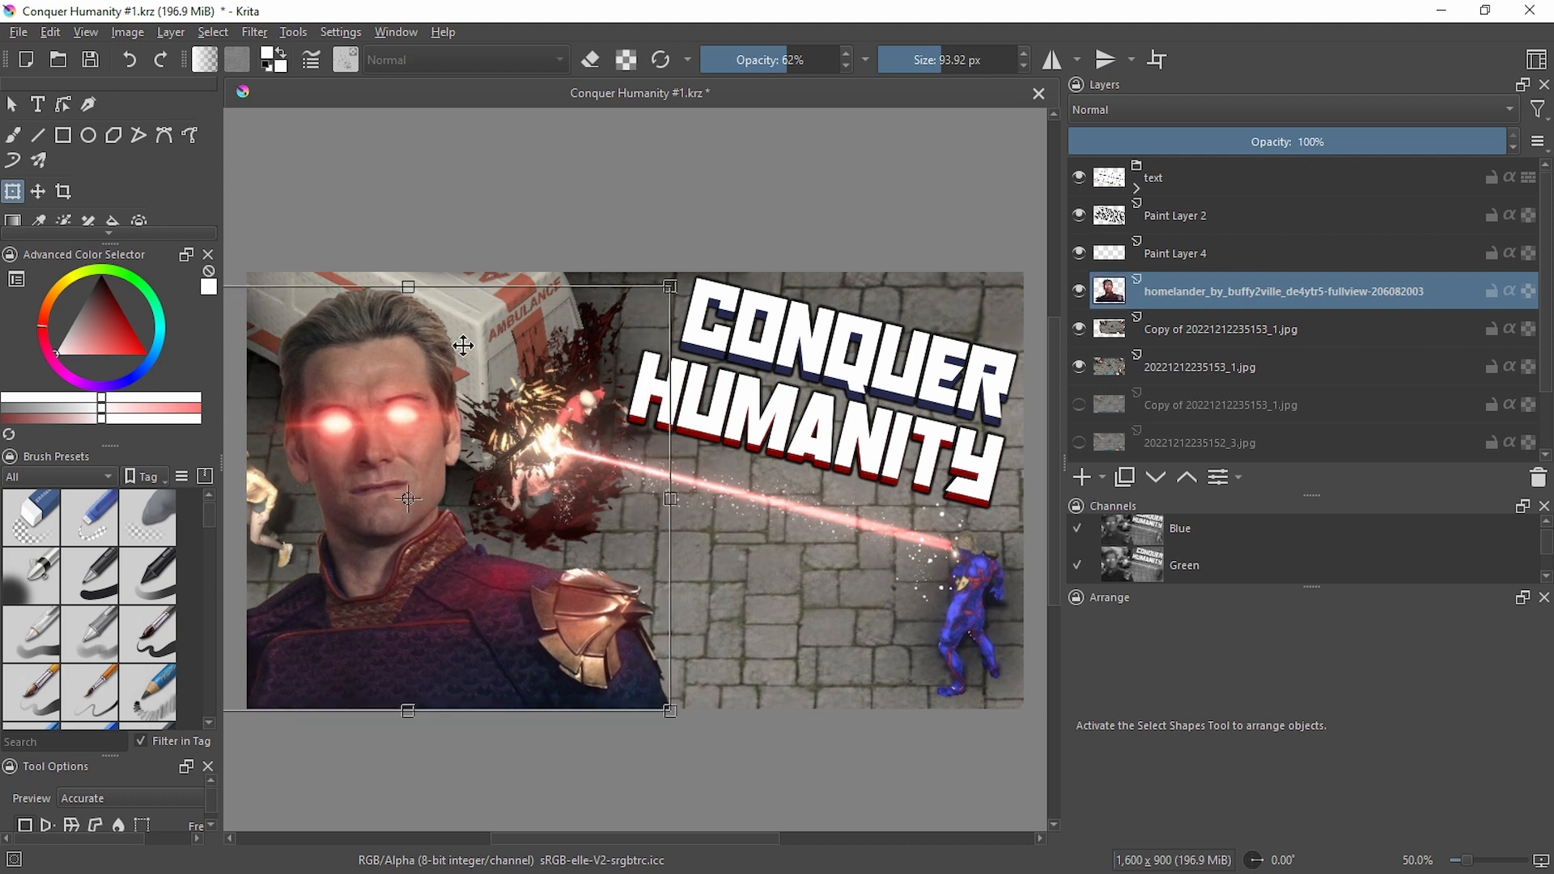
{"action": "mouse_move", "coordinate": [333, 338]}
{"action": "left_mouse_down"}
{"action": "mouse_move", "coordinate": [390, 357]}
{"action": "mouse_move", "coordinate": [336, 320]}
{"action": "left_mouse_up"}
{"action": "scroll", "coordinate": [389, 358], "scroll_direction": "down", "scroll_amount": 1}
{"action": "scroll", "coordinate": [336, 324], "scroll_direction": "up", "scroll_amount": 1}
{"action": "left_click_drag", "start_coordinate": [811, 477], "coordinate": [618, 400]}
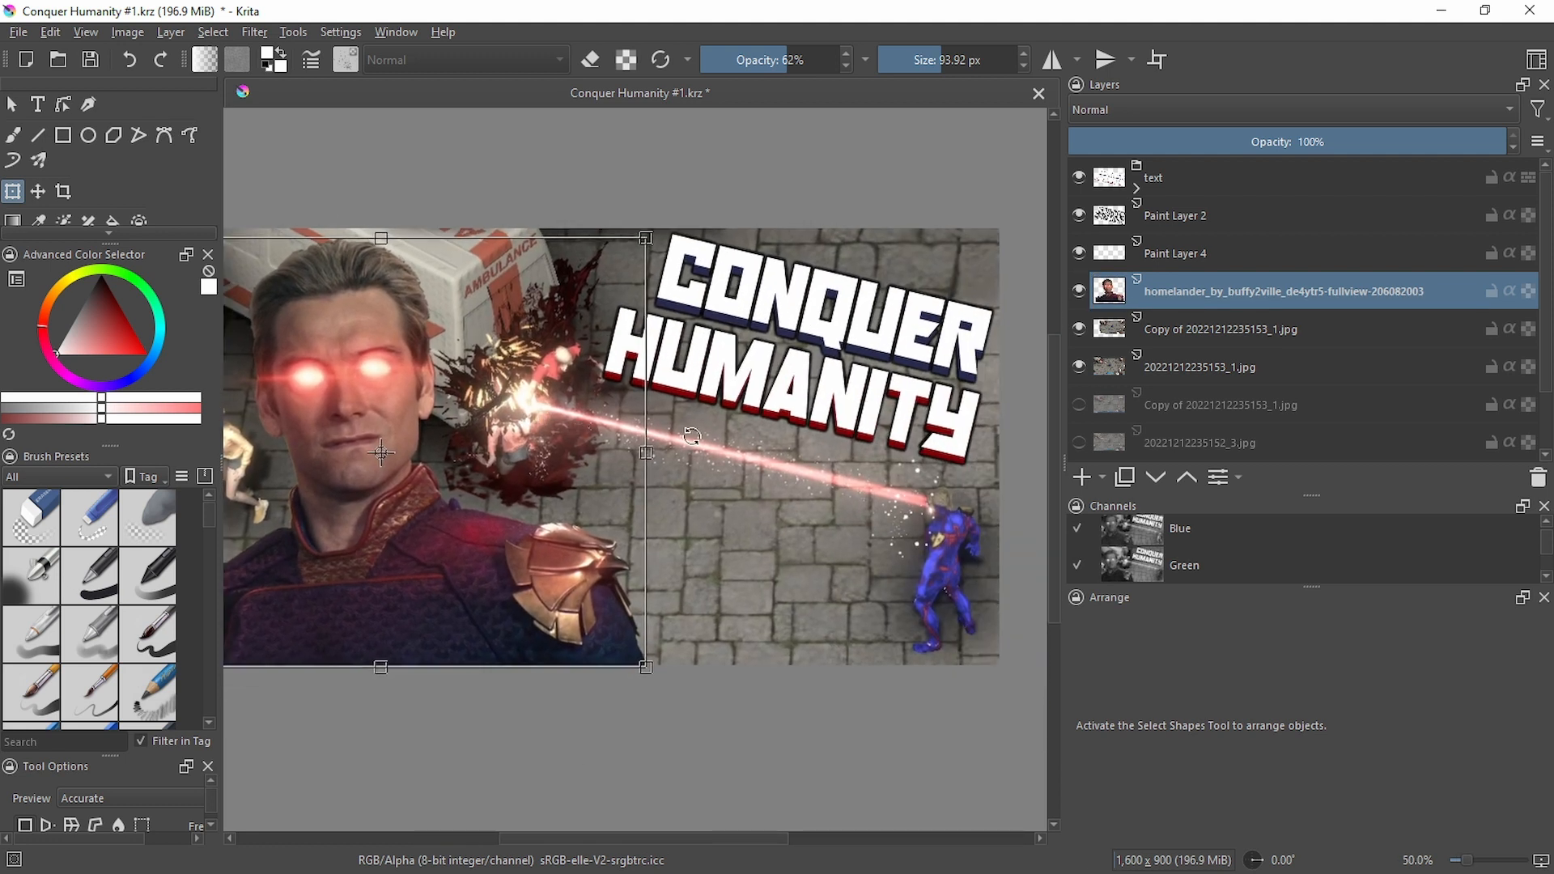
{"action": "scroll", "coordinate": [617, 400], "scroll_direction": "down", "scroll_amount": 1}
Apply the character's transform and check the whole thumbnail at reduced sizes
{"action": "left_click", "coordinate": [12, 103]}
{"action": "scroll", "coordinate": [637, 393], "scroll_direction": "down", "scroll_amount": 2}
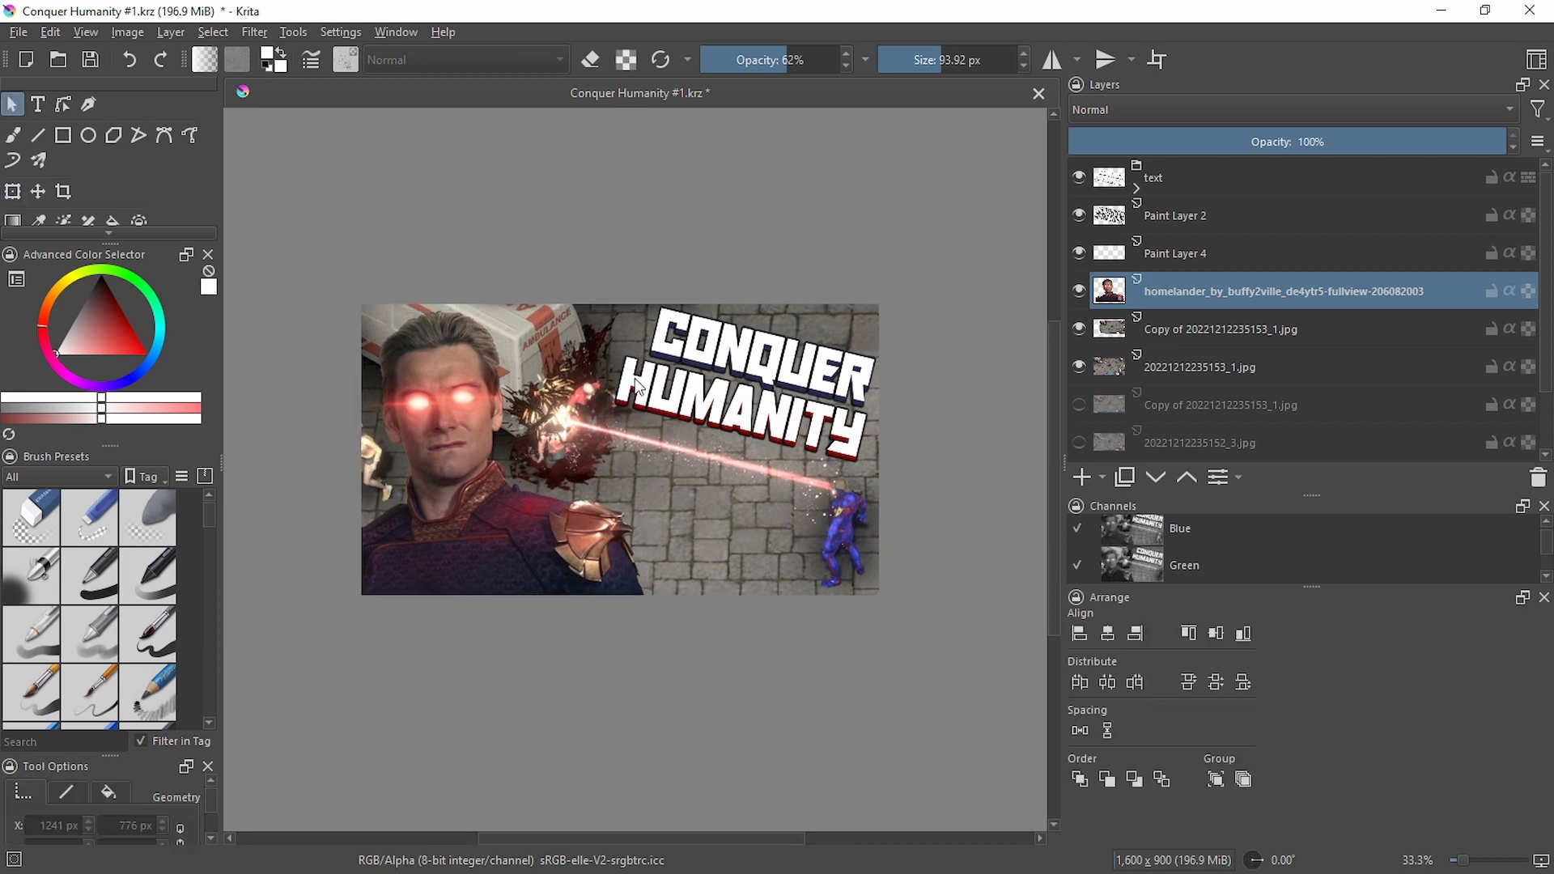
{"action": "scroll", "coordinate": [637, 394], "scroll_direction": "up", "scroll_amount": 1}
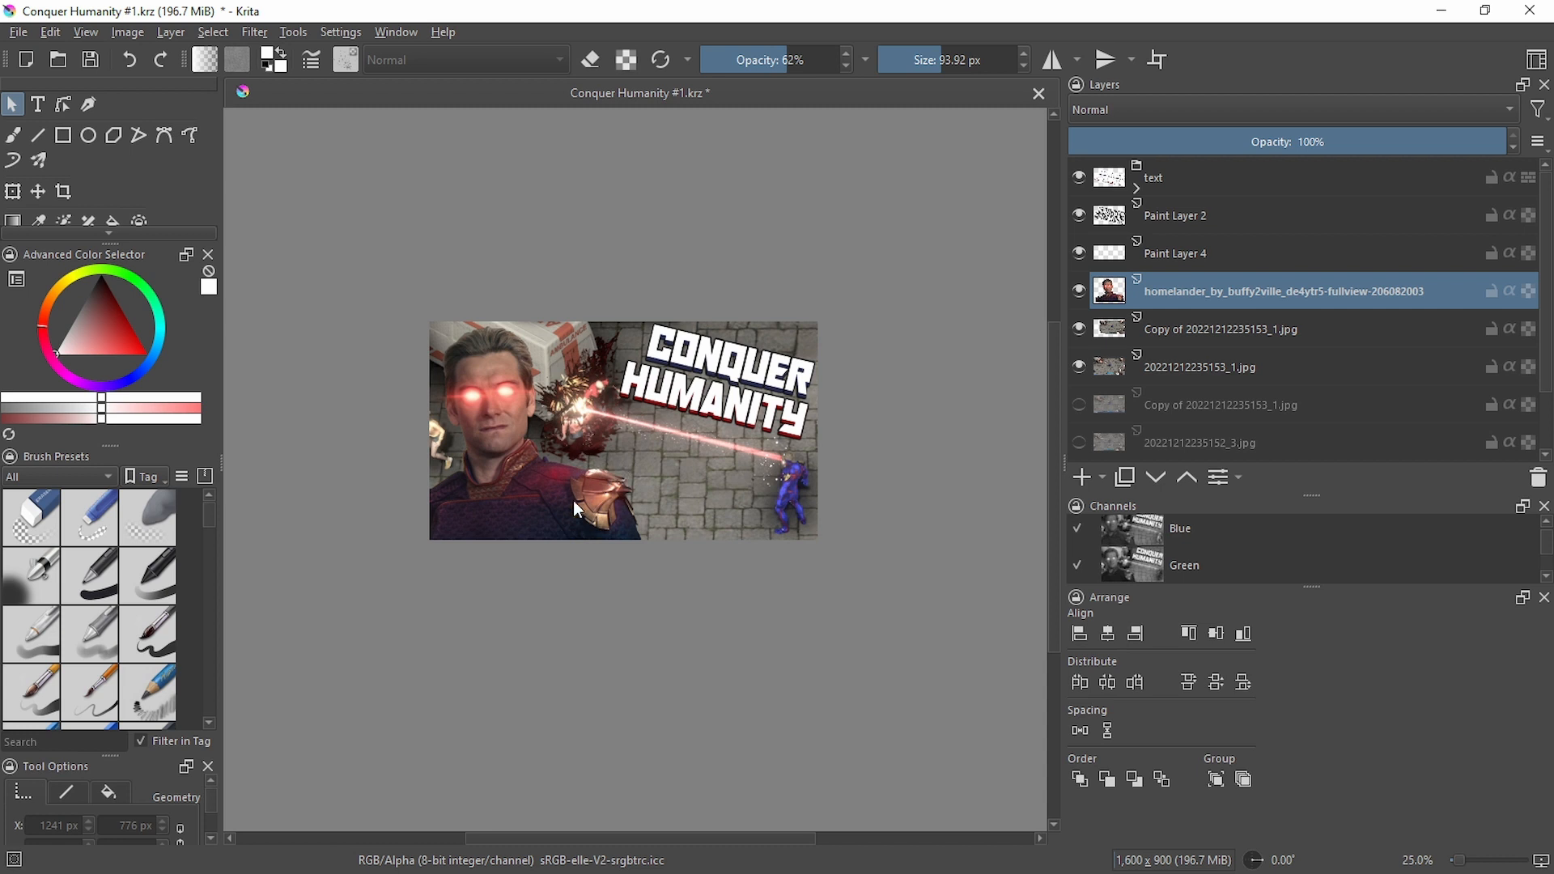
{"action": "scroll", "coordinate": [768, 416], "scroll_direction": "down", "scroll_amount": 2}
{"action": "left_click_drag", "start_coordinate": [843, 504], "coordinate": [832, 545]}
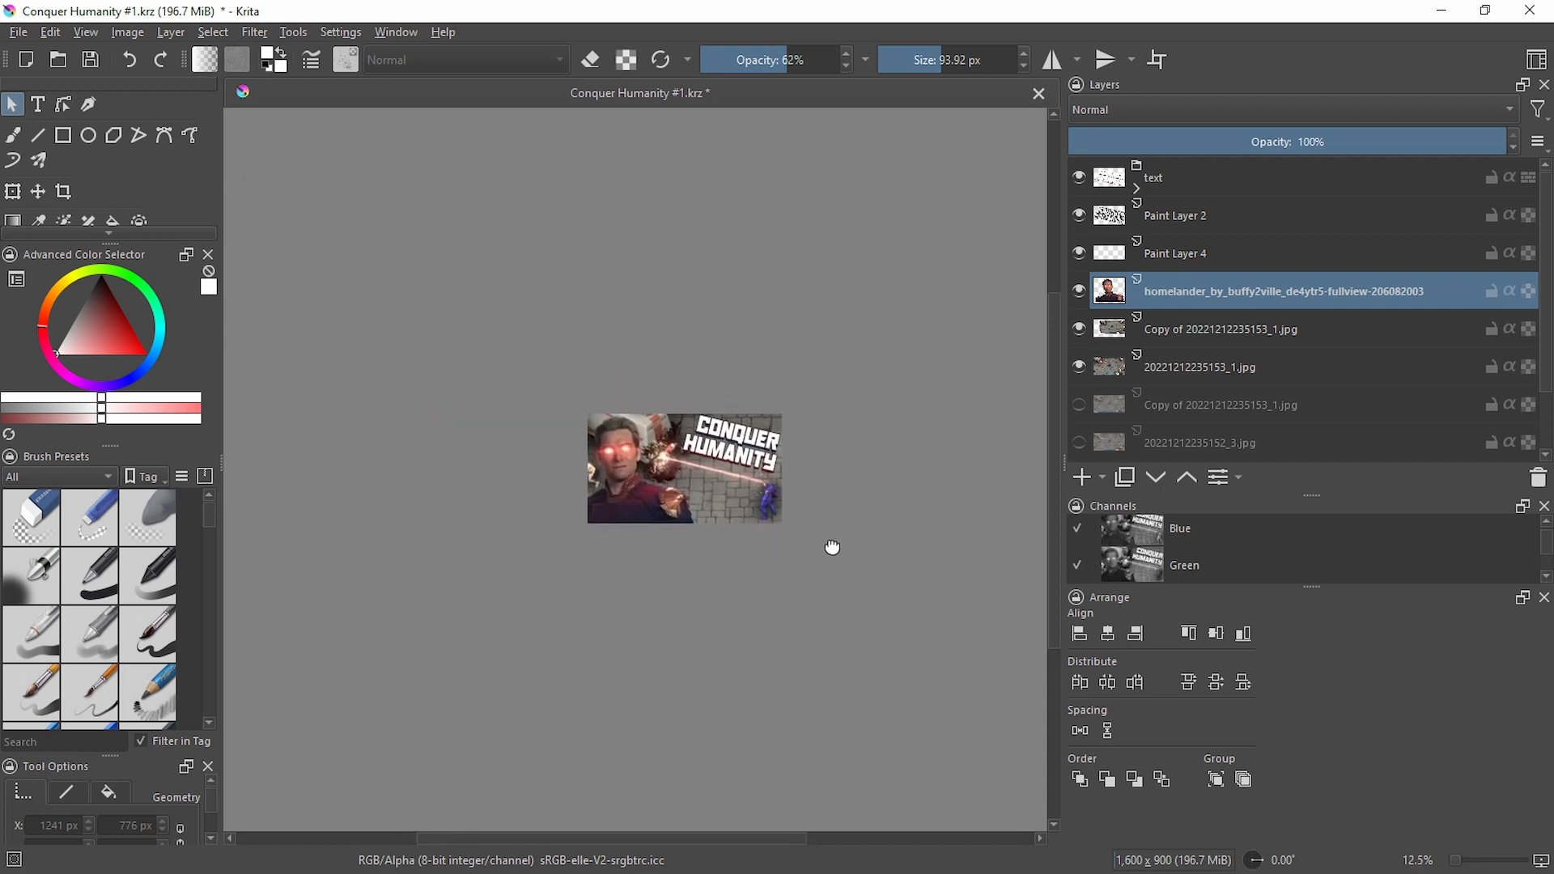
{"action": "scroll", "coordinate": [728, 501], "scroll_direction": "up", "scroll_amount": 3}
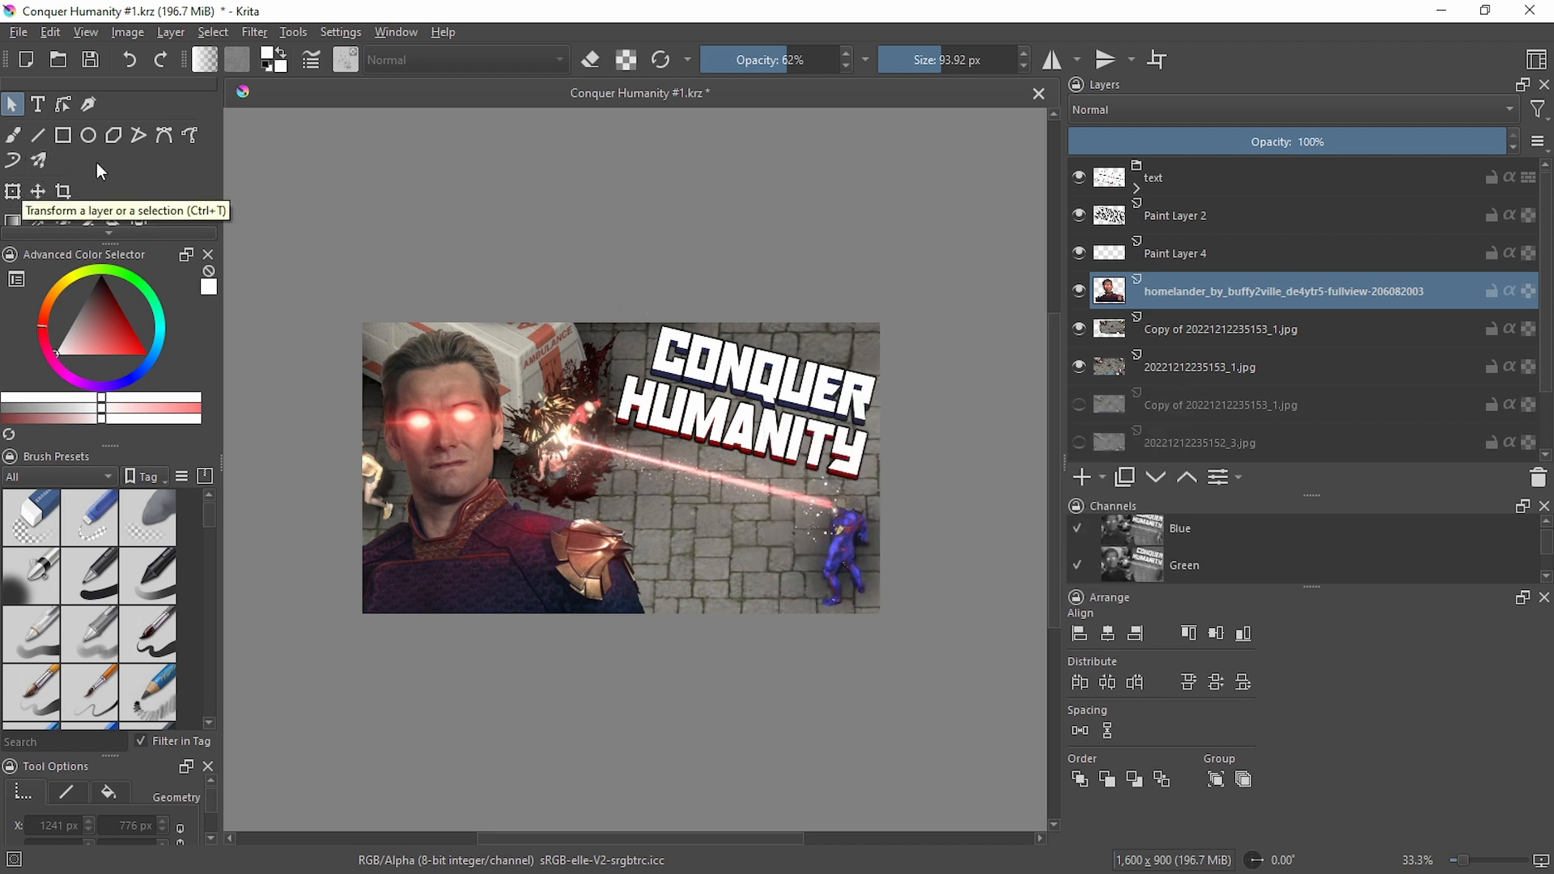
{"action": "right_click", "coordinate": [1223, 337]}
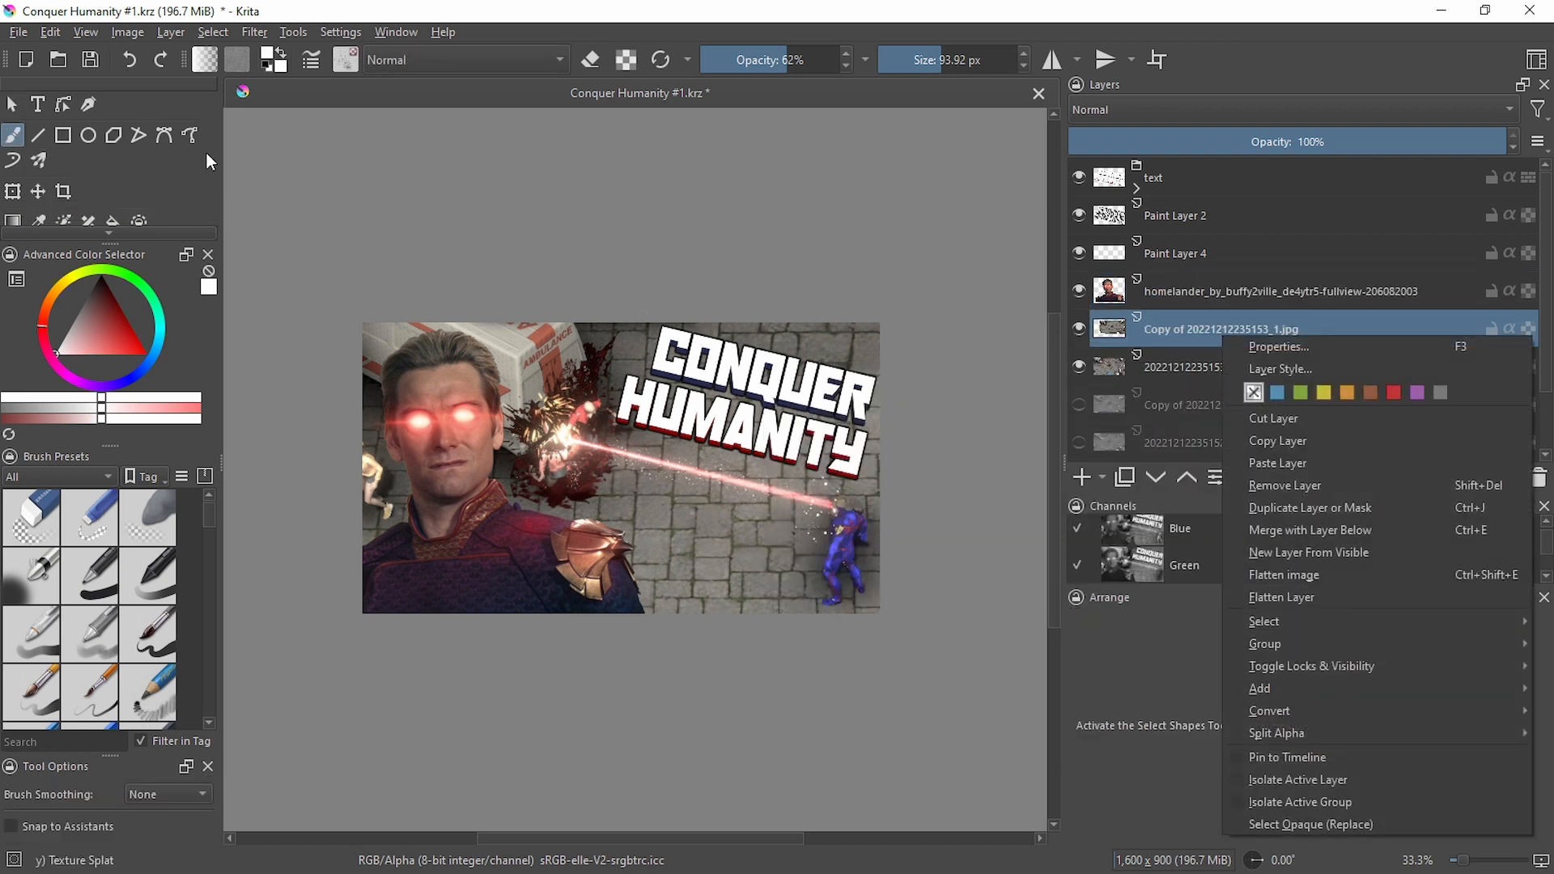
{"action": "left_click", "coordinate": [16, 189]}
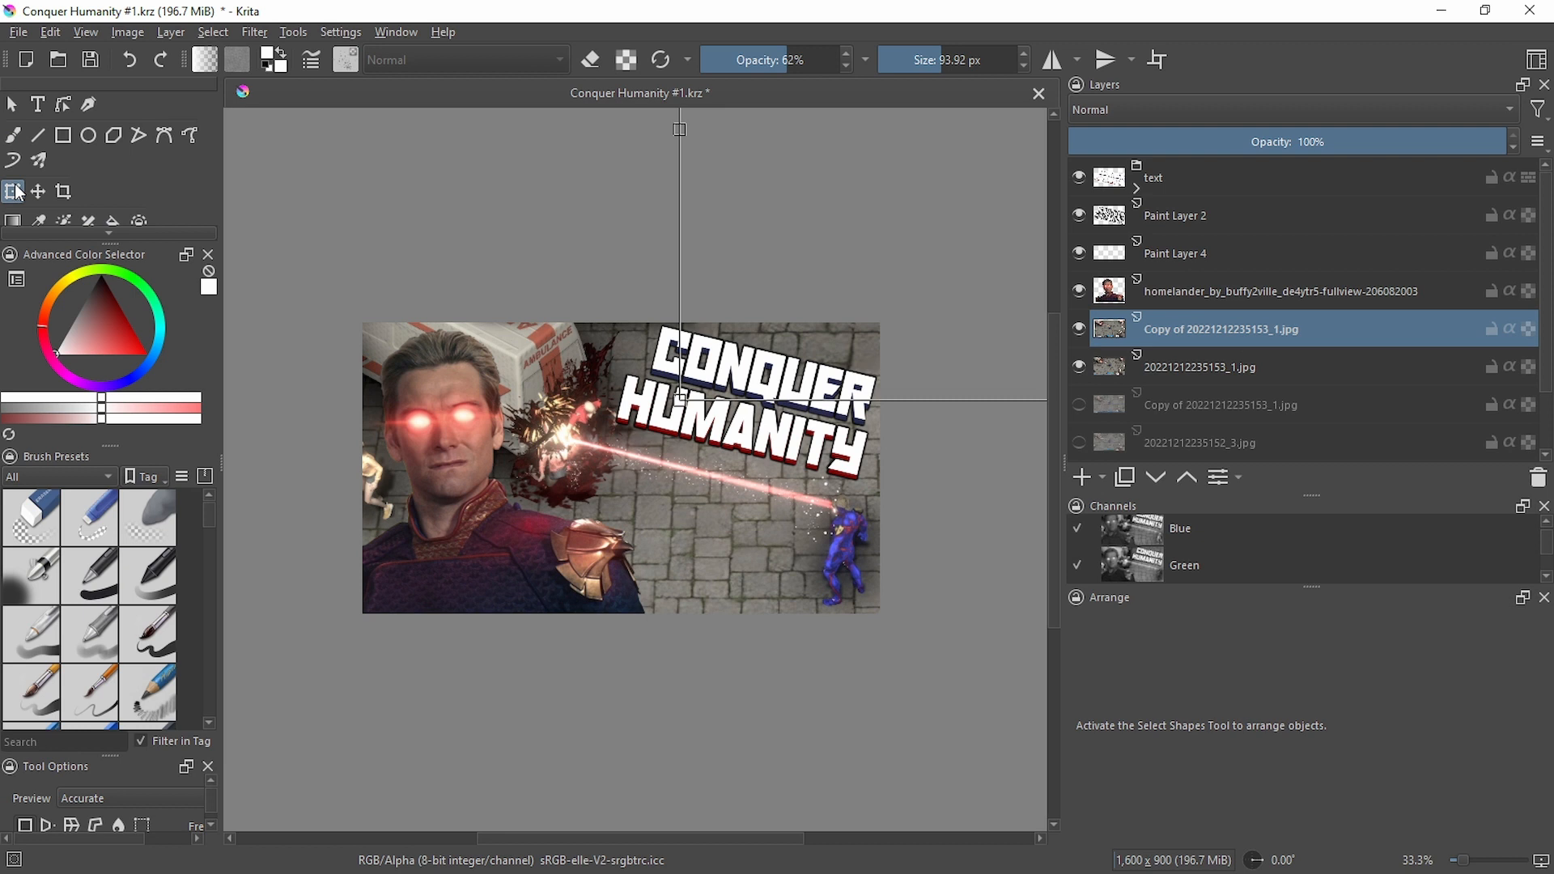
{"action": "left_click", "coordinate": [14, 135]}
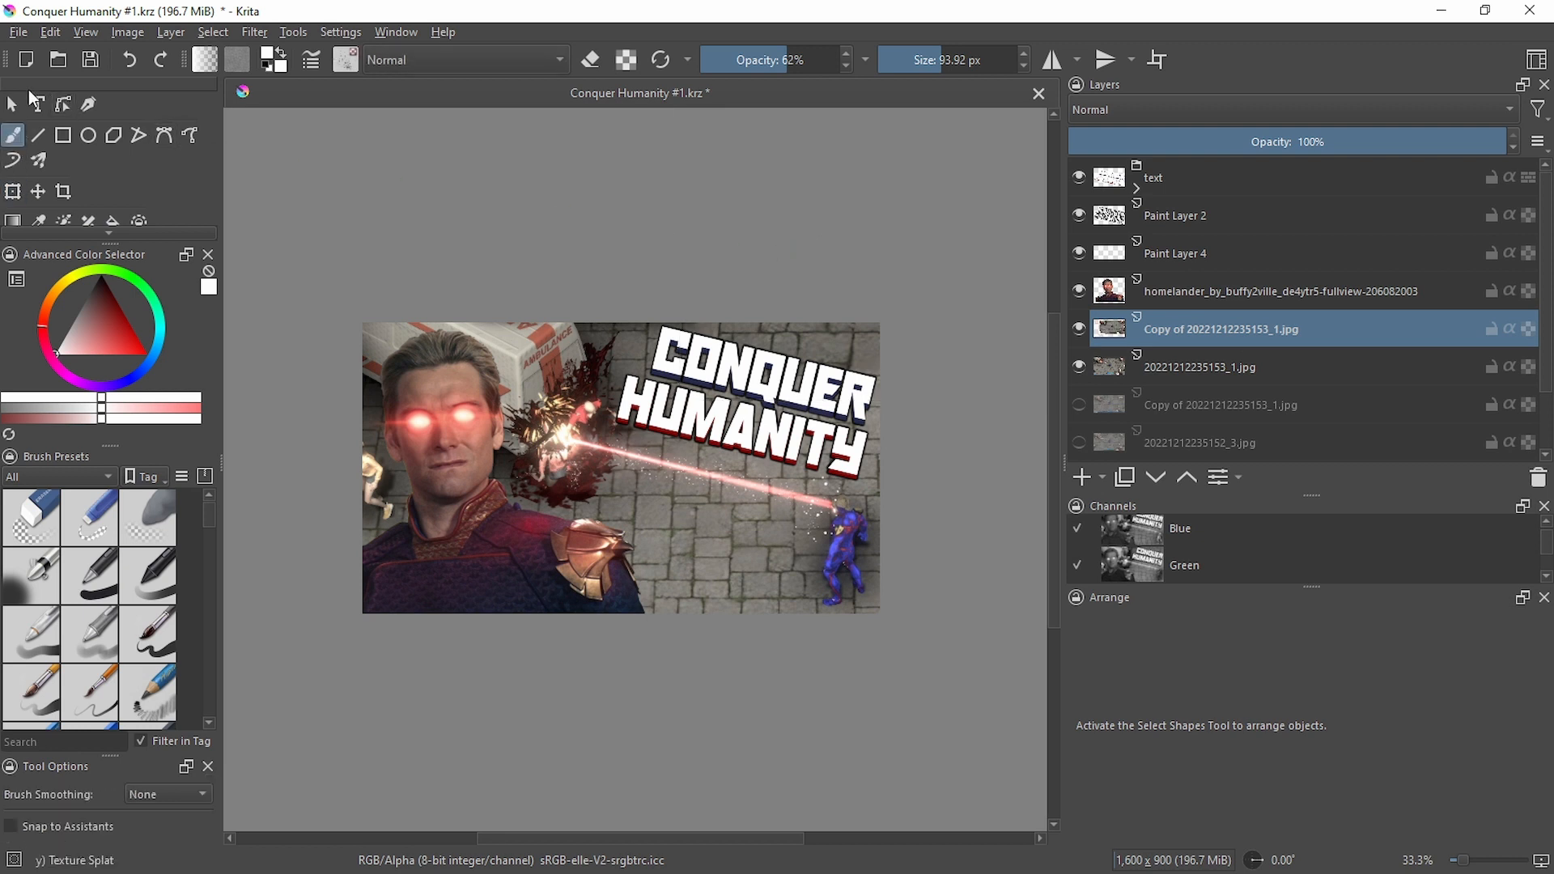
{"action": "left_click", "coordinate": [37, 103]}
{"action": "left_click", "coordinate": [1198, 291]}
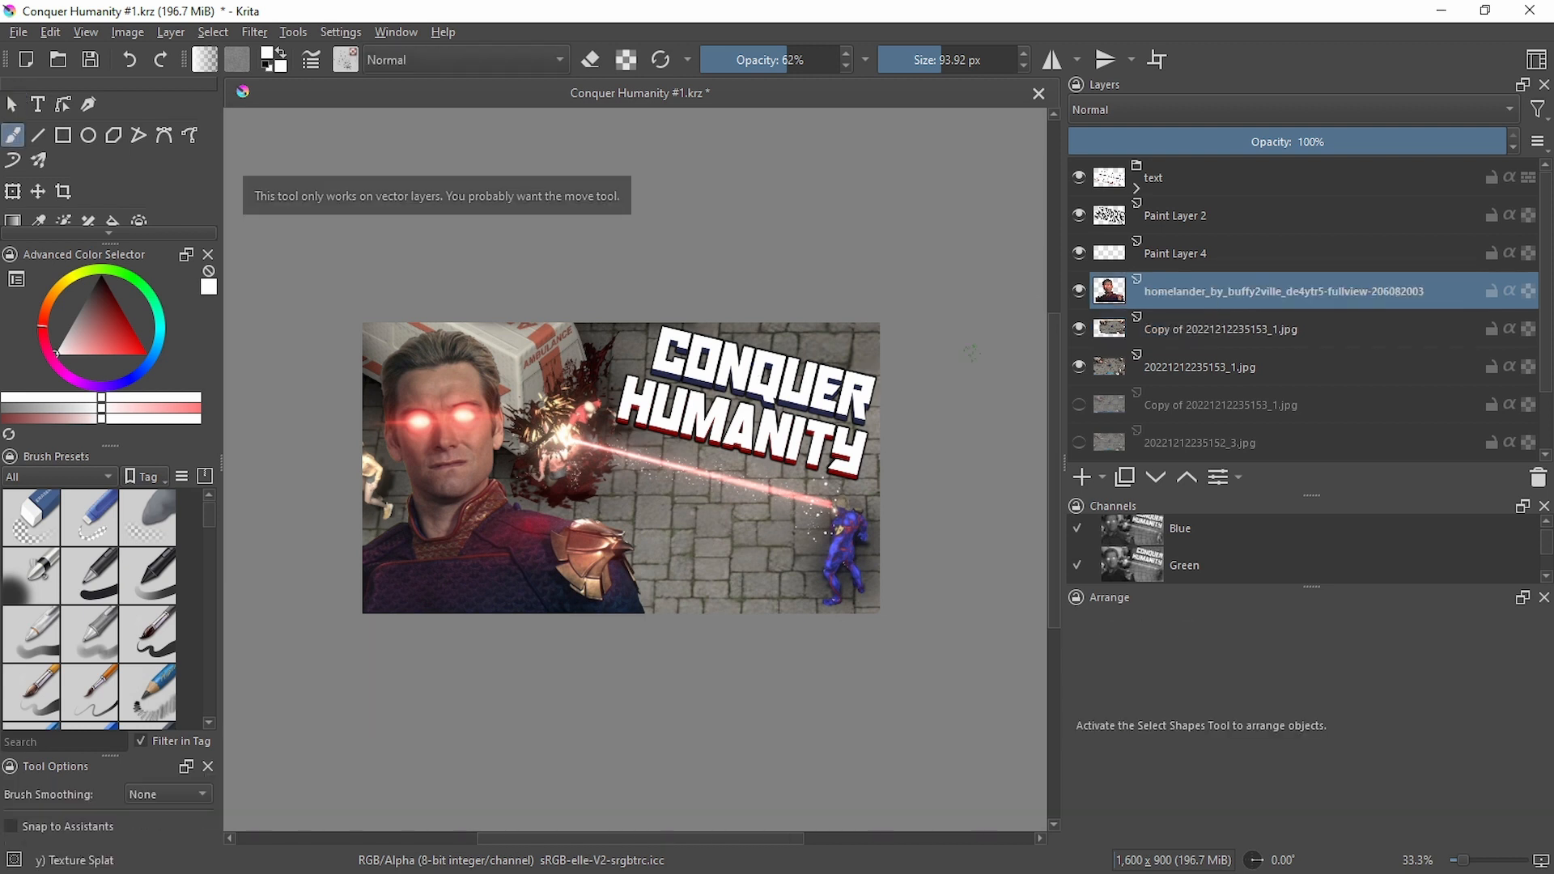
Expand the text group and view the dark blue CONQUER shadow text in the text editor, closing the editor when done
{"action": "left_click", "coordinate": [1169, 179]}
{"action": "left_click", "coordinate": [1124, 220]}
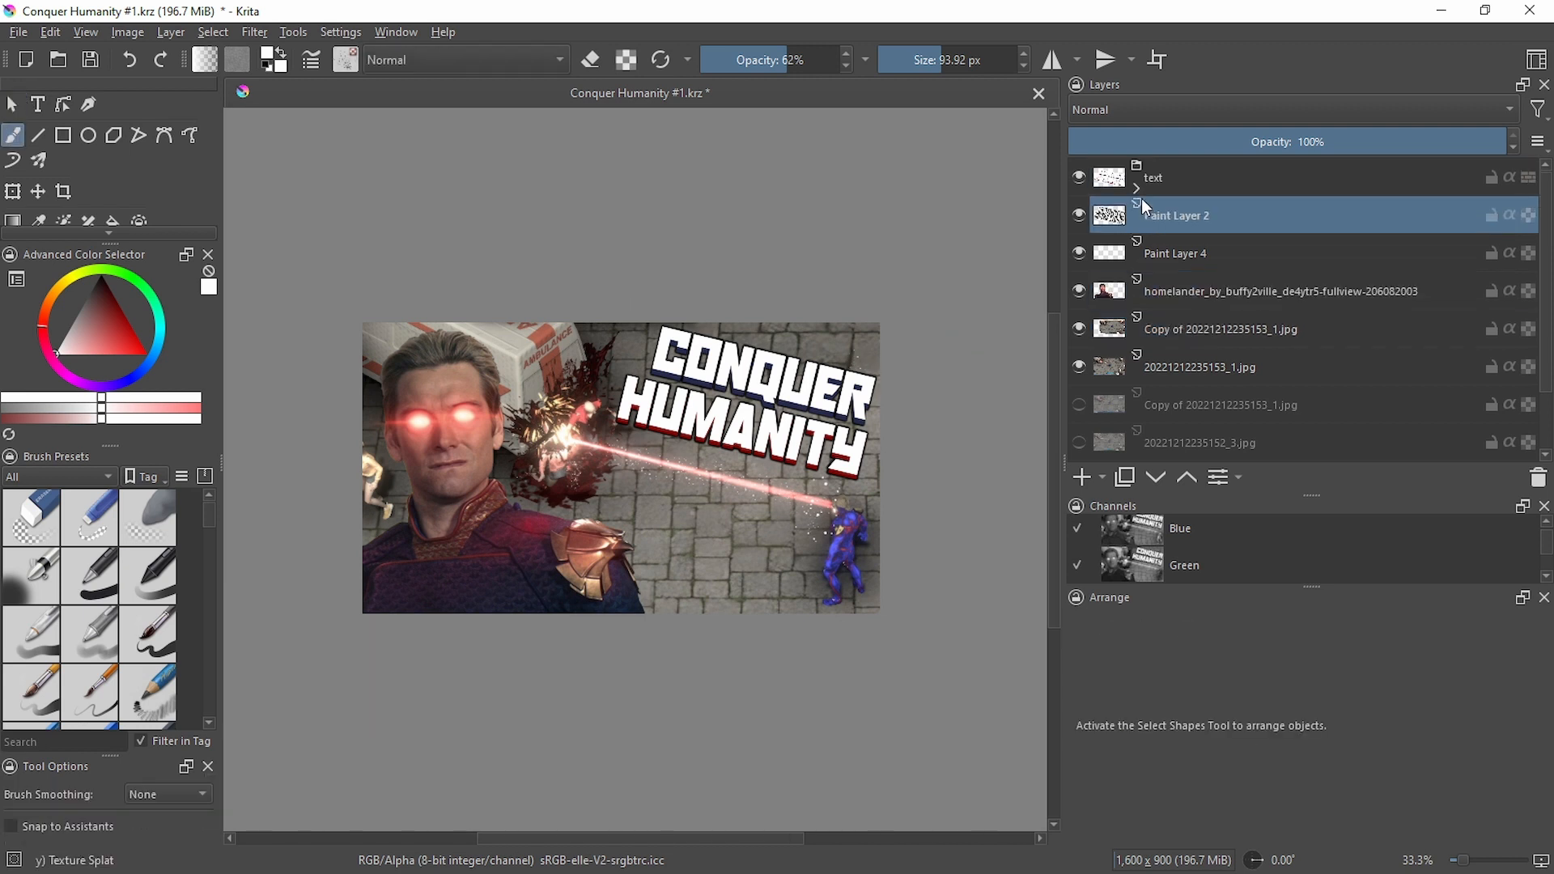
{"action": "left_click", "coordinate": [1137, 189]}
{"action": "left_click", "coordinate": [1181, 230]}
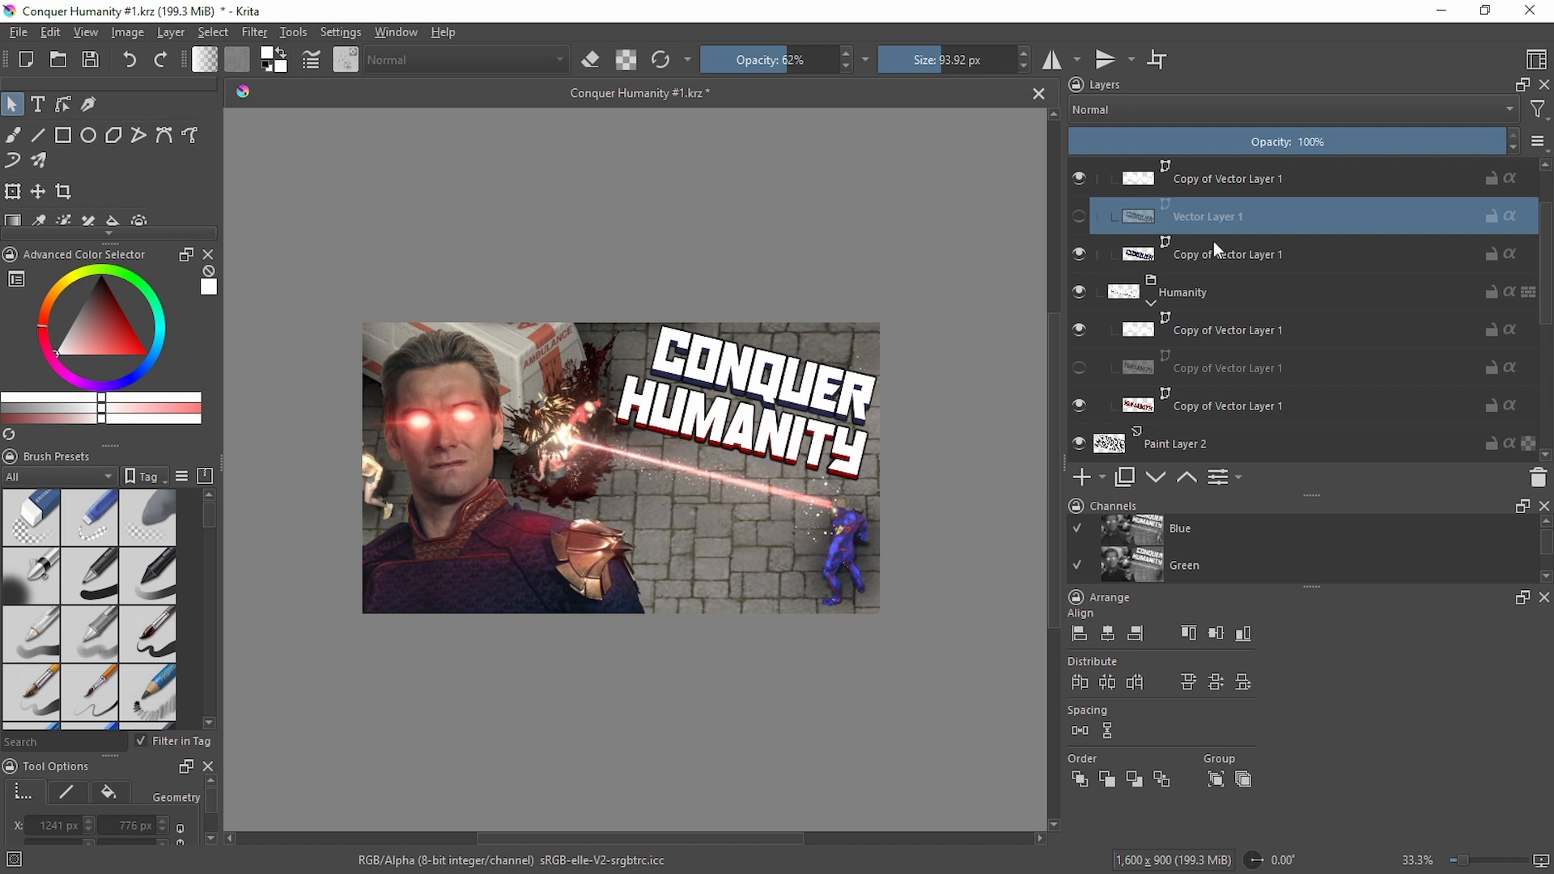
{"action": "left_click", "coordinate": [1214, 244]}
{"action": "double_click", "coordinate": [813, 395]}
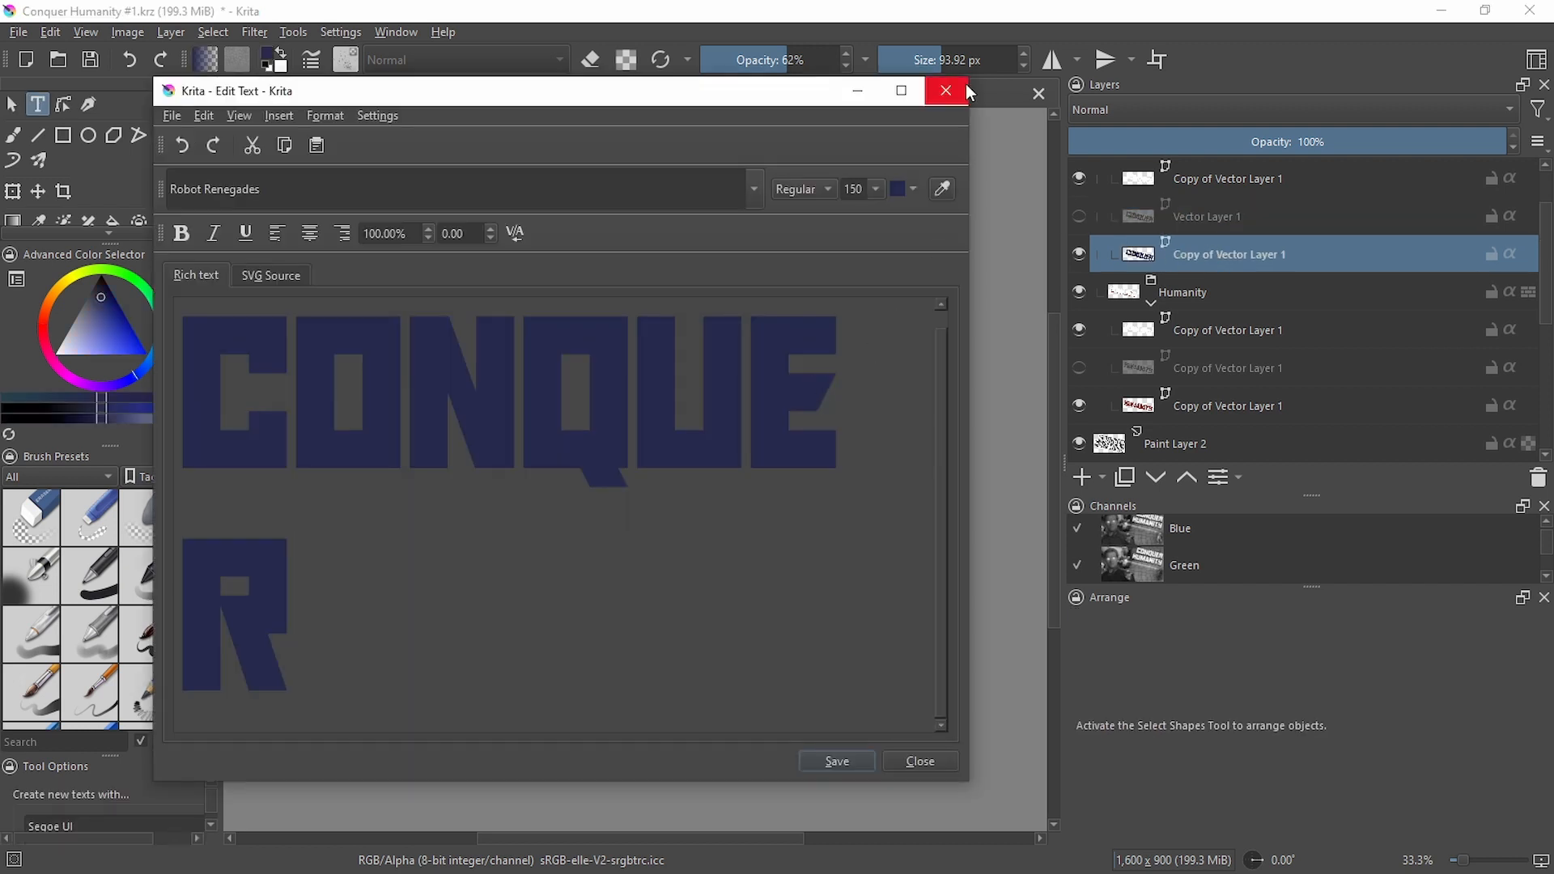
{"action": "left_click", "coordinate": [965, 86]}
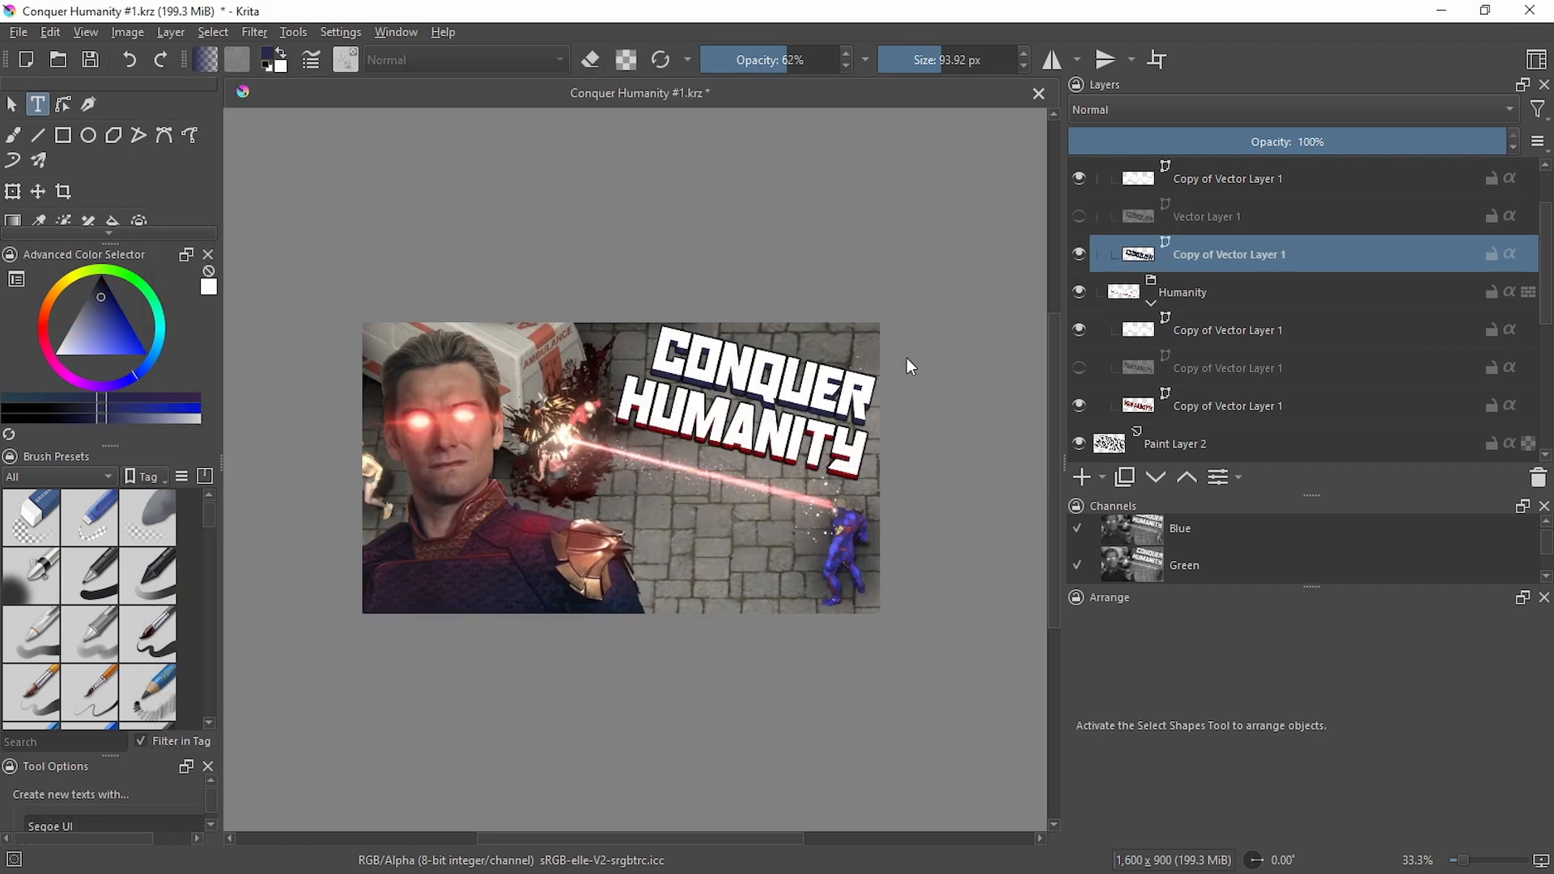